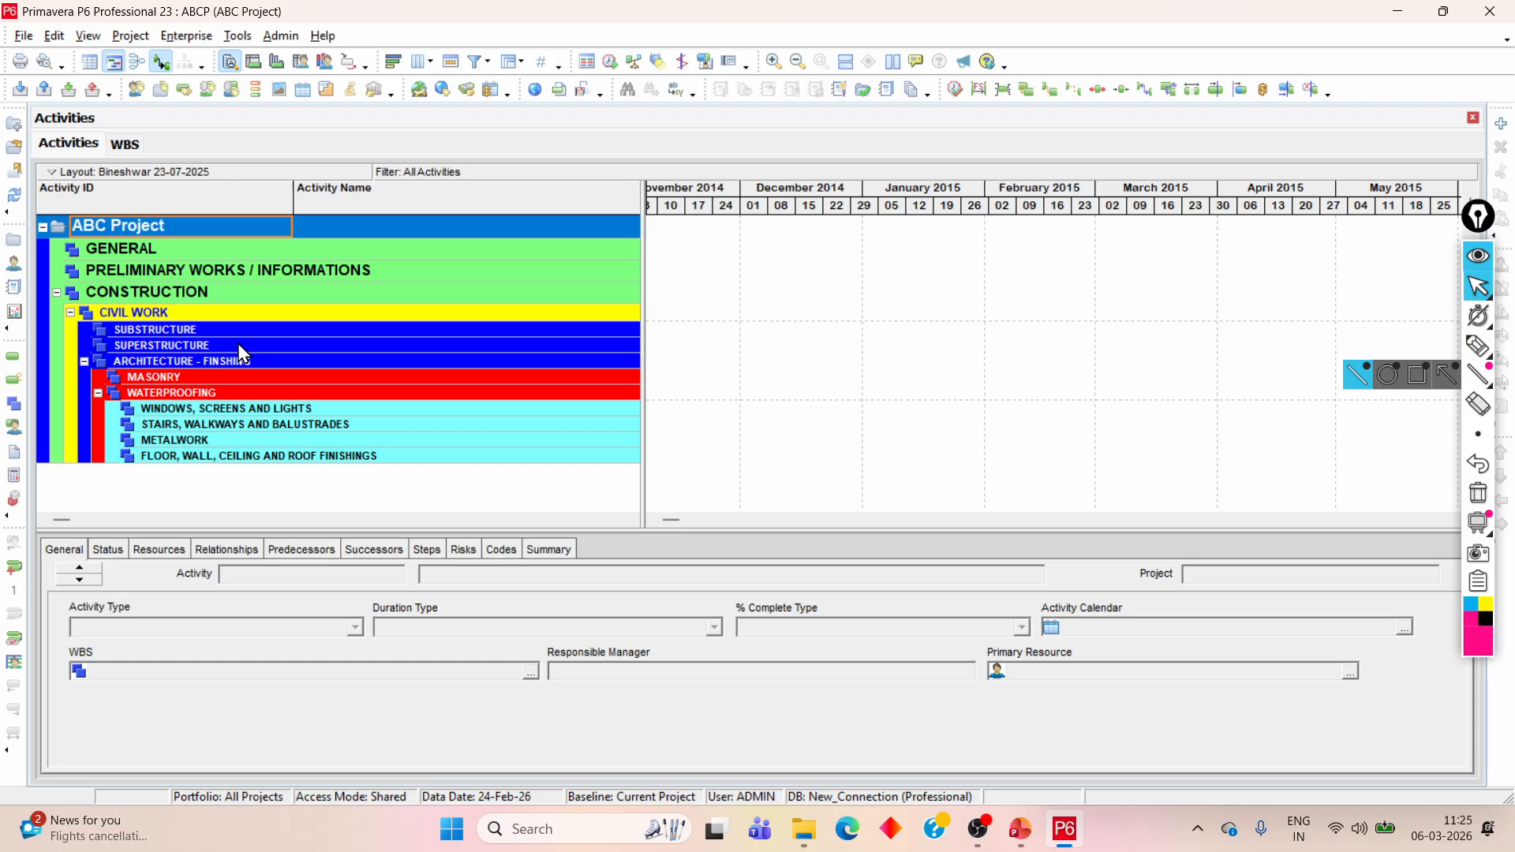
Step: Open the User Preferences and display the Calculations settings for resource assignments and assignment staffing
click(115, 37)
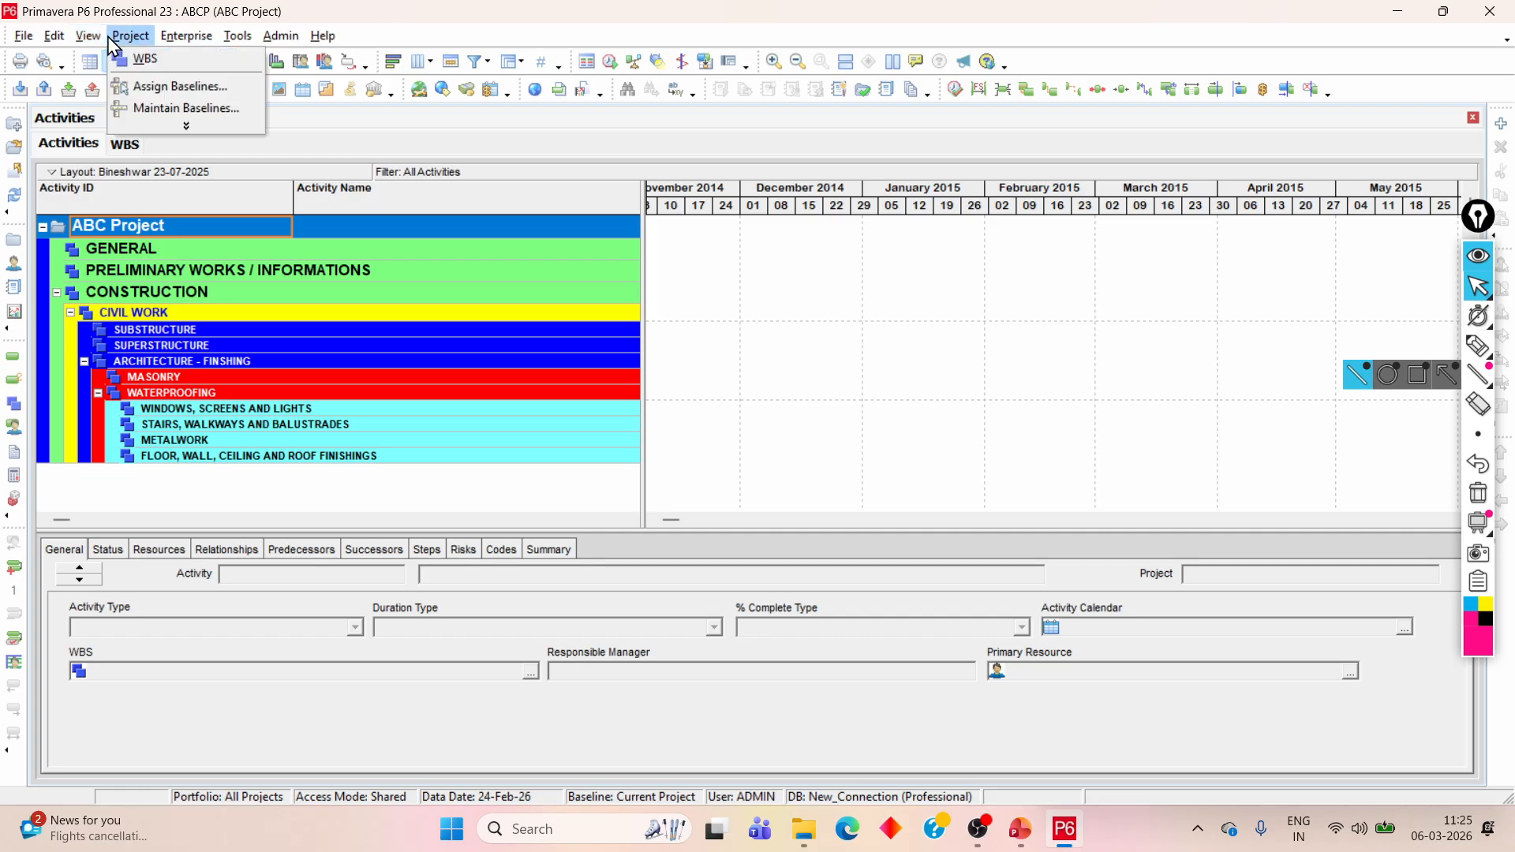
mouse_move(94, 41)
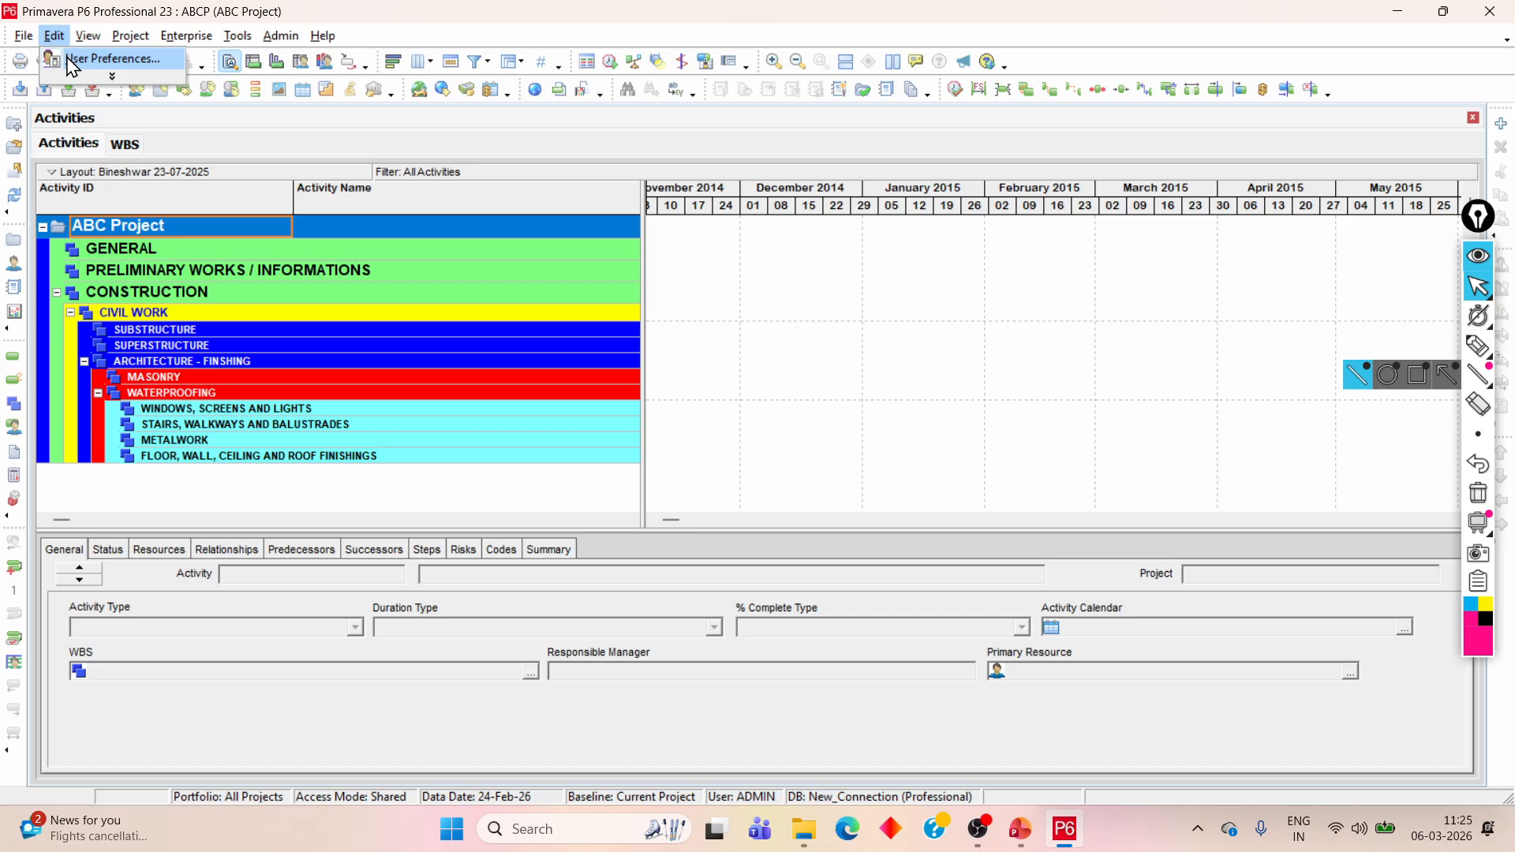
click(72, 59)
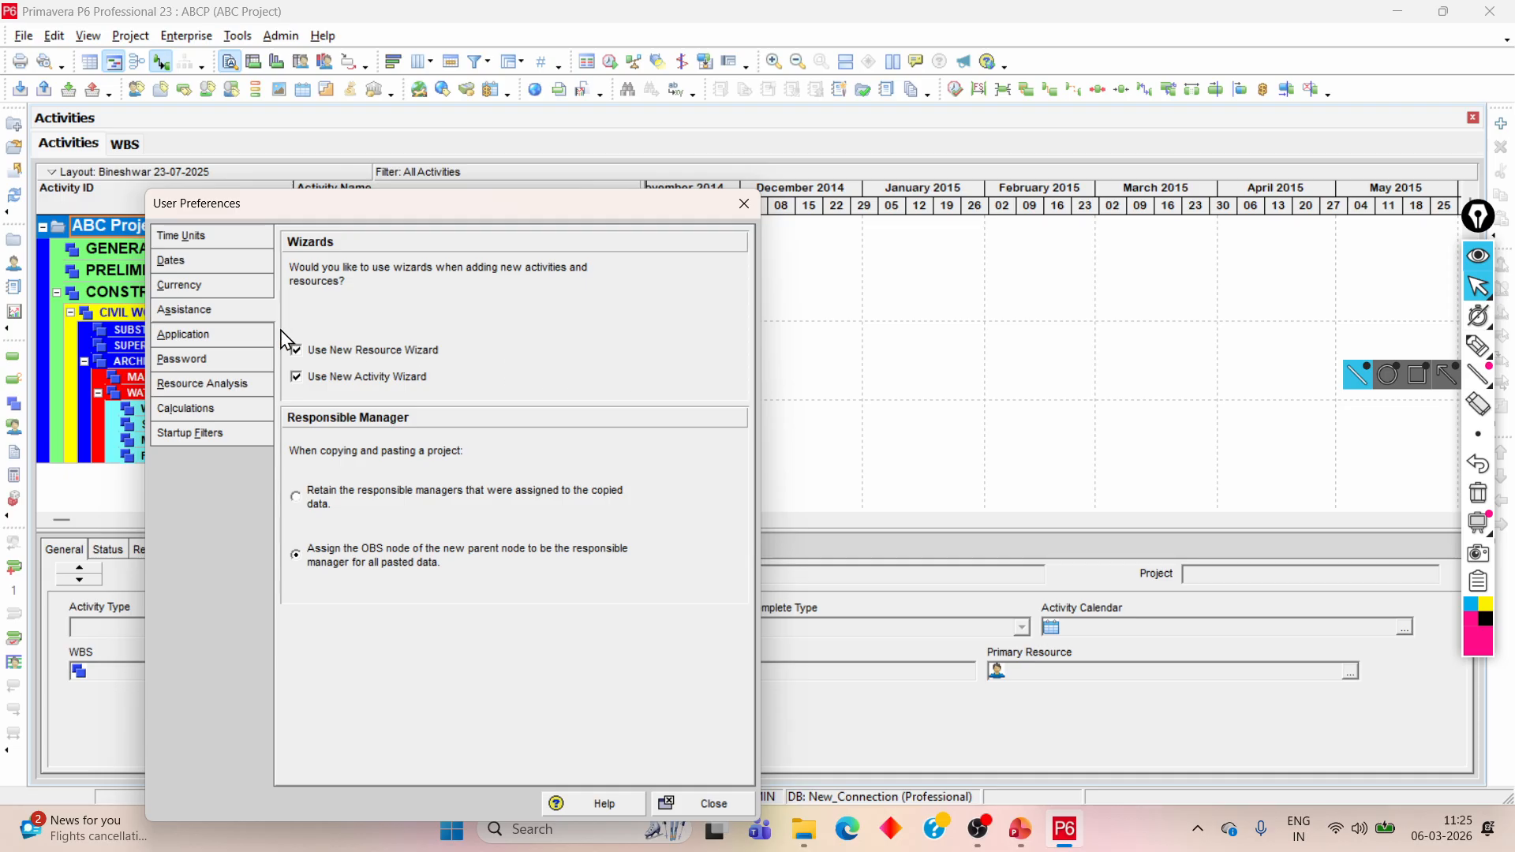
click(244, 408)
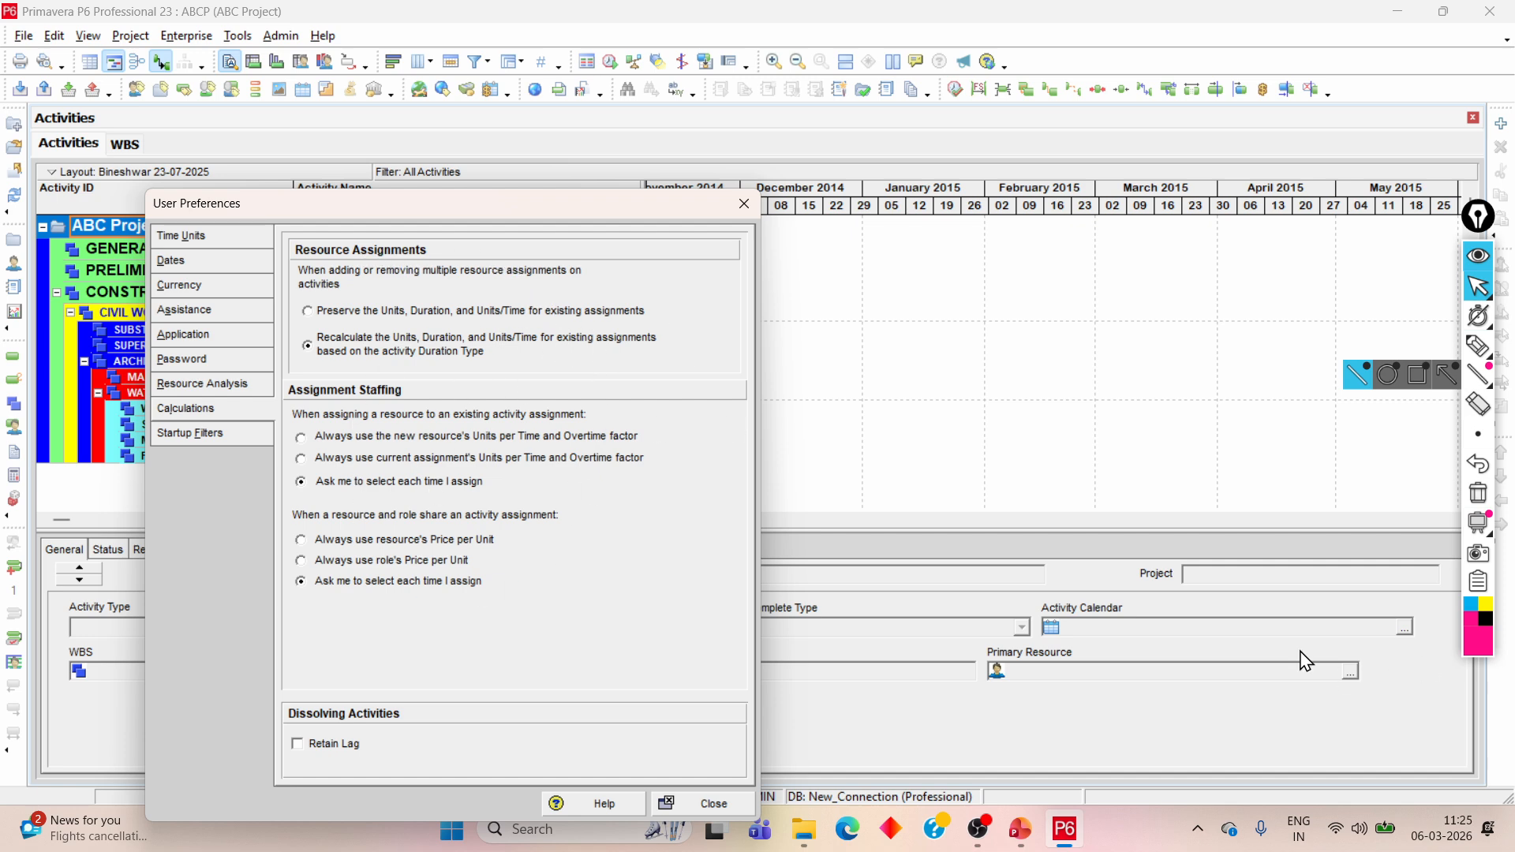
Step: Mark the selected Resource Assignments option and both "Ask me to select each time I assign" options with the screen pen, then hide the ink
mouse_move(1478, 346)
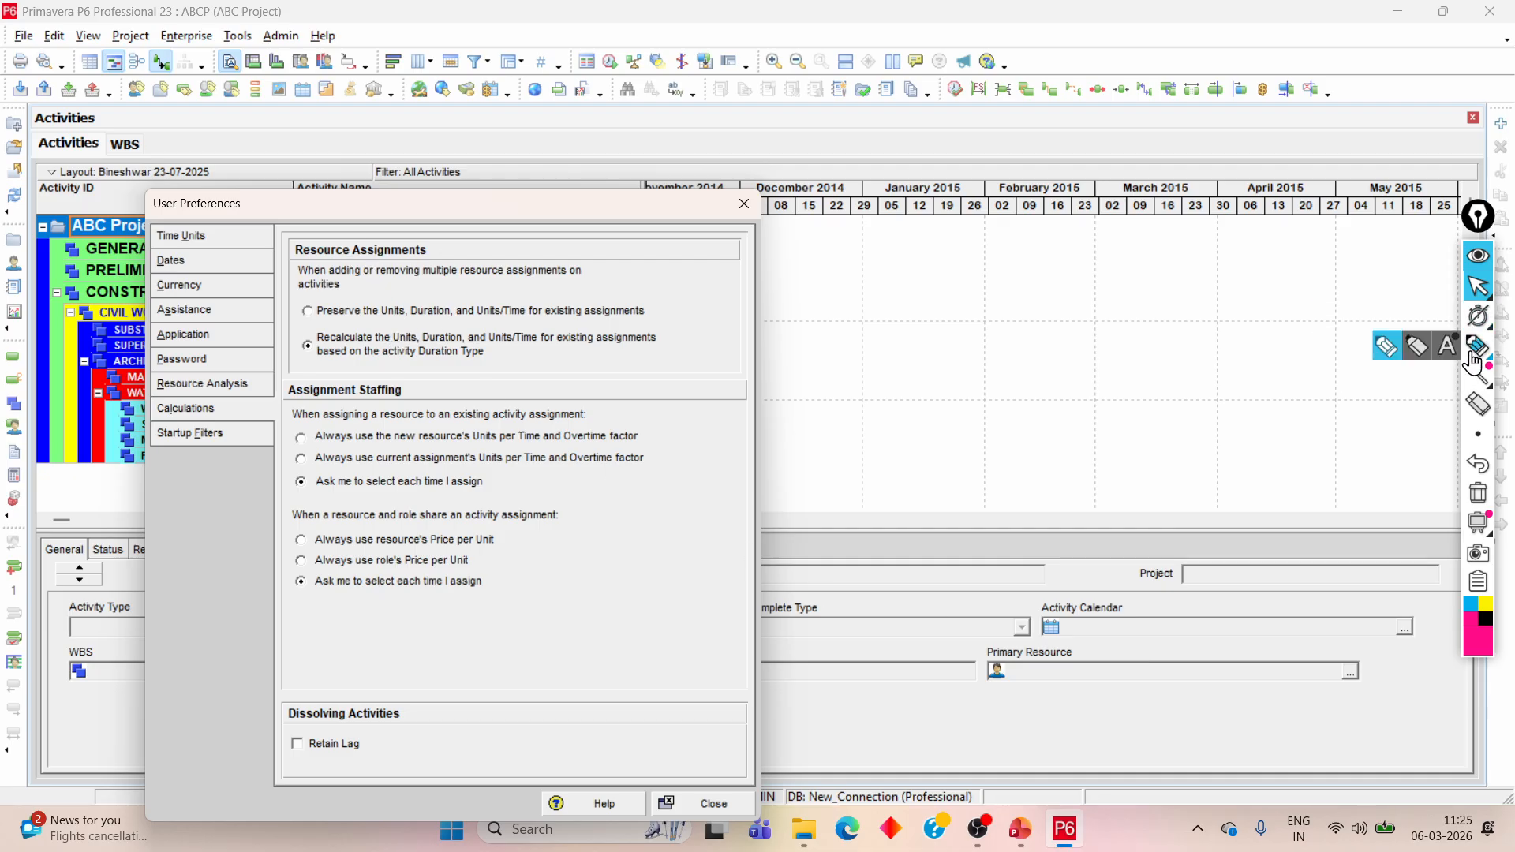
click(1386, 346)
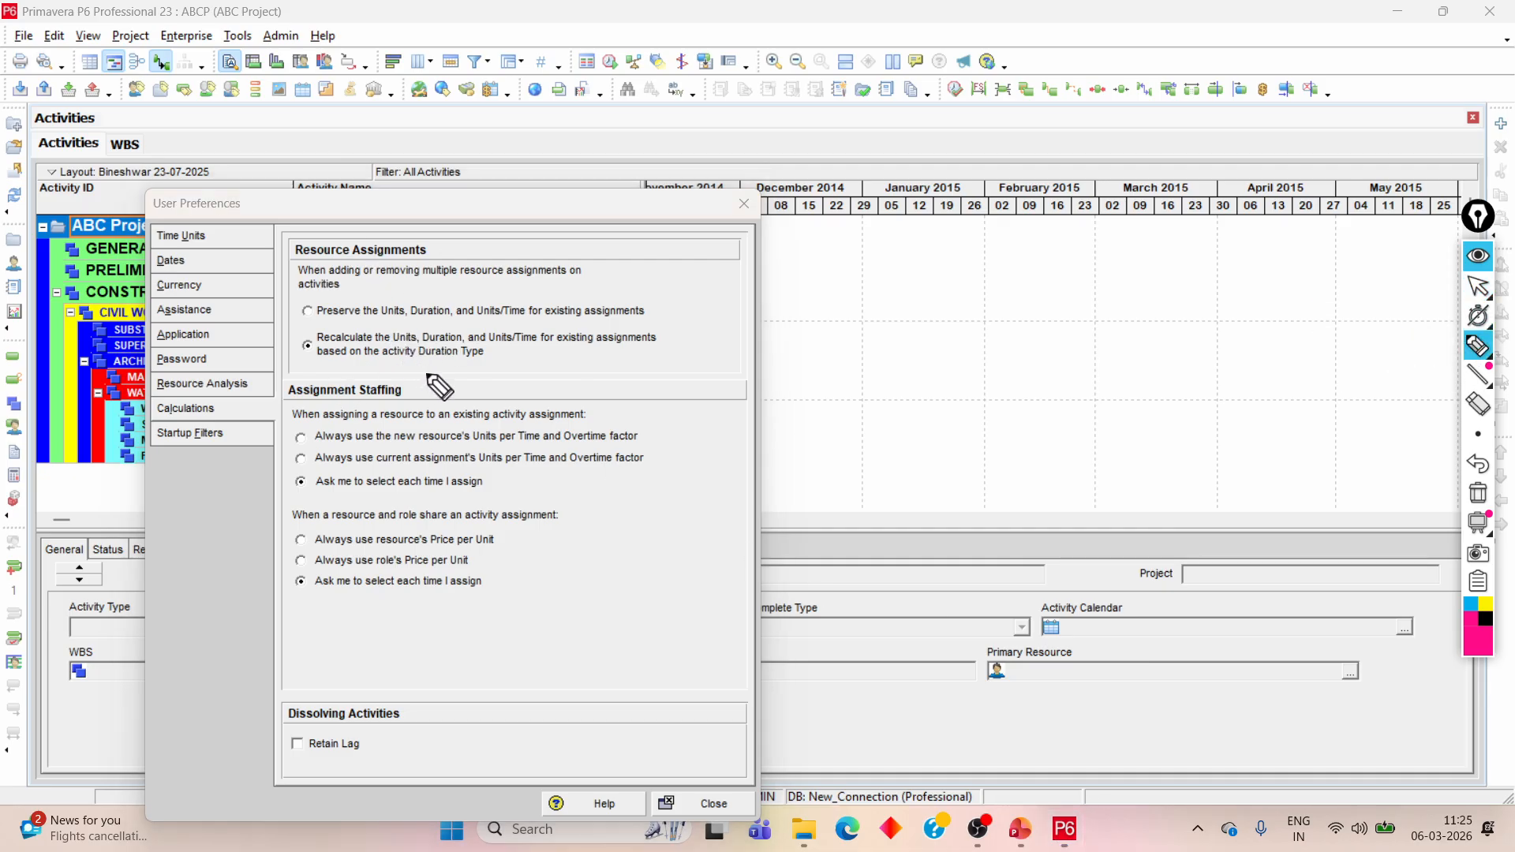
drag(434, 365, 625, 343)
drag(486, 483, 685, 448)
mouse_move(487, 590)
mouse_down()
mouse_move(521, 598)
mouse_move(710, 544)
mouse_up()
mouse_move(1478, 345)
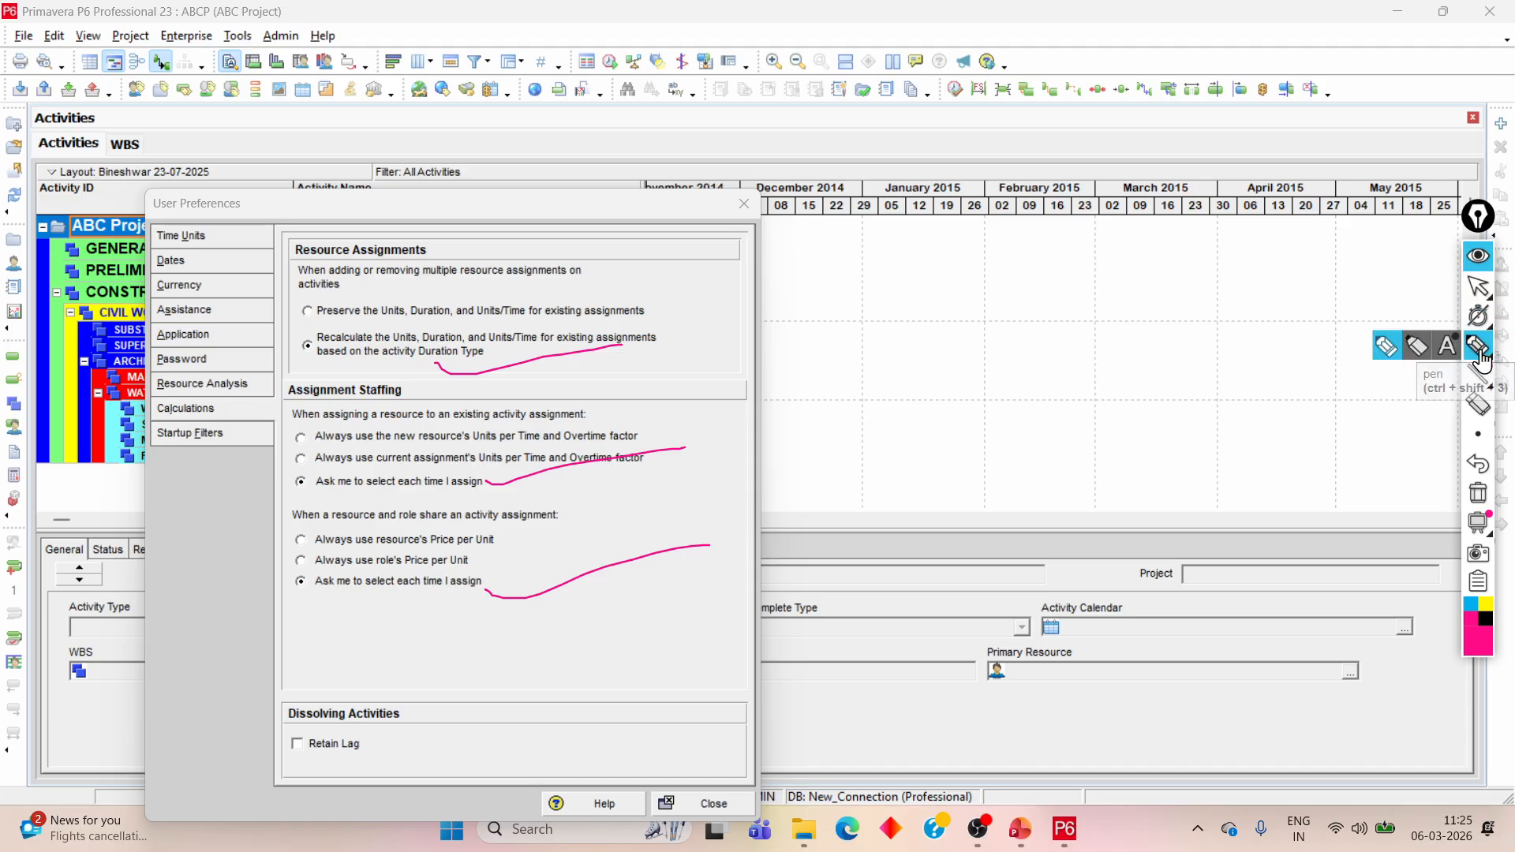
click(1478, 256)
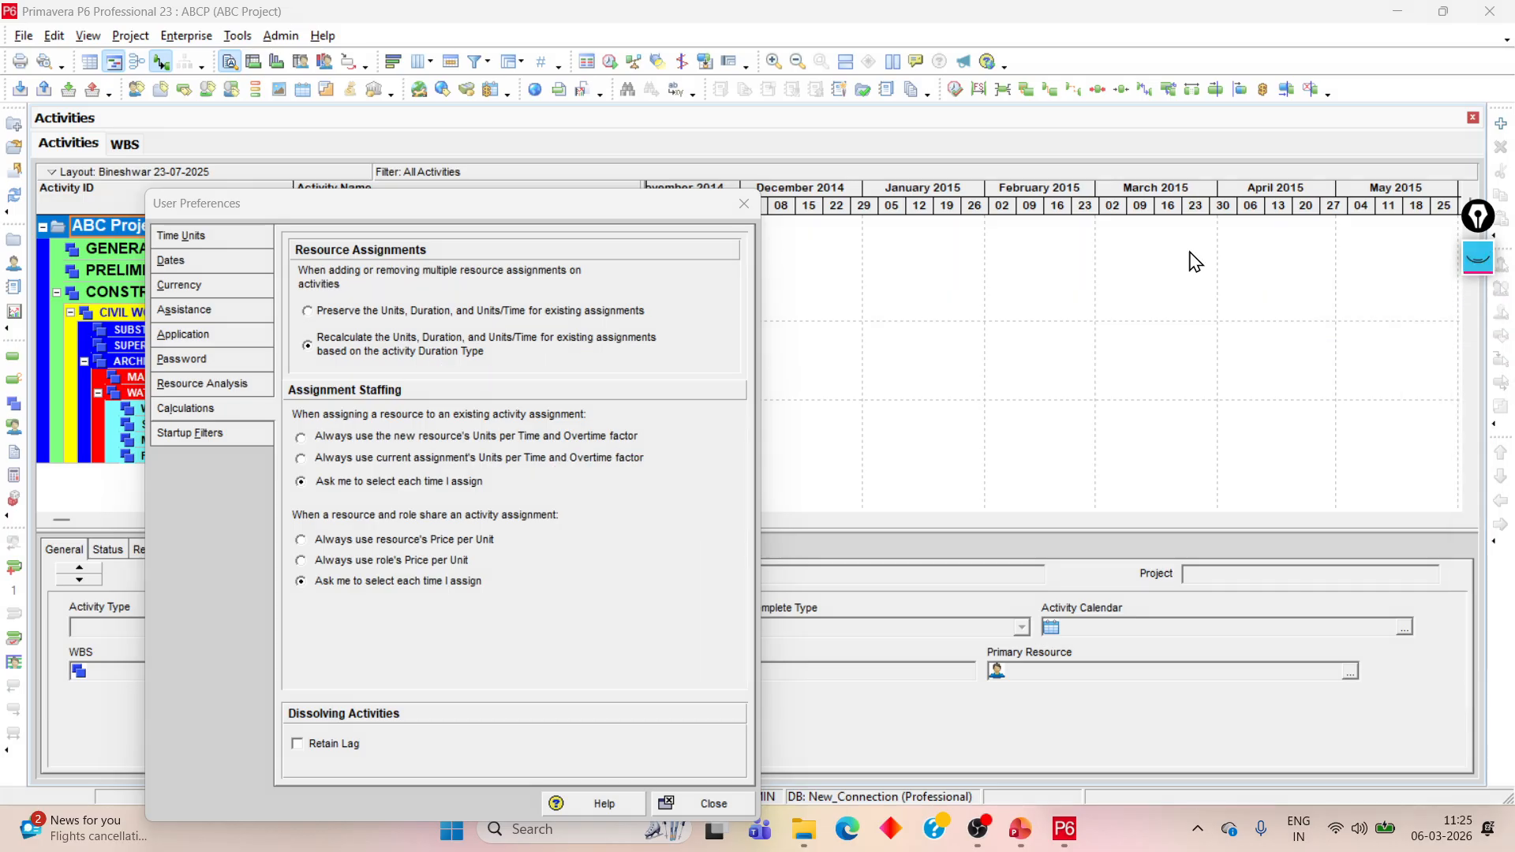
Step: Display the Time Units preferences and erase the old pen marks covering them
click(196, 262)
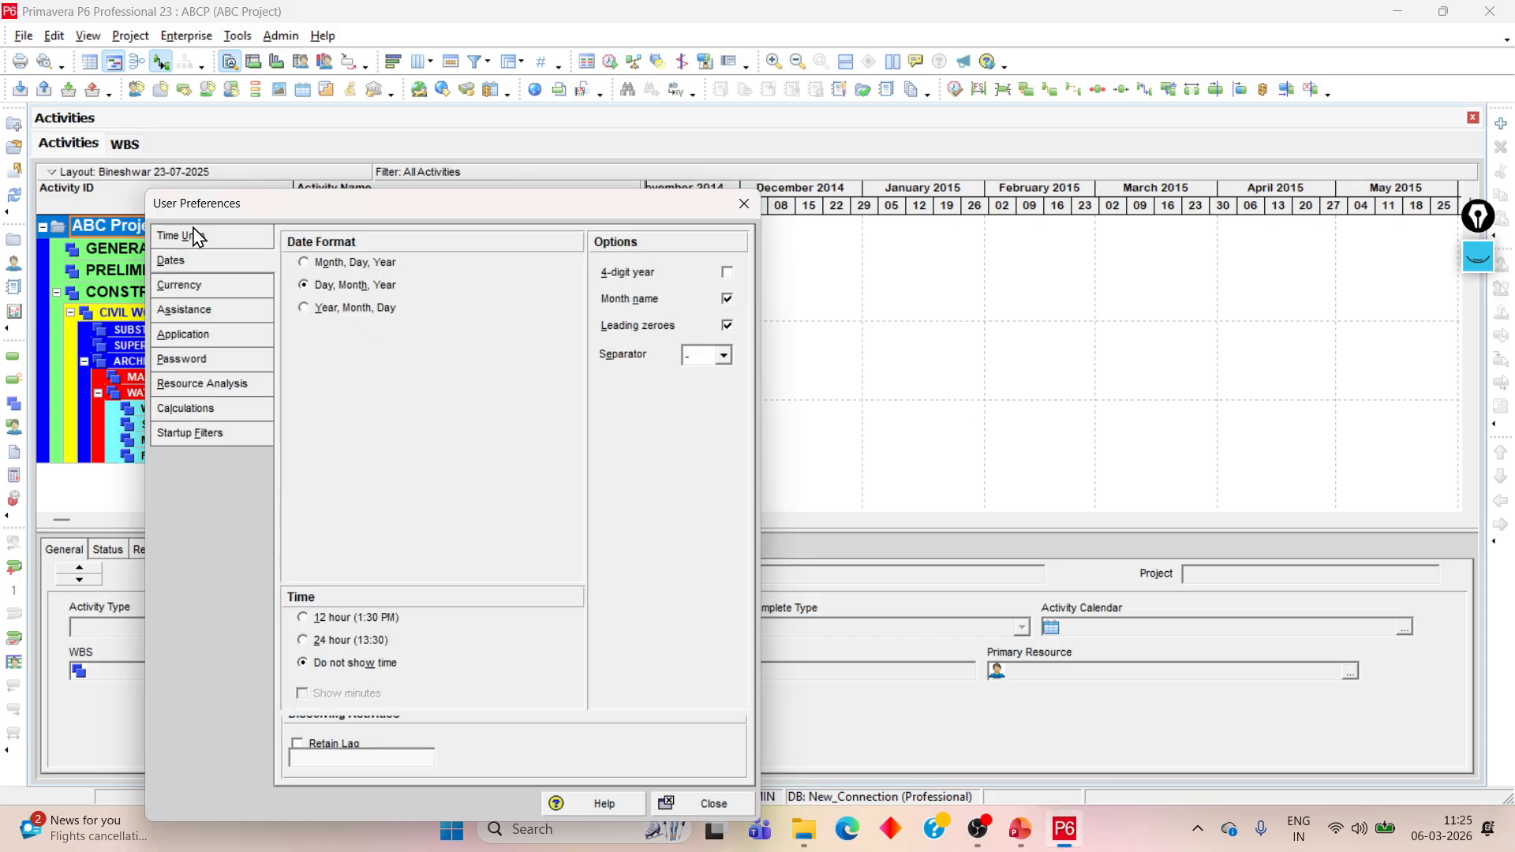
click(198, 236)
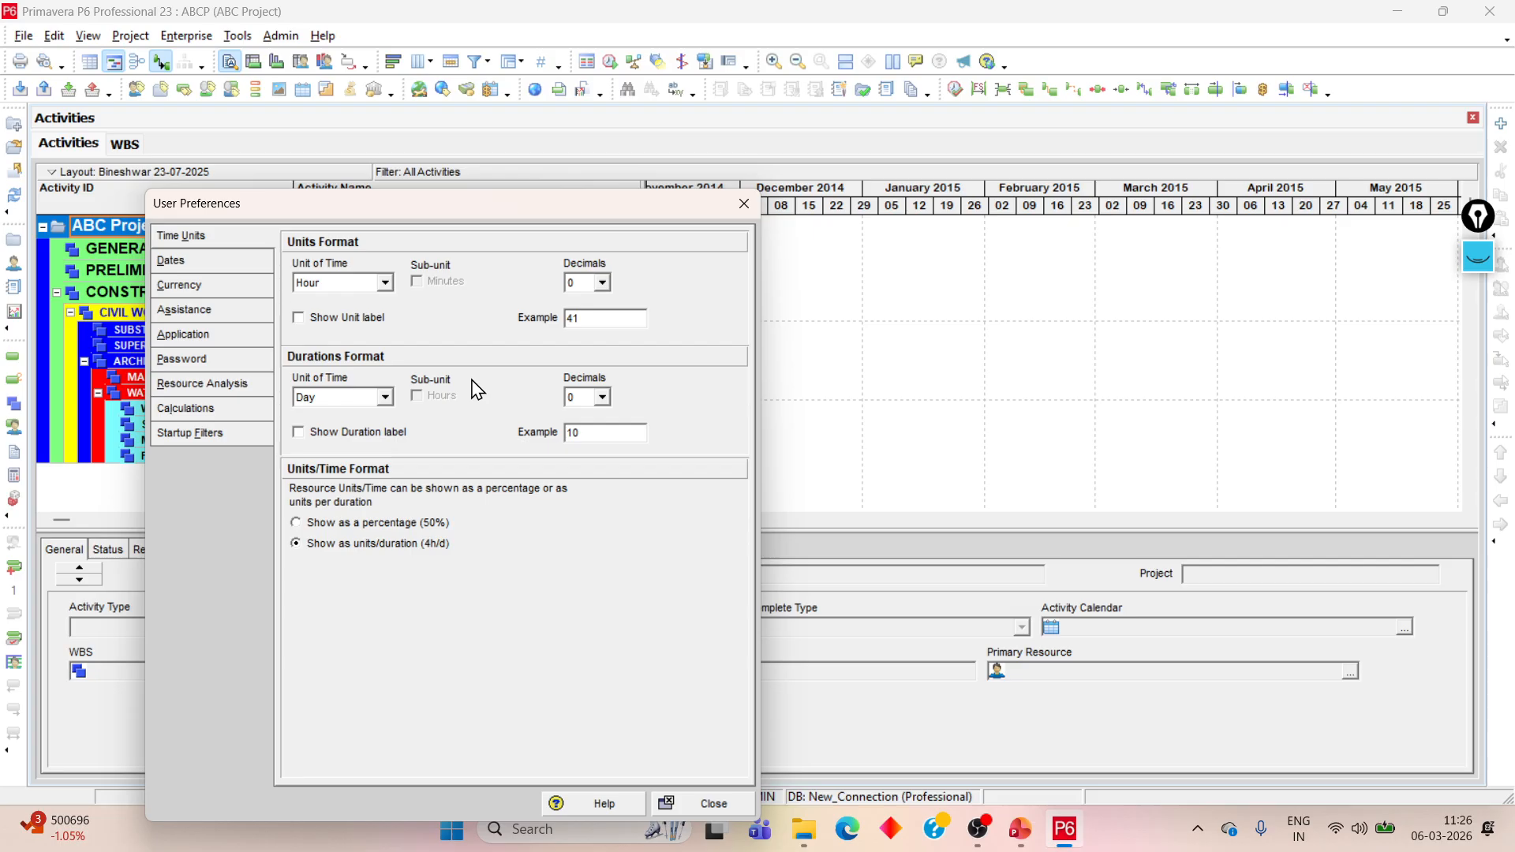
click(1475, 259)
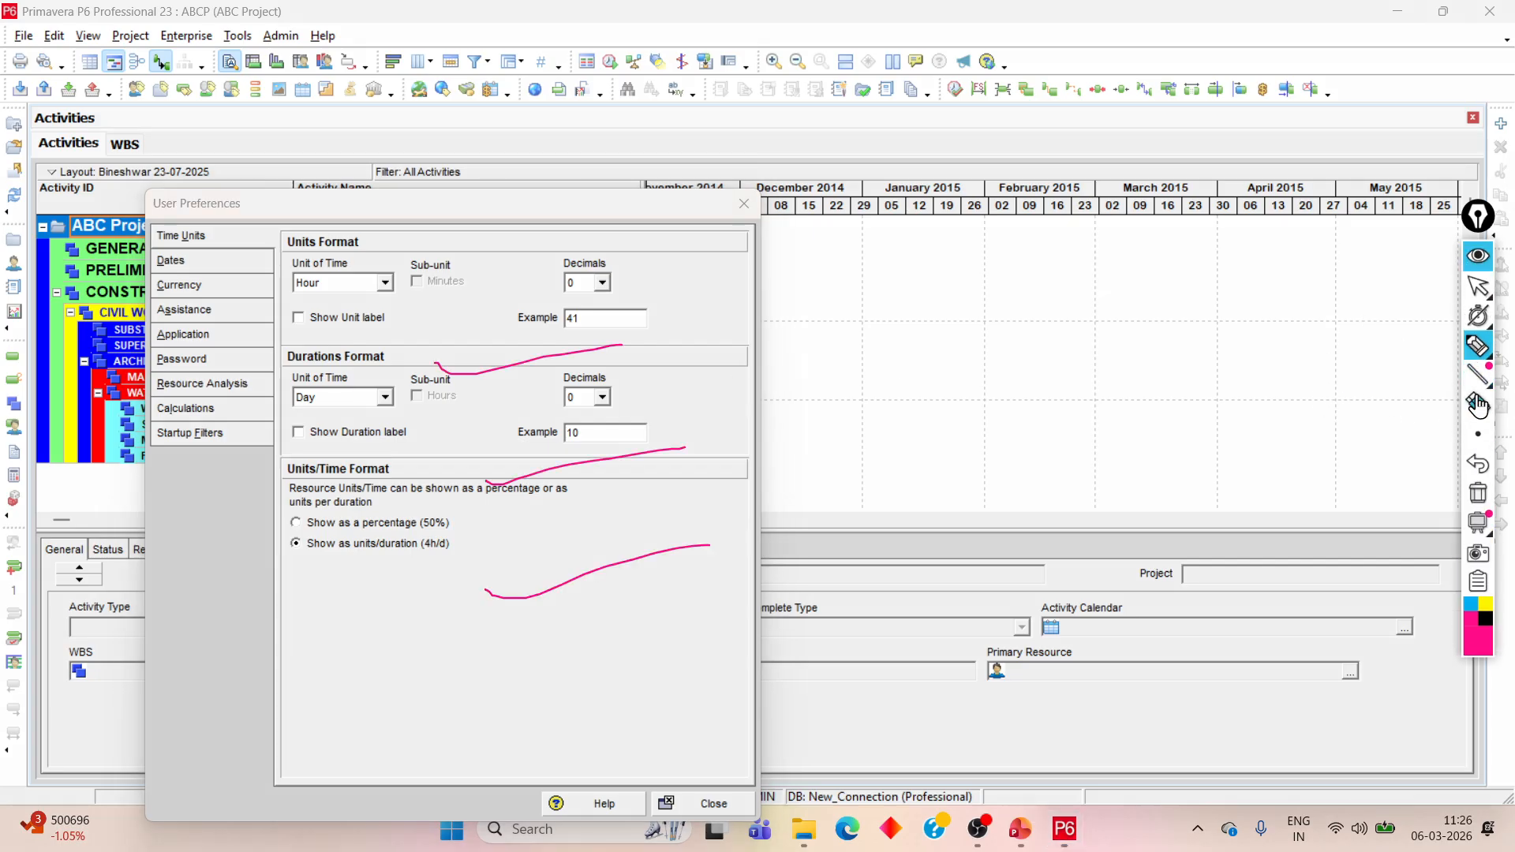
click(1477, 404)
drag(473, 358, 578, 629)
Step: Handwrite the example "Ex. 1000 INR per H" over the empty Gantt chart area with the screen pen
click(1477, 345)
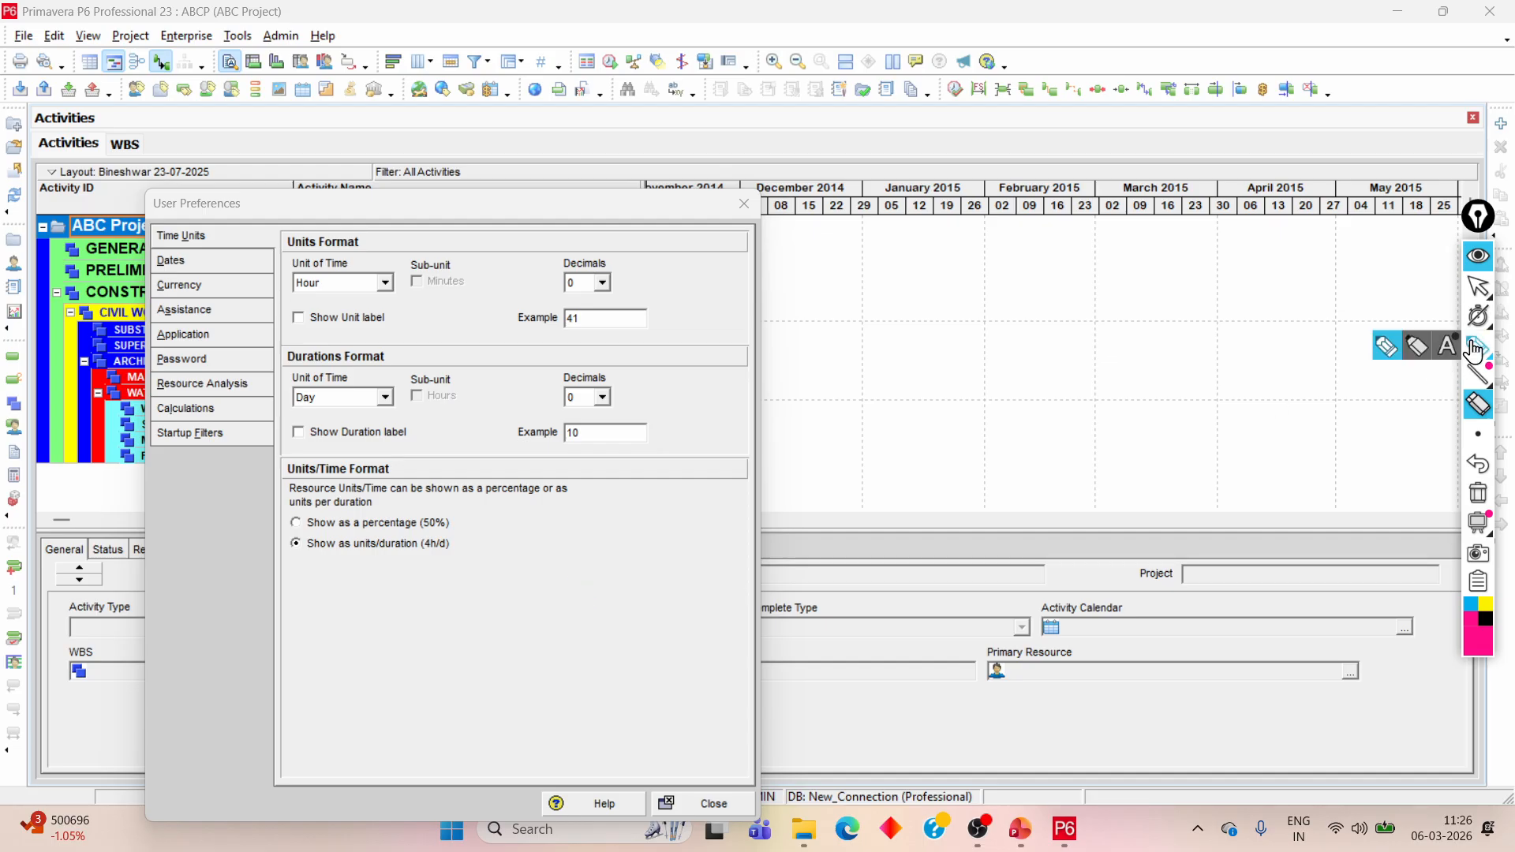
click(1387, 350)
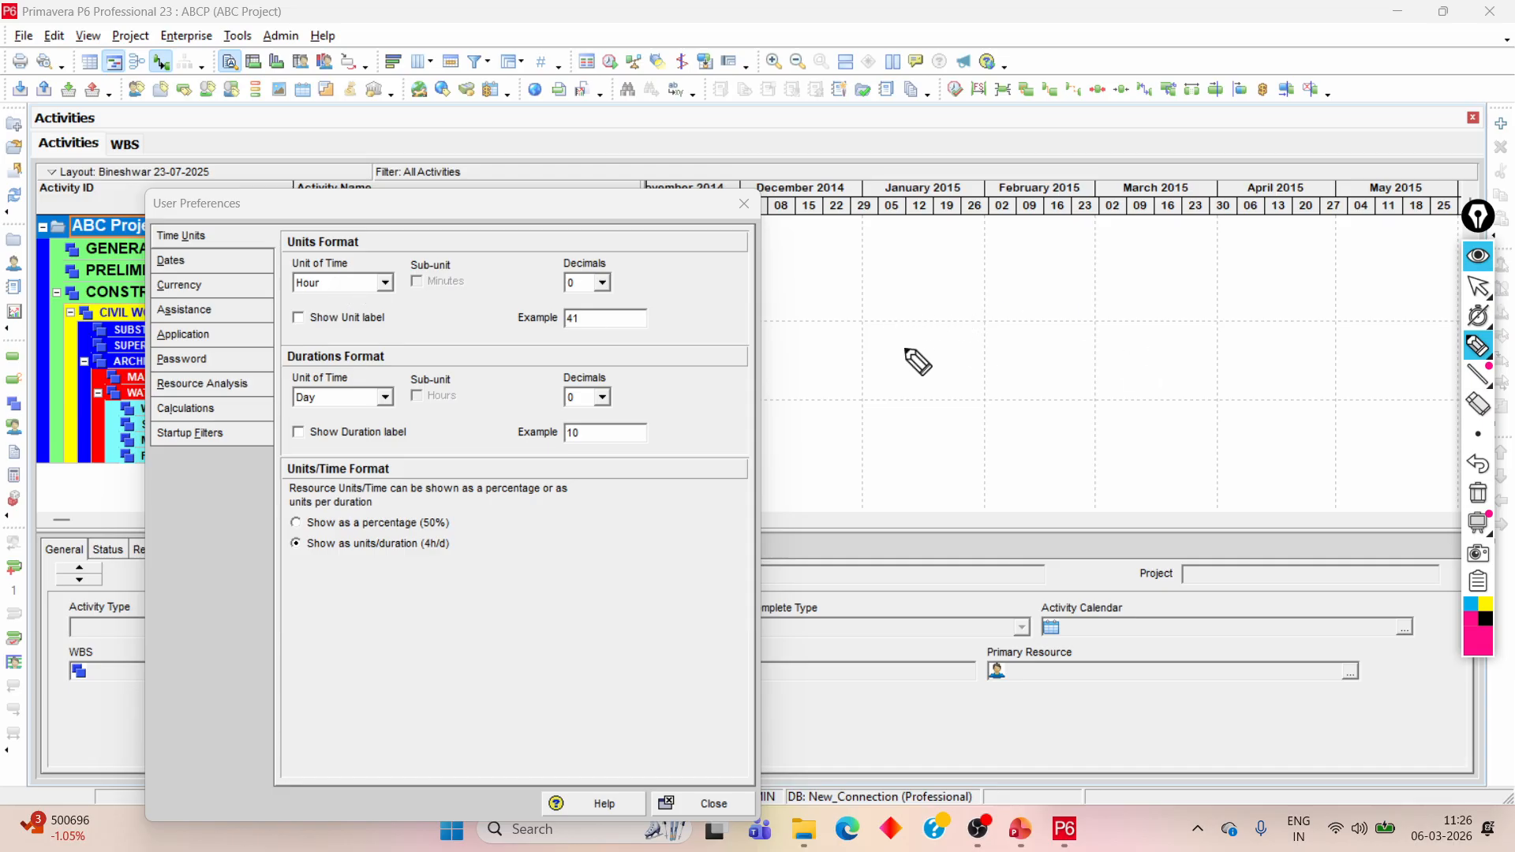
mouse_move(903, 331)
mouse_down()
mouse_move(882, 347)
mouse_move(899, 367)
mouse_move(892, 343)
mouse_move(940, 352)
mouse_move(918, 352)
mouse_up()
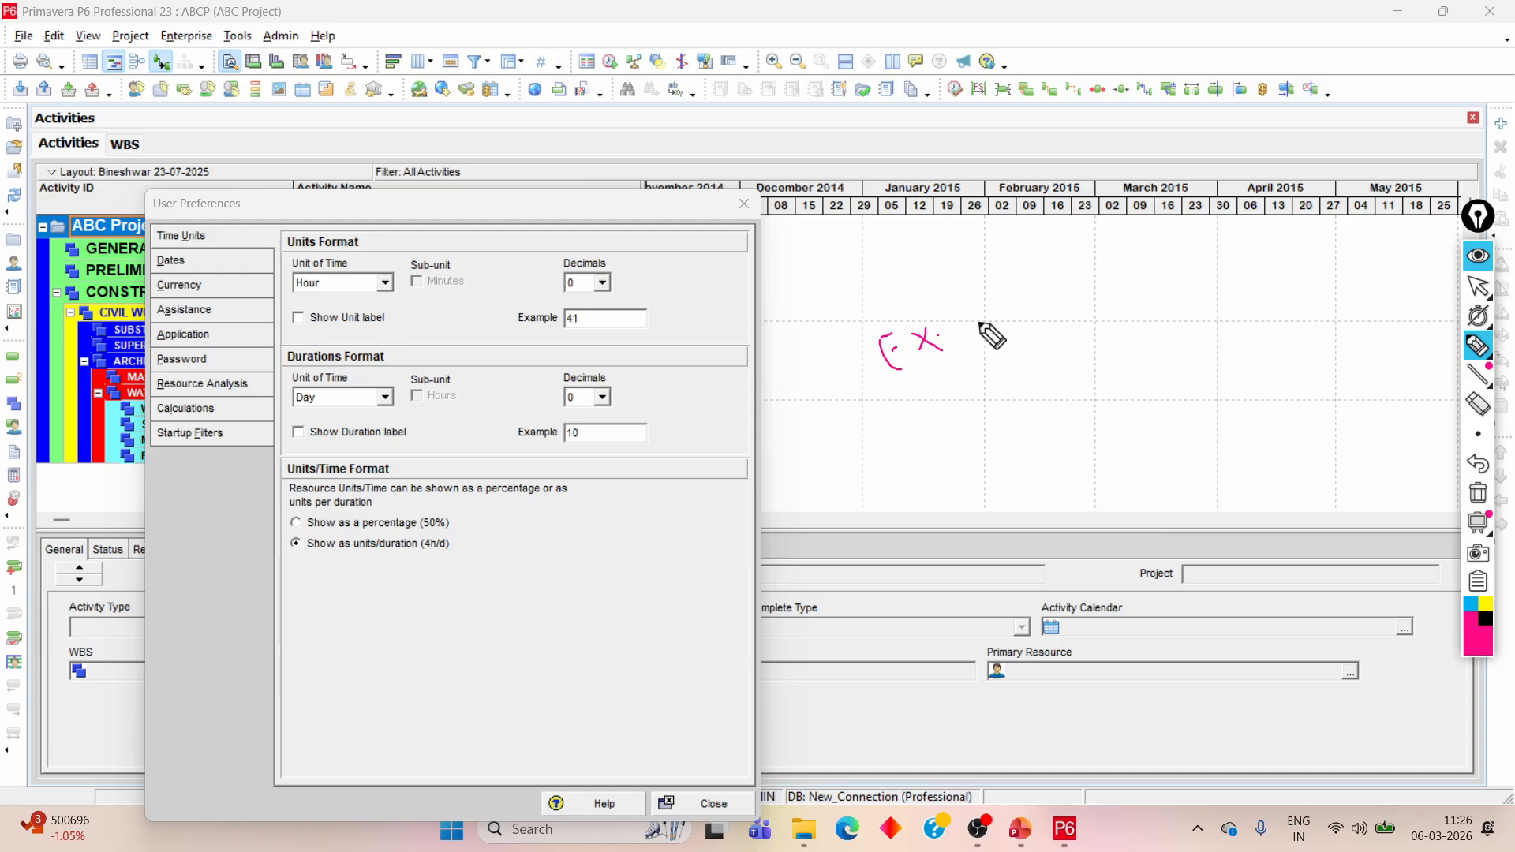
mouse_move(982, 316)
mouse_down()
mouse_move(1010, 357)
mouse_move(1105, 319)
mouse_up()
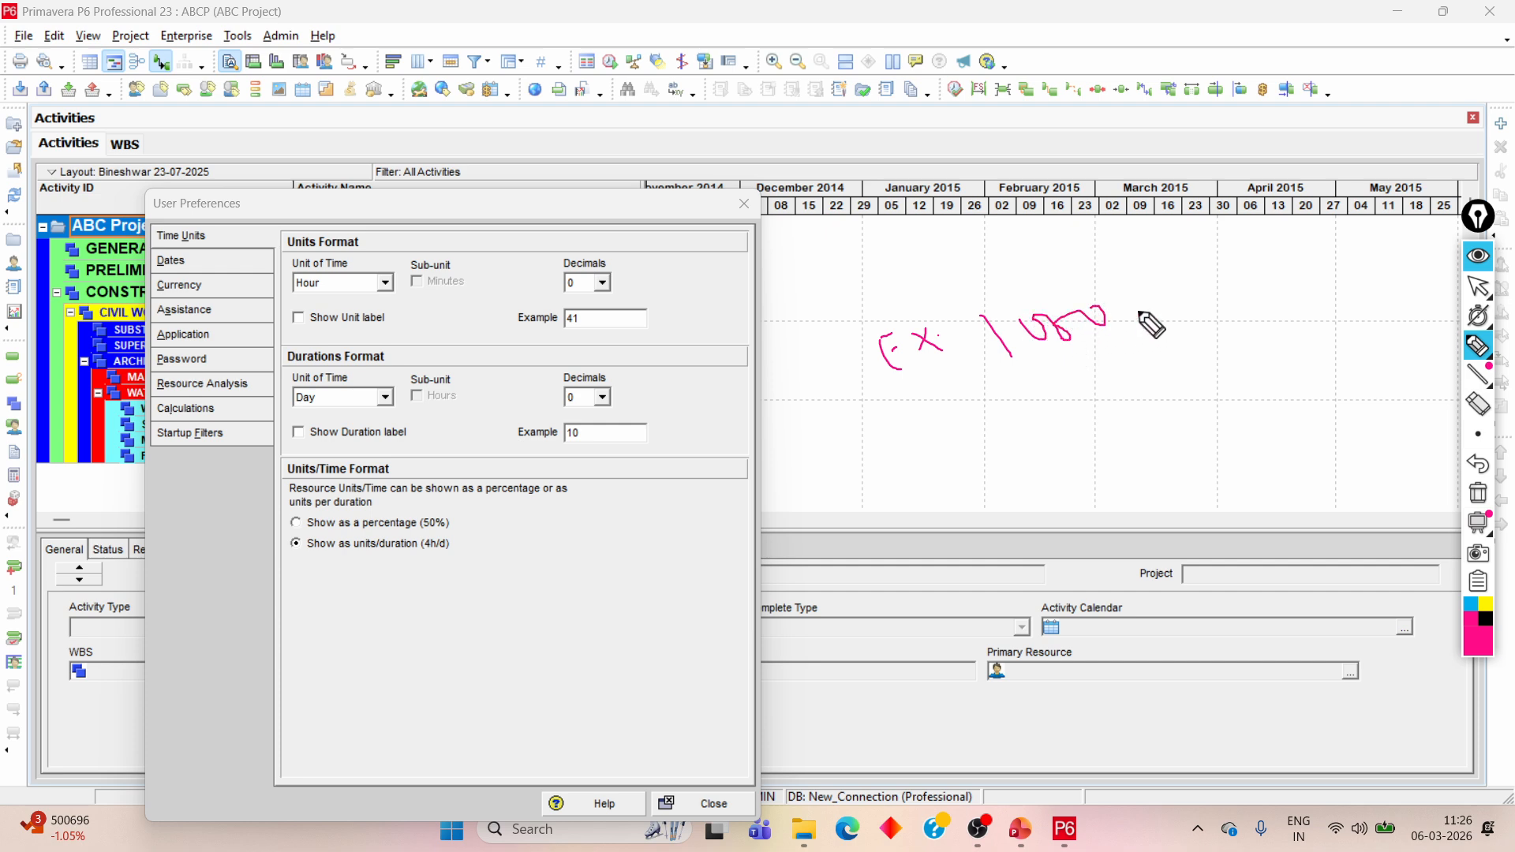
mouse_move(1052, 367)
mouse_down()
mouse_move(1071, 416)
mouse_move(1065, 382)
mouse_move(1072, 394)
mouse_move(1104, 382)
mouse_move(1119, 352)
mouse_up()
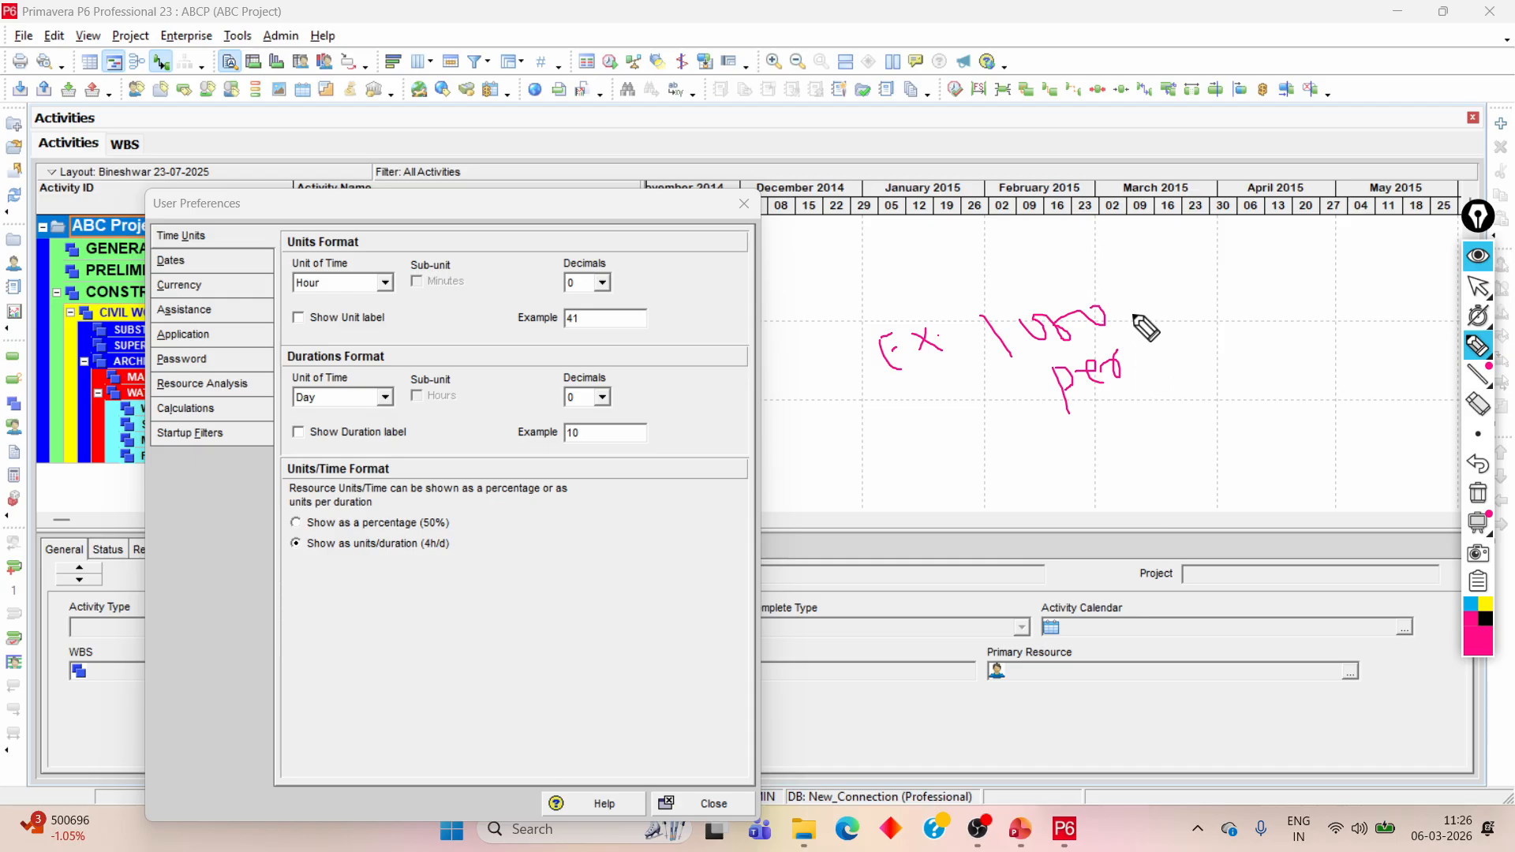
drag(1130, 297, 1141, 331)
drag(1160, 287, 1157, 331)
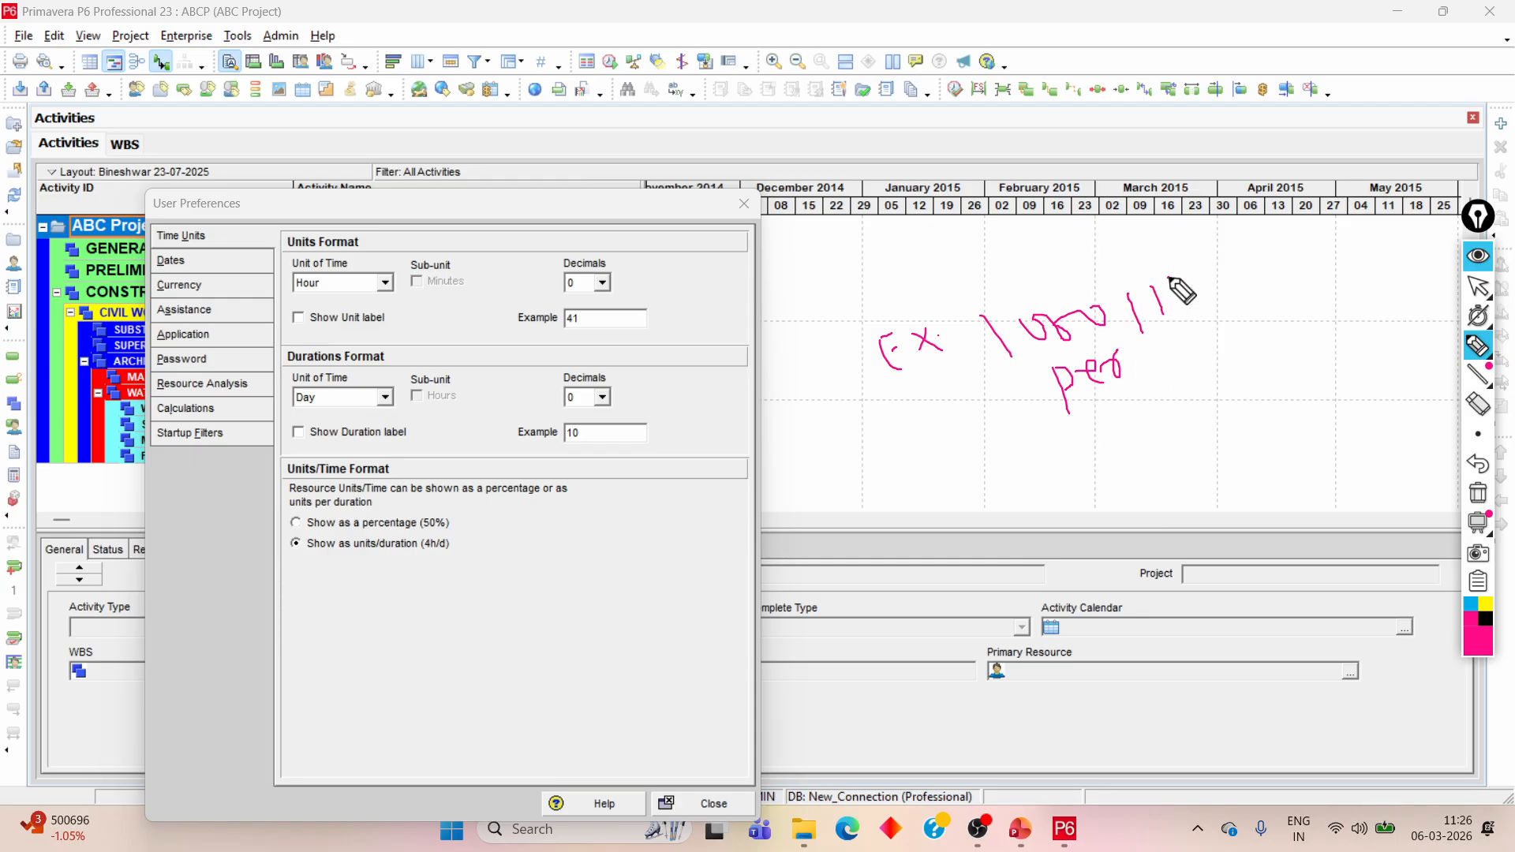
mouse_move(1169, 278)
mouse_down()
mouse_move(1177, 303)
mouse_move(1195, 280)
mouse_up()
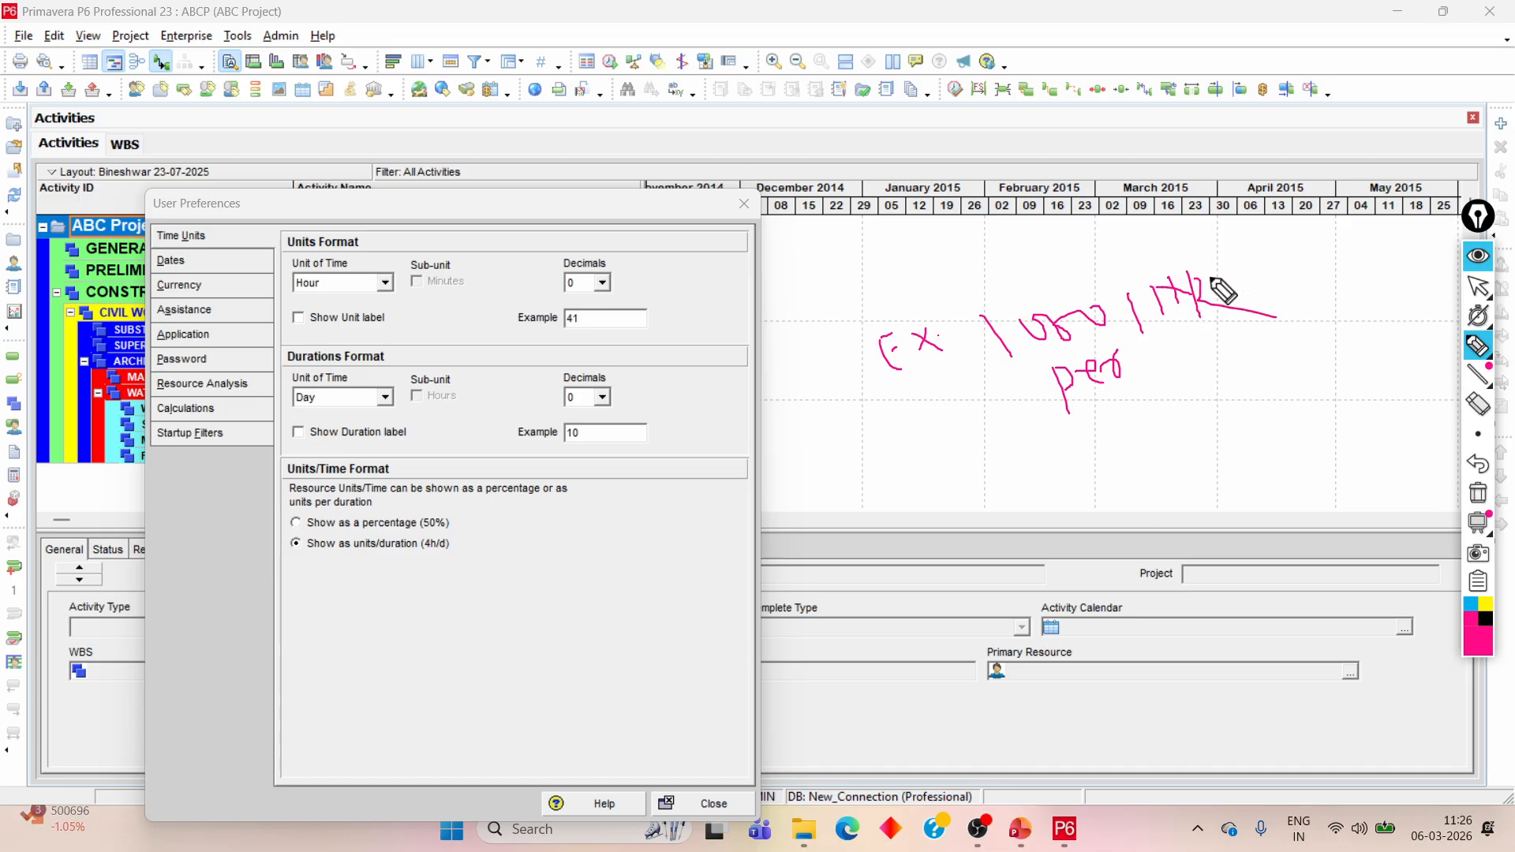
mouse_move(1143, 355)
mouse_down()
mouse_move(1177, 383)
mouse_move(1176, 337)
mouse_move(1190, 379)
mouse_up()
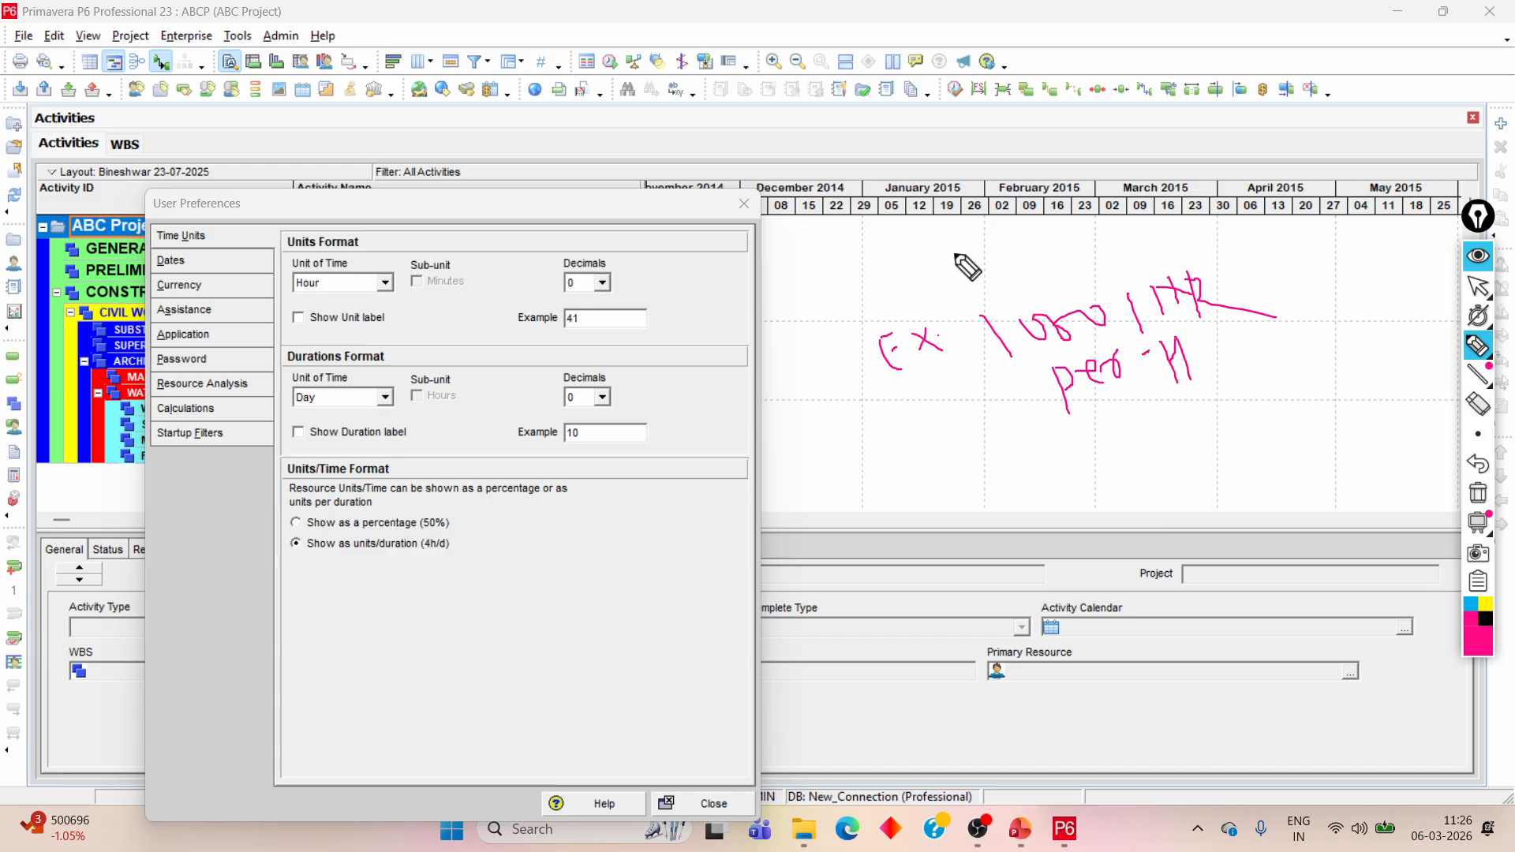
Step: Handwrite "Excavation 1-10" above the example, underline its numbers, and add another figure below the example
drag(989, 229, 1014, 255)
mouse_move(981, 241)
mouse_down()
mouse_move(1027, 238)
mouse_move(1020, 223)
mouse_move(1061, 251)
mouse_move(1104, 235)
mouse_move(1160, 256)
mouse_move(1170, 223)
mouse_move(1201, 248)
mouse_move(1216, 211)
mouse_move(1274, 190)
mouse_up()
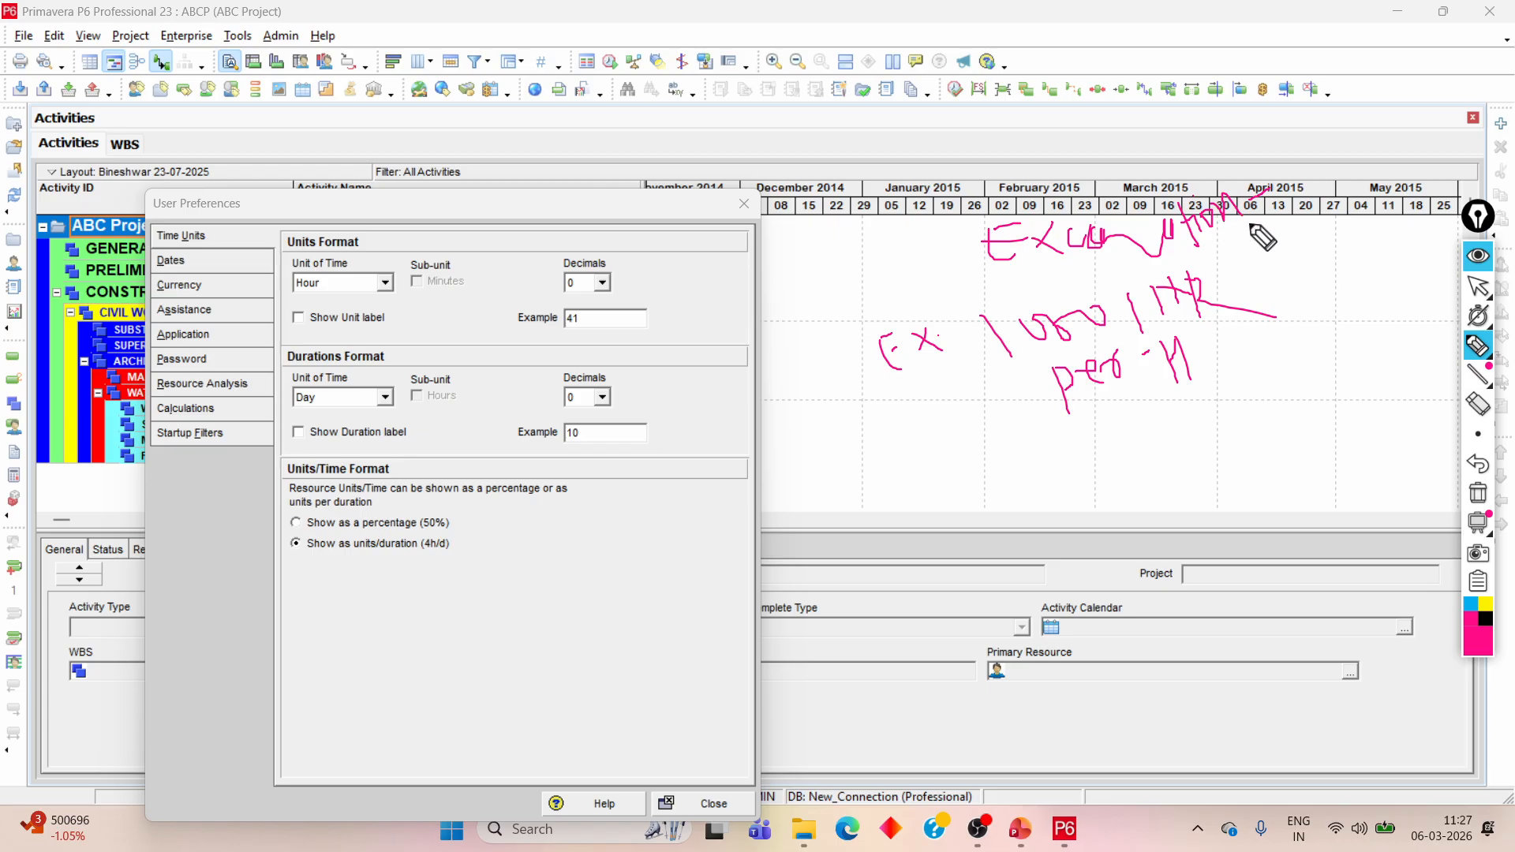
mouse_move(1243, 224)
mouse_down()
mouse_move(1339, 250)
mouse_move(1357, 225)
mouse_move(1290, 252)
mouse_move(1393, 231)
mouse_up()
click(1387, 234)
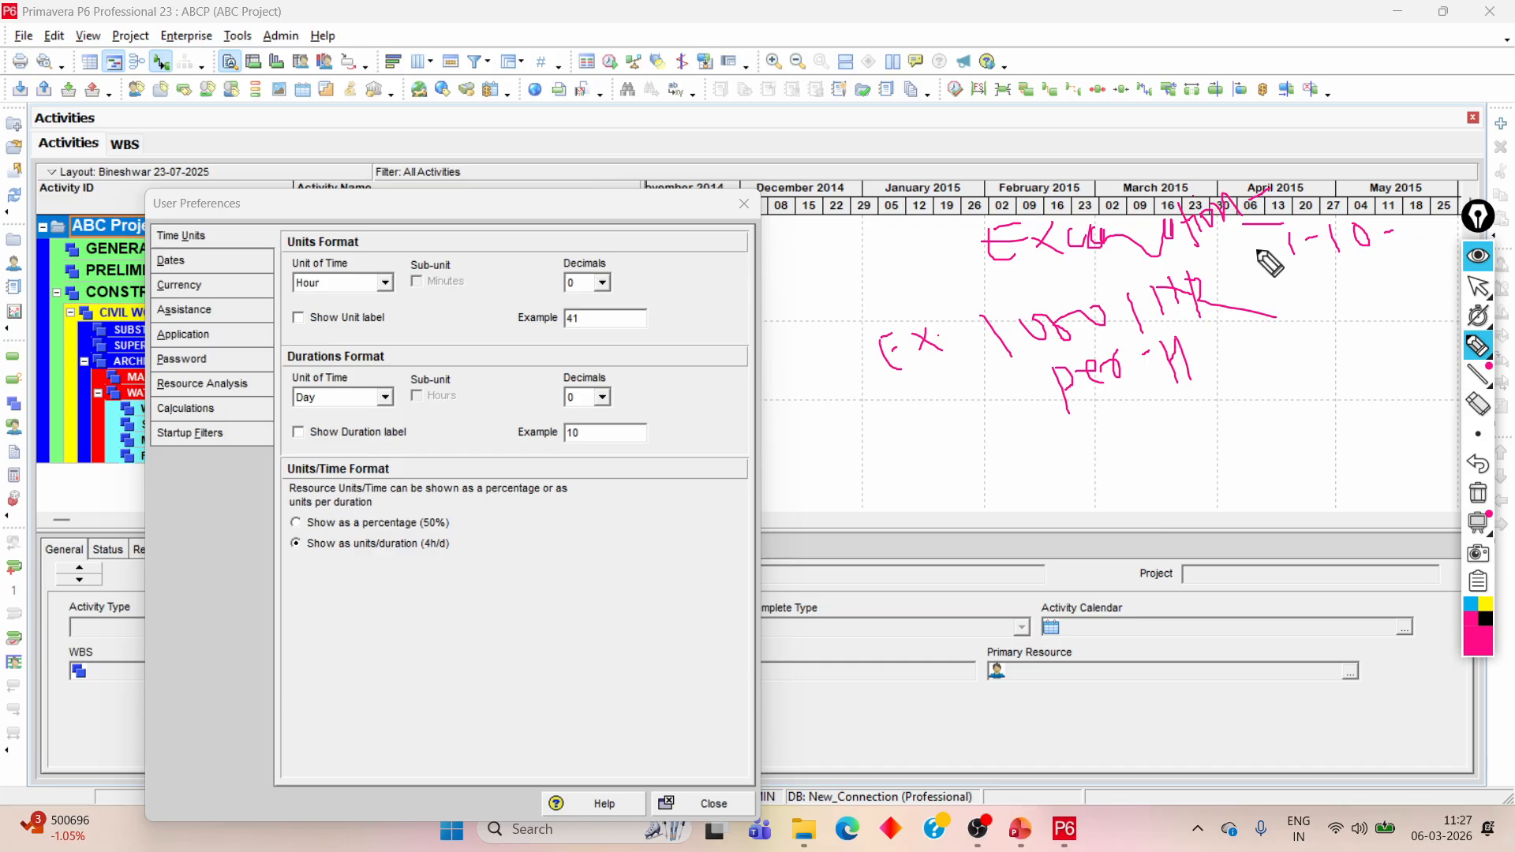
drag(1266, 207, 1300, 175)
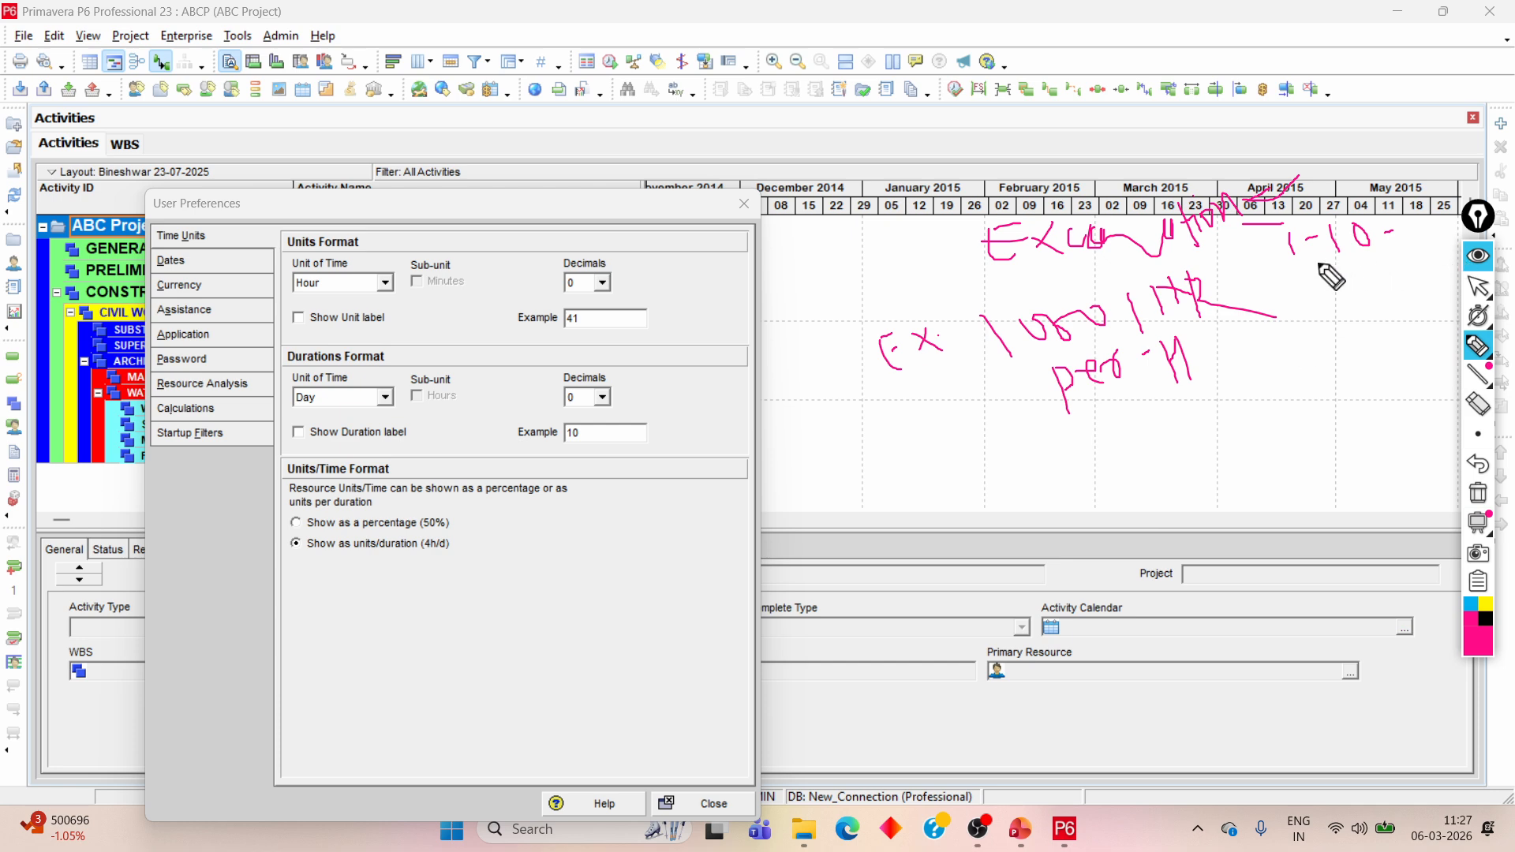
drag(1275, 262, 1414, 244)
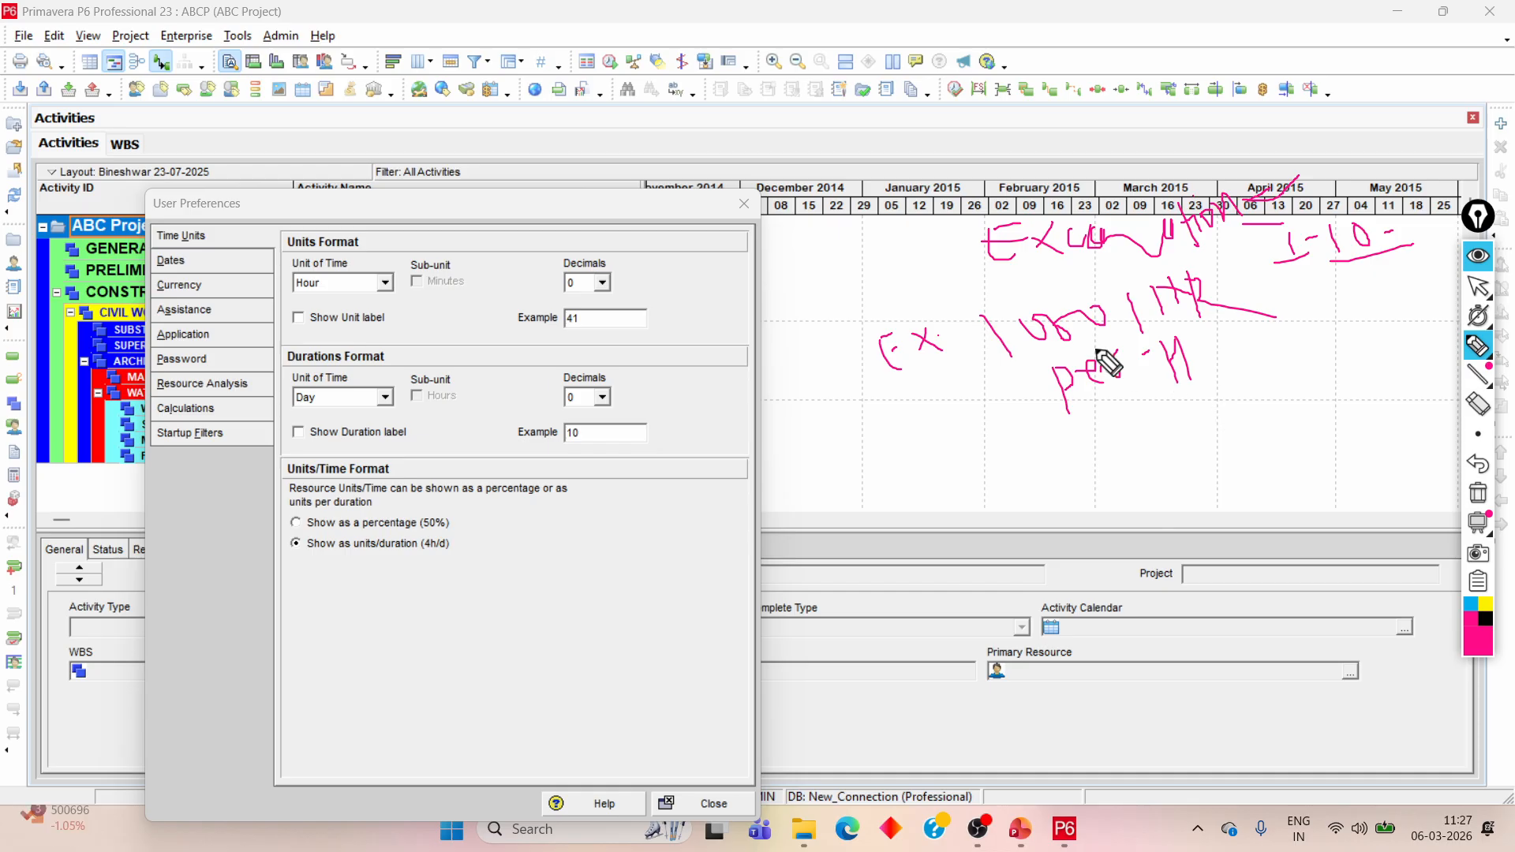
drag(949, 384, 972, 370)
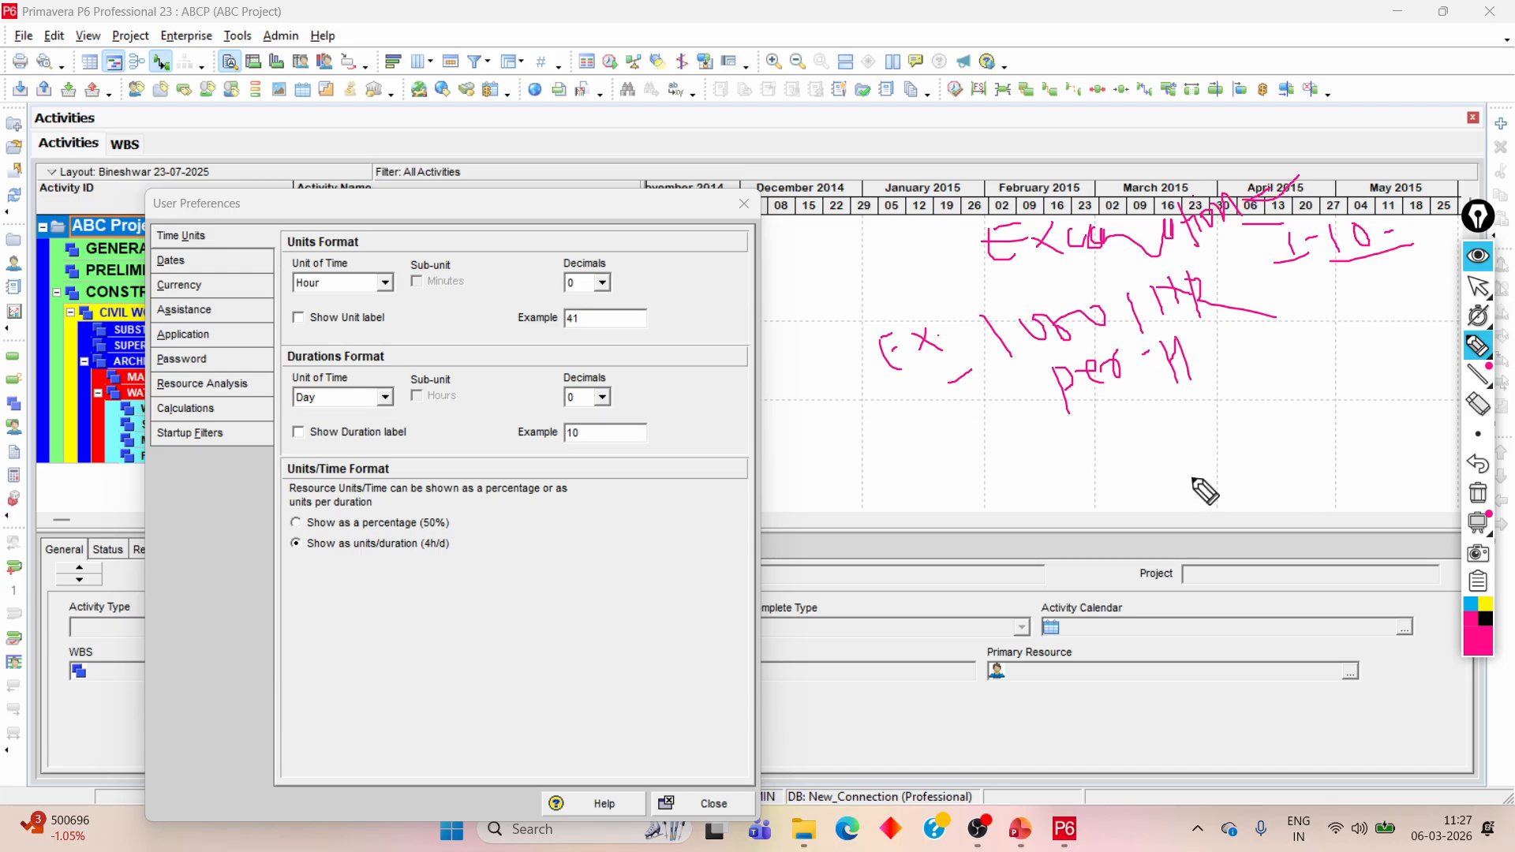
mouse_move(1180, 440)
mouse_down()
mouse_move(1189, 468)
mouse_move(1327, 418)
mouse_move(1332, 433)
mouse_move(1379, 403)
mouse_up()
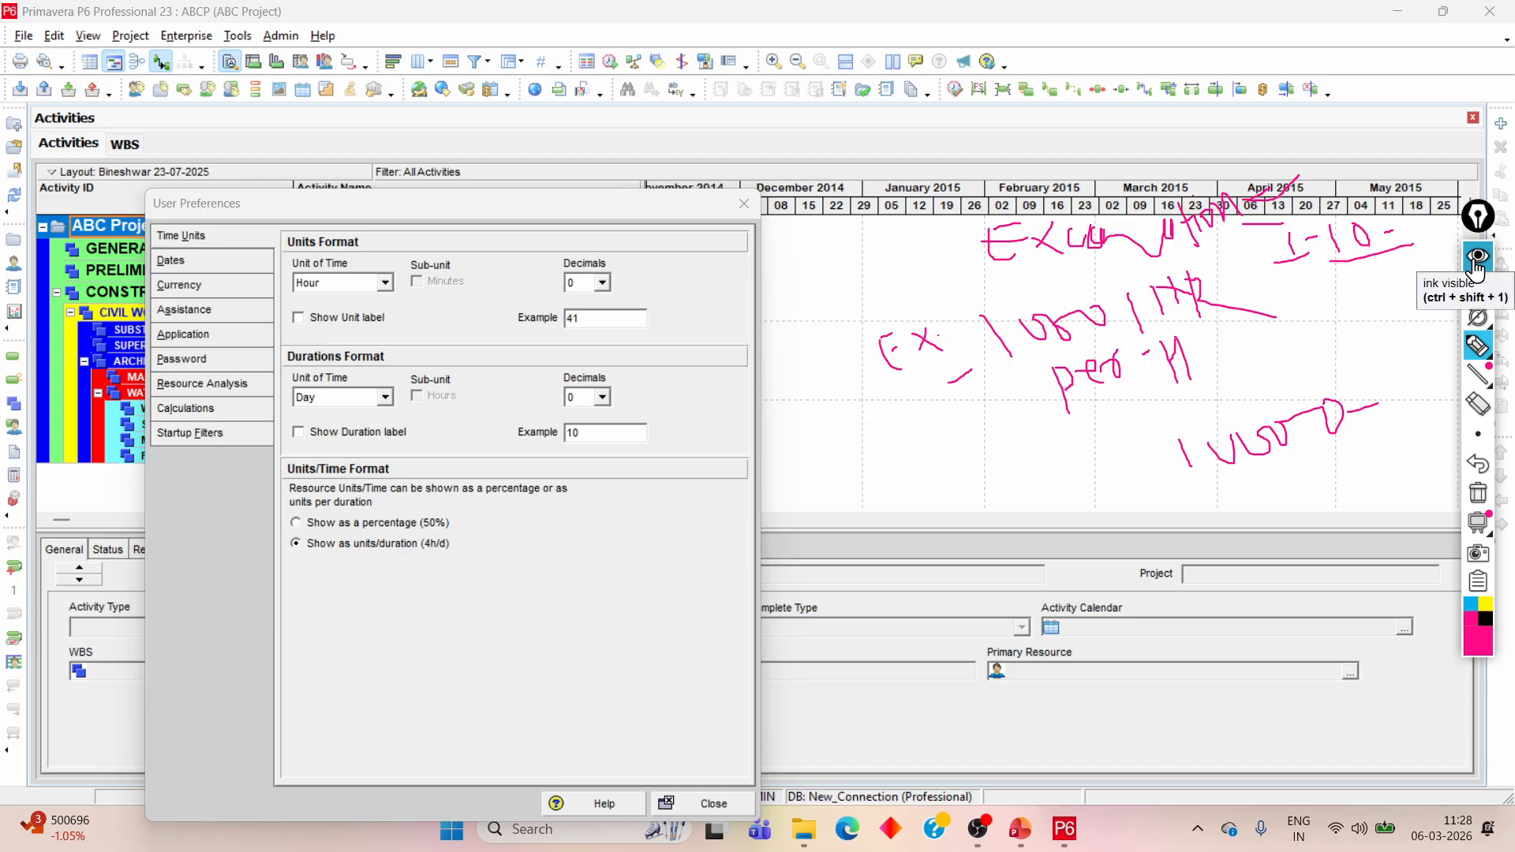
Step: Erase the handwritten example from the Gantt chart area and hide the remaining ink
click(1478, 404)
drag(1262, 409, 1114, 474)
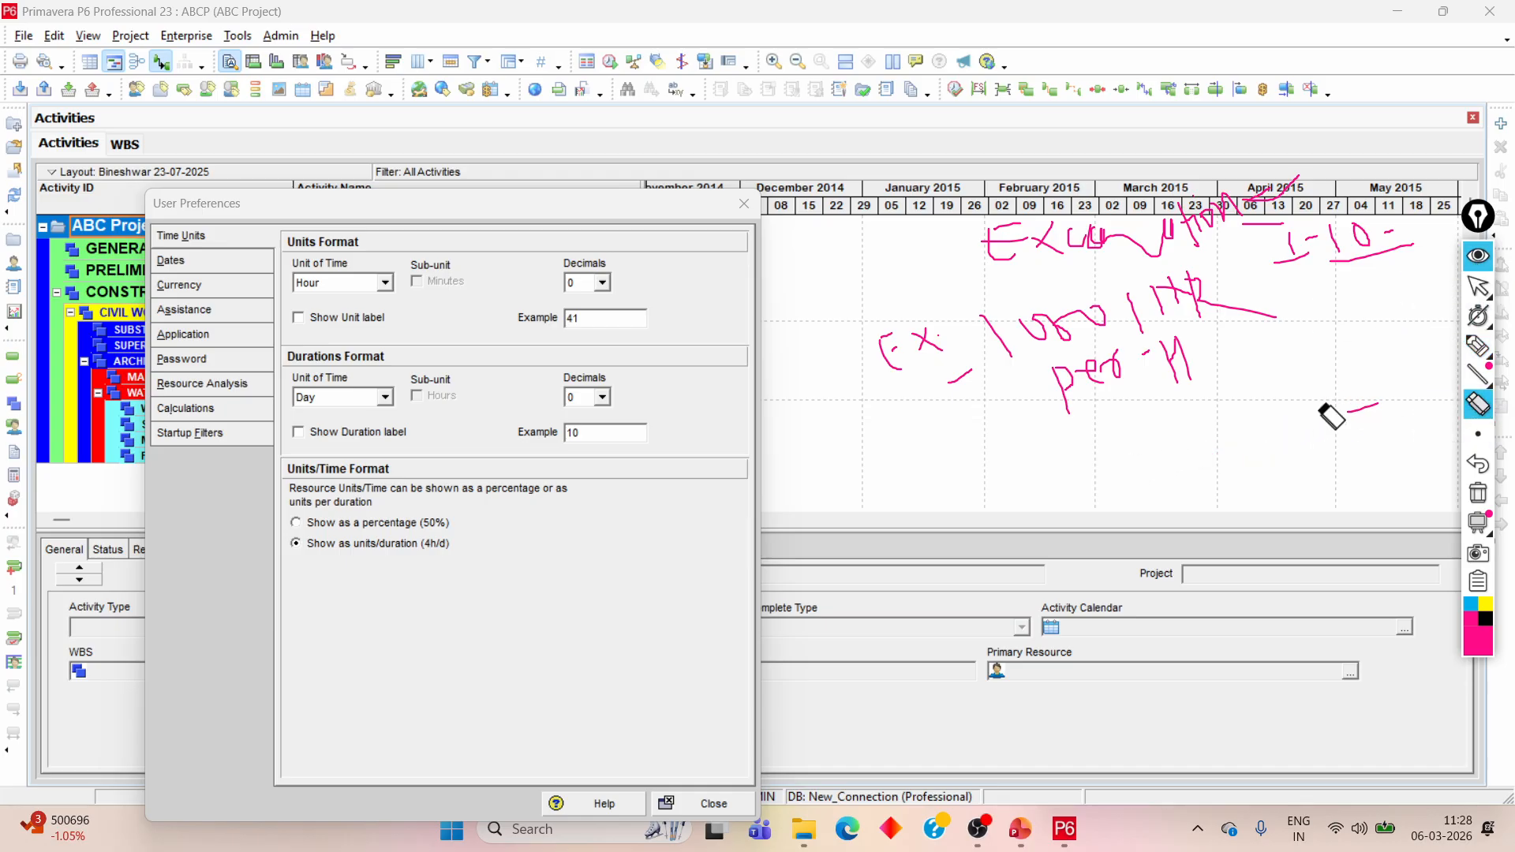
mouse_move(1331, 416)
mouse_down()
mouse_move(1187, 359)
mouse_move(1115, 378)
mouse_move(1436, 416)
mouse_move(1055, 360)
mouse_move(832, 389)
mouse_move(957, 402)
mouse_move(1038, 240)
mouse_move(1261, 220)
mouse_move(1193, 229)
mouse_move(1397, 246)
mouse_up()
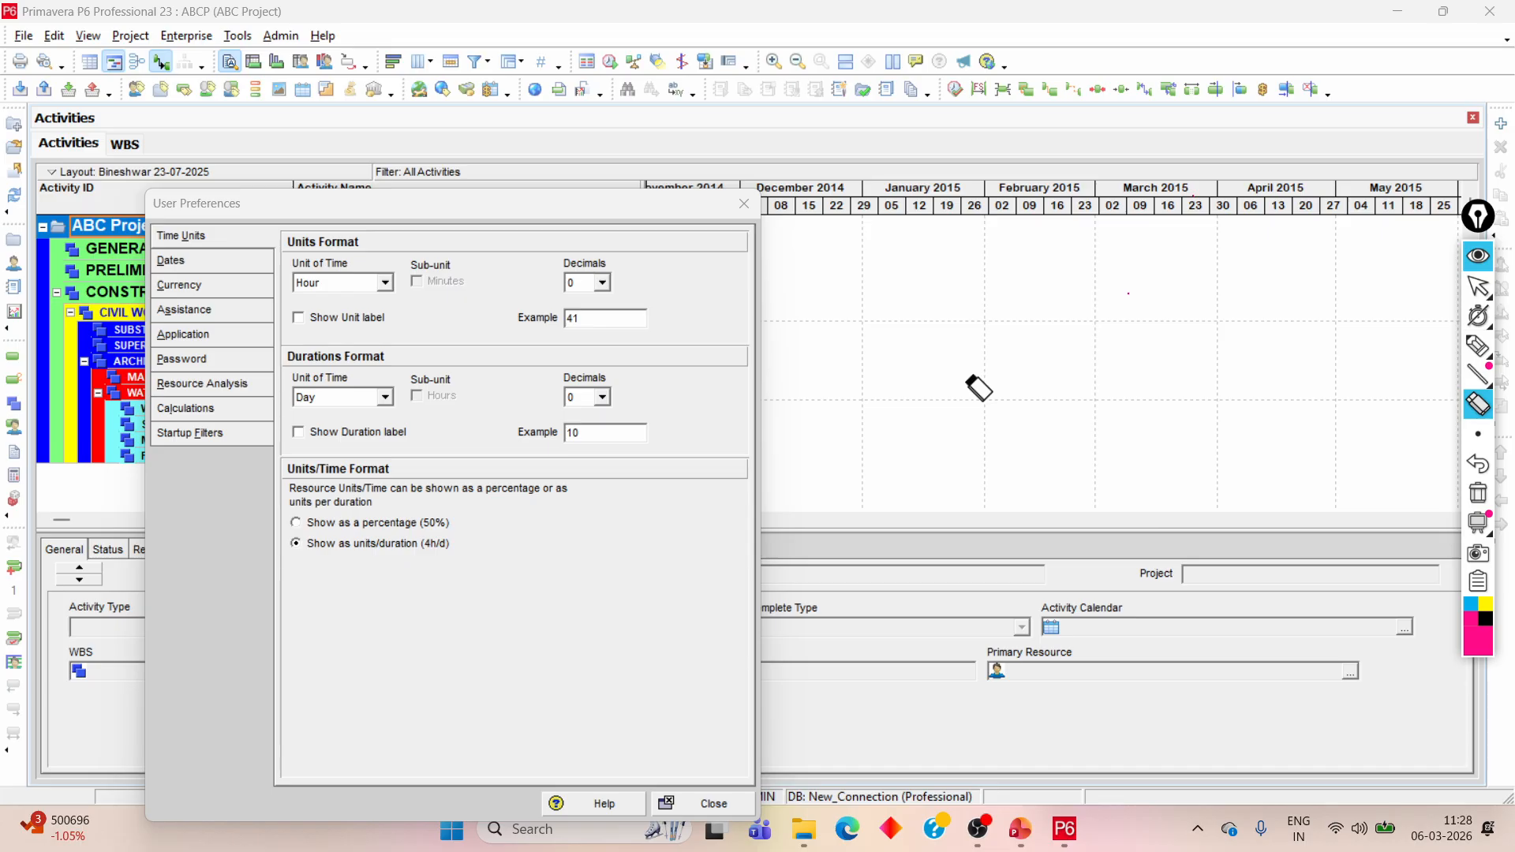
mouse_move(1477, 346)
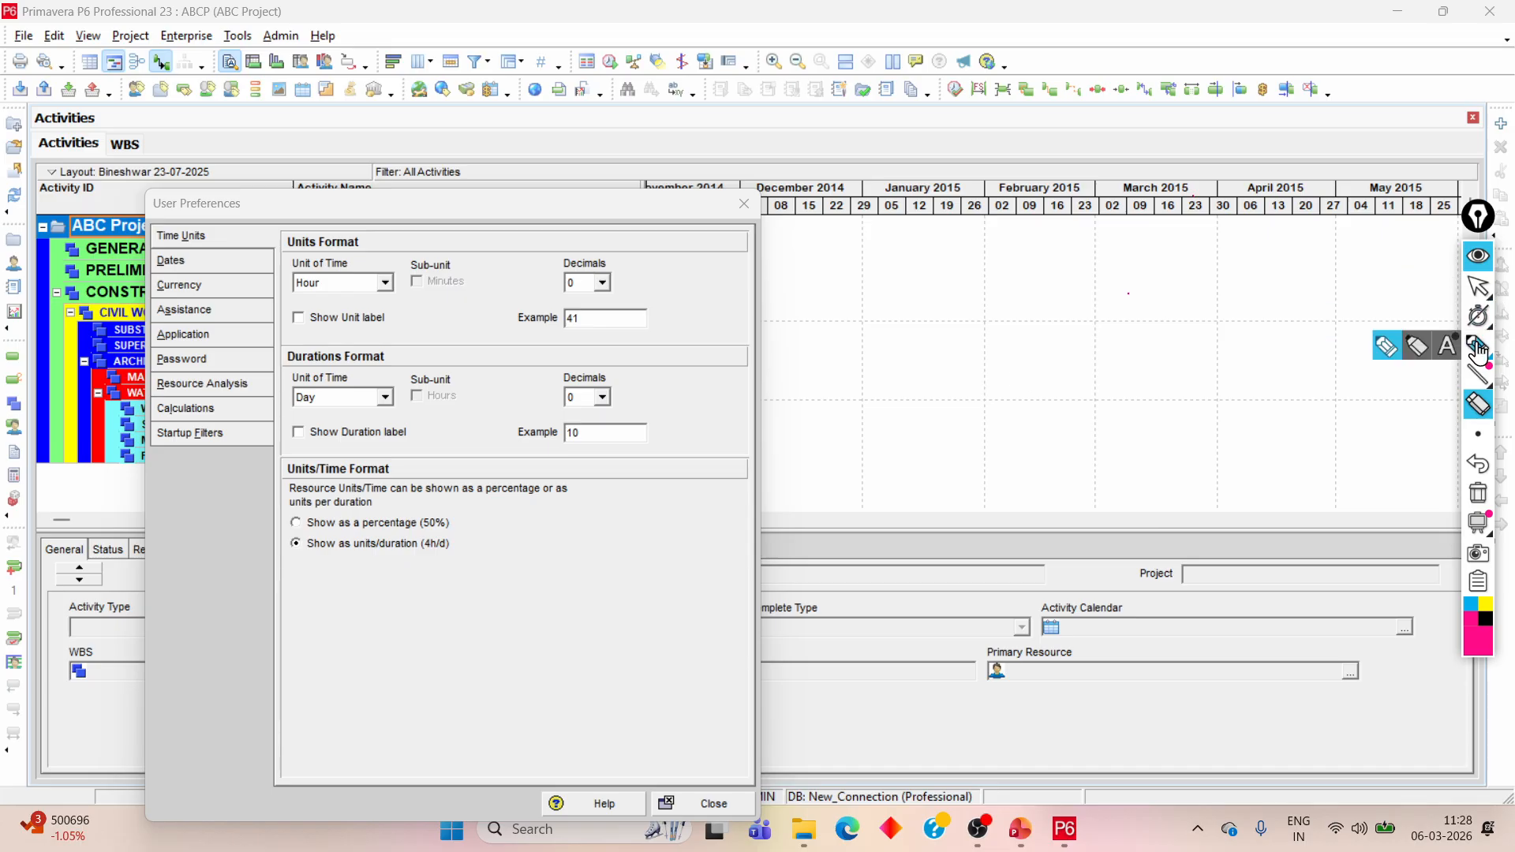
click(1385, 348)
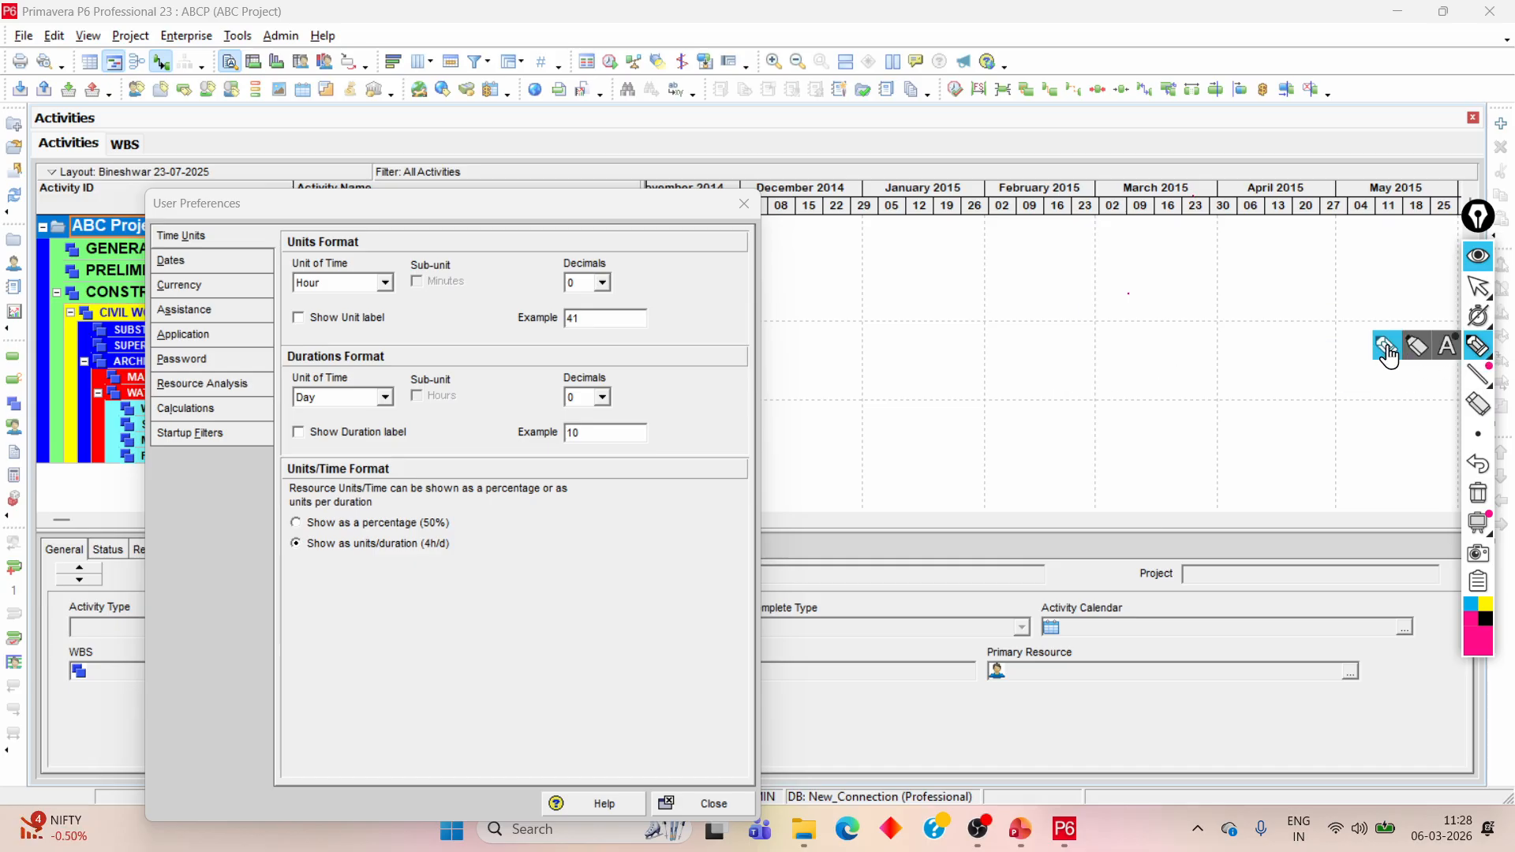
click(1479, 260)
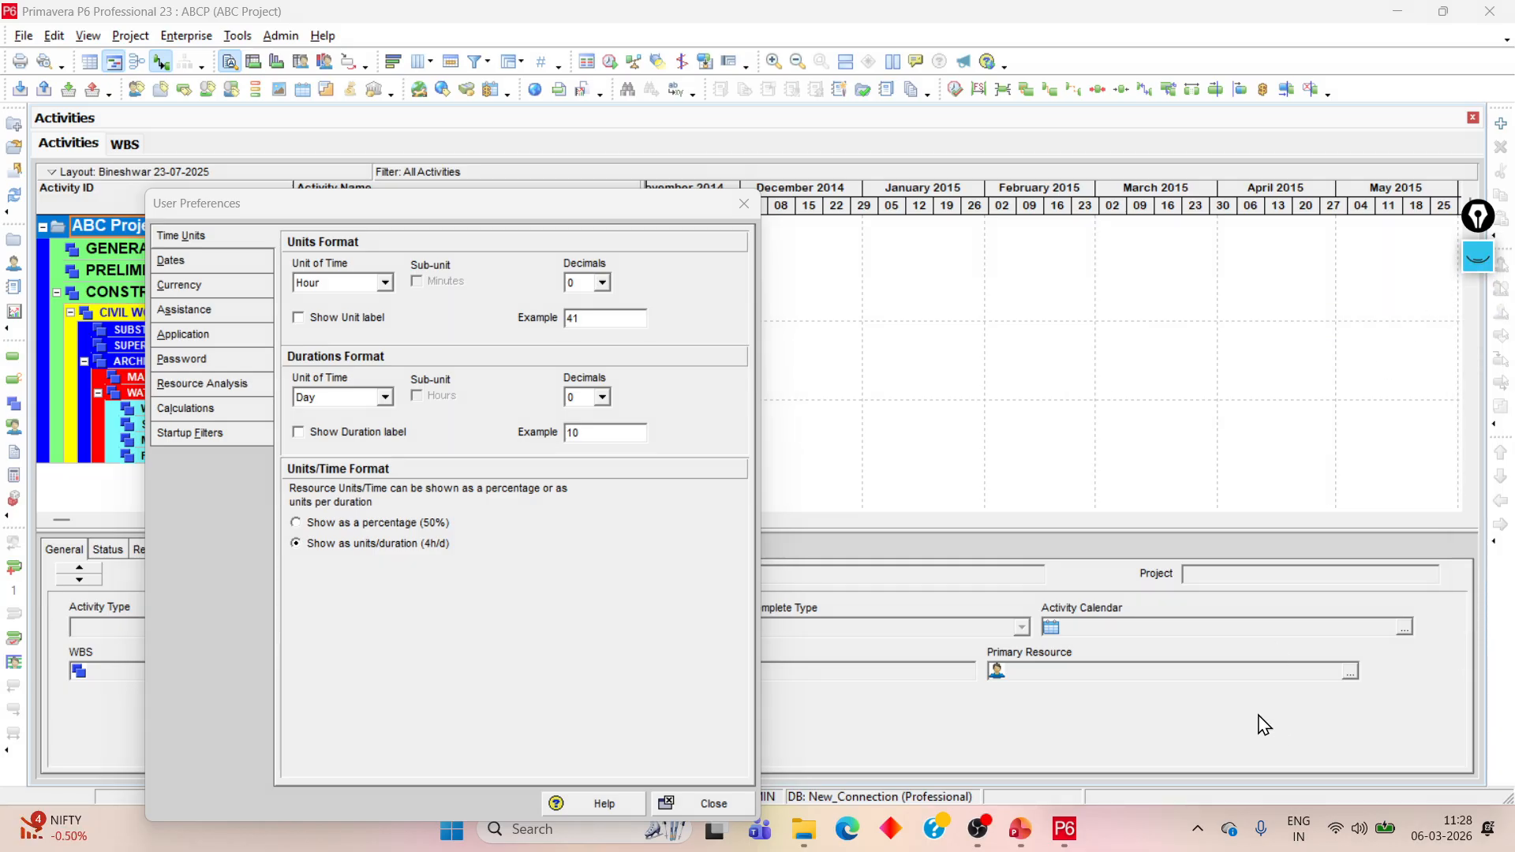
Step: Switch to the Lecture-6 presentation in PowerPoint, underline "If you check this" on the first slide with the screen pen, and hide the ink
click(1020, 830)
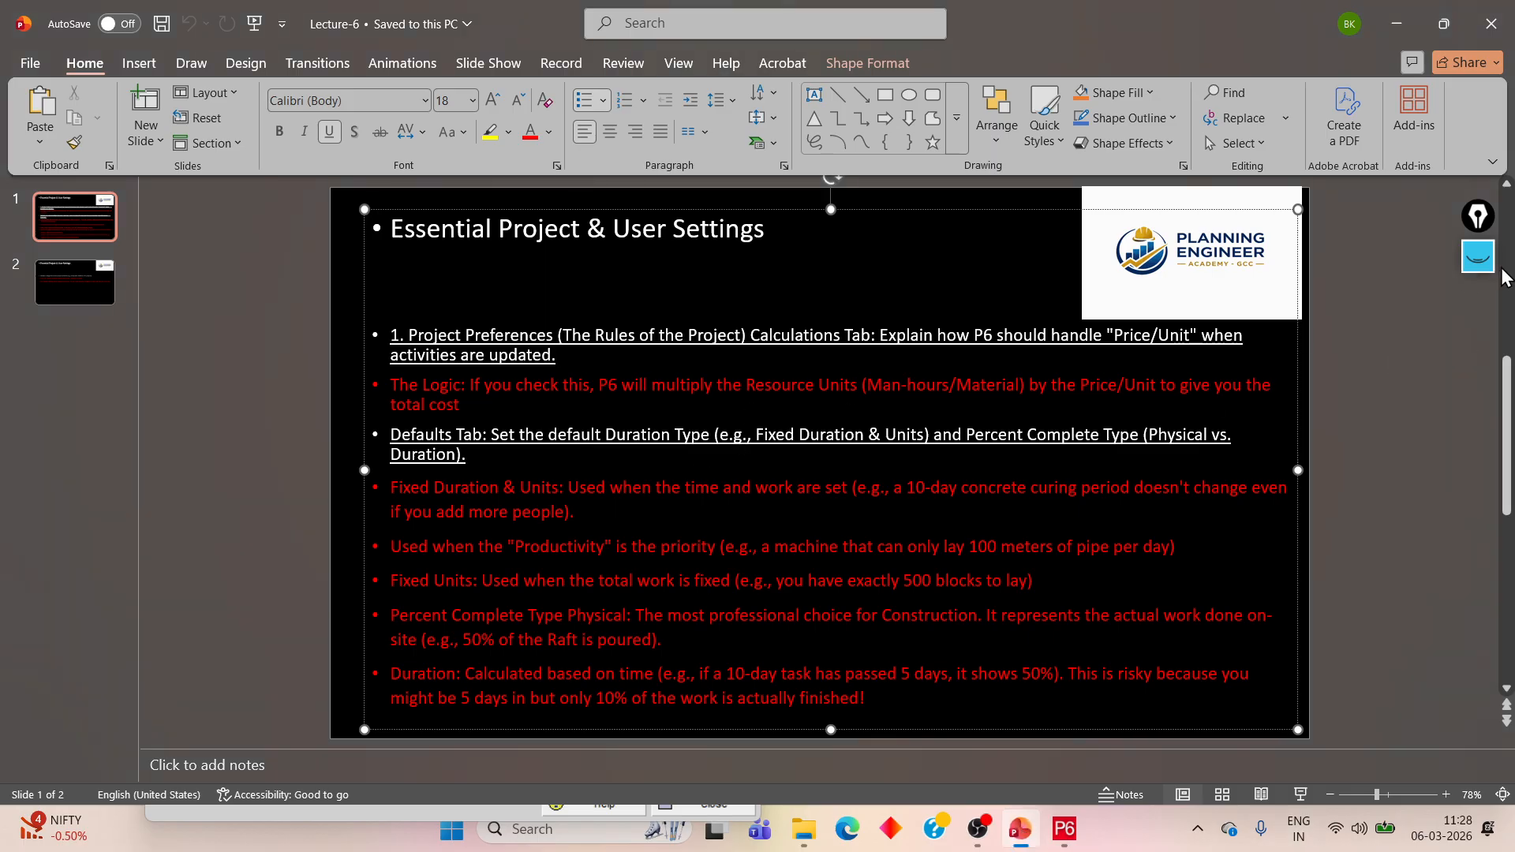
click(1477, 256)
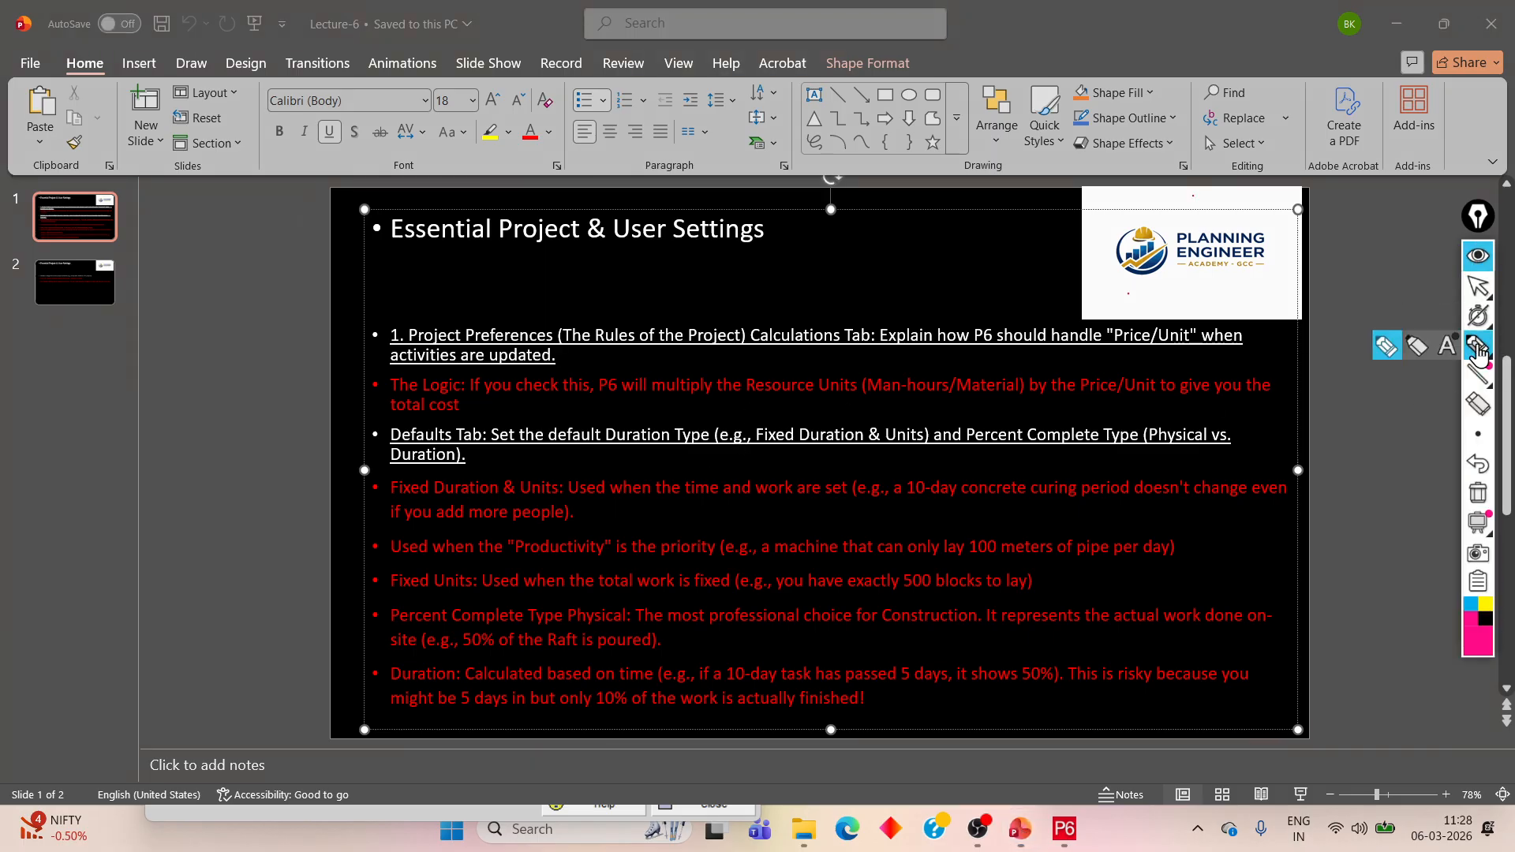
click(1390, 347)
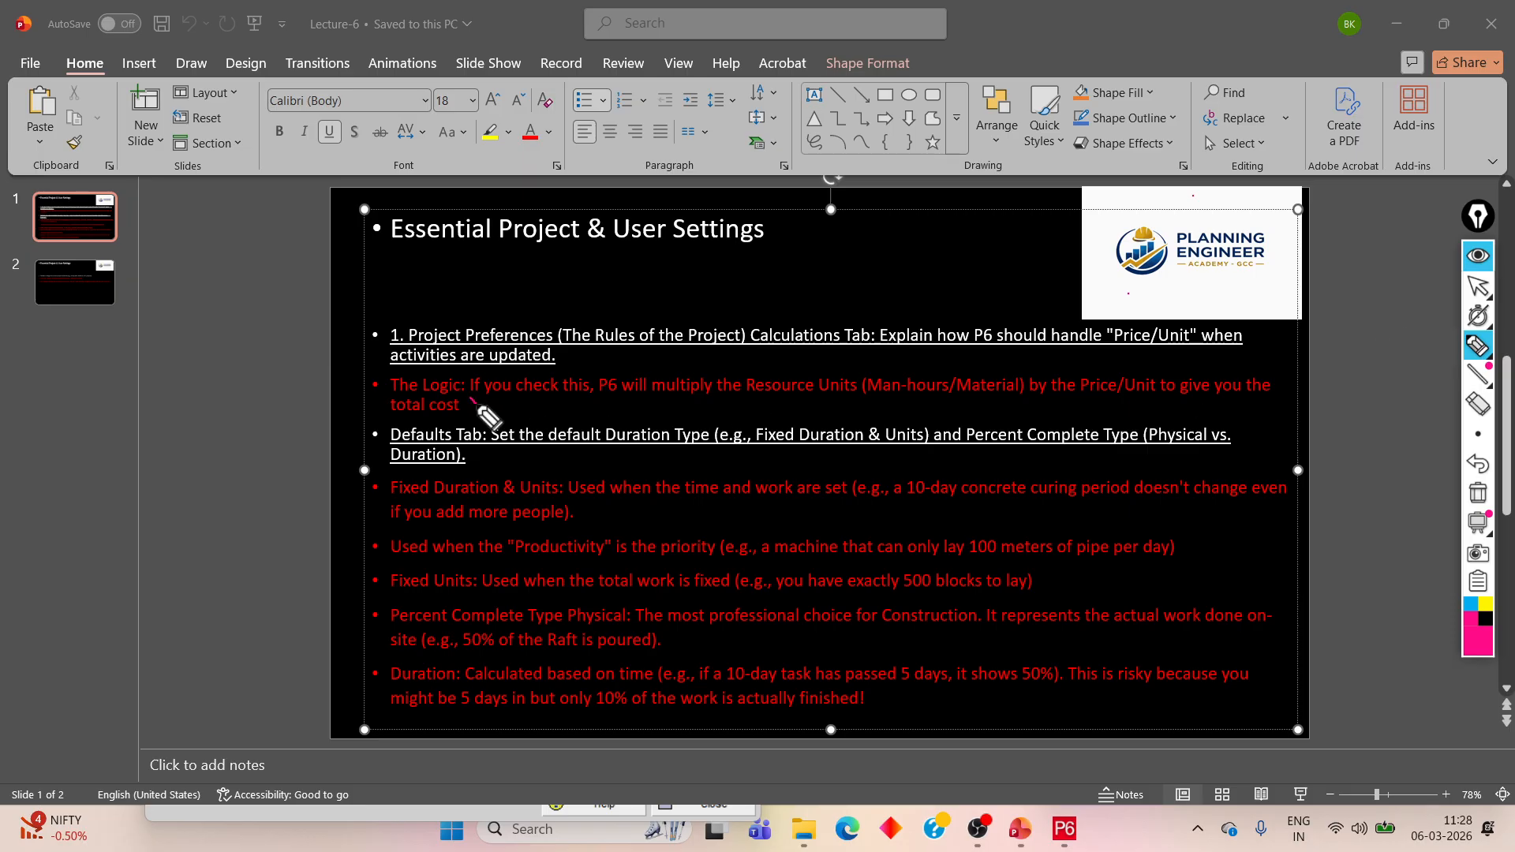
drag(472, 402, 612, 388)
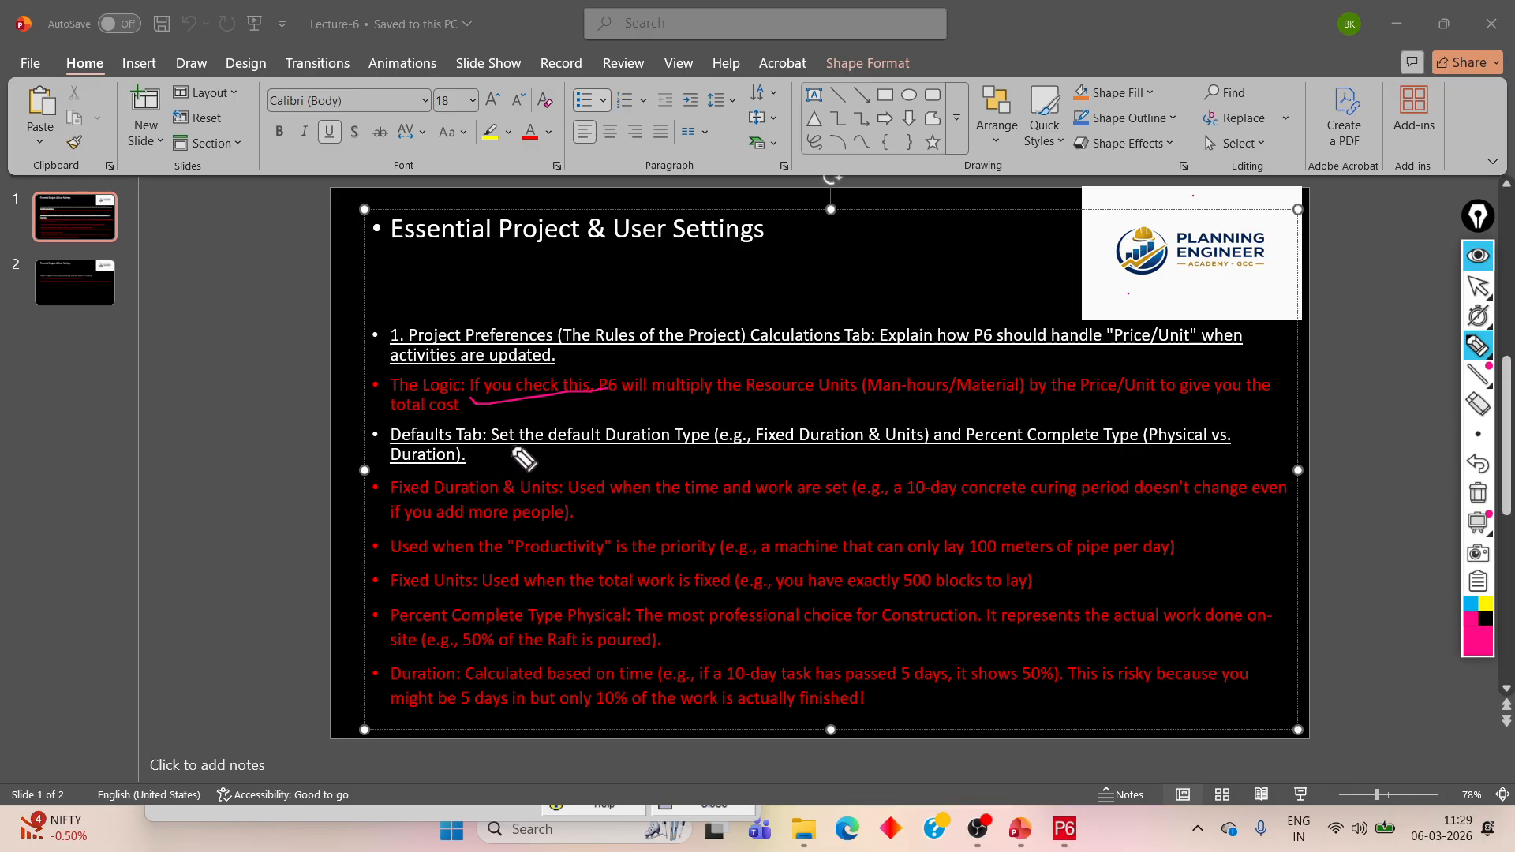
click(1478, 255)
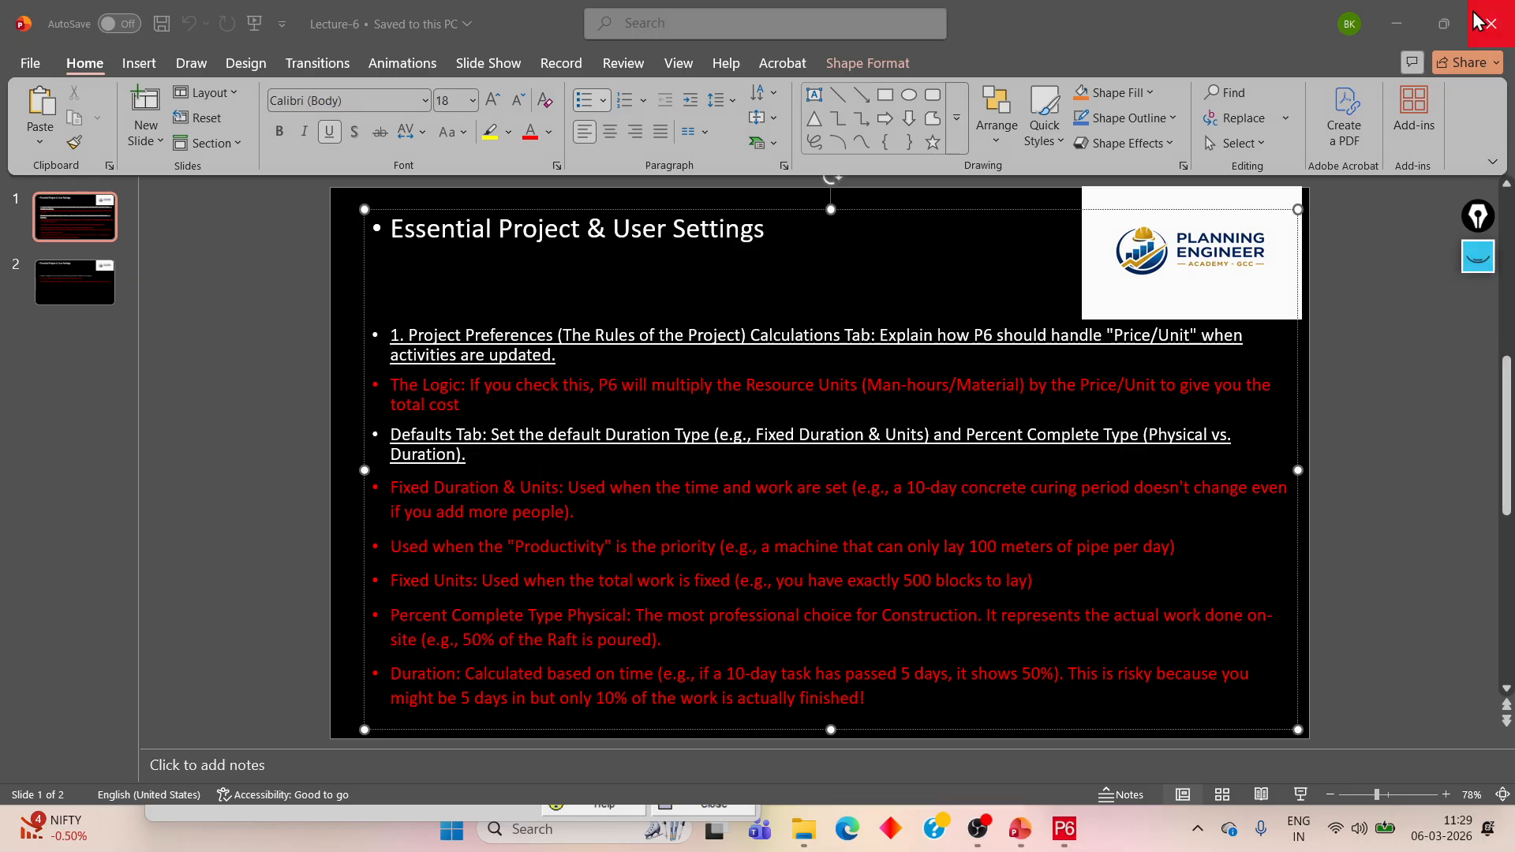
Step: Switch back to Primavera P6 and review the available time units under Units Format in the user preferences
click(1396, 23)
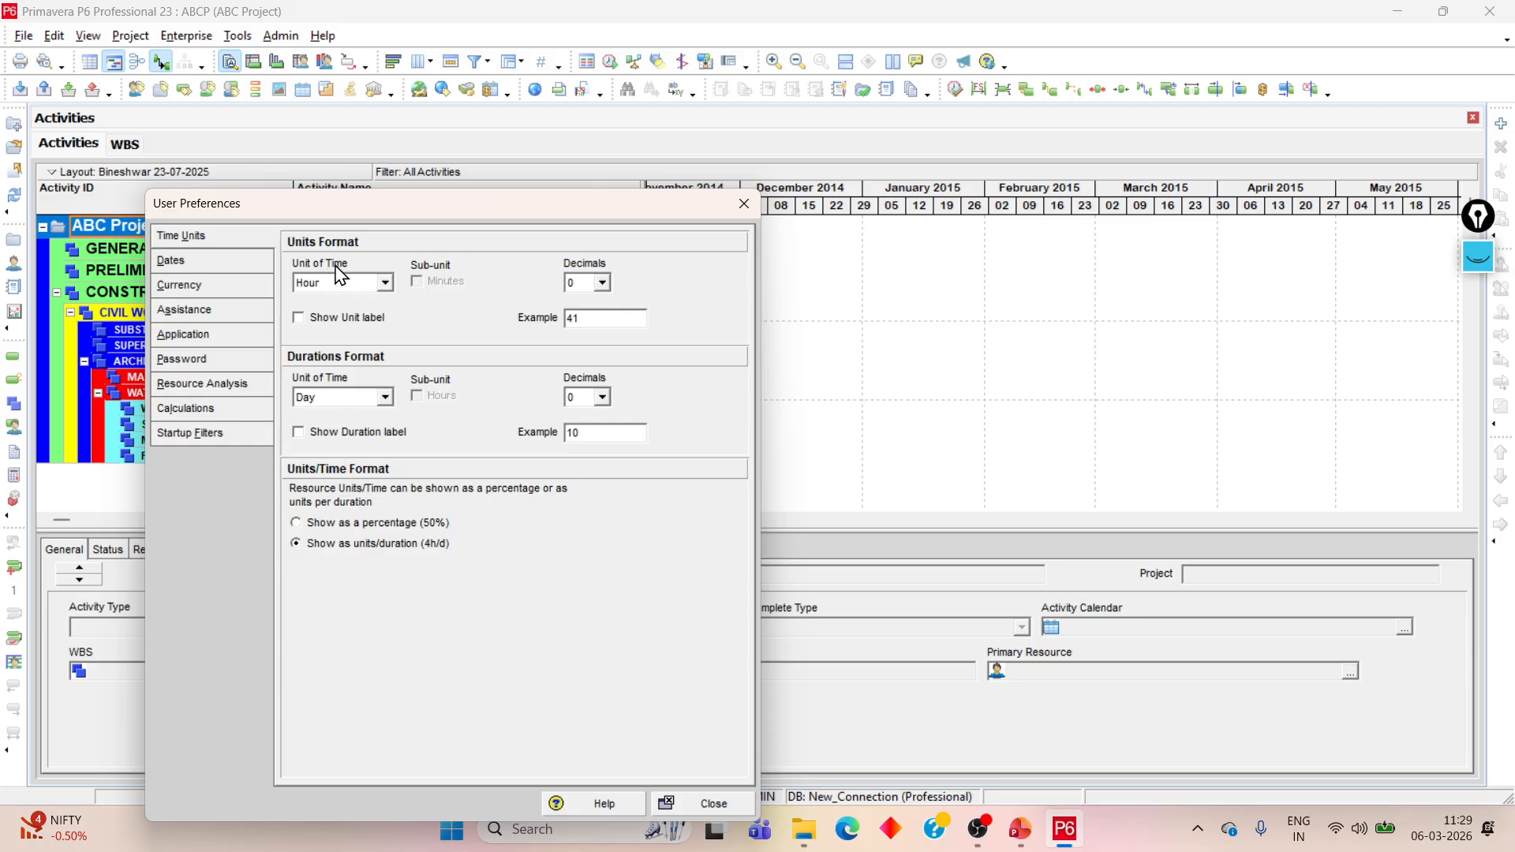
click(349, 293)
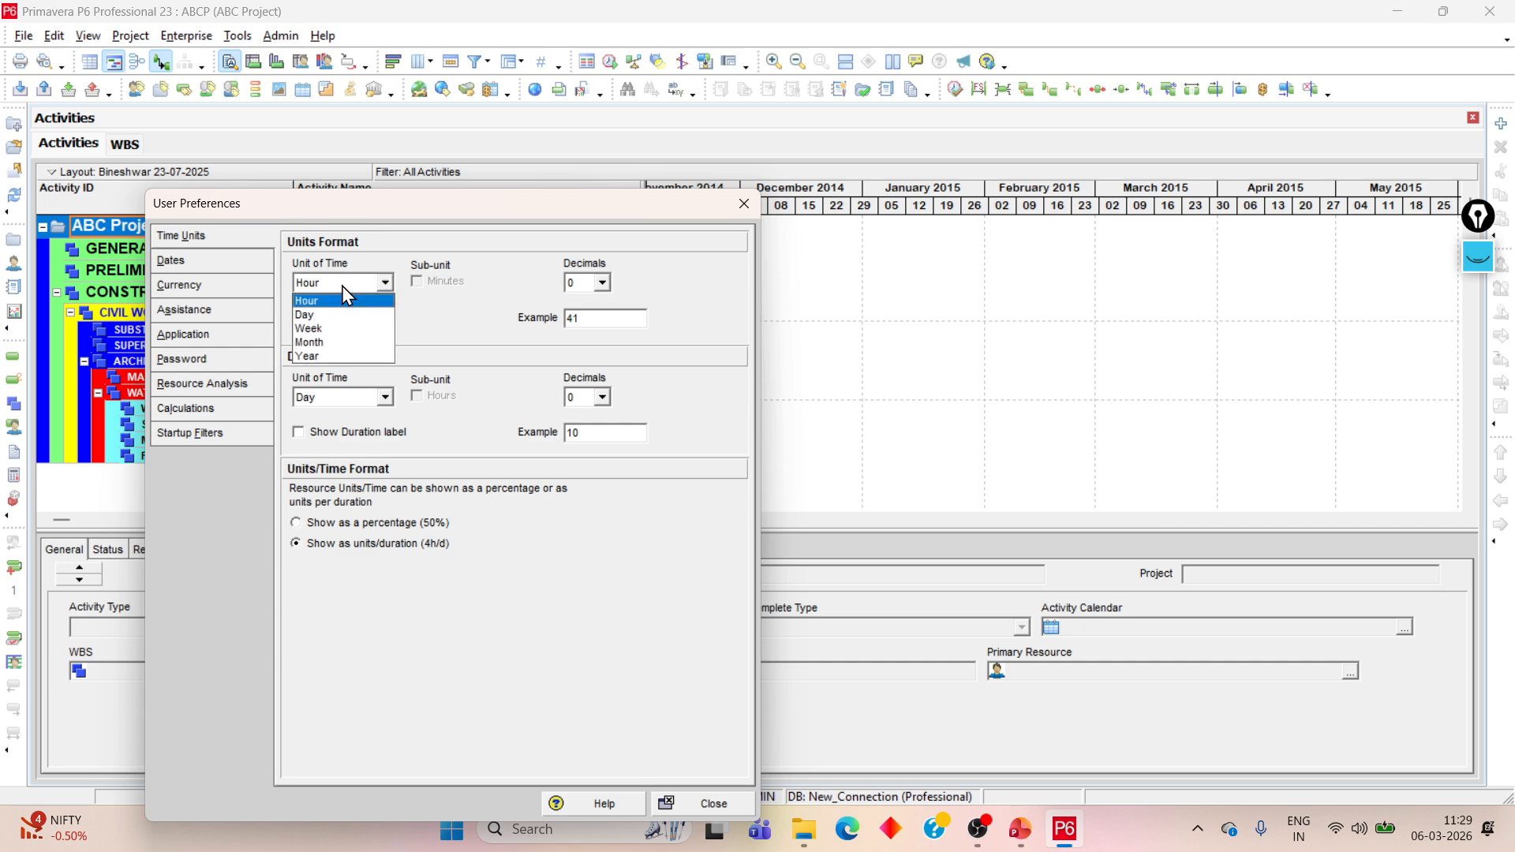
click(347, 285)
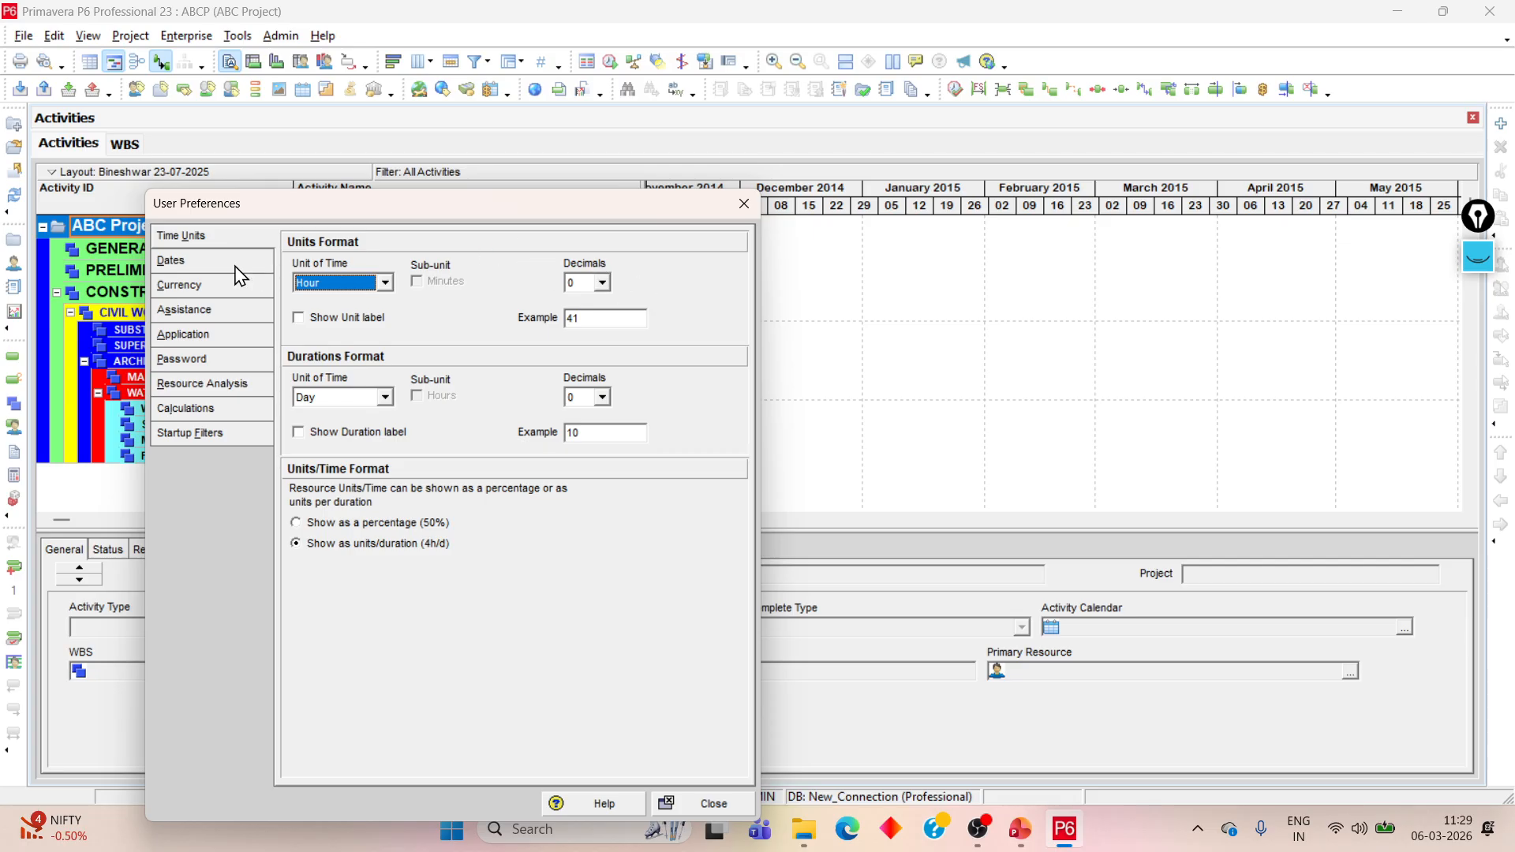
Step: Set the date format to Month, Day, Year in the Dates preferences and highlight the sample date
click(191, 266)
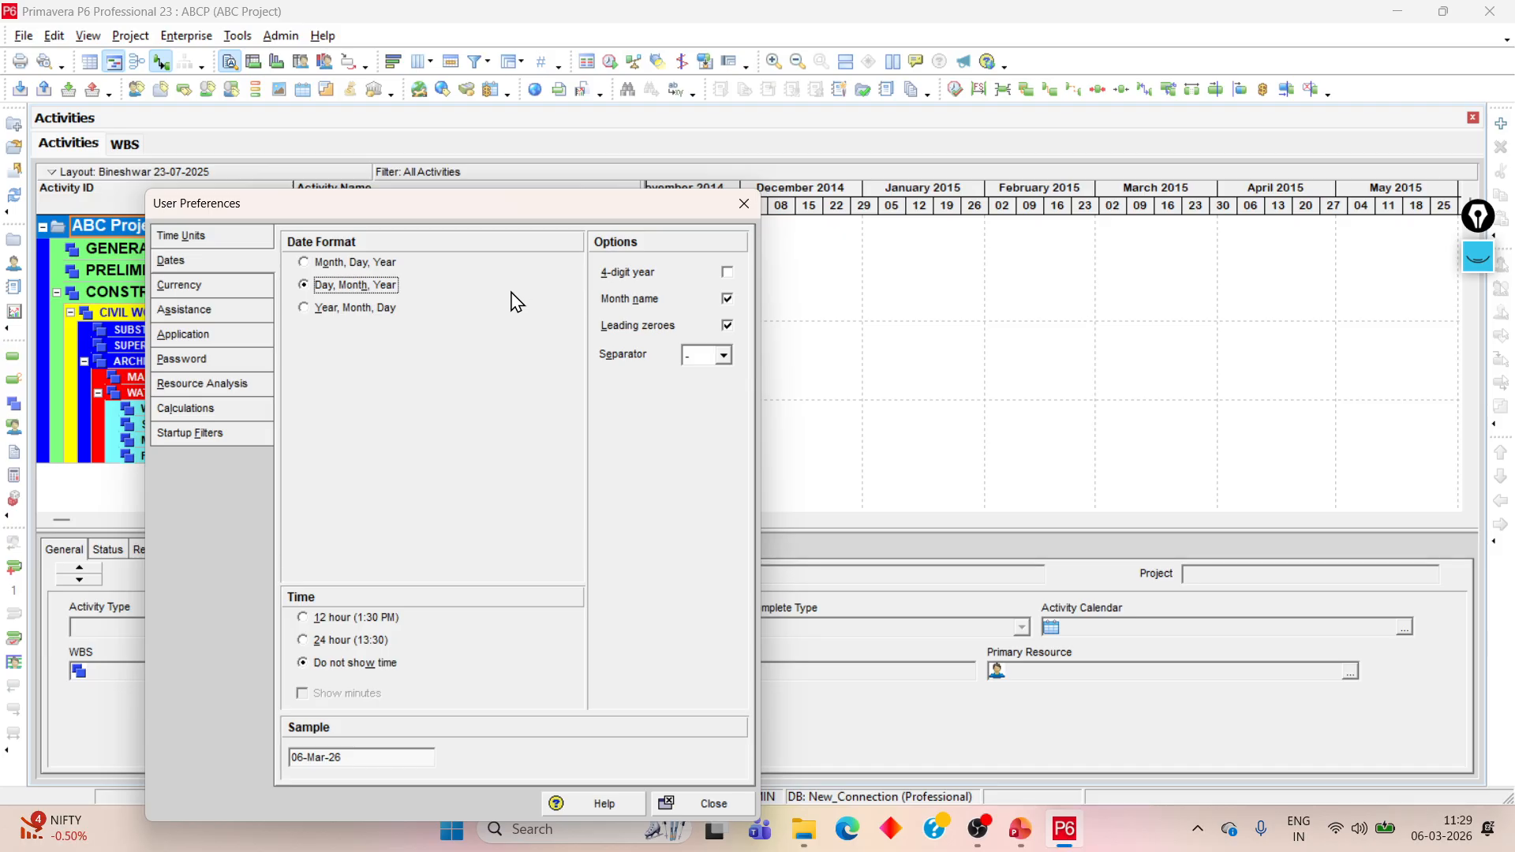
click(319, 265)
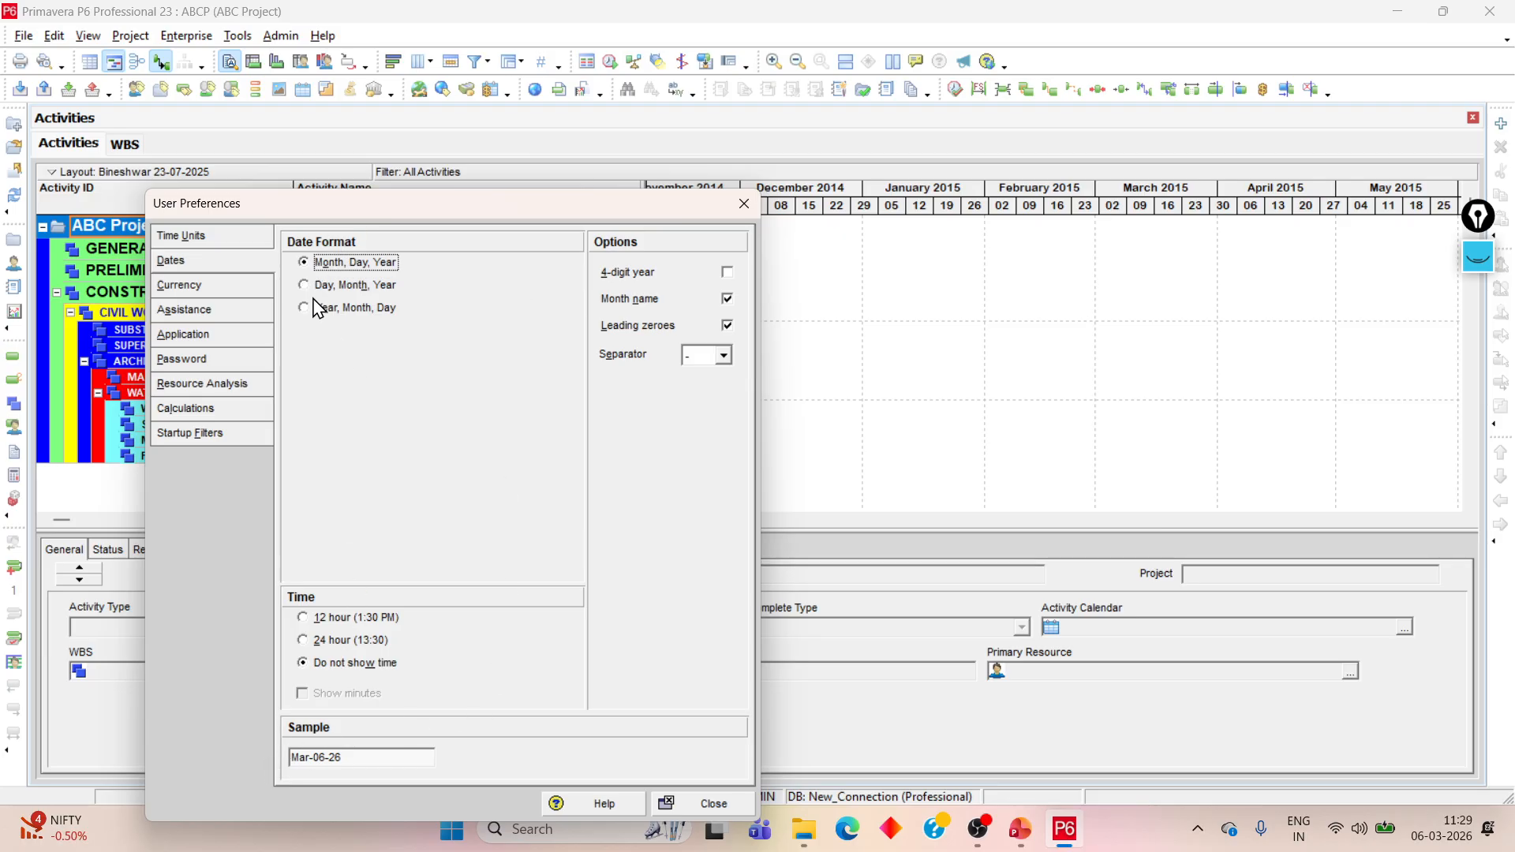
drag(368, 755, 284, 755)
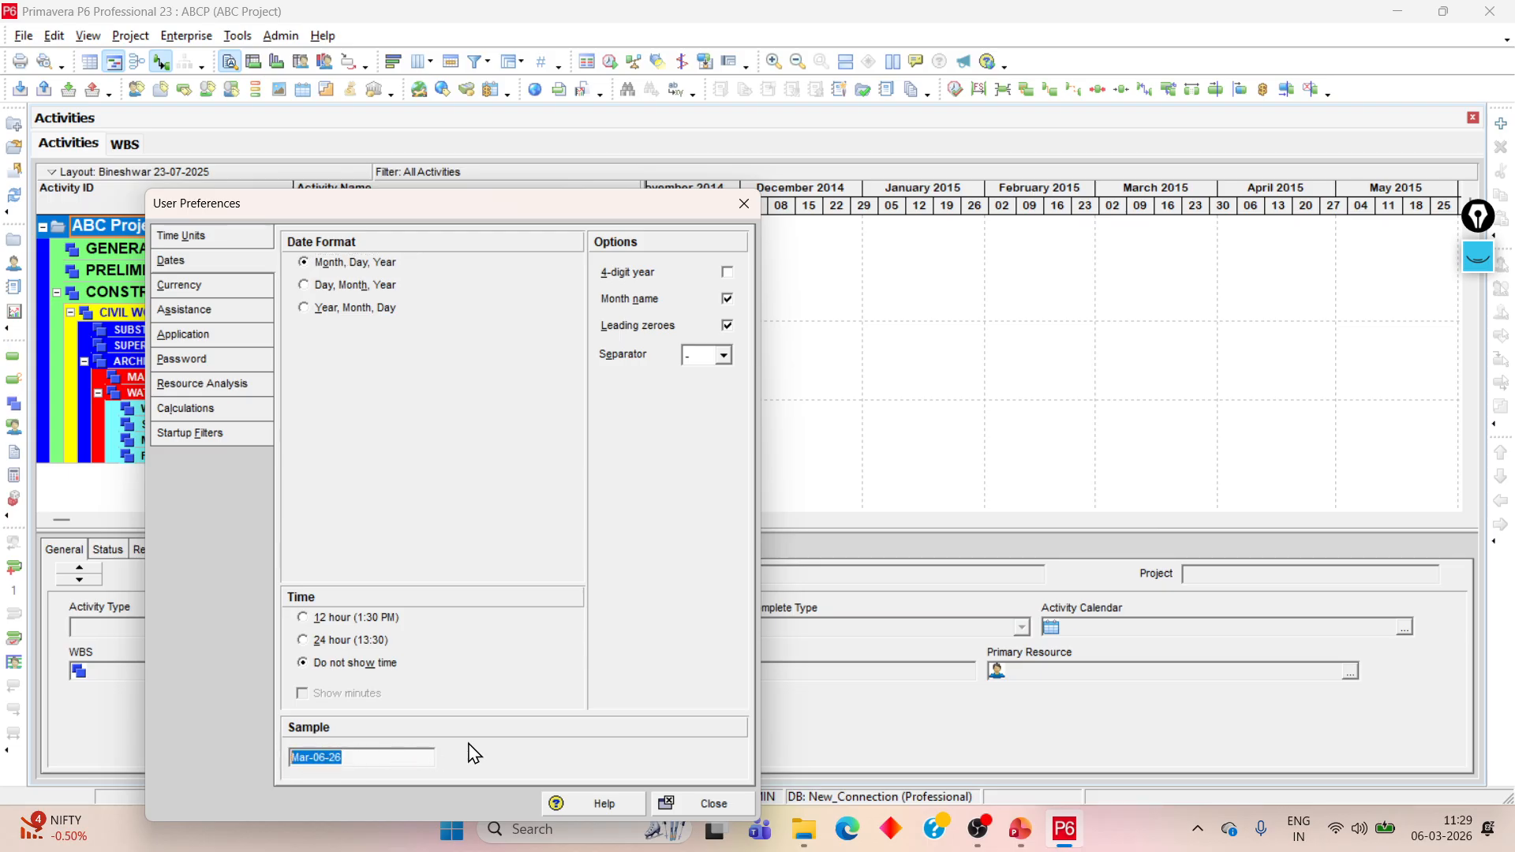
Step: Erase the stray ink line over the Dates preferences, mark the sample date with the screen pen, and hide the ink
click(1481, 269)
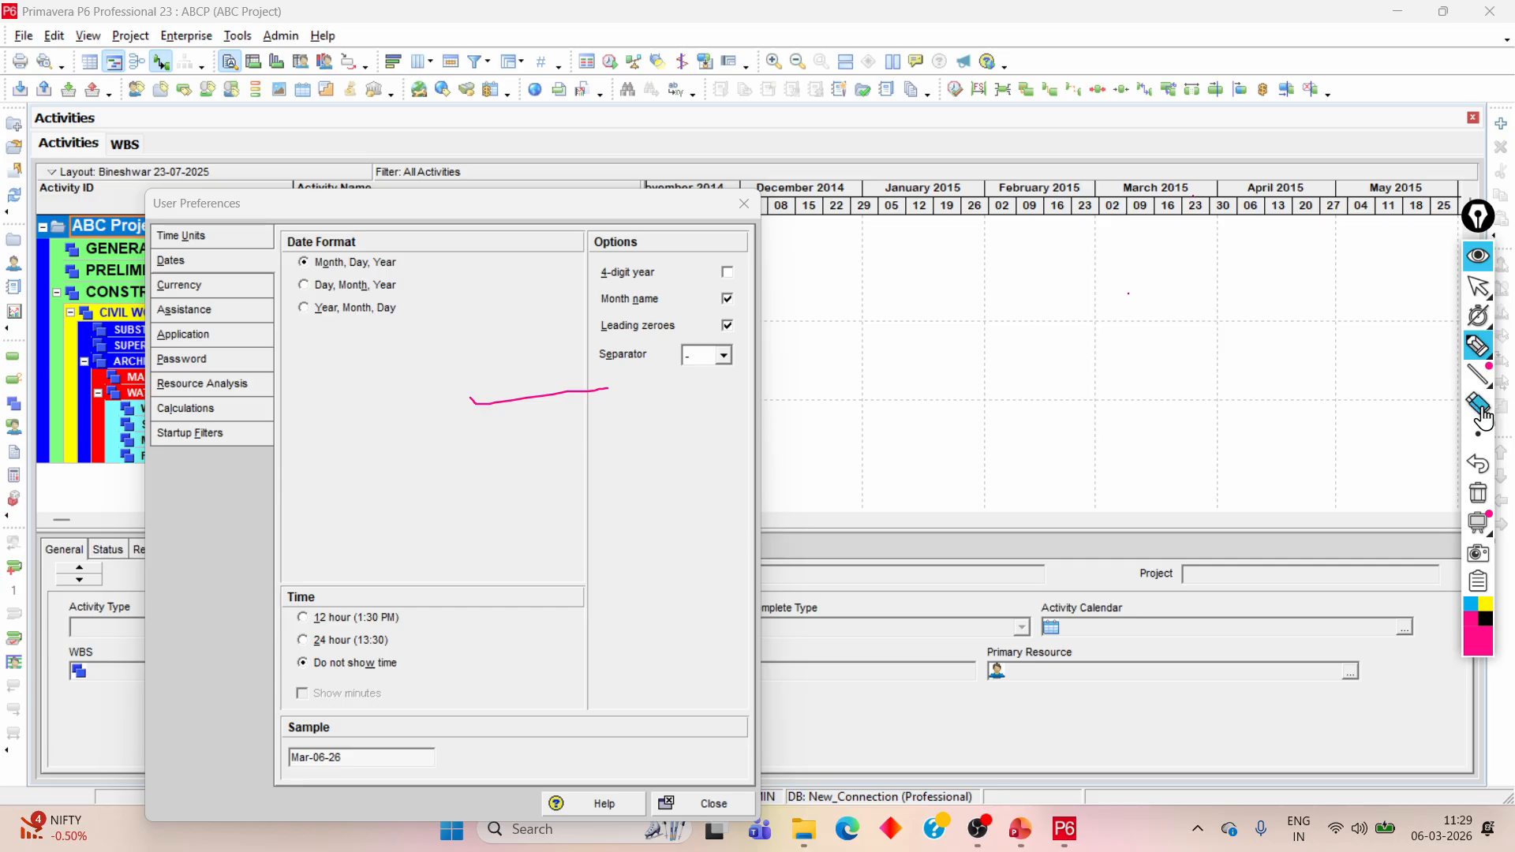
click(1479, 407)
drag(490, 397, 565, 473)
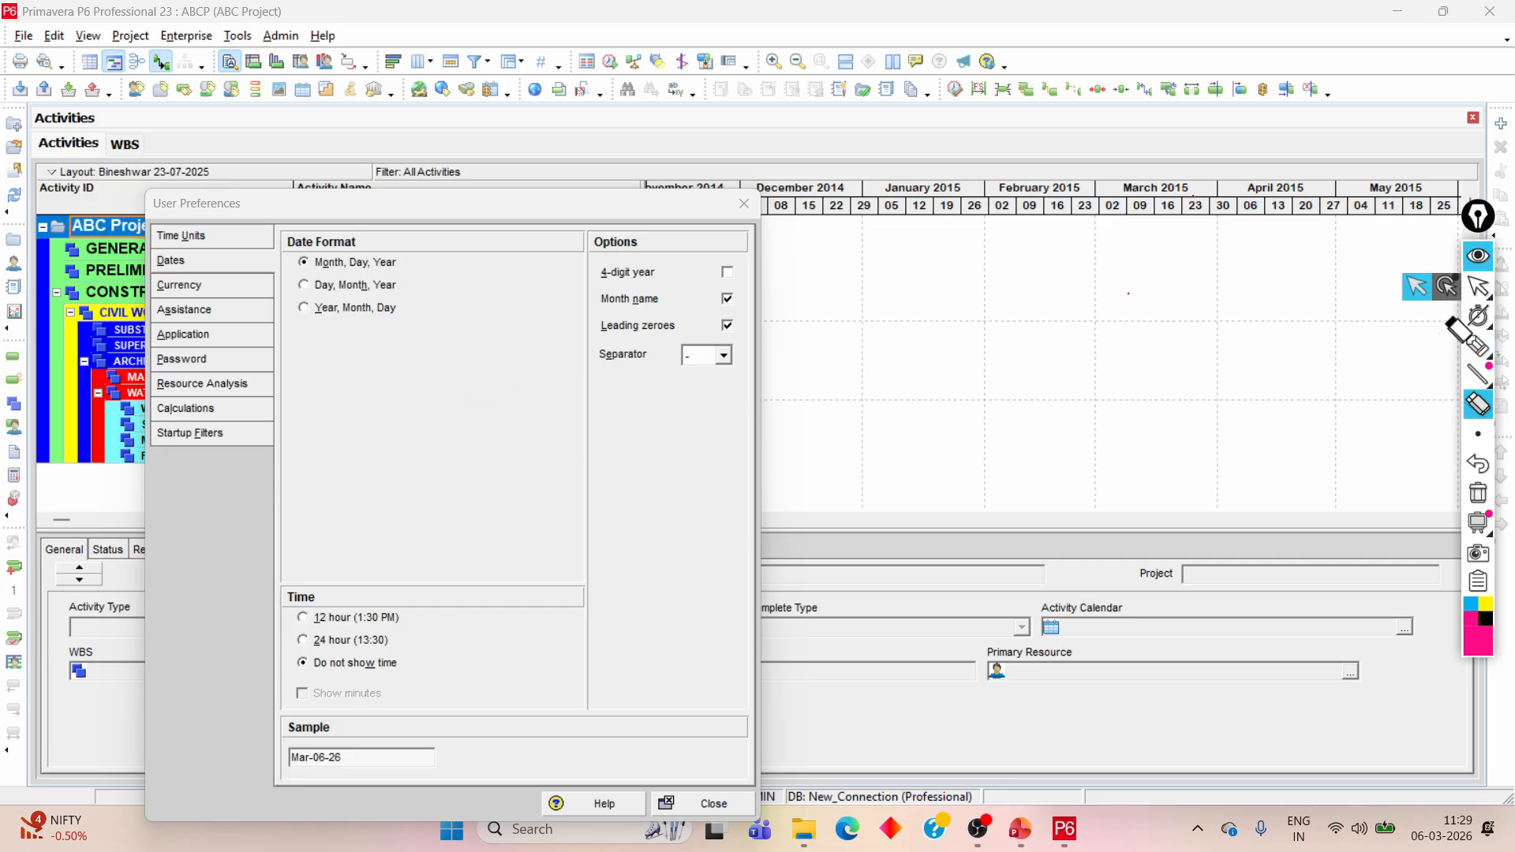
click(1477, 345)
drag(352, 755, 434, 743)
click(1478, 256)
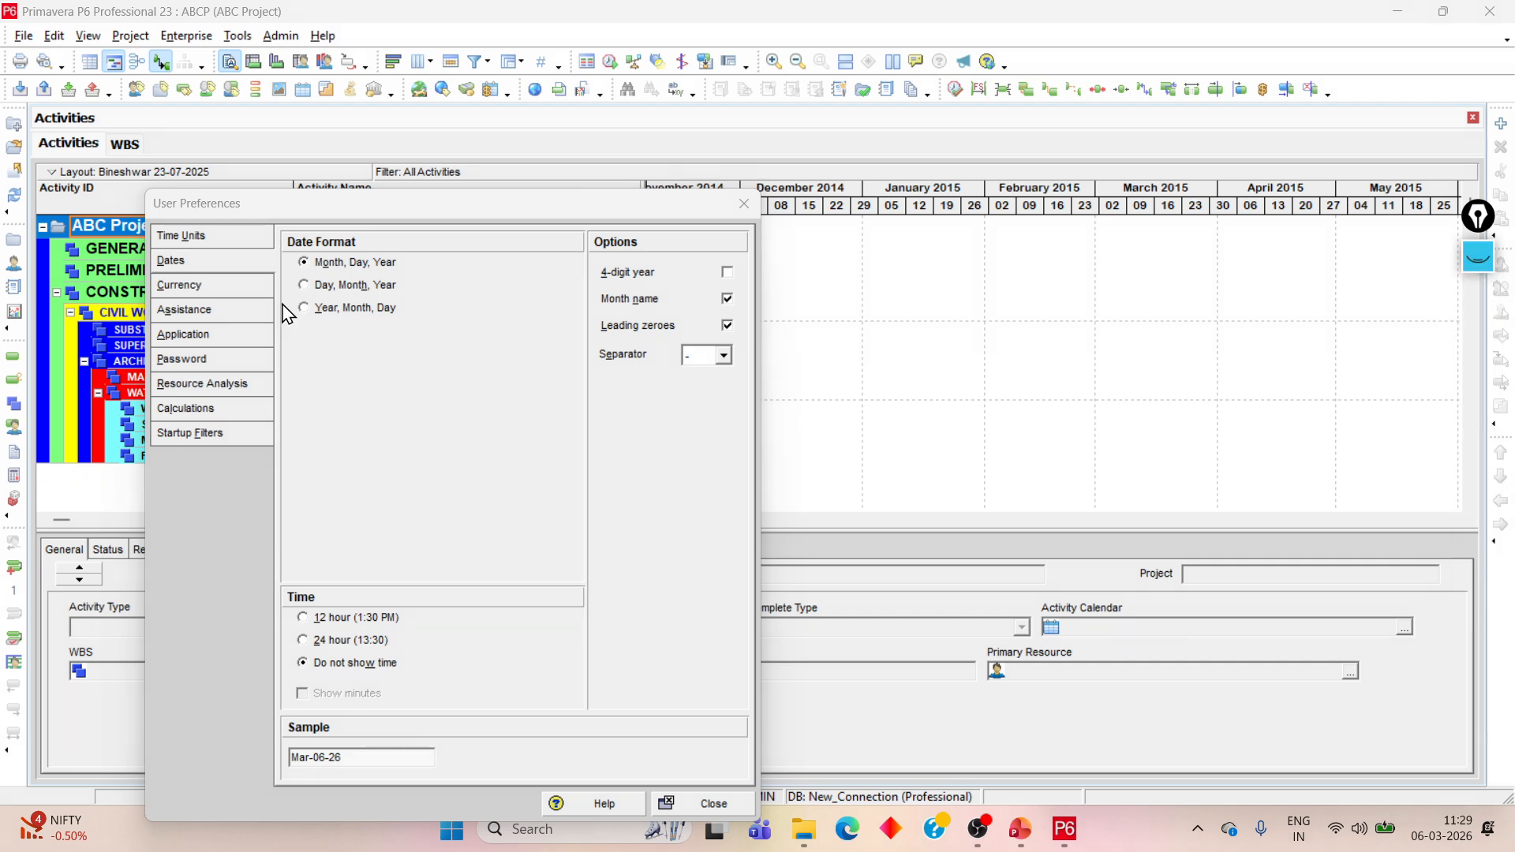
Step: Set the date format to Day, Month, Year and try the 12 hour and 24 hour time formats
click(304, 285)
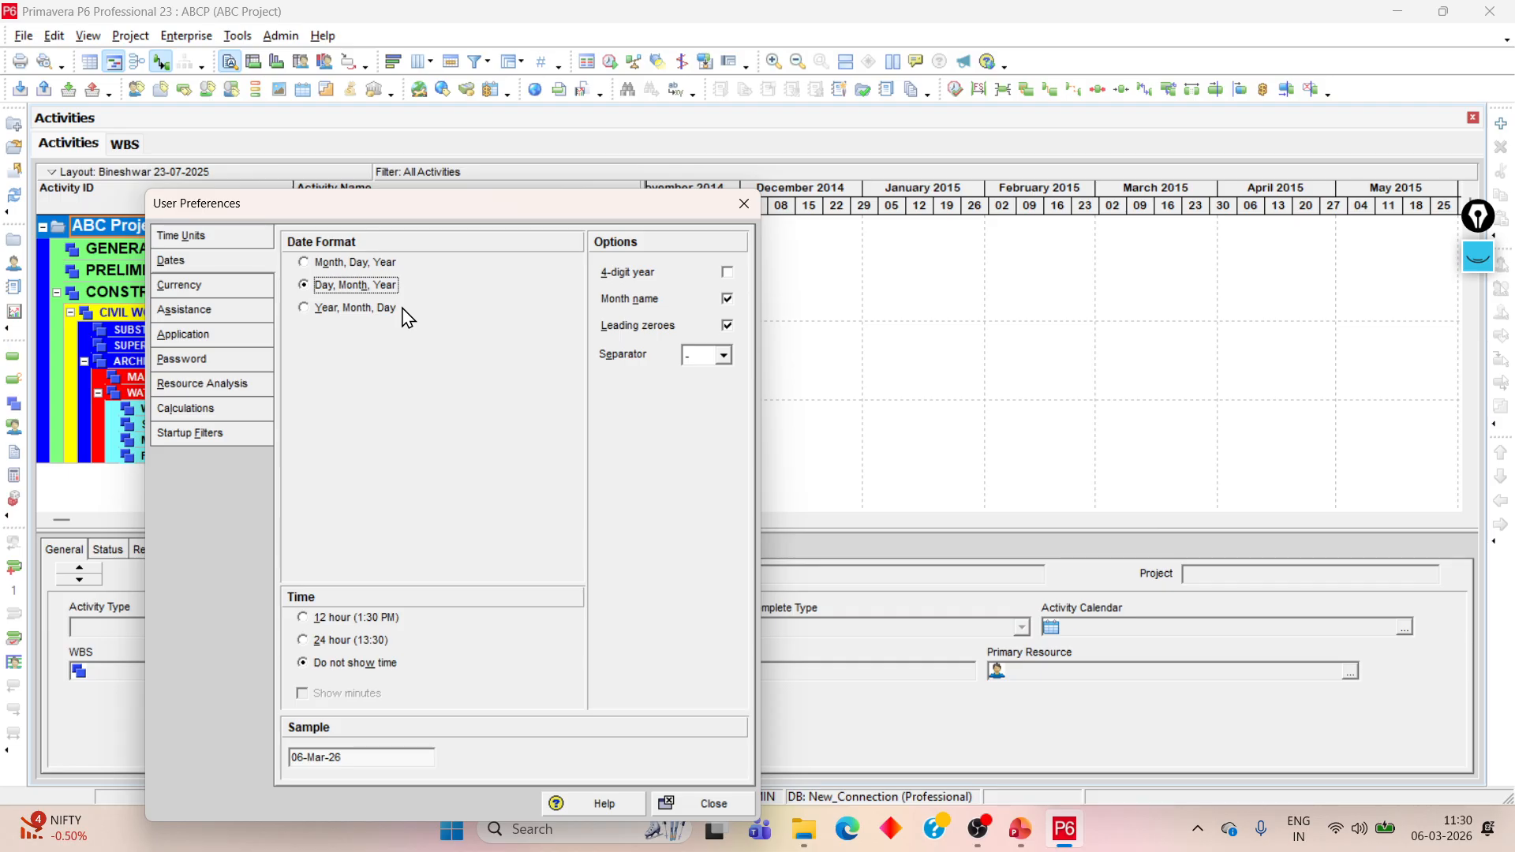
click(357, 618)
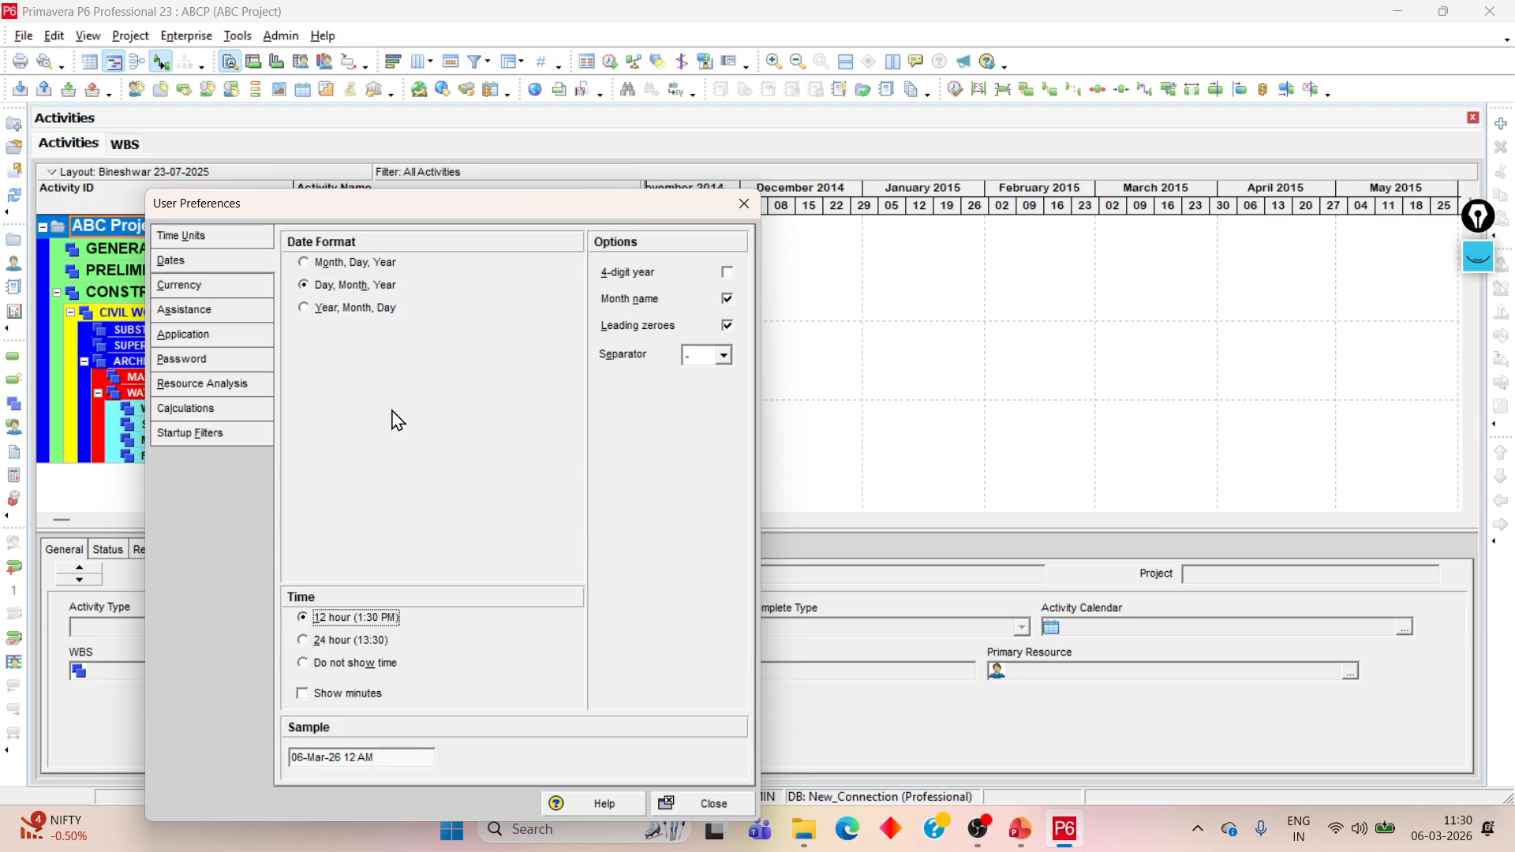
drag(382, 756, 350, 756)
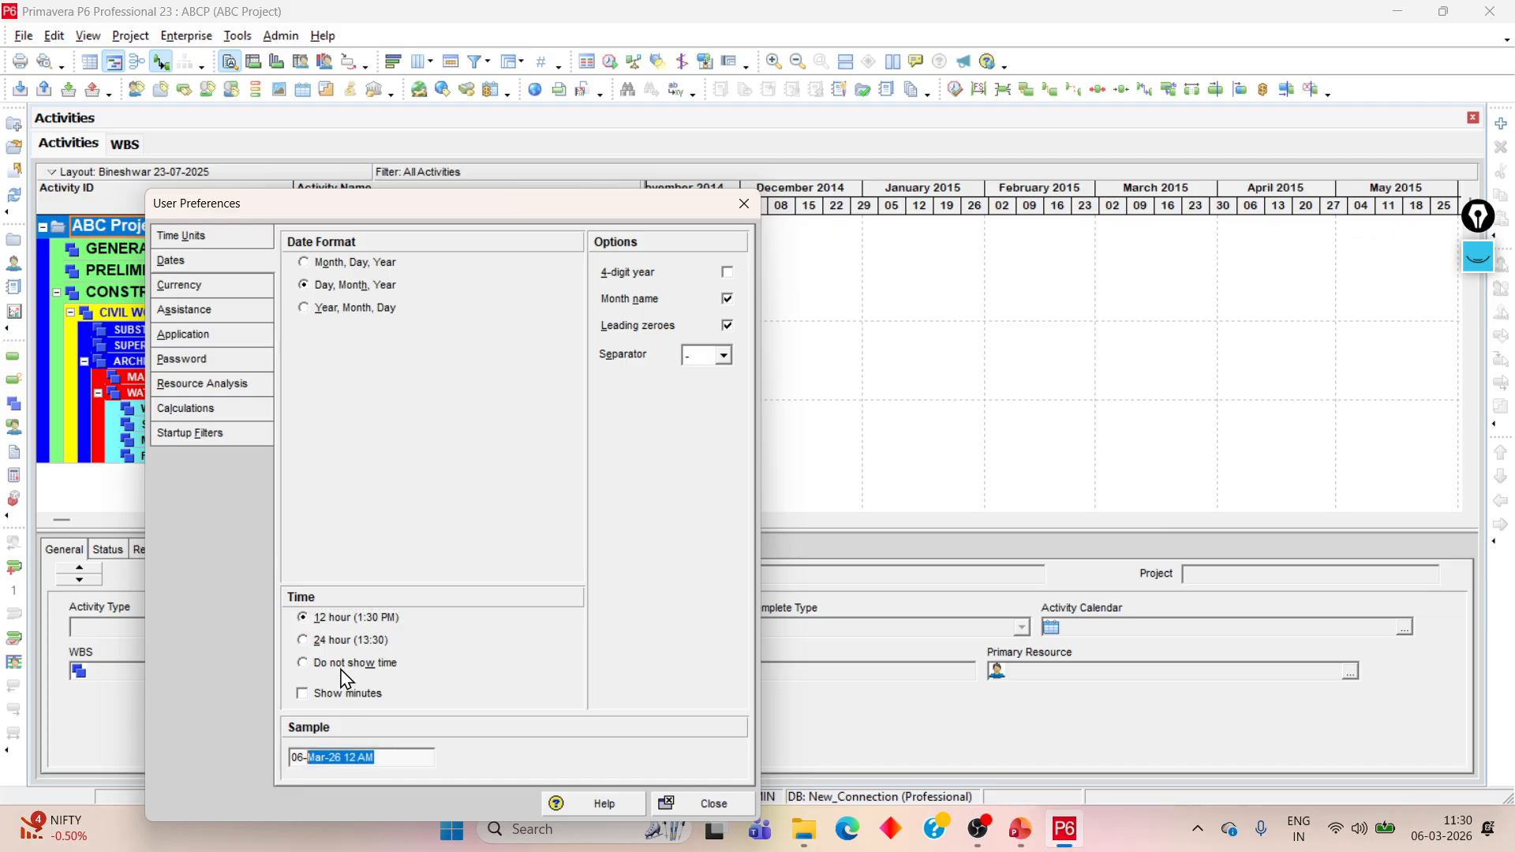
click(341, 641)
click(341, 621)
click(339, 641)
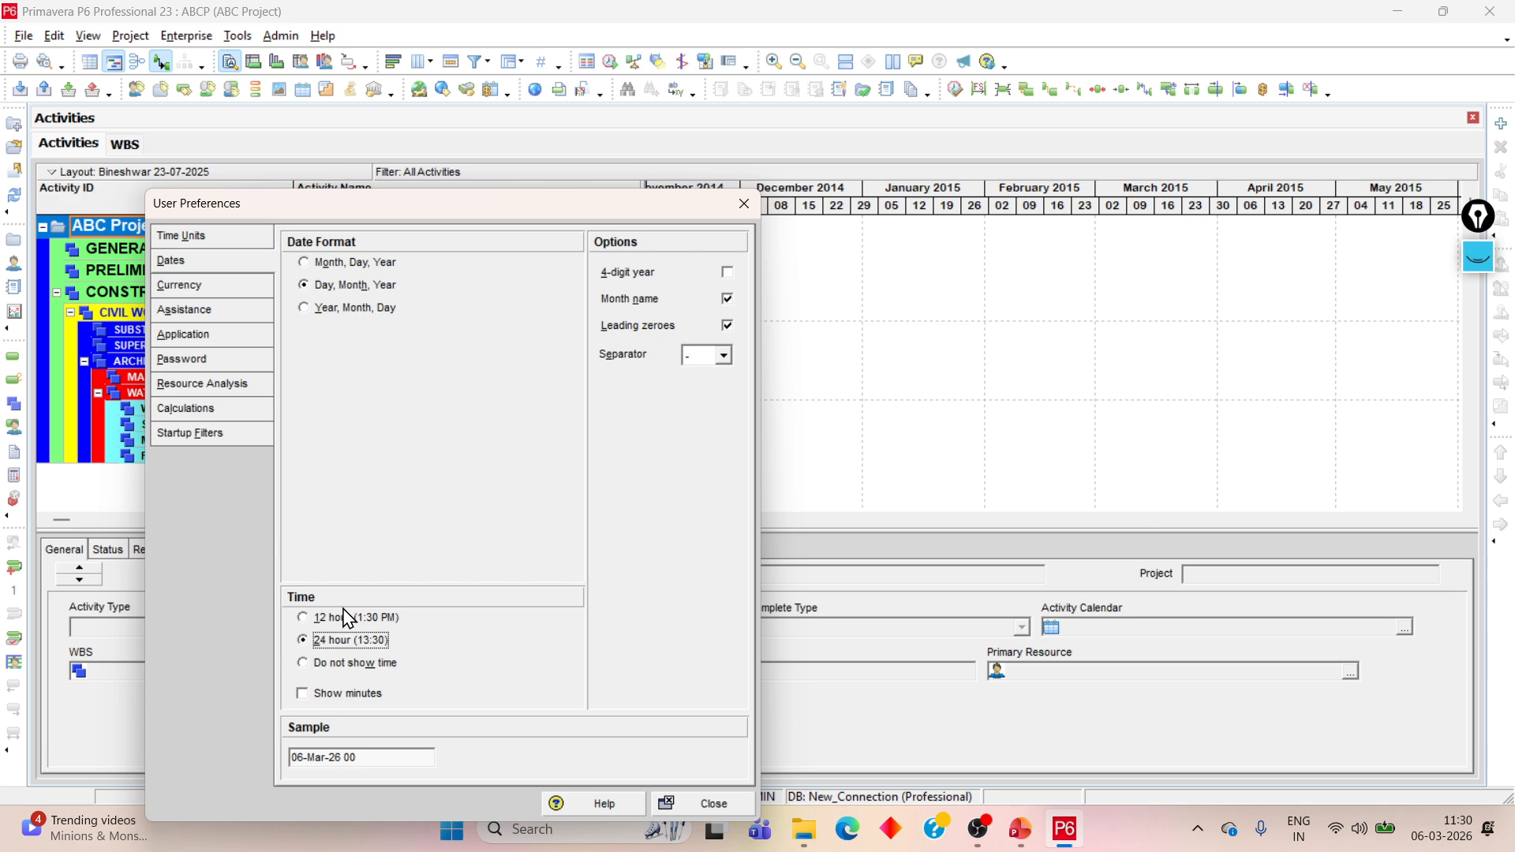
Step: Turn on Show minutes, set the time format to Do not show time, and highlight the sample date
click(302, 694)
click(336, 664)
drag(352, 755, 273, 755)
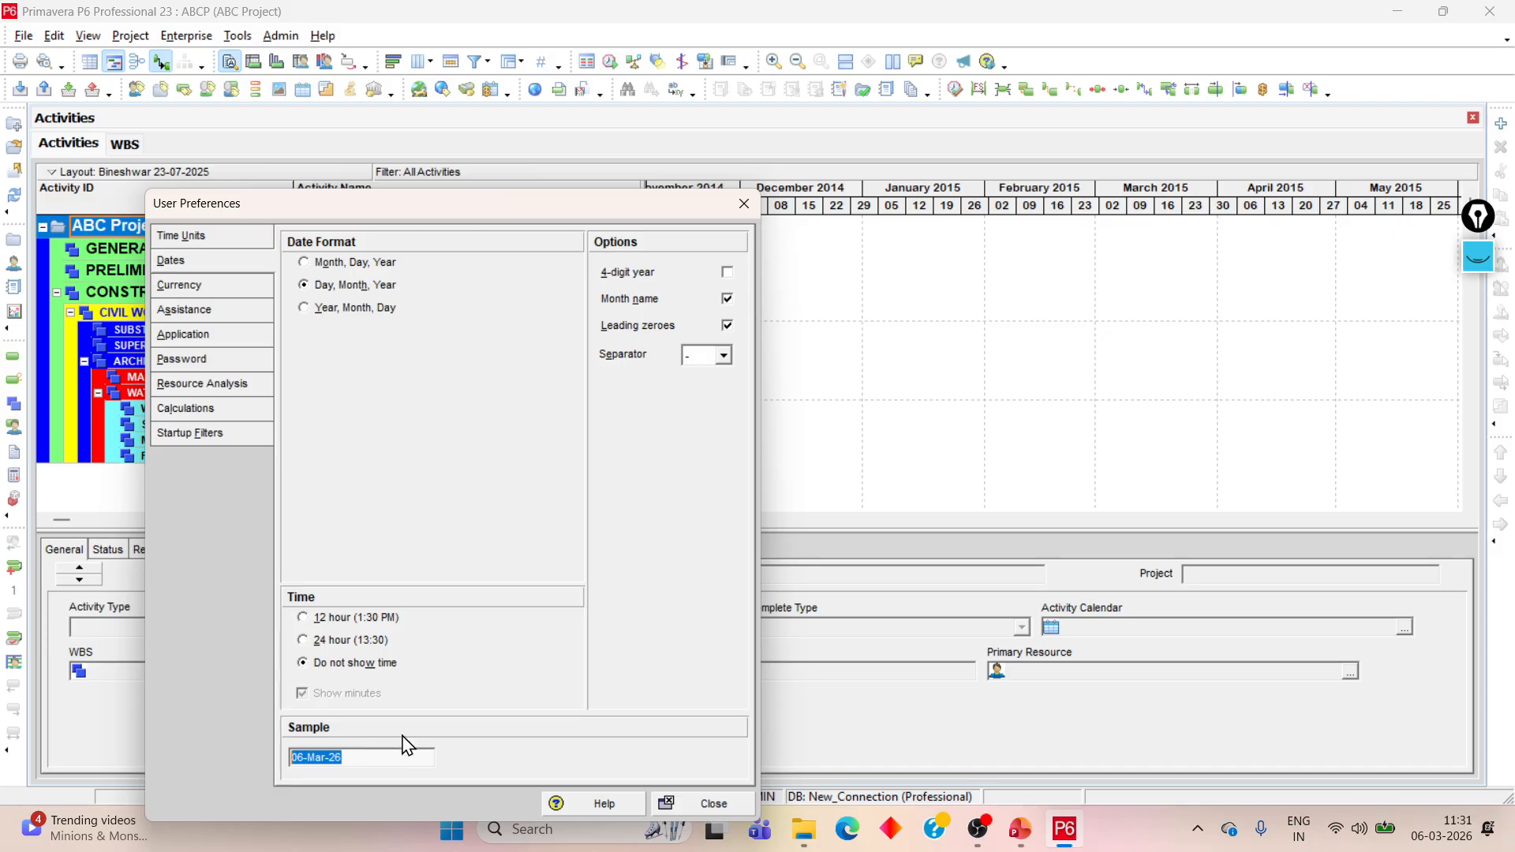
Step: Open the currency selection in the Currency preferences and search it for "sar"
click(220, 288)
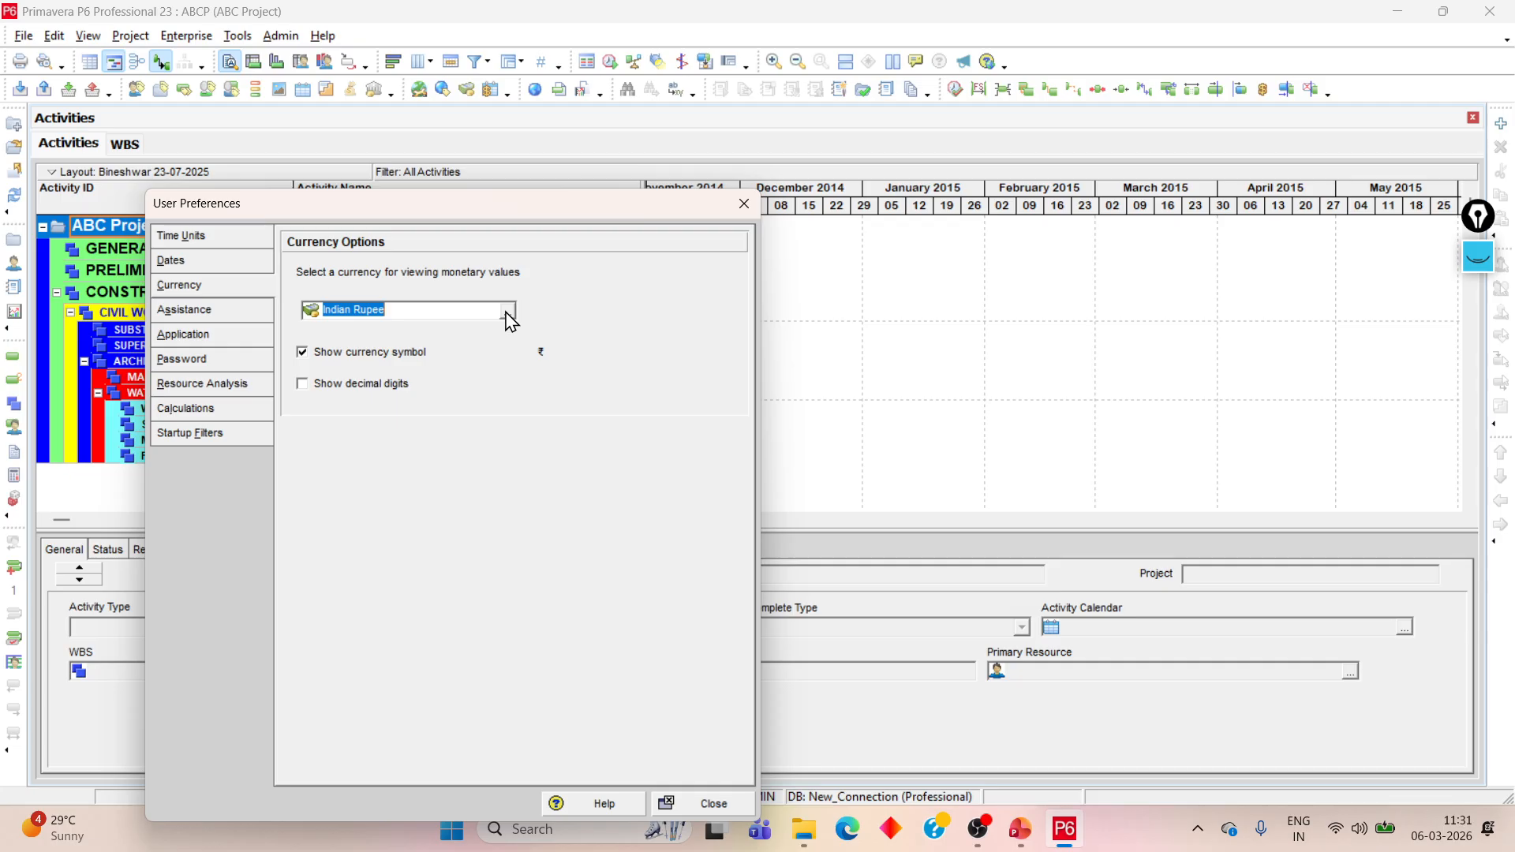
click(509, 315)
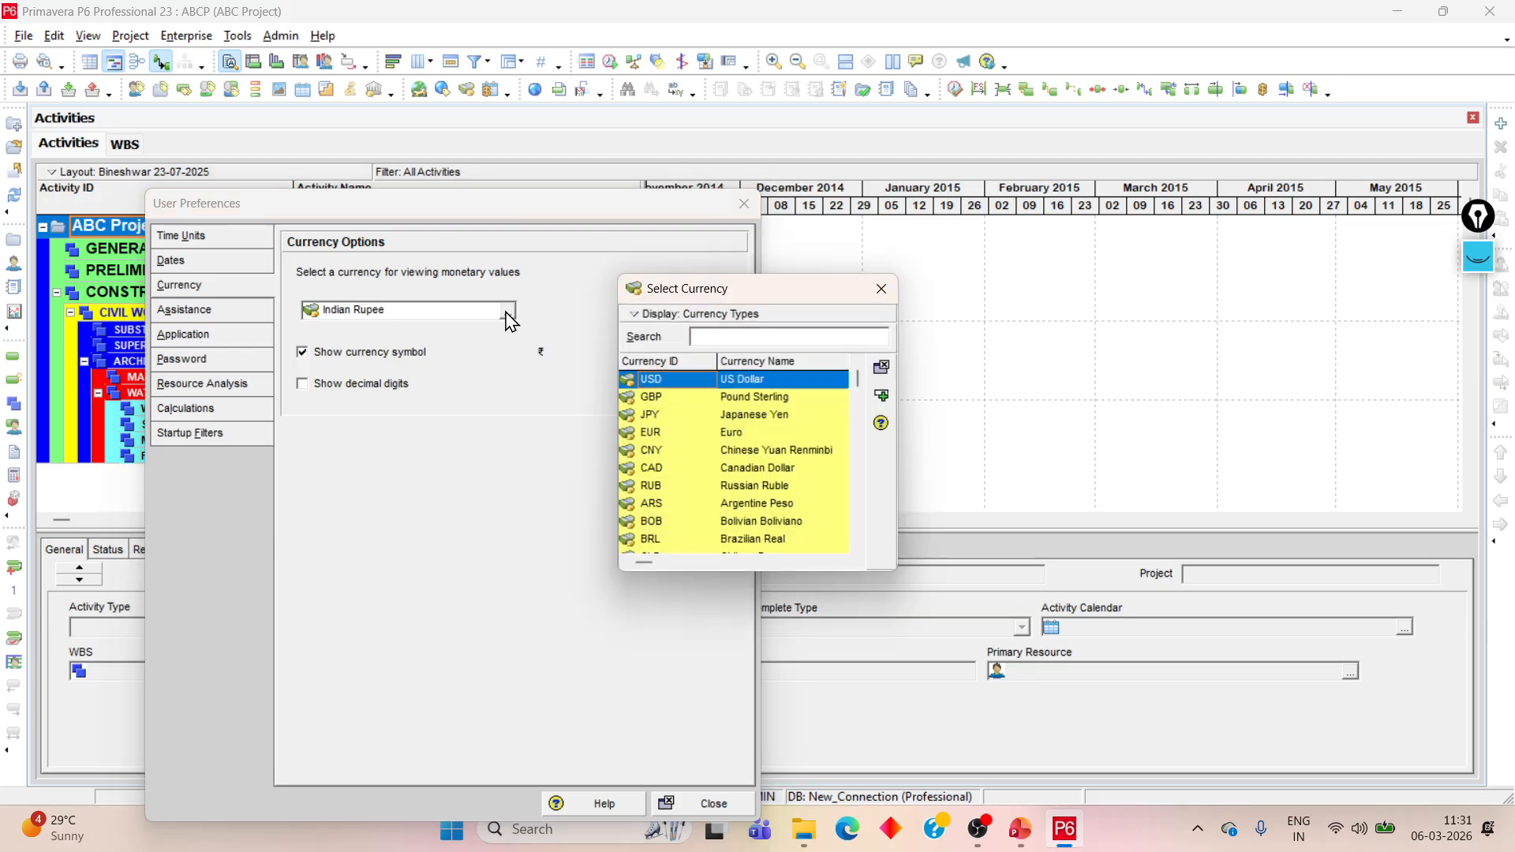
click(787, 335)
text(sar)
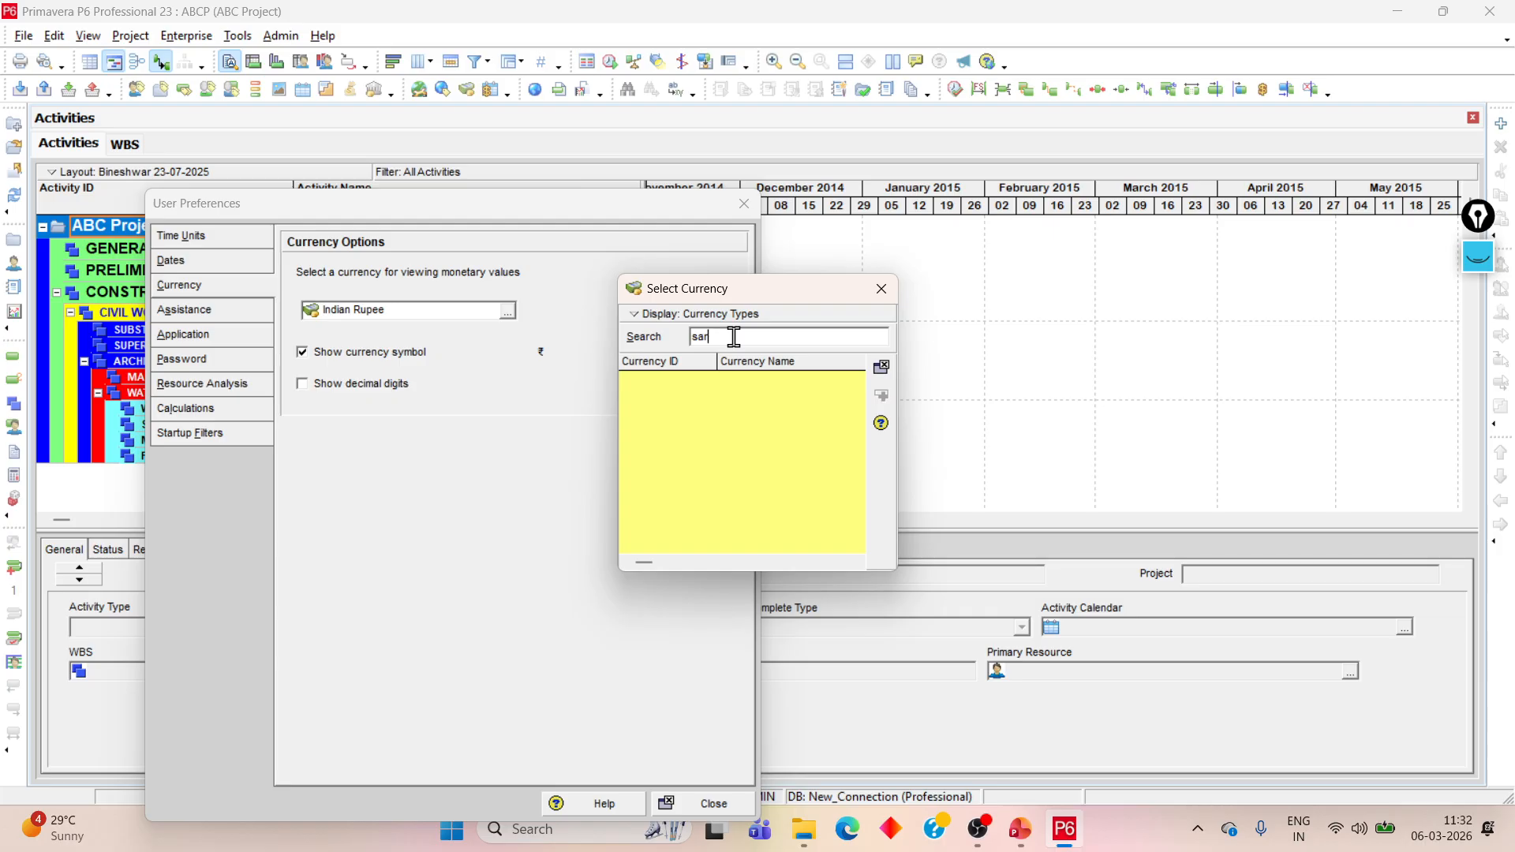
click(881, 289)
click(507, 313)
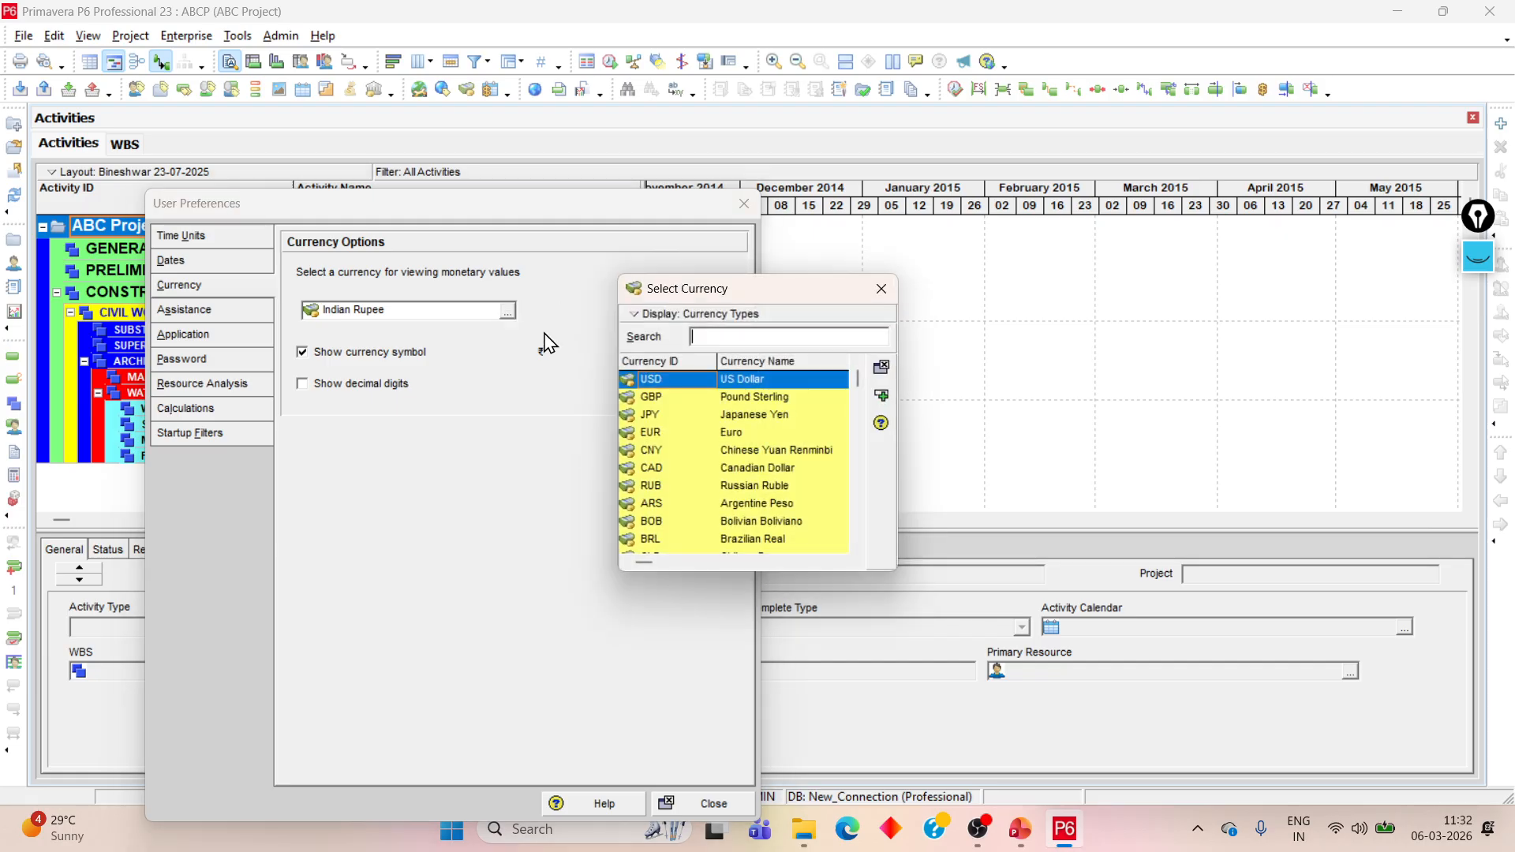
click(876, 296)
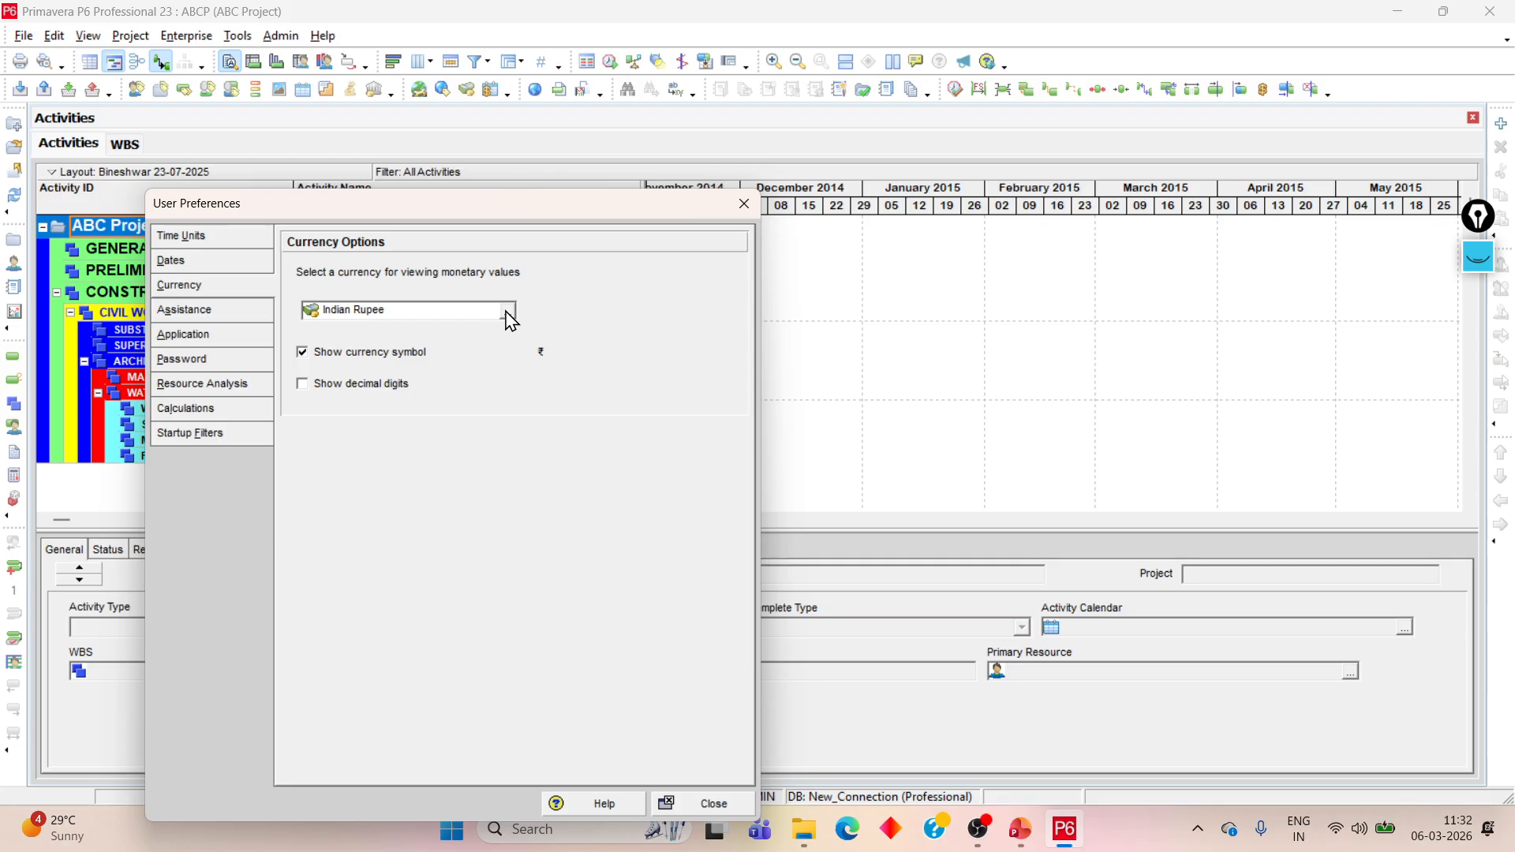
Step: Set the currency for viewing monetary values to Omani Riyal
click(508, 313)
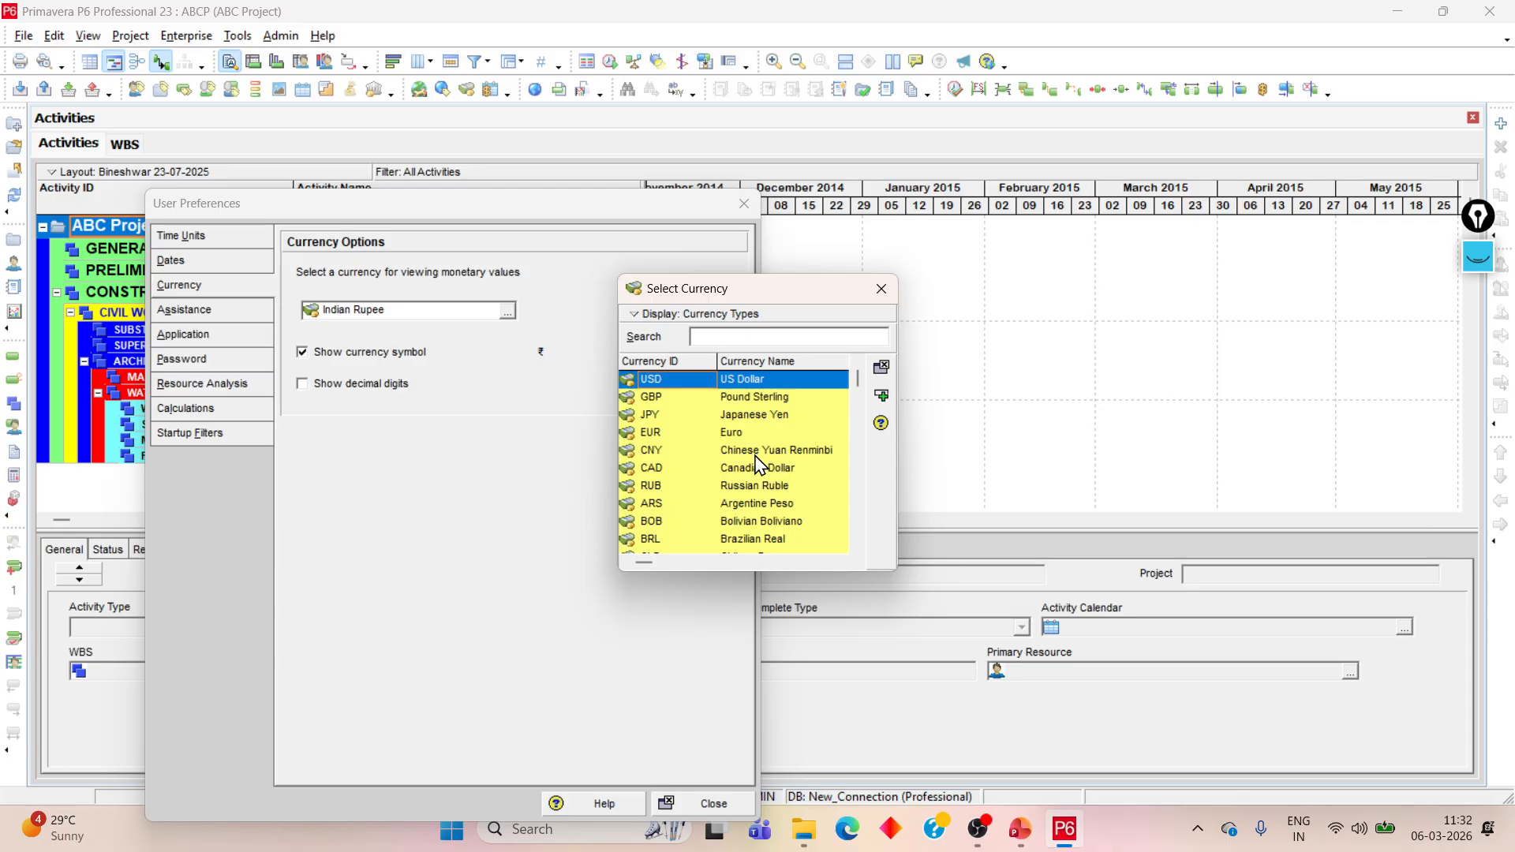
drag(860, 380, 861, 524)
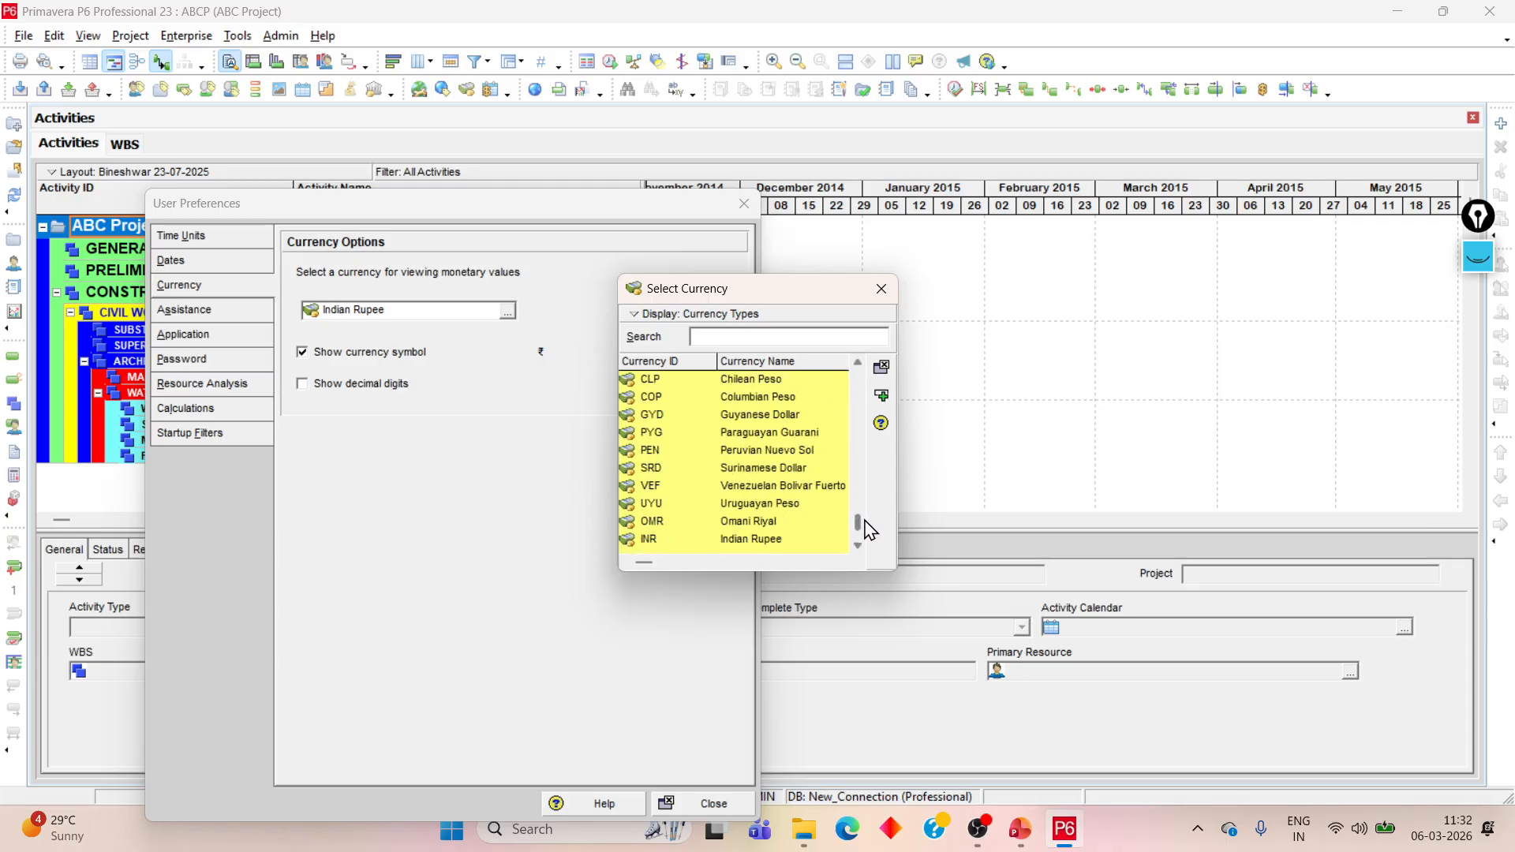
click(759, 523)
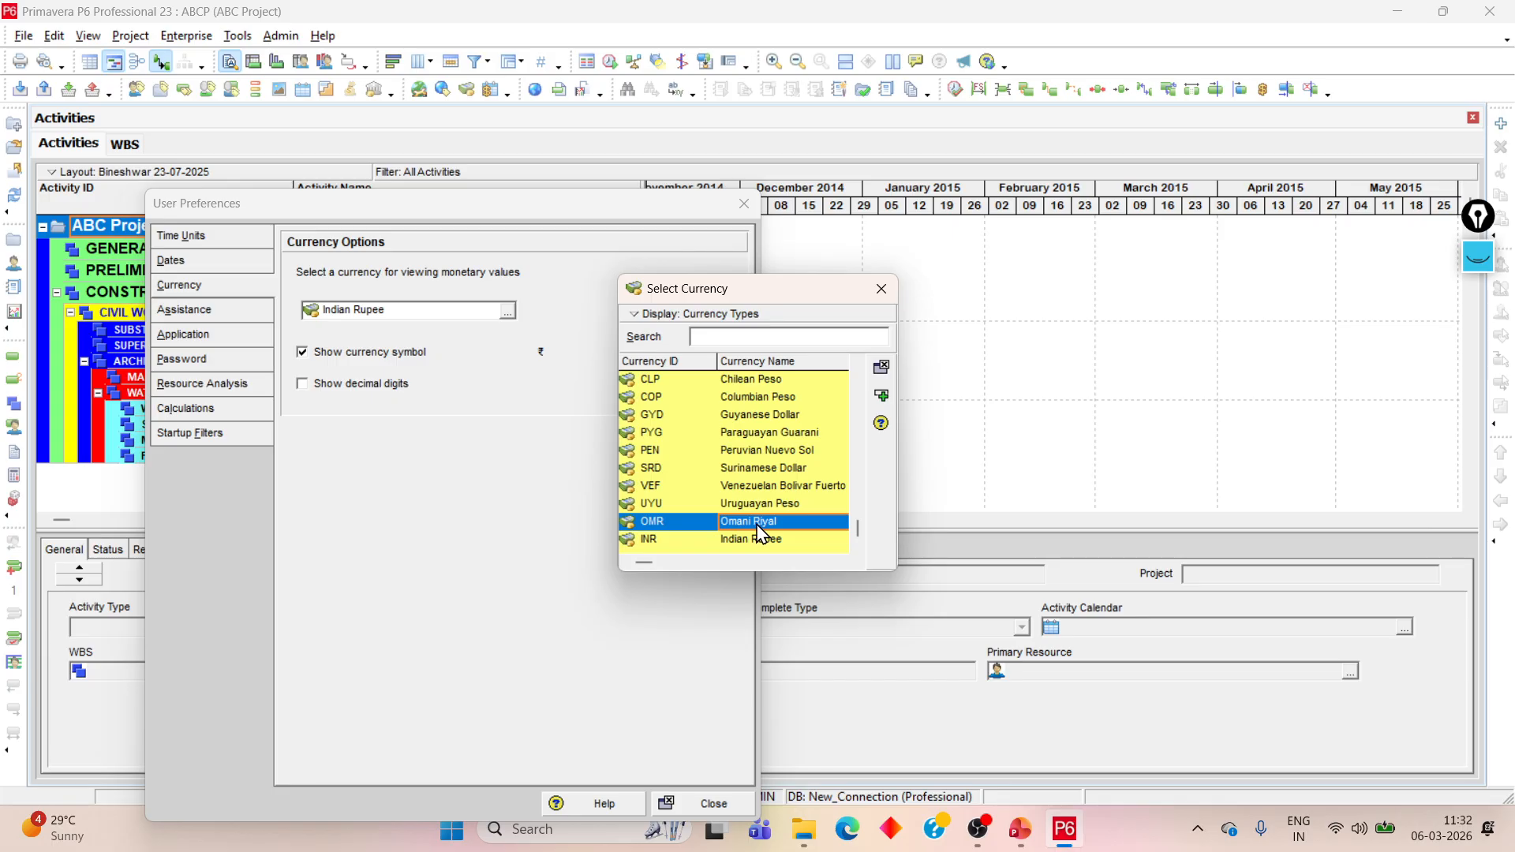
double_click(760, 527)
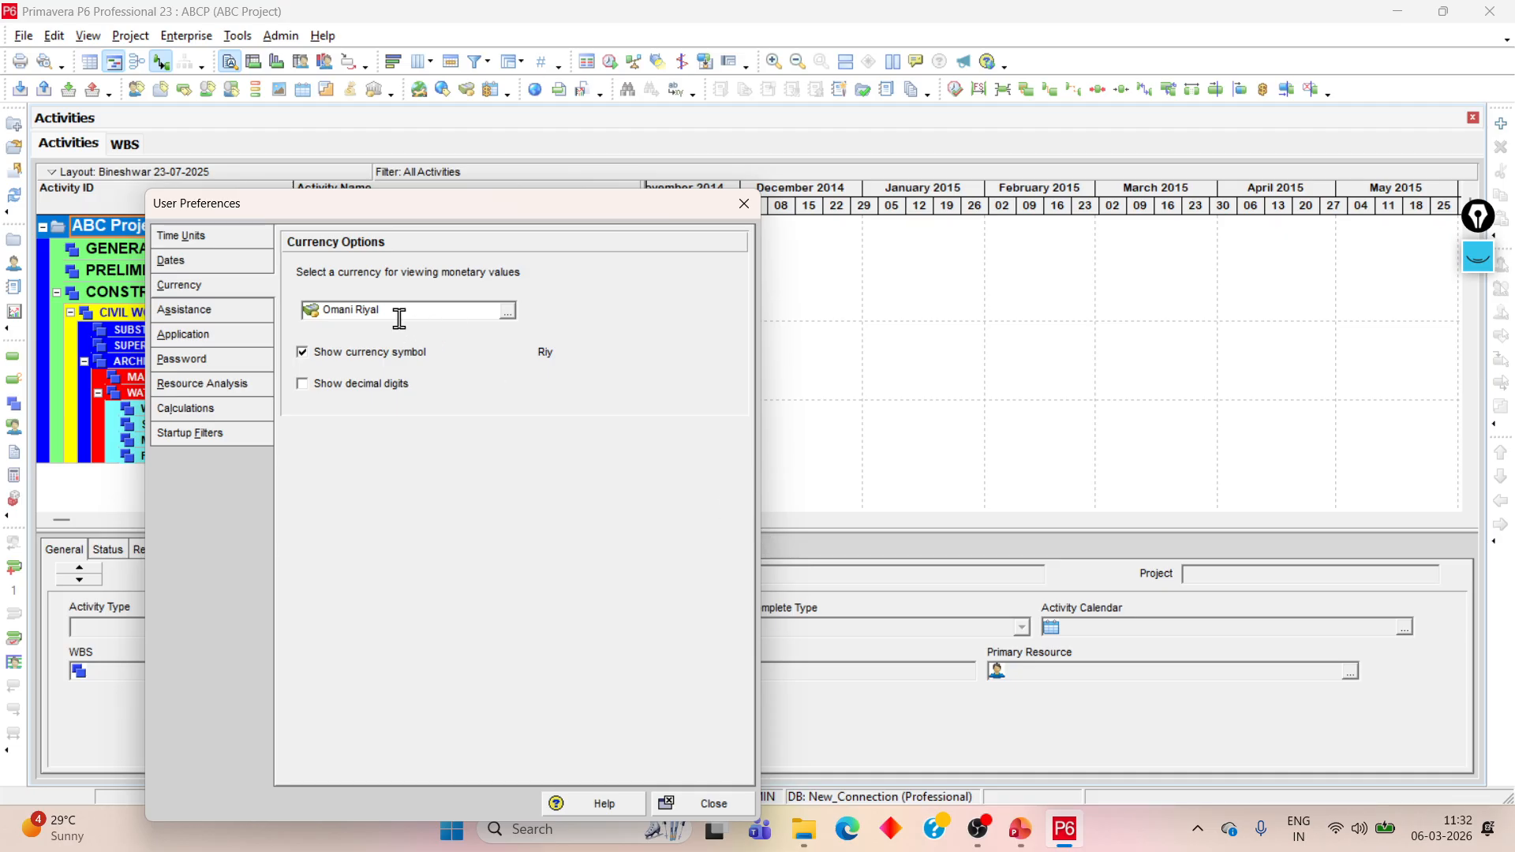
Step: Set the currency for viewing monetary values to Indian Rupee and close the user preferences
click(509, 312)
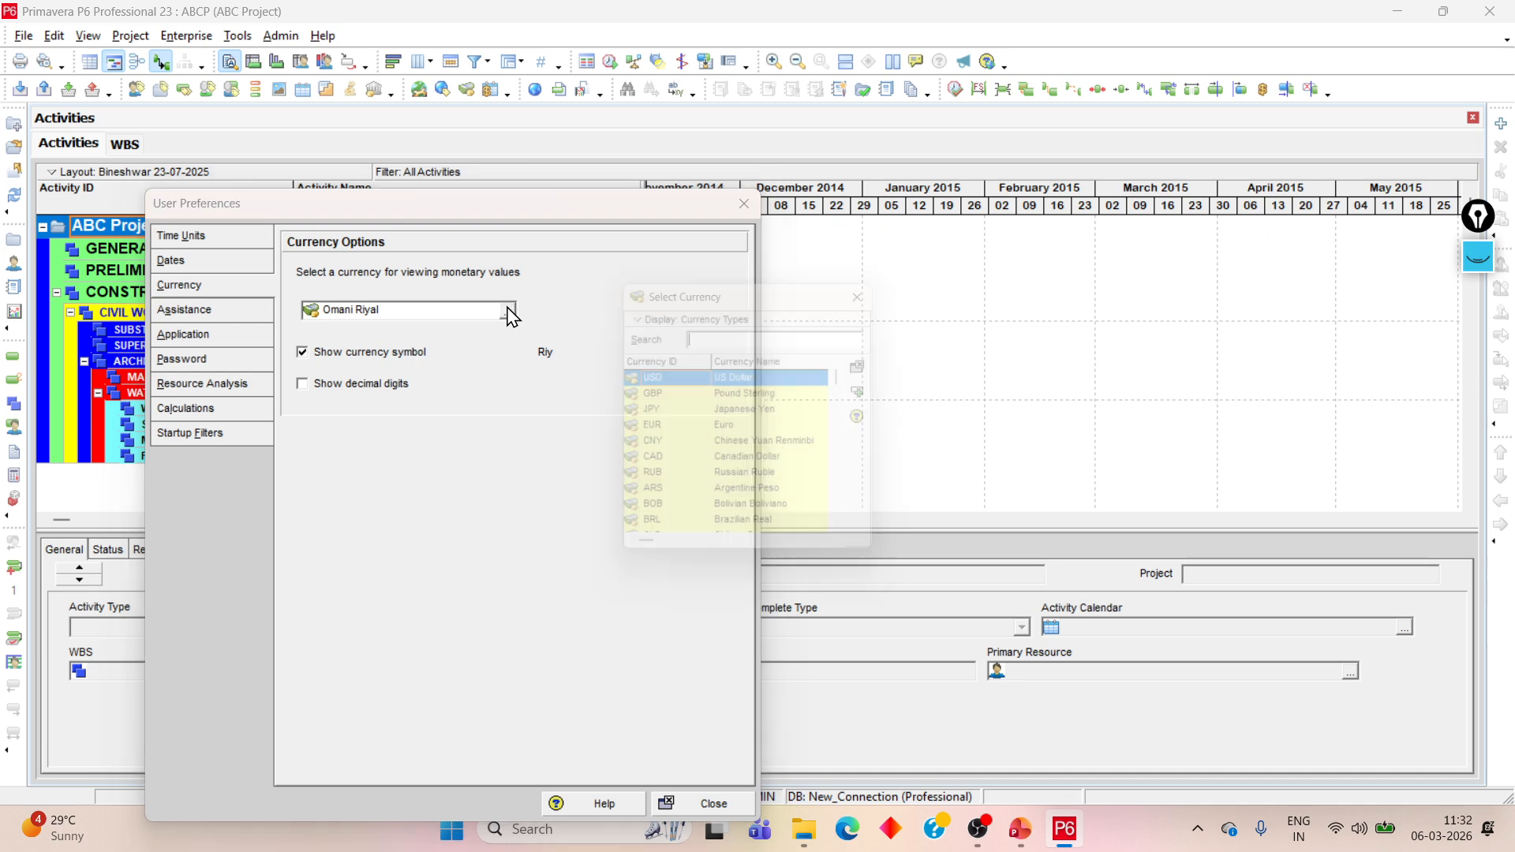
drag(857, 383, 865, 544)
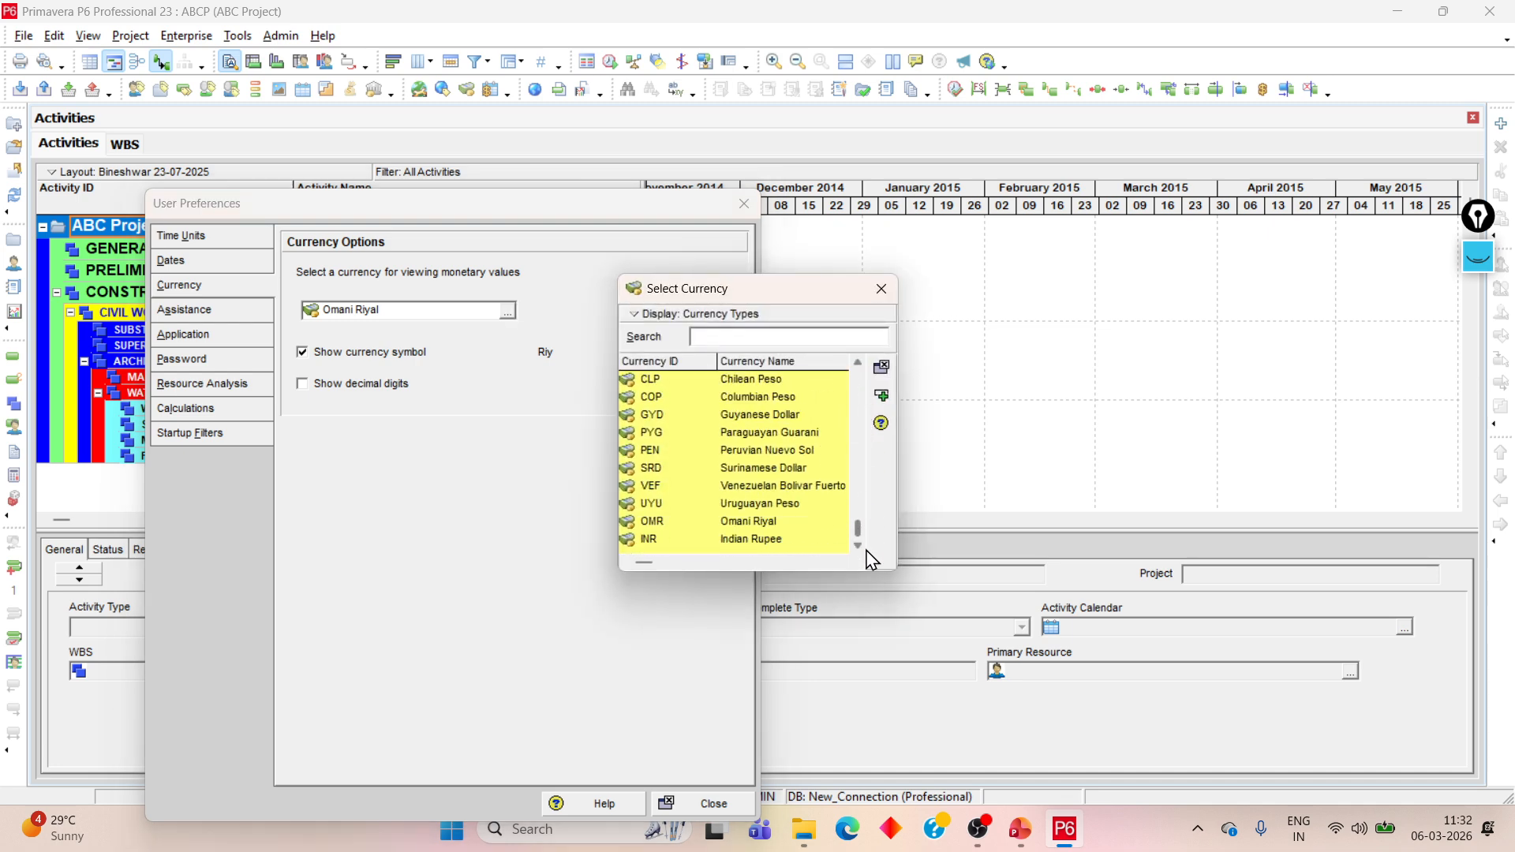
click(762, 539)
click(882, 396)
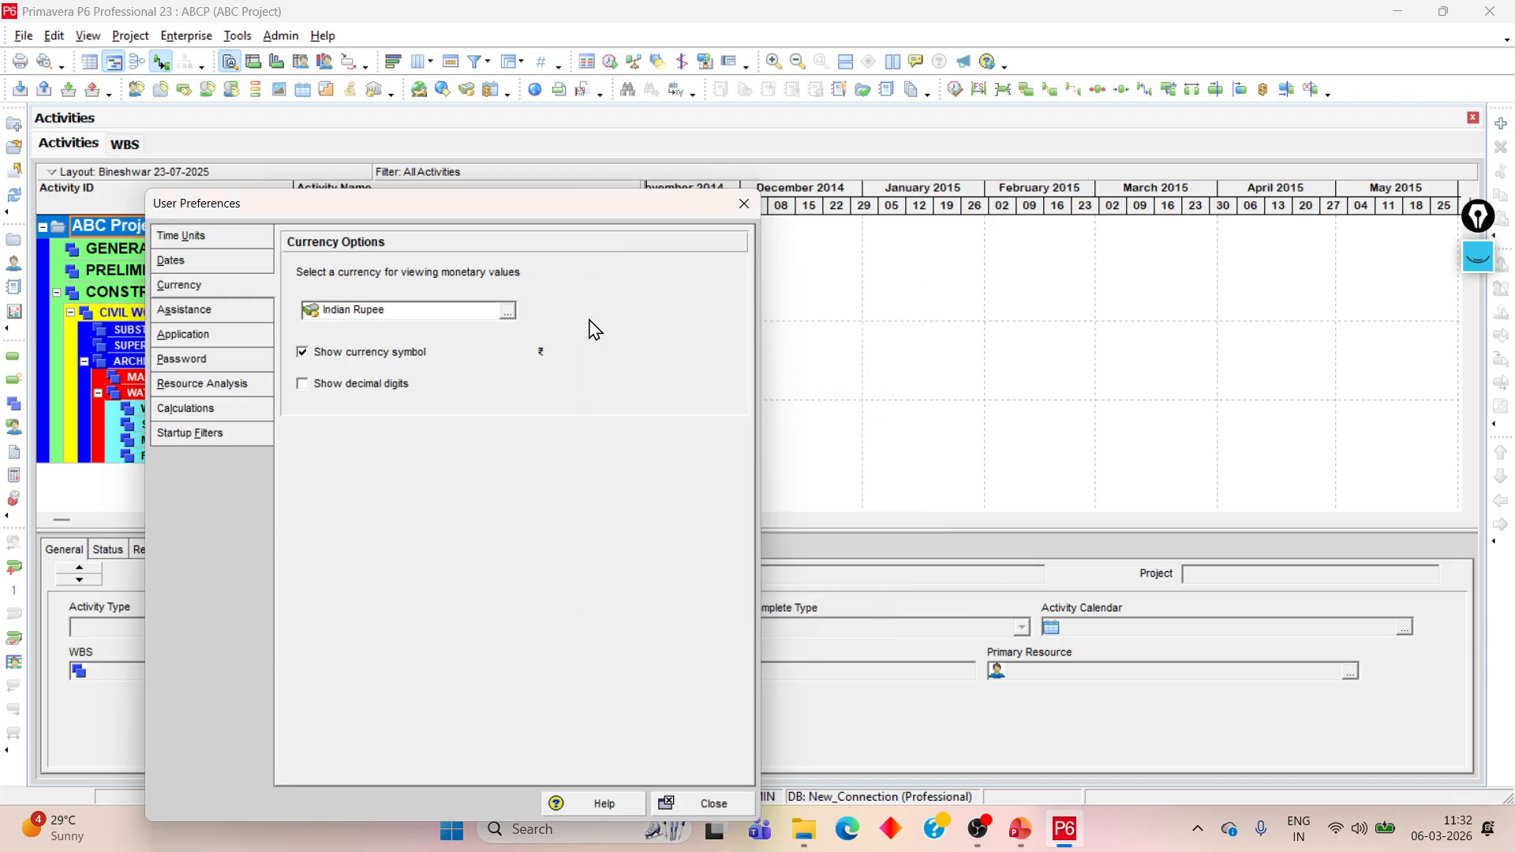
click(712, 804)
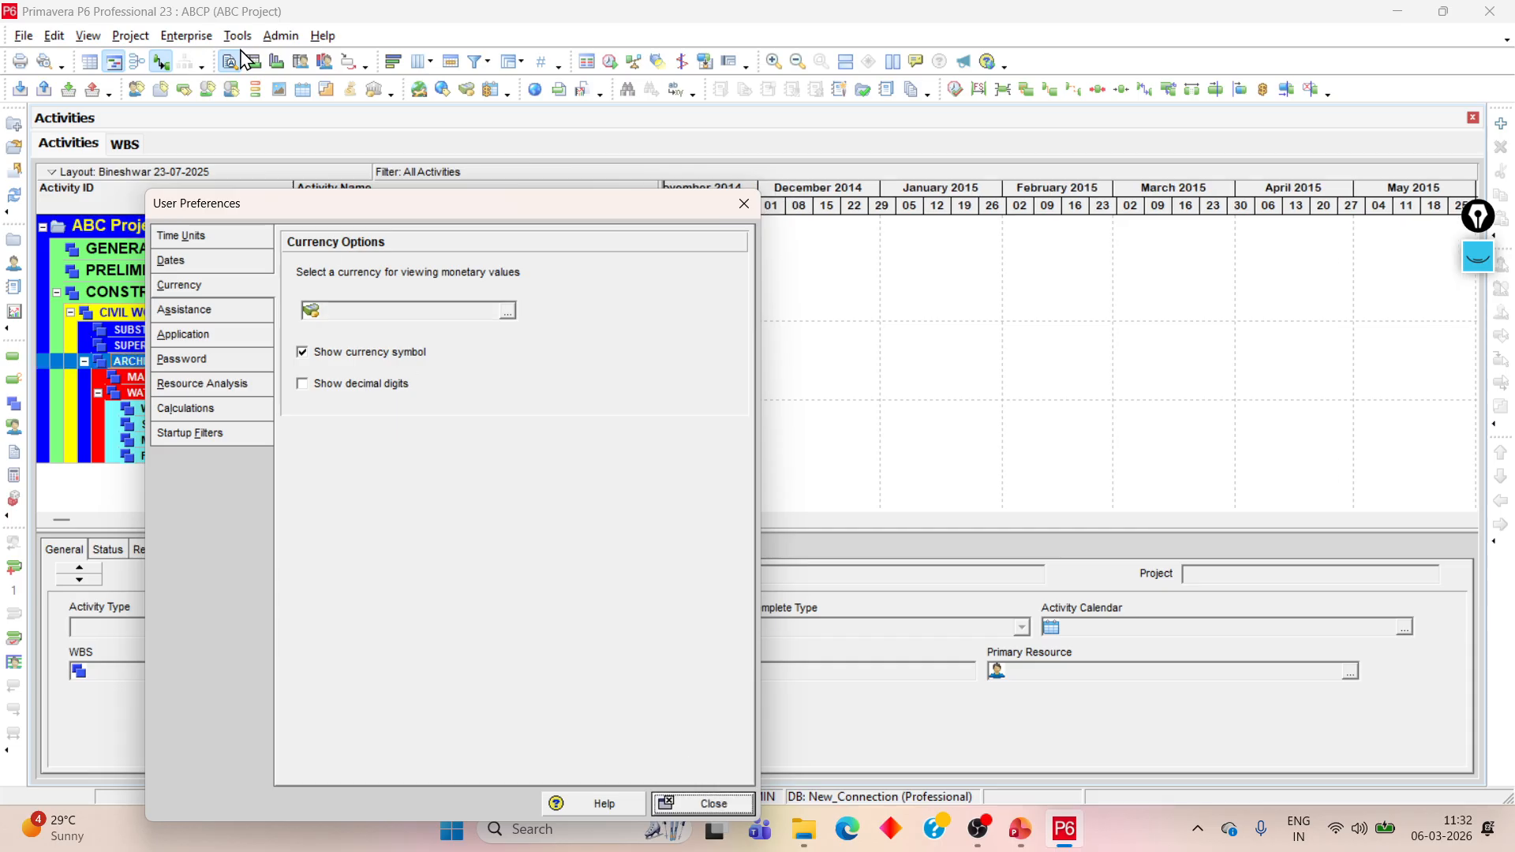
Step: Add a new currency to the administrative Currencies list and close the dialog
click(282, 36)
click(314, 105)
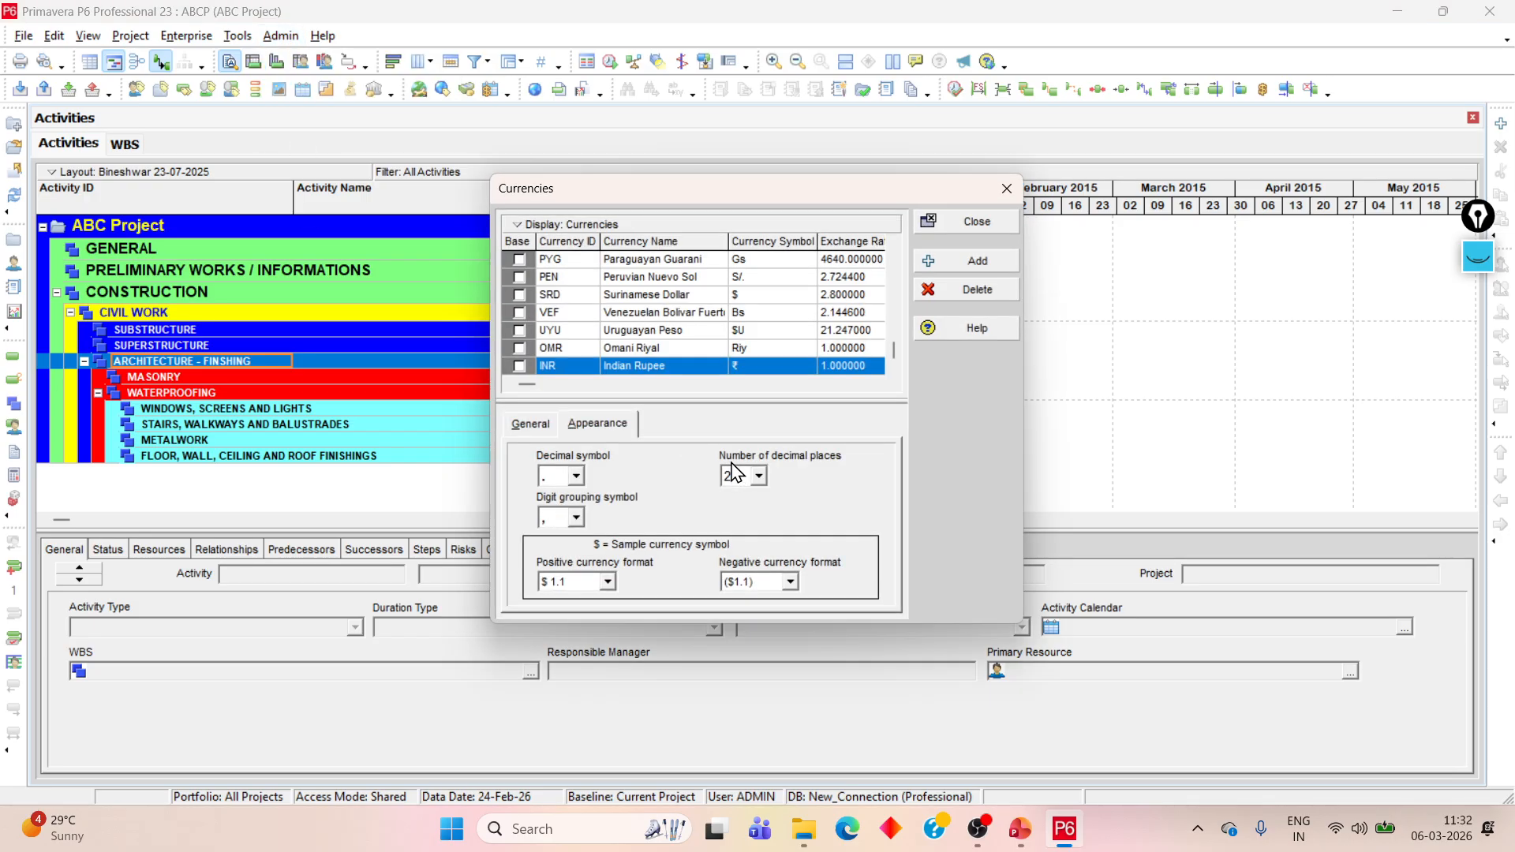
click(978, 261)
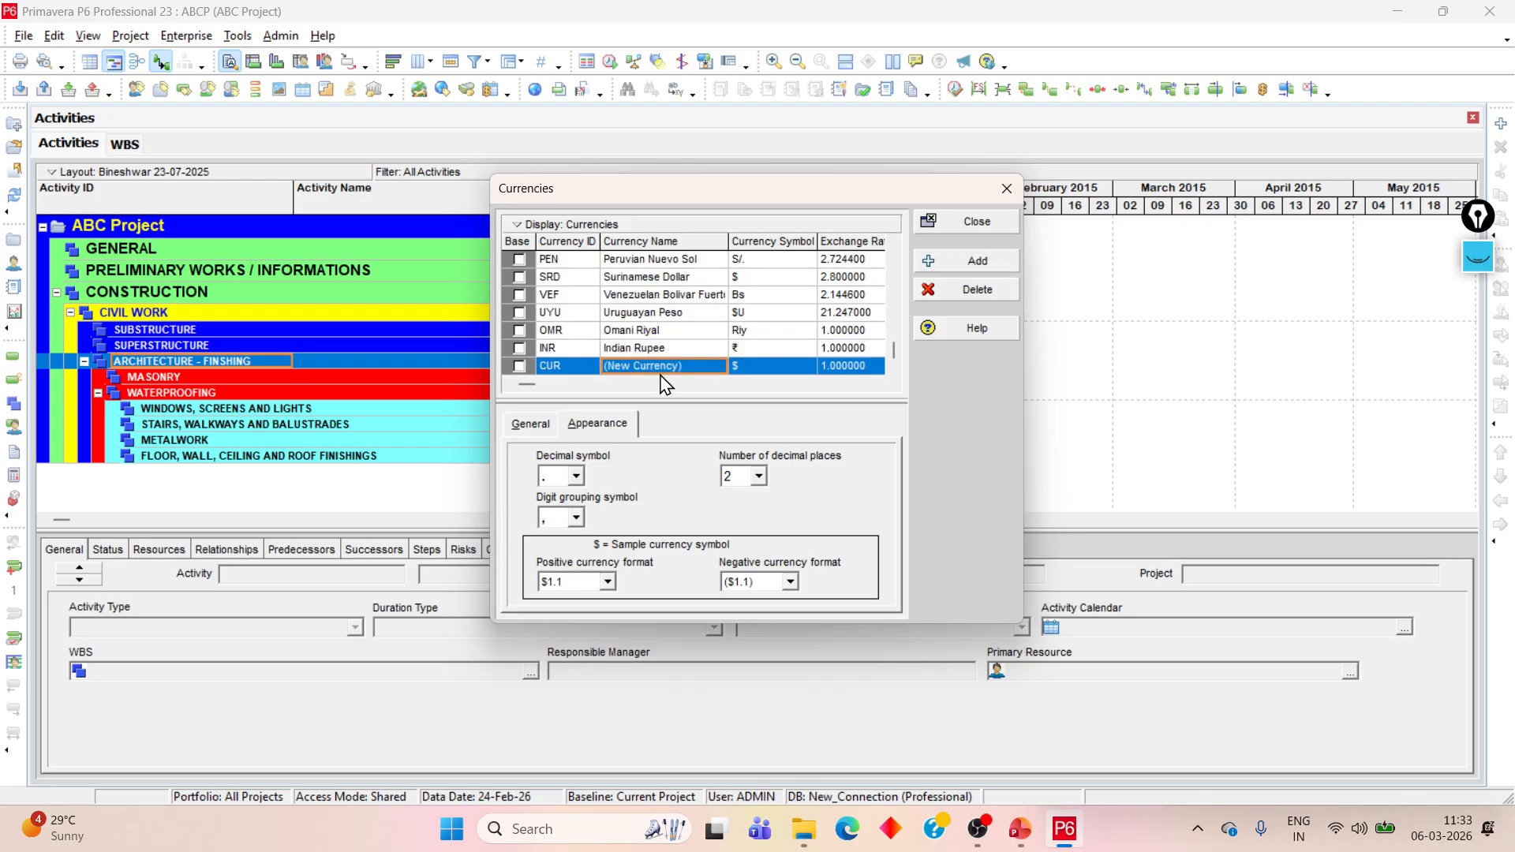
click(578, 372)
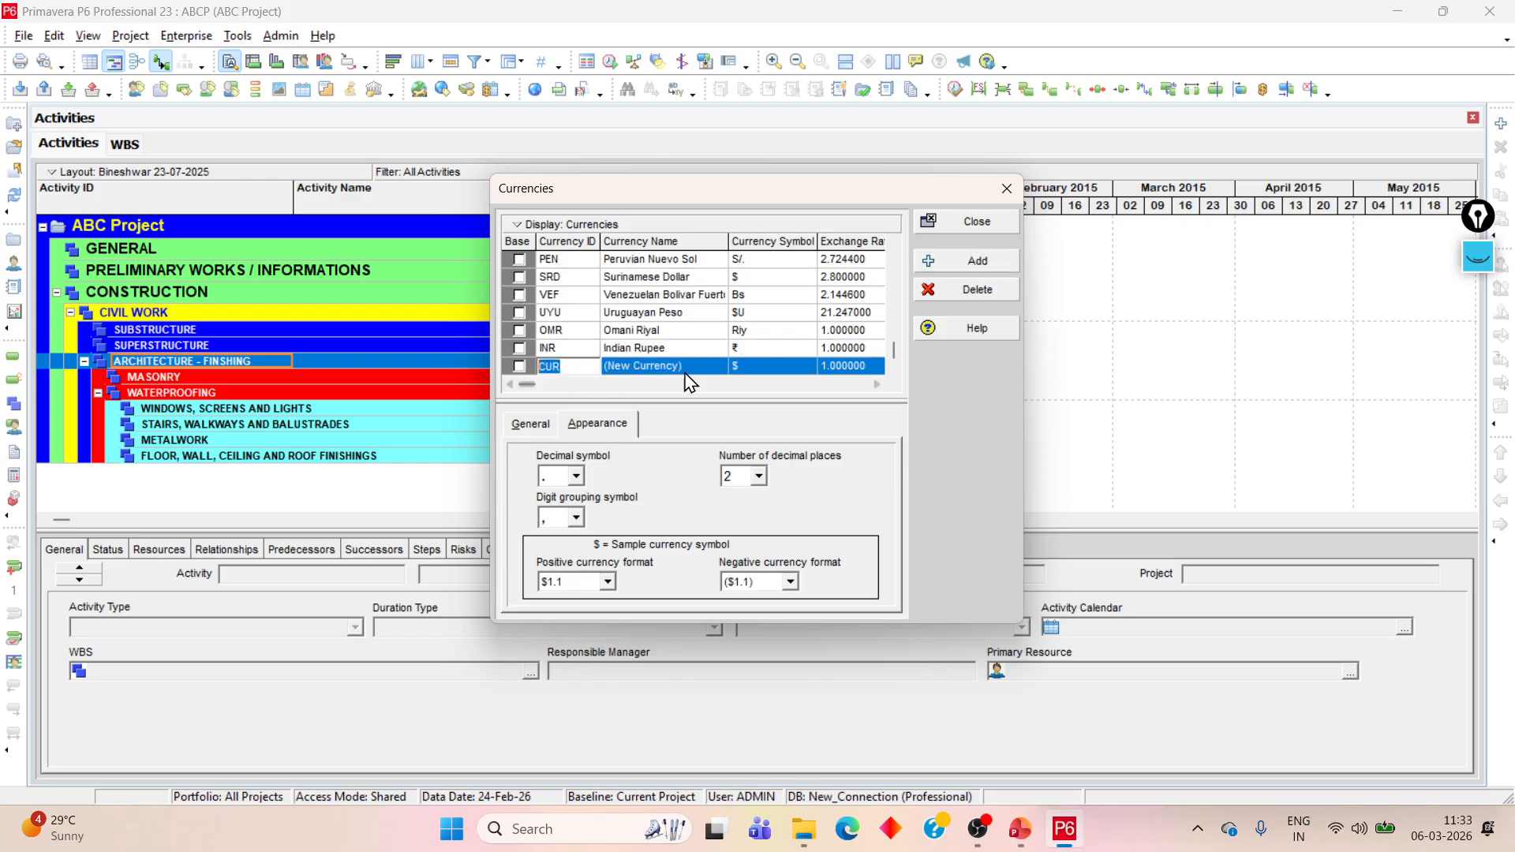
click(1006, 188)
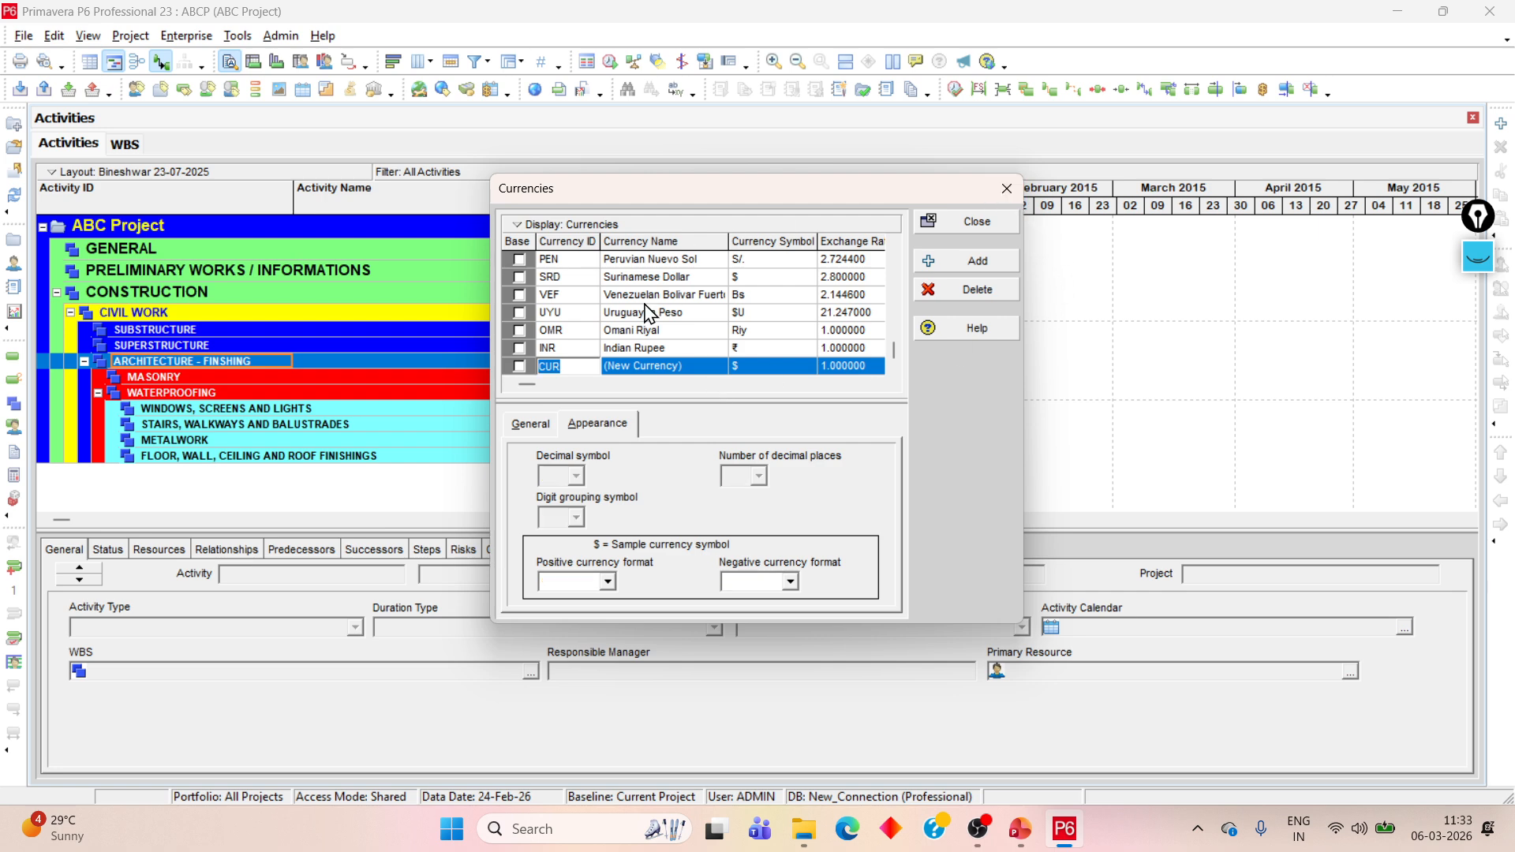
Step: Define a new currency in the administrative Currencies list with ID SAR and name Saudi Arabia Rial
click(194, 37)
mouse_move(280, 35)
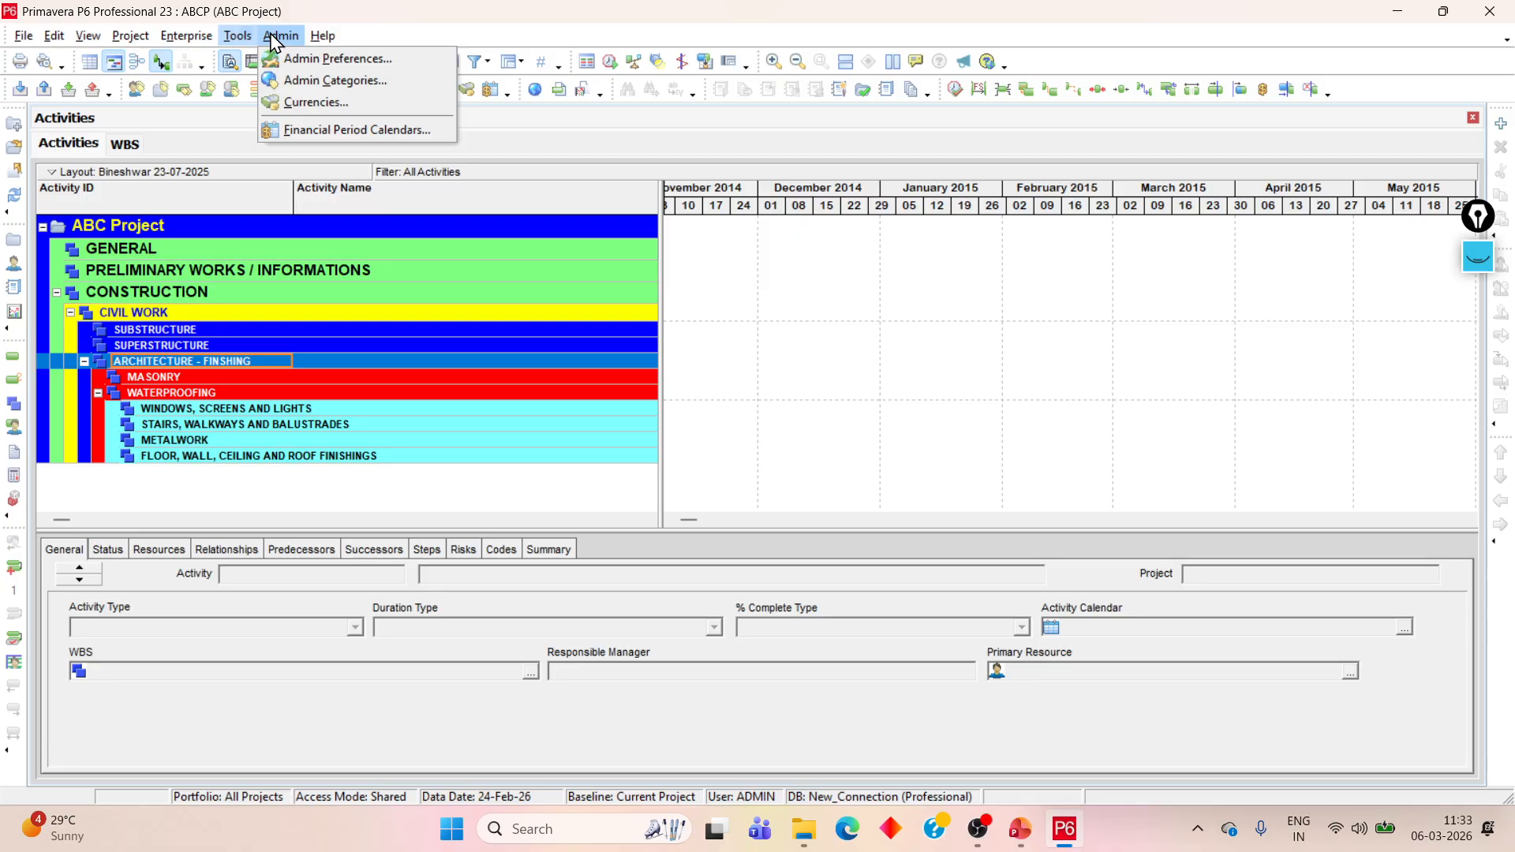
click(315, 104)
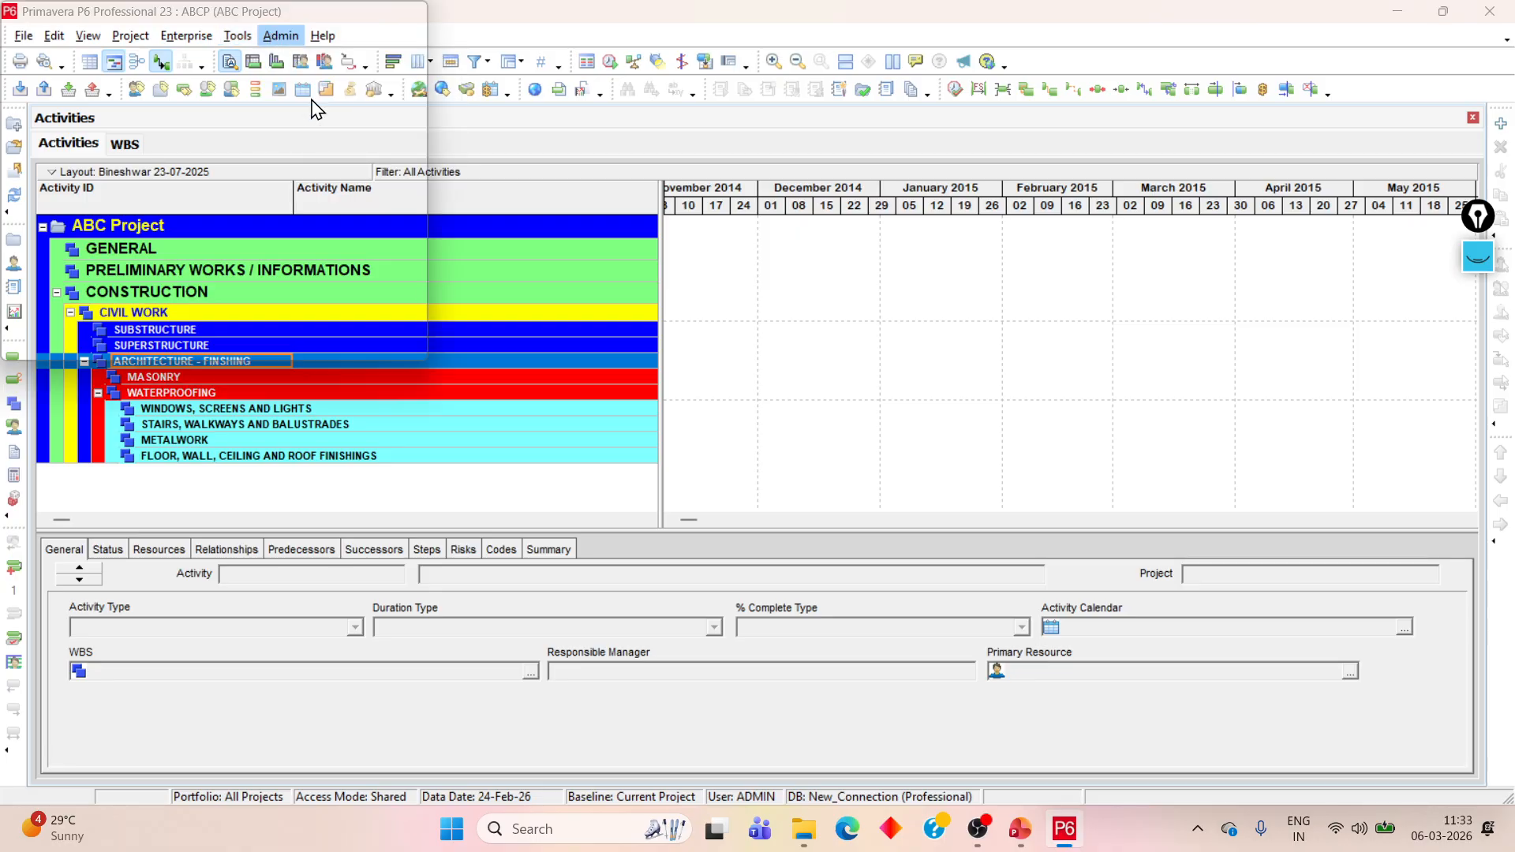
click(584, 367)
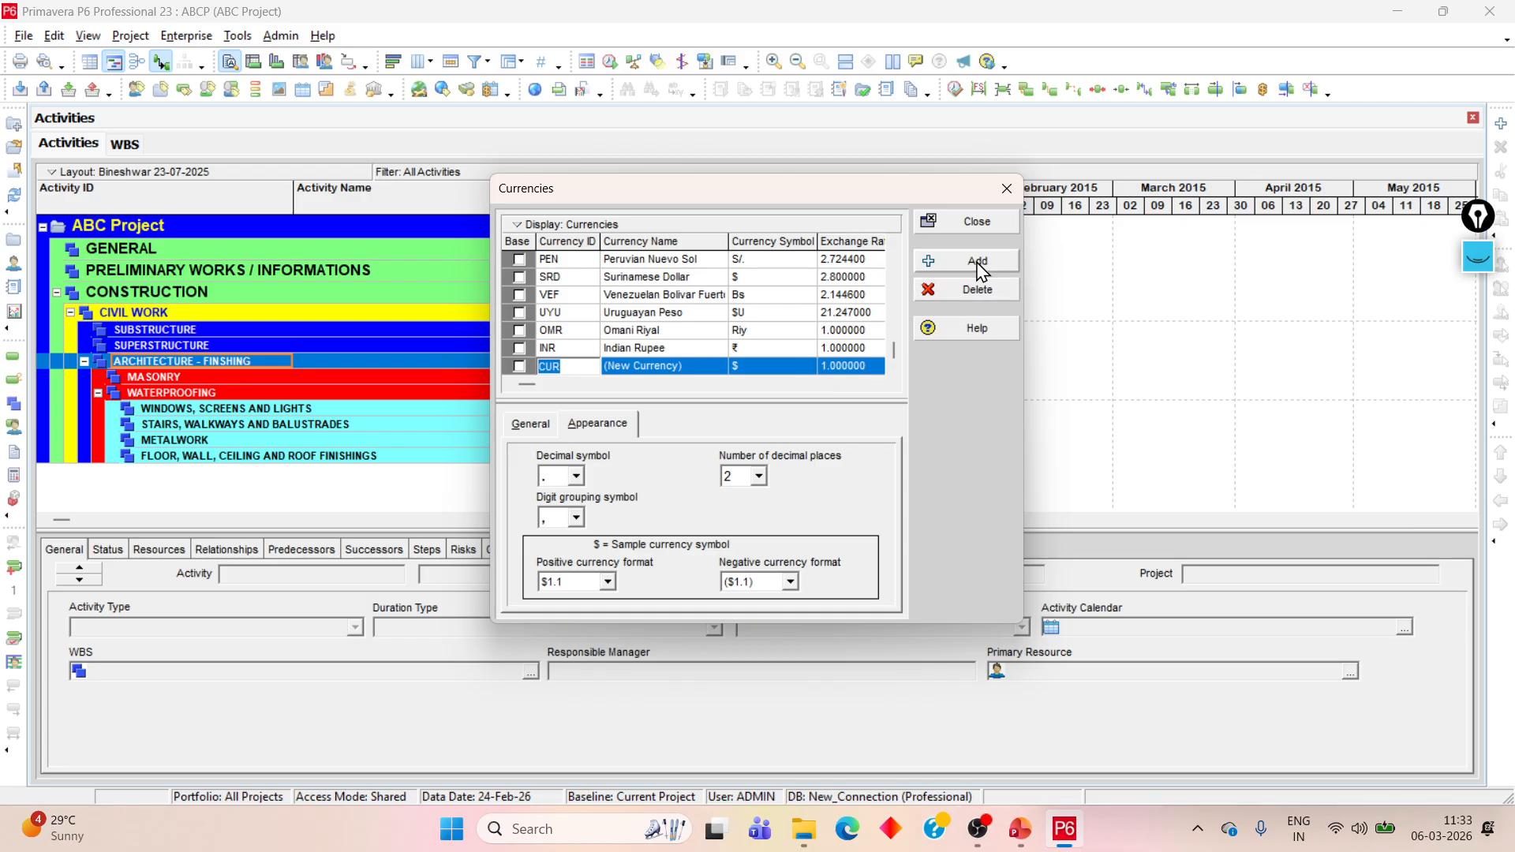
text(SAR)
click(650, 371)
click(683, 372)
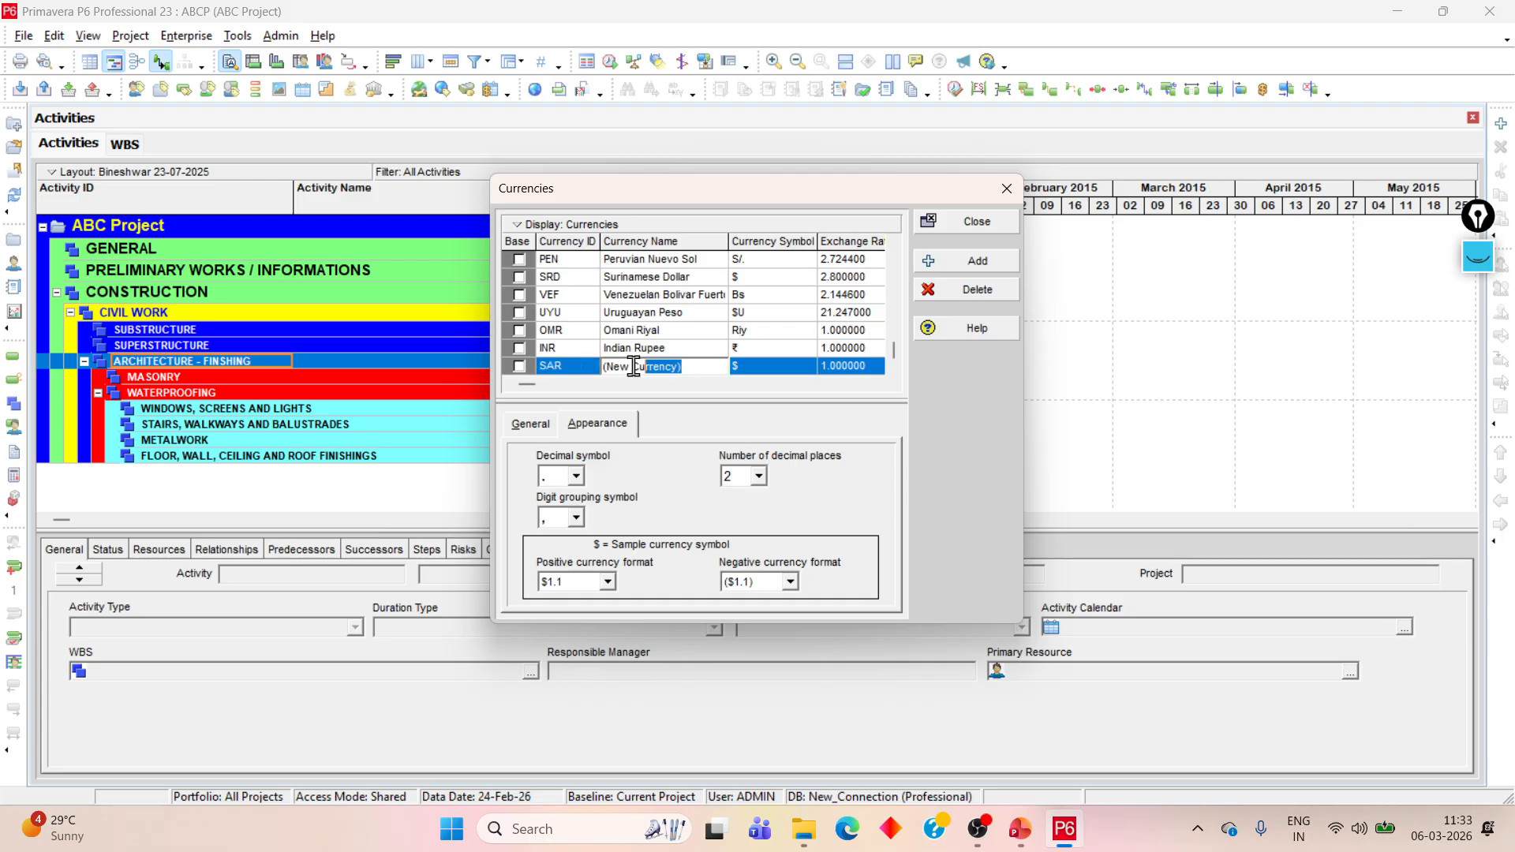
text(Saudi Arabia Rial)
key(Tab)
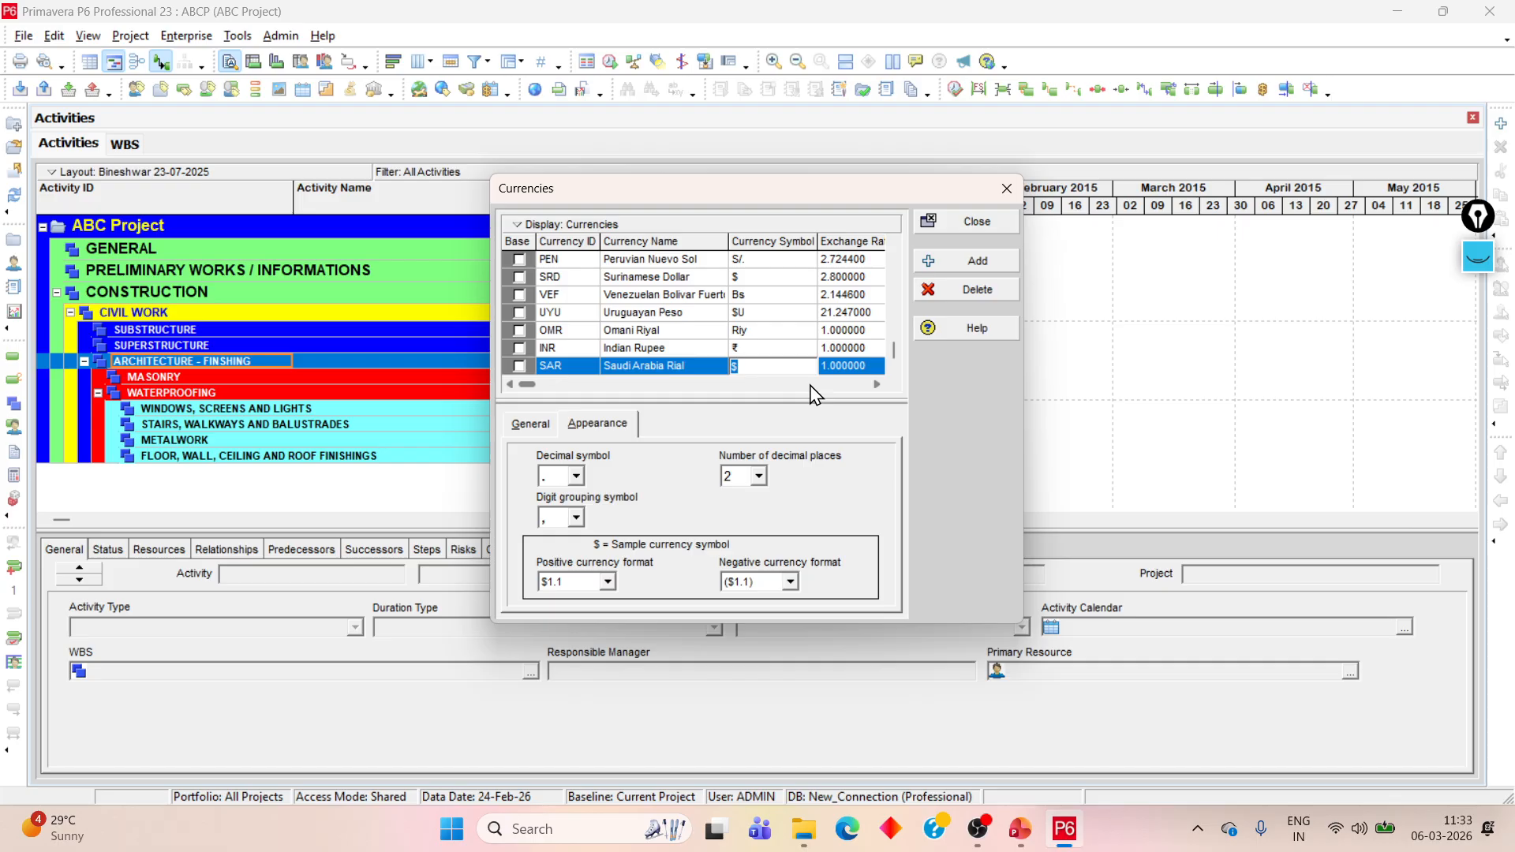
click(755, 367)
Step: Switch to Microsoft Edge, search the web for "saudi arabia rila sign" and look through the results for the currency symbol
click(848, 830)
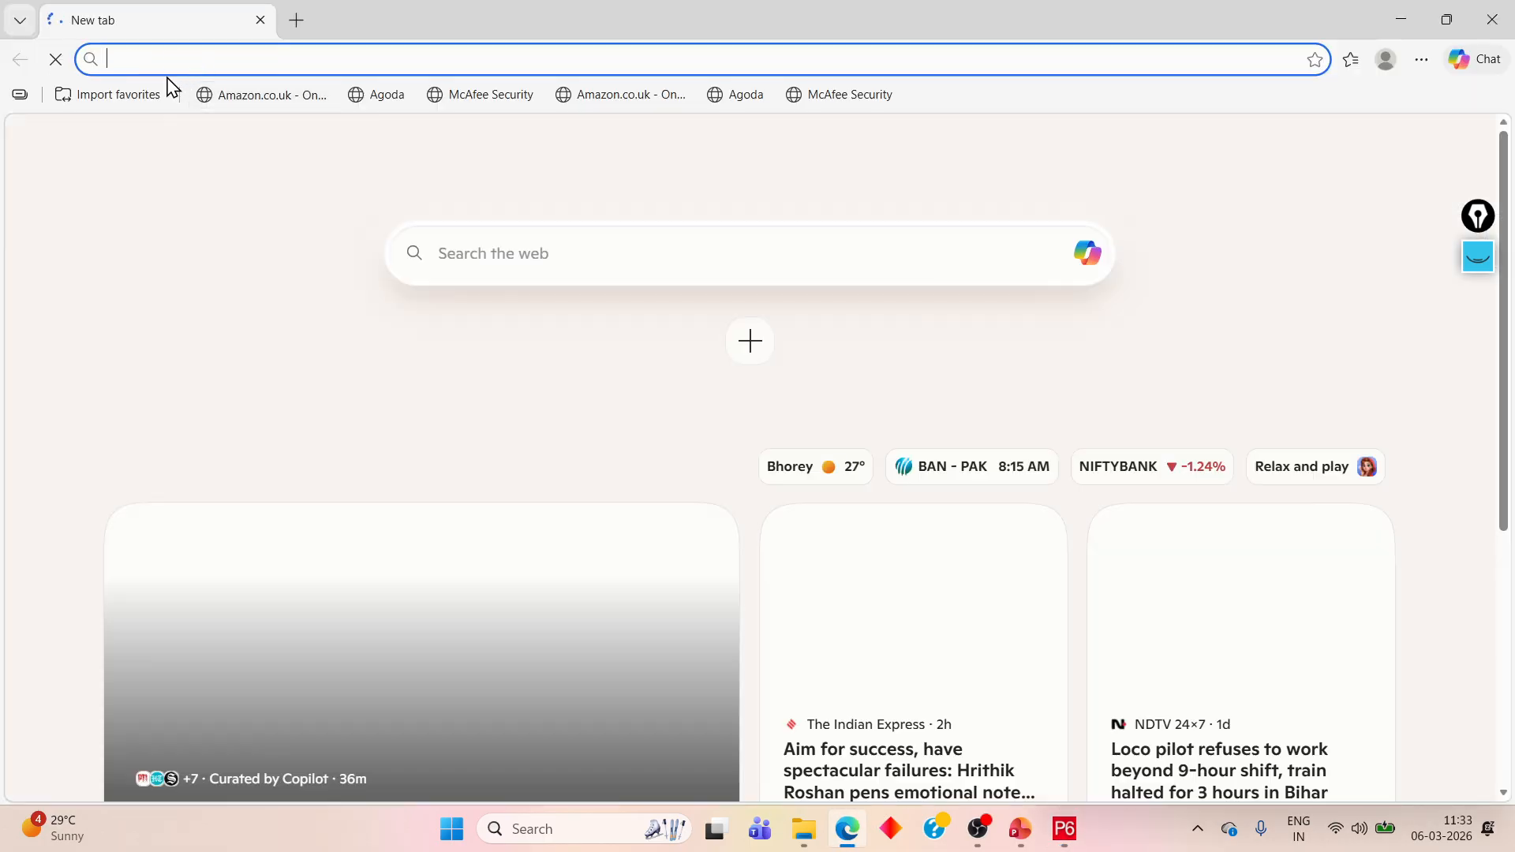
text(saudi arabia )
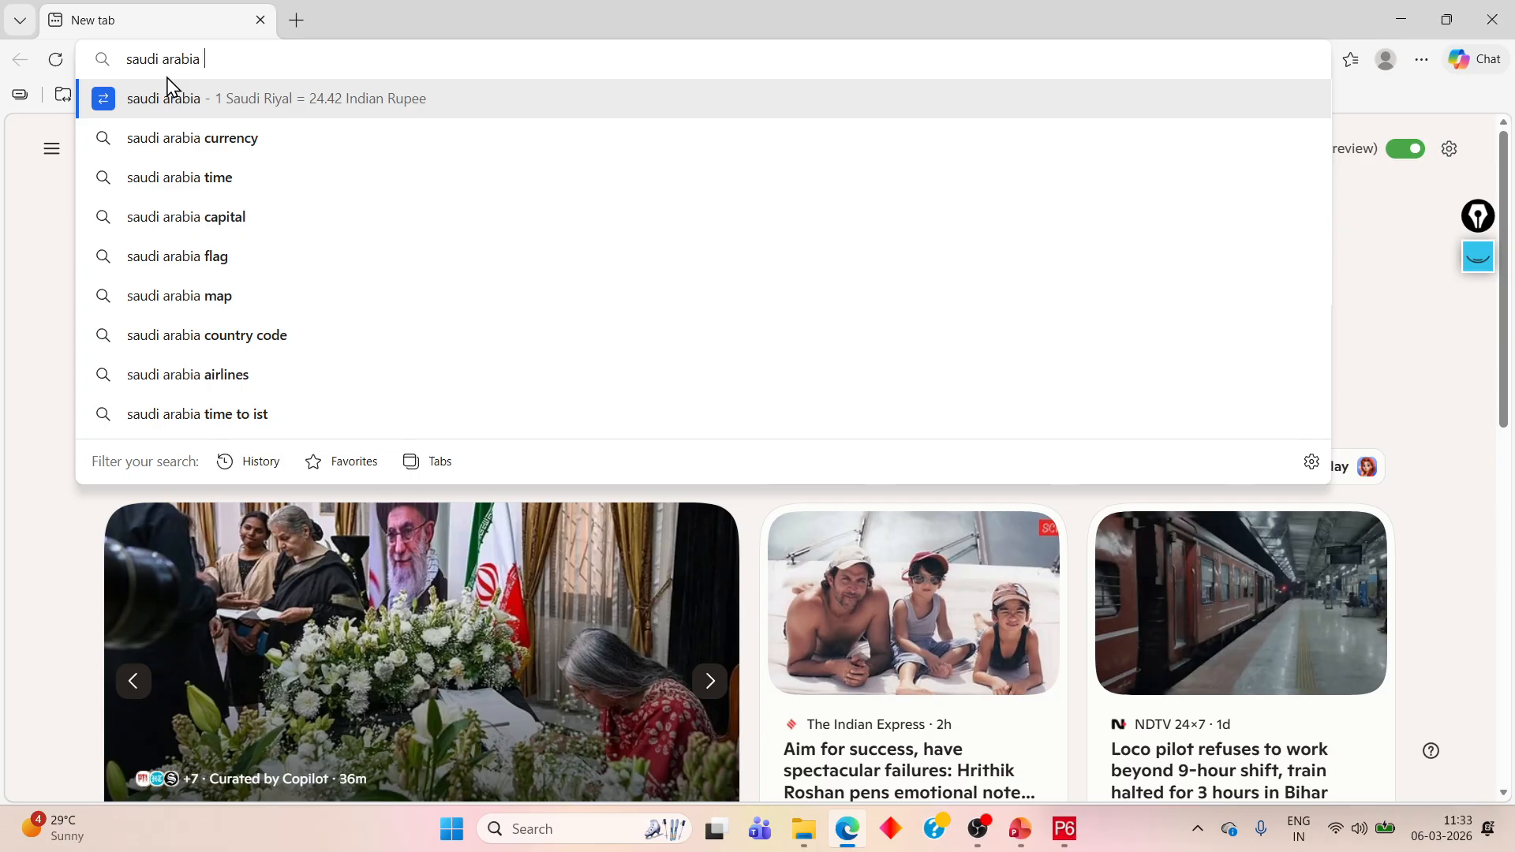
text(rila)
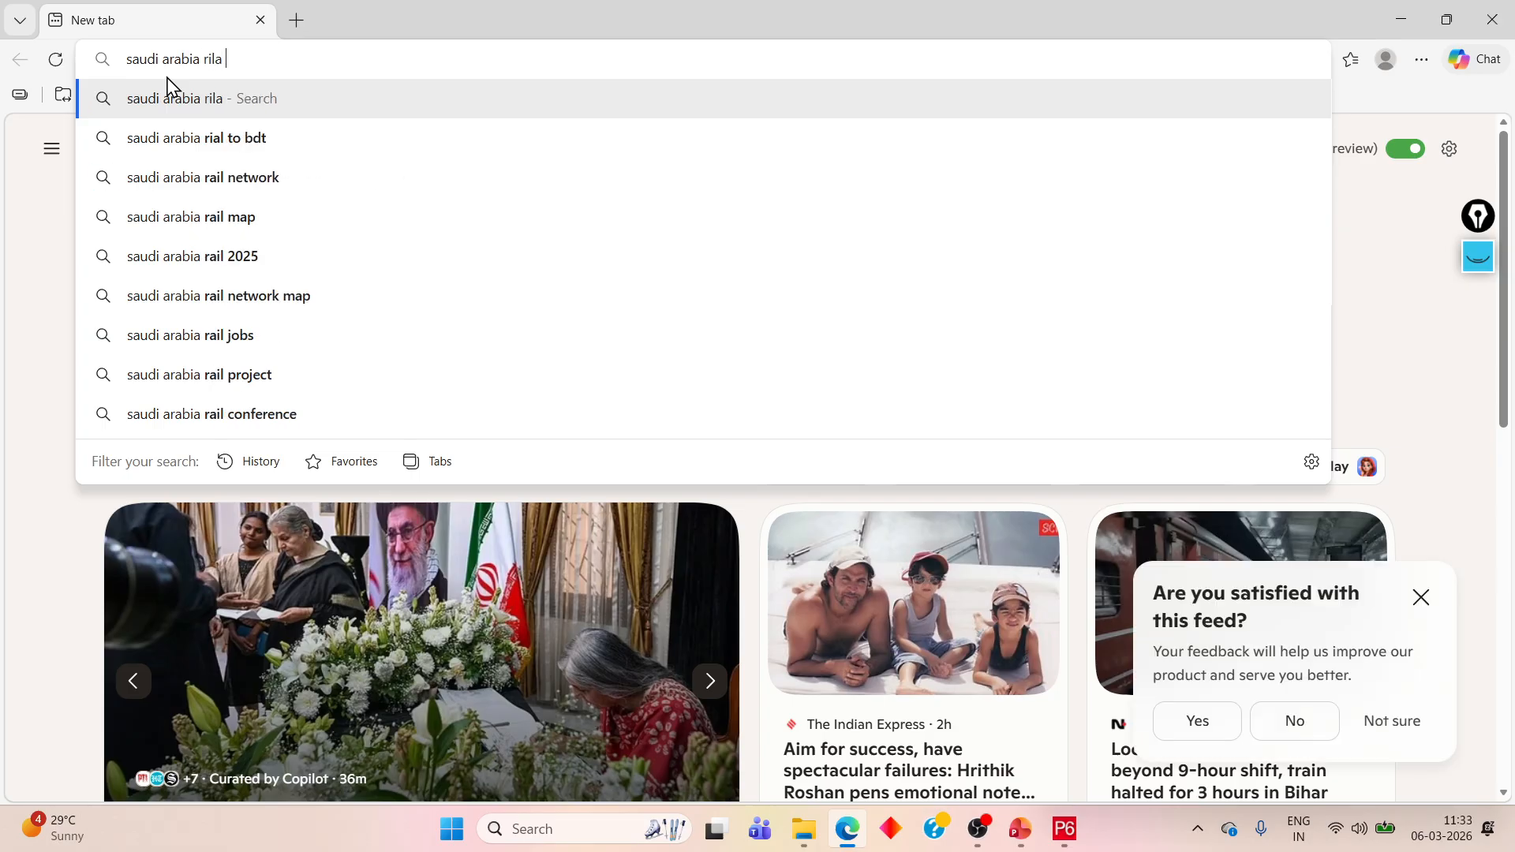
text( sign)
key(Return)
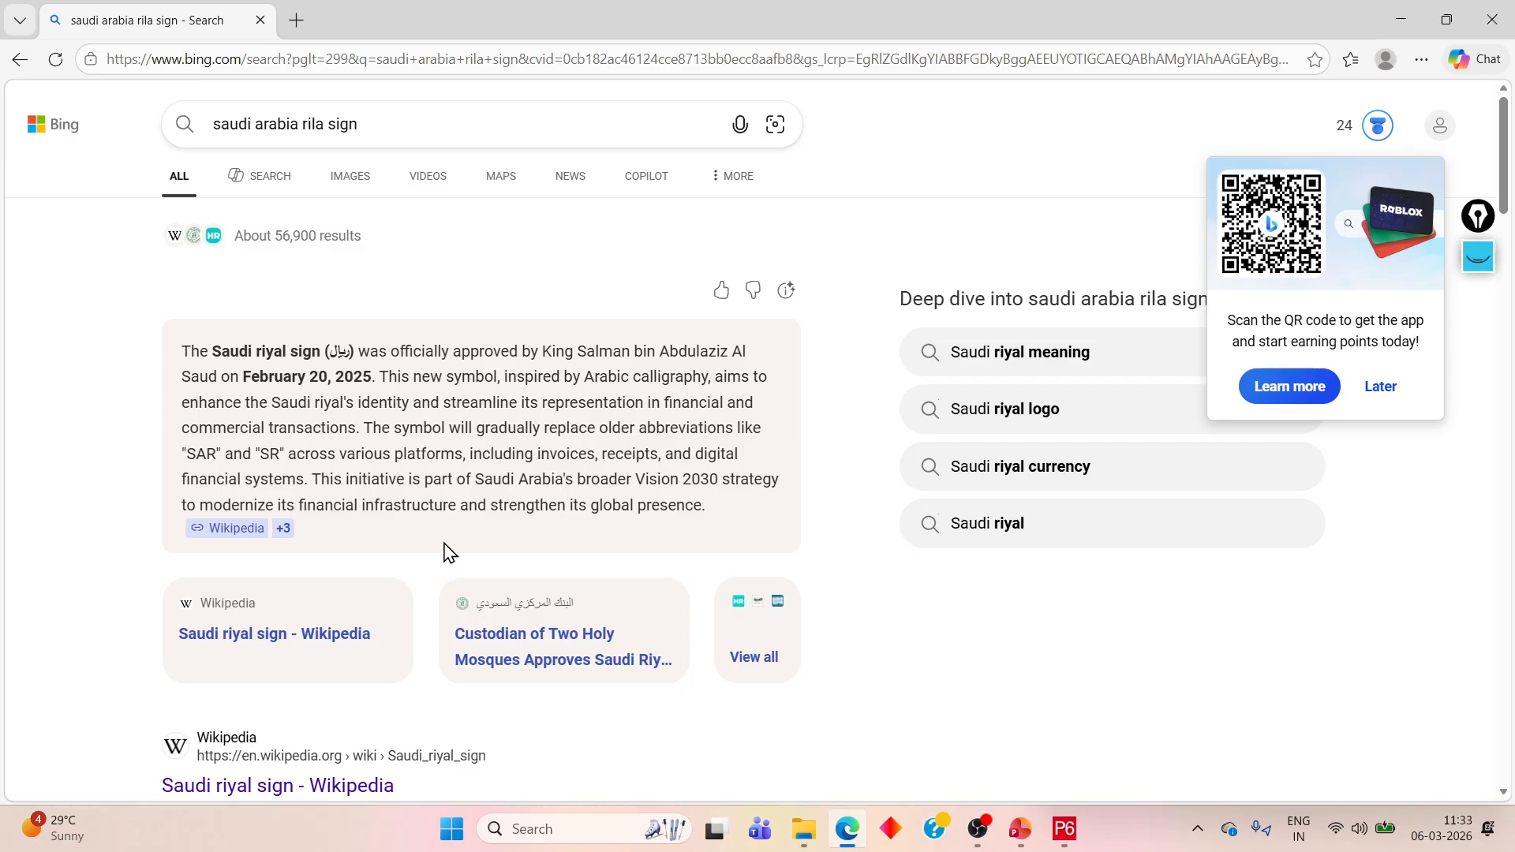
scroll(441, 552, down, 6)
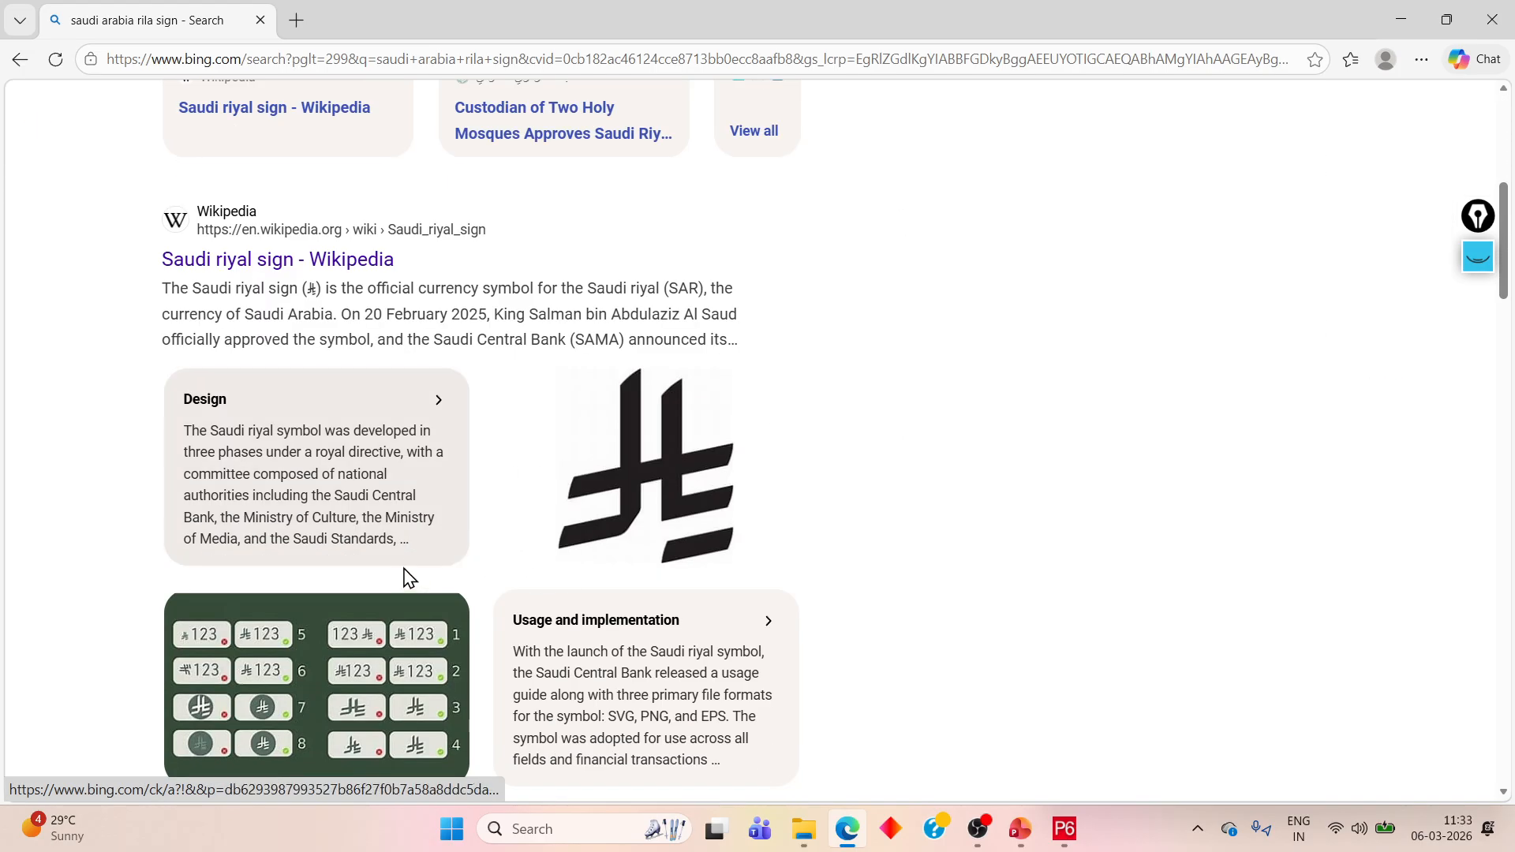
scroll(693, 508, up, 6)
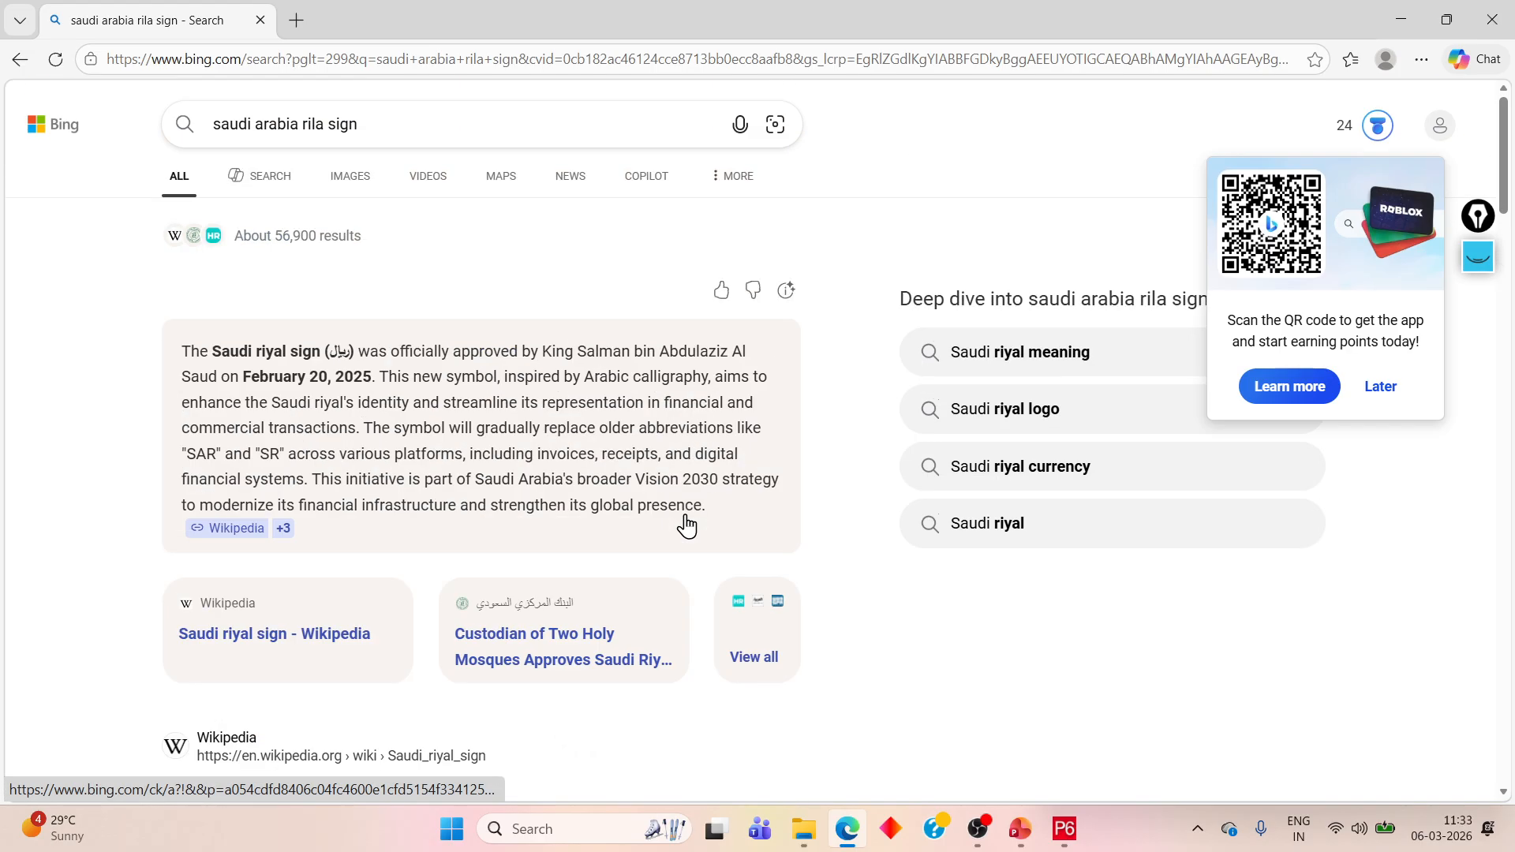
mouse_move(687, 524)
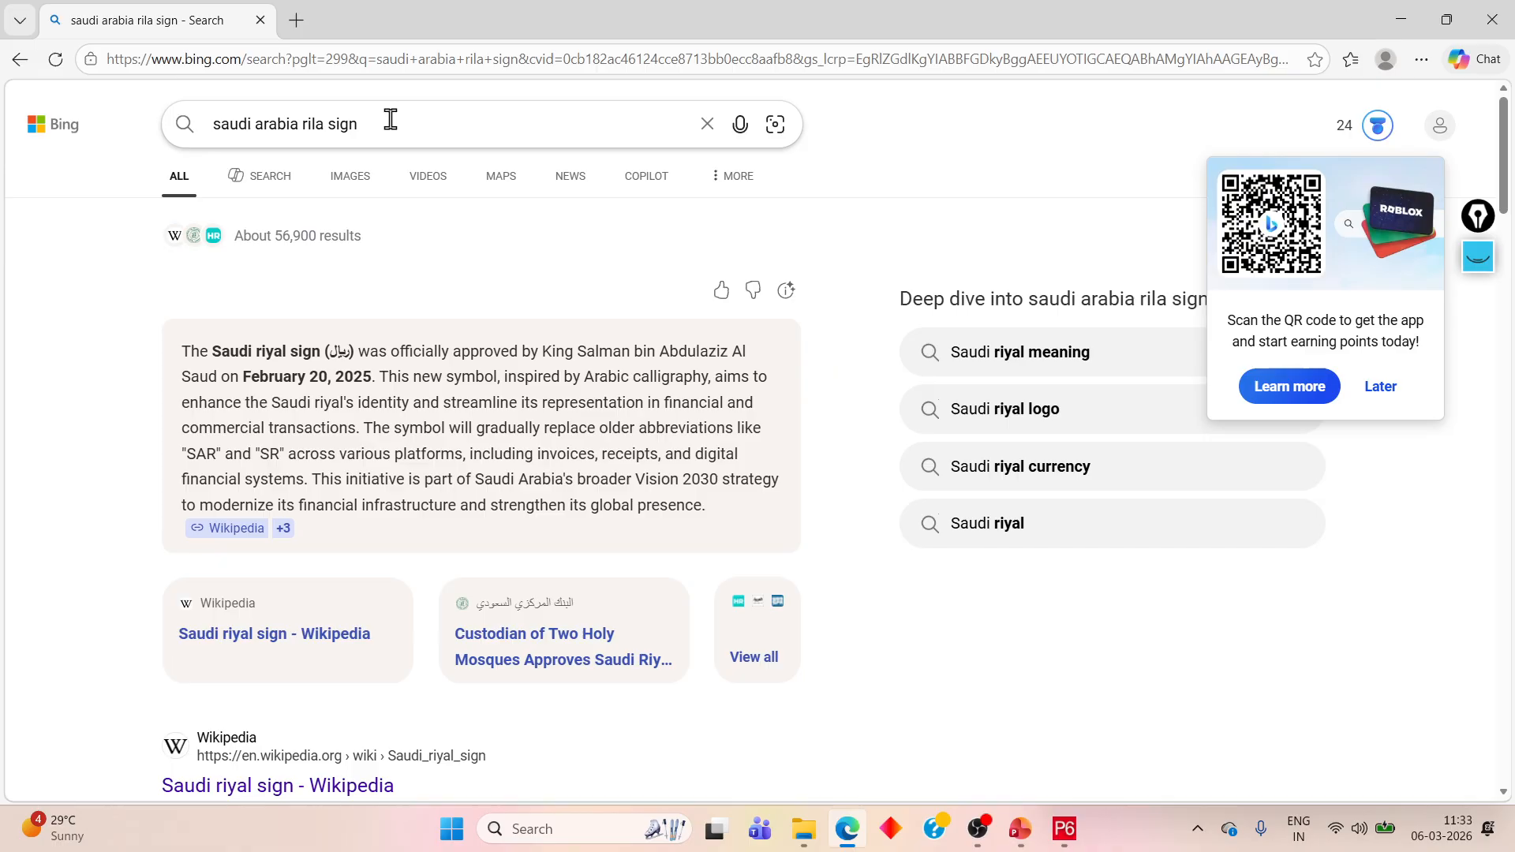
Step: Replace the web search text with "SAR Sign" and run the search
click(254, 124)
key(Delete)
key(Delete)
key(Delete)
key(Delete)
key(Delete)
key(Delete)
key(Delete)
key(Delete)
key(Delete)
key(Delete)
key(Delete)
key(Delete)
key(Delete)
key(Delete)
key(Delete)
key(Delete)
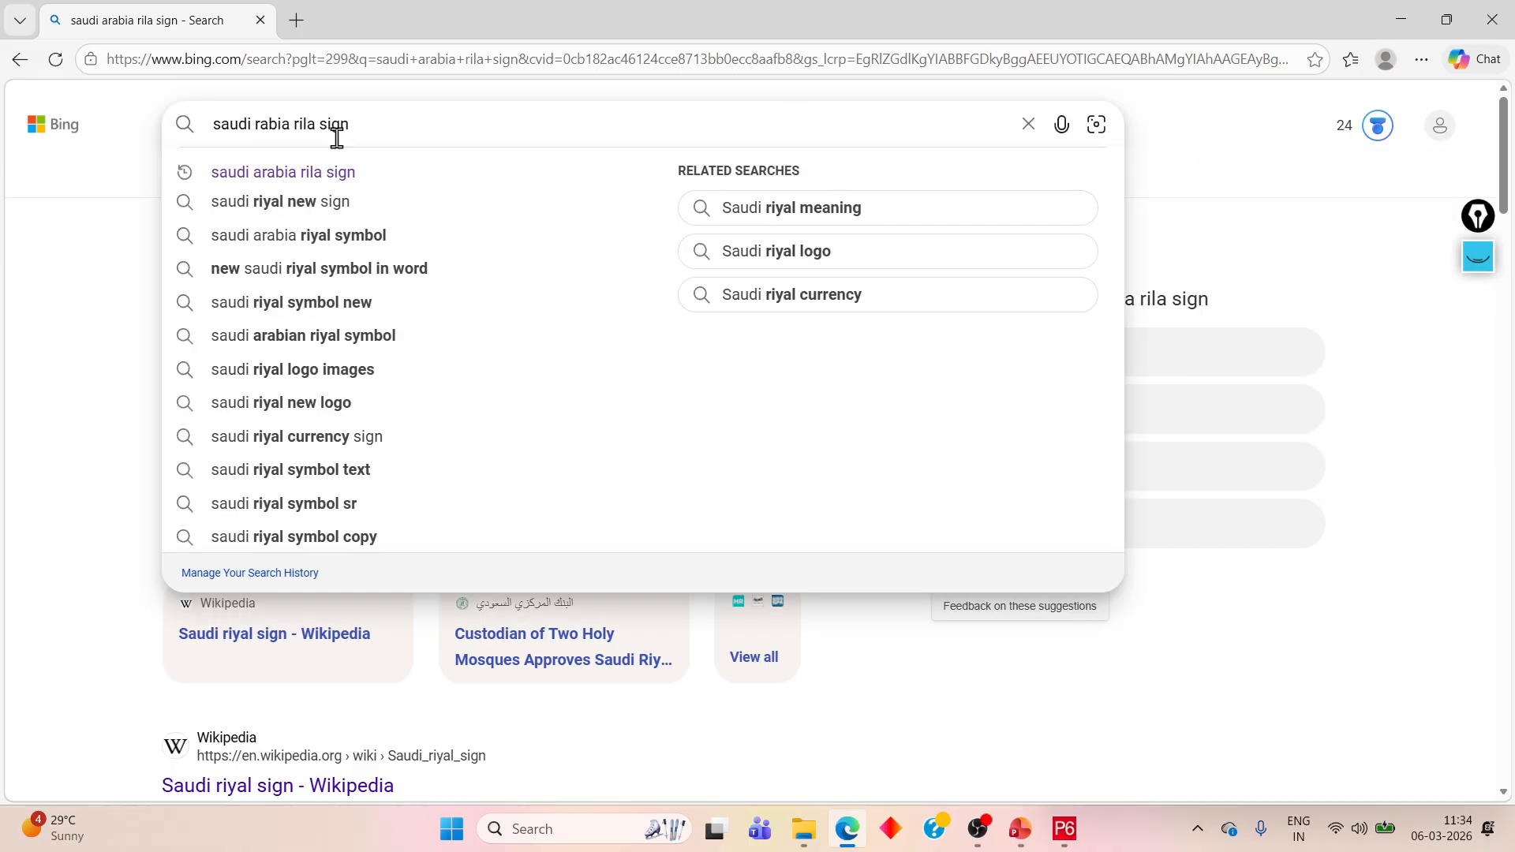
key(BackSpace)
key(BackSpace)
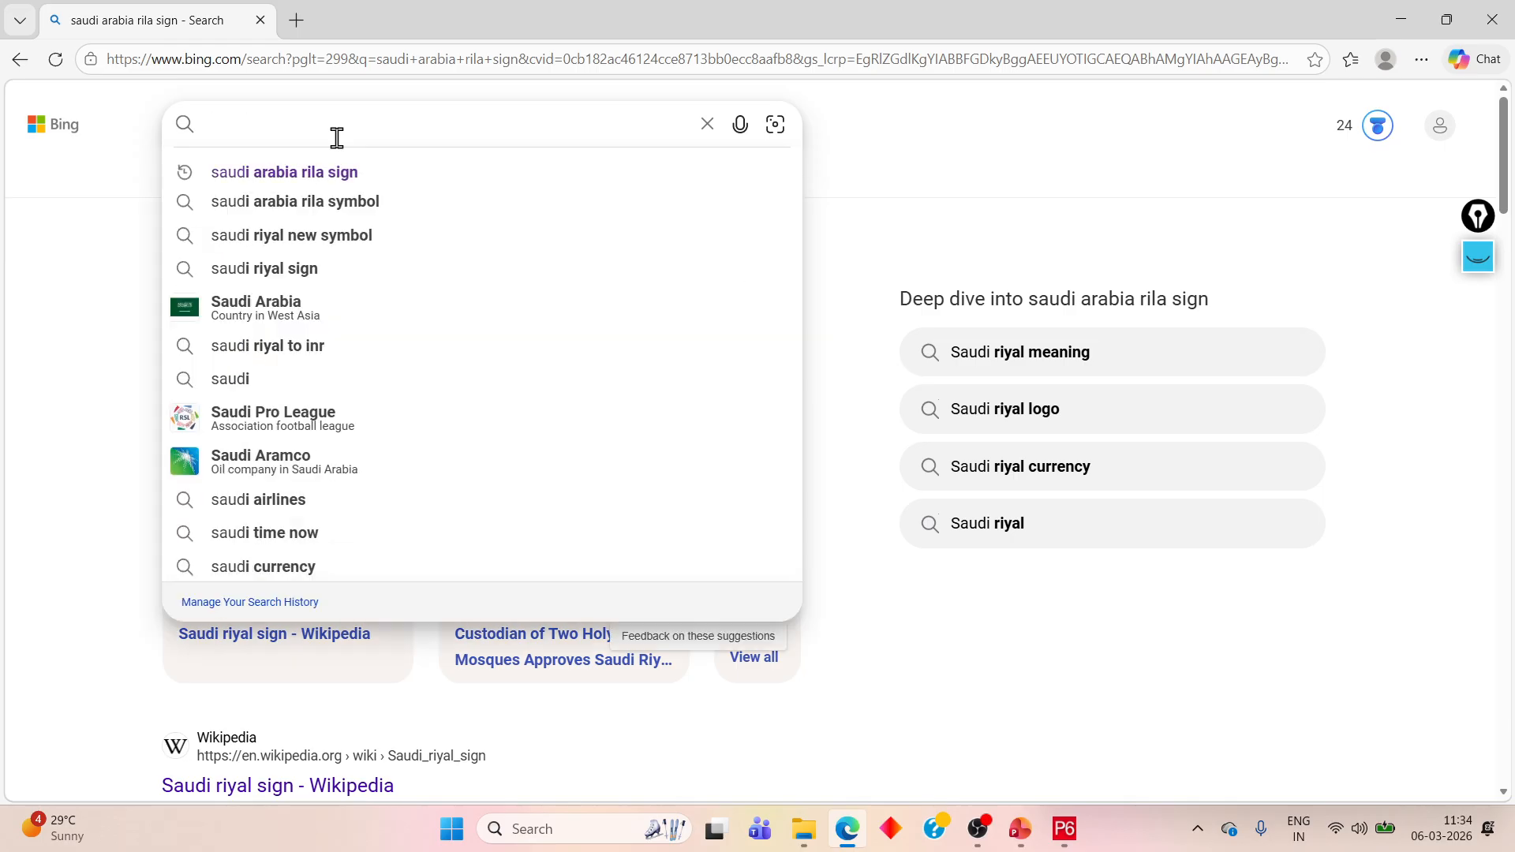
text(SAR Sign)
key(Return)
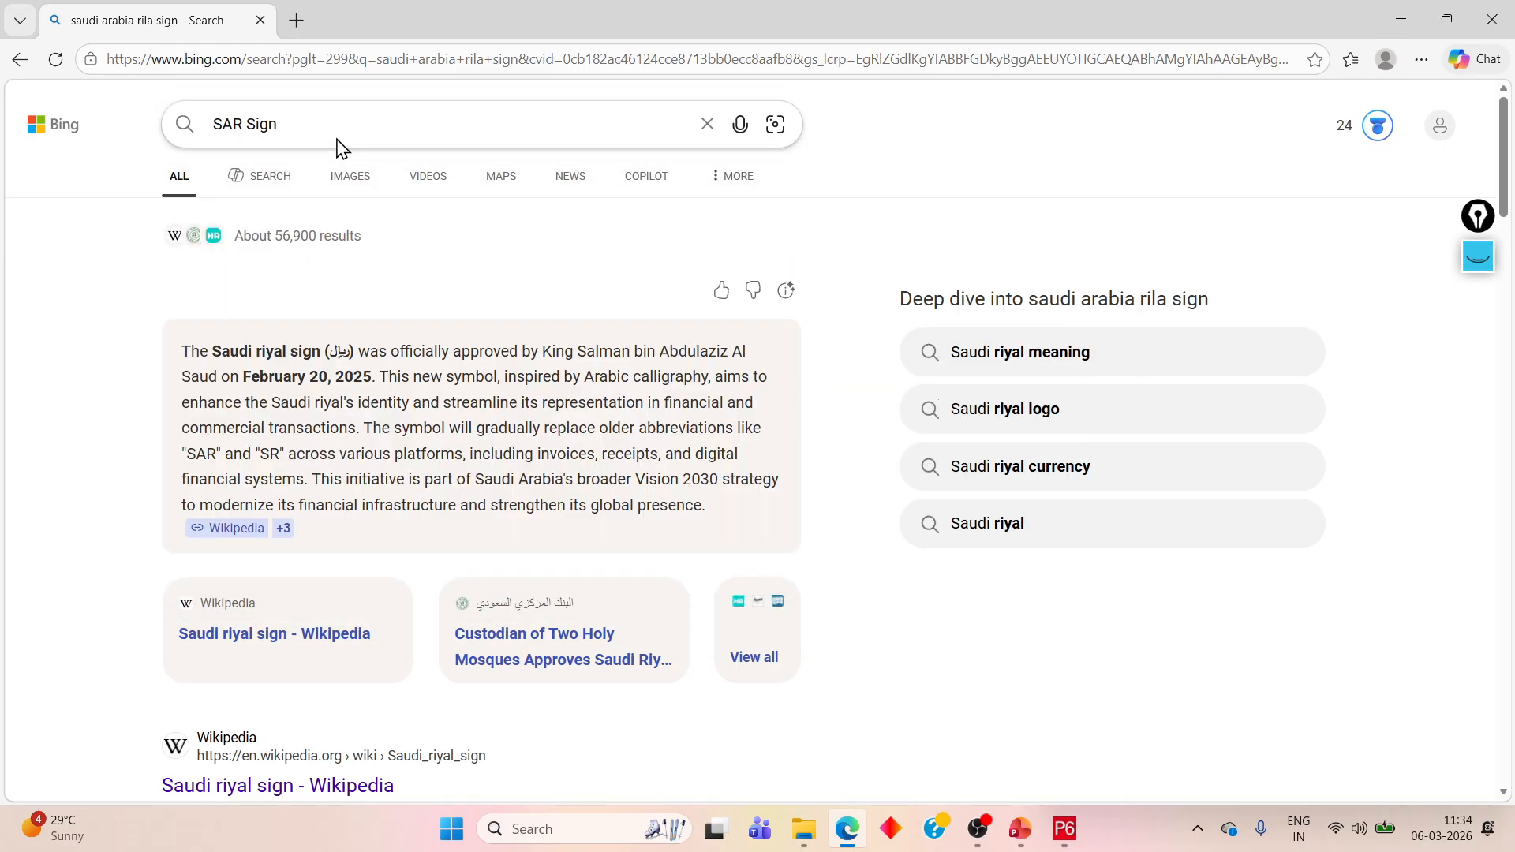
Step: Copy the Saudi riyal symbol from the search result's summary text
mouse_move(430, 631)
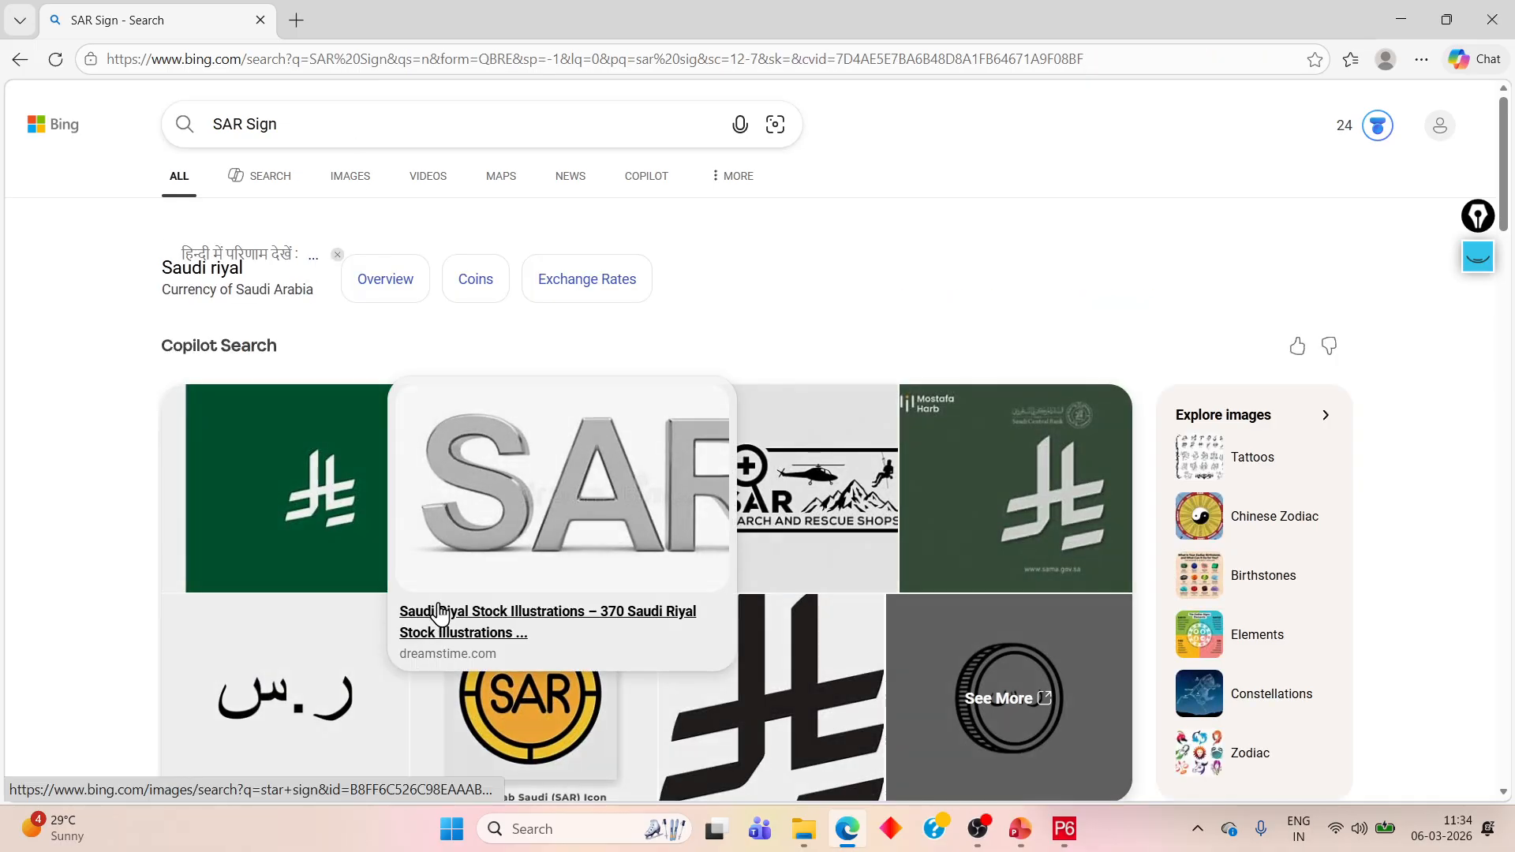
scroll(315, 616, down, 5)
mouse_move(315, 614)
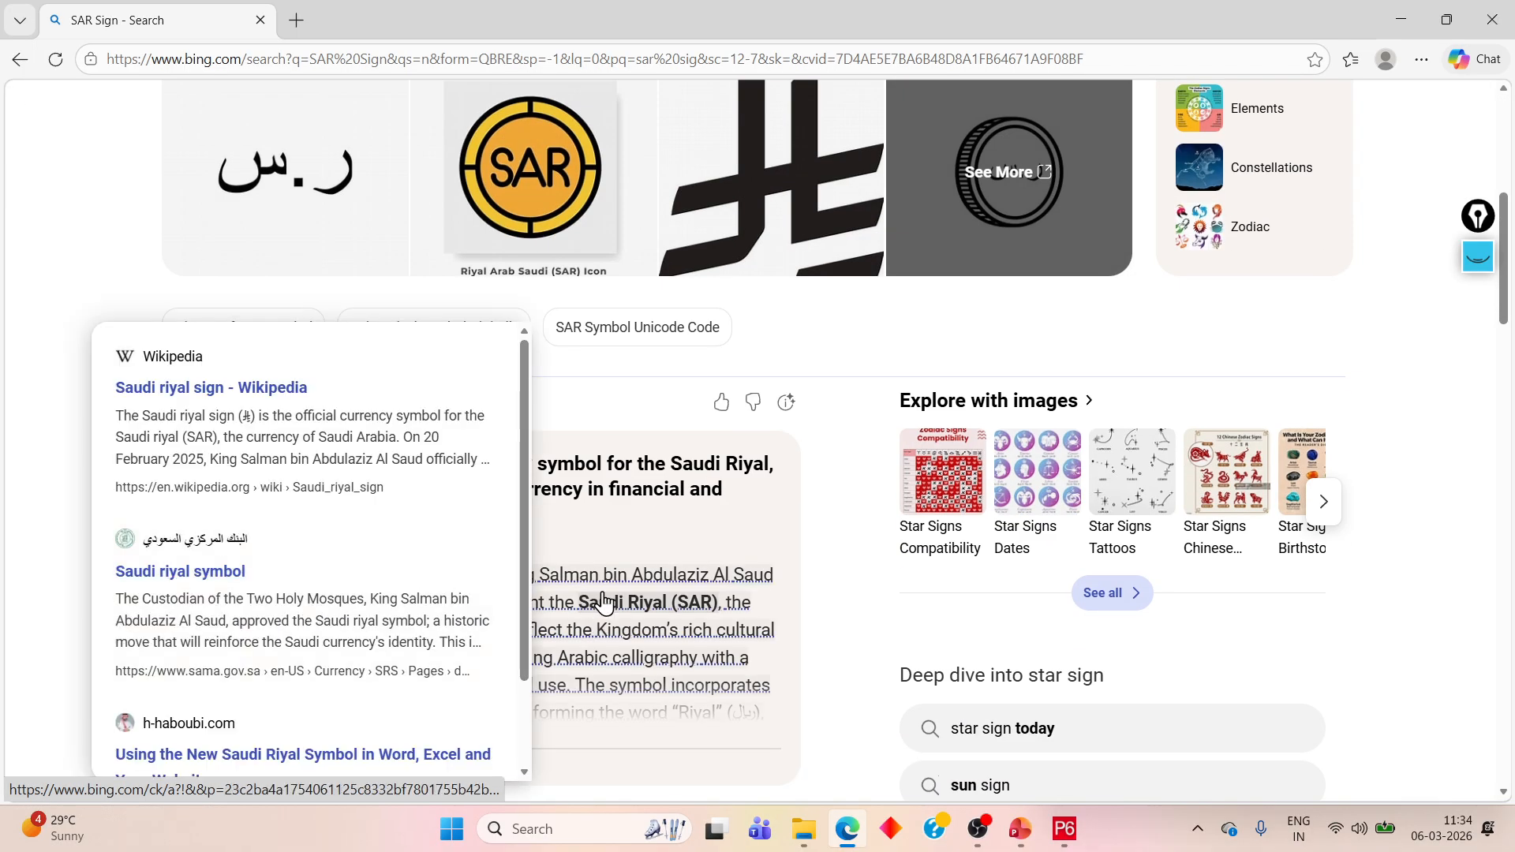
mouse_move(550, 629)
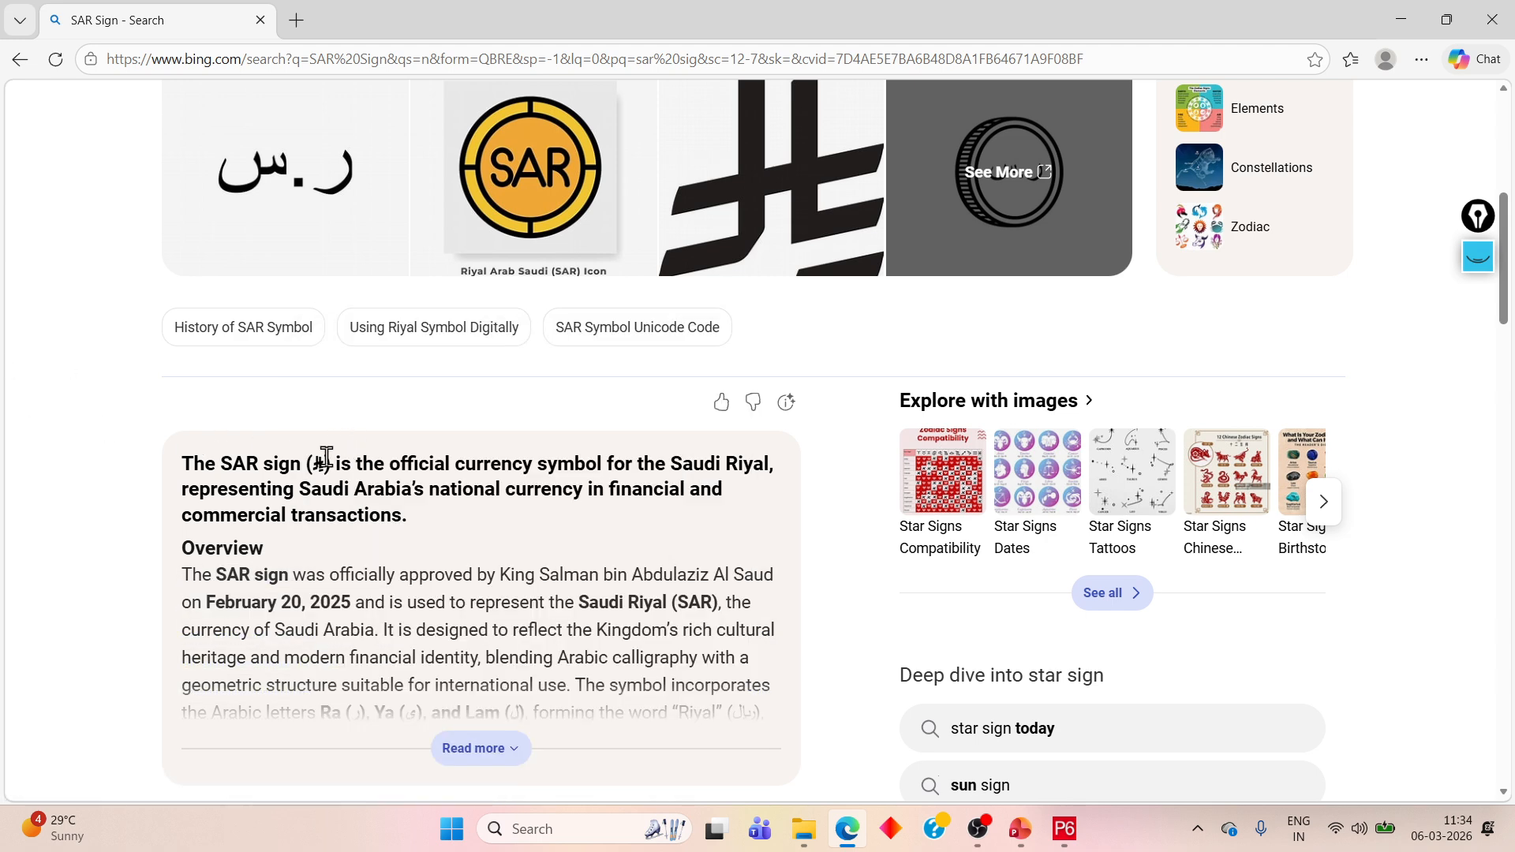
double_click(324, 459)
key(ctrl+c)
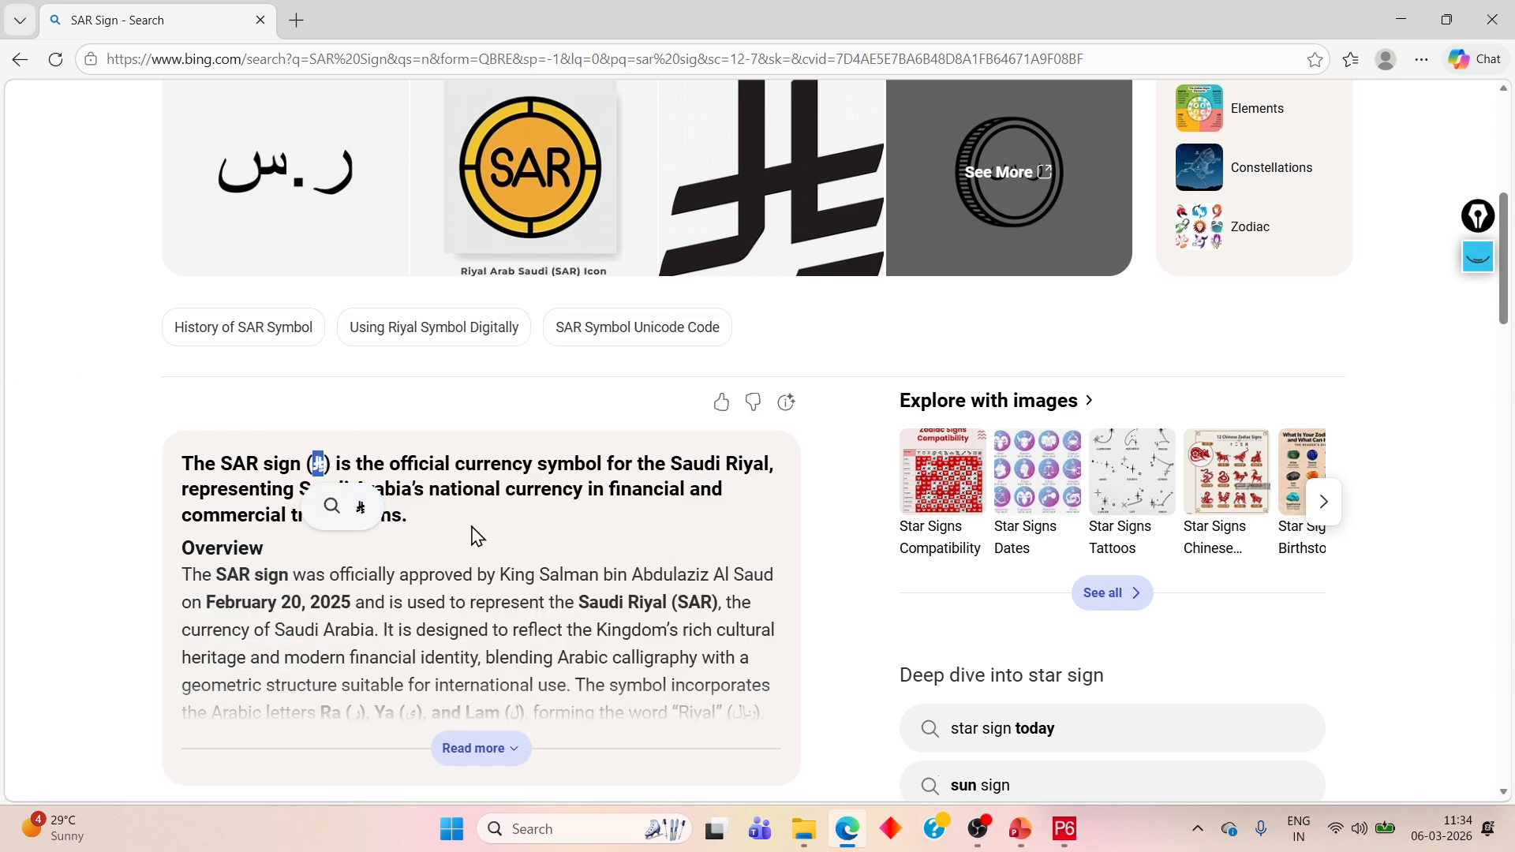
Step: Switch back to Primavera P6, paste the copied riyal symbol as the SAR currency's symbol and close the currencies dialog
click(1400, 19)
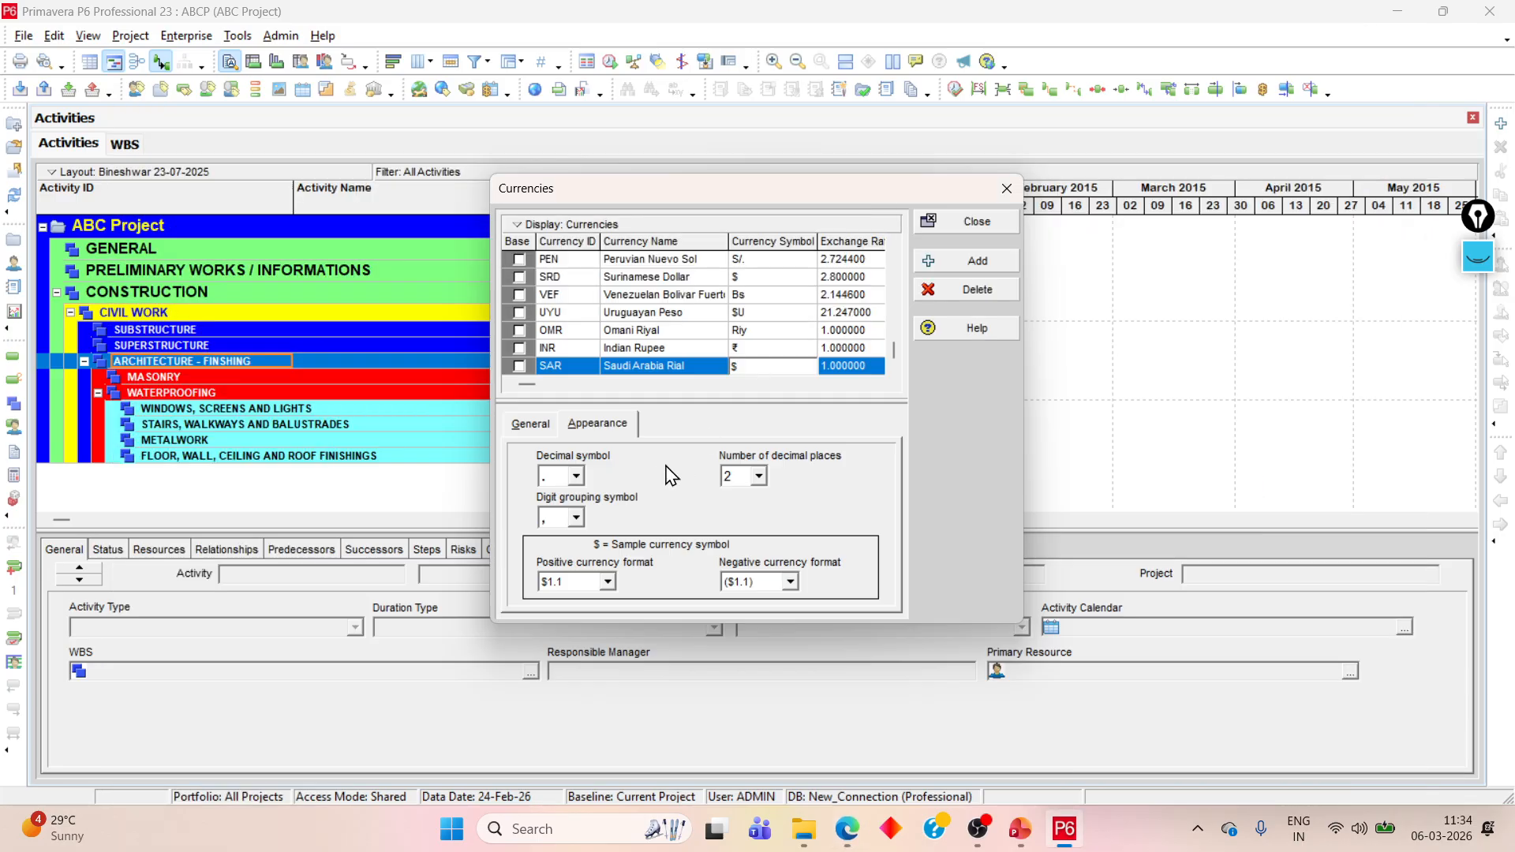
click(732, 366)
key(ctrl+v)
click(1010, 229)
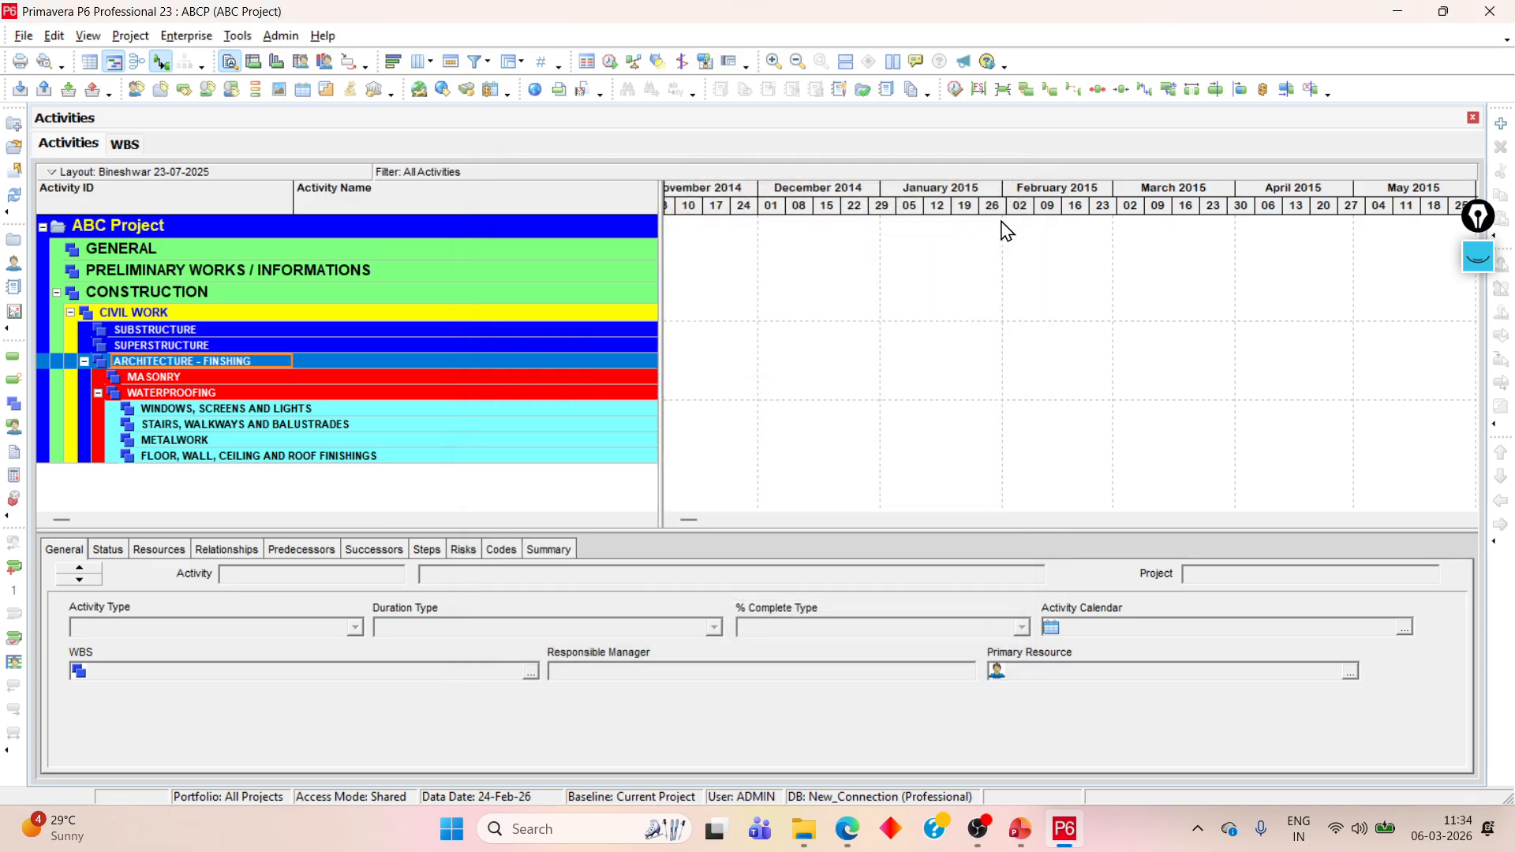
Step: Set the currency for viewing monetary values in the user preferences to Saudi Arabia Rial
click(52, 36)
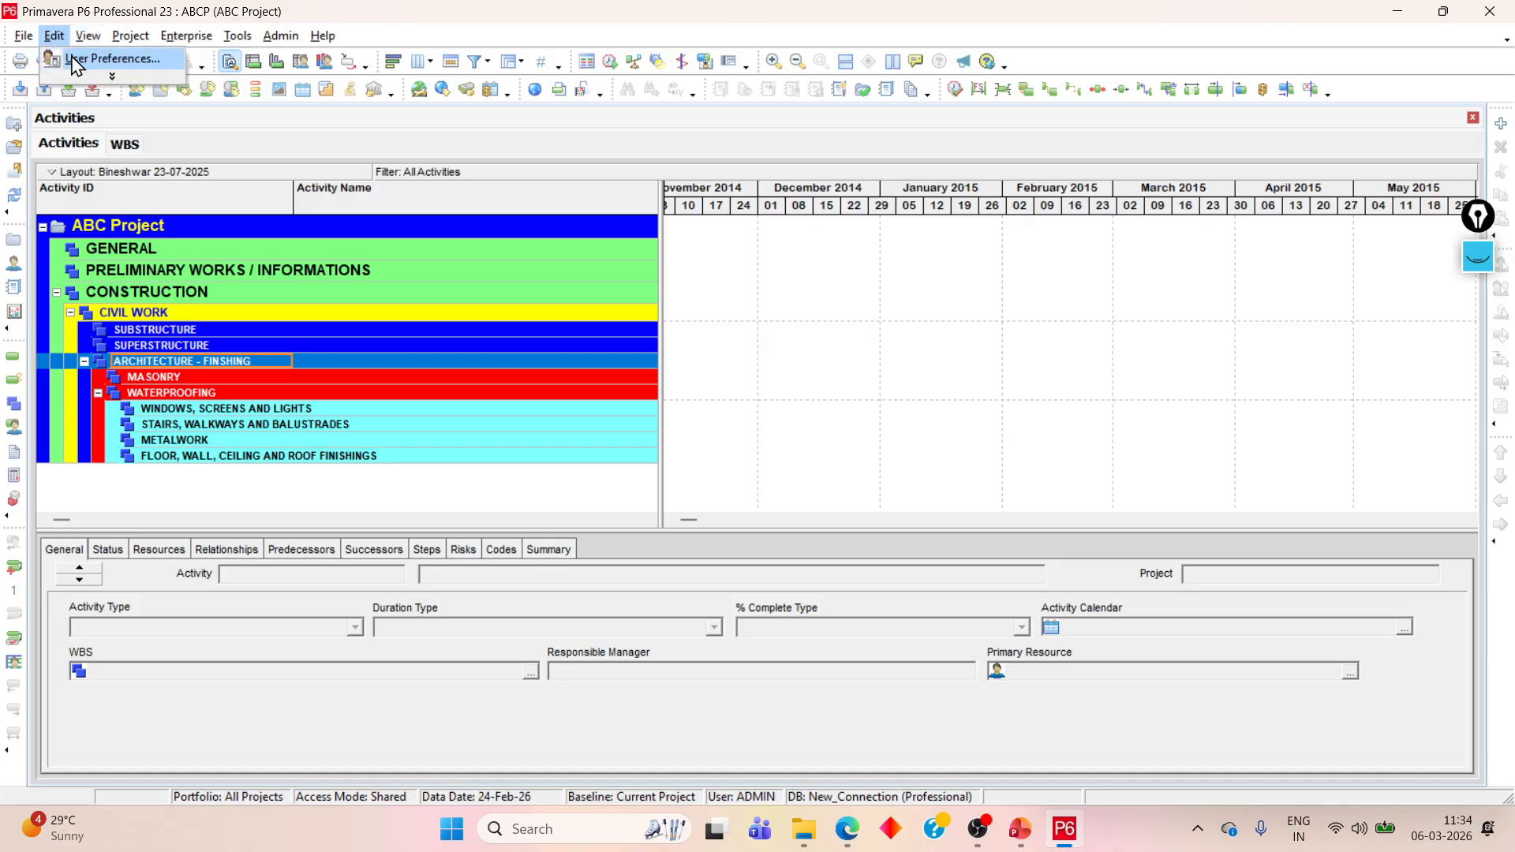
click(71, 60)
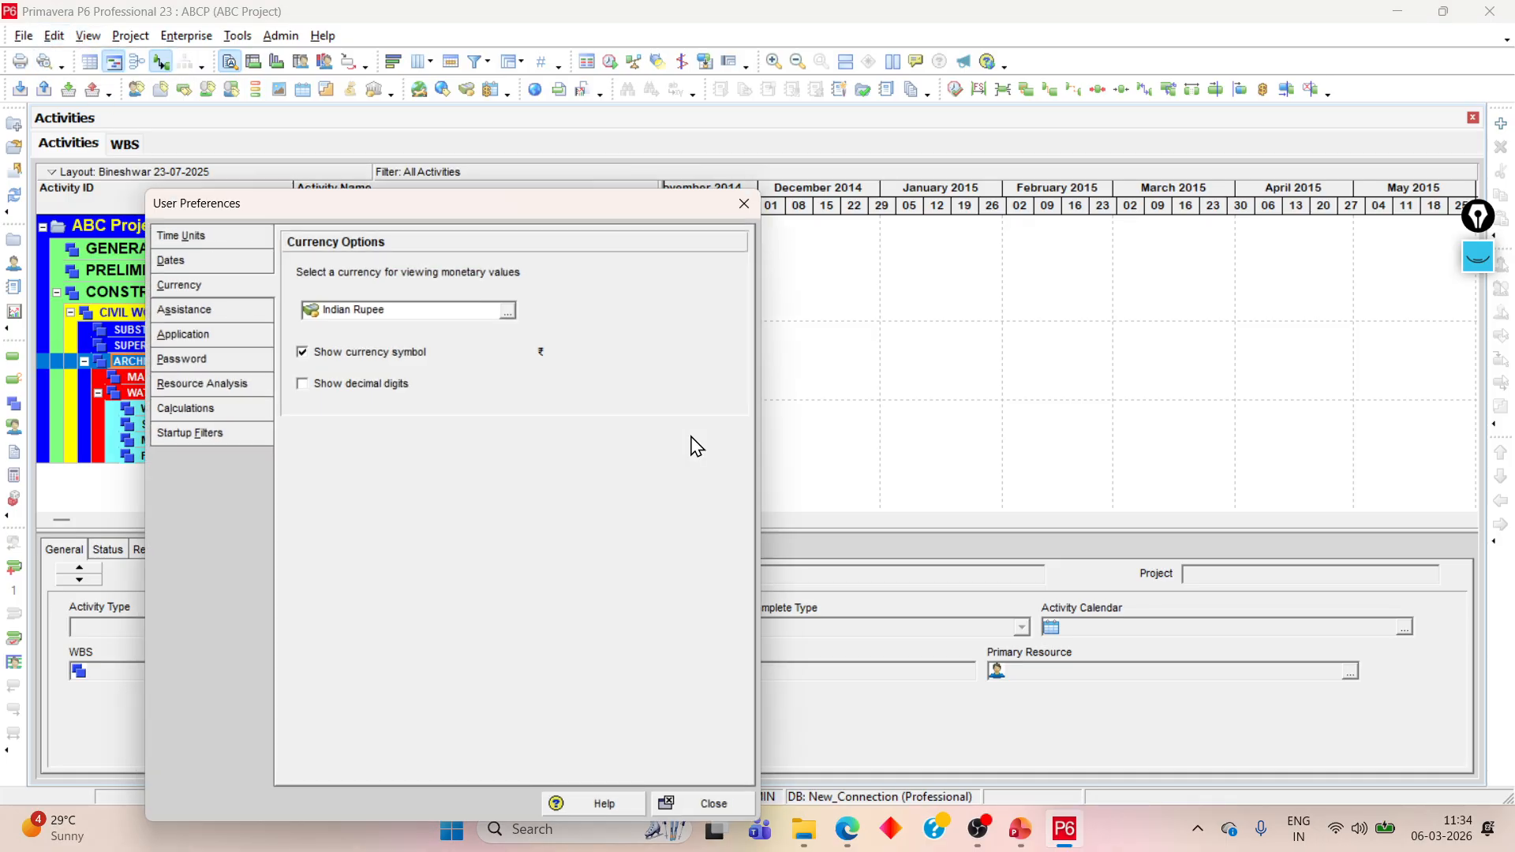
click(507, 313)
scroll(781, 473, down, 4)
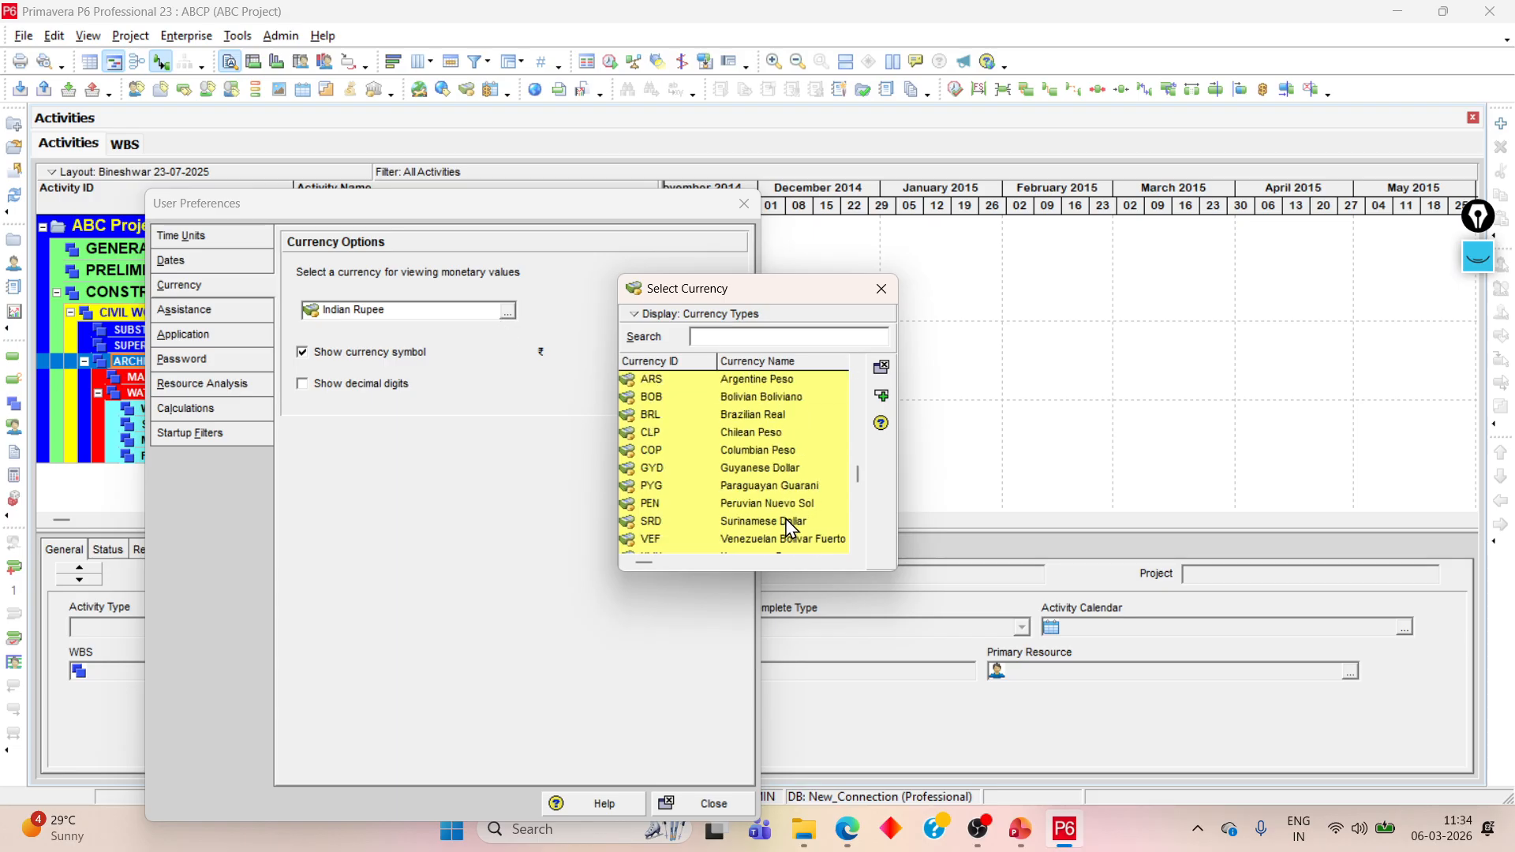
click(780, 540)
click(881, 368)
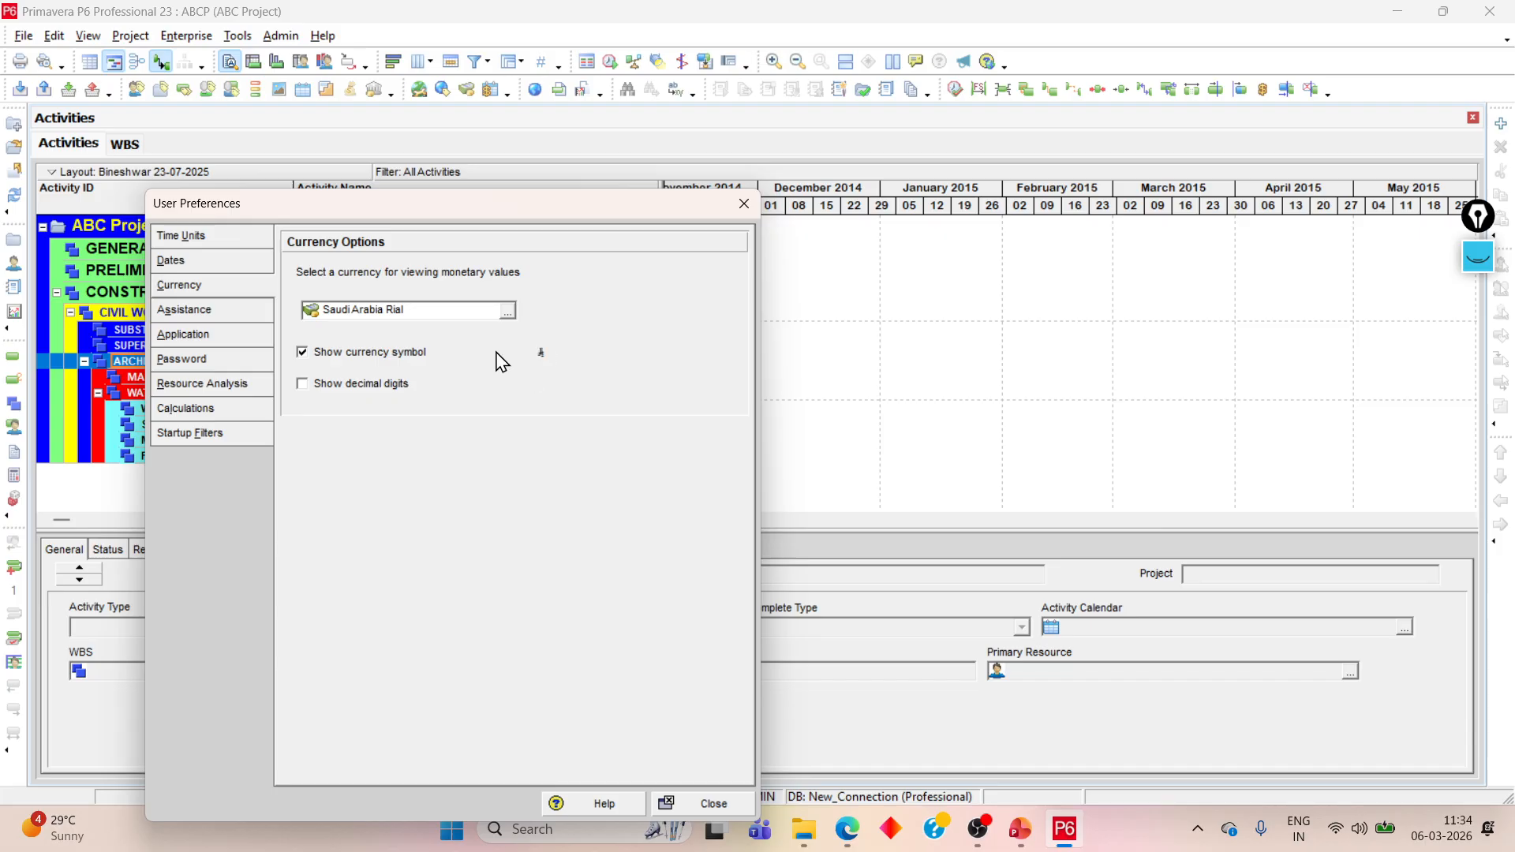
Step: Turn off the currency symbol display and set the currency for viewing monetary values to Indian Rupee
click(303, 355)
click(508, 311)
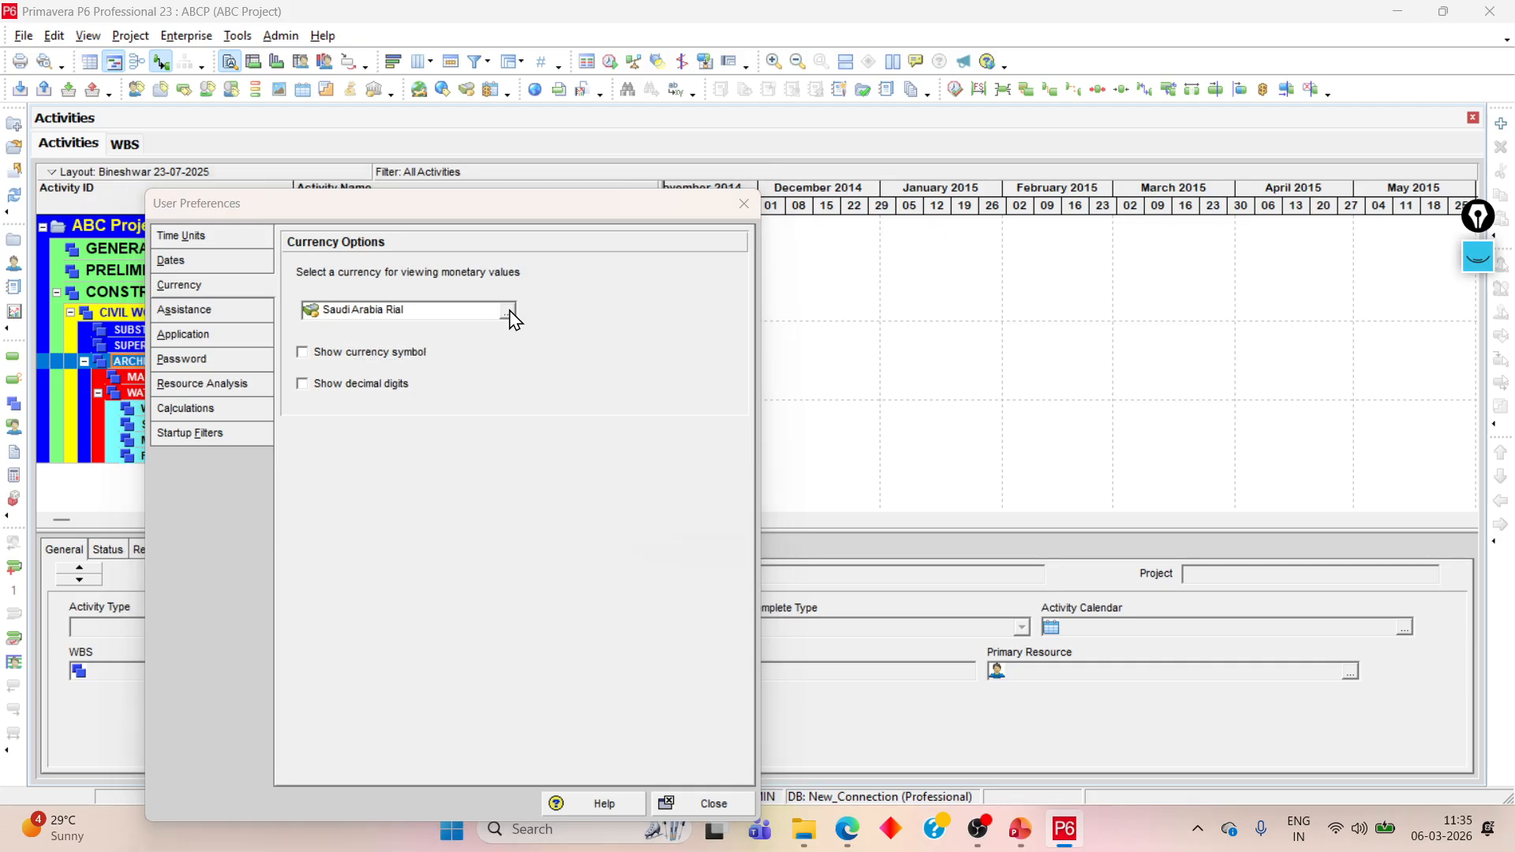
click(777, 452)
scroll(777, 490, down, 4)
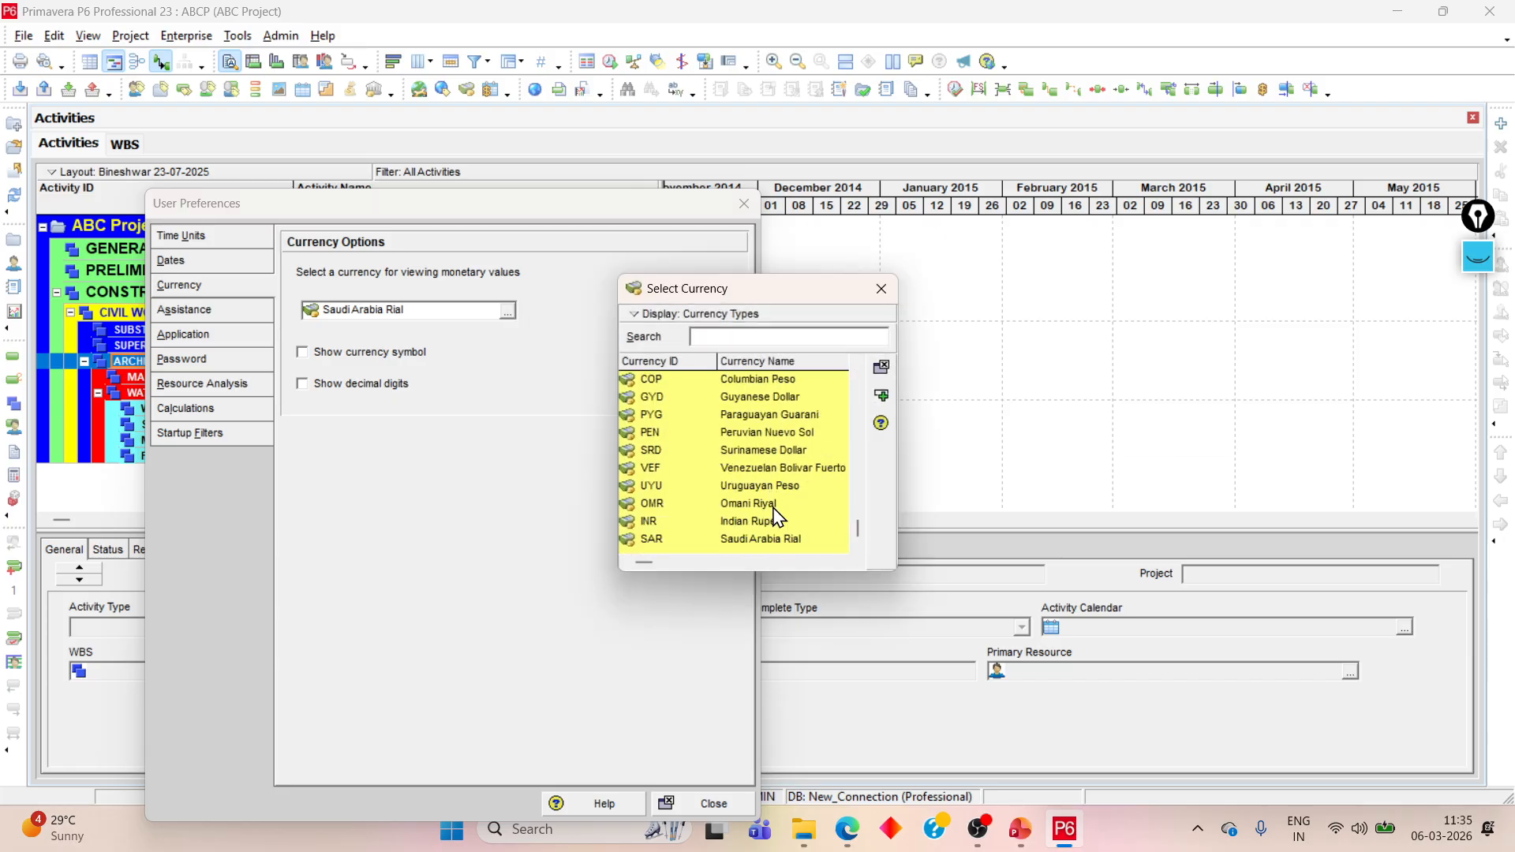
click(775, 523)
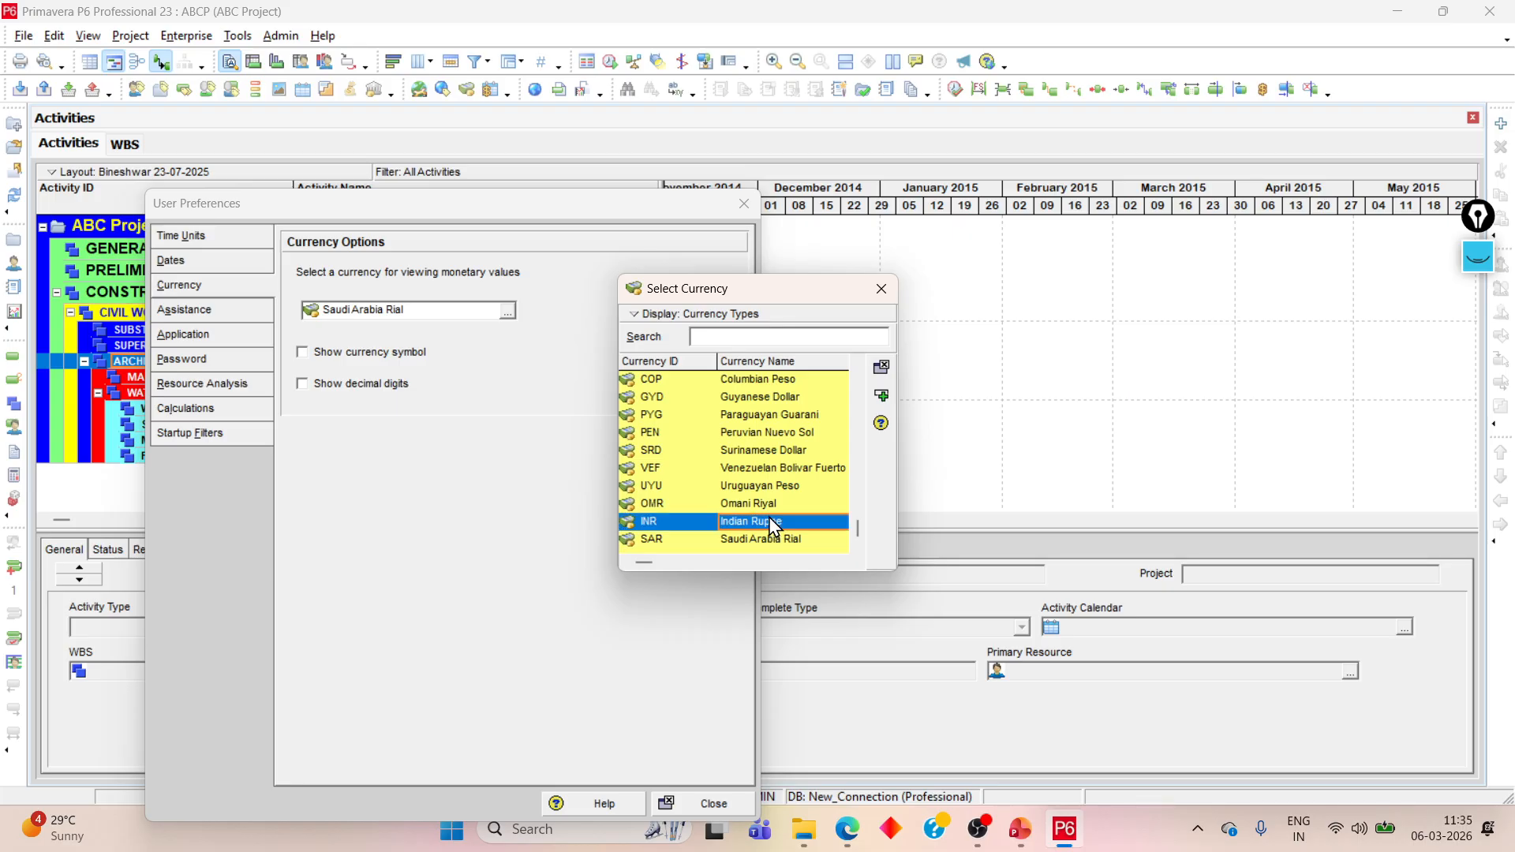
click(881, 396)
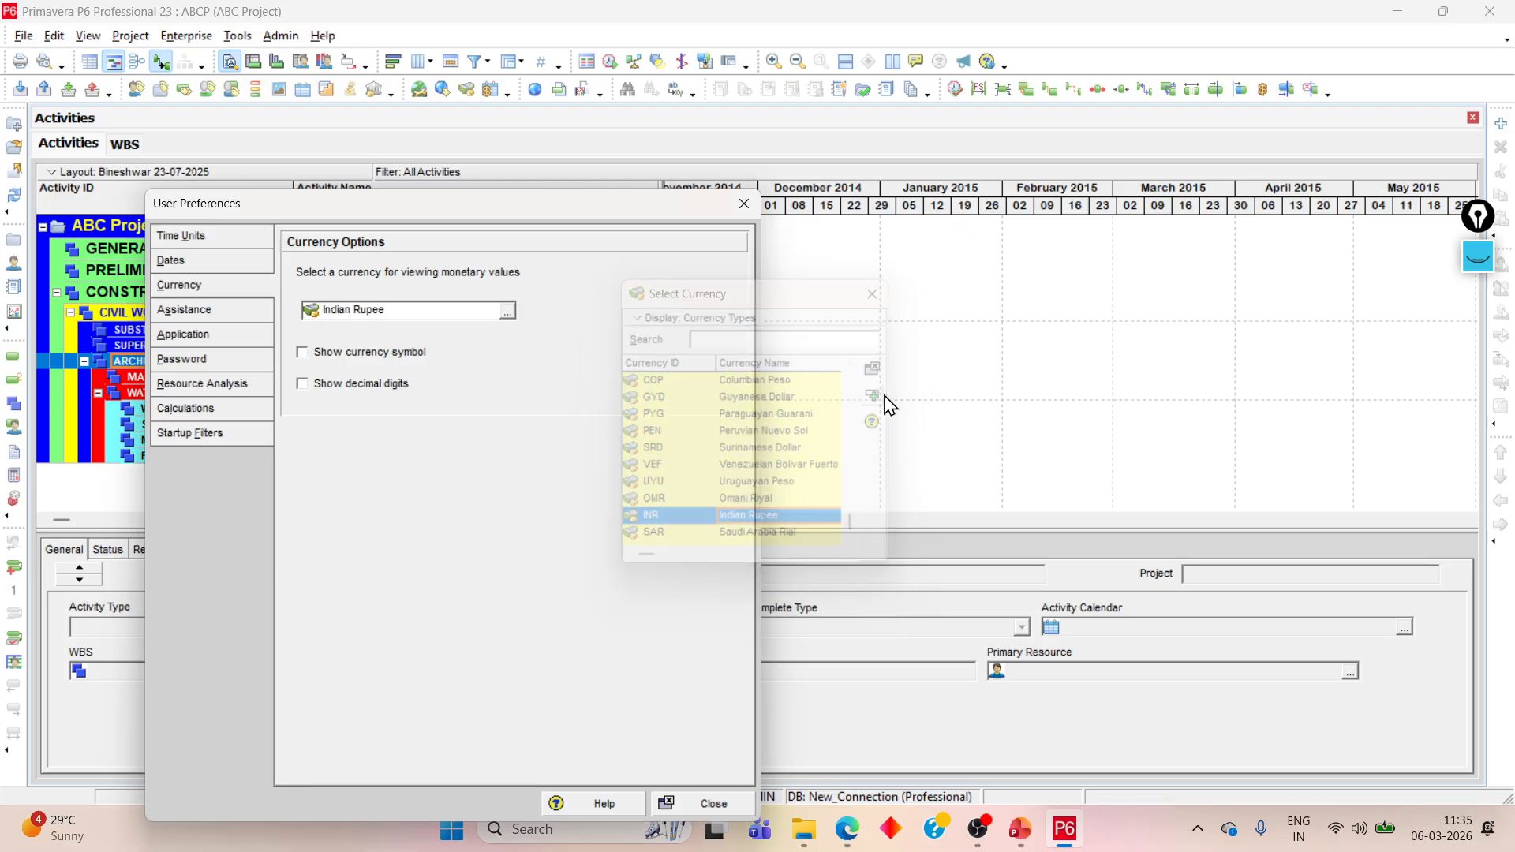
Step: Review the wizard and responsible manager options in the Assistance preferences and close the user preferences
click(206, 321)
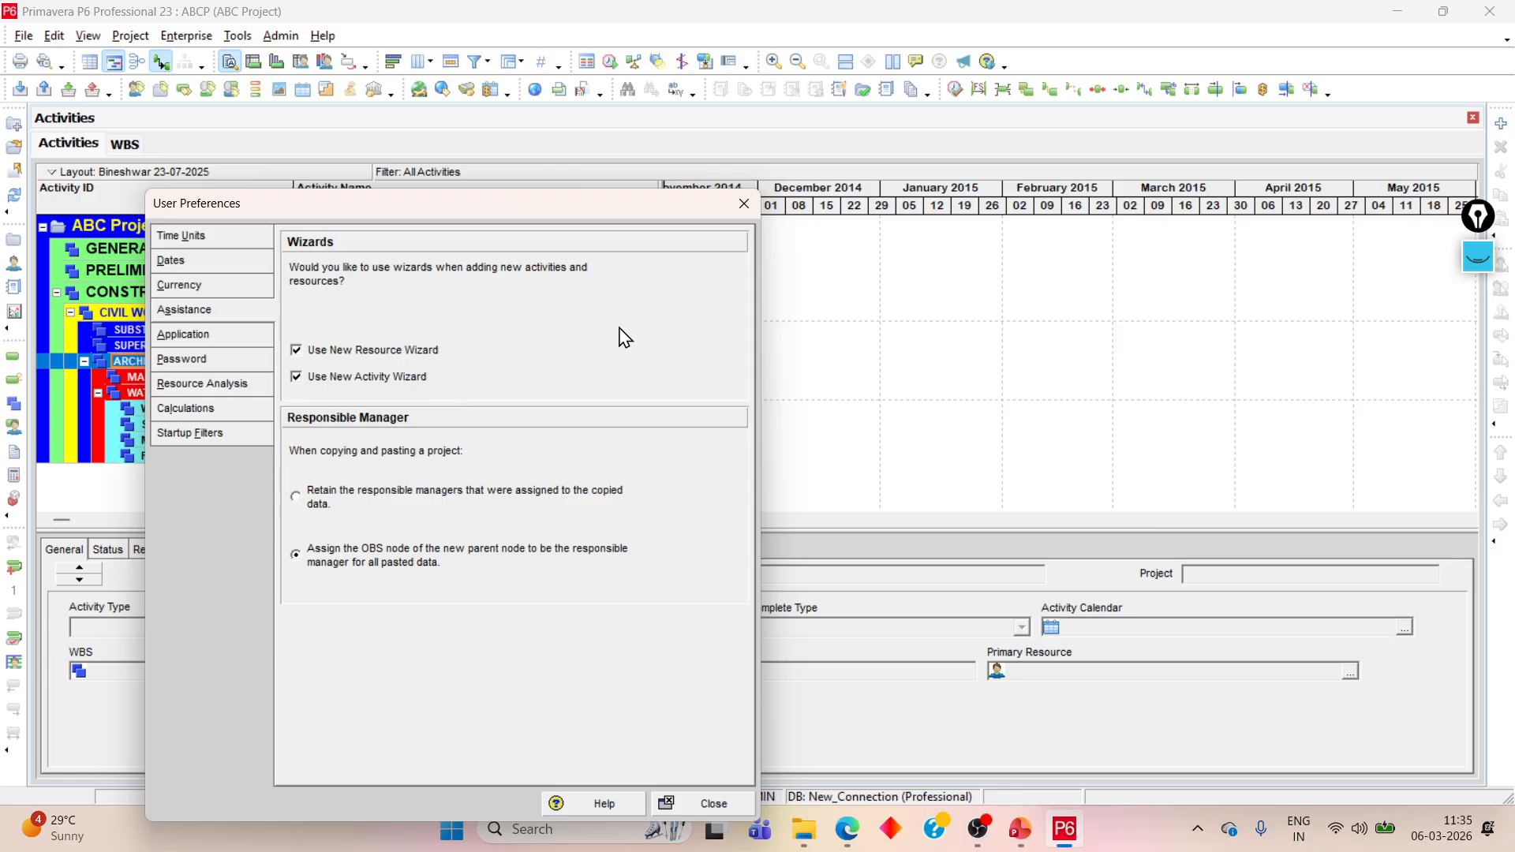
key(Escape)
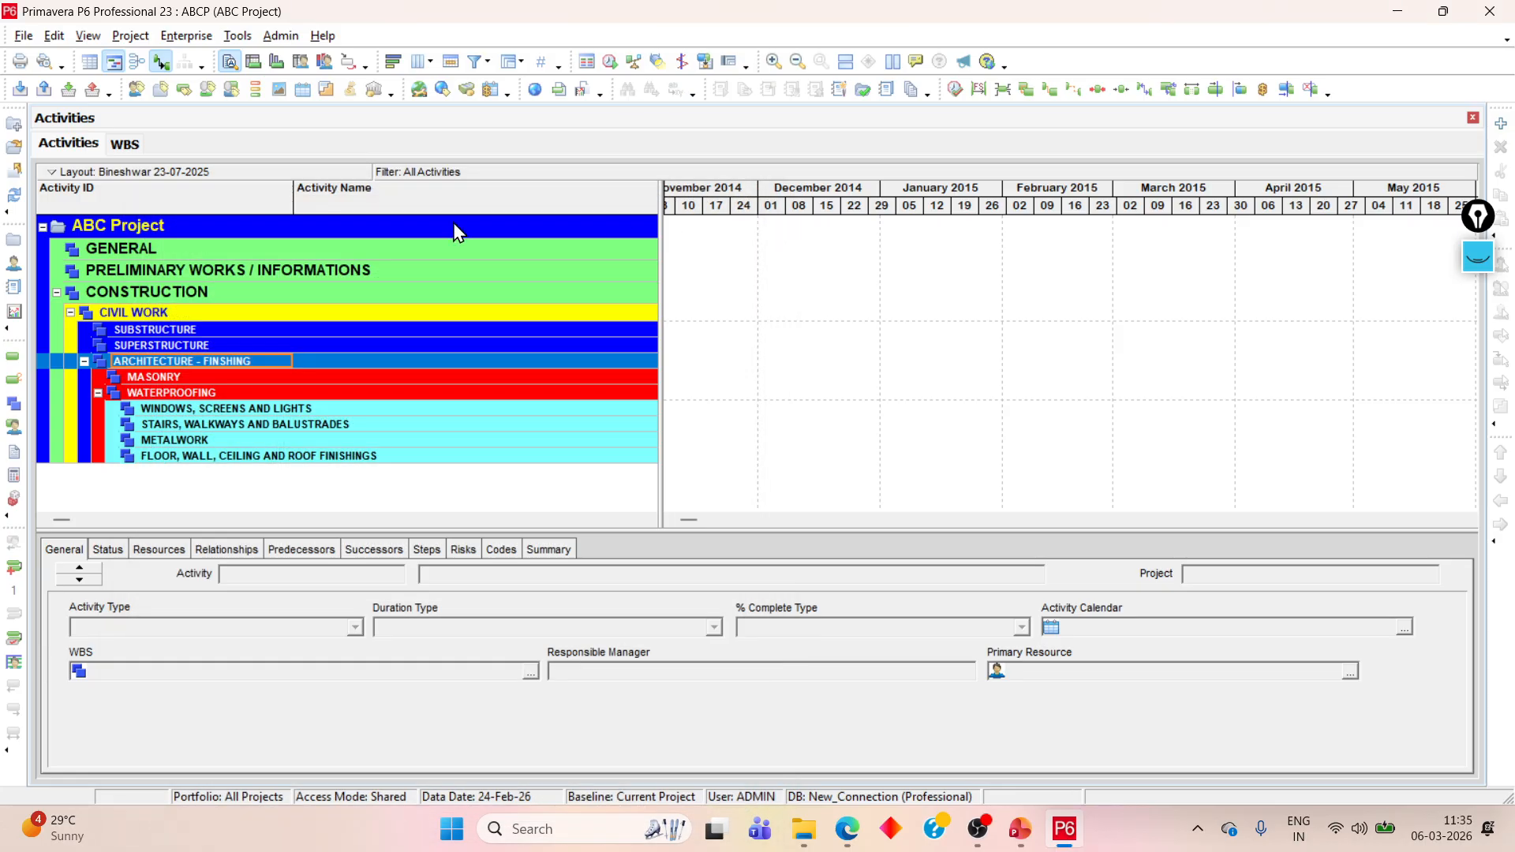
Step: Add a new activity under the GENERAL WBS of ABC Project
click(170, 253)
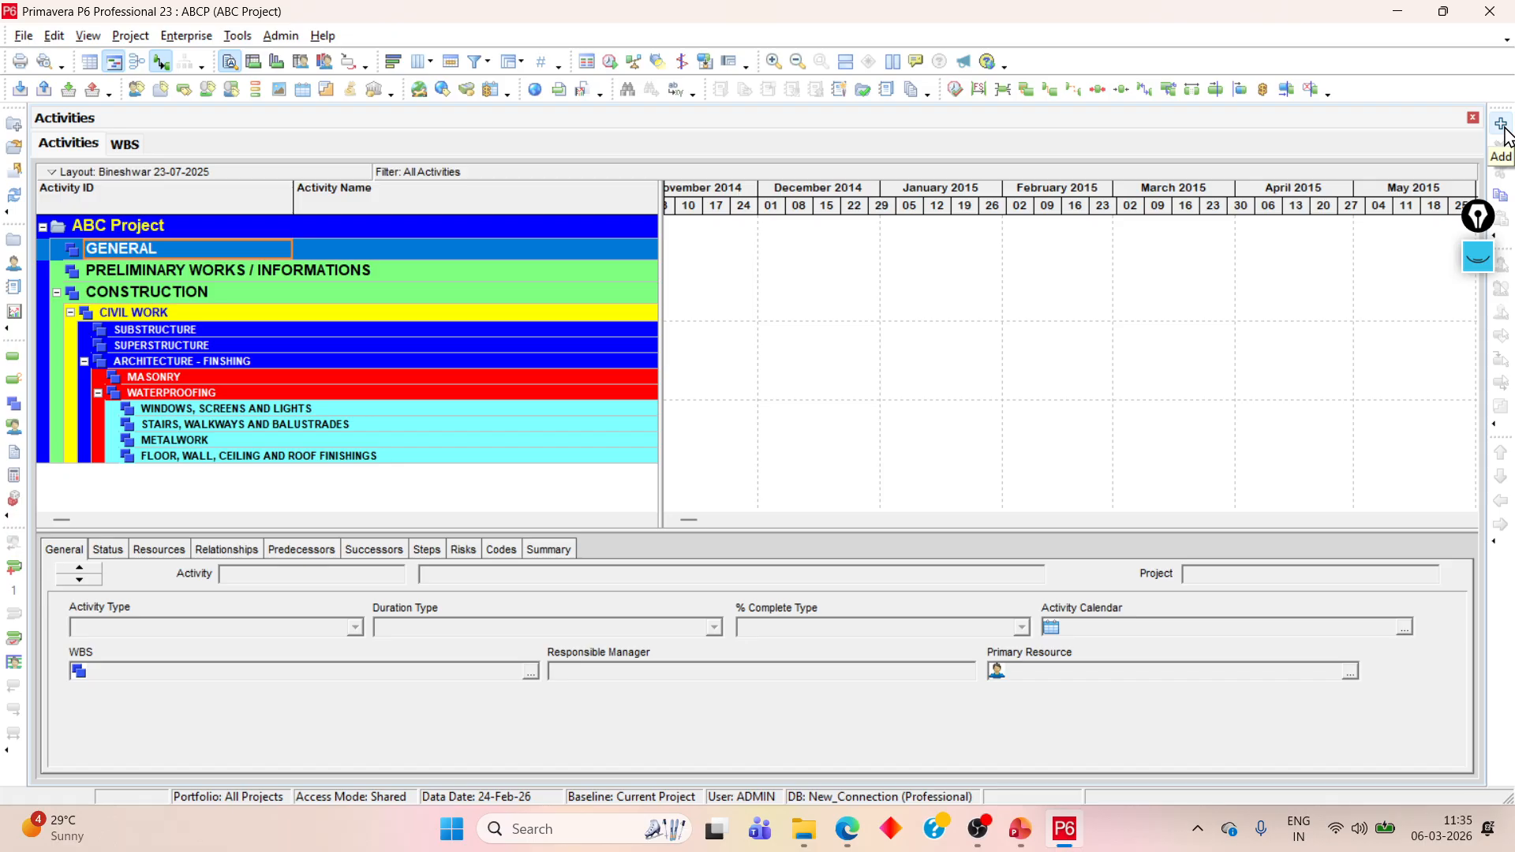
right_click(274, 253)
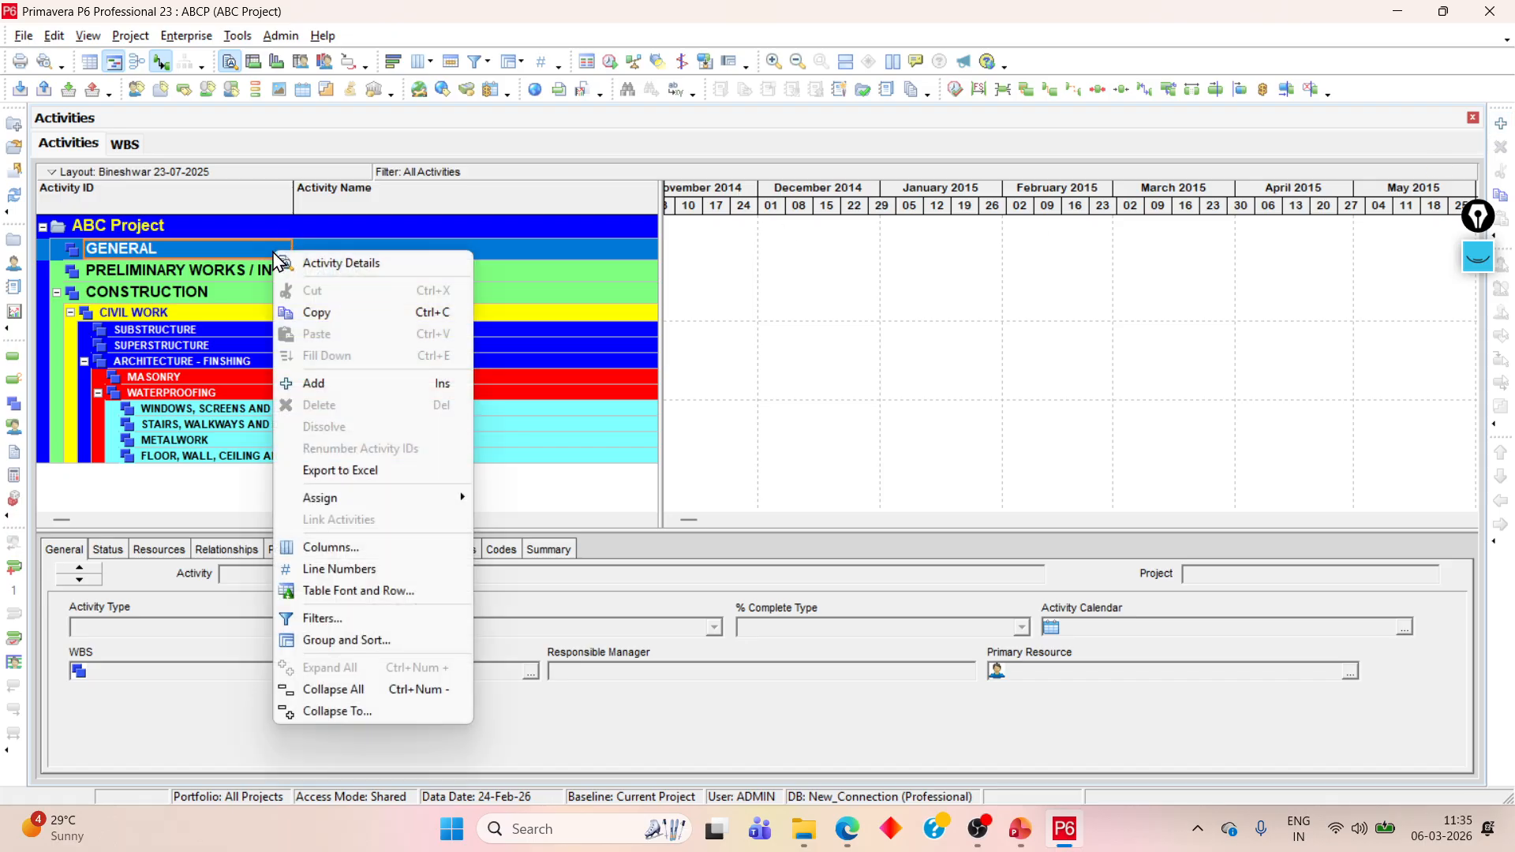
click(311, 384)
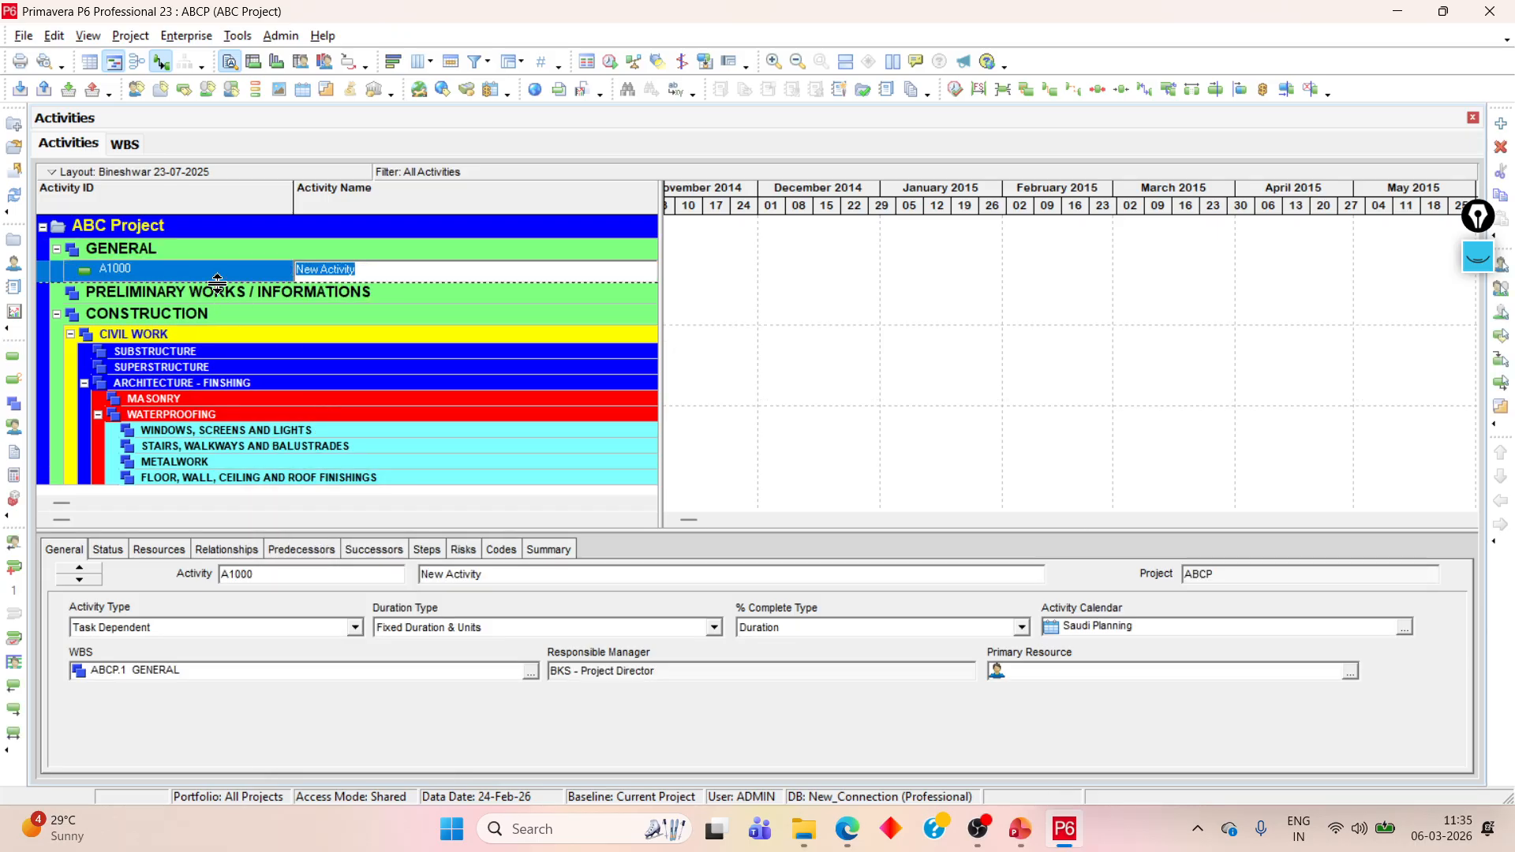
click(225, 272)
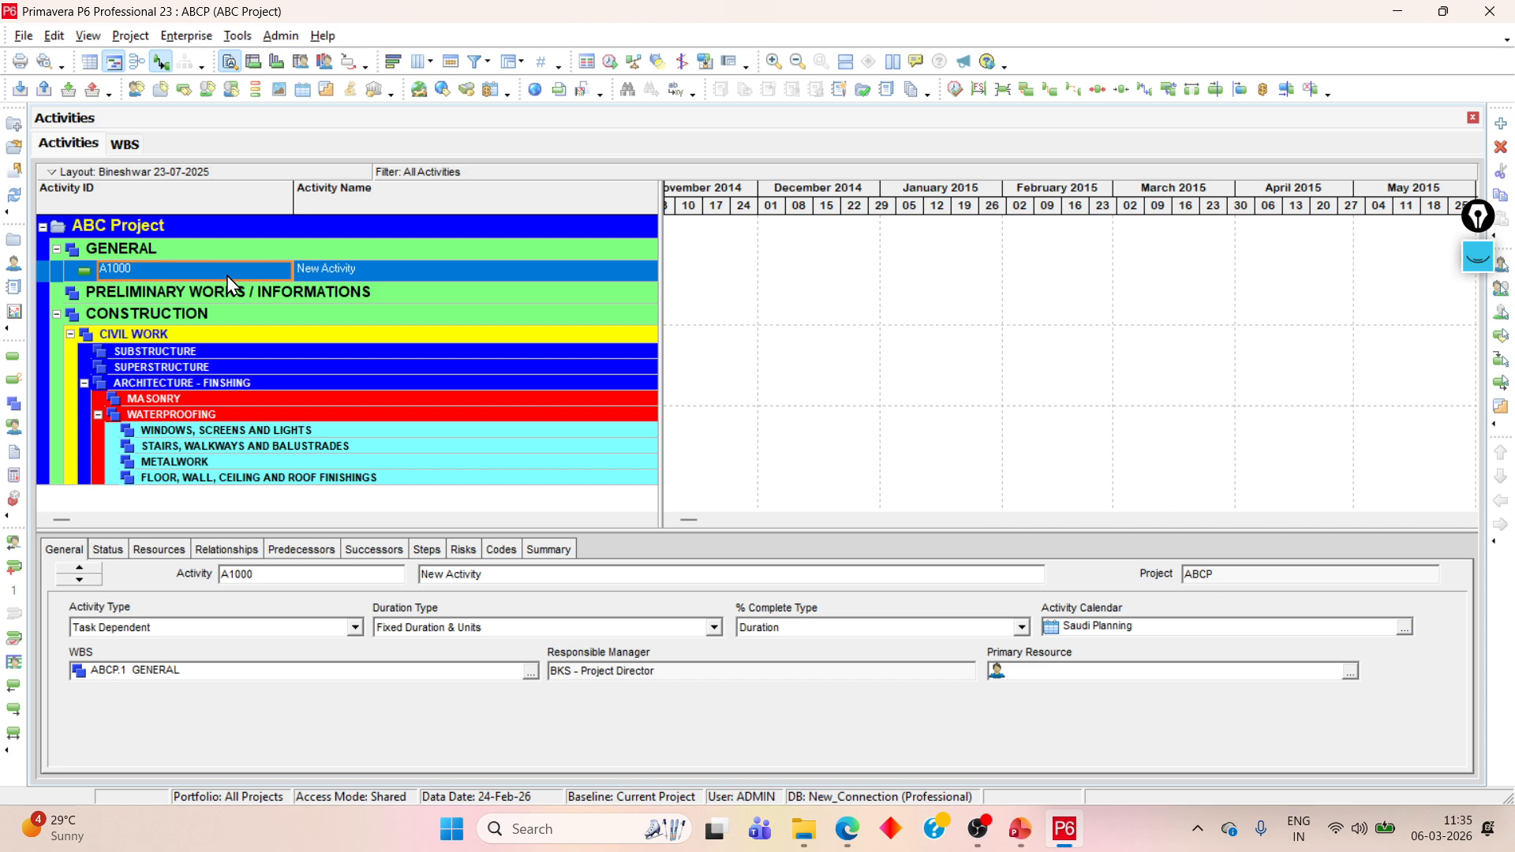
Step: Delete the new activity A1000 under the GENERAL WBS and confirm the deletion
right_click(226, 276)
click(311, 431)
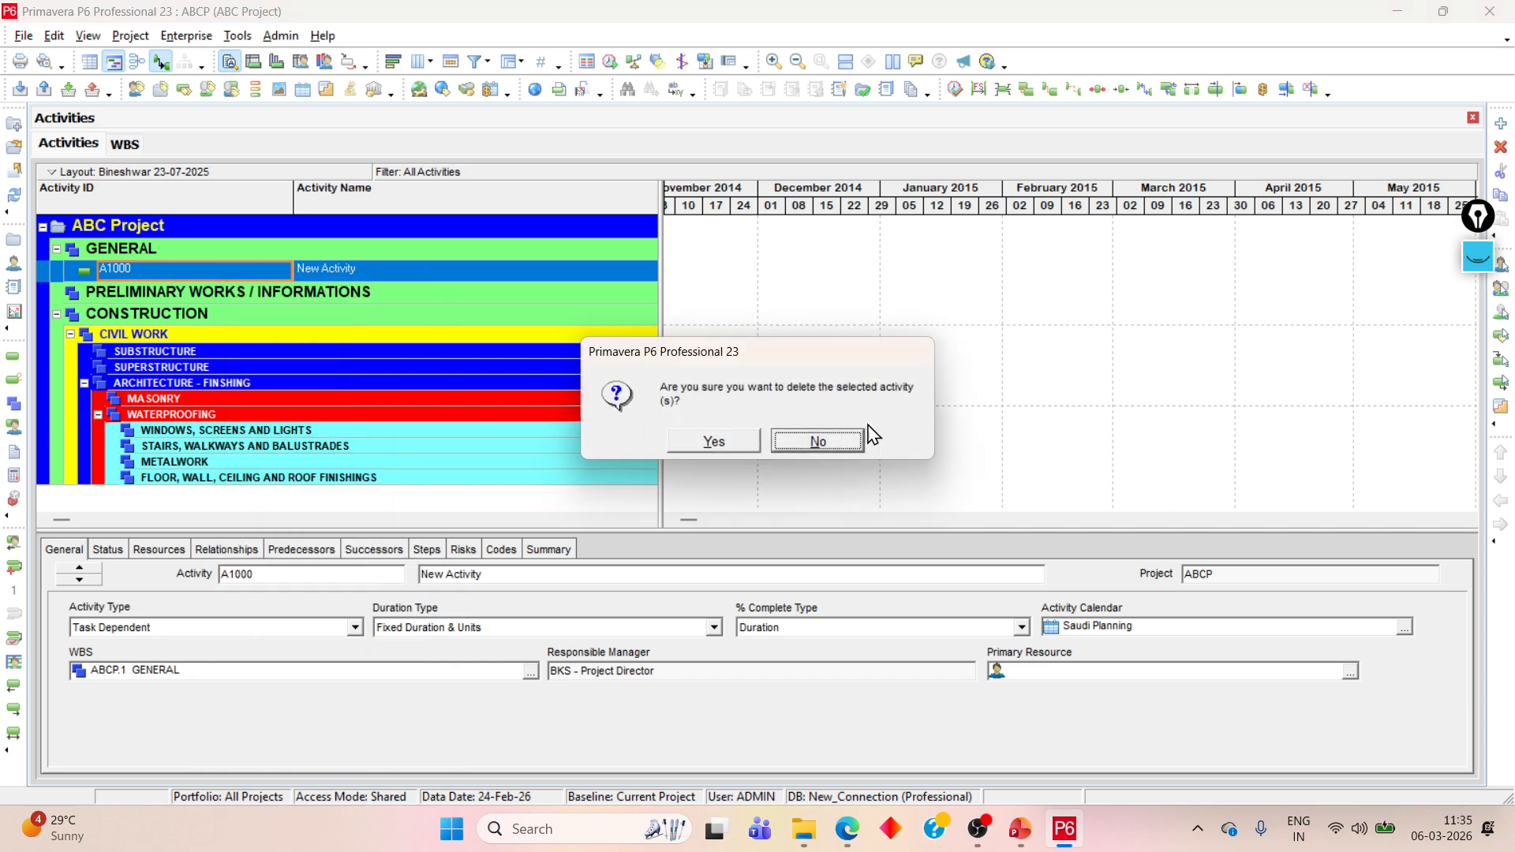
click(740, 444)
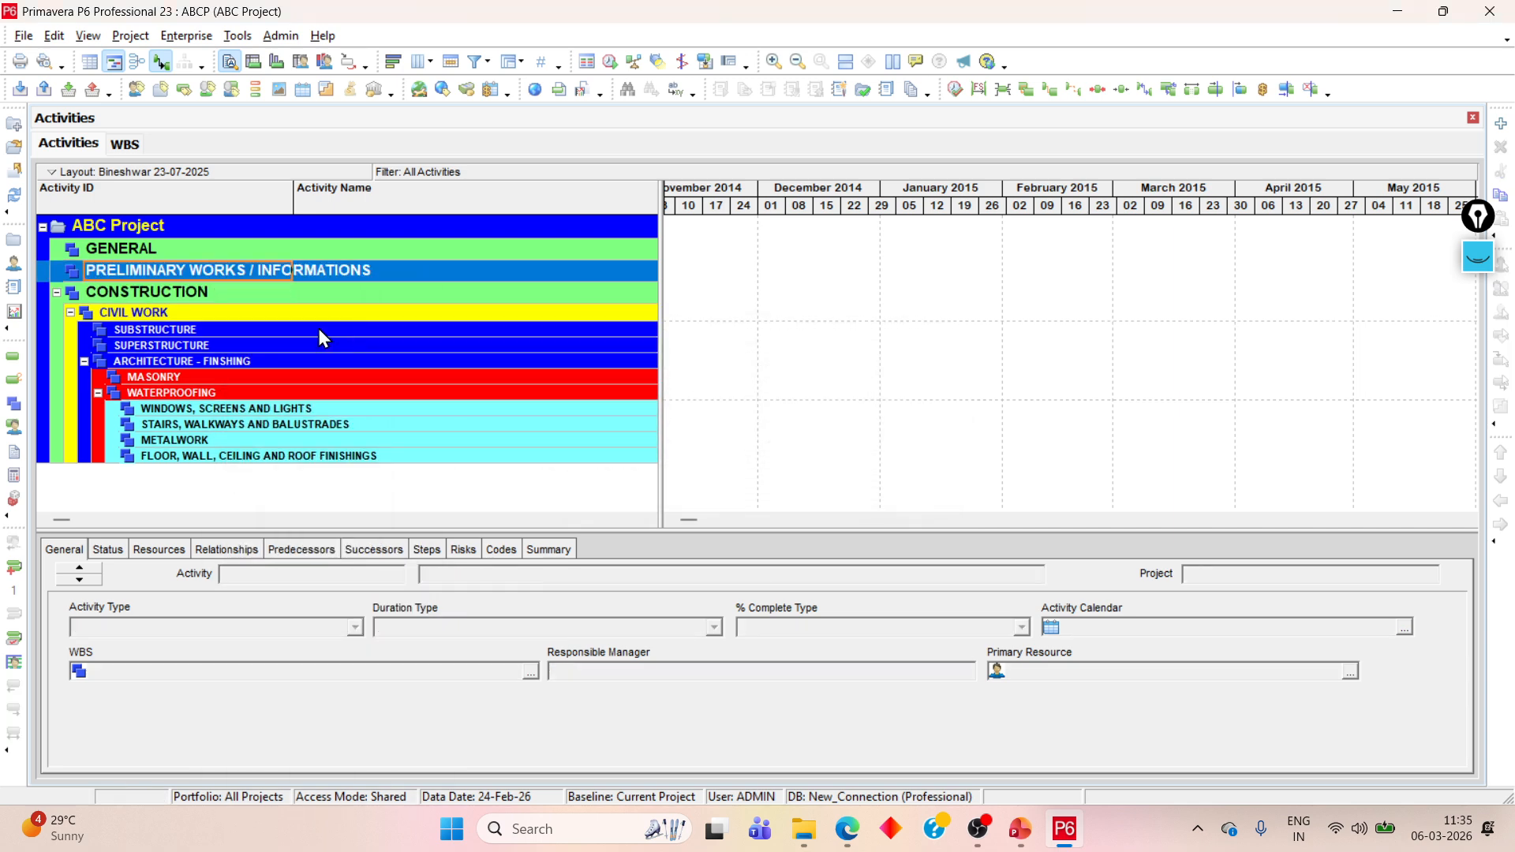
Step: Start a new activity with the New Activity wizard and assign it to the ABCP.1 GENERAL WBS
click(1502, 120)
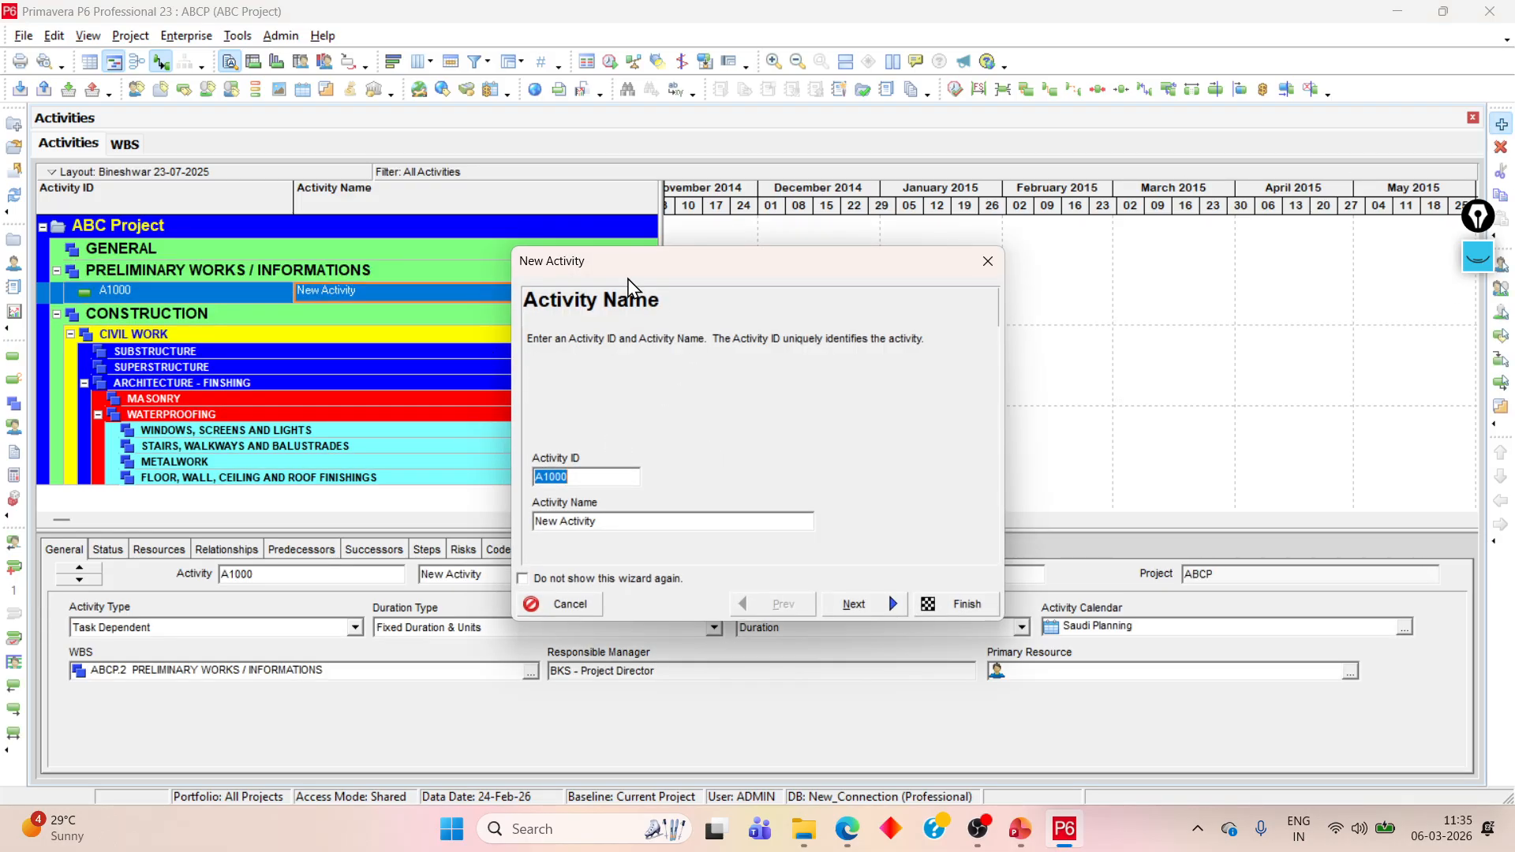
drag(554, 261, 439, 203)
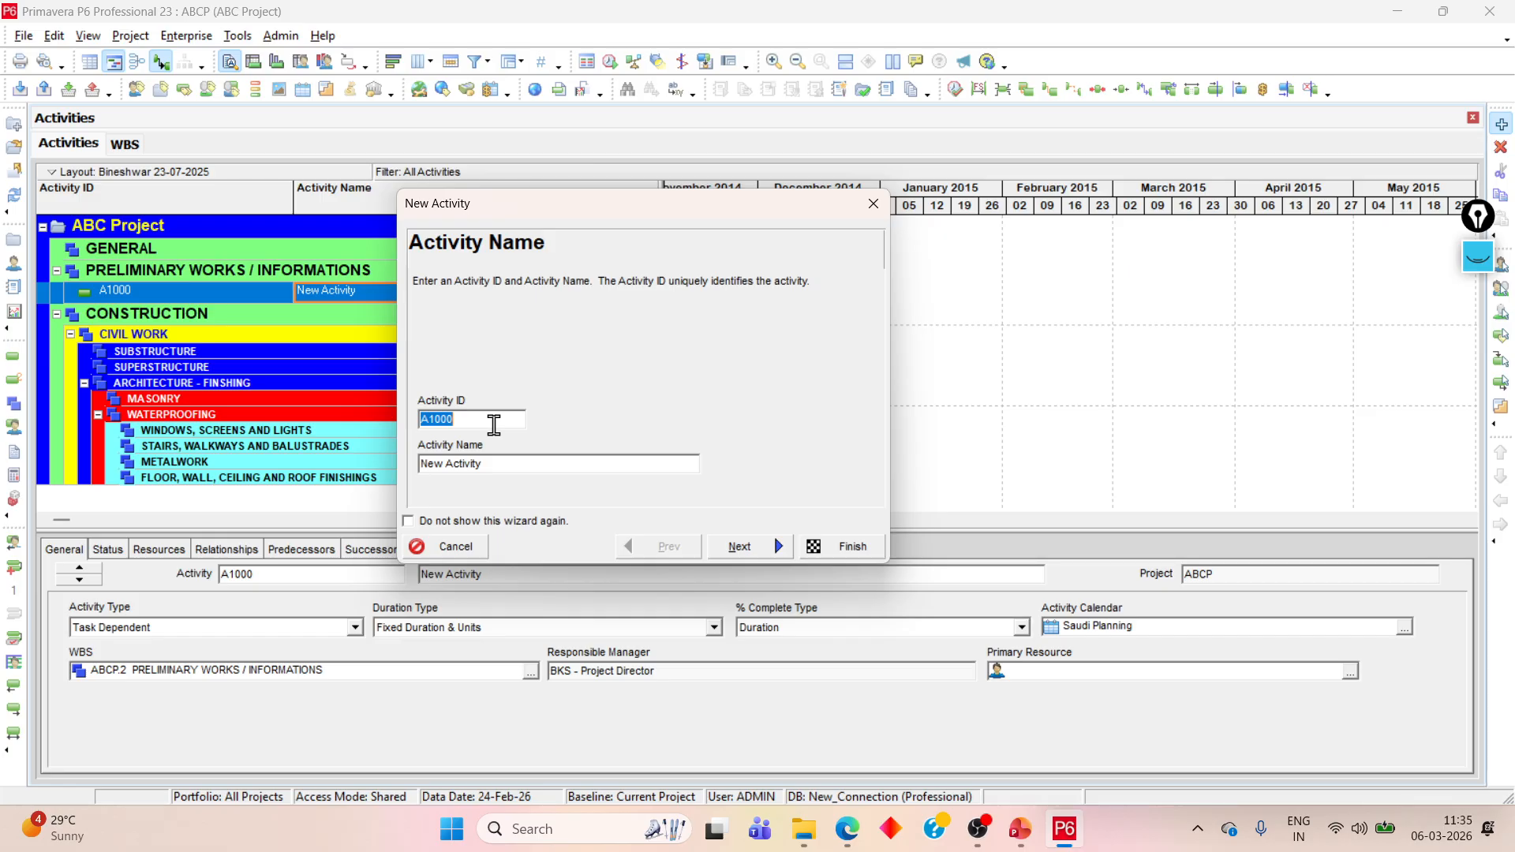
click(494, 425)
drag(505, 467, 394, 465)
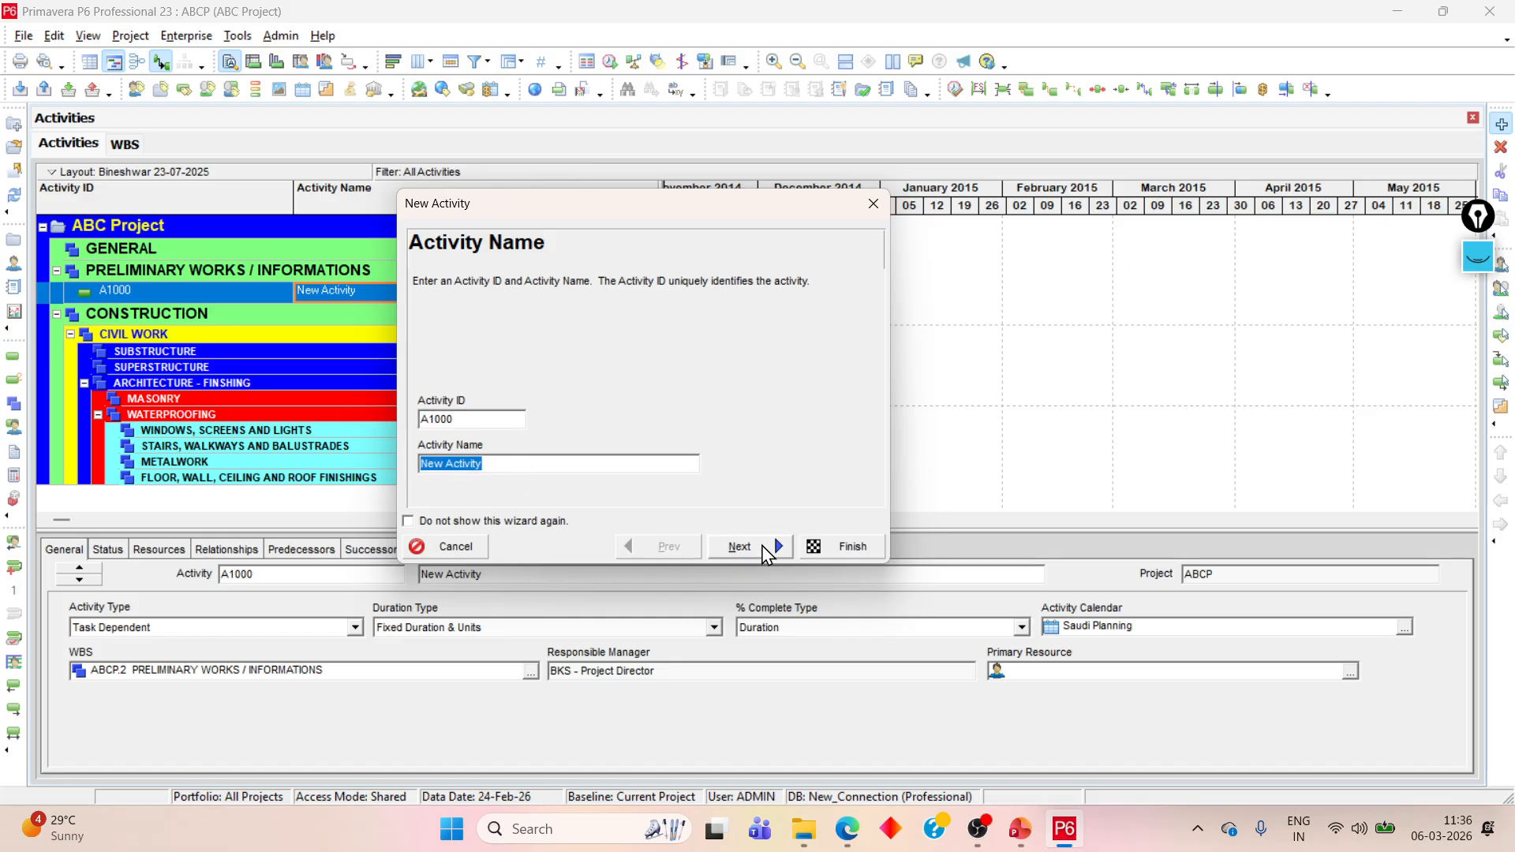
click(765, 546)
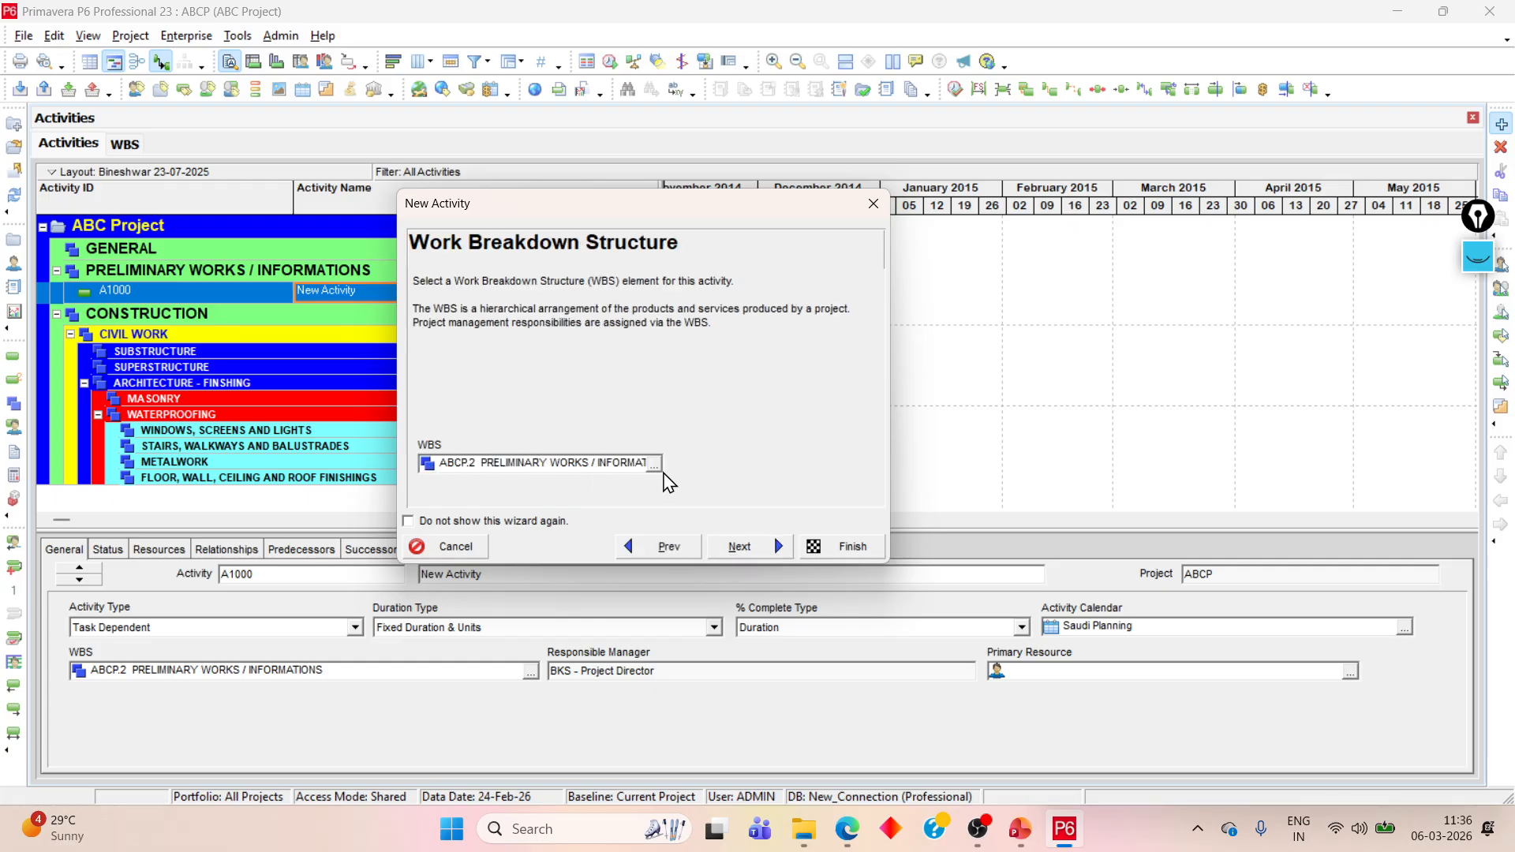
click(658, 466)
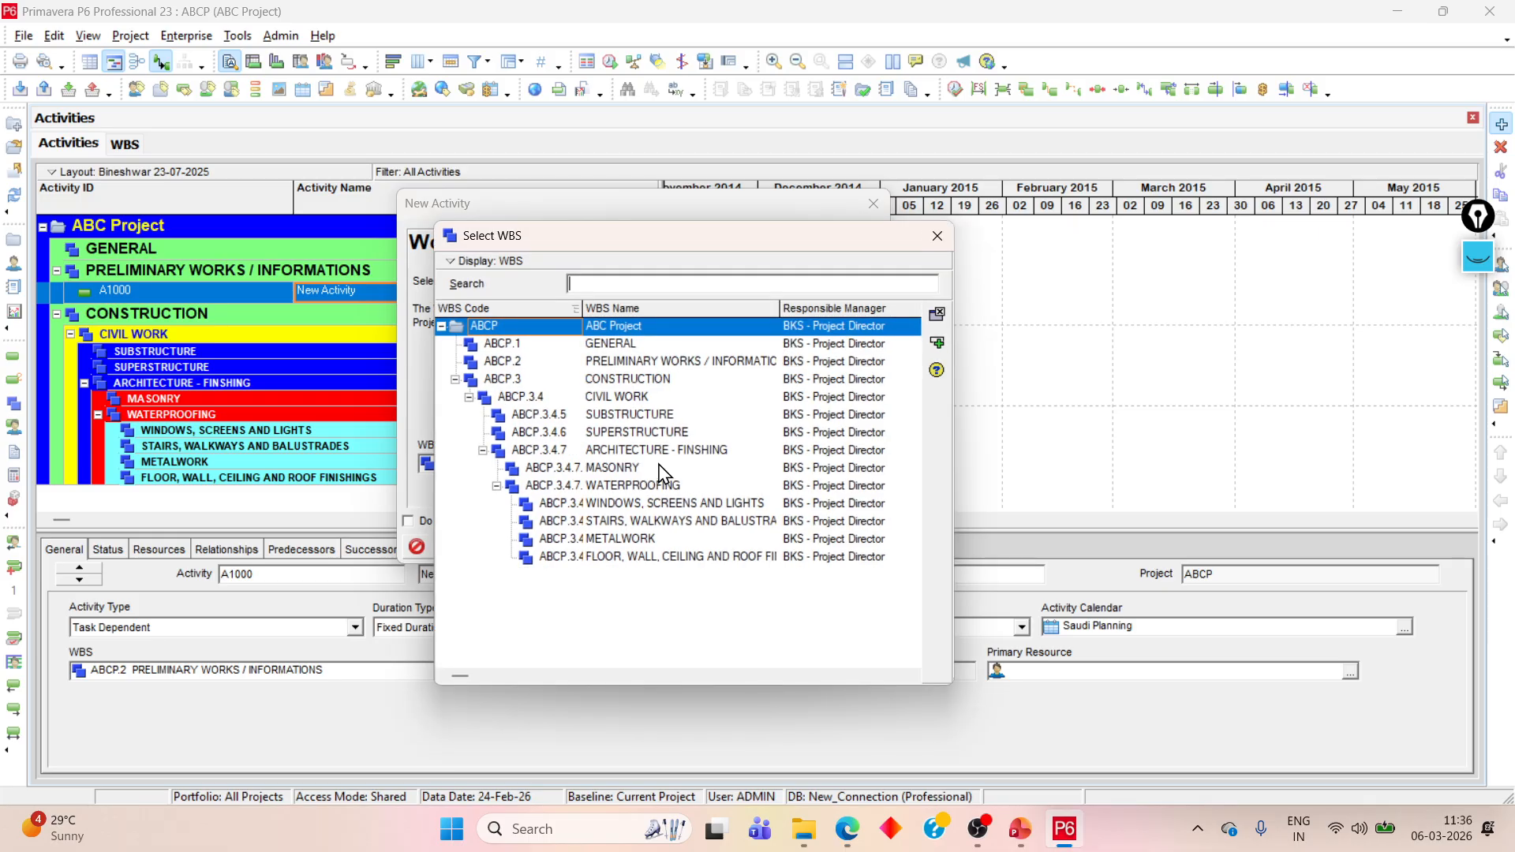
click(627, 345)
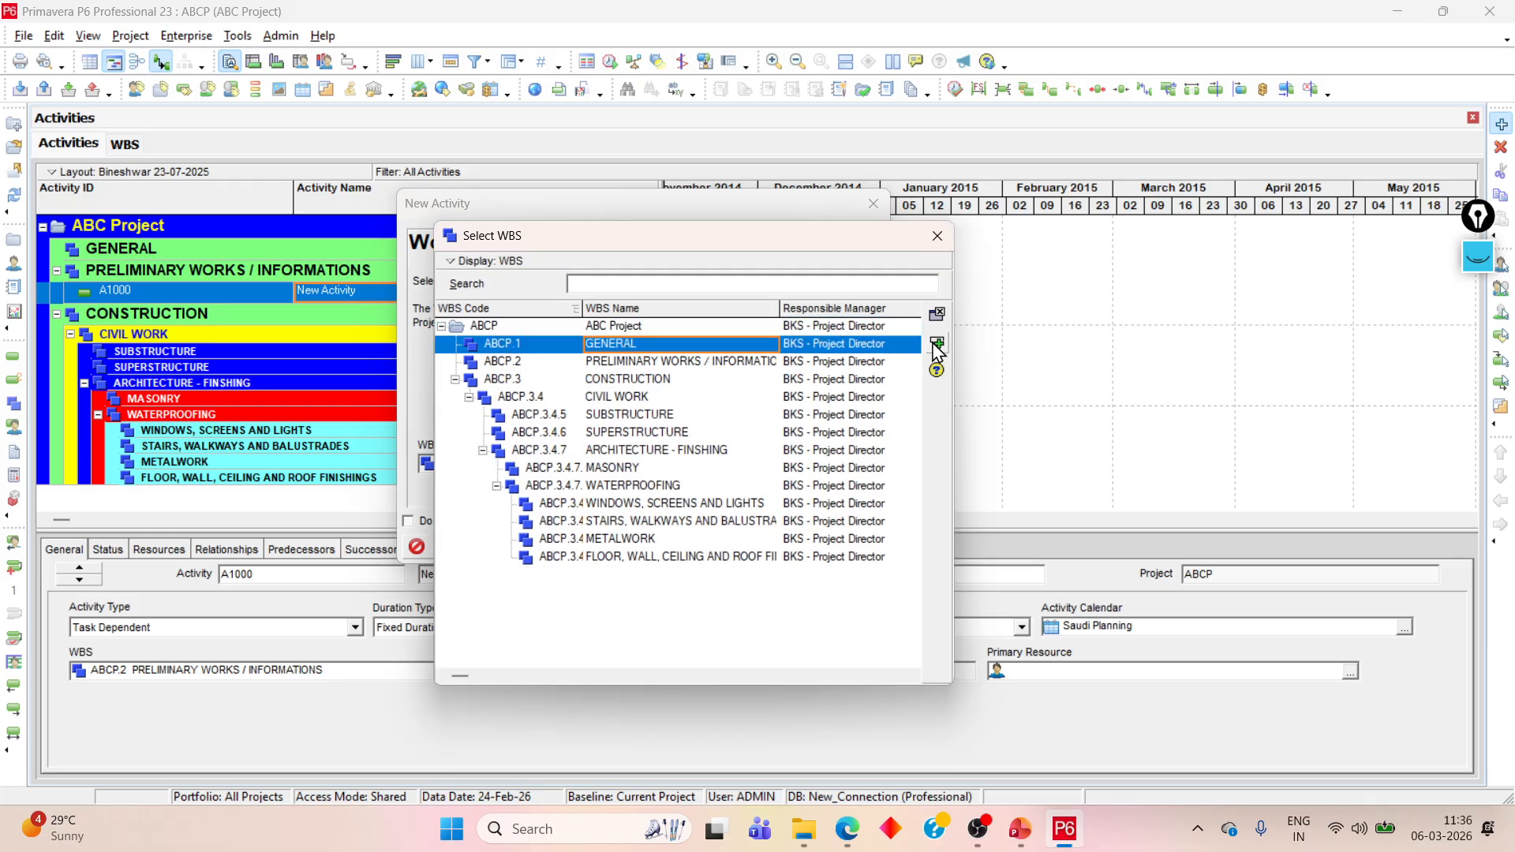
click(936, 344)
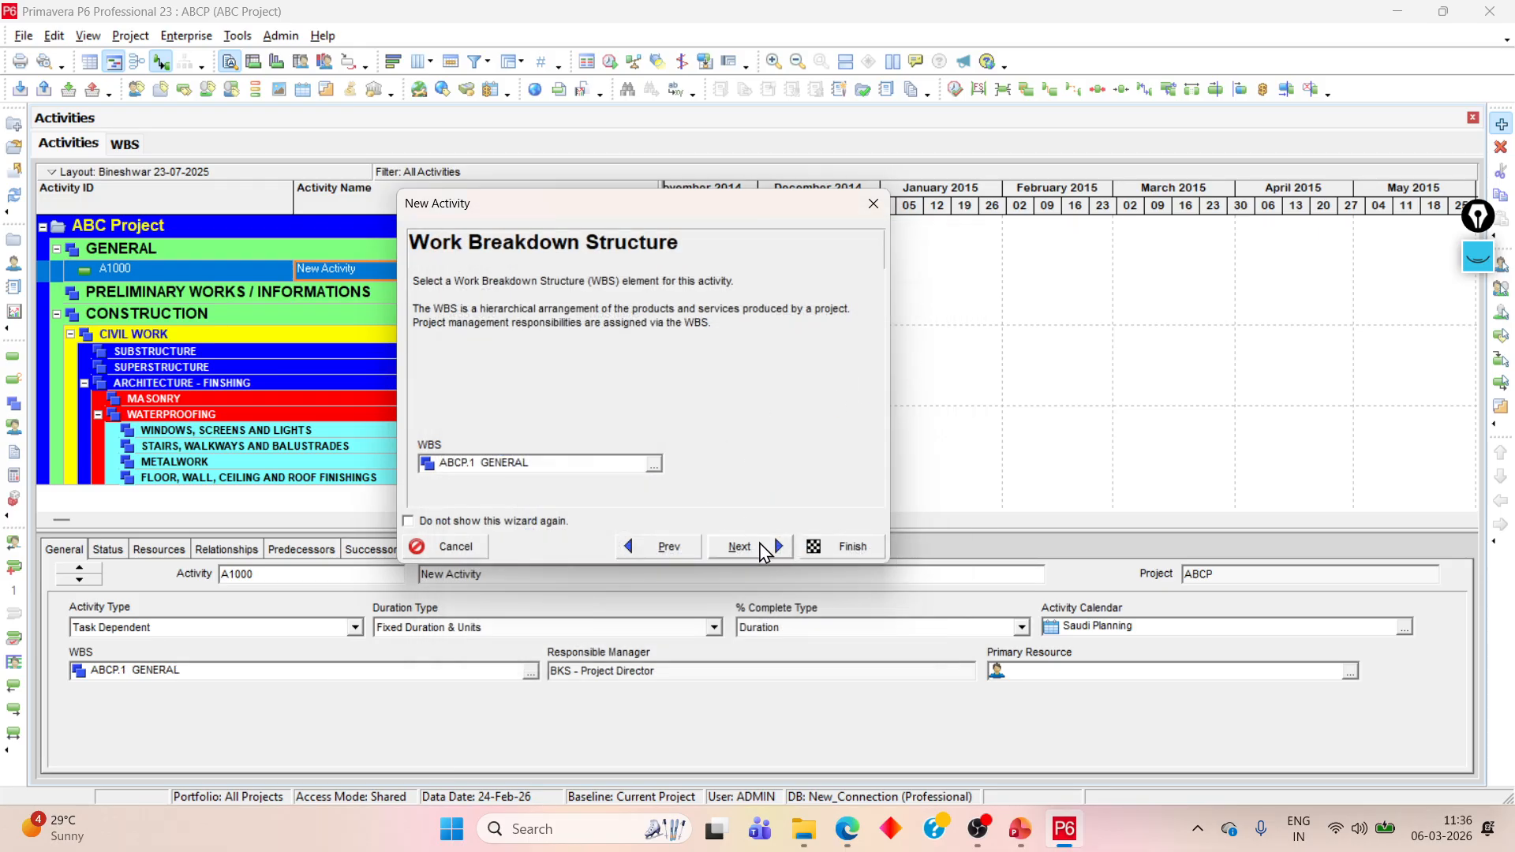
Step: Go through the remaining wizard pages, keeping the Task Dependent type and default values, and finish creating the activity
click(746, 546)
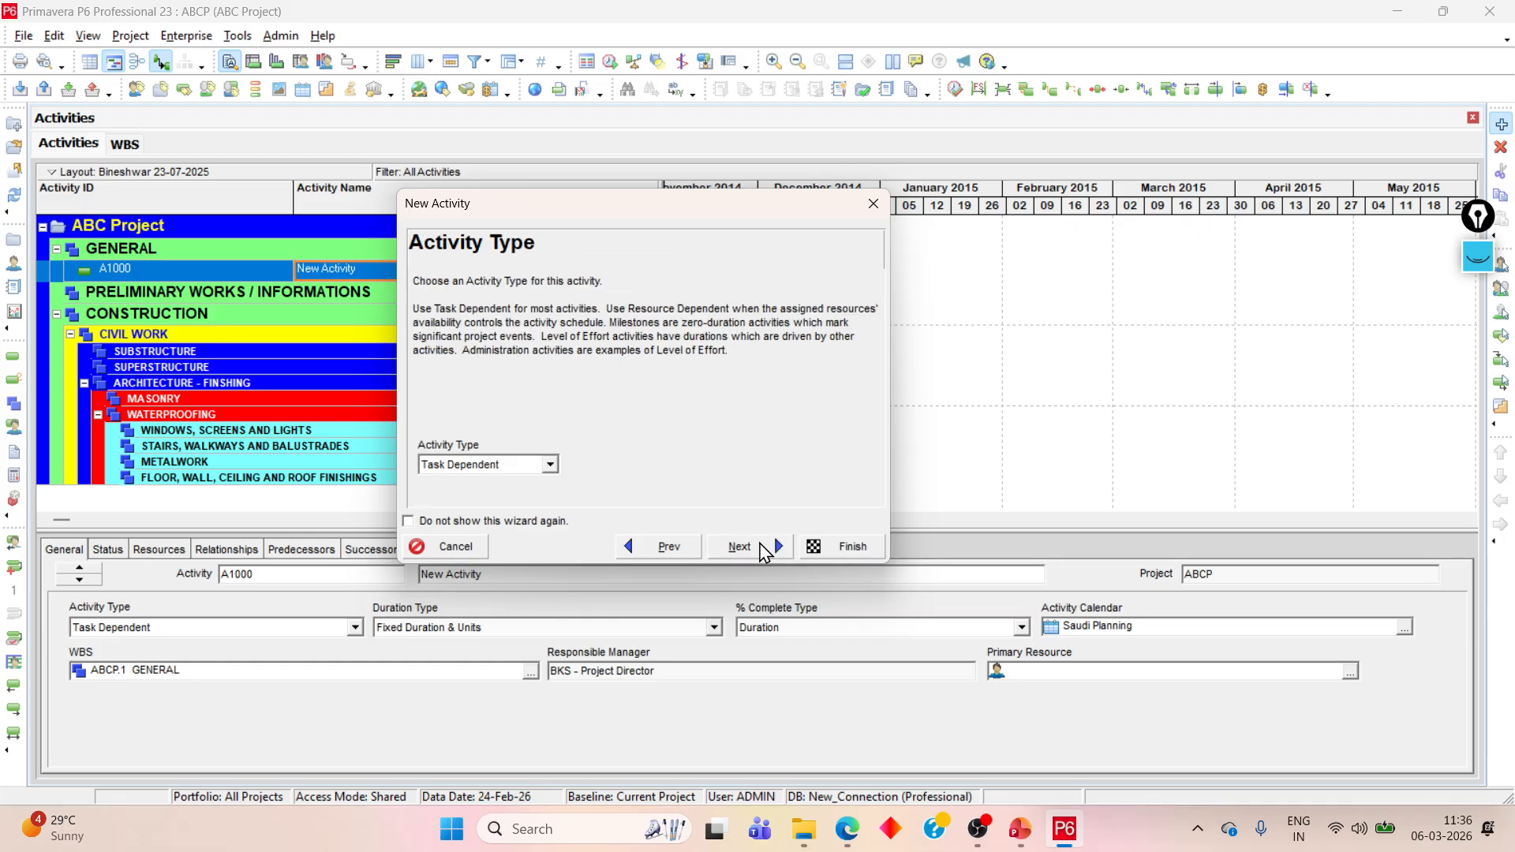
click(764, 553)
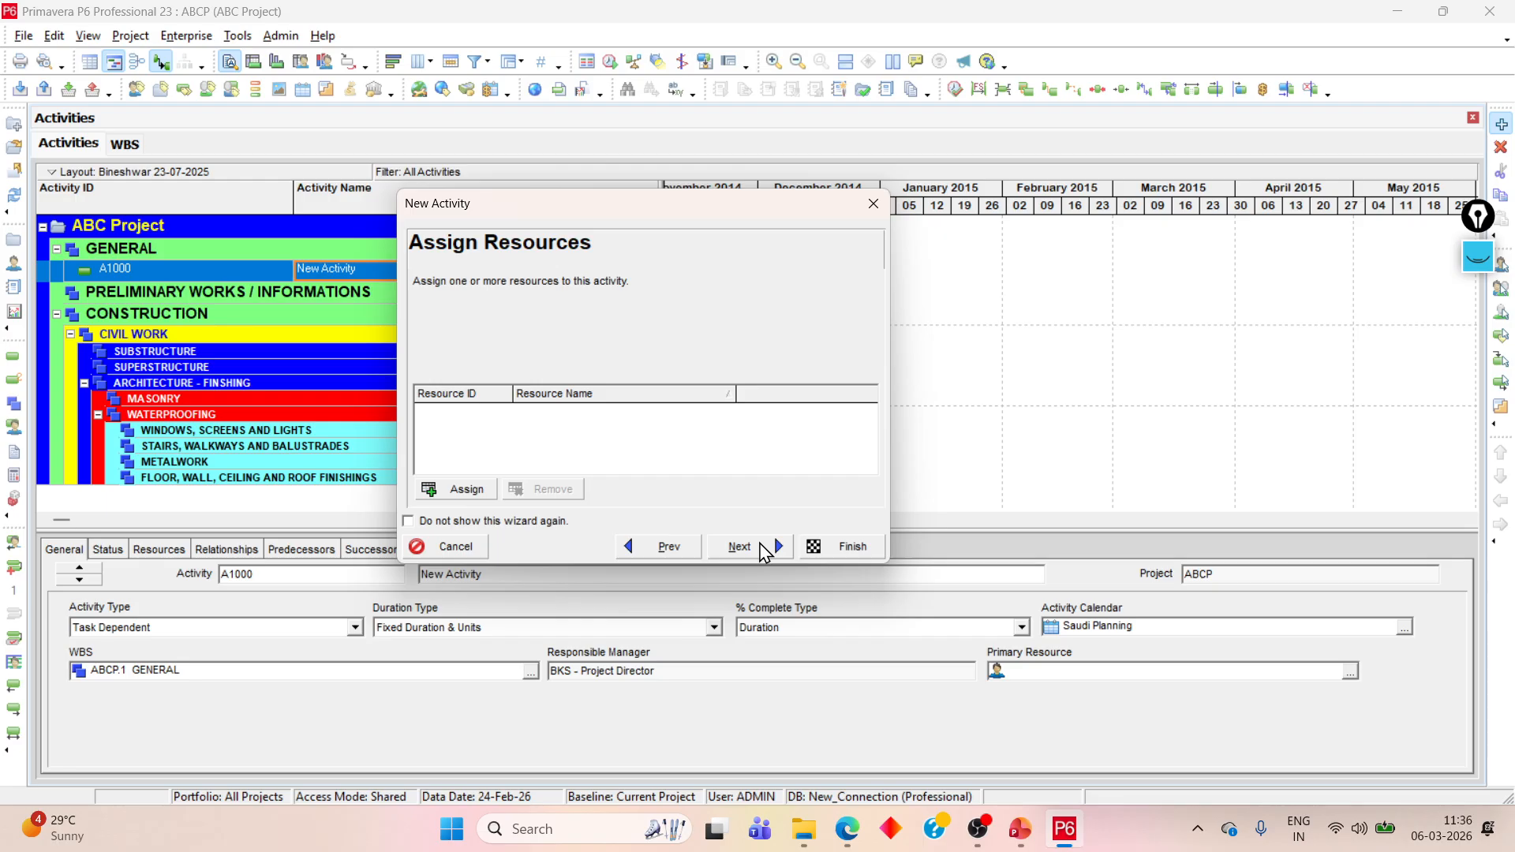
click(764, 553)
click(764, 553)
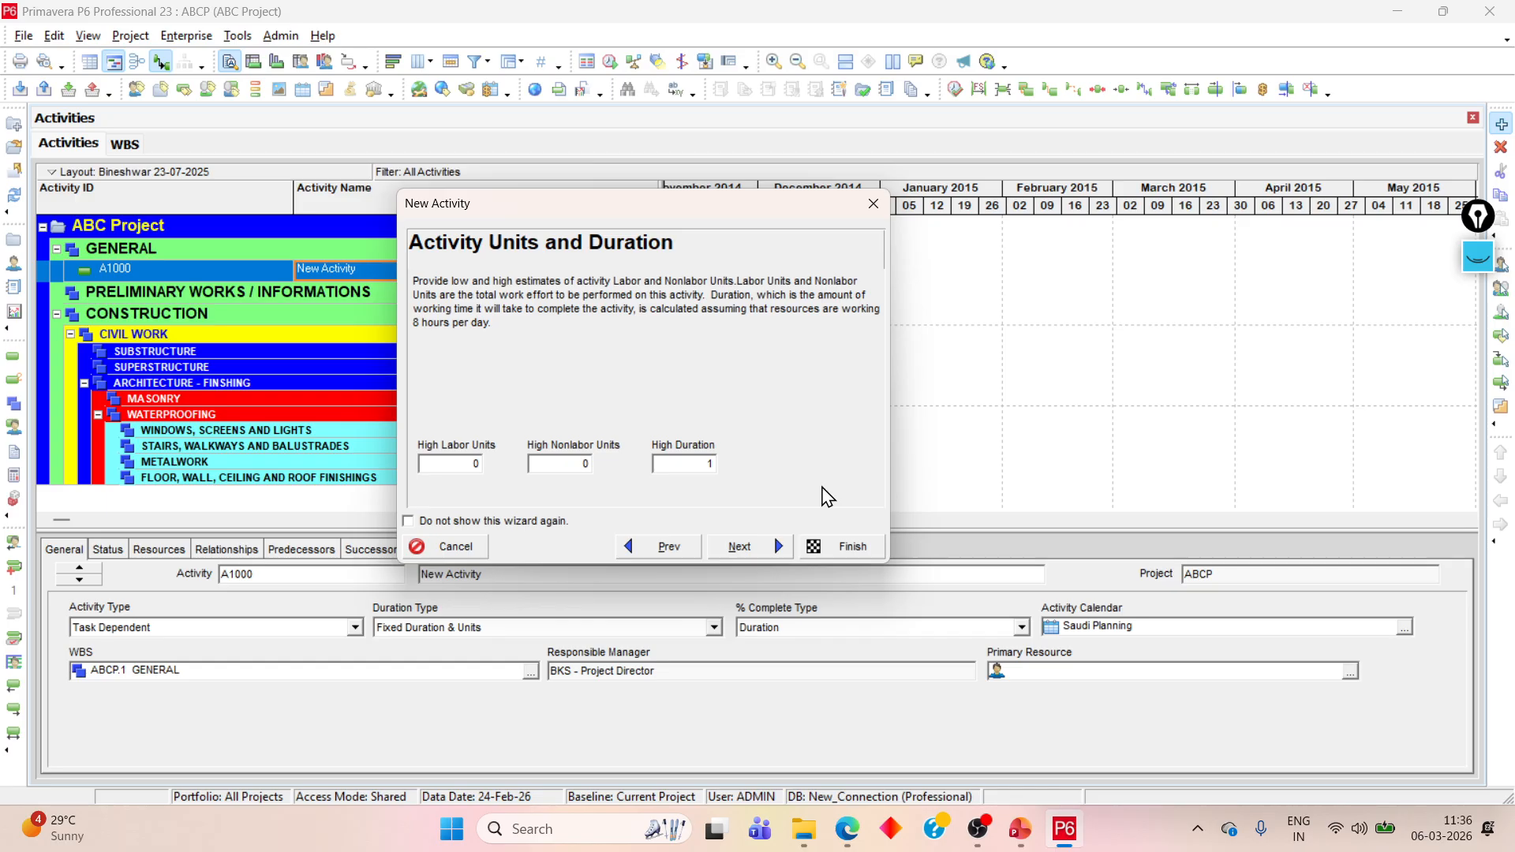
click(853, 545)
Step: Delete the activity just created with the wizard under GENERAL
right_click(368, 270)
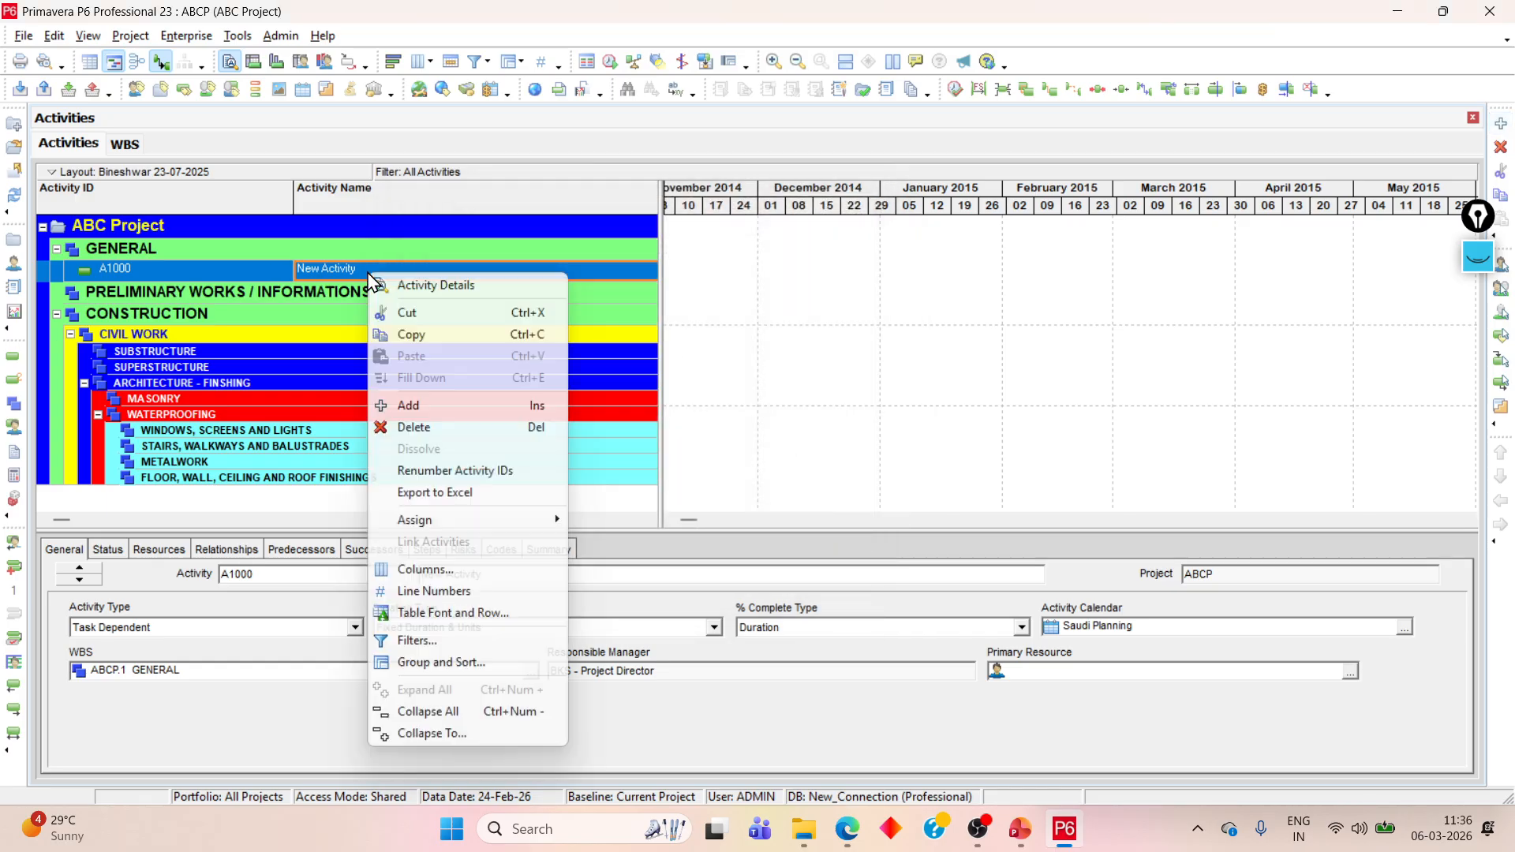
click(444, 428)
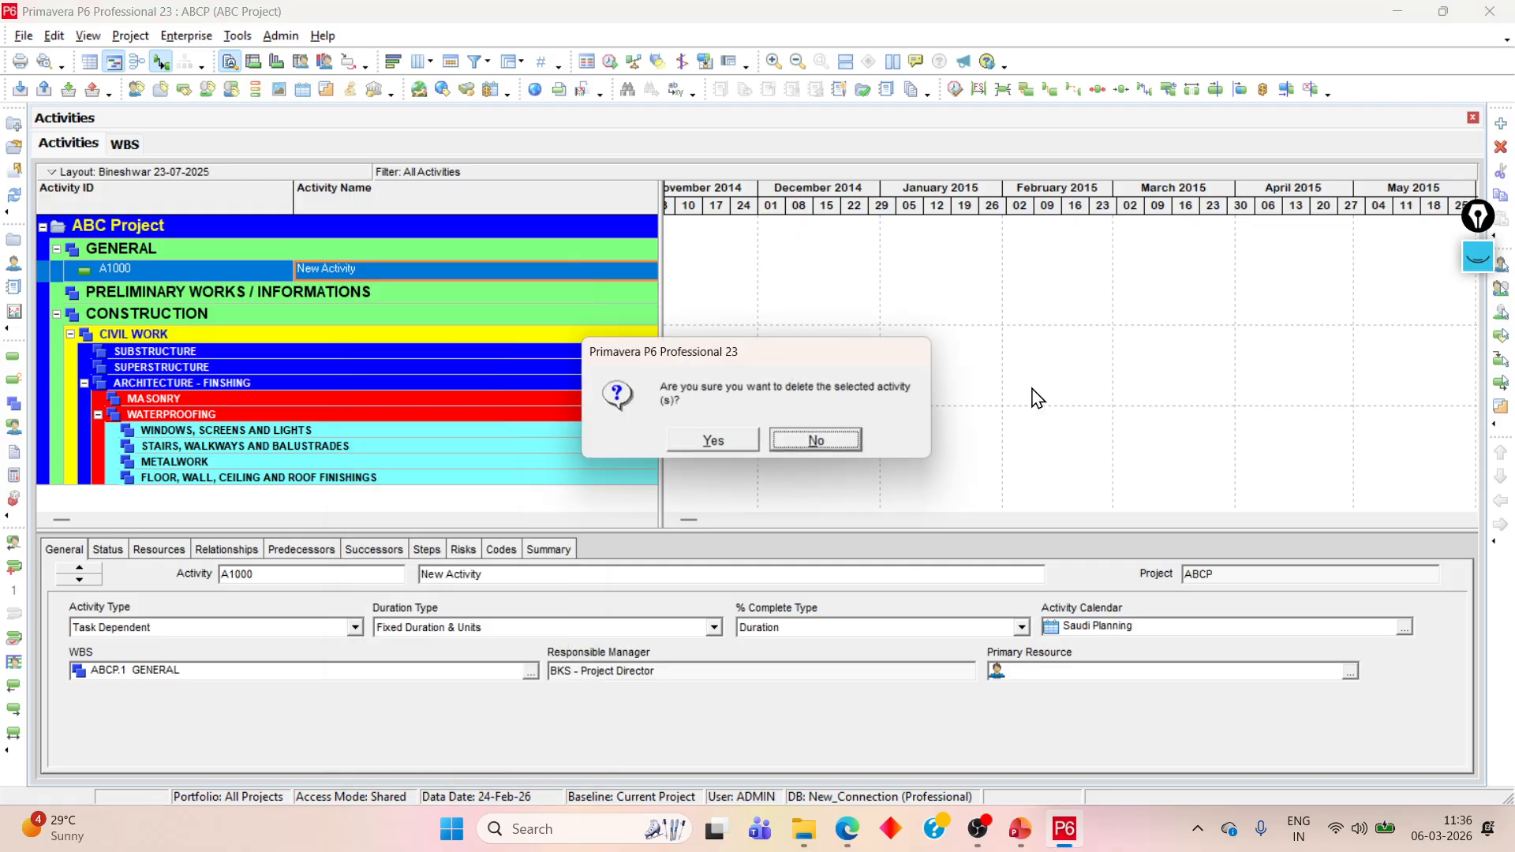
click(726, 440)
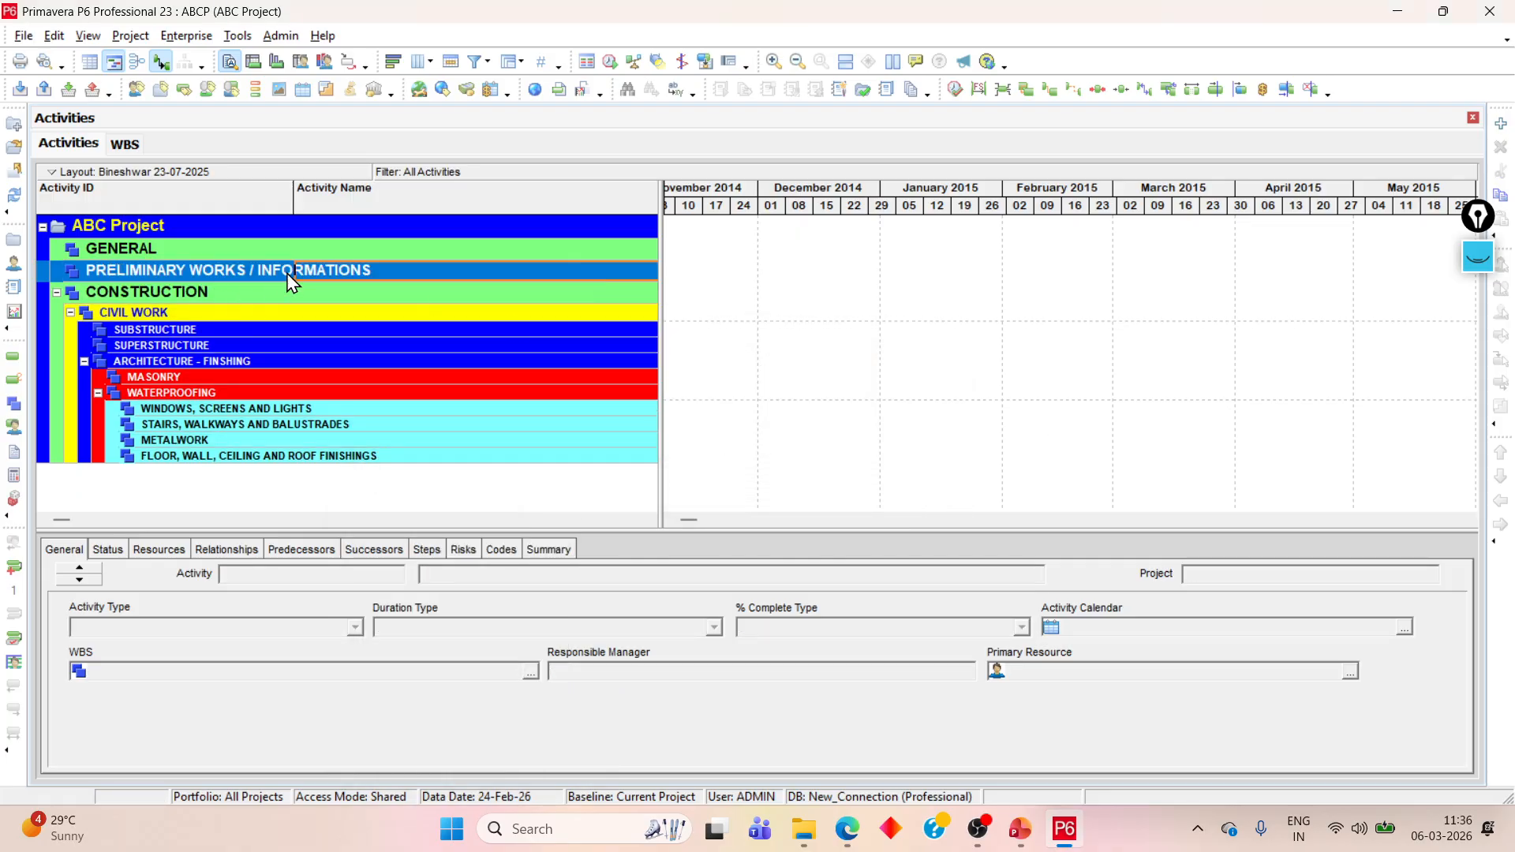
Step: Turn off the New Resource Wizard and New Activity Wizard in the Assistance user preferences and close the preferences
click(54, 35)
click(71, 60)
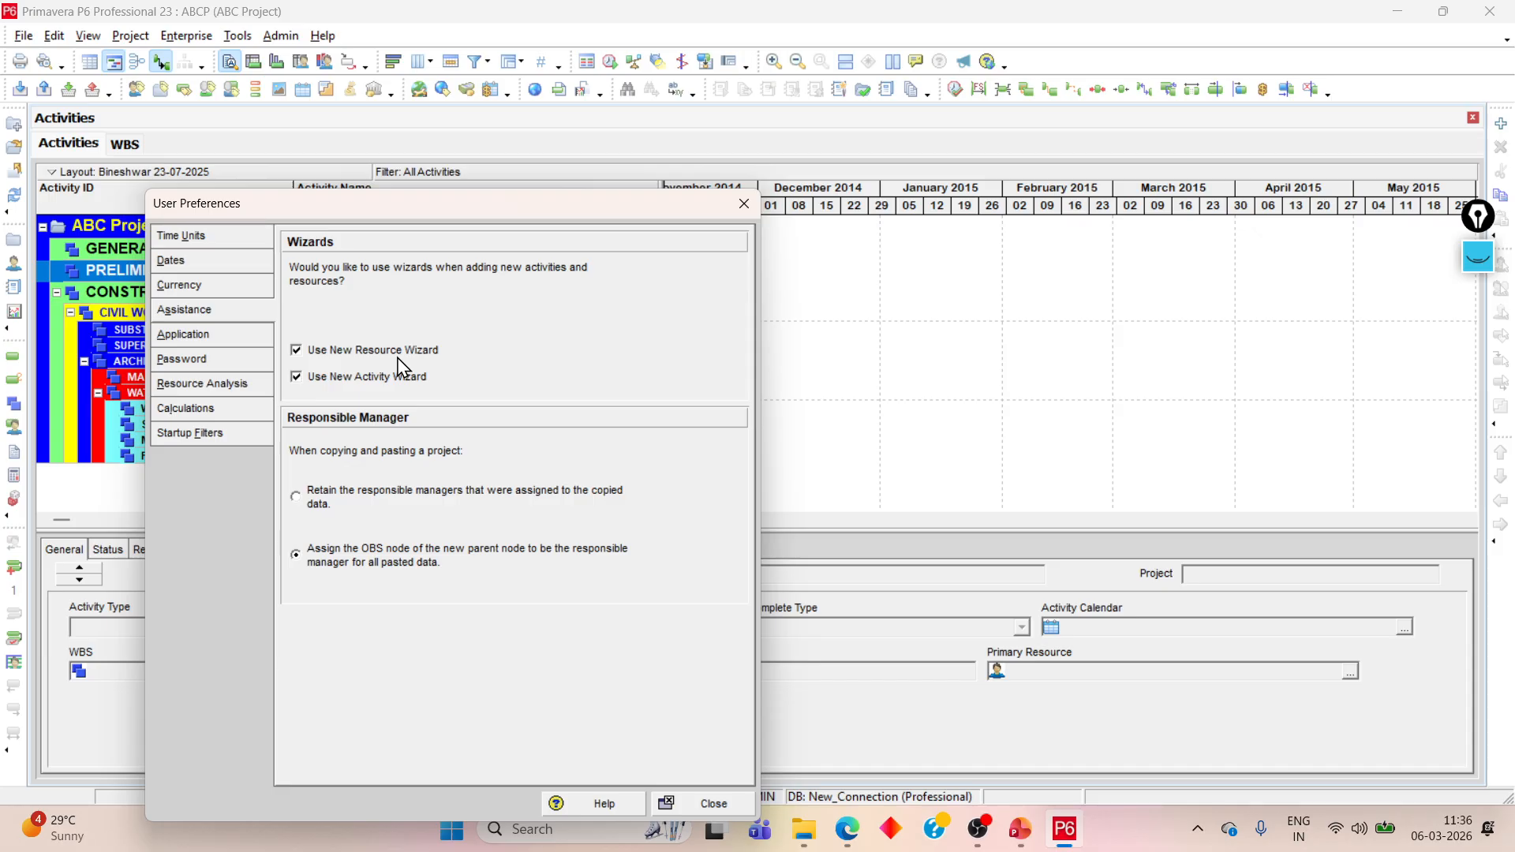
click(332, 352)
click(308, 376)
click(714, 803)
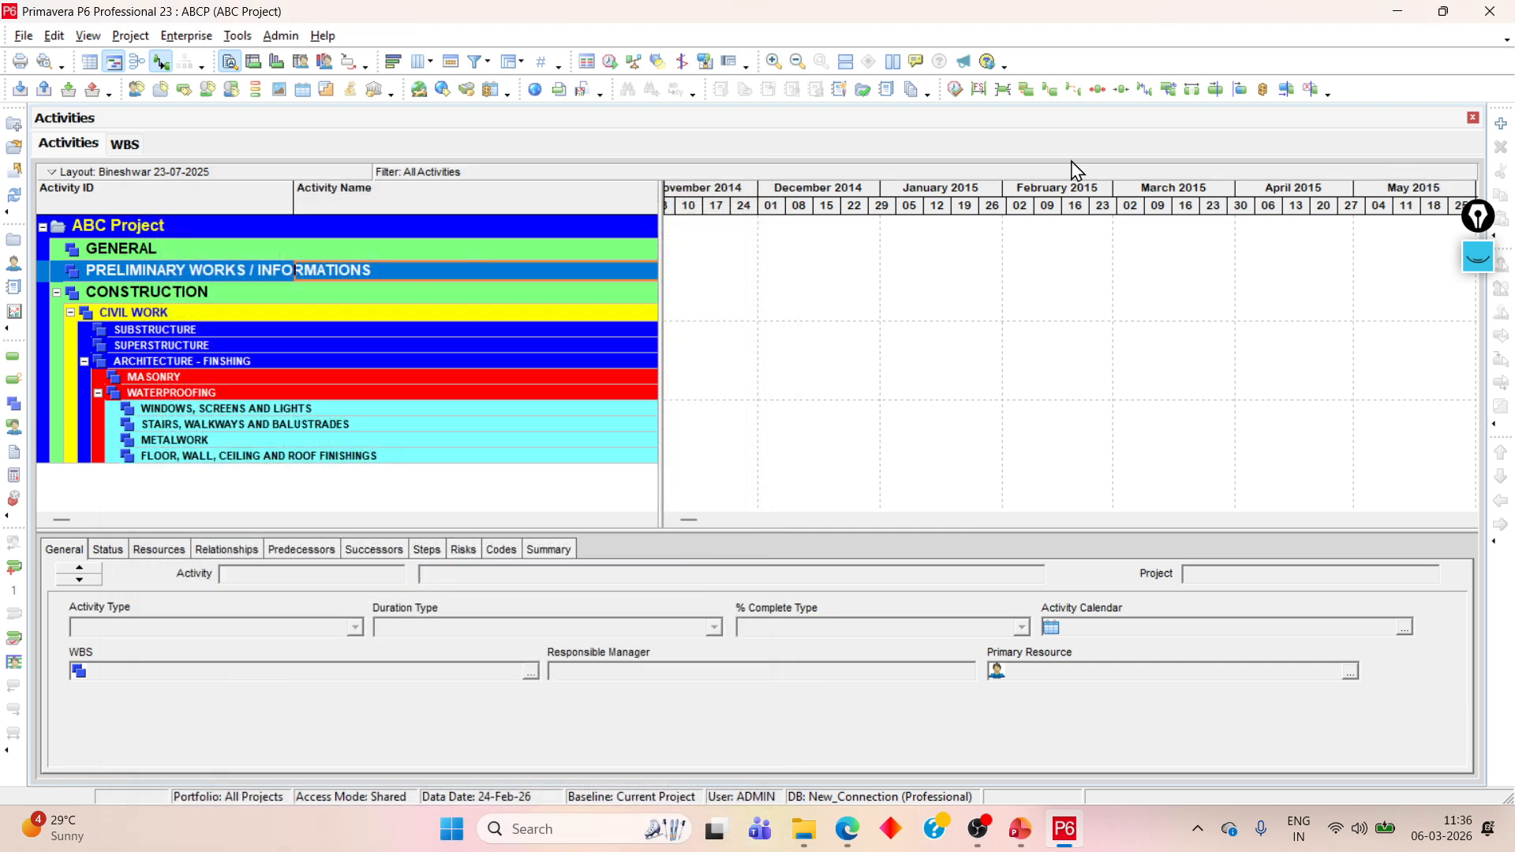
Step: Add four new activities under the GENERAL WBS without the wizard
click(325, 249)
click(1502, 124)
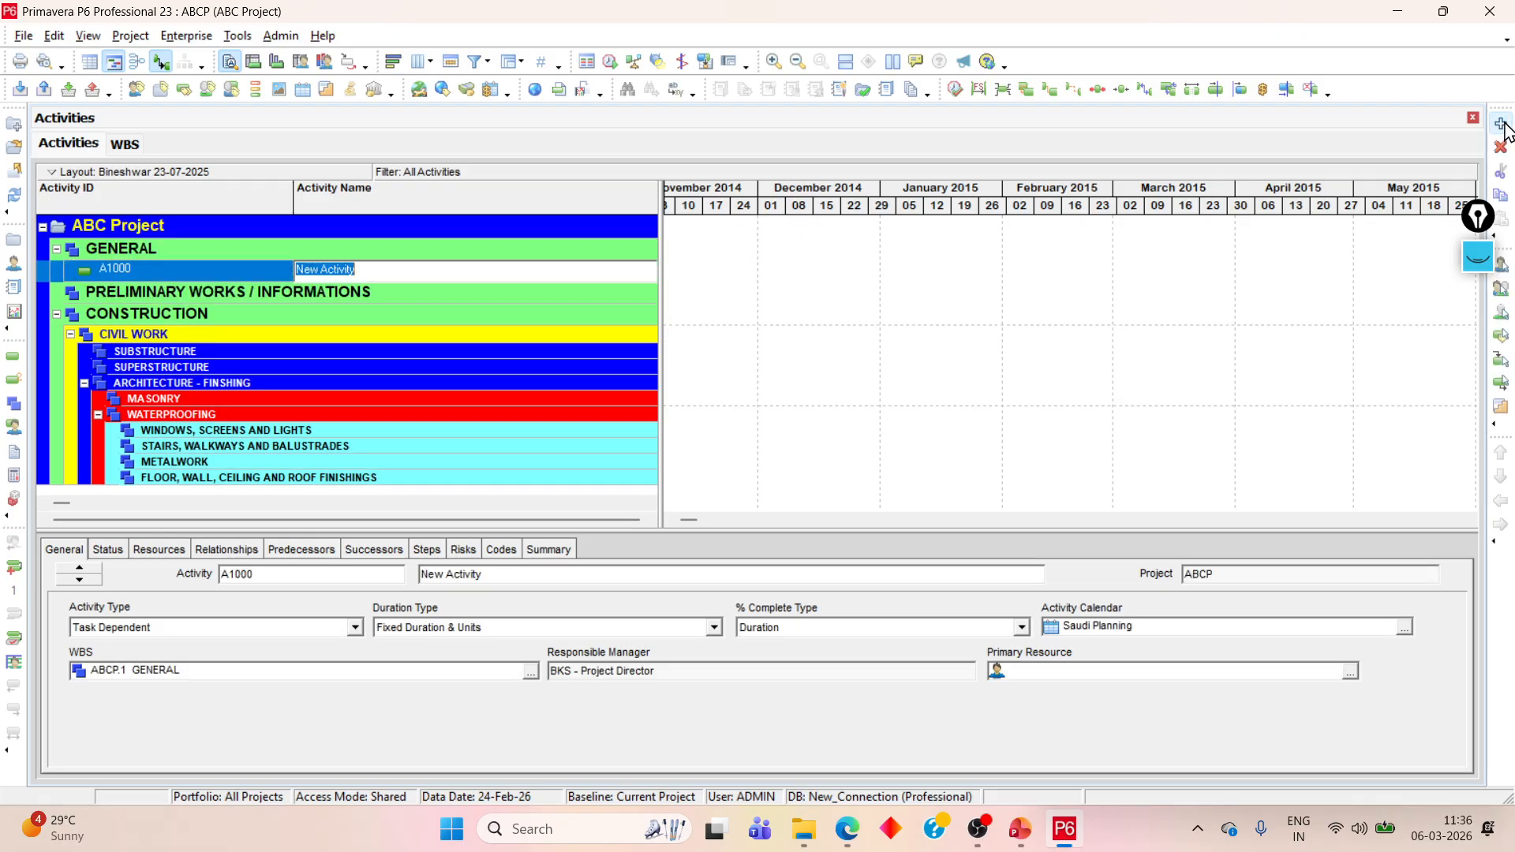
click(1501, 123)
click(1501, 124)
click(1502, 124)
Step: Delete activities A1020 and A1030 from the GENERAL WBS, confirming each deletion
click(220, 273)
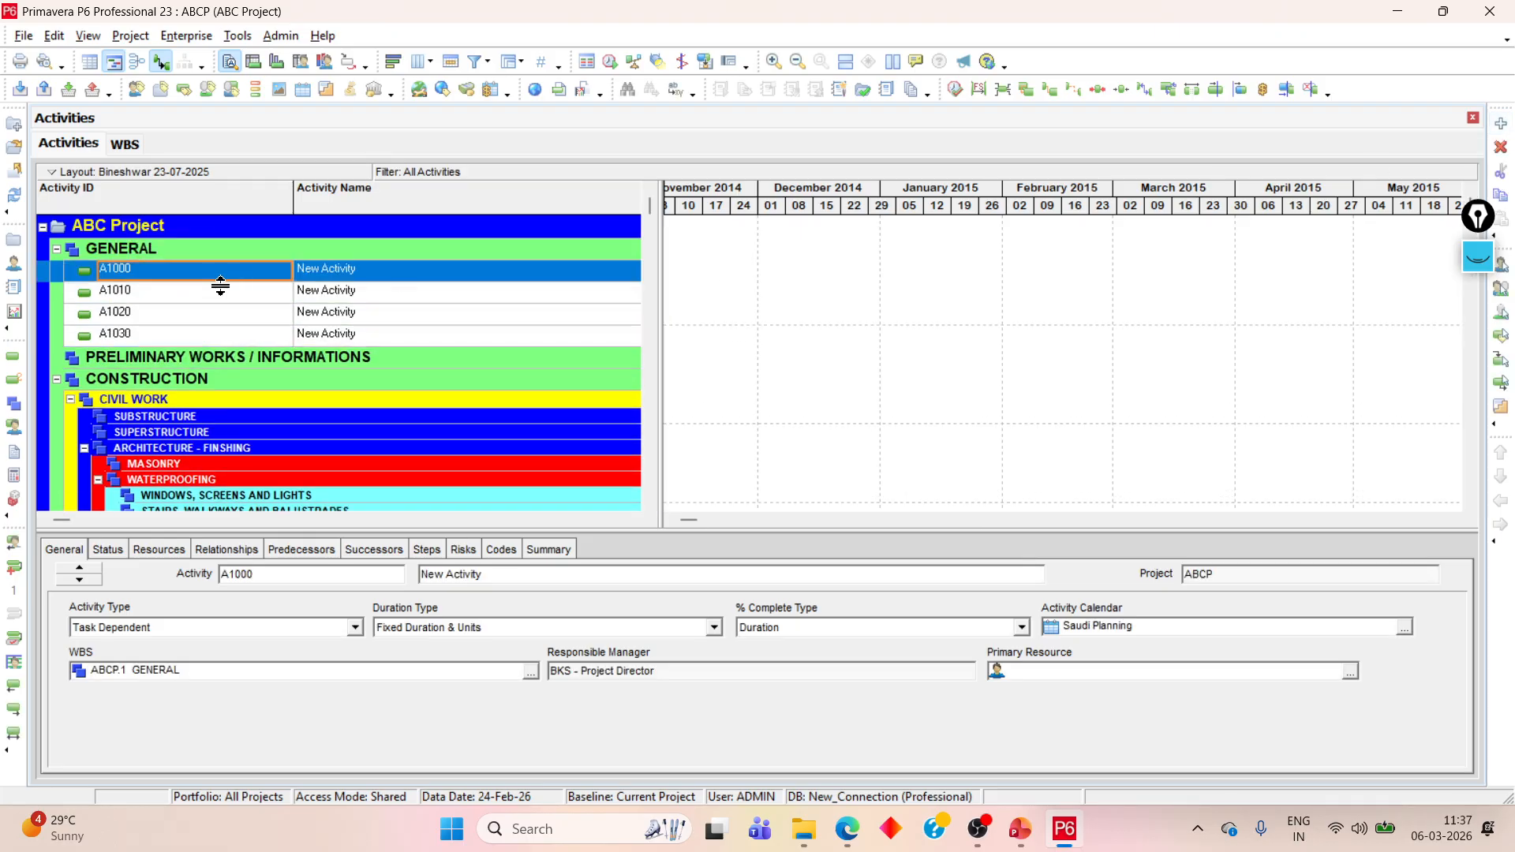
click(239, 318)
click(243, 292)
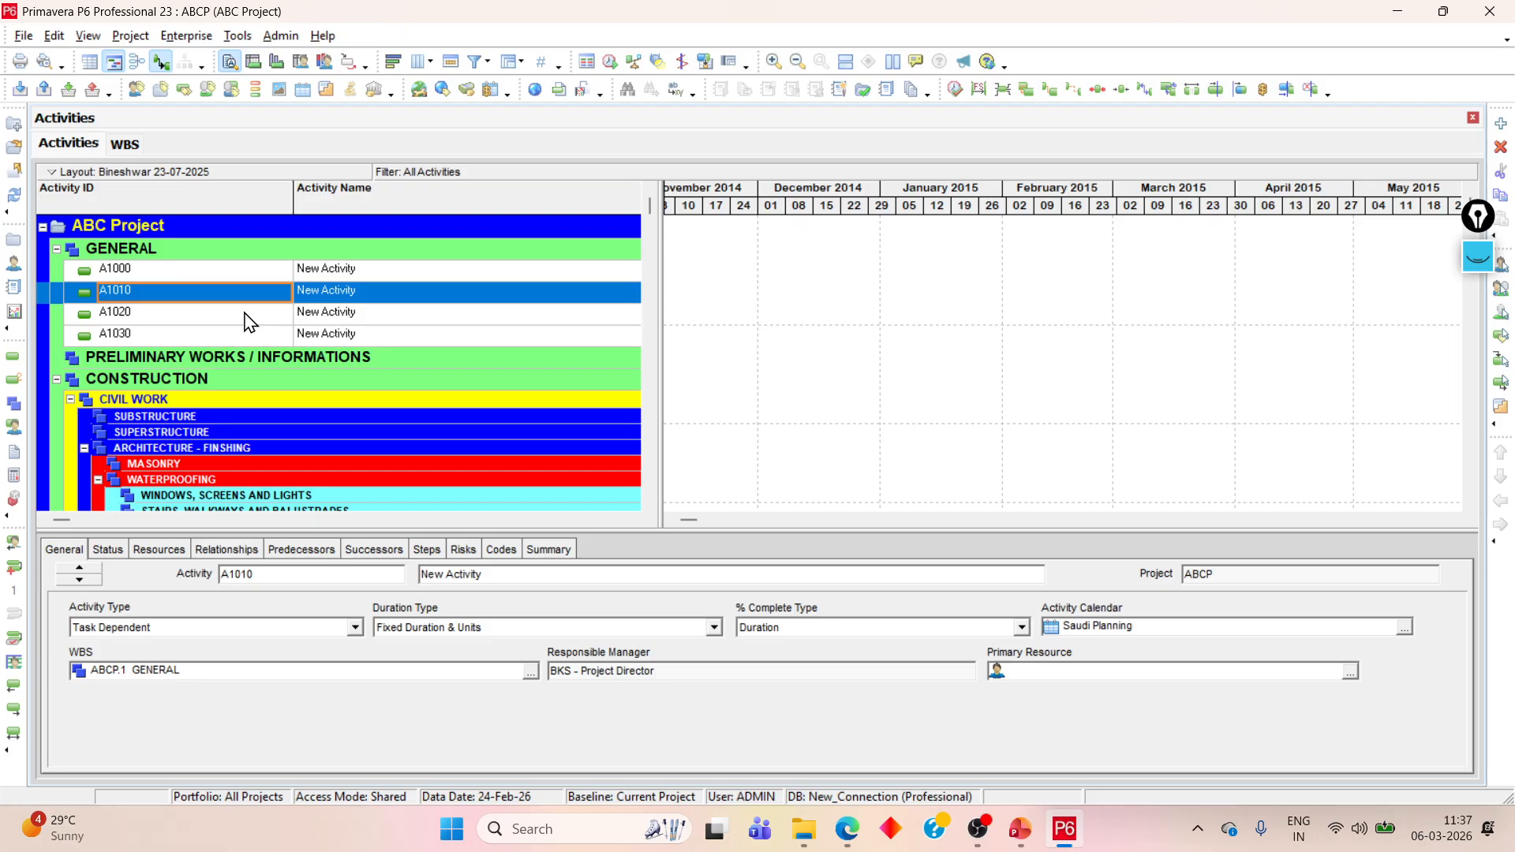
click(336, 339)
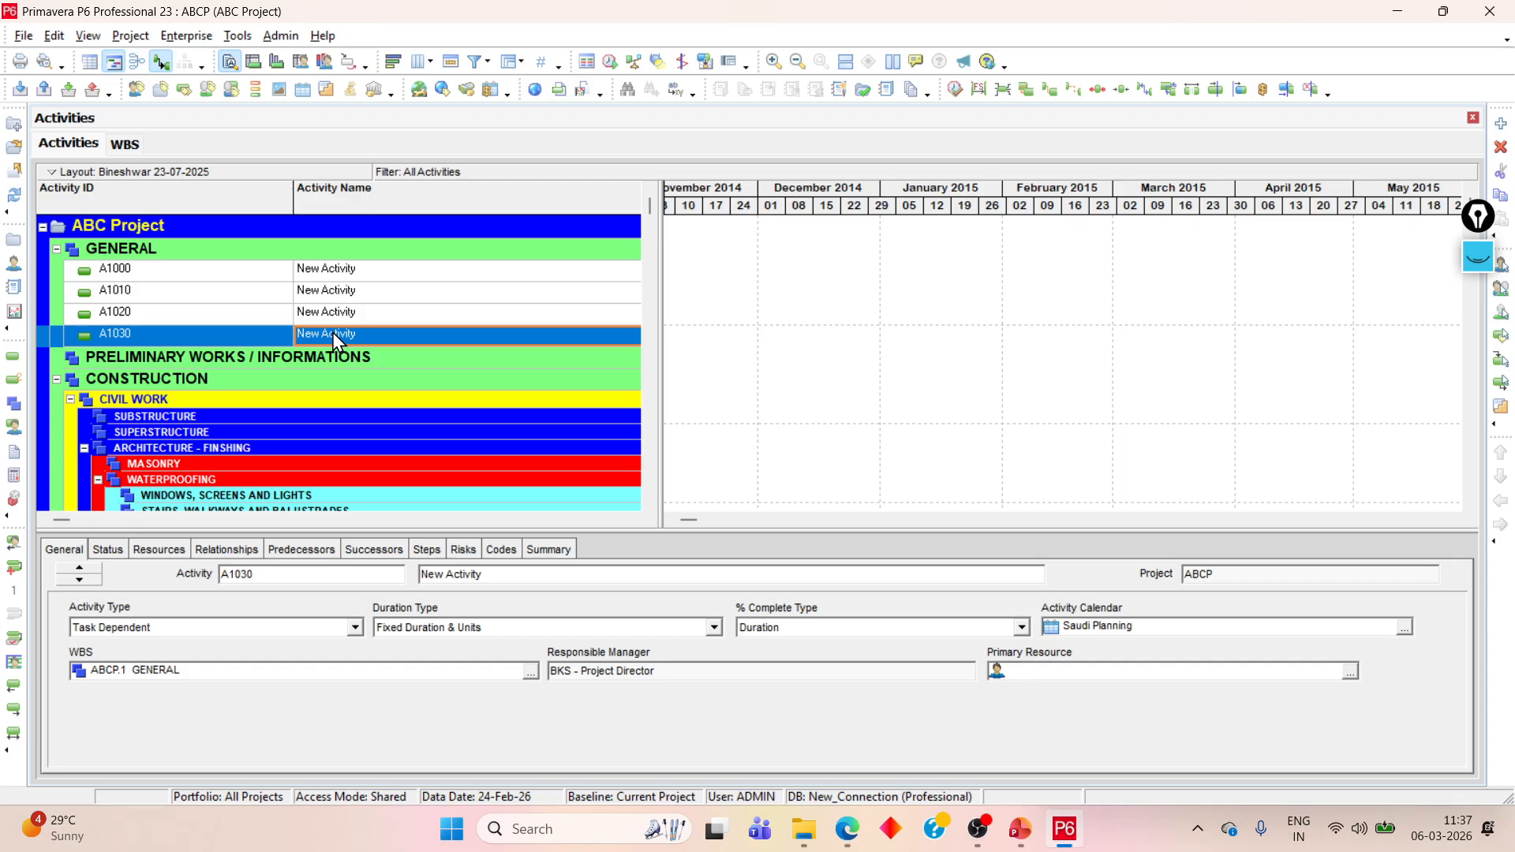
click(335, 313)
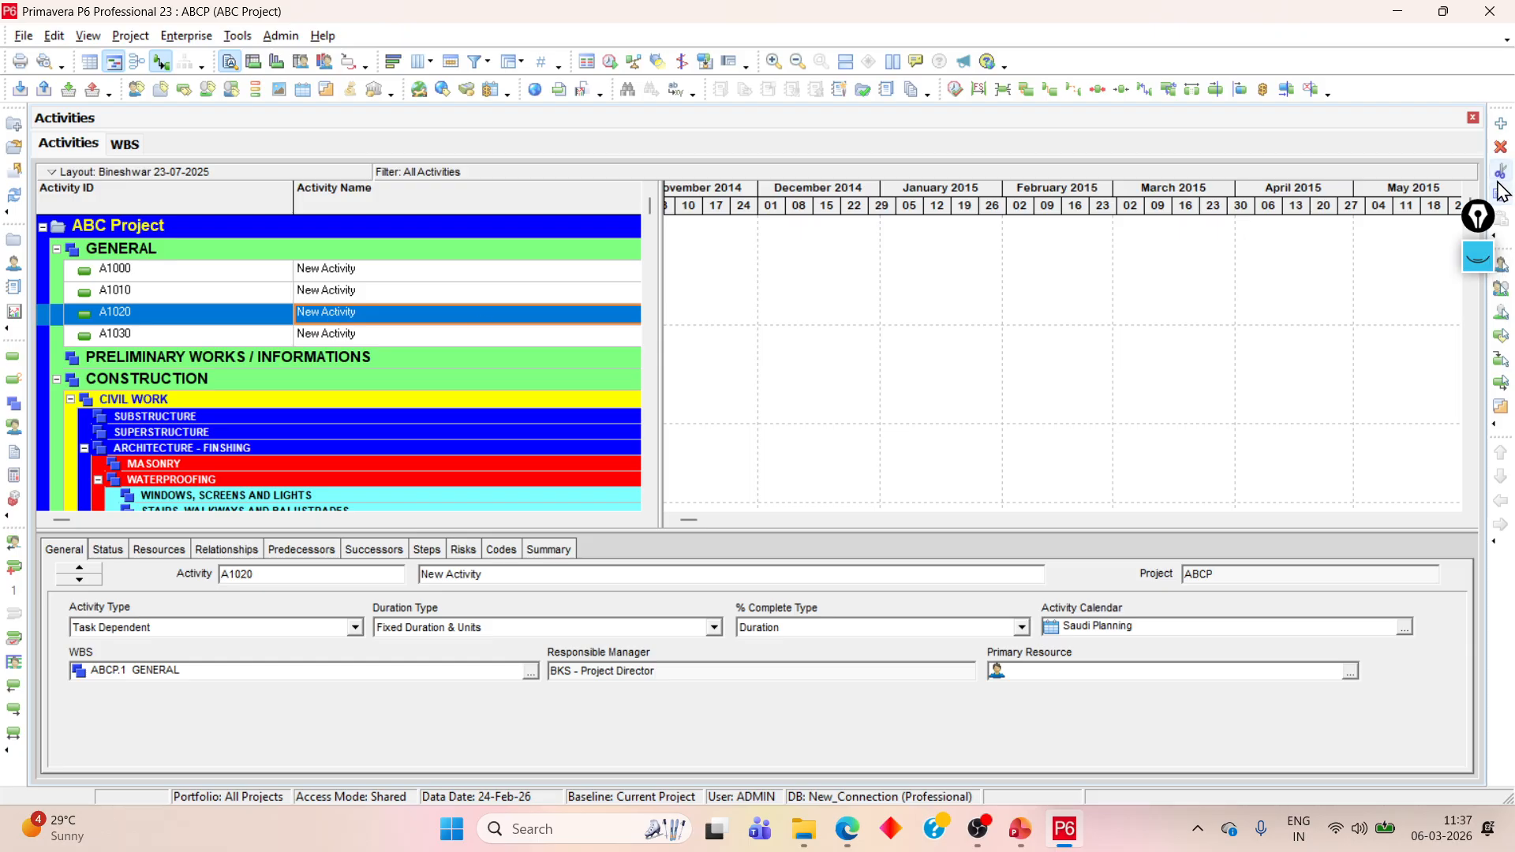
click(1502, 147)
click(741, 442)
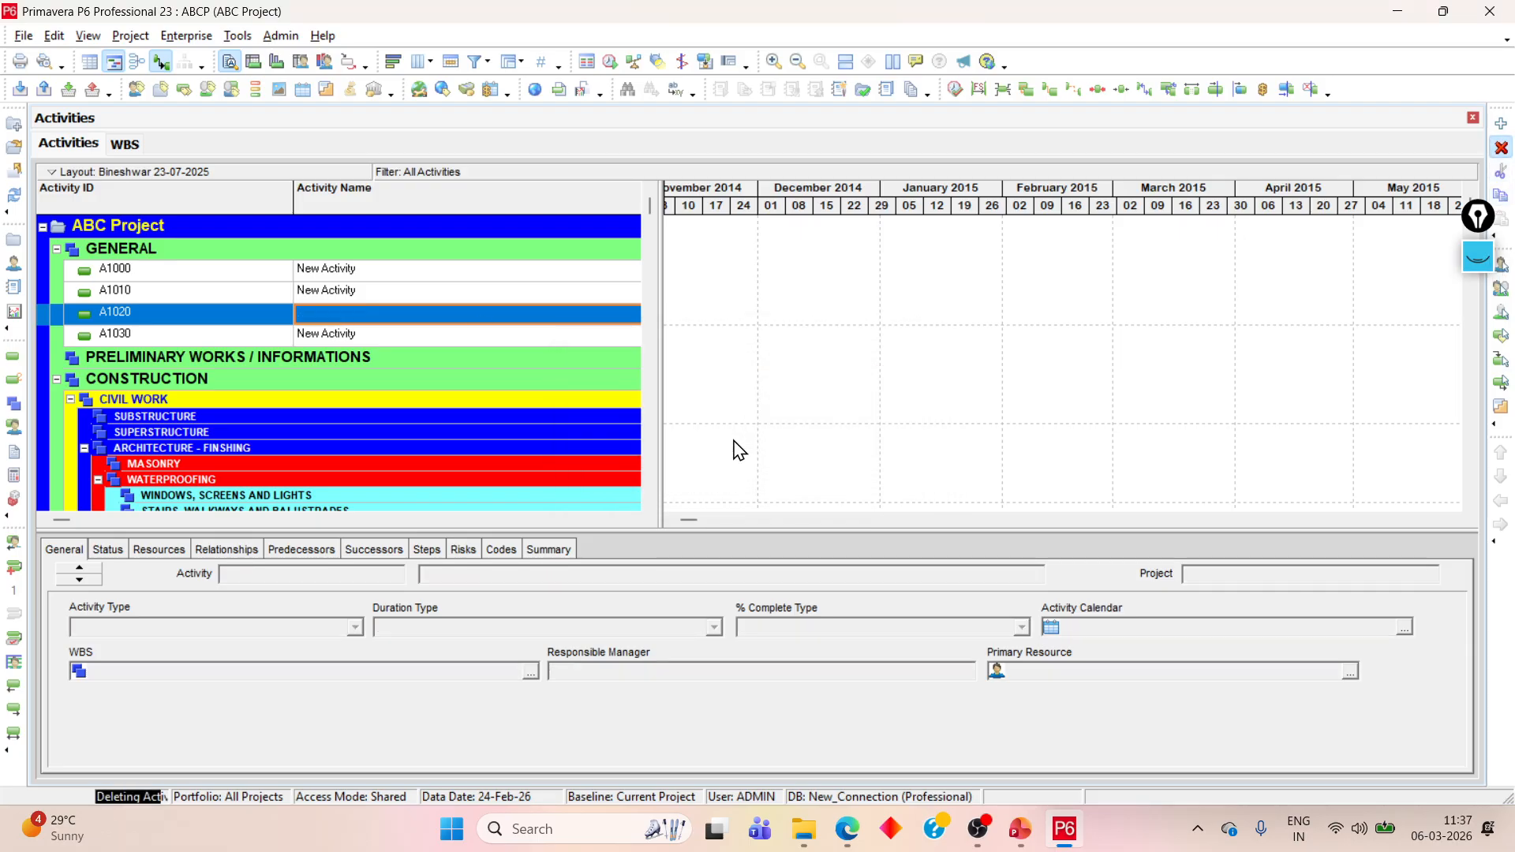
click(1502, 148)
click(742, 442)
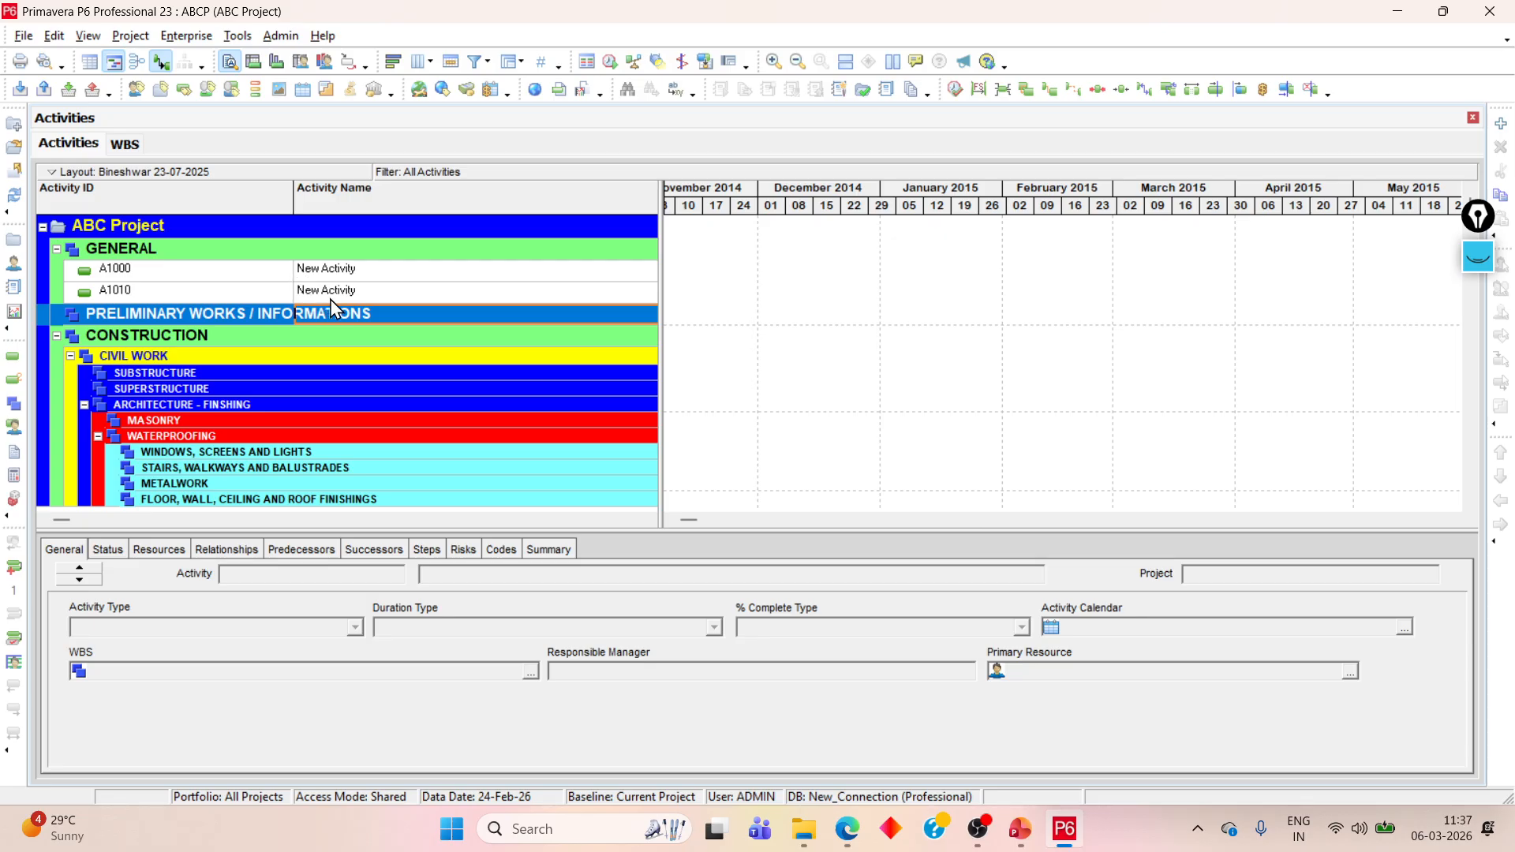
Step: Open the Application page of the user preferences and check the application startup window options
click(332, 295)
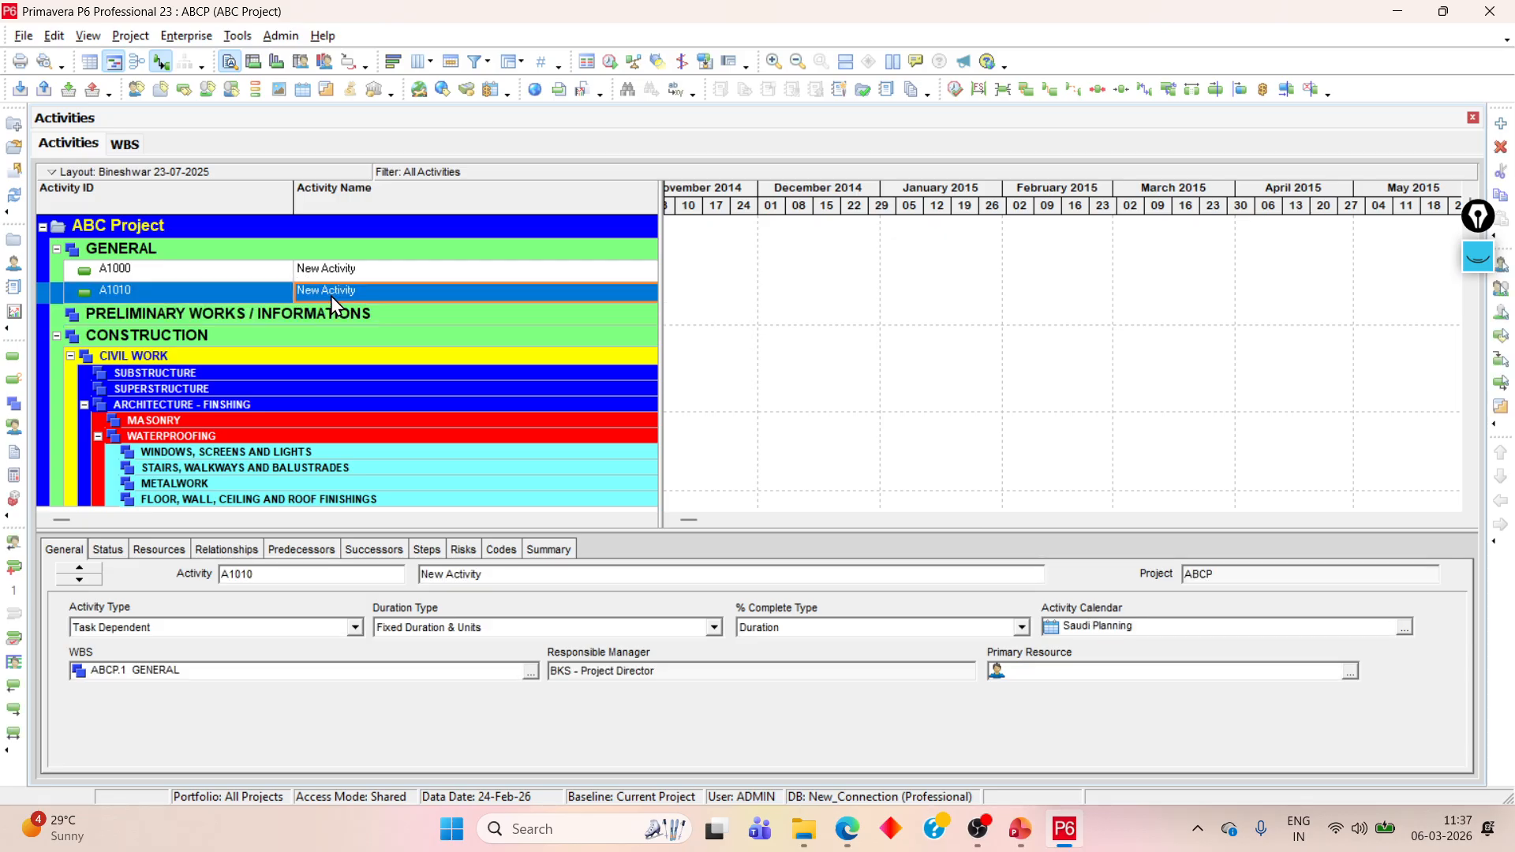
click(54, 35)
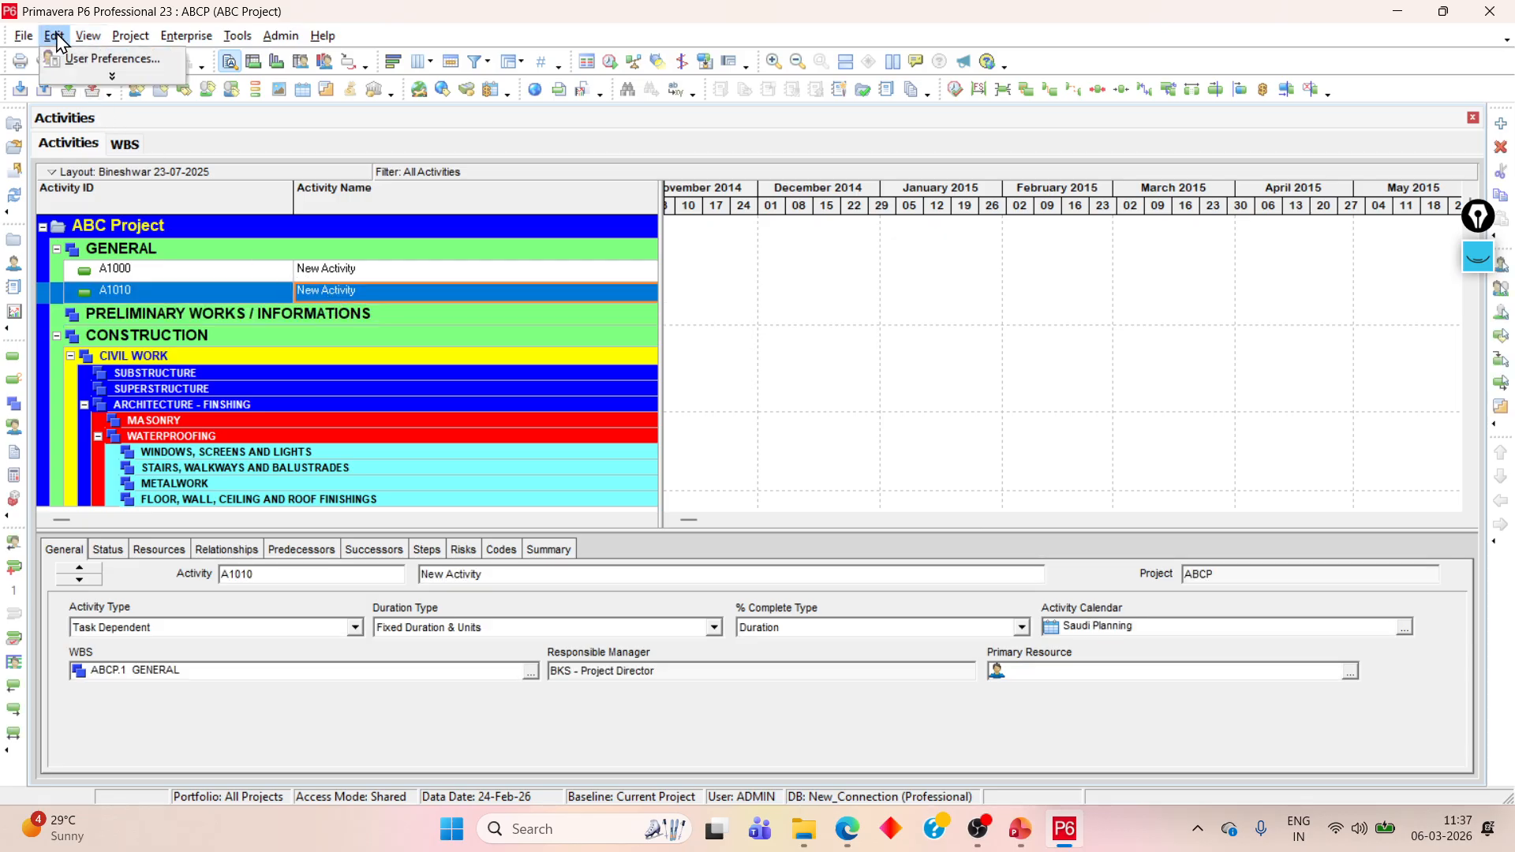
click(84, 65)
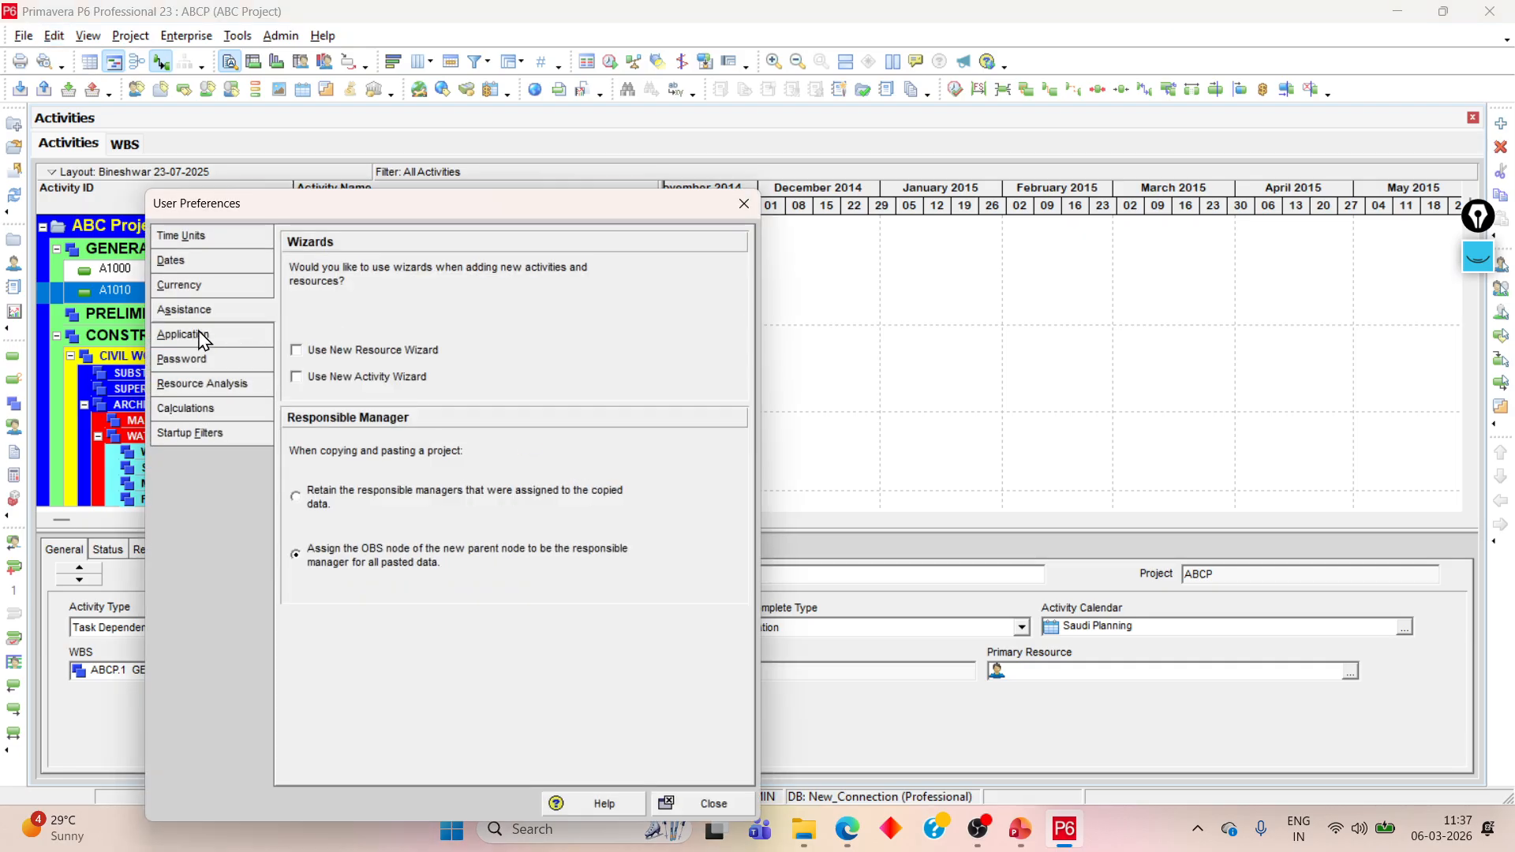
click(203, 337)
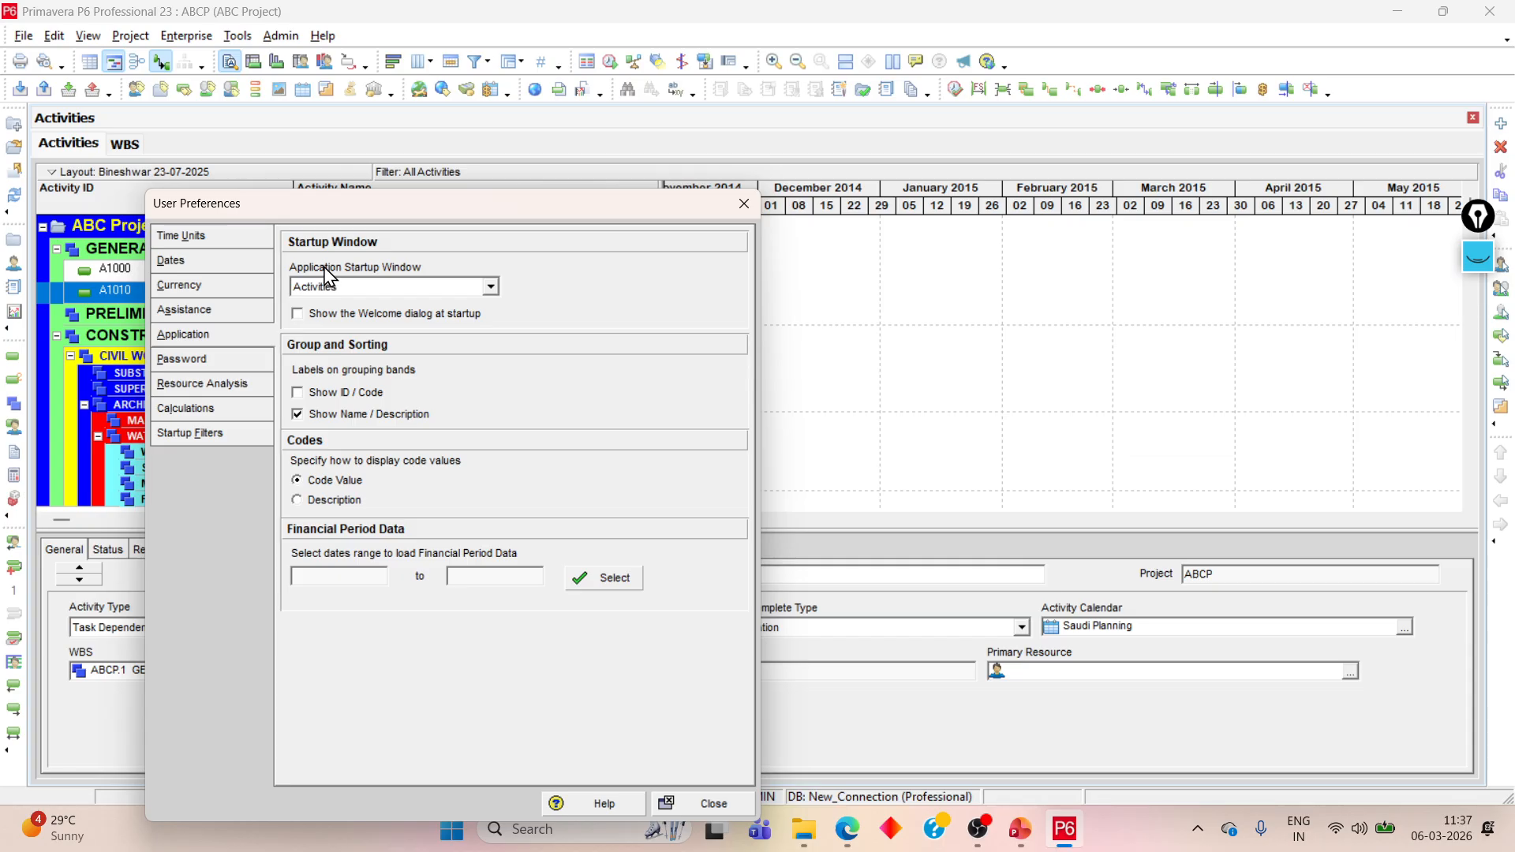
click(491, 287)
click(487, 290)
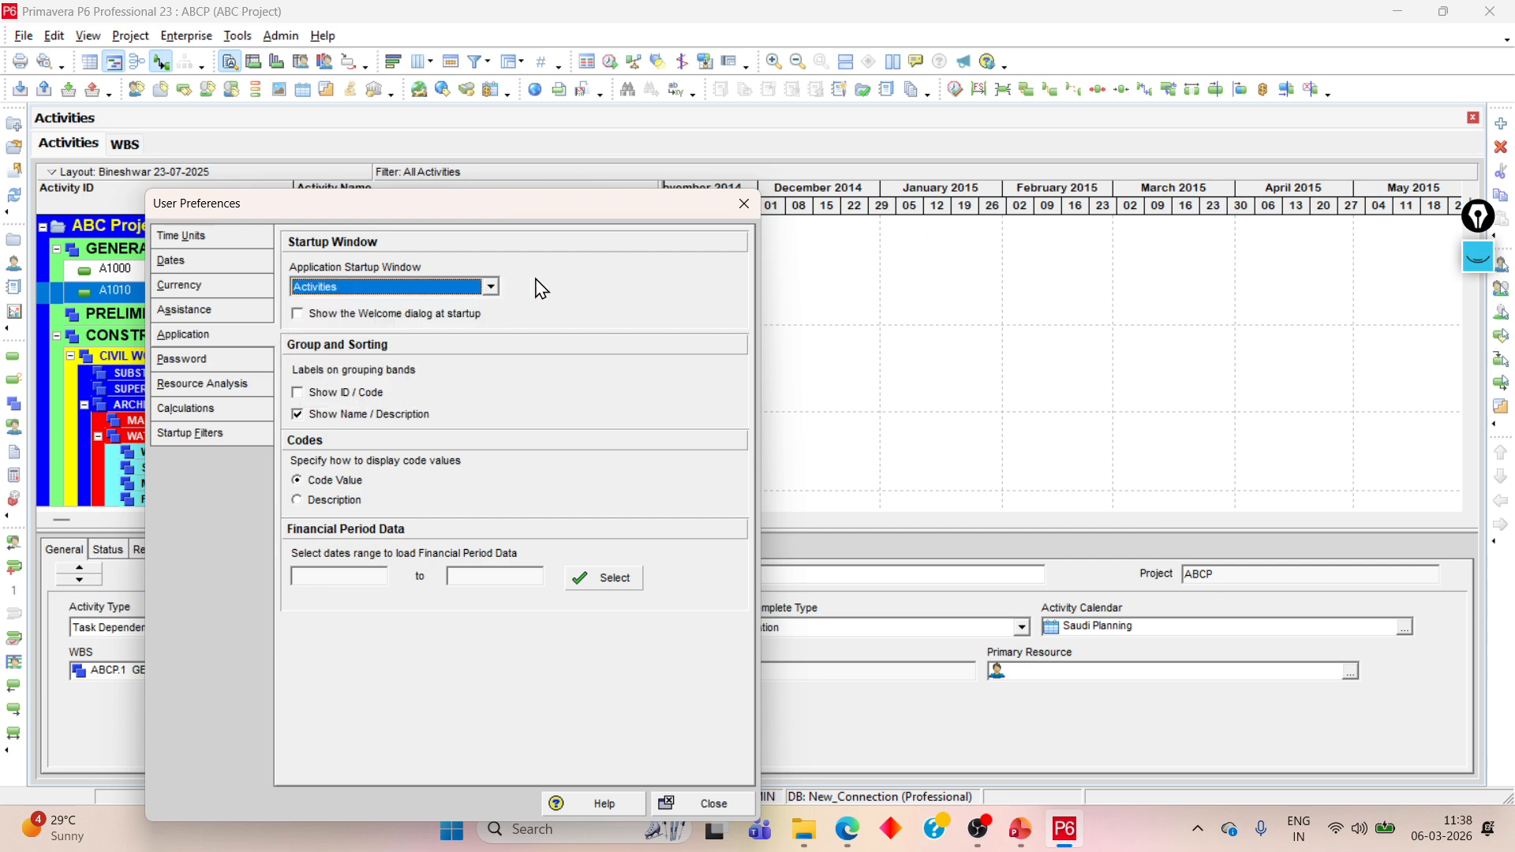
Step: Set the application startup window to Projects, and switch it back to Activities
click(332, 293)
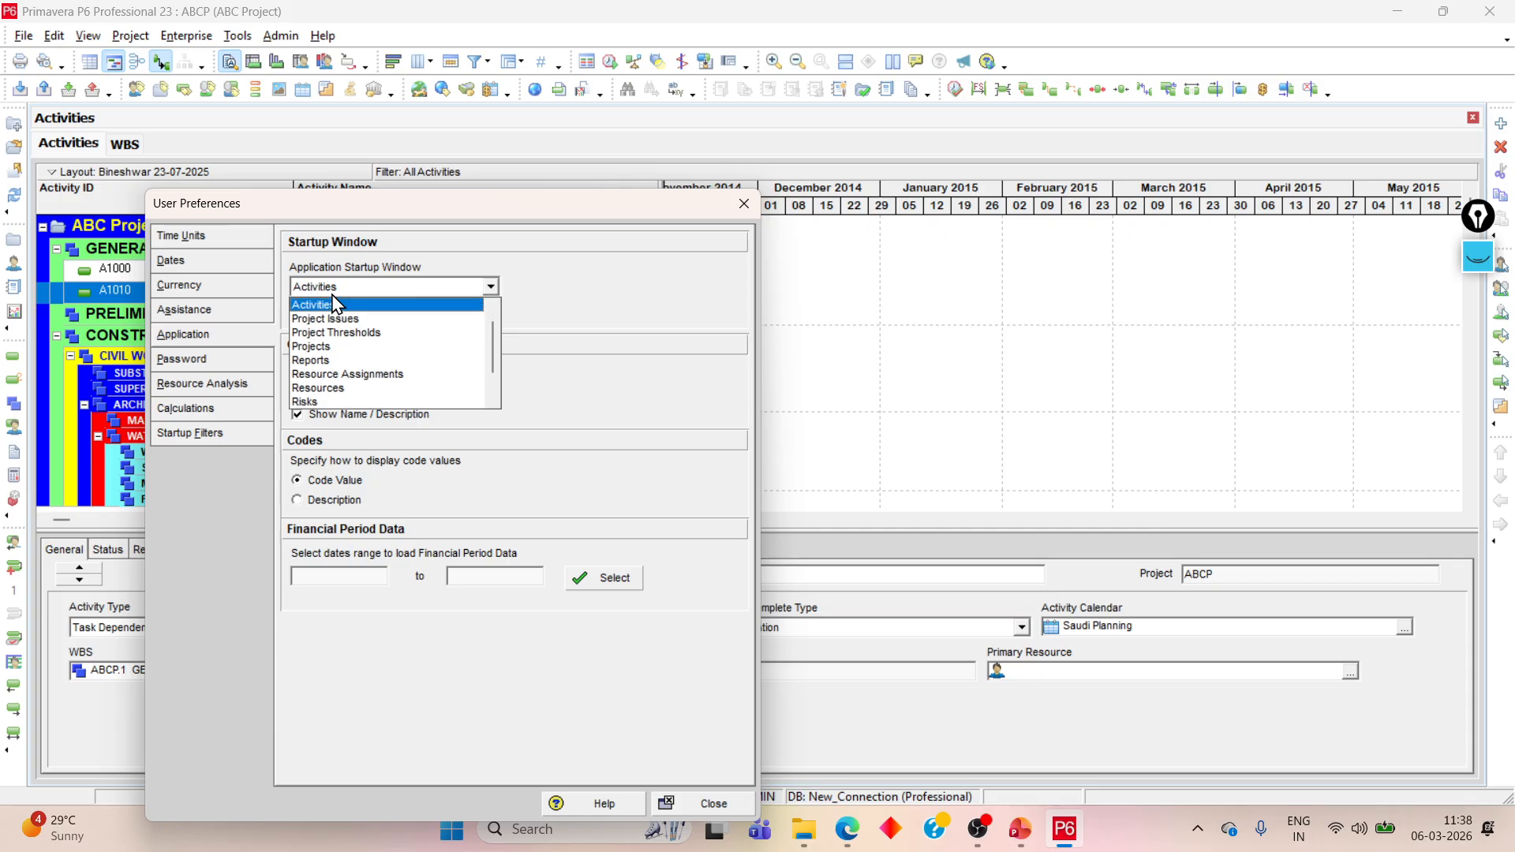
click(359, 347)
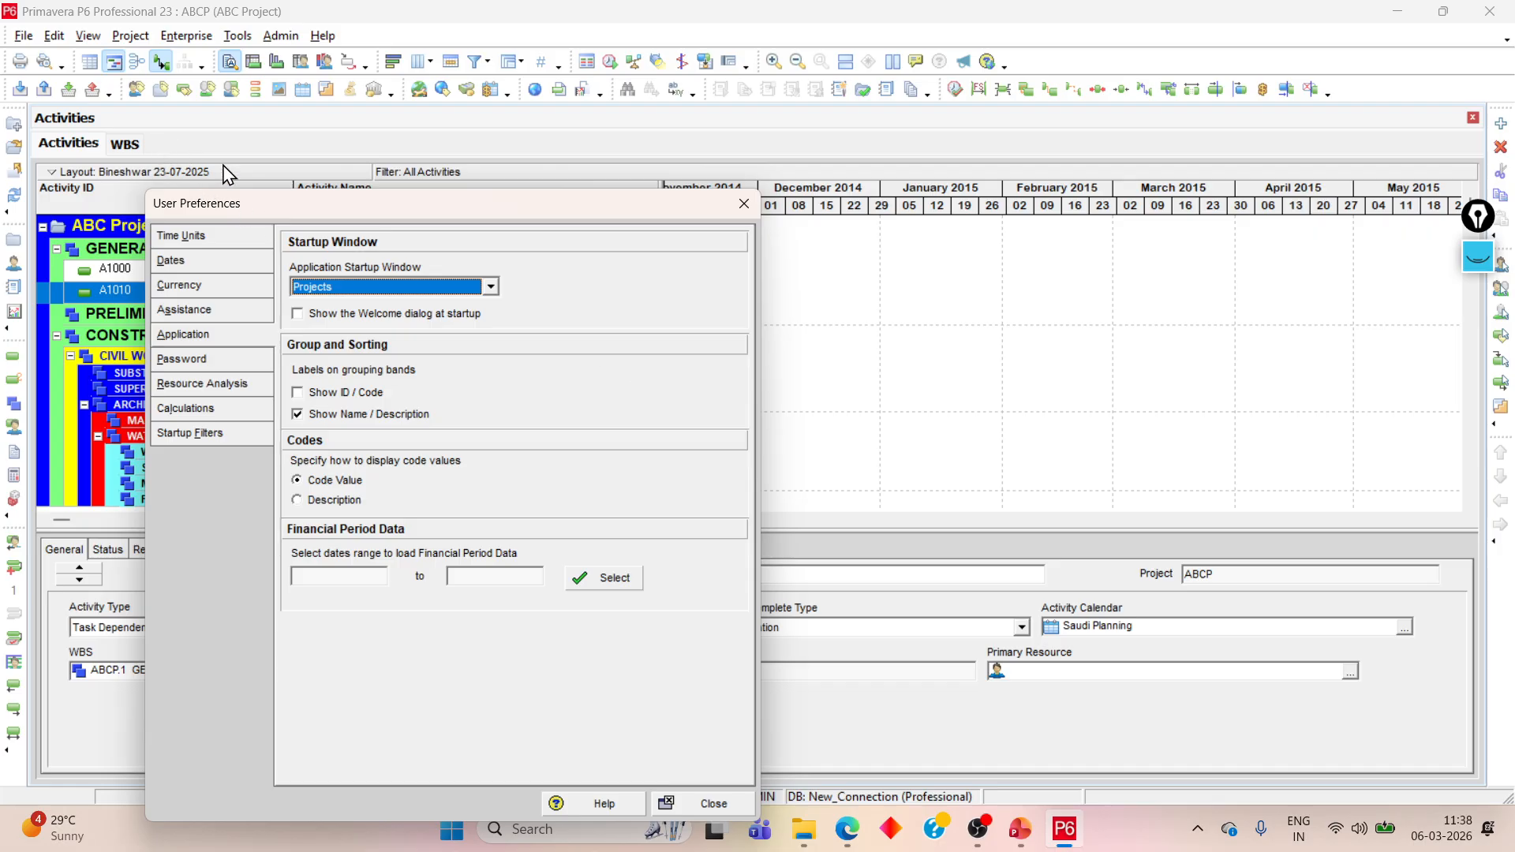
click(436, 288)
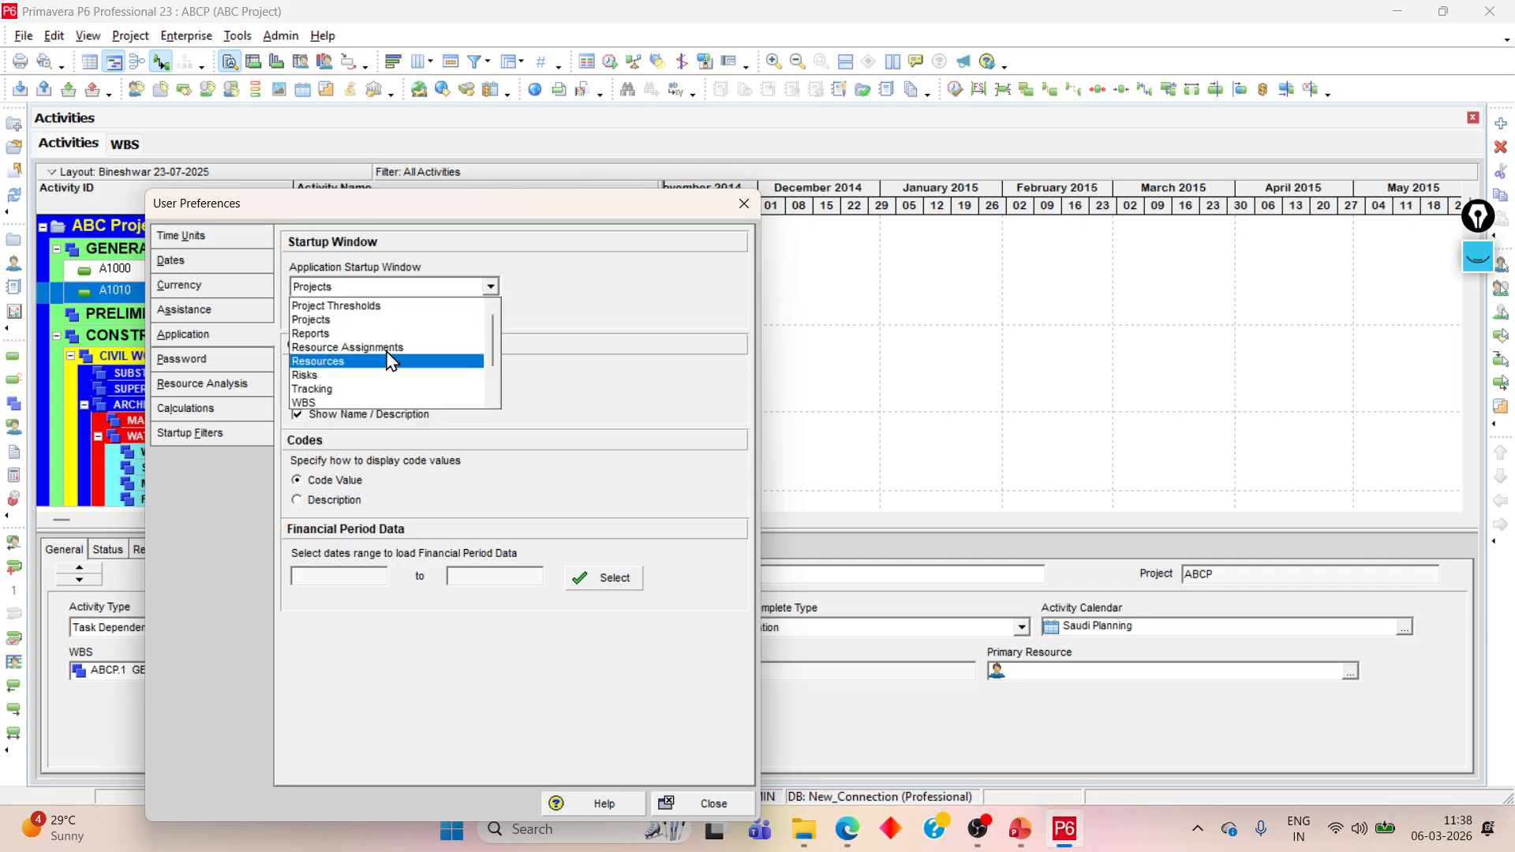
scroll(389, 361, up, 3)
click(382, 322)
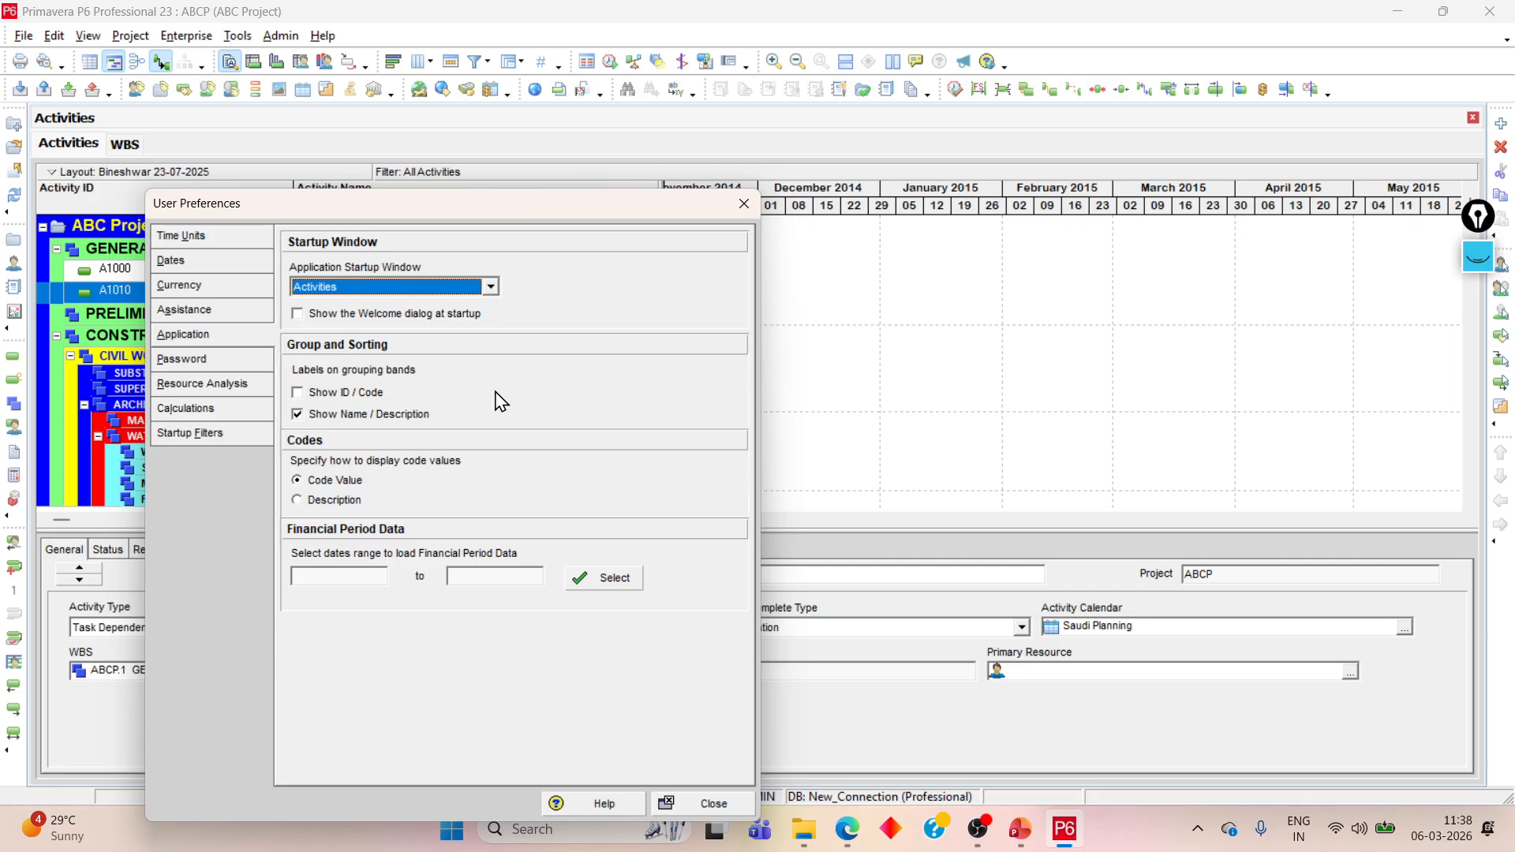
Step: Try the Show ID / Code label option for grouping bands on and off, and view the Password preferences
click(360, 393)
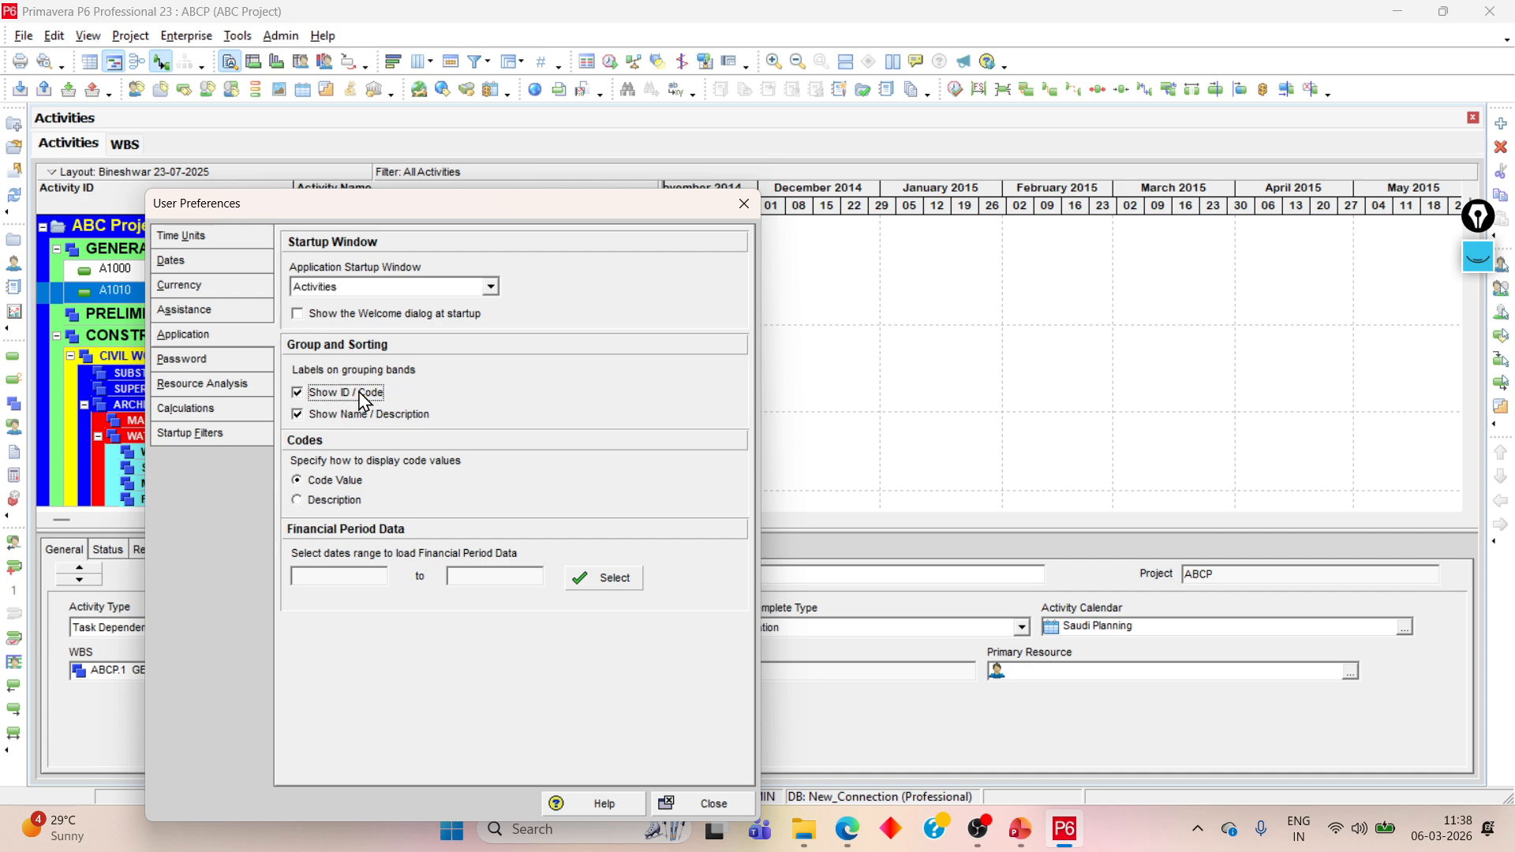
click(363, 400)
click(194, 365)
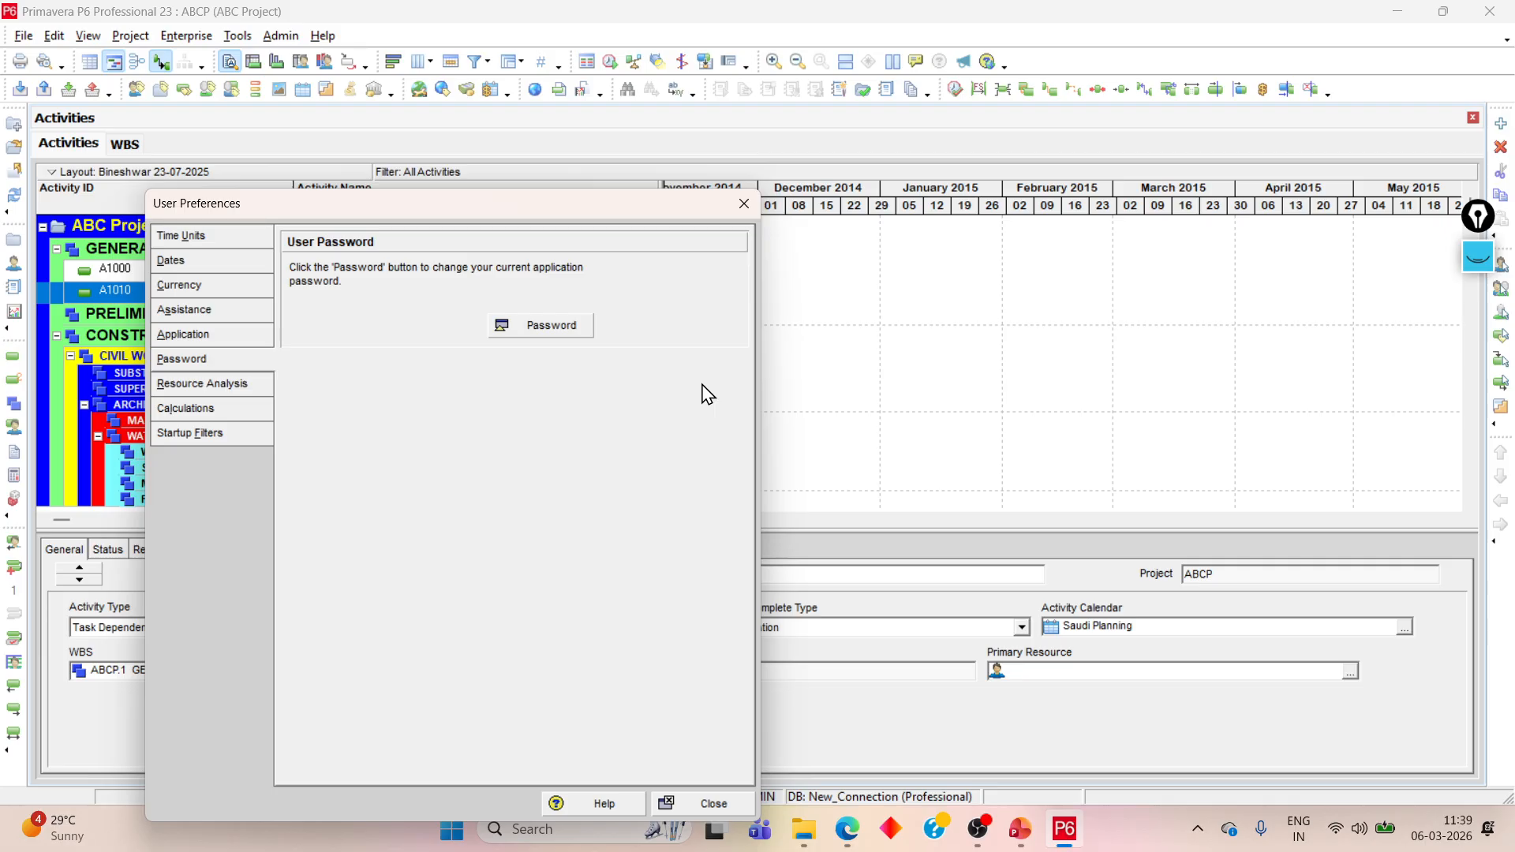
Step: View the fields for changing the application password, and cancel without entering a new password
click(561, 331)
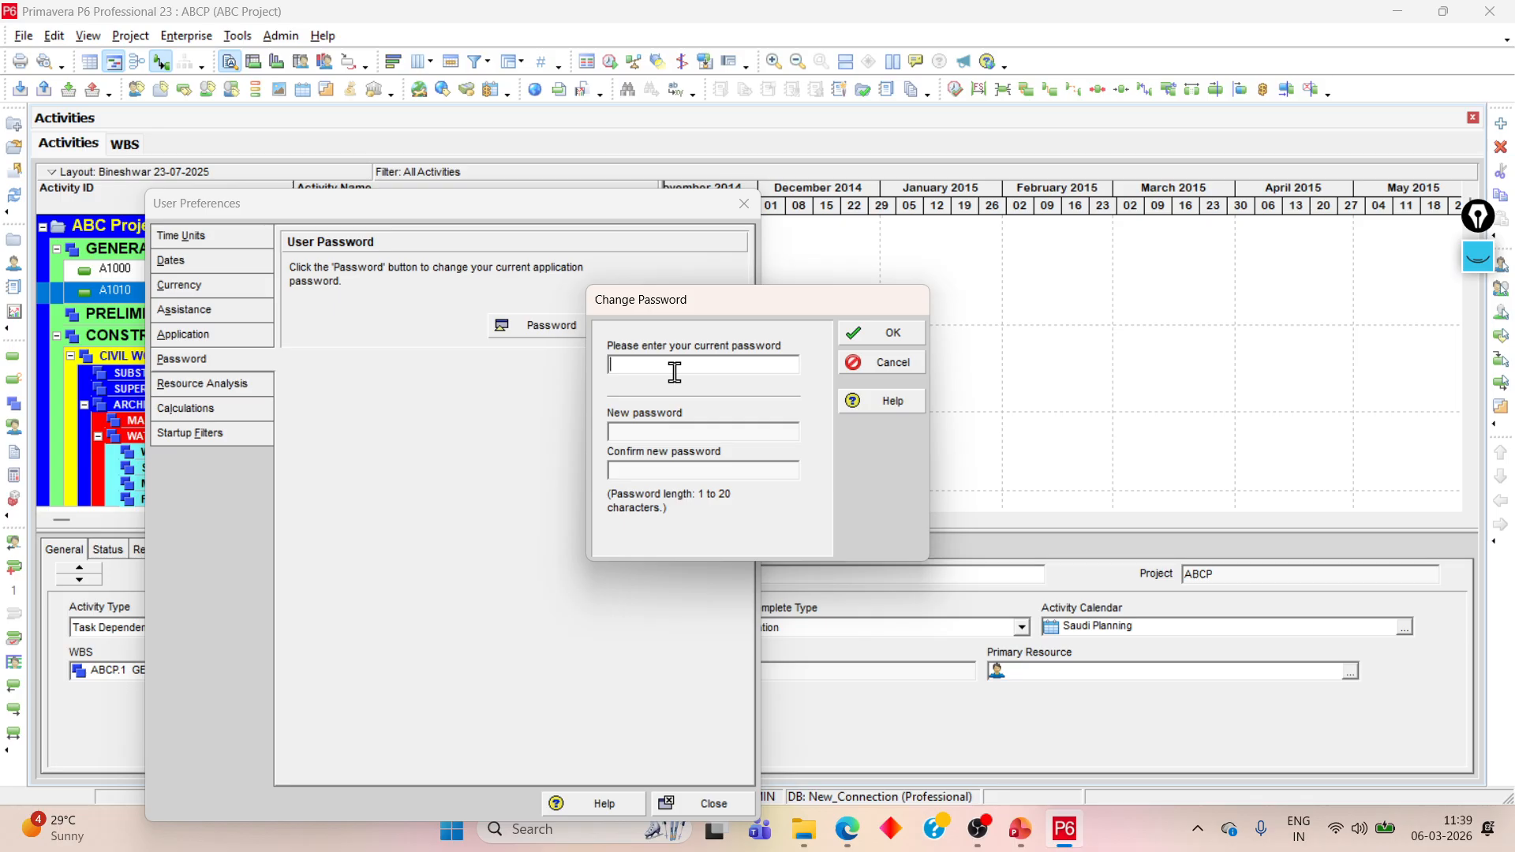
key(Return)
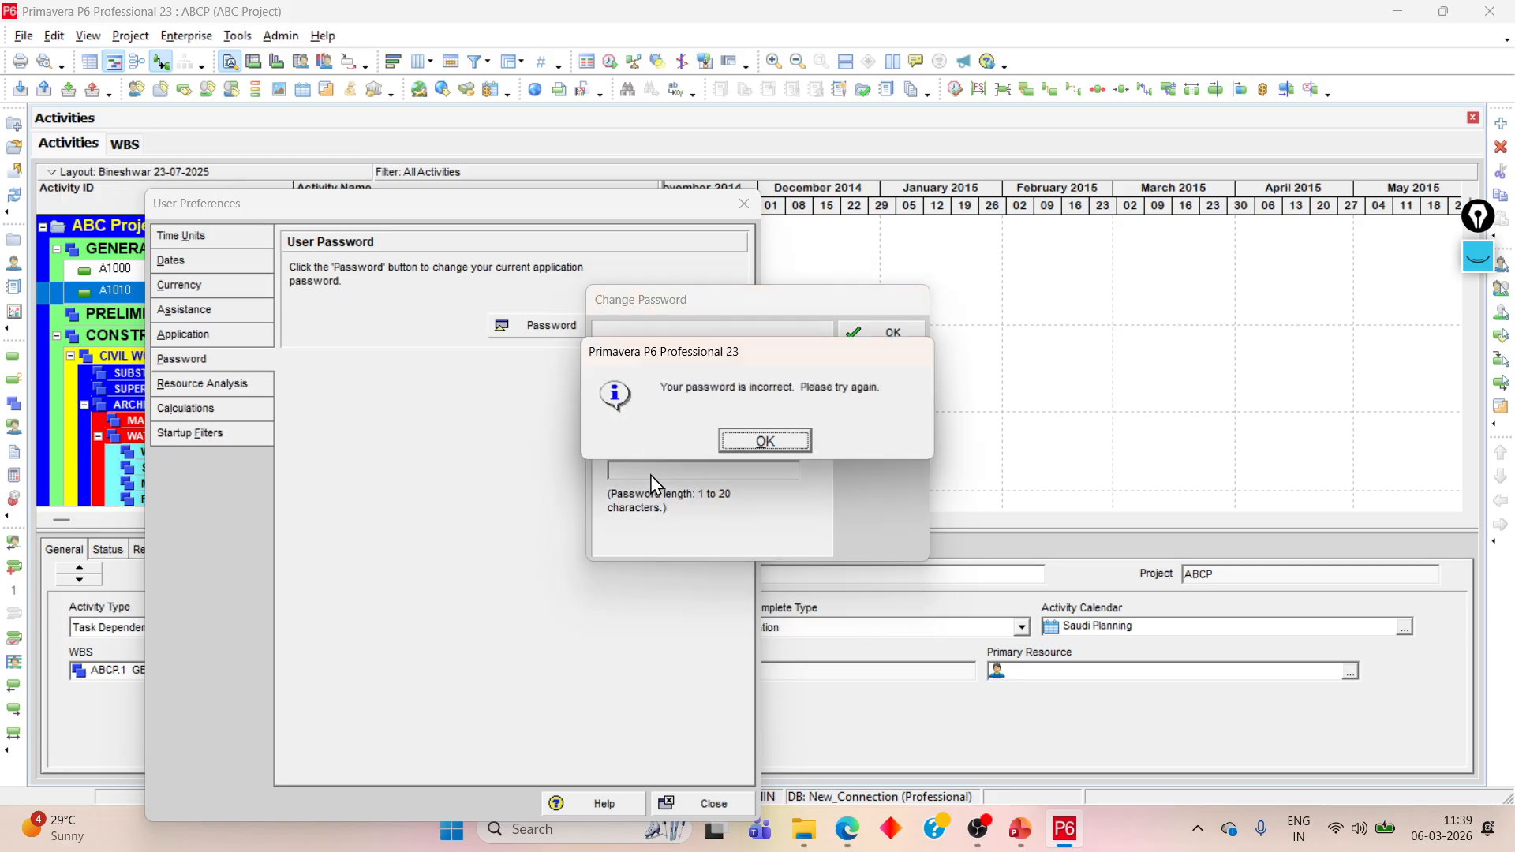
click(764, 440)
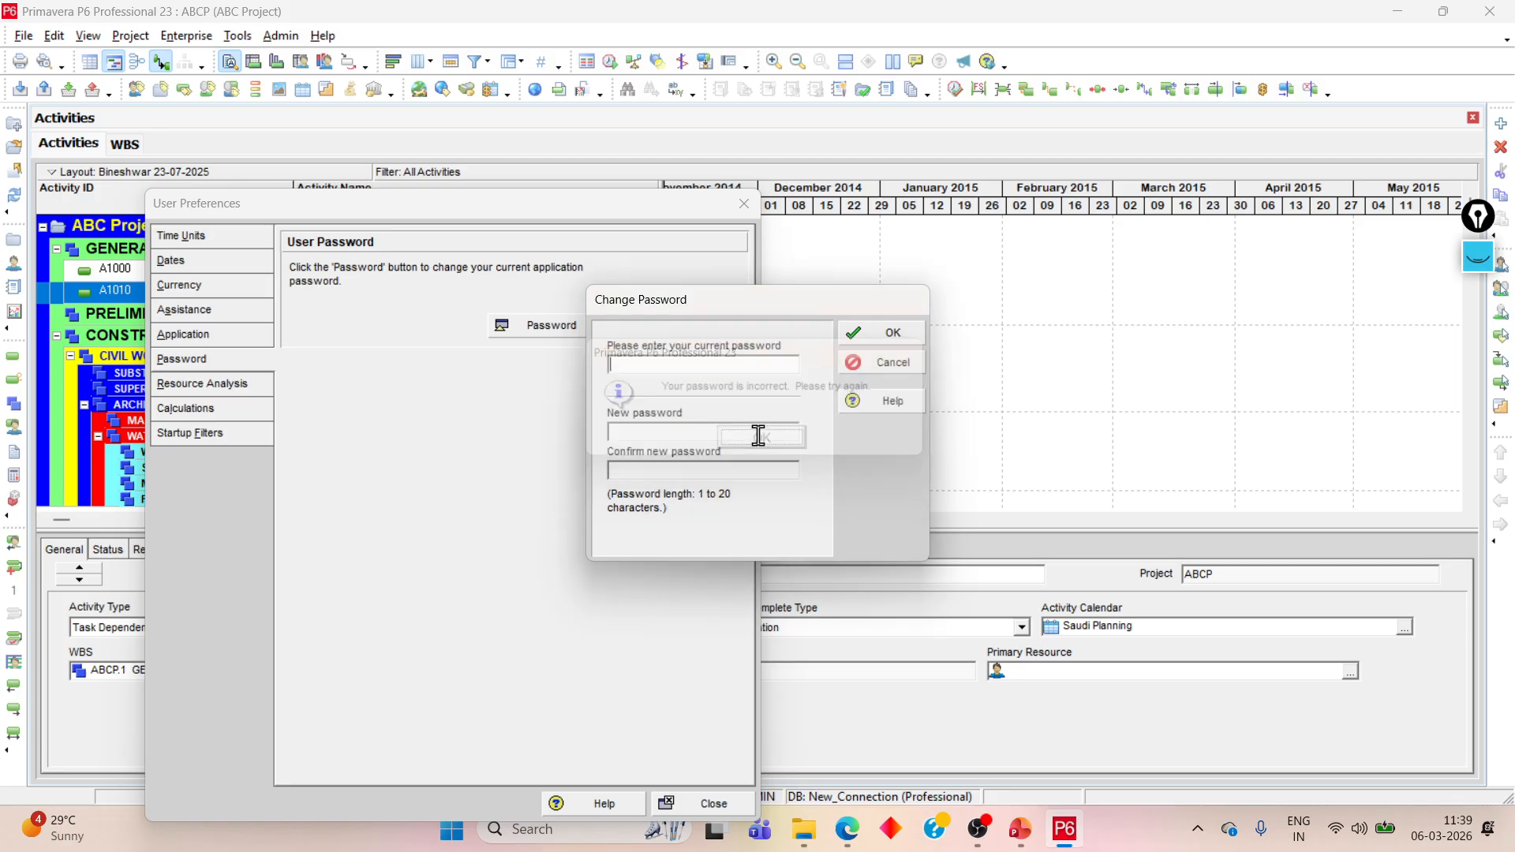
click(899, 367)
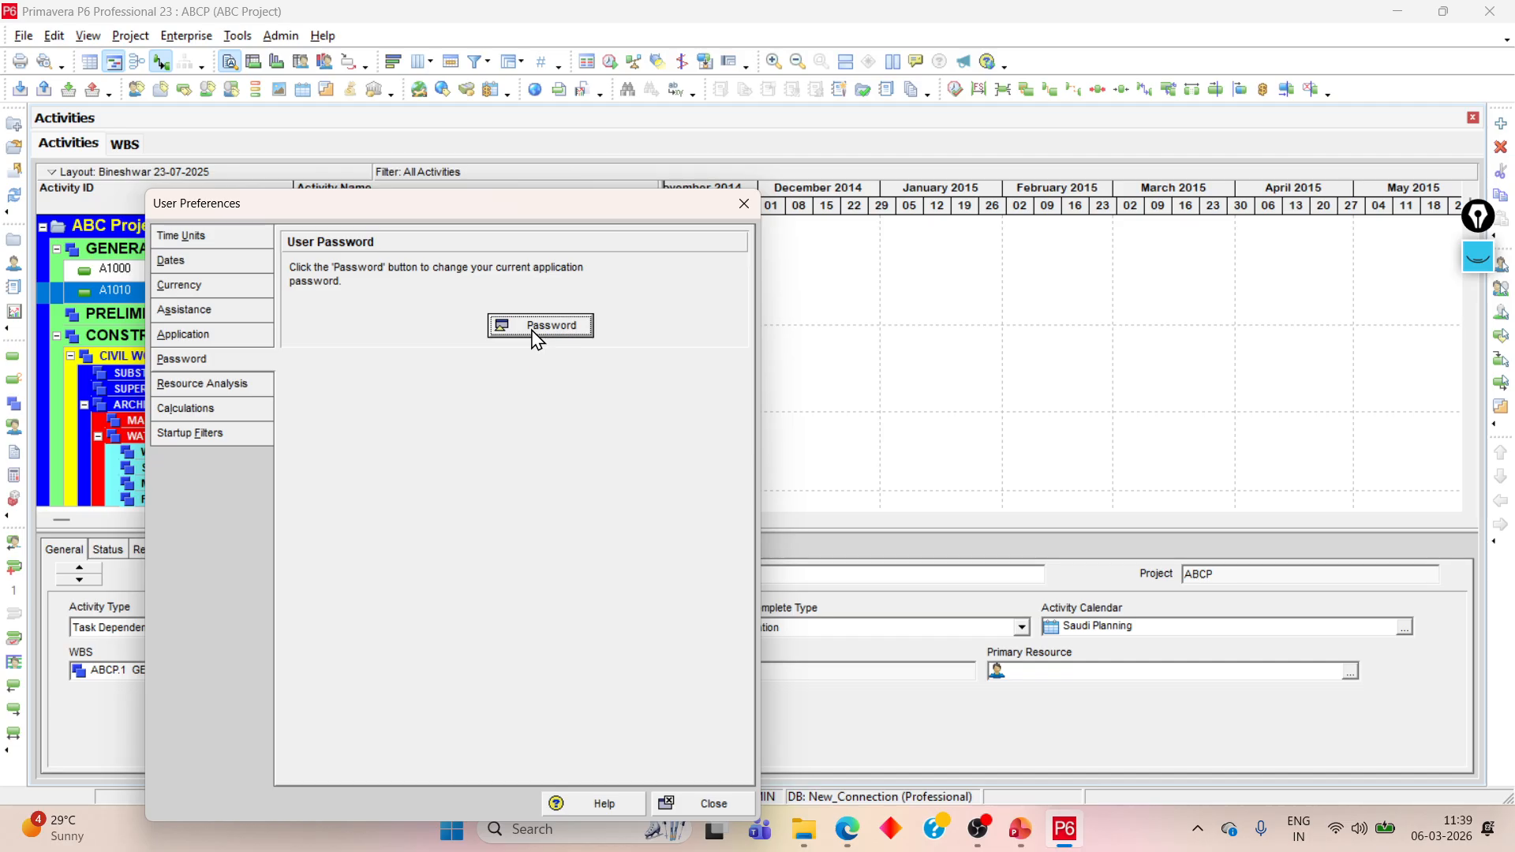
Step: Open the Resource Analysis preferences and circle the words "Resource Usage Profile and Spreadsheet" with the annotation pen
click(203, 386)
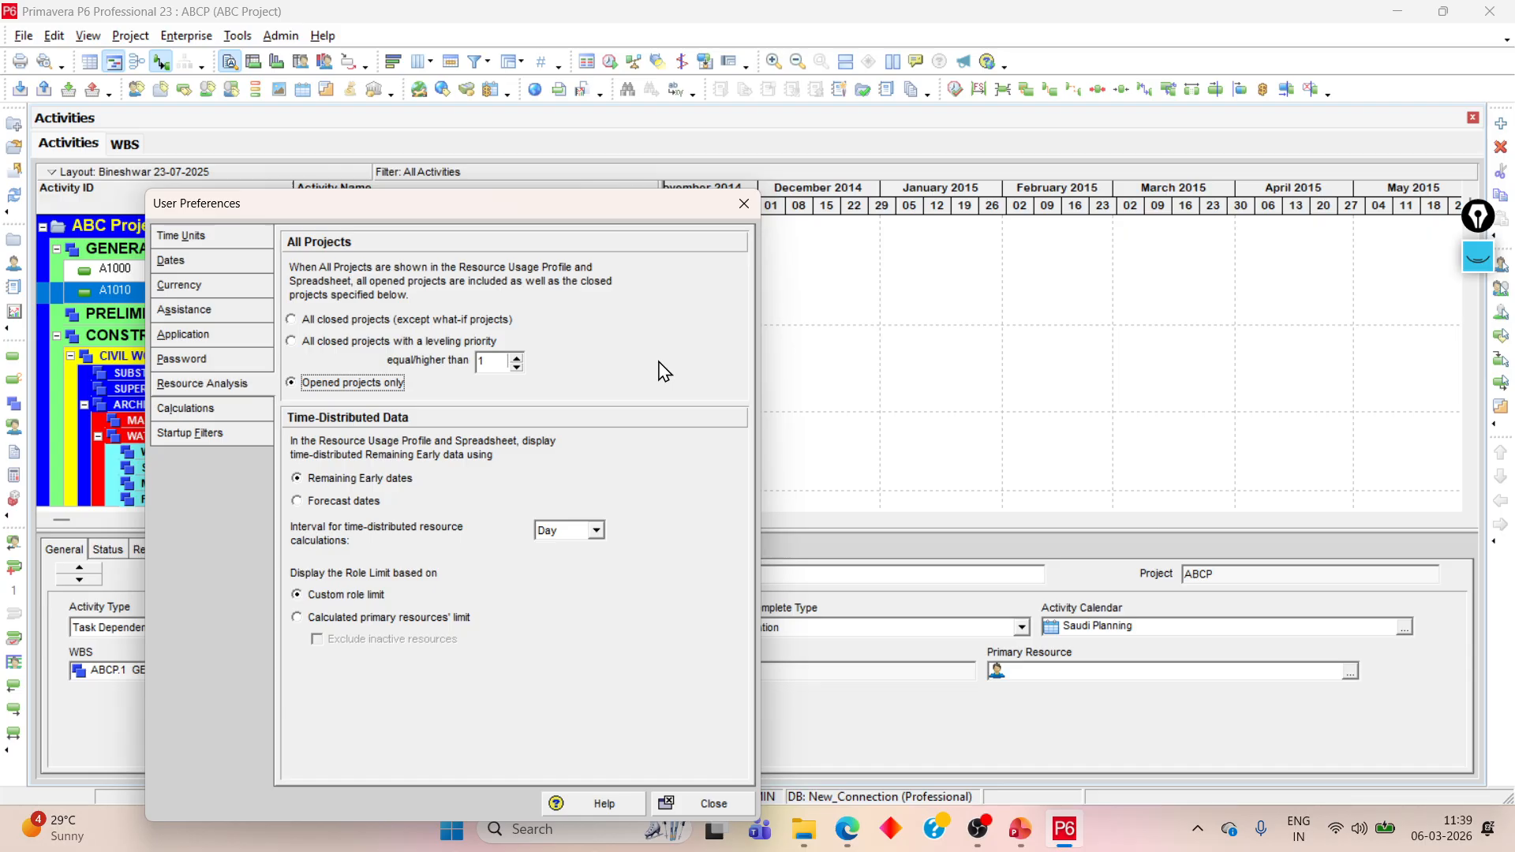
click(1477, 258)
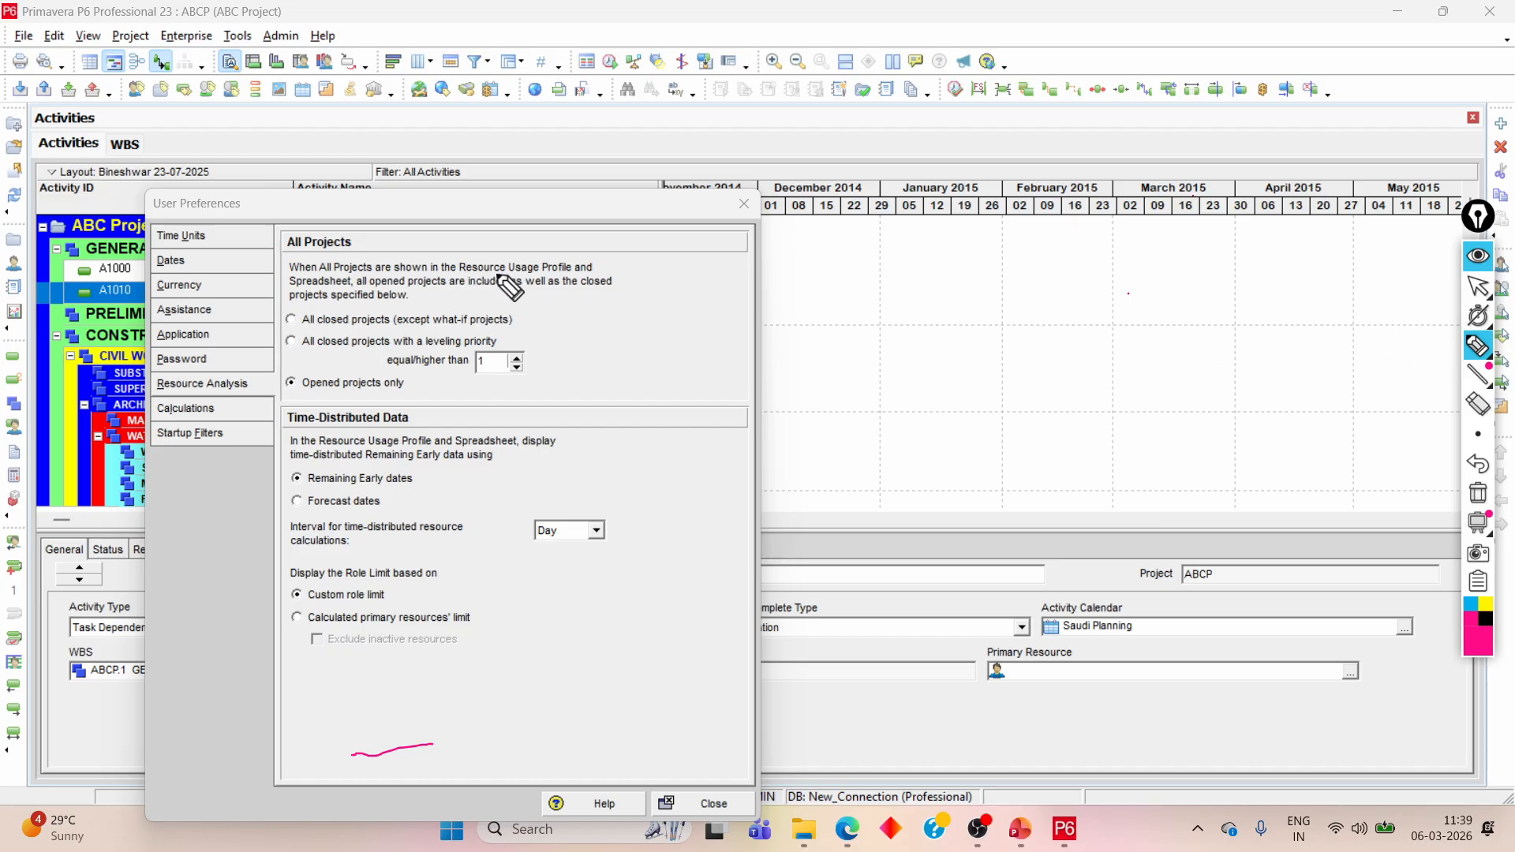
mouse_move(458, 273)
mouse_down()
mouse_move(628, 256)
mouse_move(468, 270)
mouse_up()
mouse_move(279, 285)
mouse_down()
mouse_move(344, 292)
mouse_move(320, 268)
mouse_move(293, 288)
mouse_up()
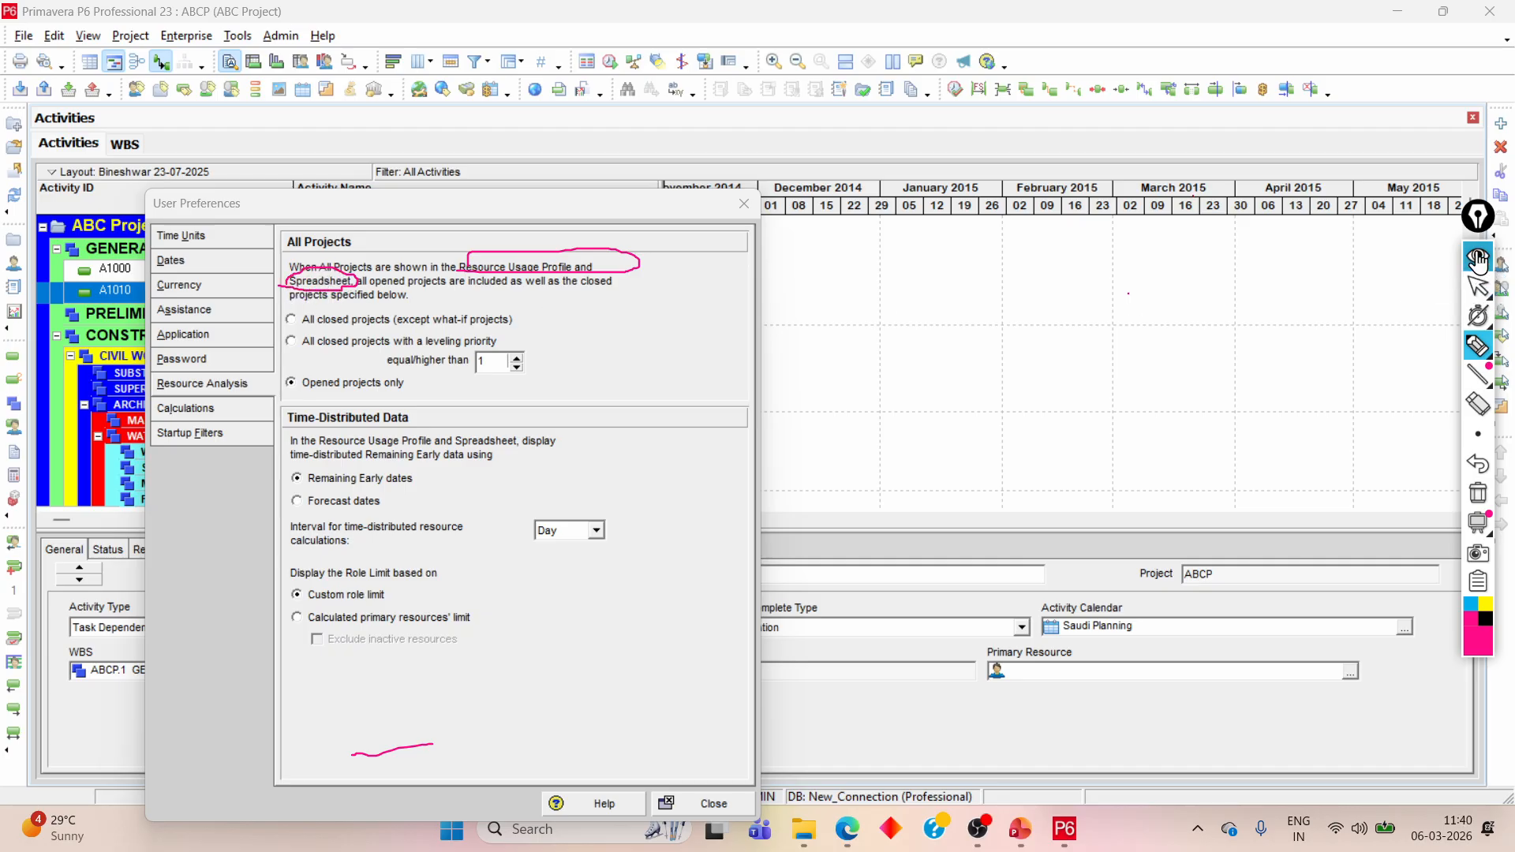
Step: Erase the pen circles and the stray stroke over the preferences, and leave annotation mode
click(1478, 403)
click(319, 288)
click(603, 274)
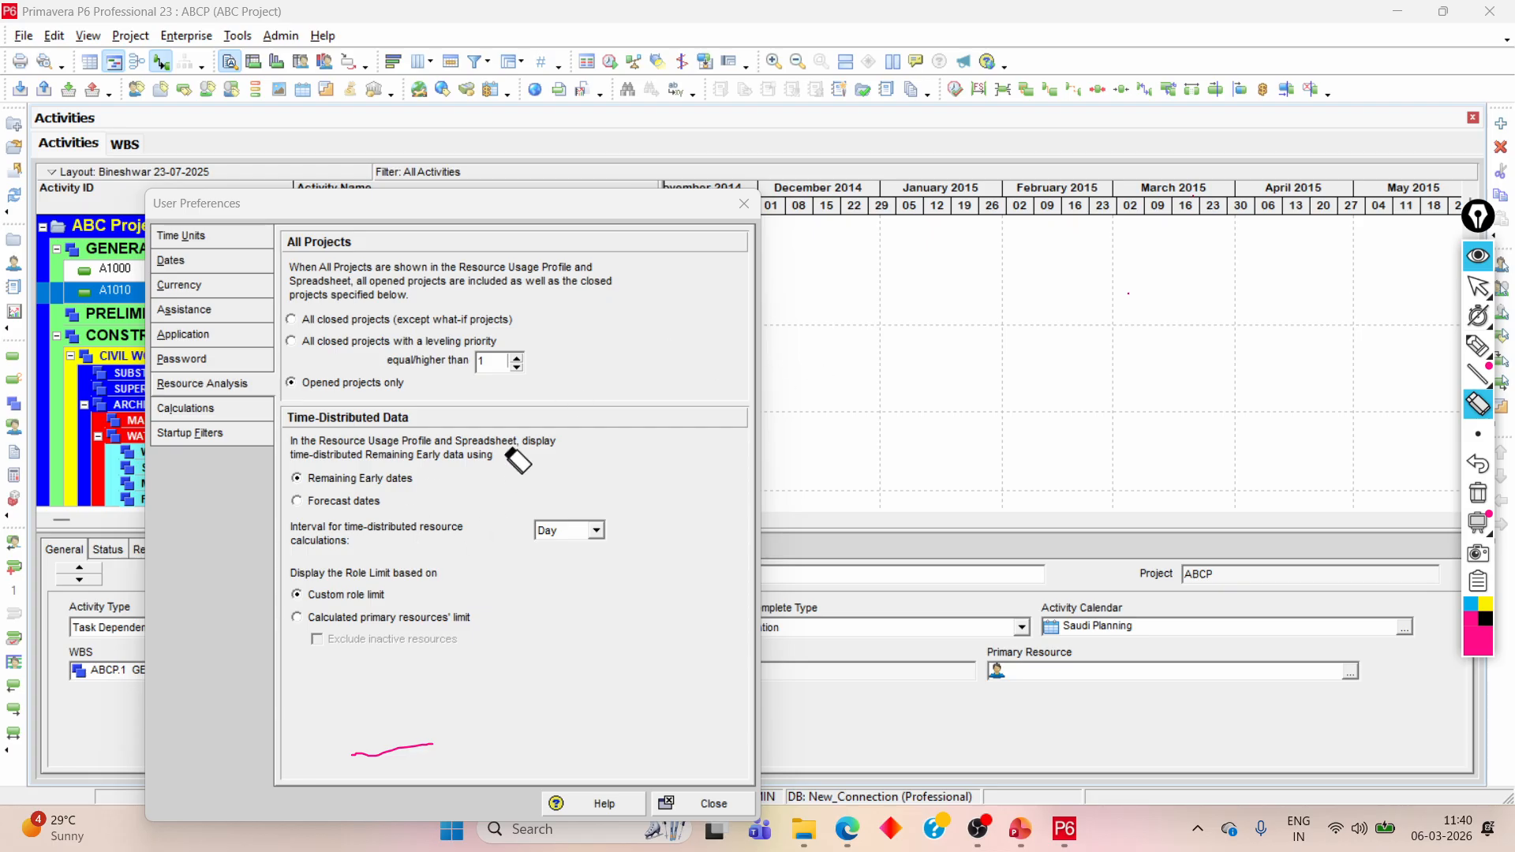
click(404, 753)
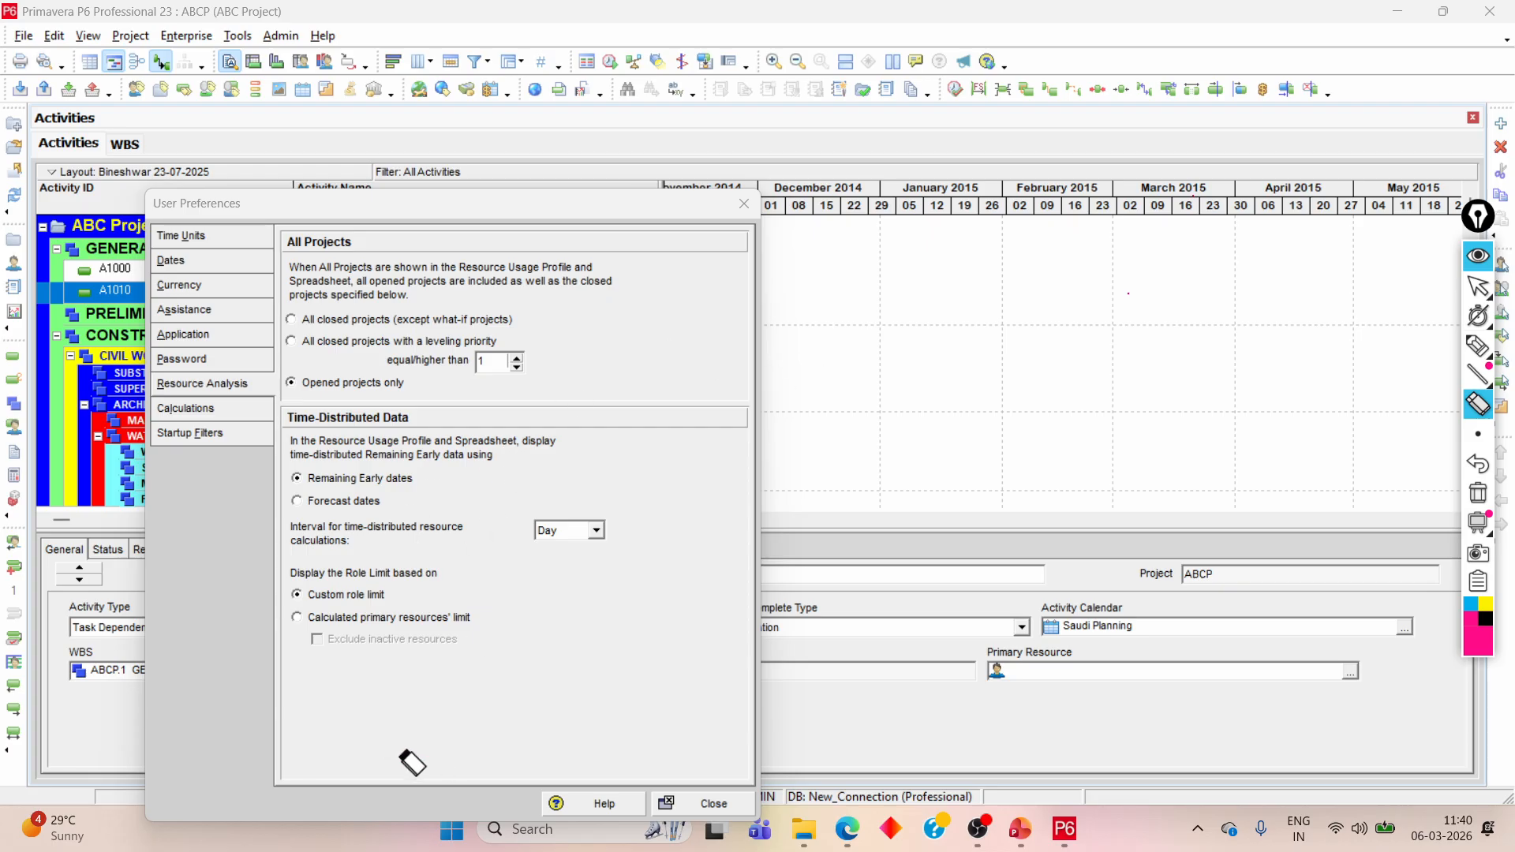
click(1477, 255)
Step: Review the Calculations and Startup Filters preferences, and close the user preferences
click(186, 408)
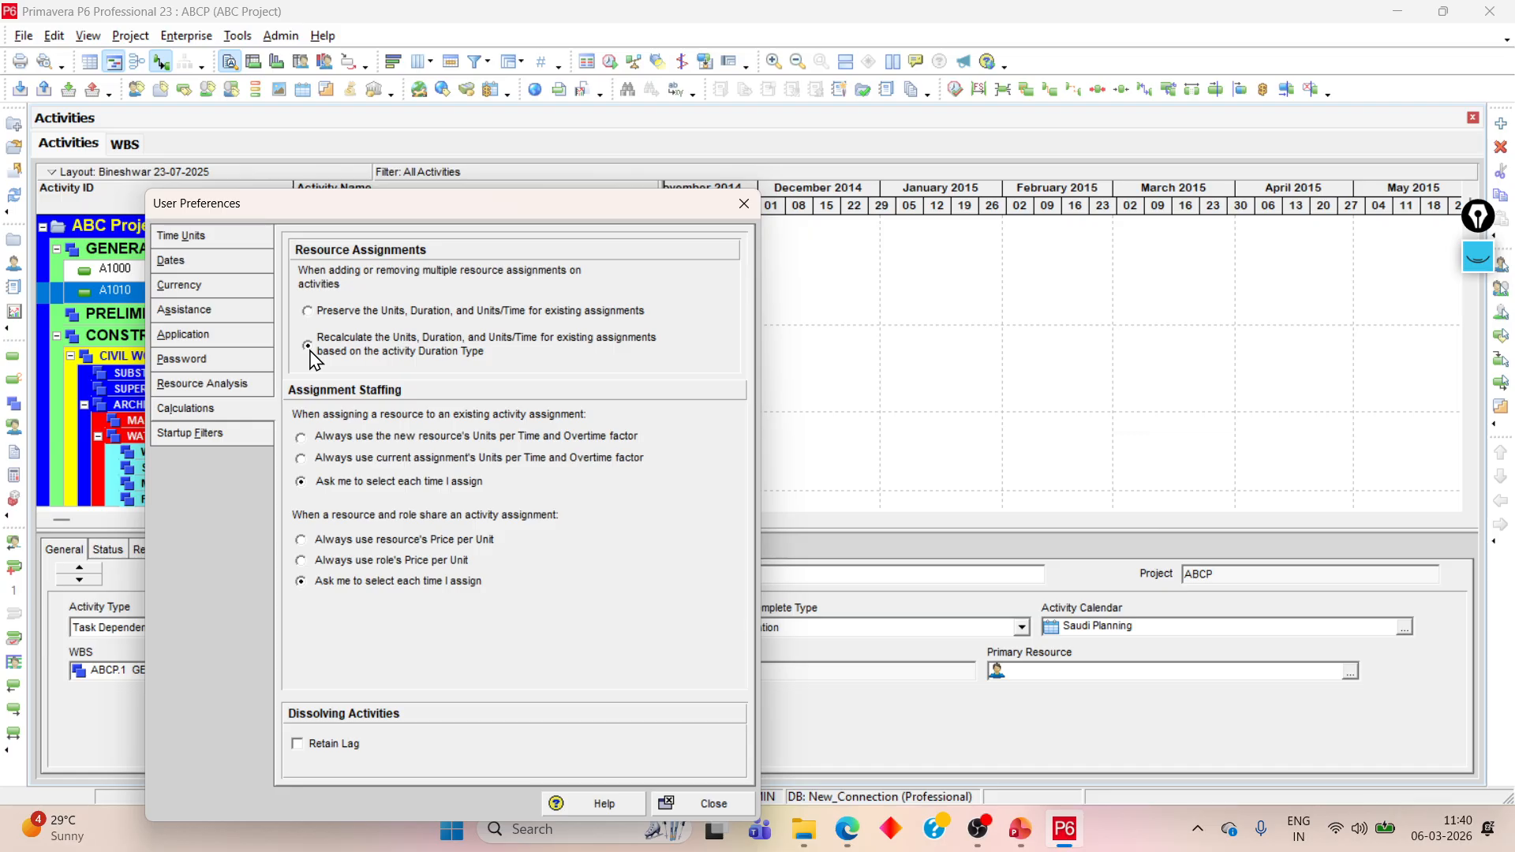
click(190, 436)
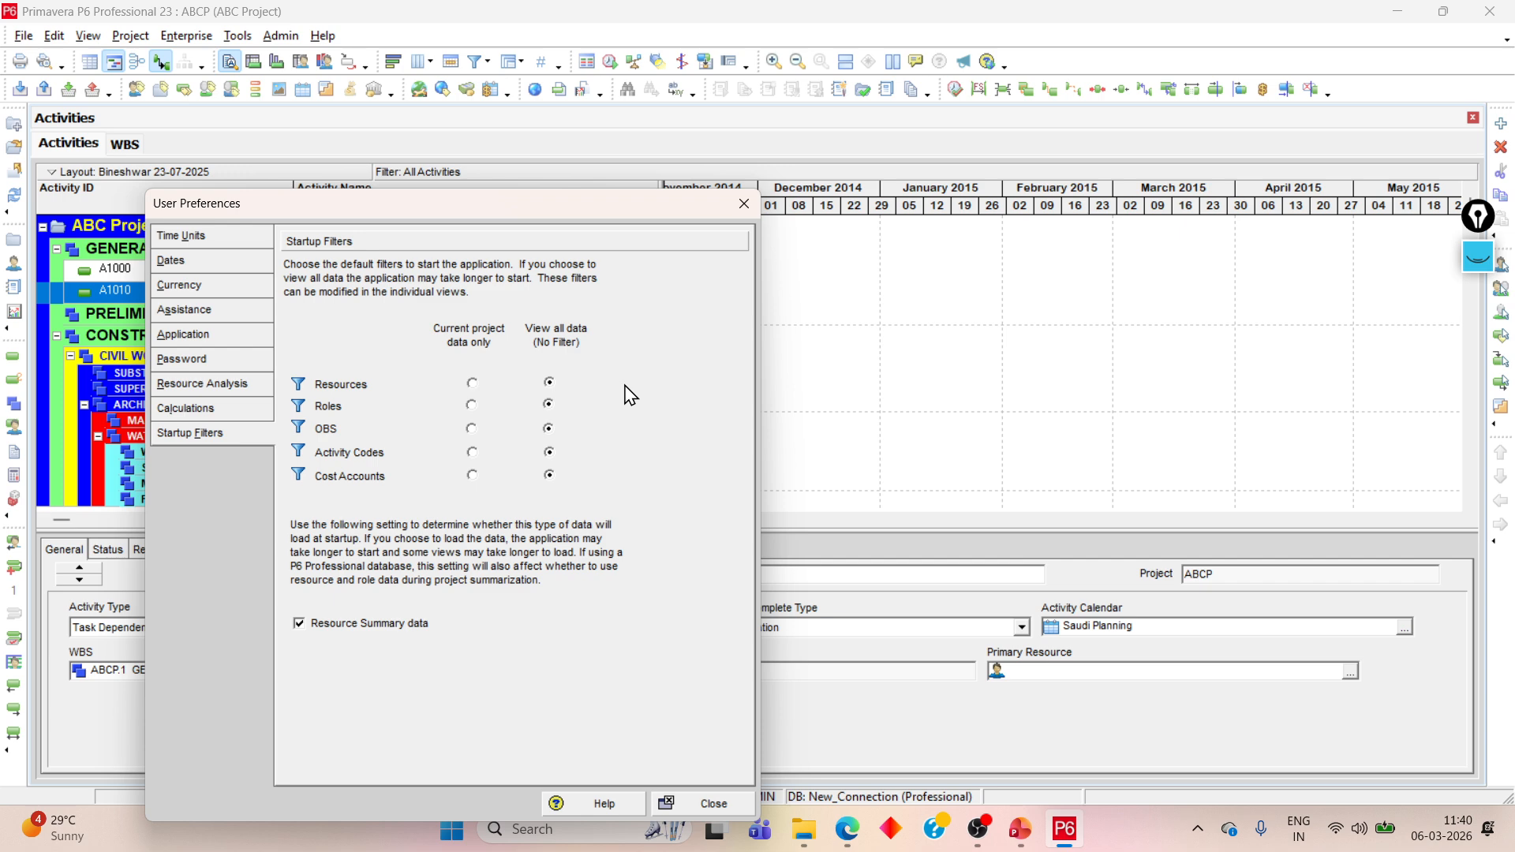
click(685, 803)
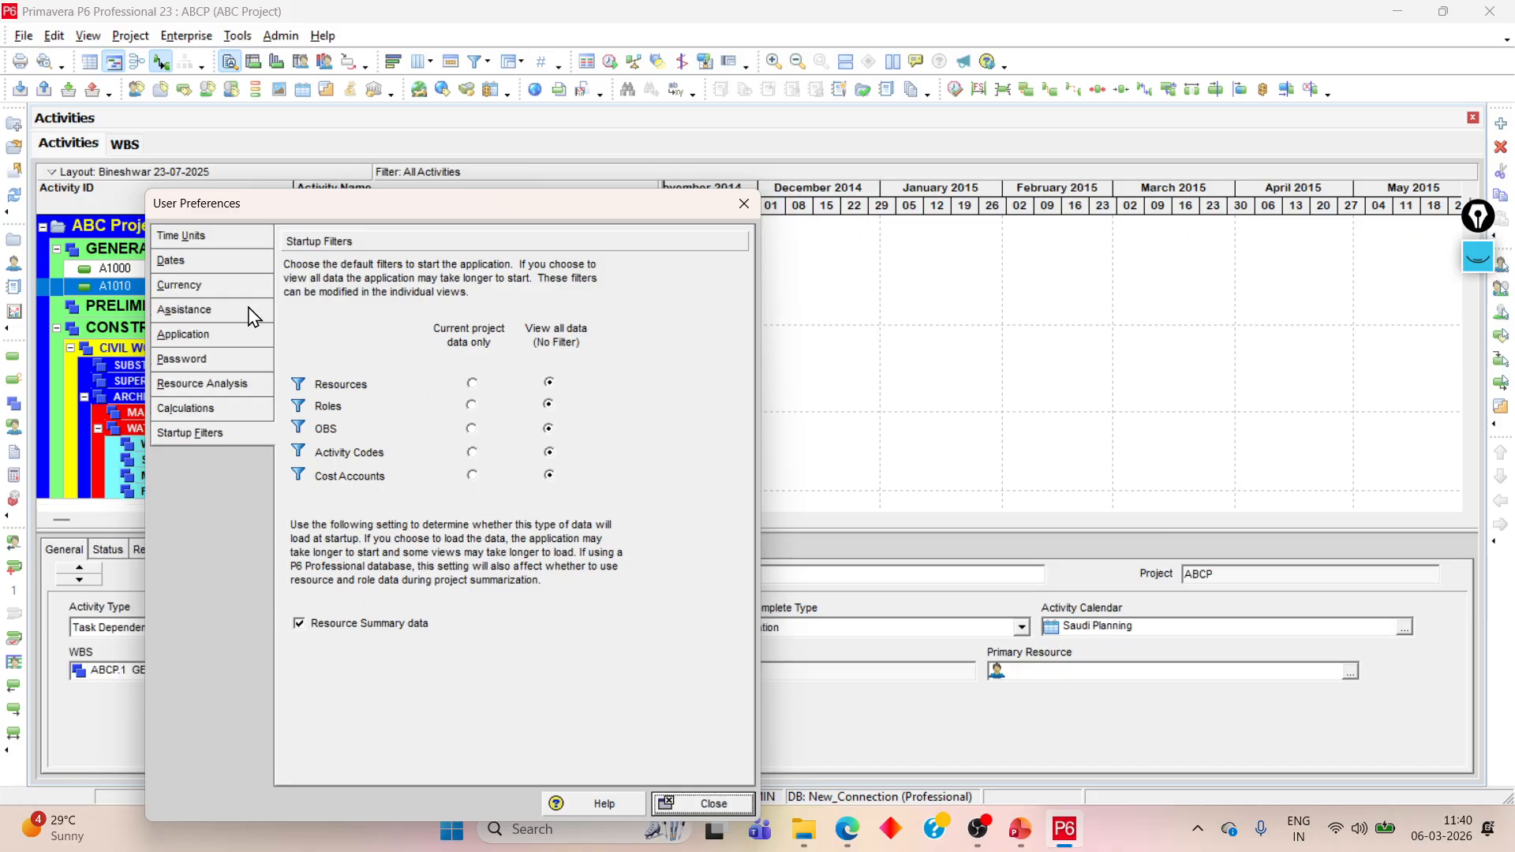
Step: Add a new activity under the SUBSTRUCTURE WBS
click(207, 370)
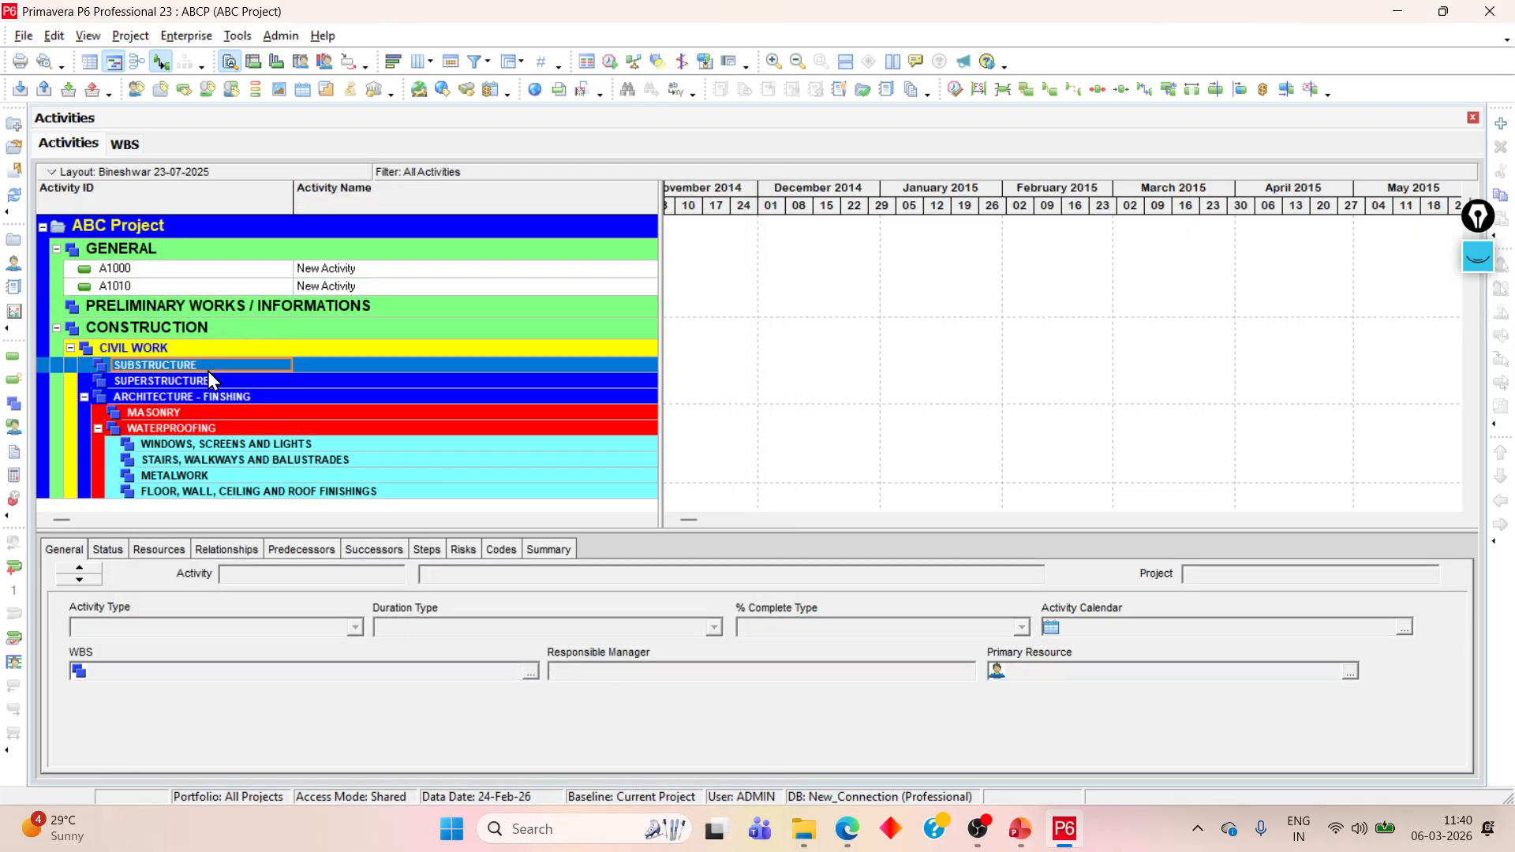
click(1501, 123)
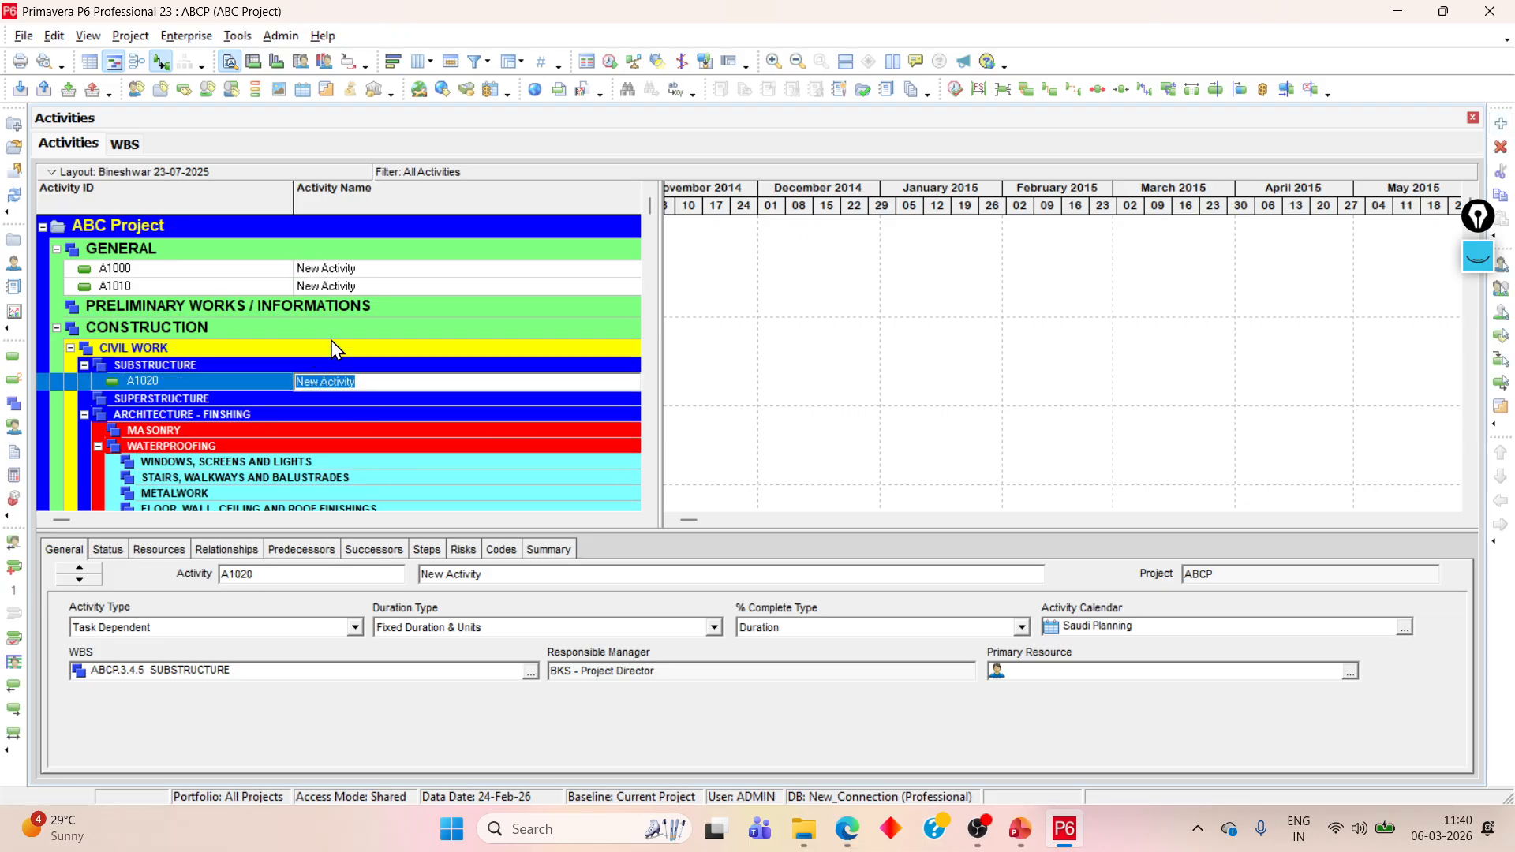
Step: Widen the activity table over the Gantt chart to show the duration, date and percent complete columns
click(377, 271)
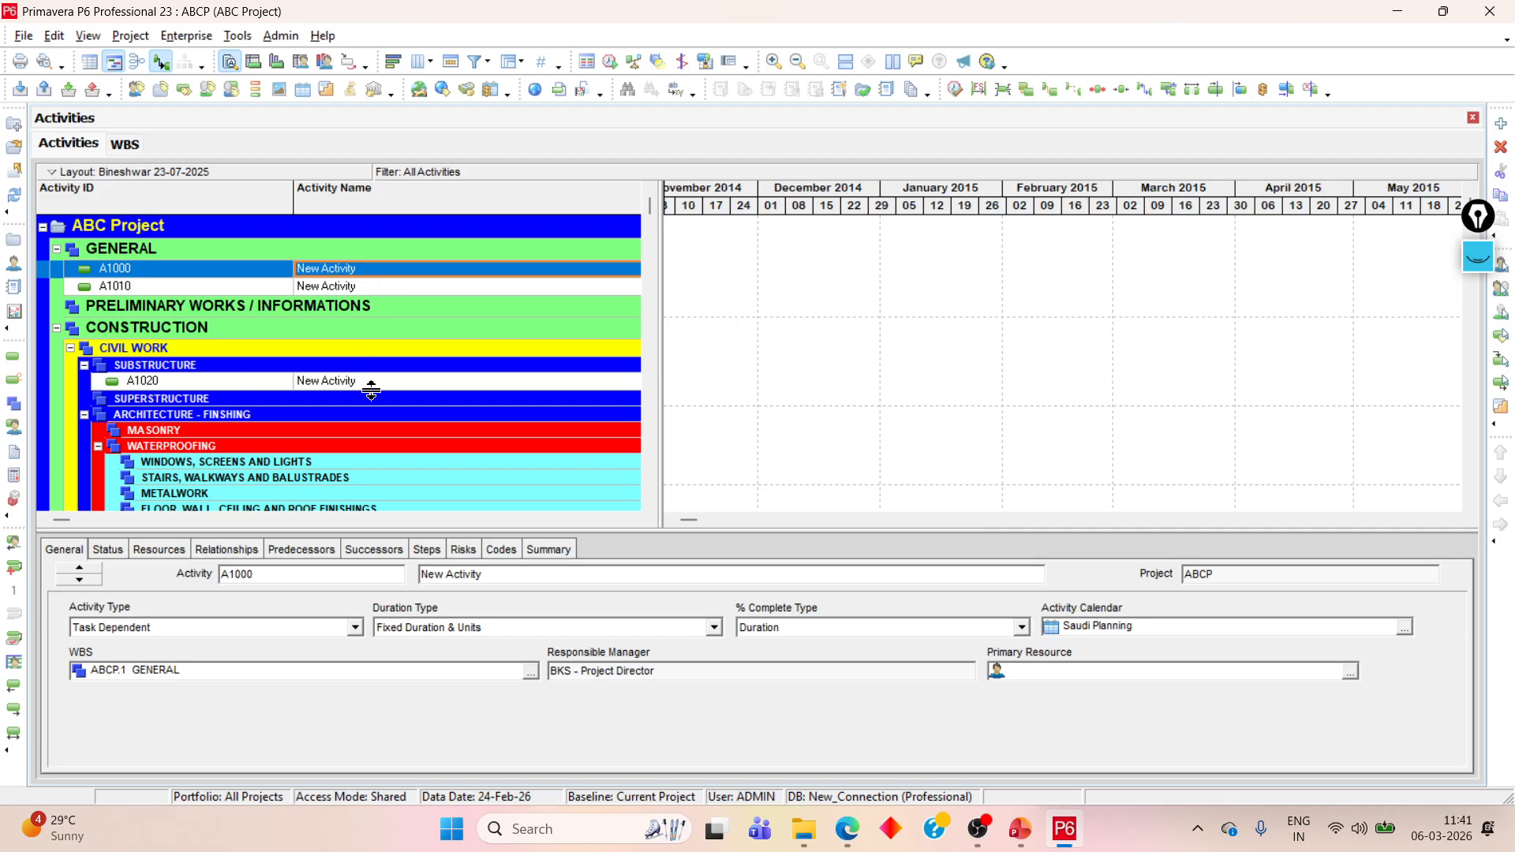
drag(659, 363, 1359, 440)
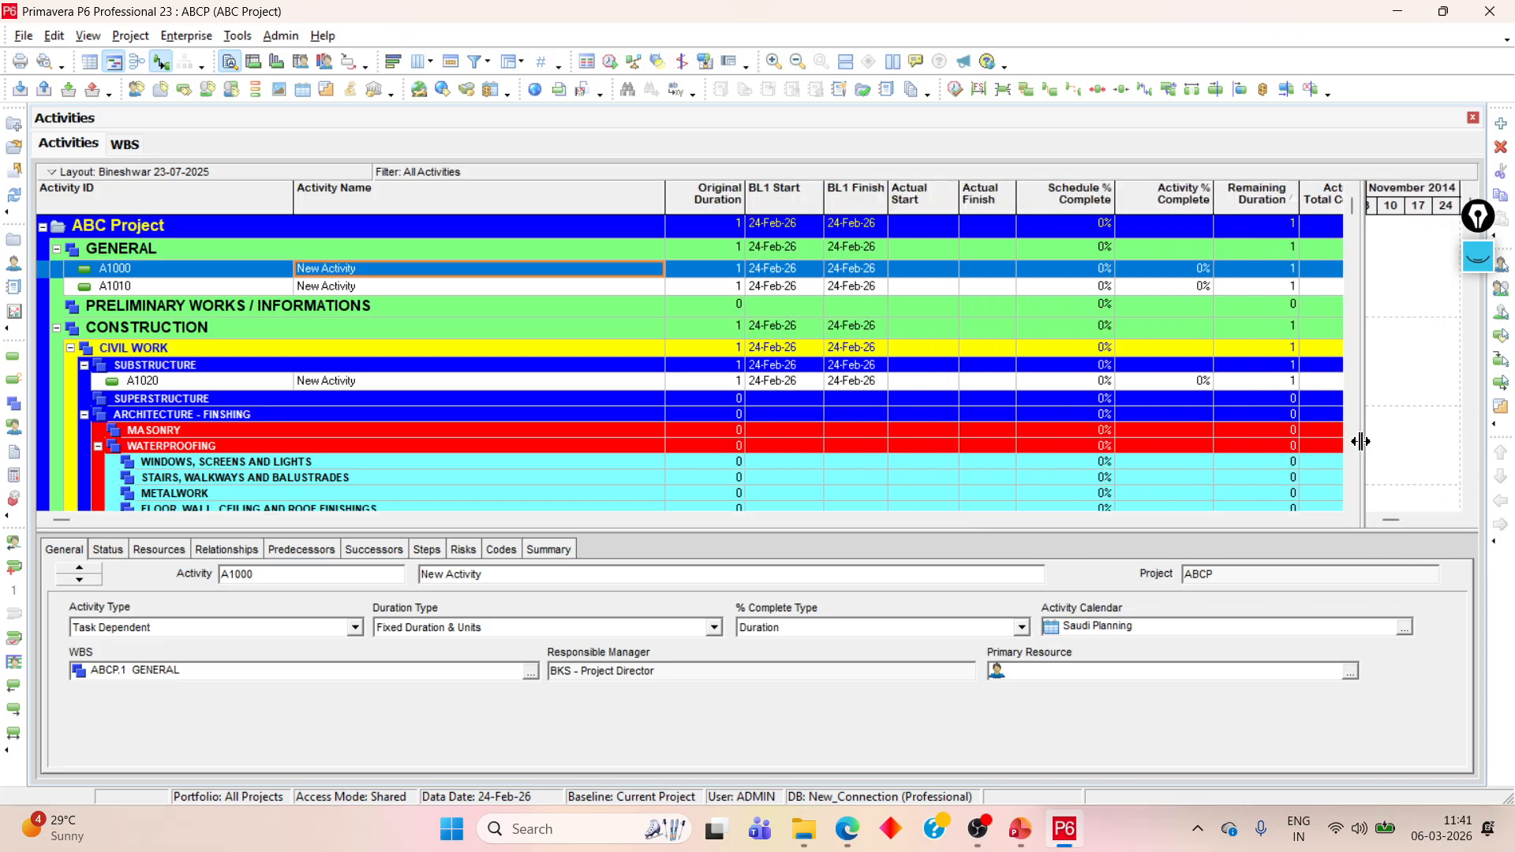
Step: Rename activity A1020 under SUBSTRUCTURE as Excavation Work
click(362, 380)
click(362, 382)
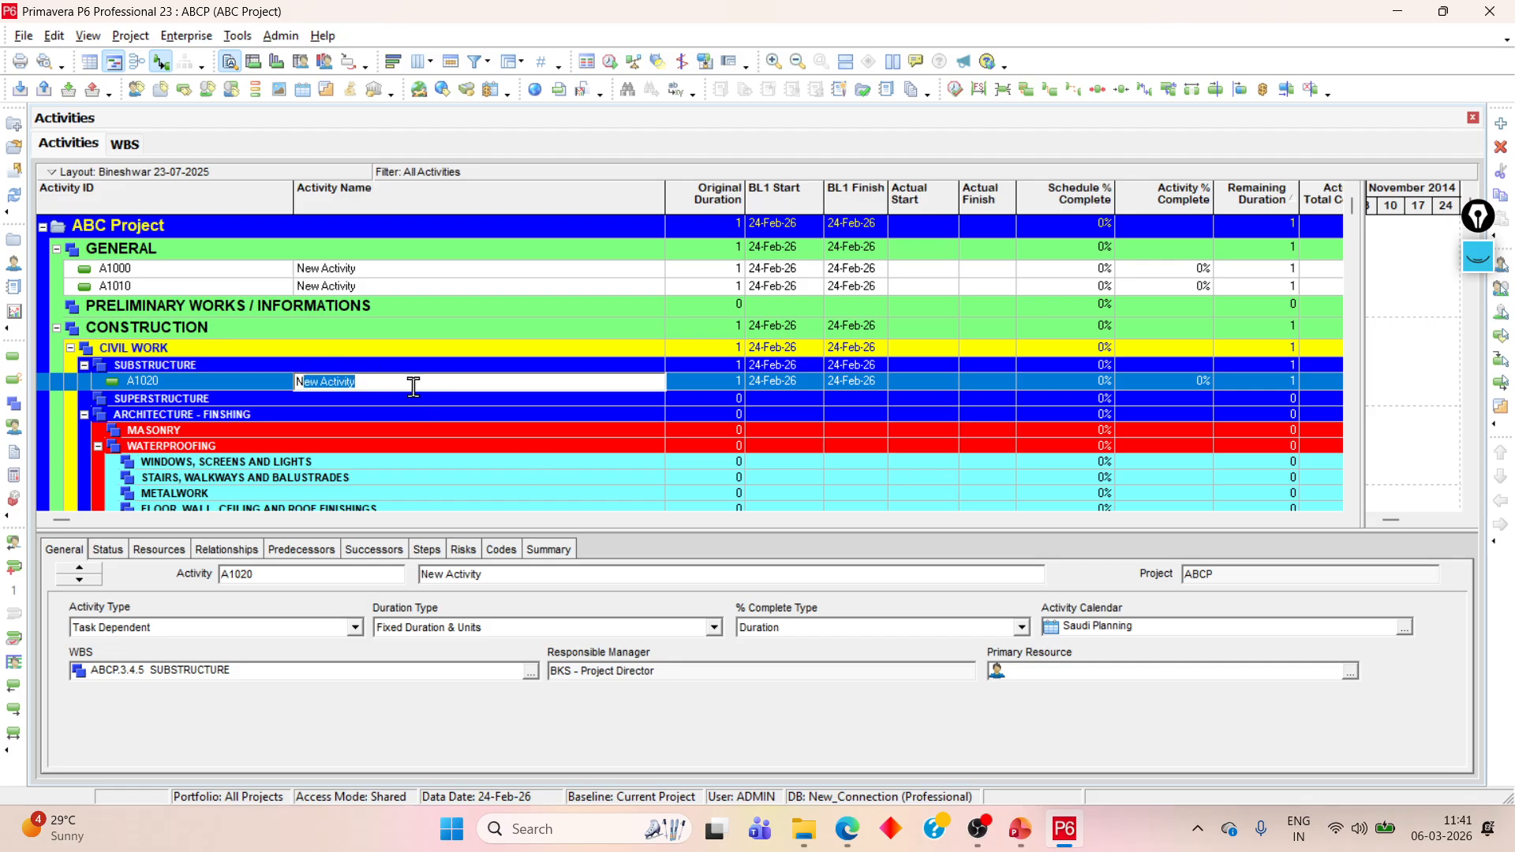
text(Excavation Work)
click(707, 380)
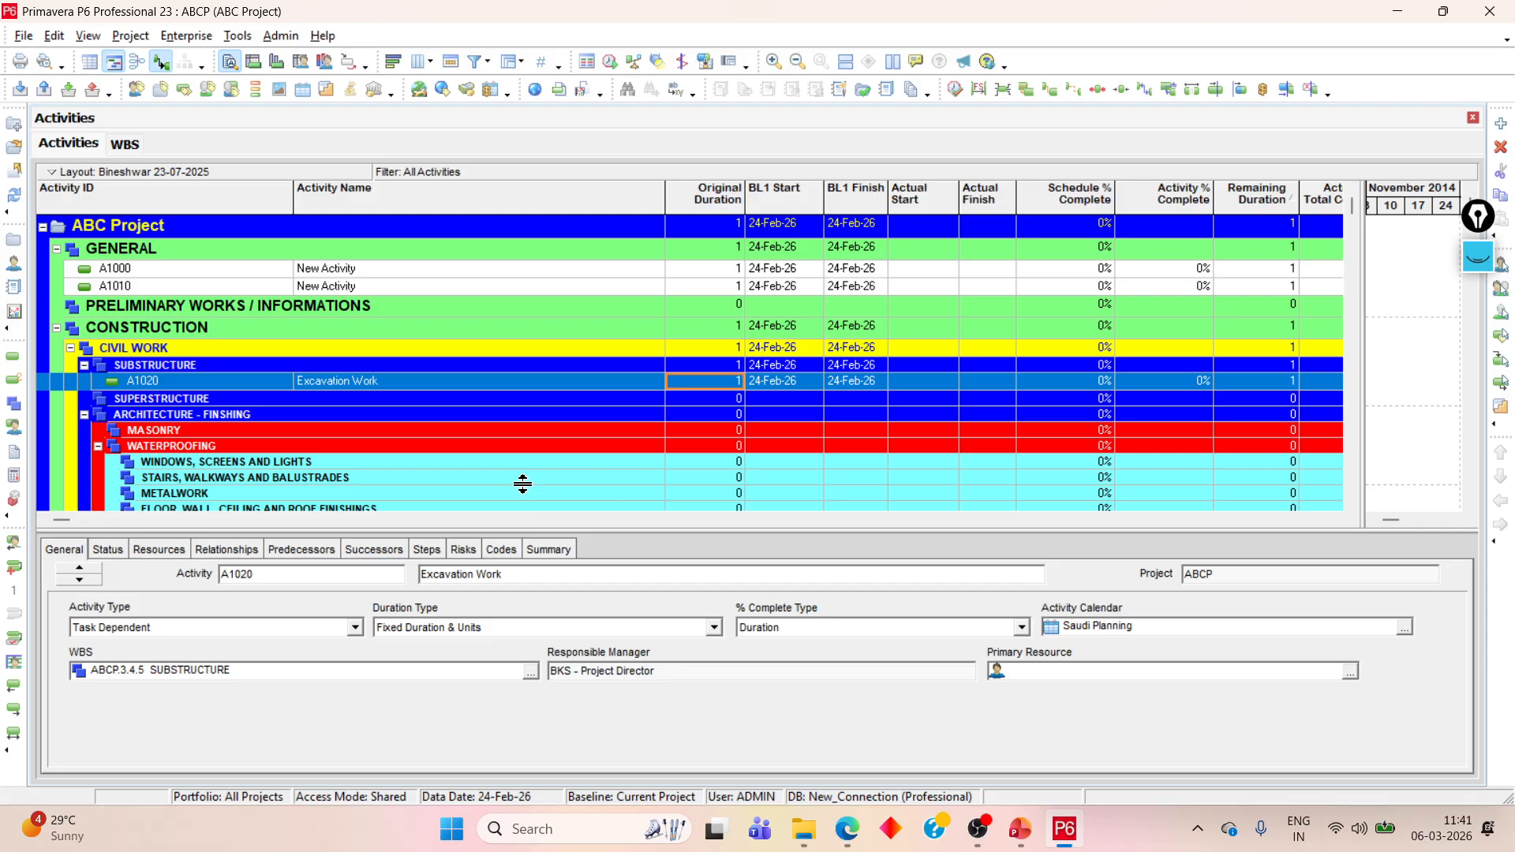
Step: Delete the Excavation Work activity from the SUBSTRUCTURE WBS and confirm the deletion
right_click(329, 380)
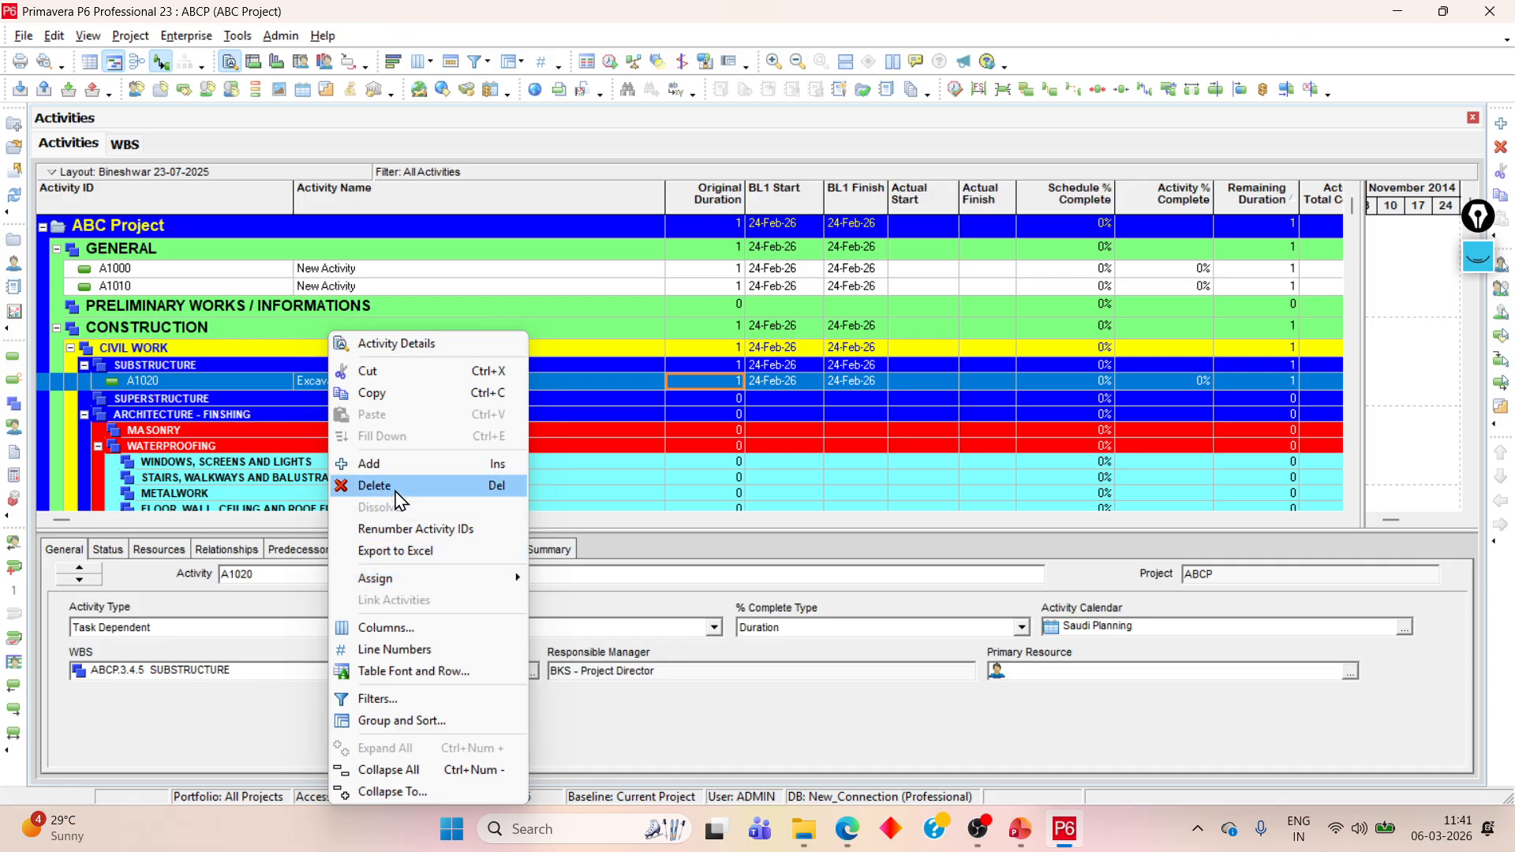
click(394, 484)
click(720, 441)
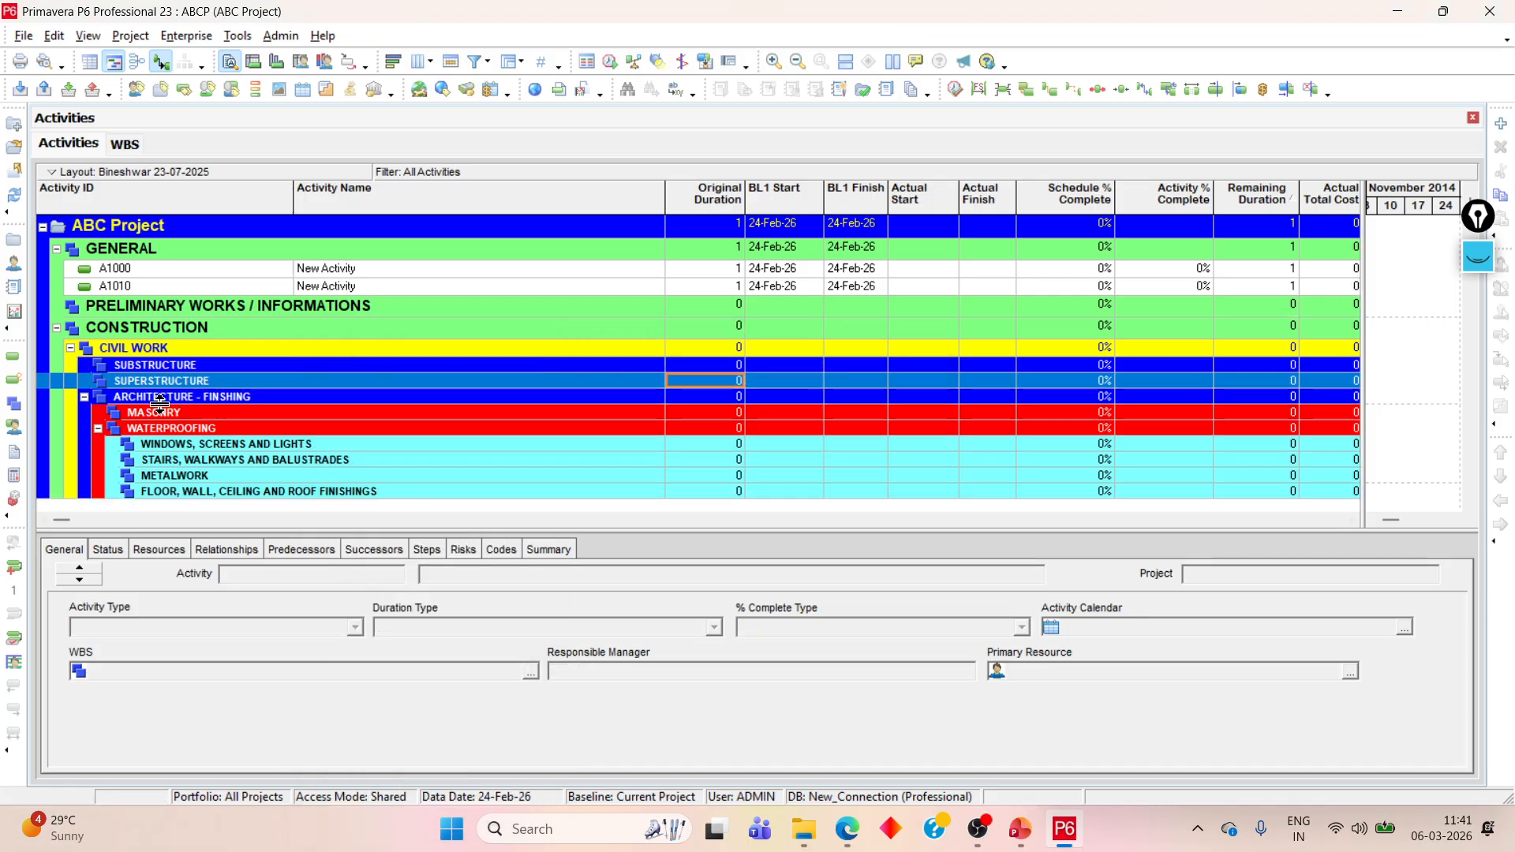
click(355, 271)
click(355, 289)
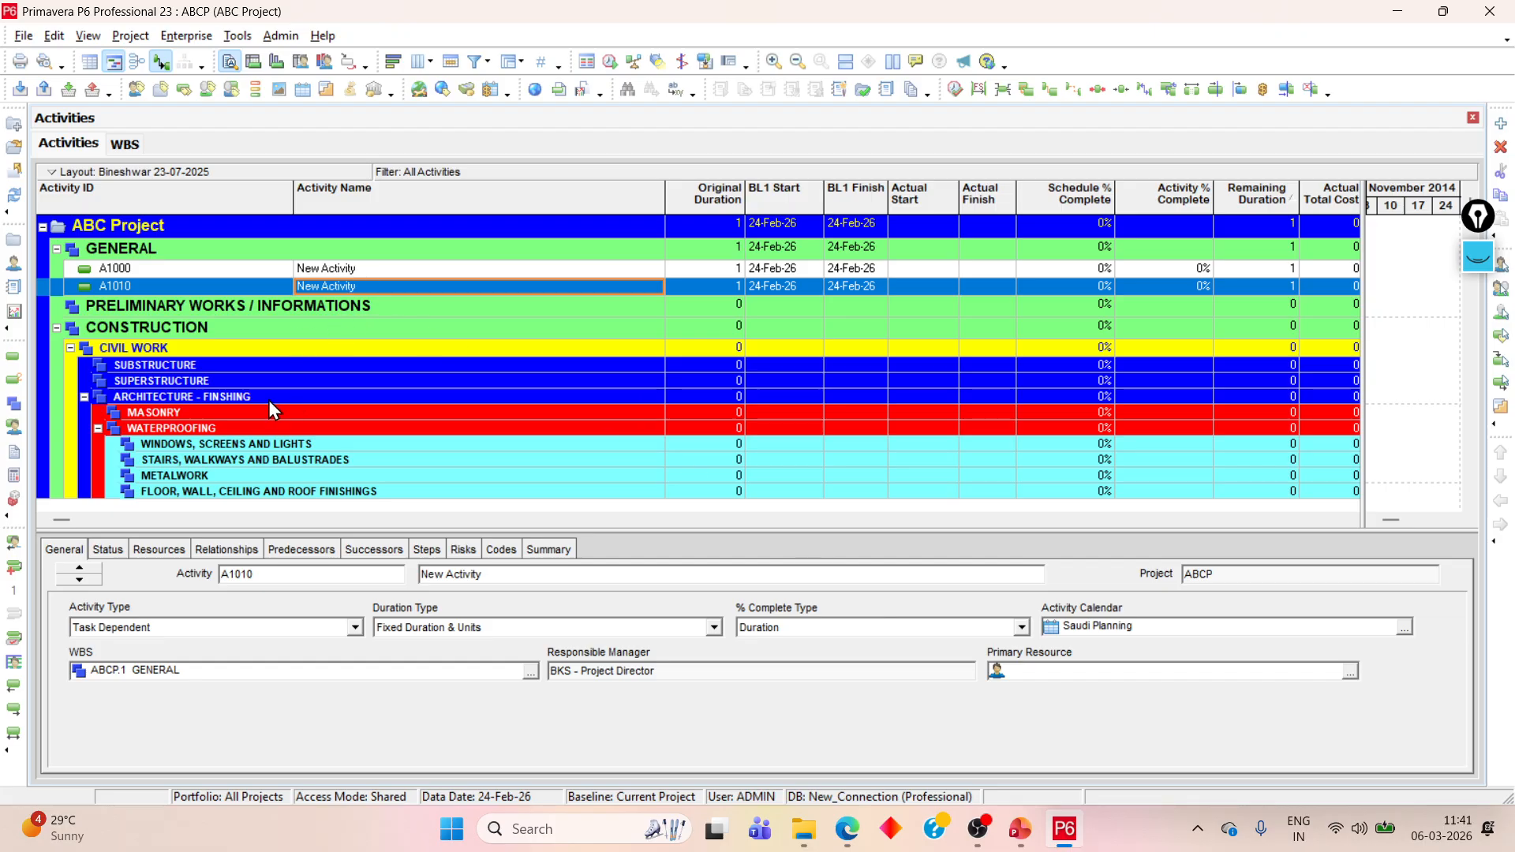
Step: Add an activity named Excavation Work under the SUBSTRUCTURE WBS
click(254, 367)
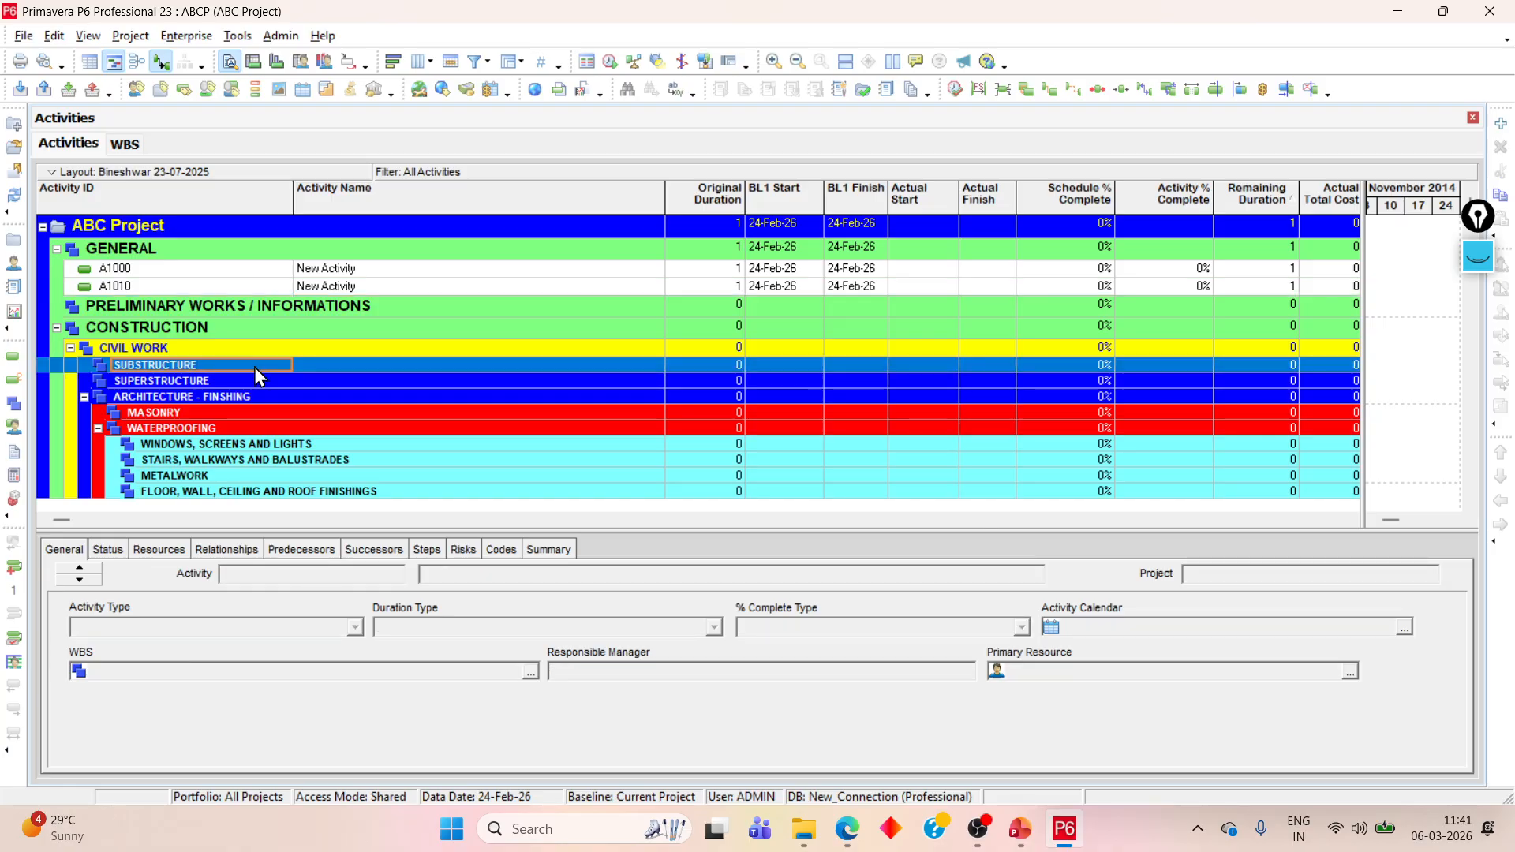
right_click(254, 367)
click(276, 460)
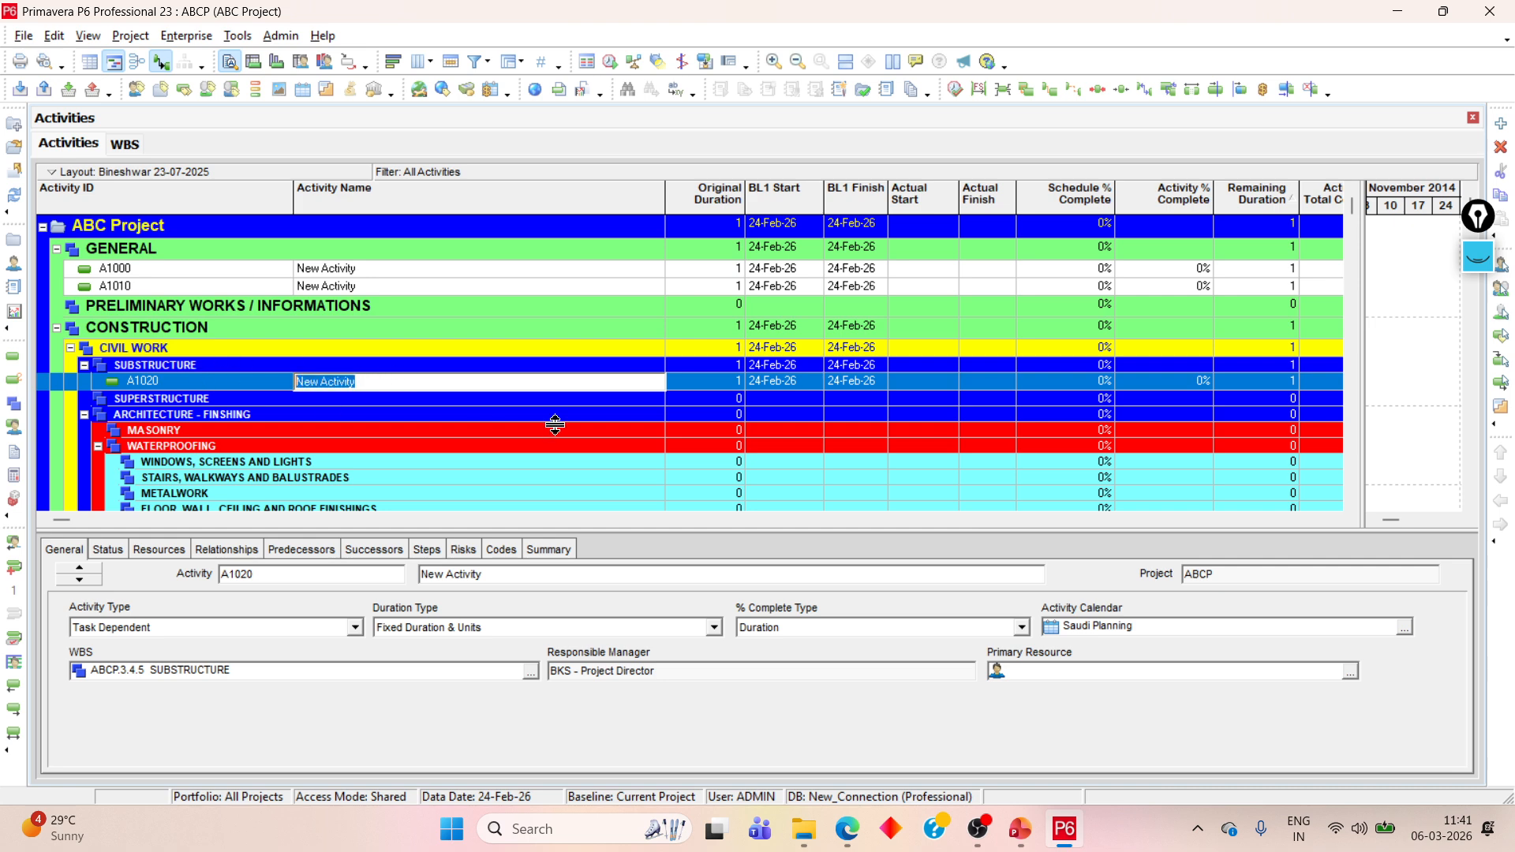
text(Excavation Work)
click(674, 381)
click(479, 382)
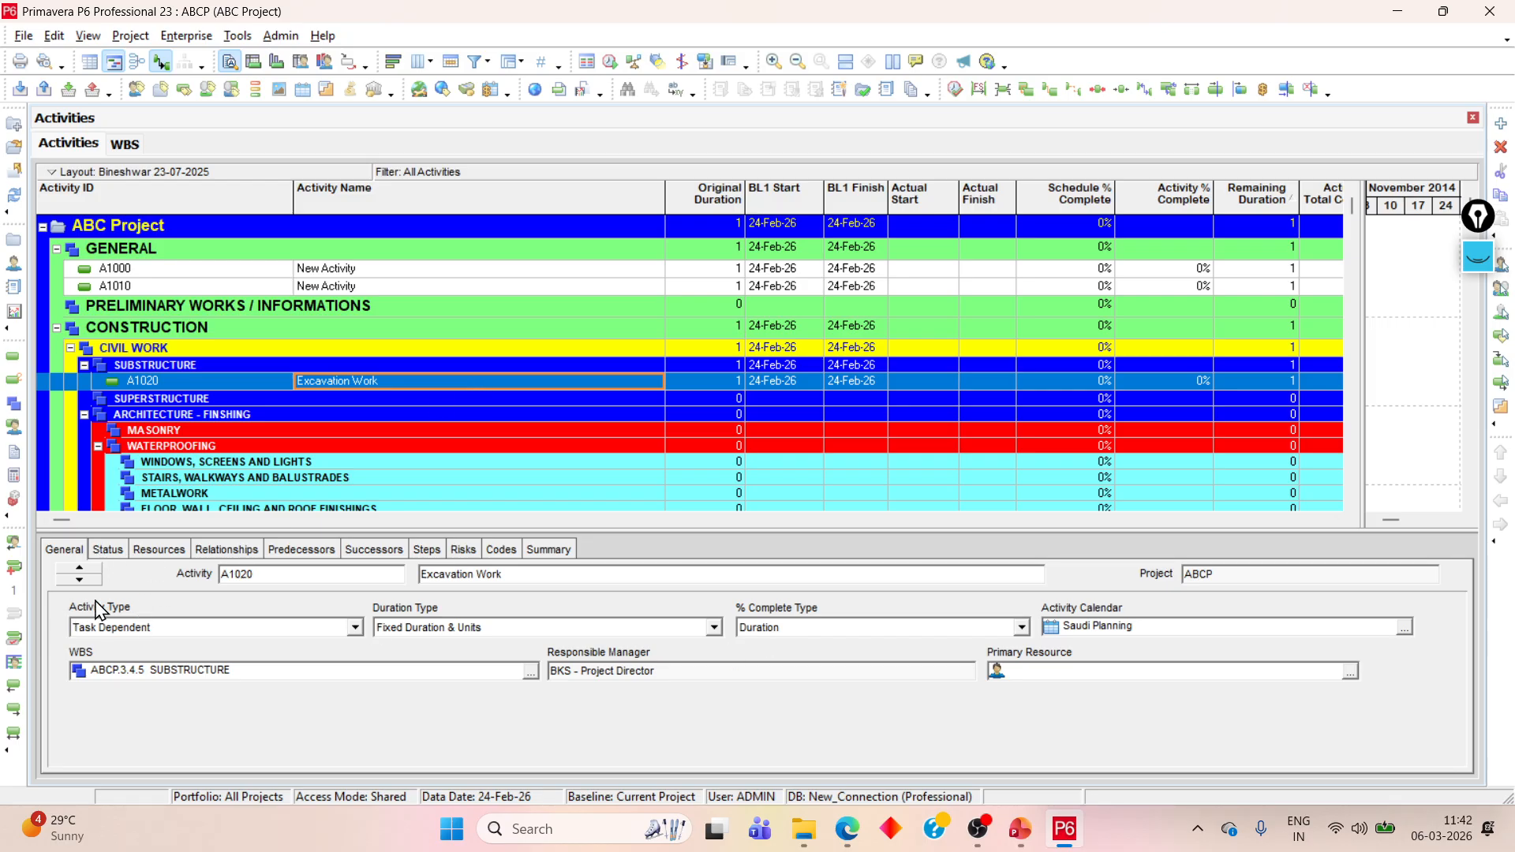
Step: Switch to the Lecture-6 presentation in PowerPoint, review the Defaults Tab notes on the settings slide, and return to Primavera P6
click(1020, 829)
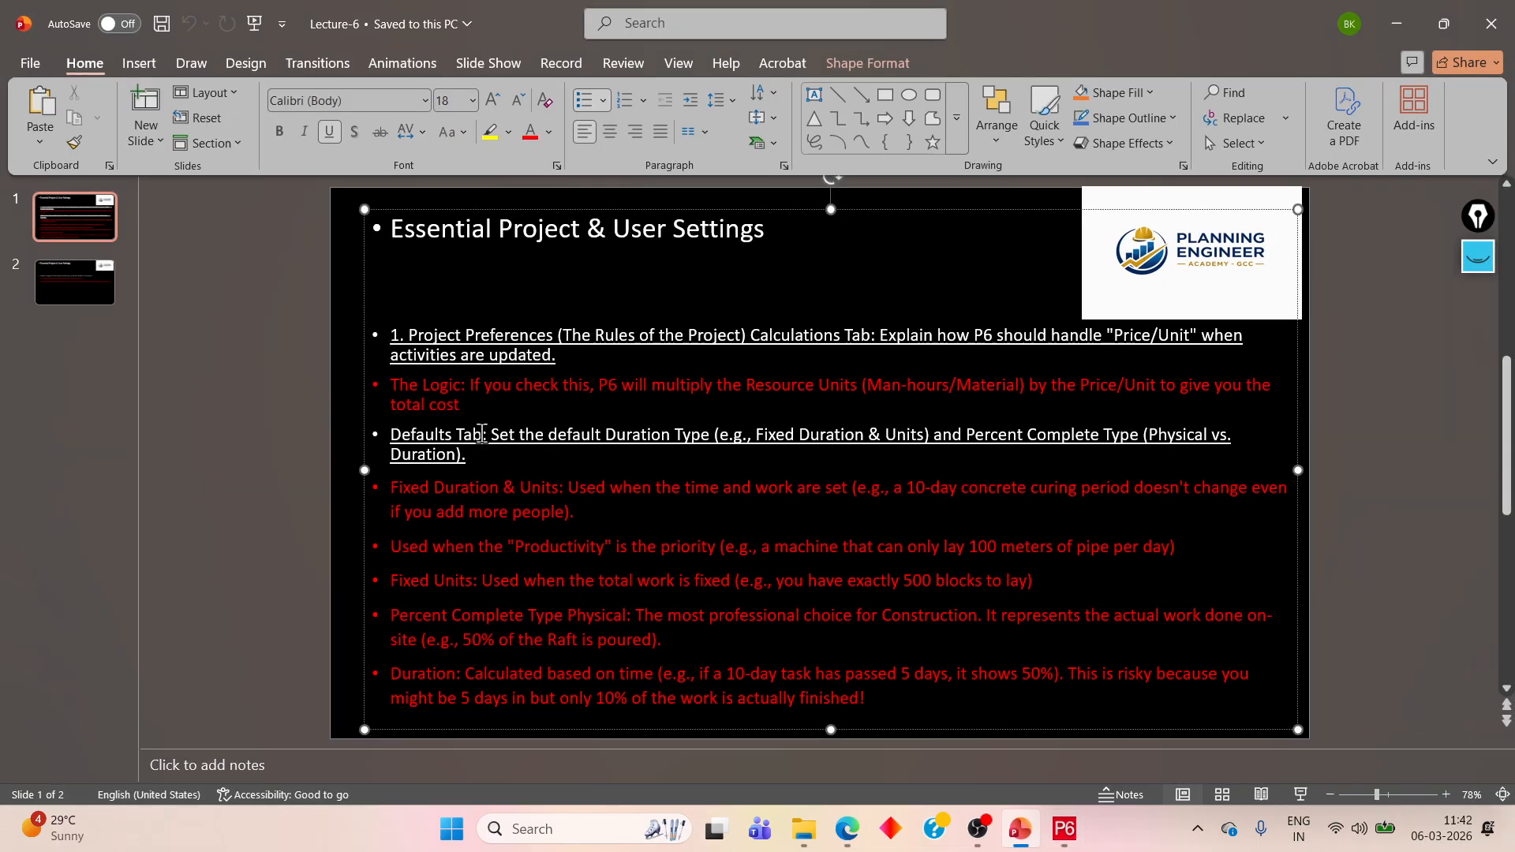
drag(484, 435, 397, 447)
click(386, 444)
click(1397, 23)
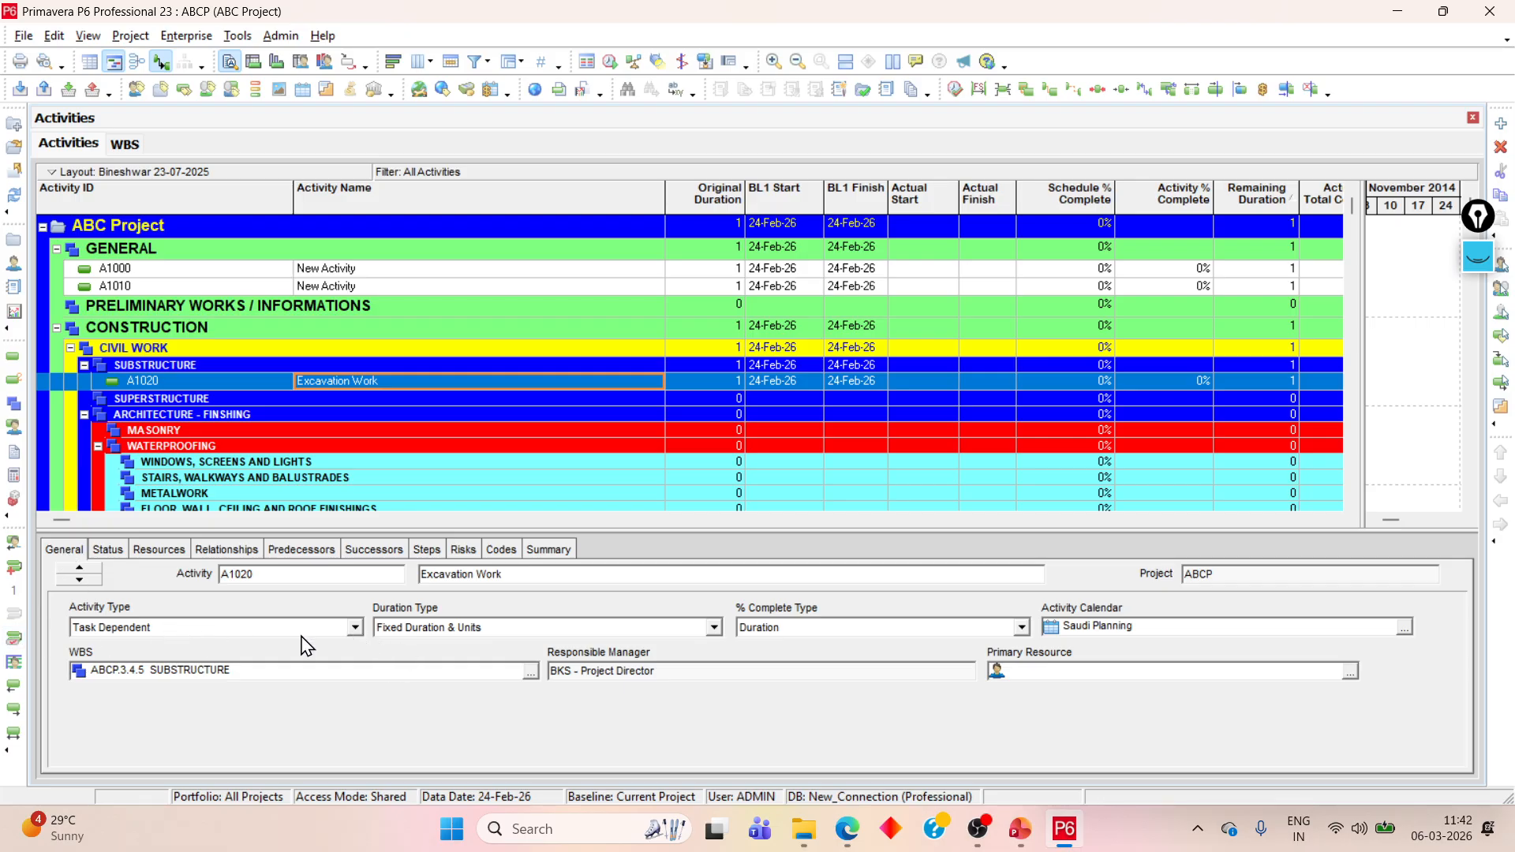
Step: Review the activity type options for Excavation Work and keep Task Dependent selected
click(355, 627)
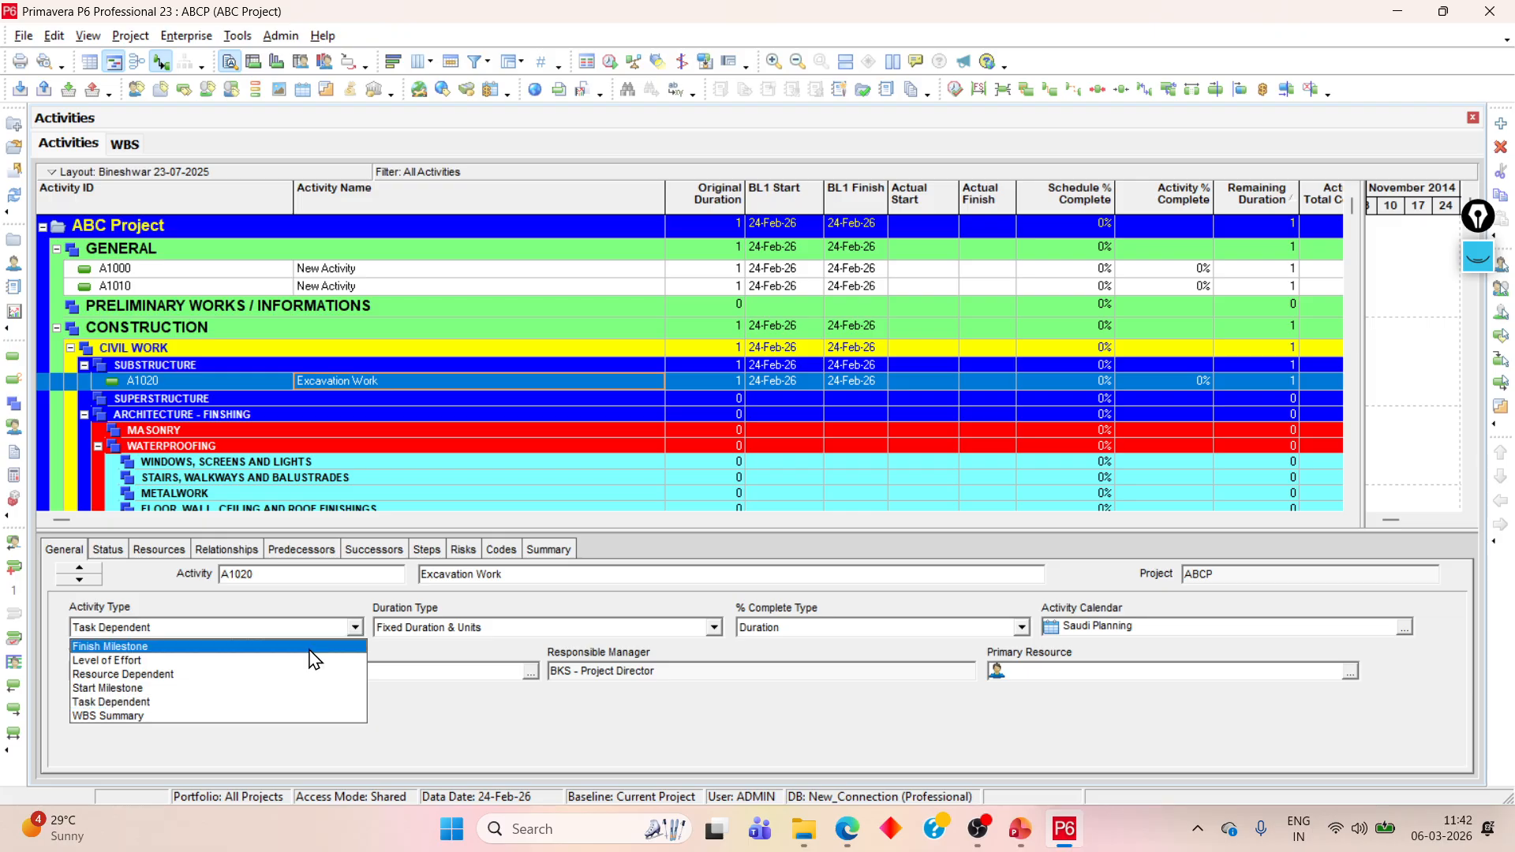
click(251, 710)
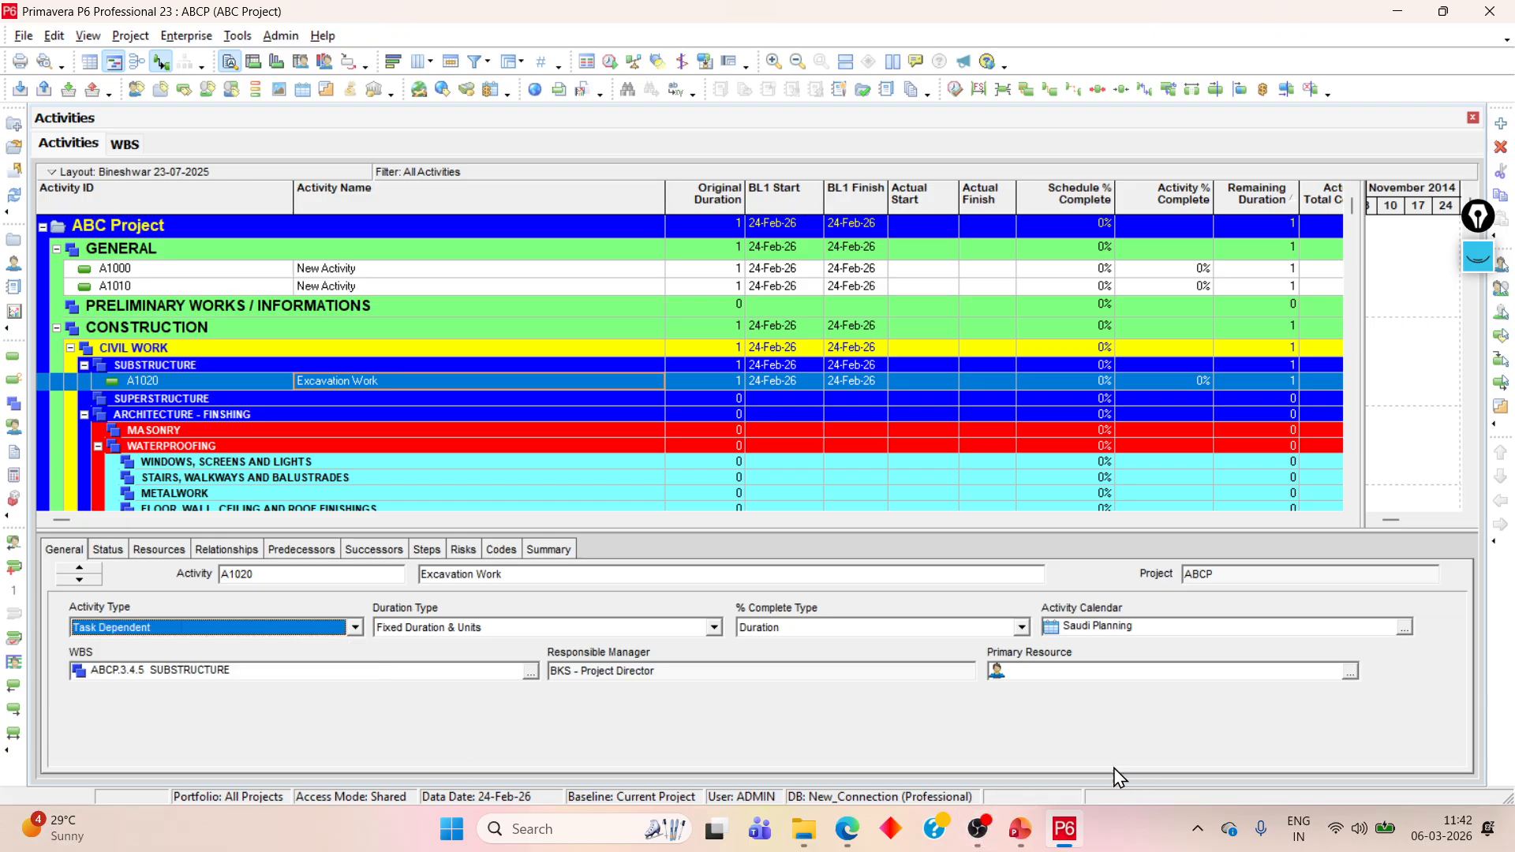
Step: Add another new activity below Excavation Work in the SUBSTRUCTURE WBS
right_click(397, 381)
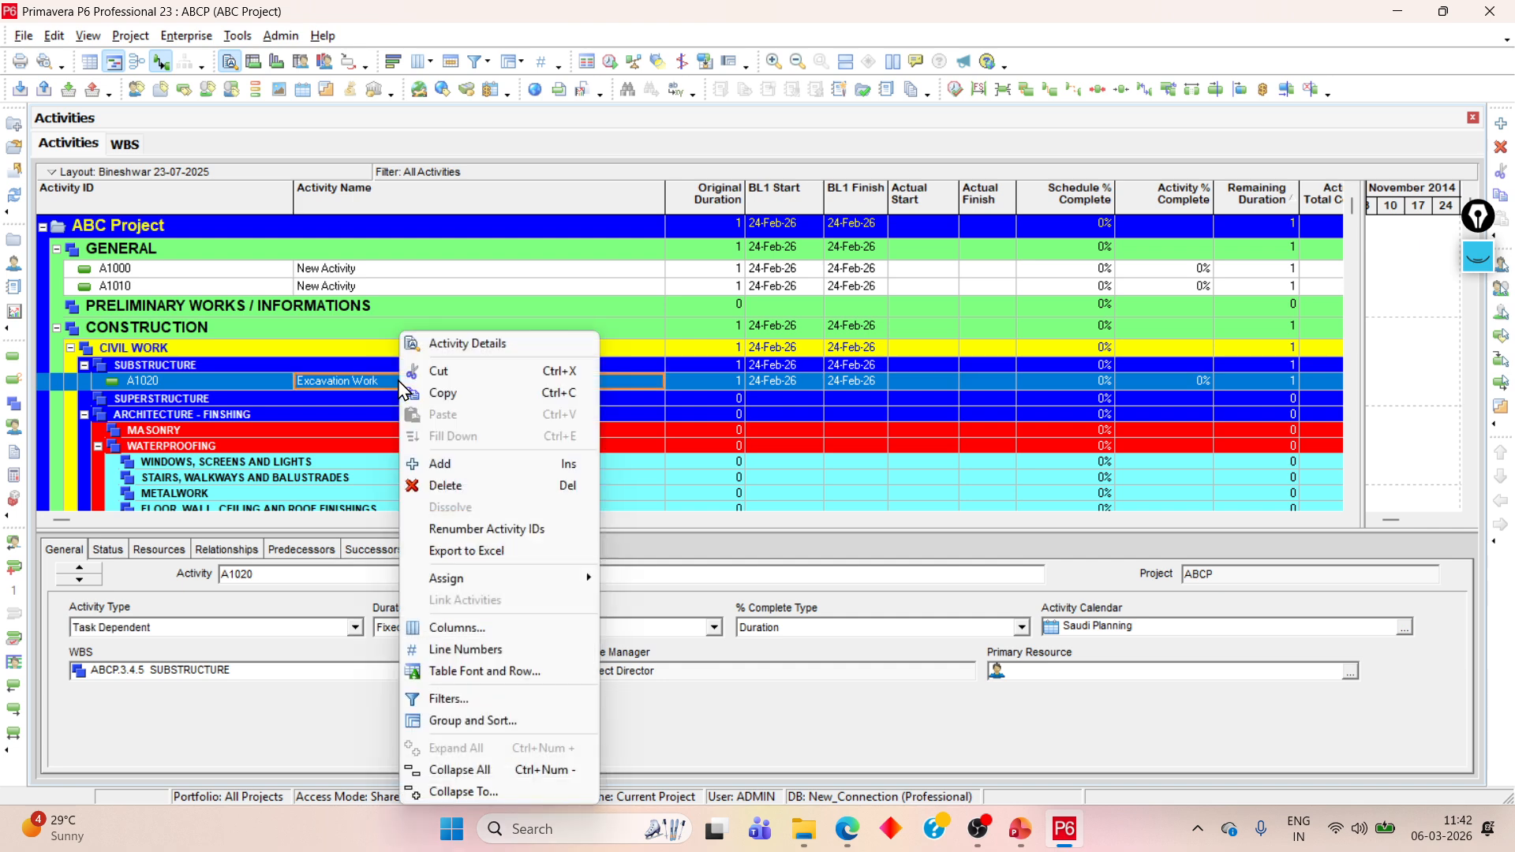
click(436, 469)
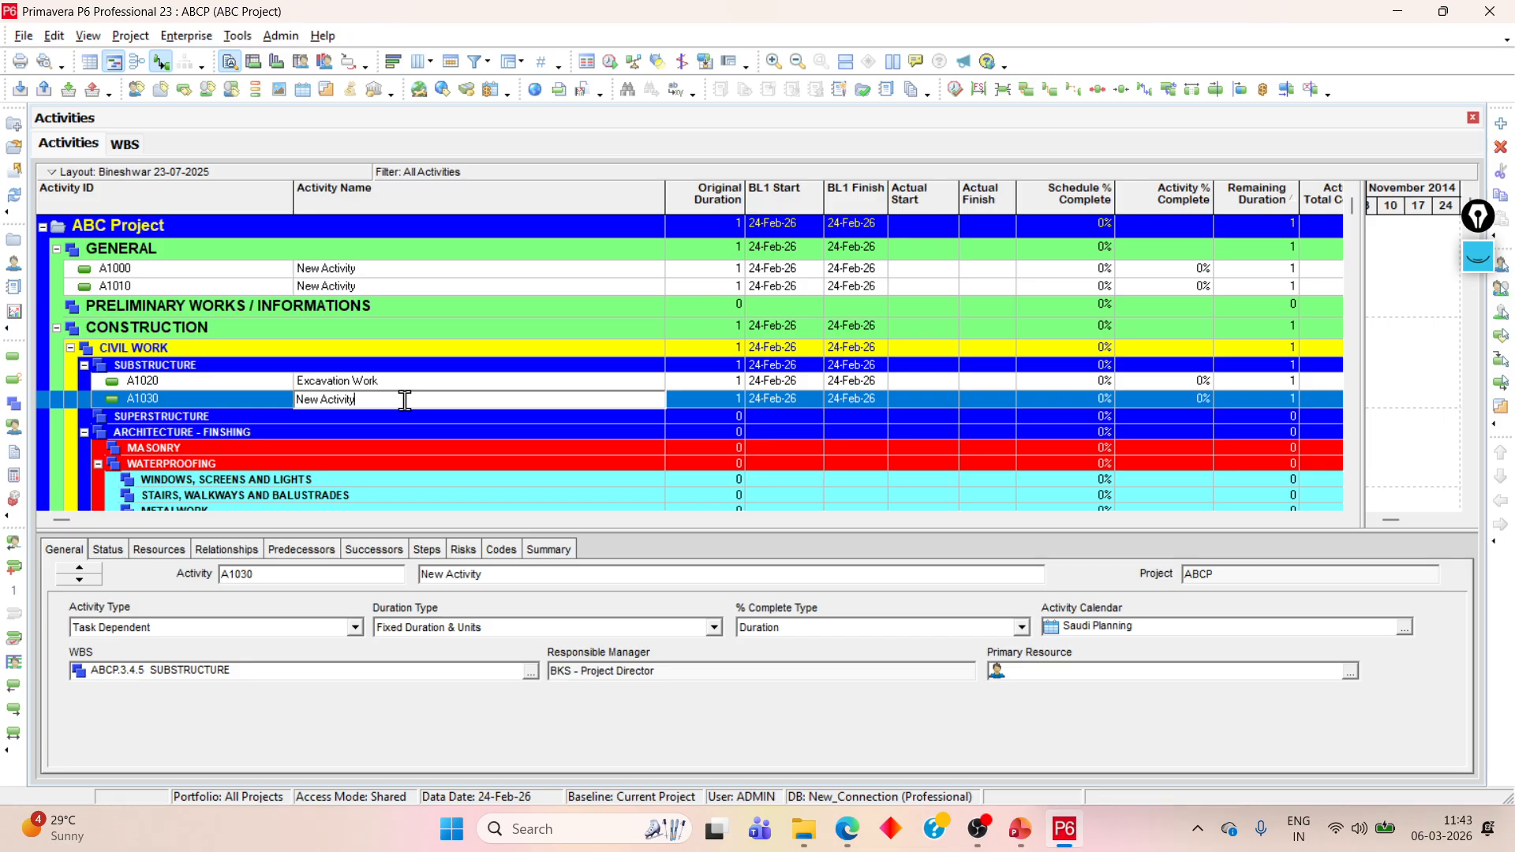
Step: Set the activity type of Excavation Work to Finish Milestone and check its baseline start date
click(403, 382)
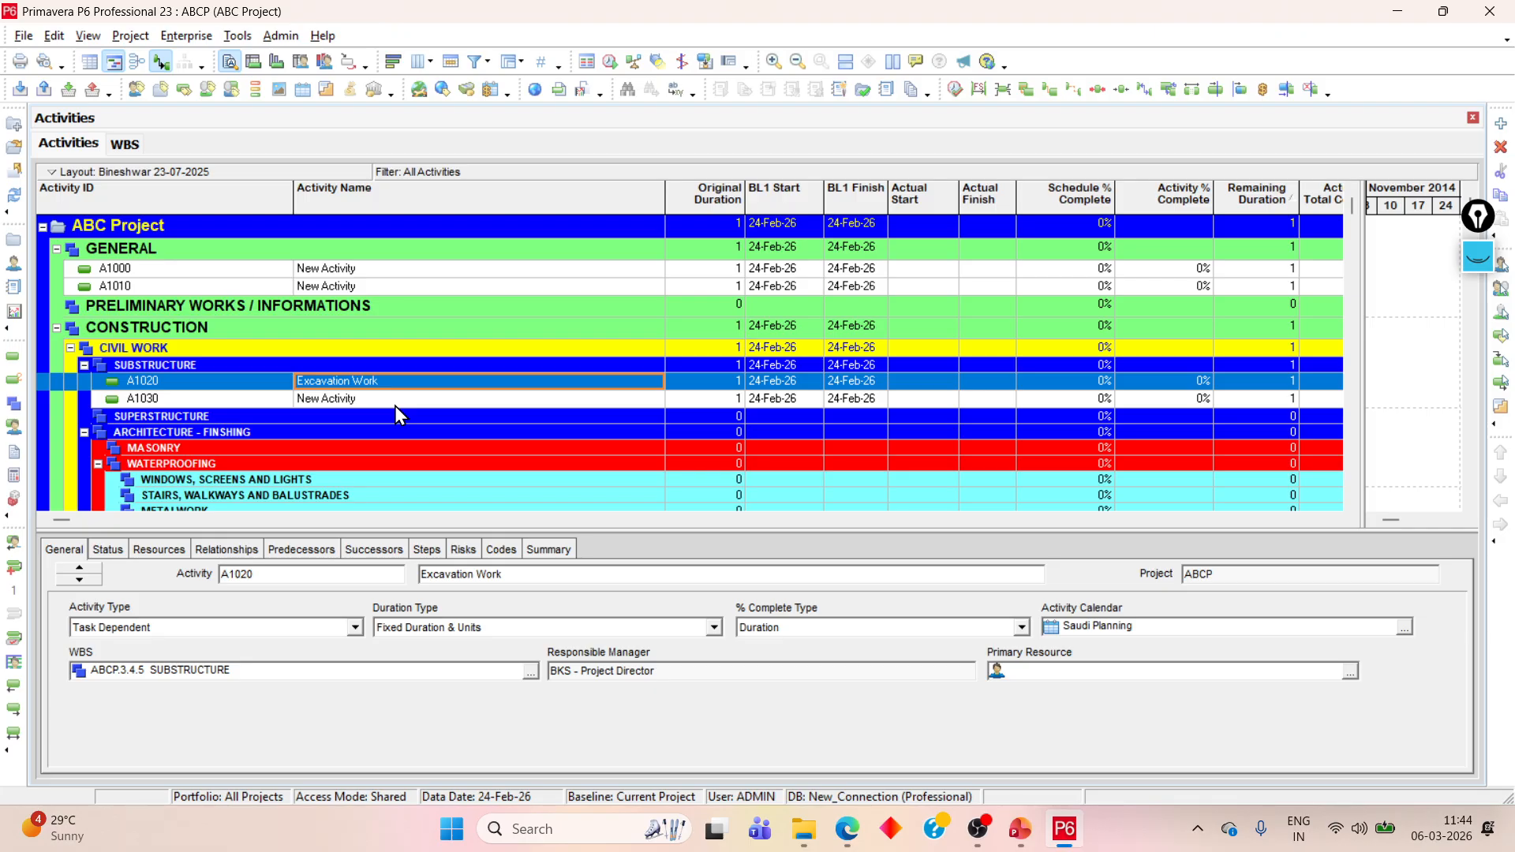
click(355, 628)
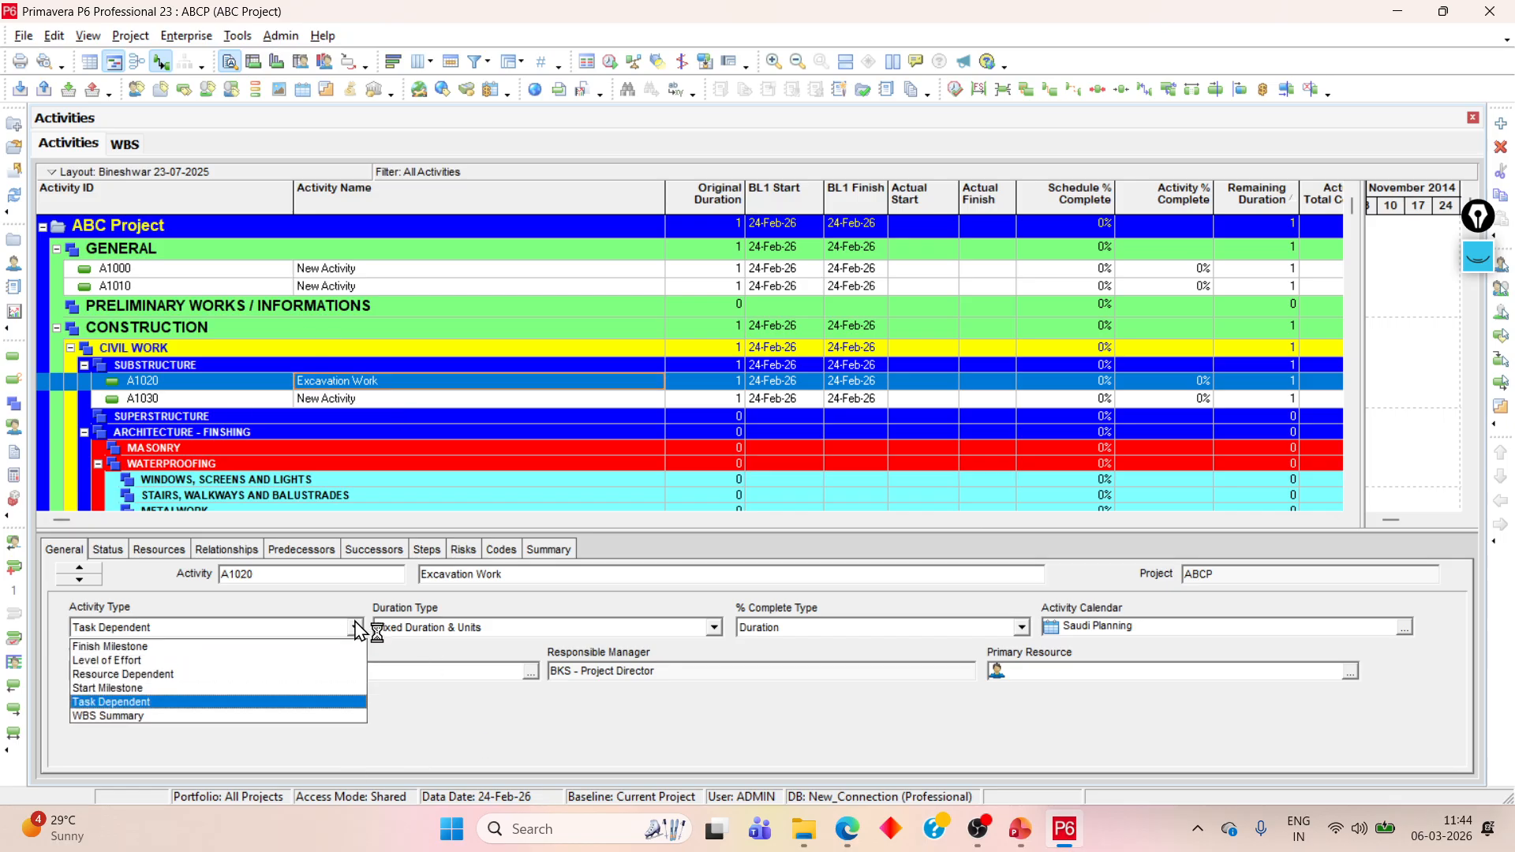
click(175, 647)
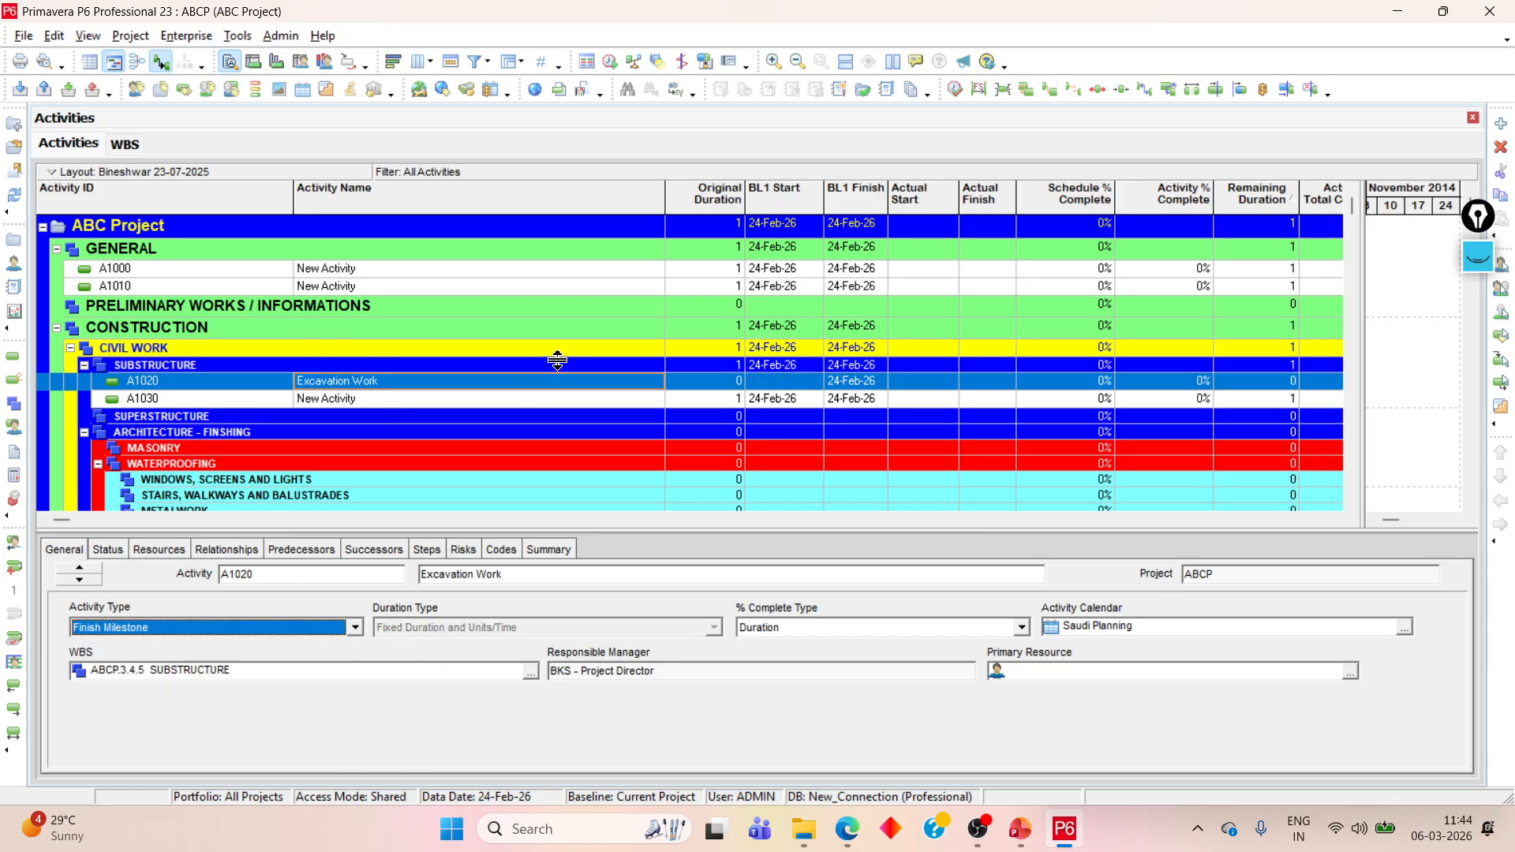
click(424, 382)
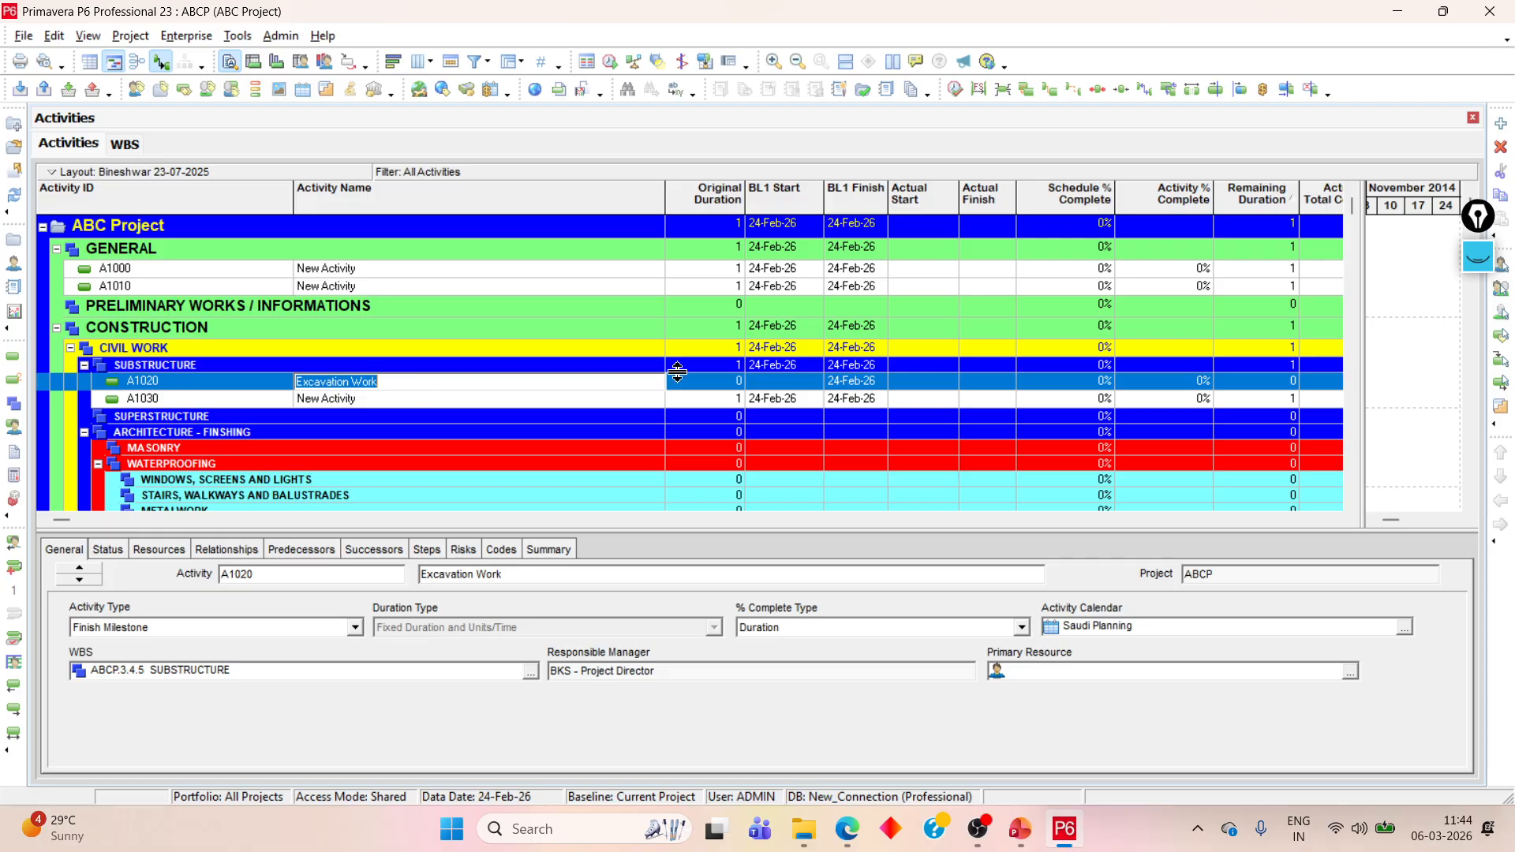
click(777, 382)
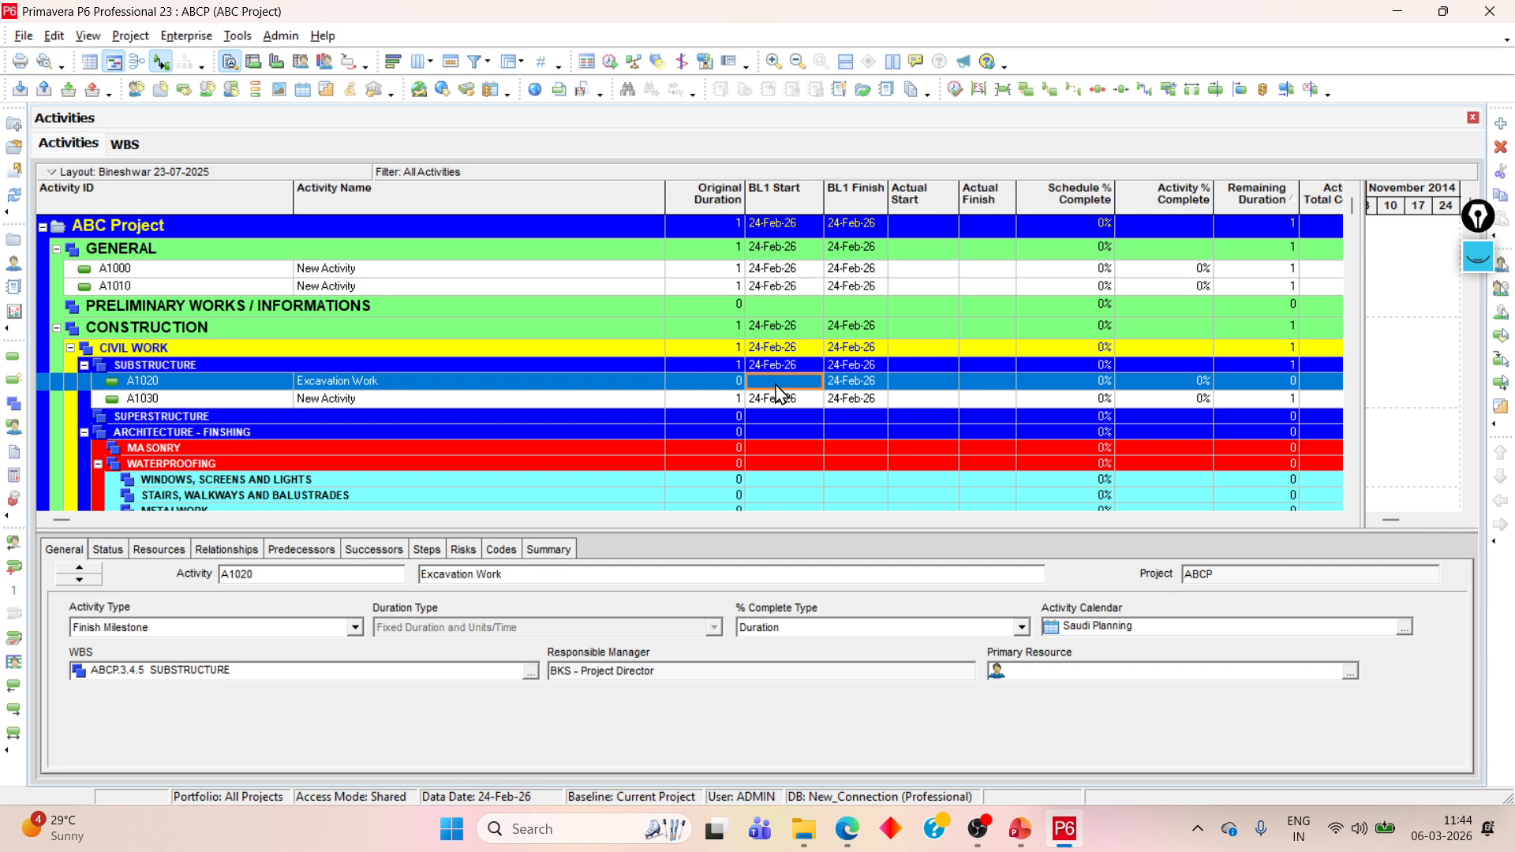
Step: Set the activity type of Excavation Work back to Task Dependent and check its baseline finish date
click(865, 386)
click(355, 627)
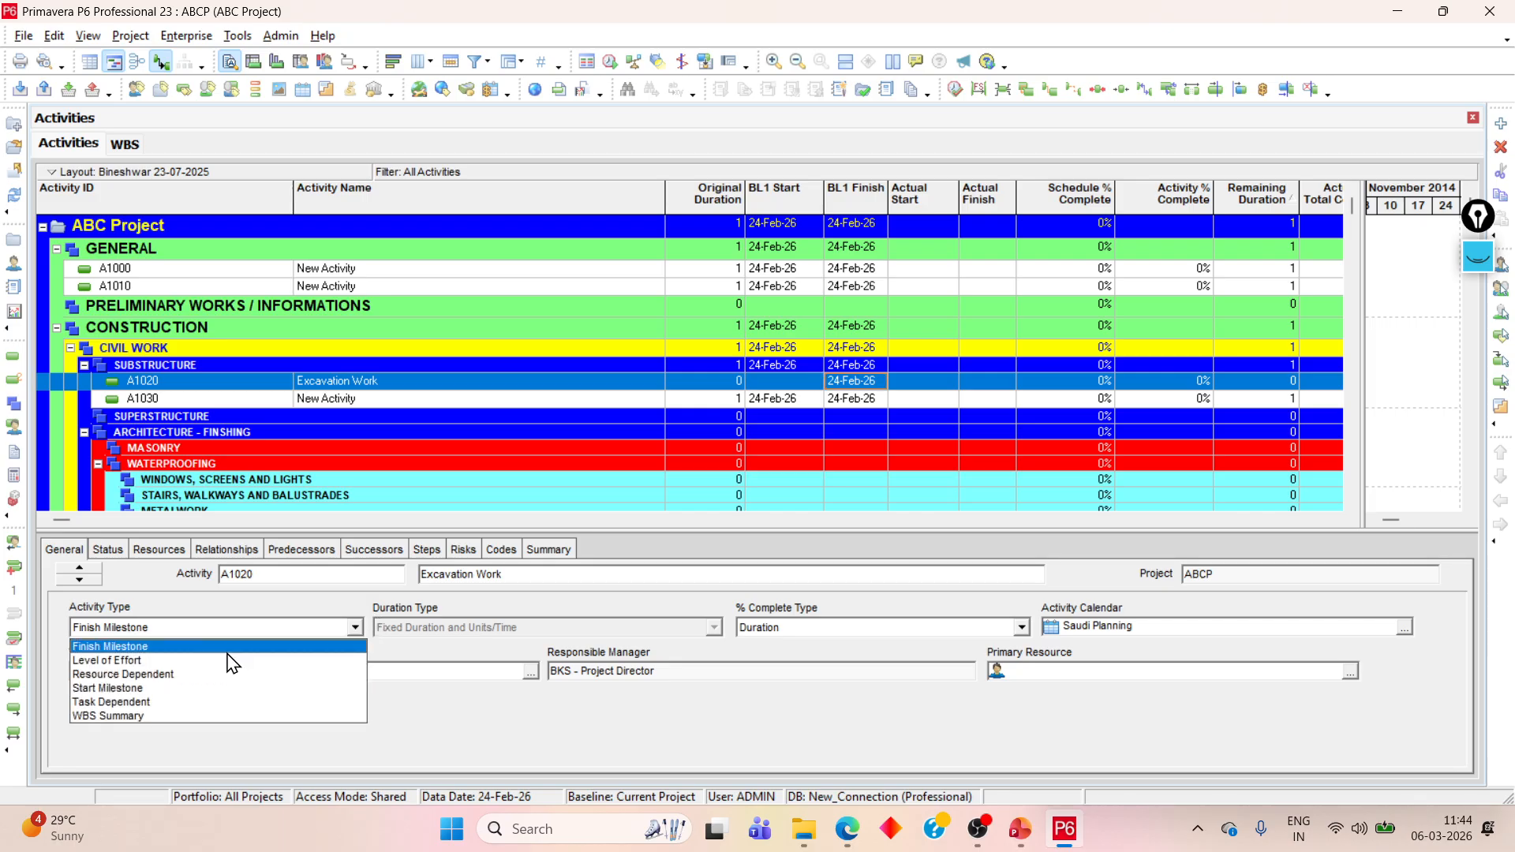
click(175, 701)
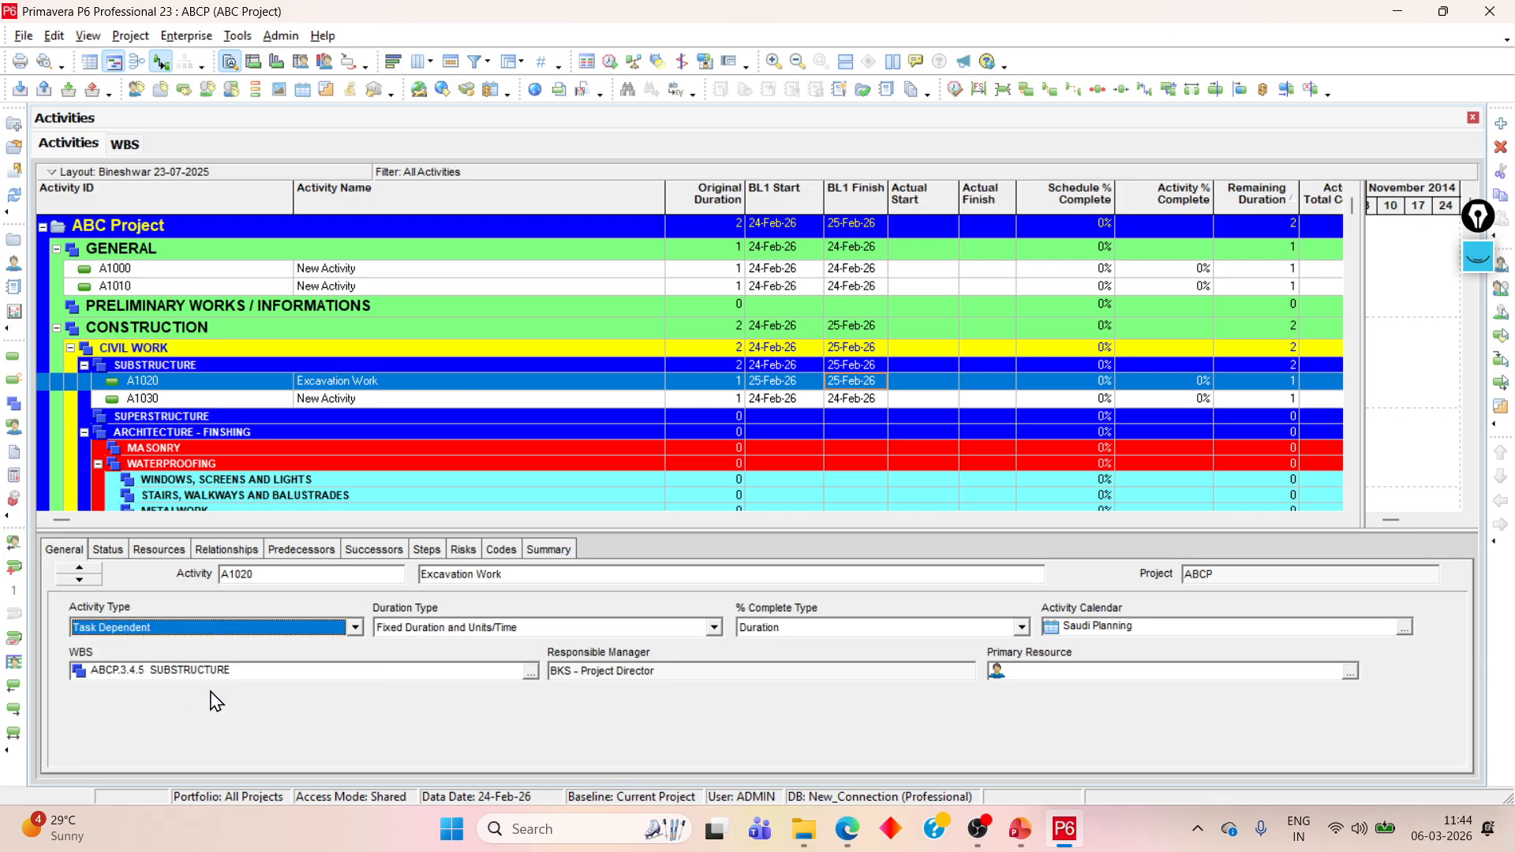
click(871, 385)
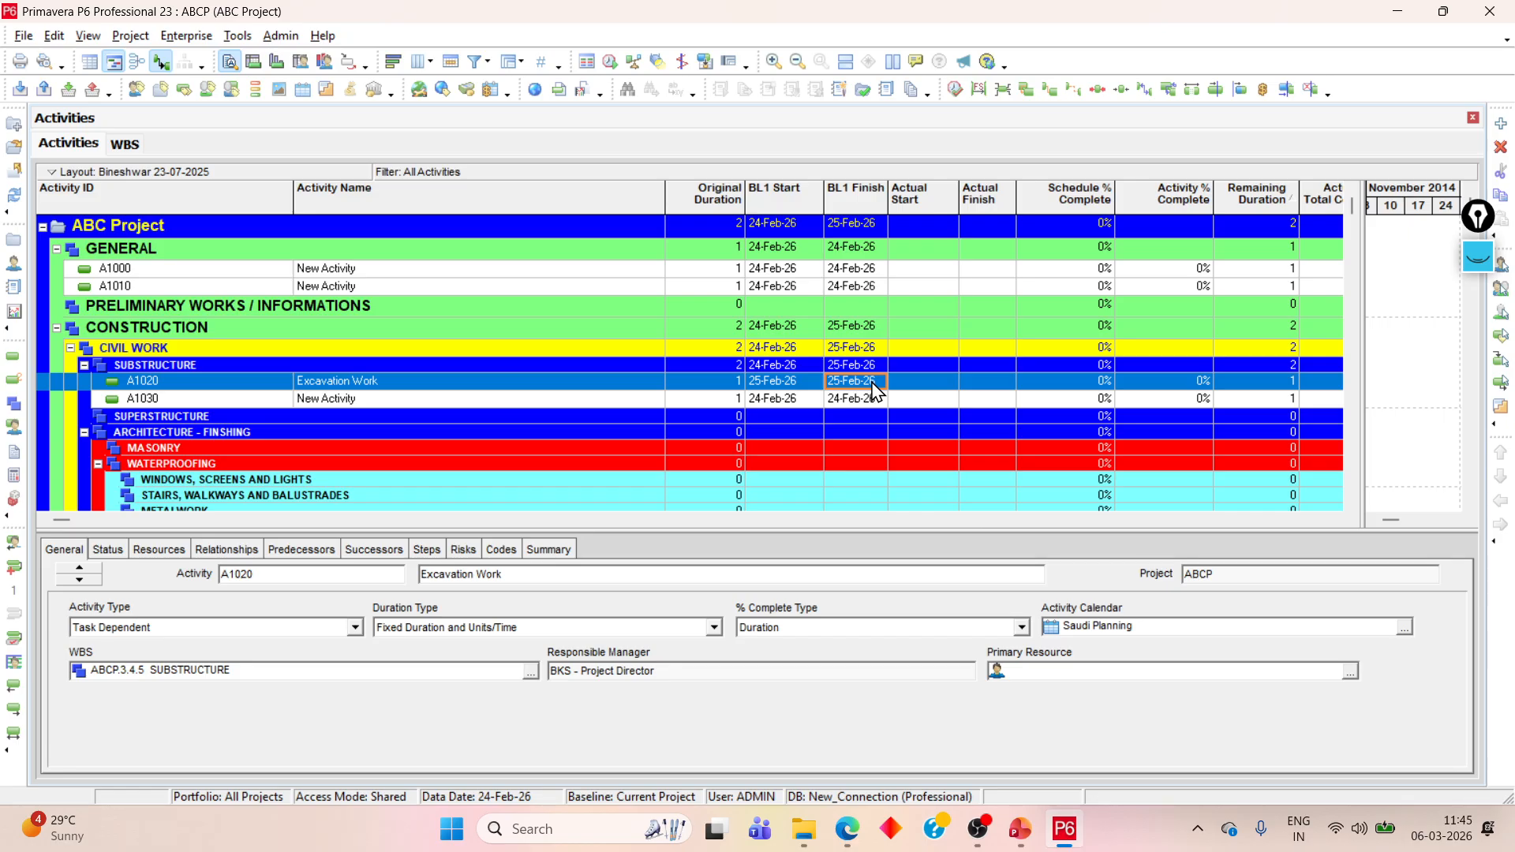
Step: Check the relationships and predecessors of Excavation Work, and return to its general details
click(229, 550)
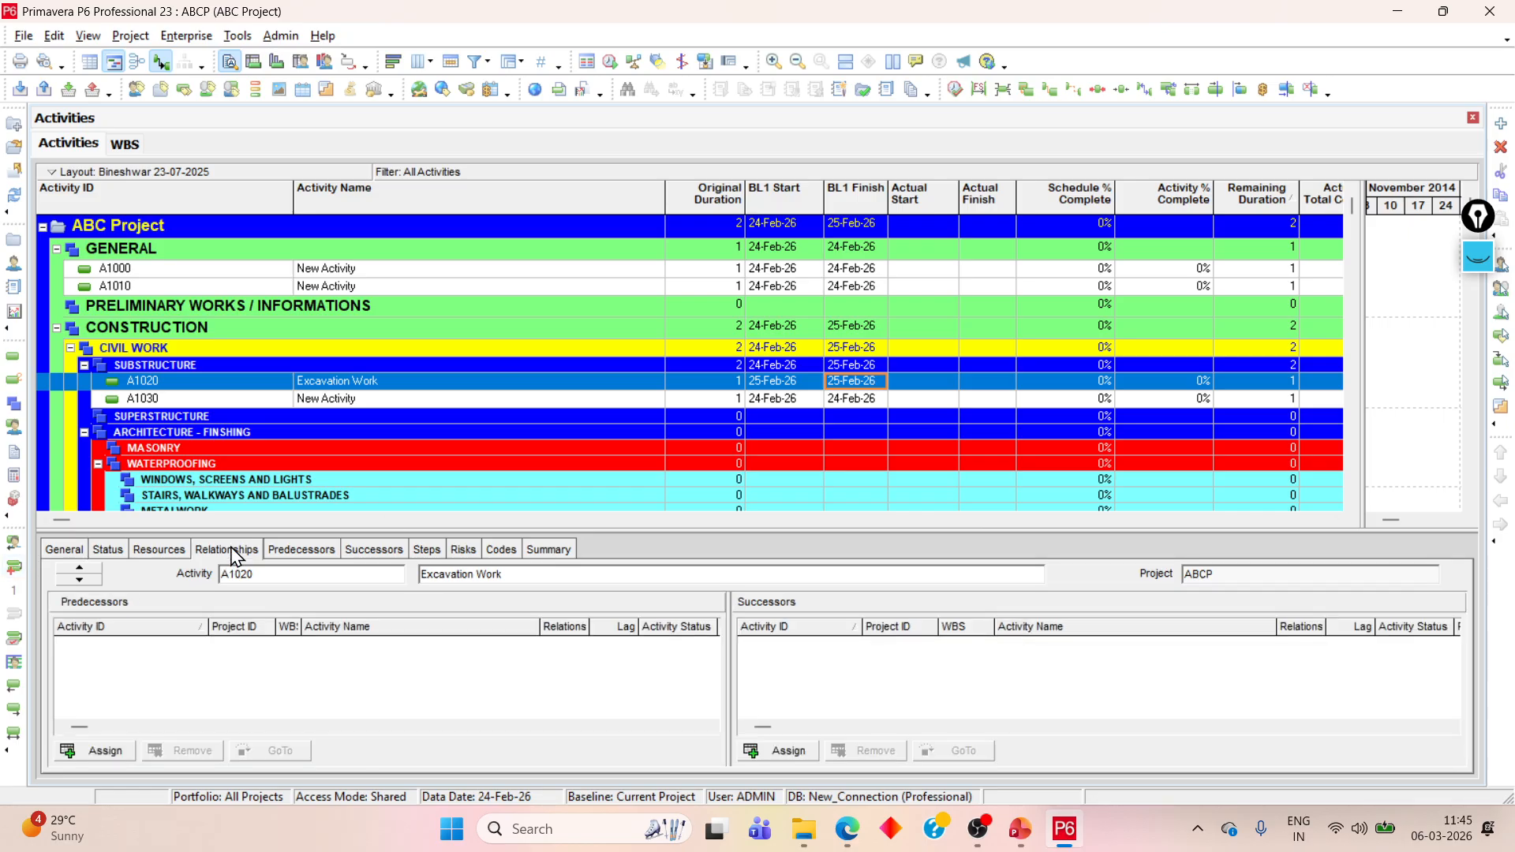
click(315, 550)
click(82, 551)
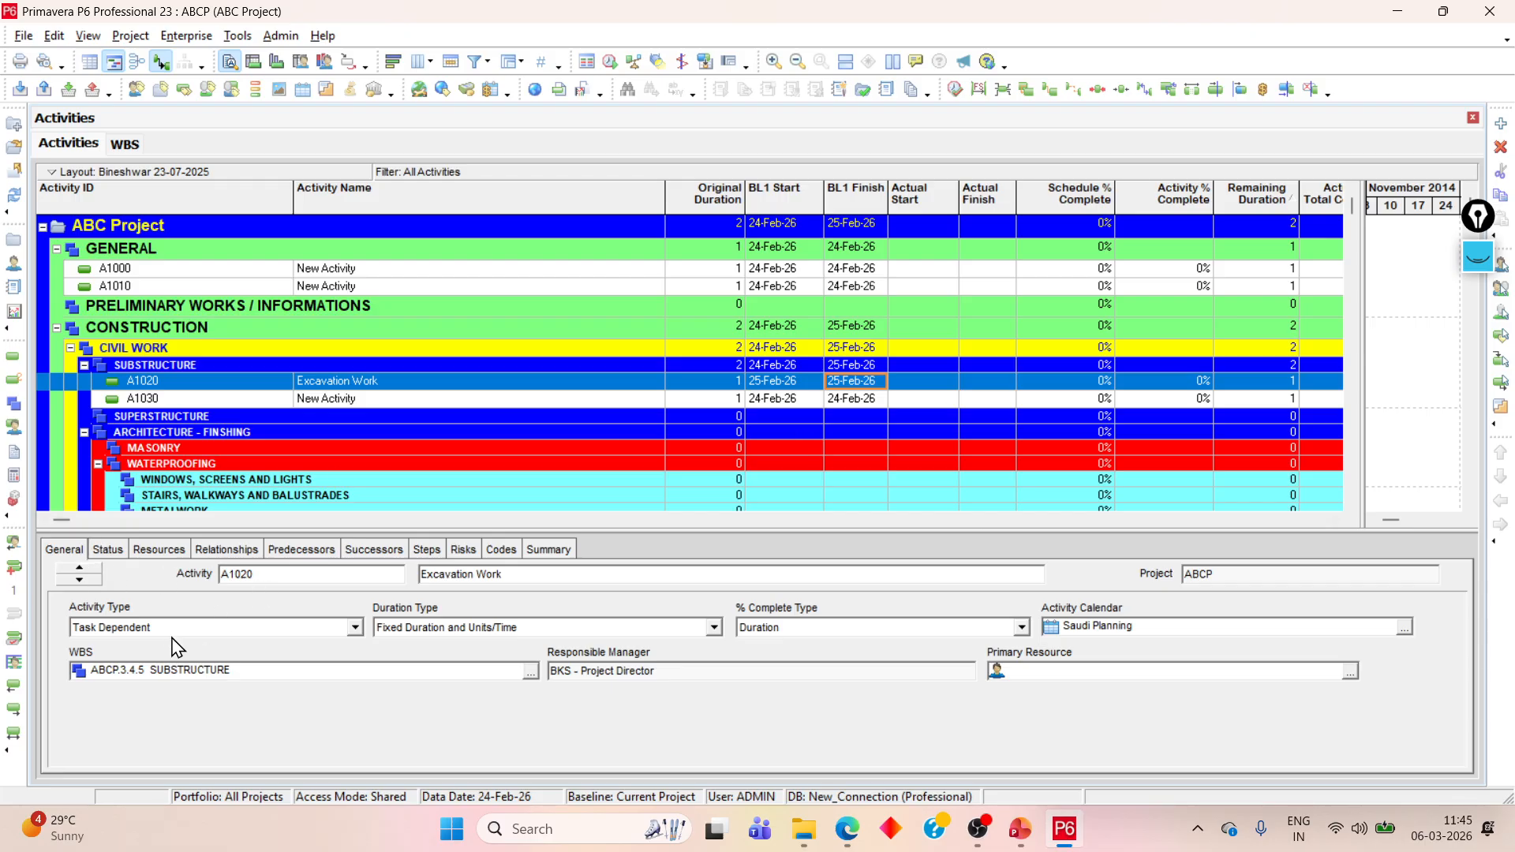
Step: Set Excavation Work to Finish Milestone and compare its baseline dates with those of activity A1000 and the SUBSTRUCTURE WBS
click(355, 627)
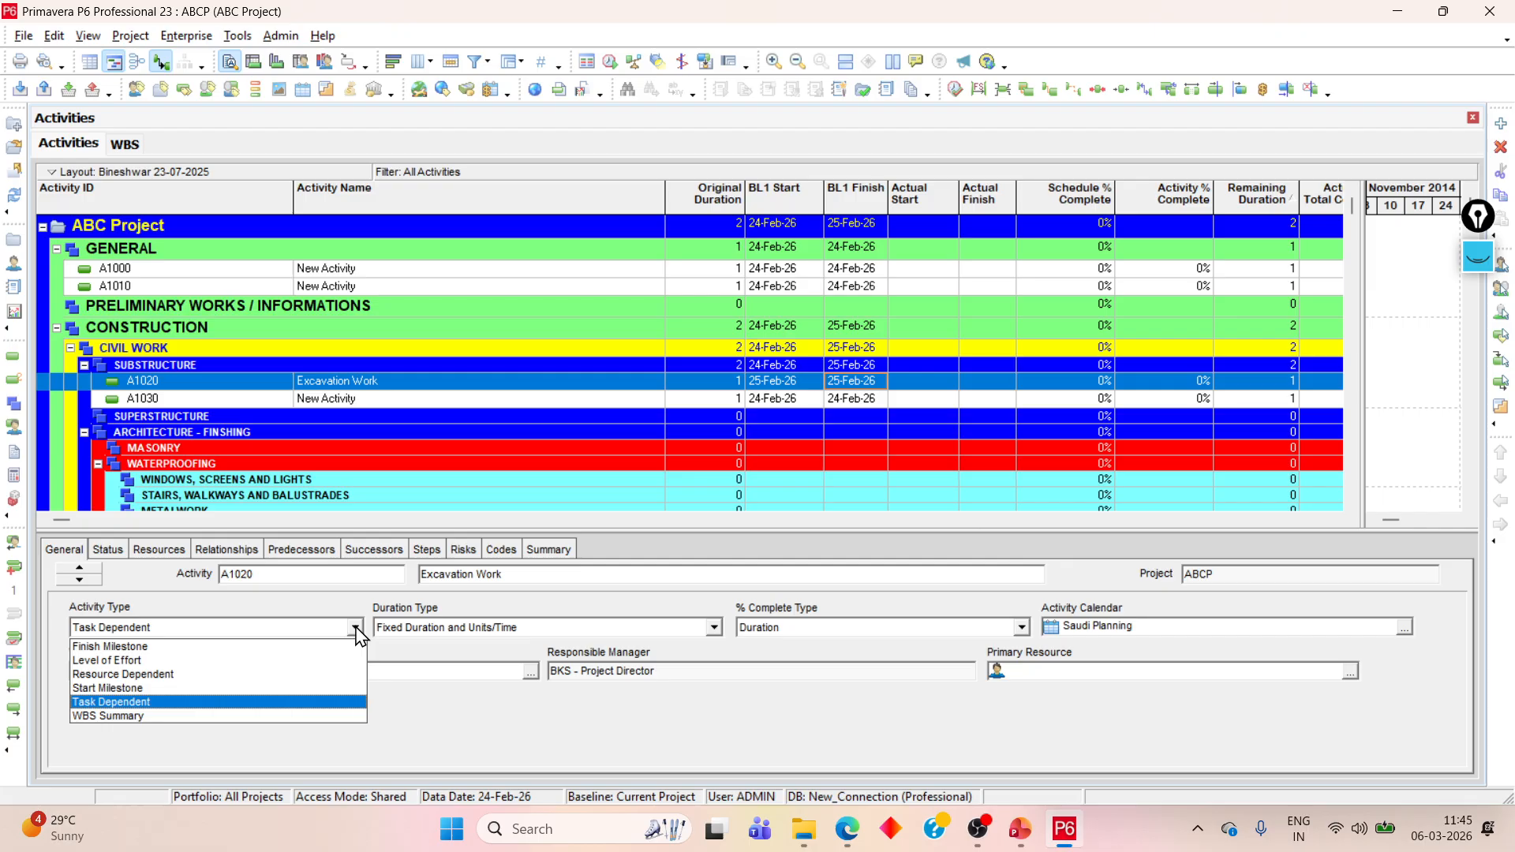
click(207, 647)
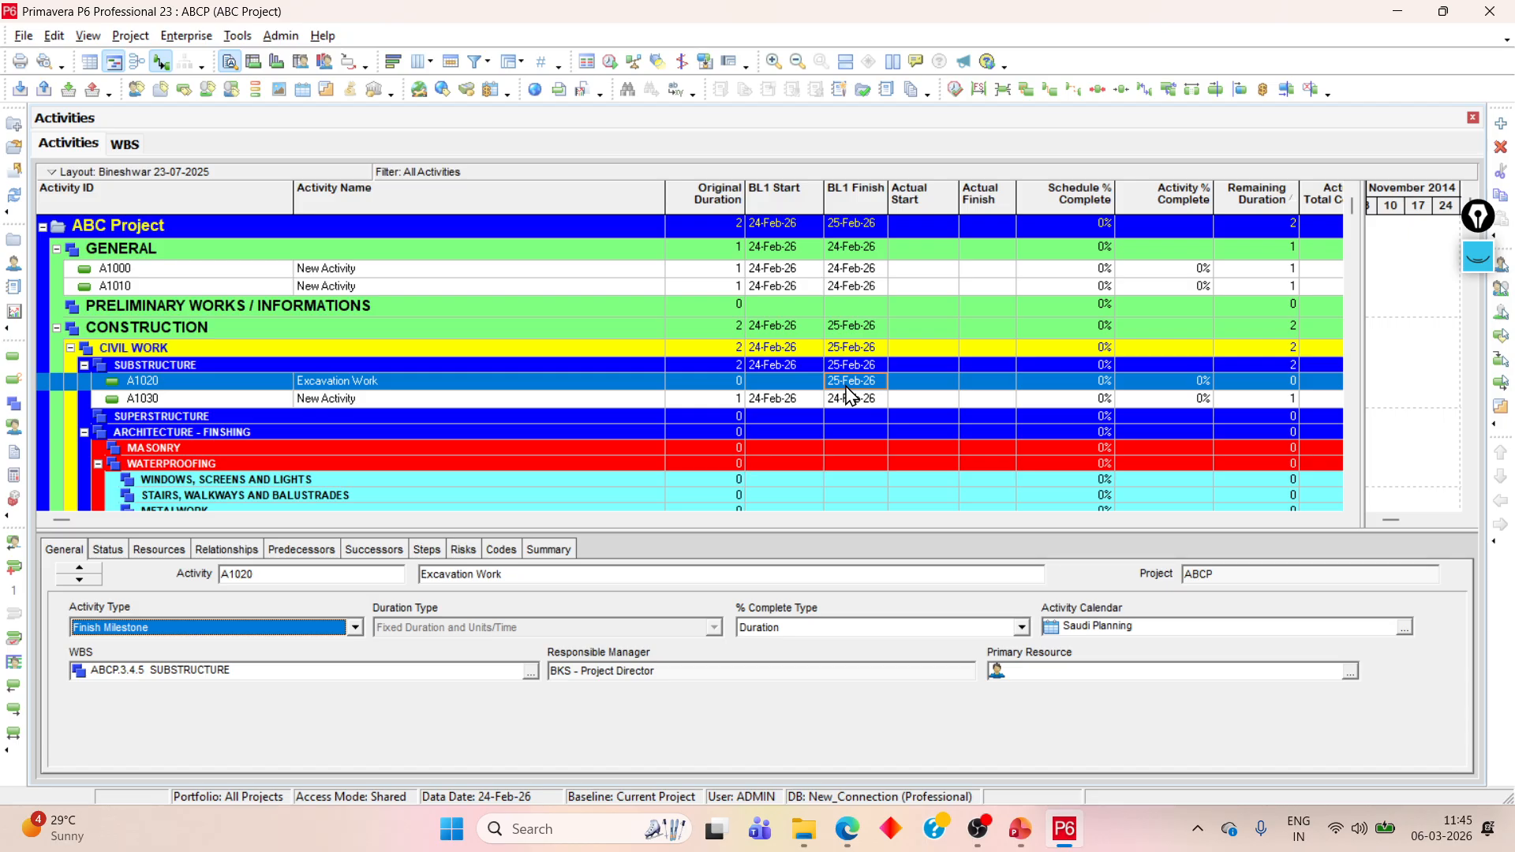
click(796, 270)
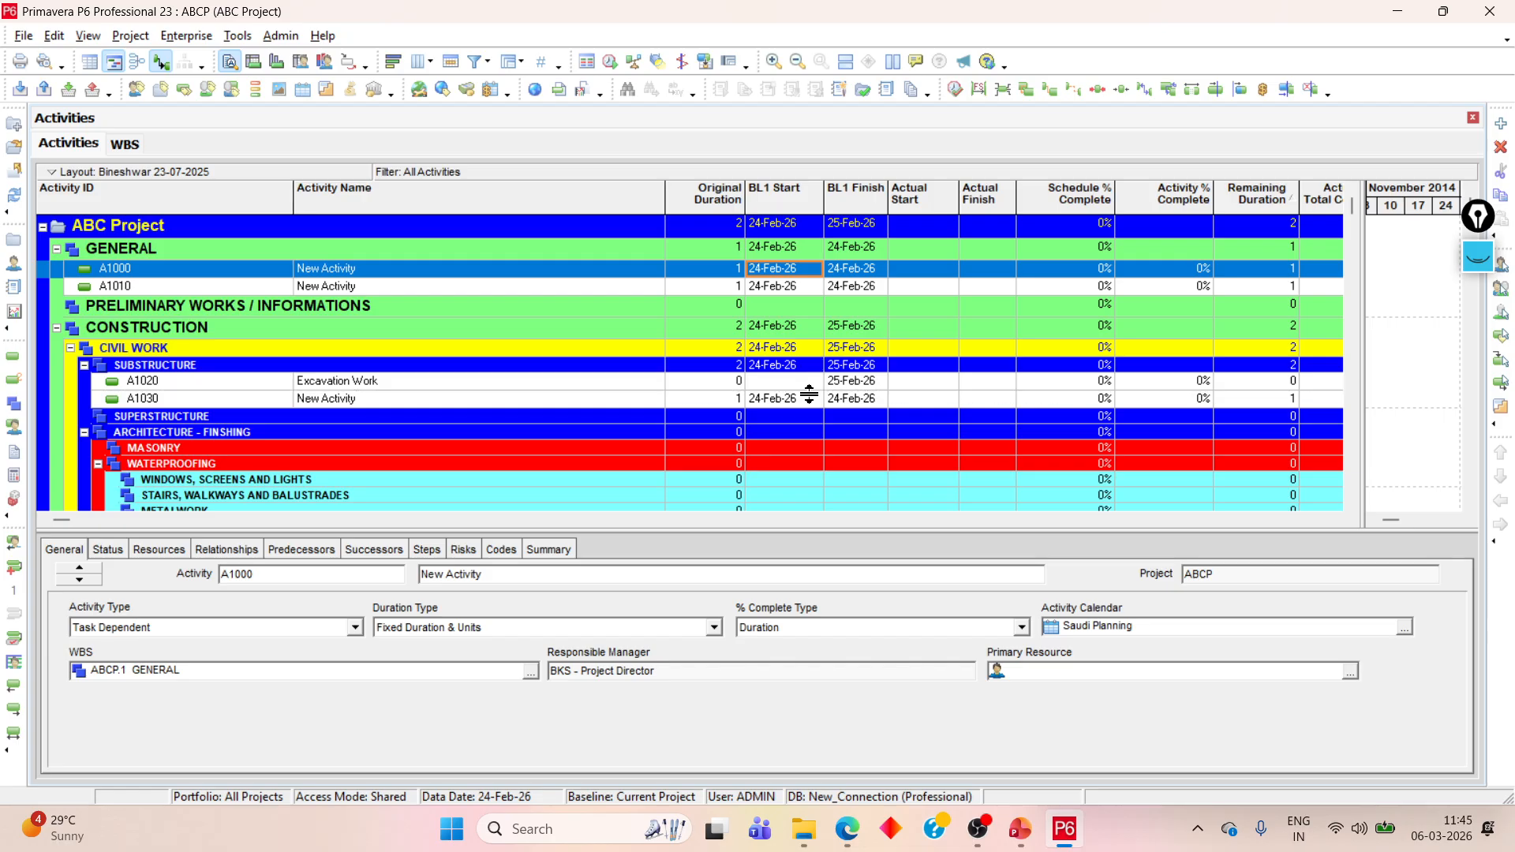
click(850, 367)
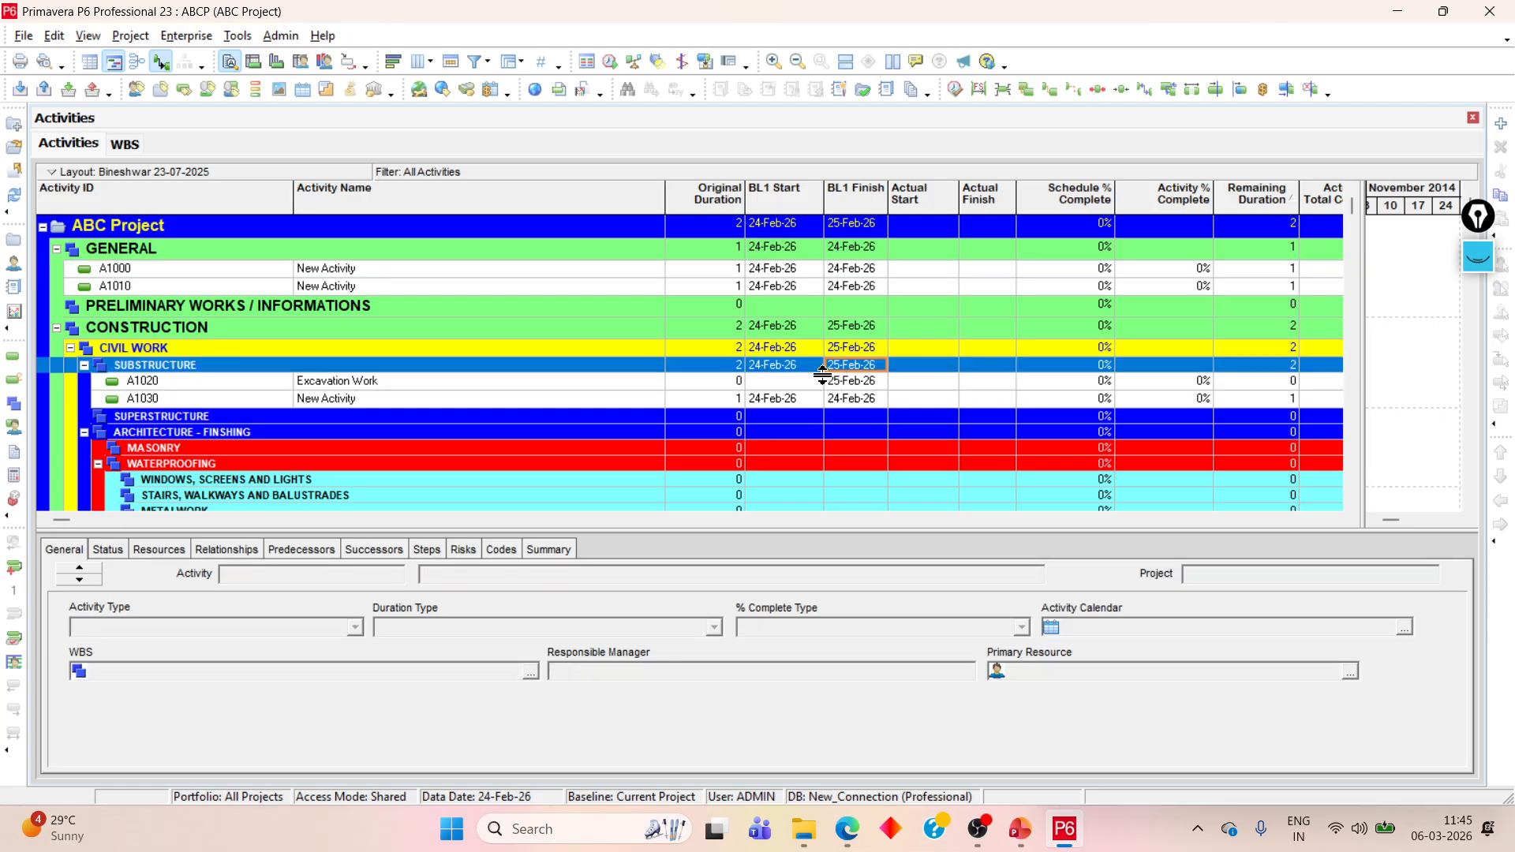
click(819, 381)
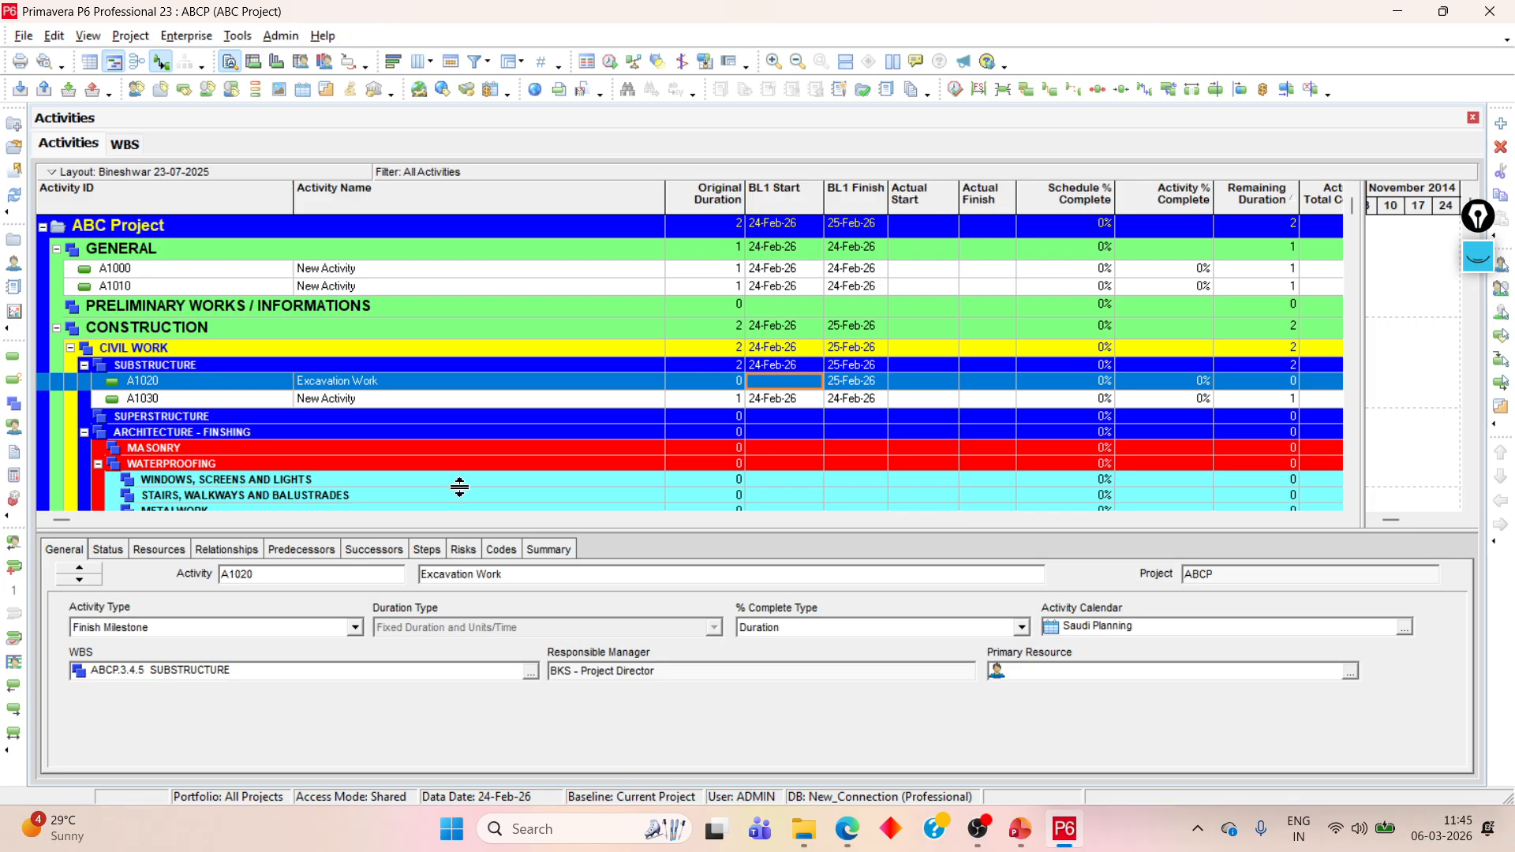
Step: Try Start Milestone as the activity type of Excavation Work, and set it back to Task Dependent
click(355, 628)
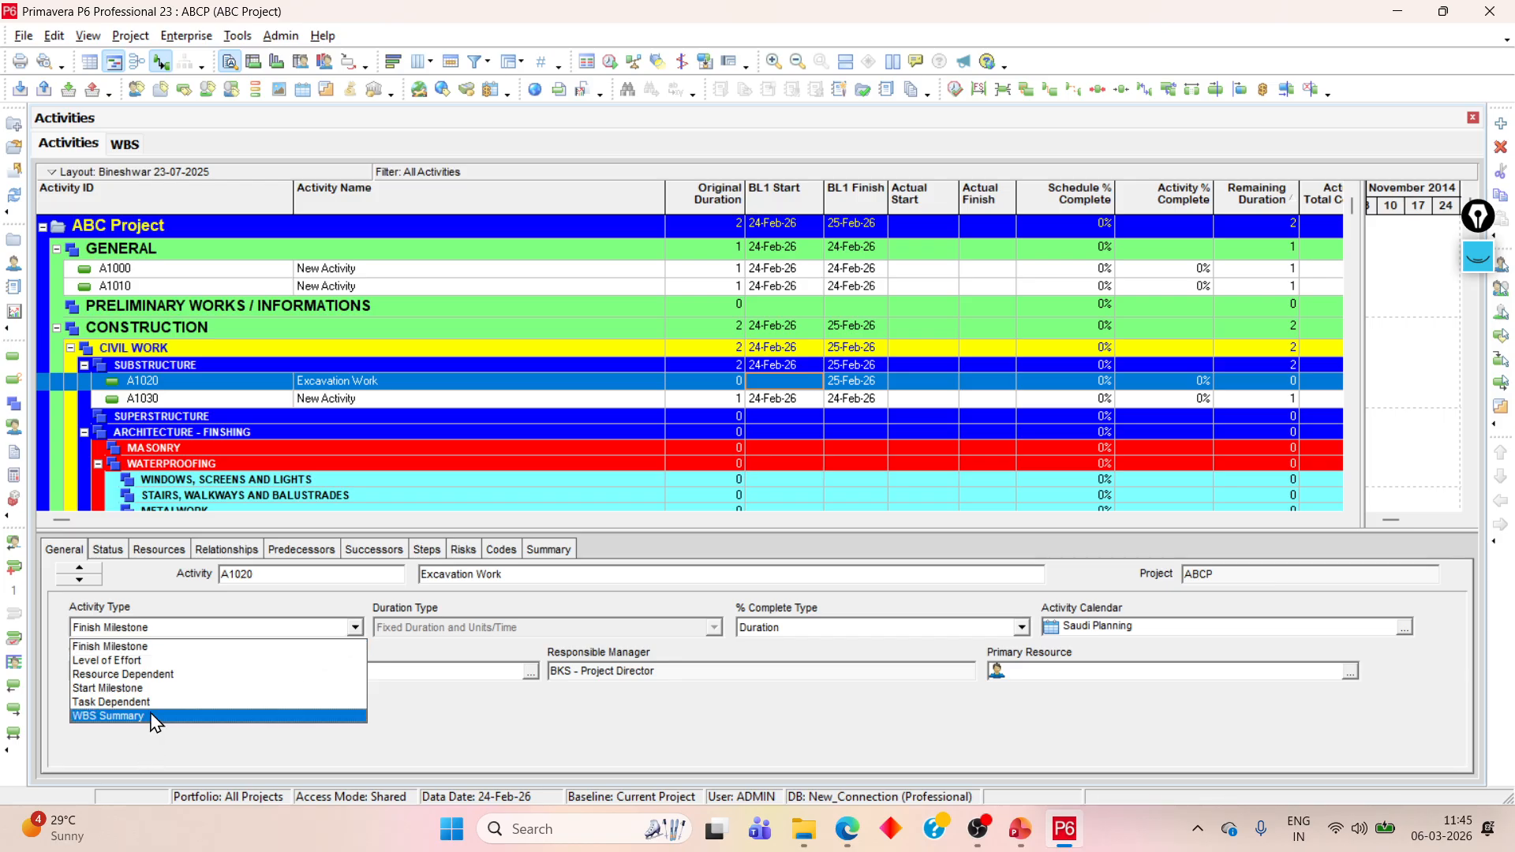
click(169, 689)
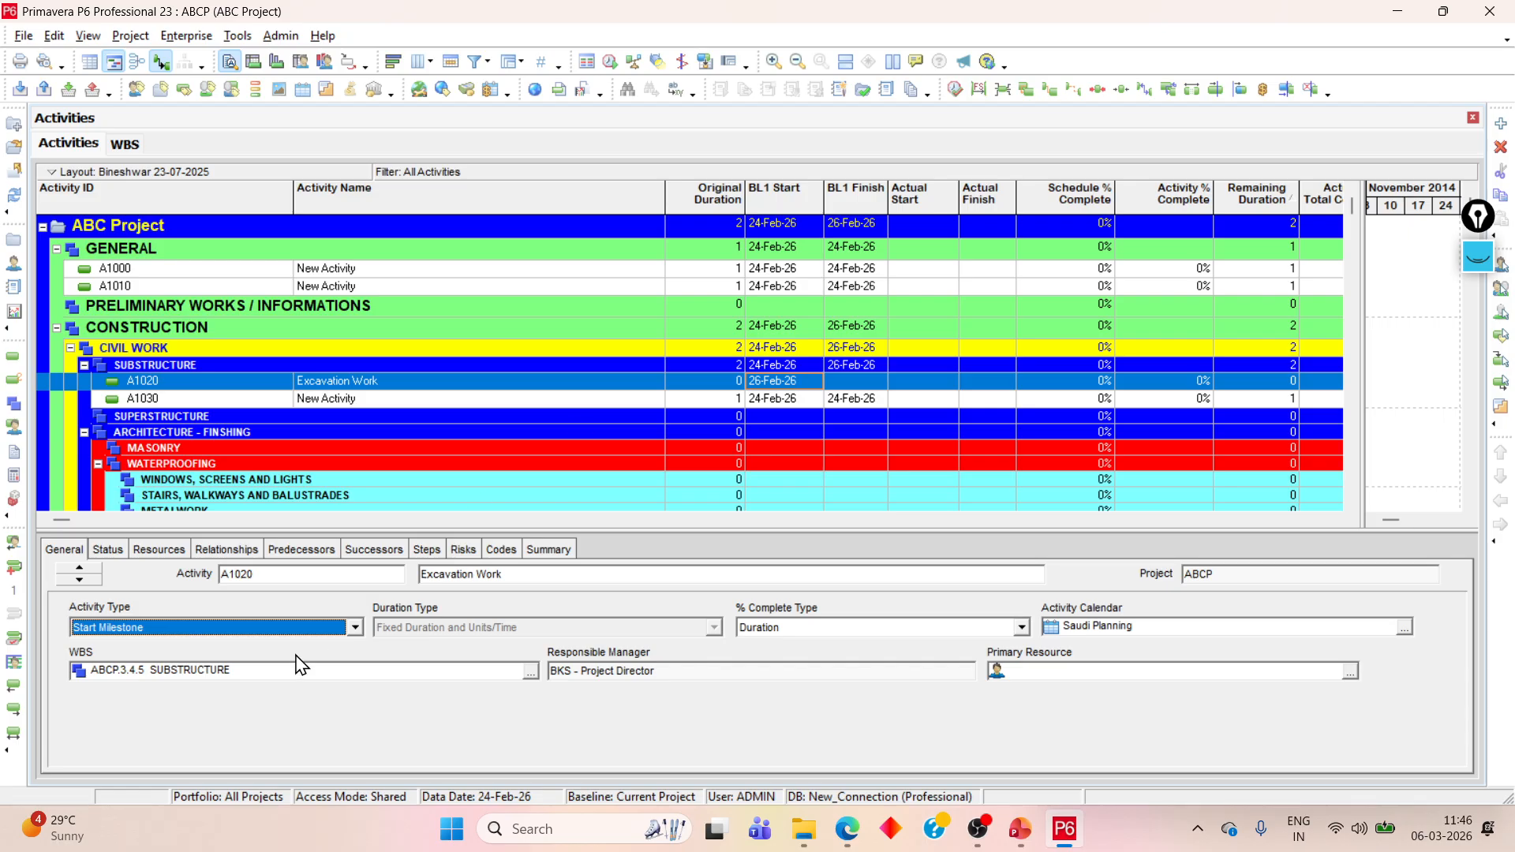
click(306, 629)
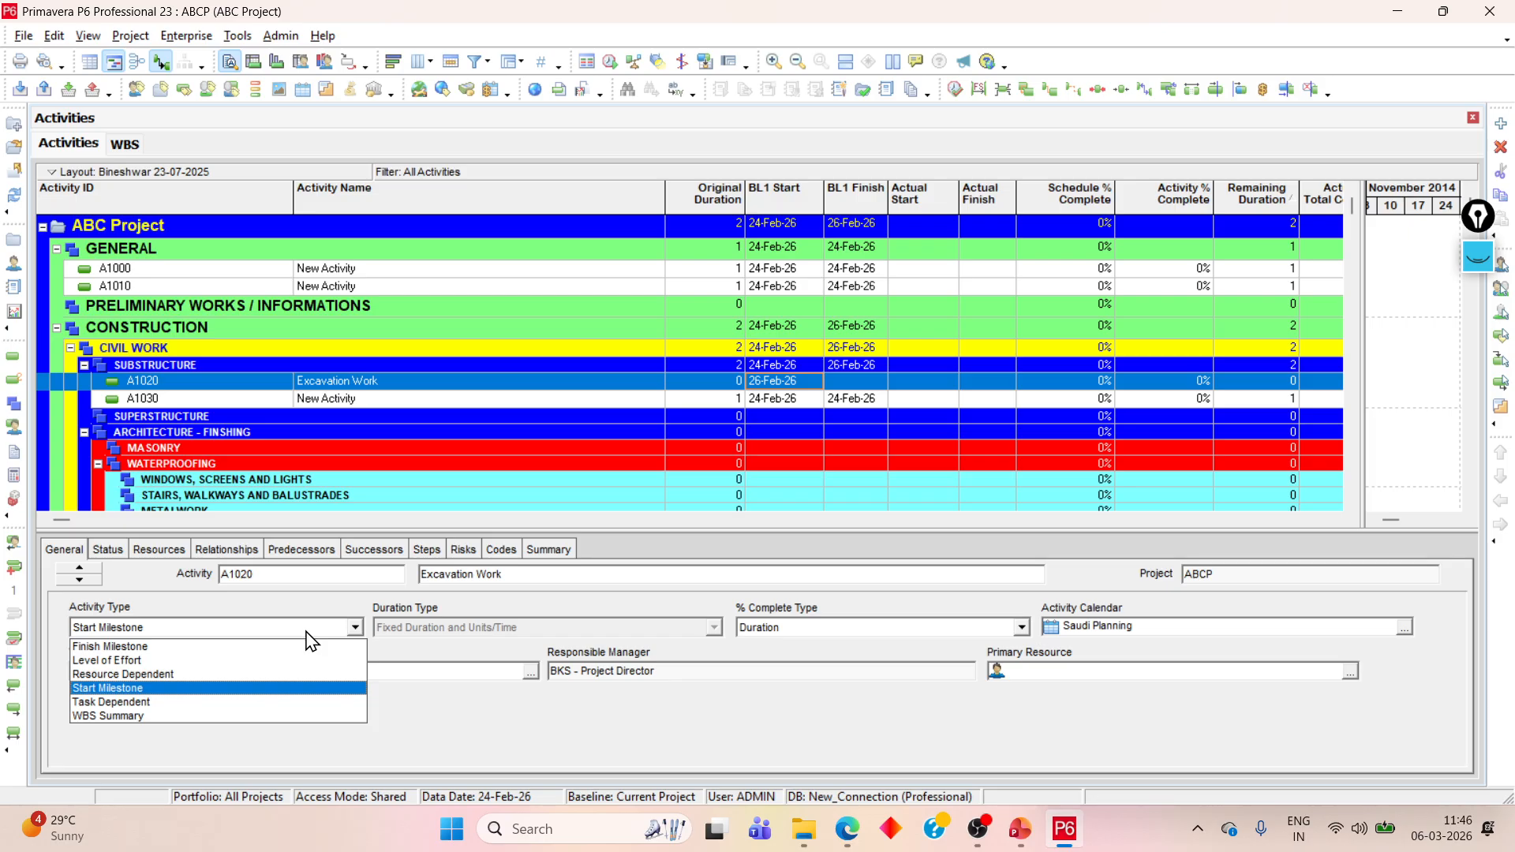
click(150, 703)
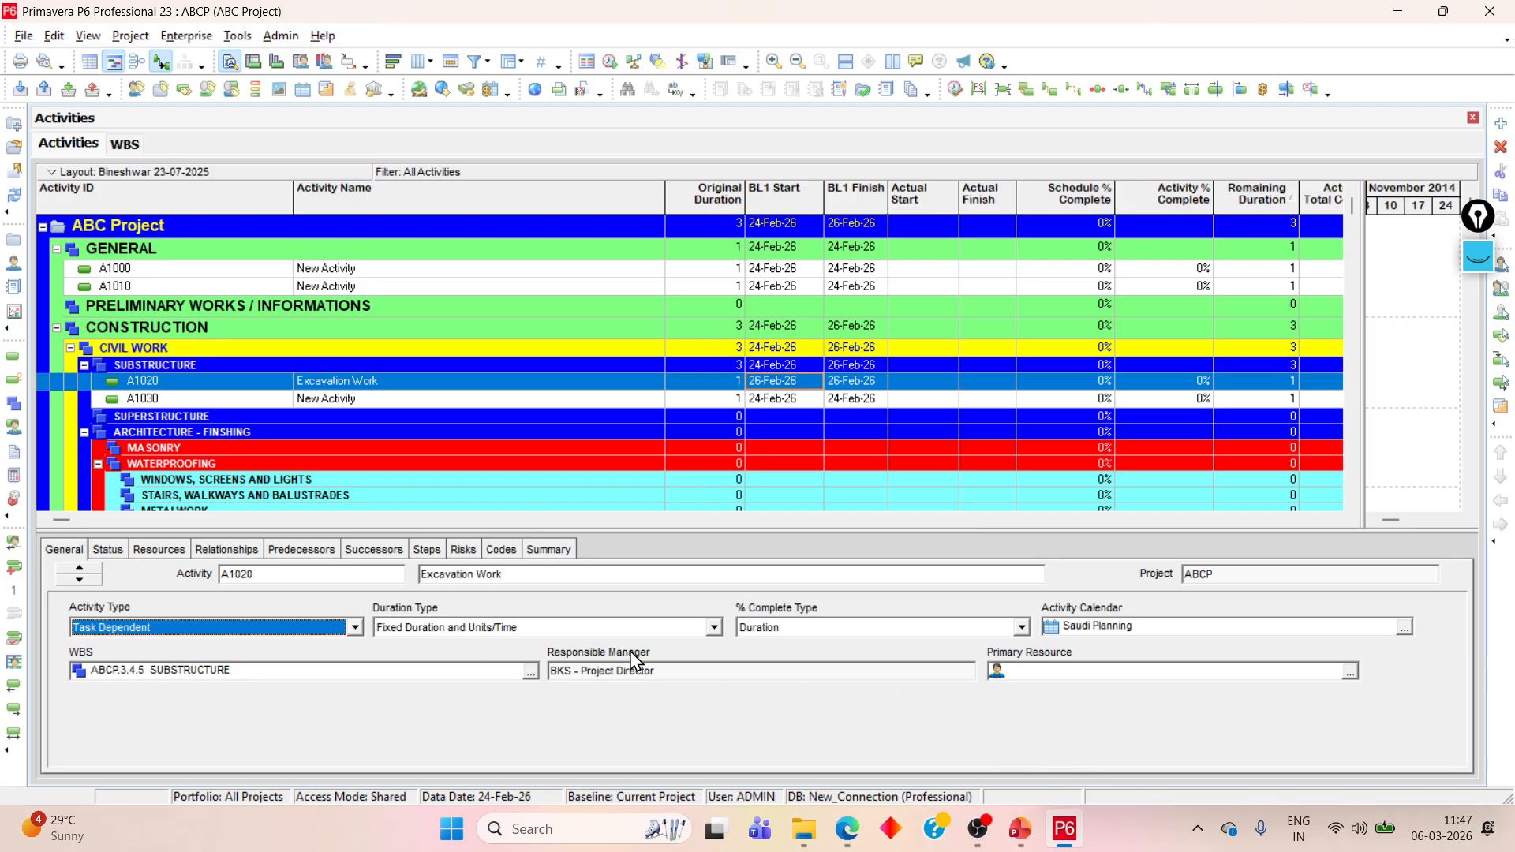
Step: Switch to the Lecture-6 presentation in PowerPoint and review the duration type notes under Defaults Tab
click(1019, 829)
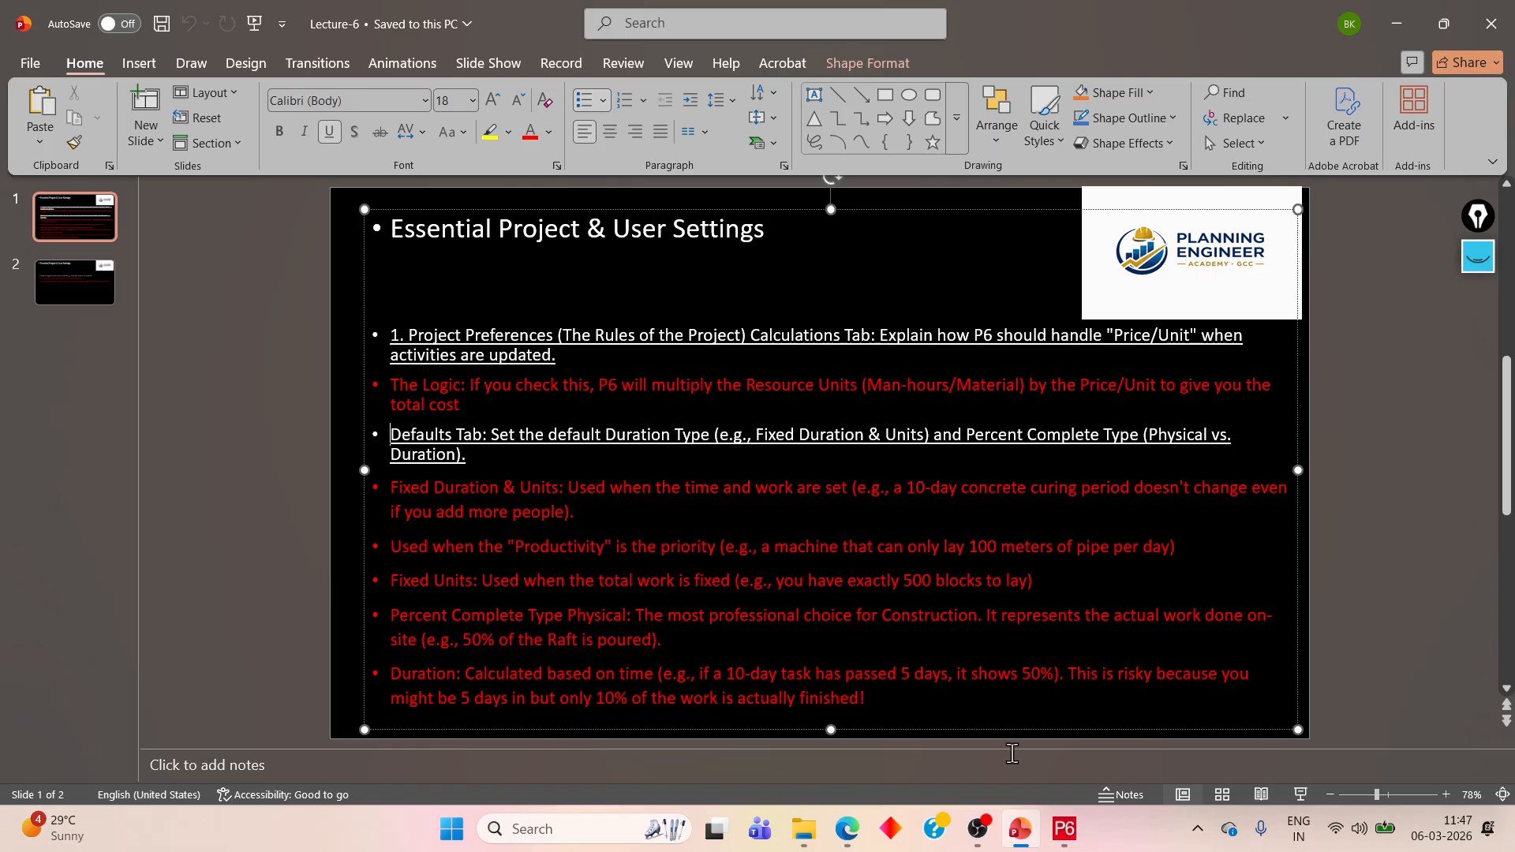
click(1061, 832)
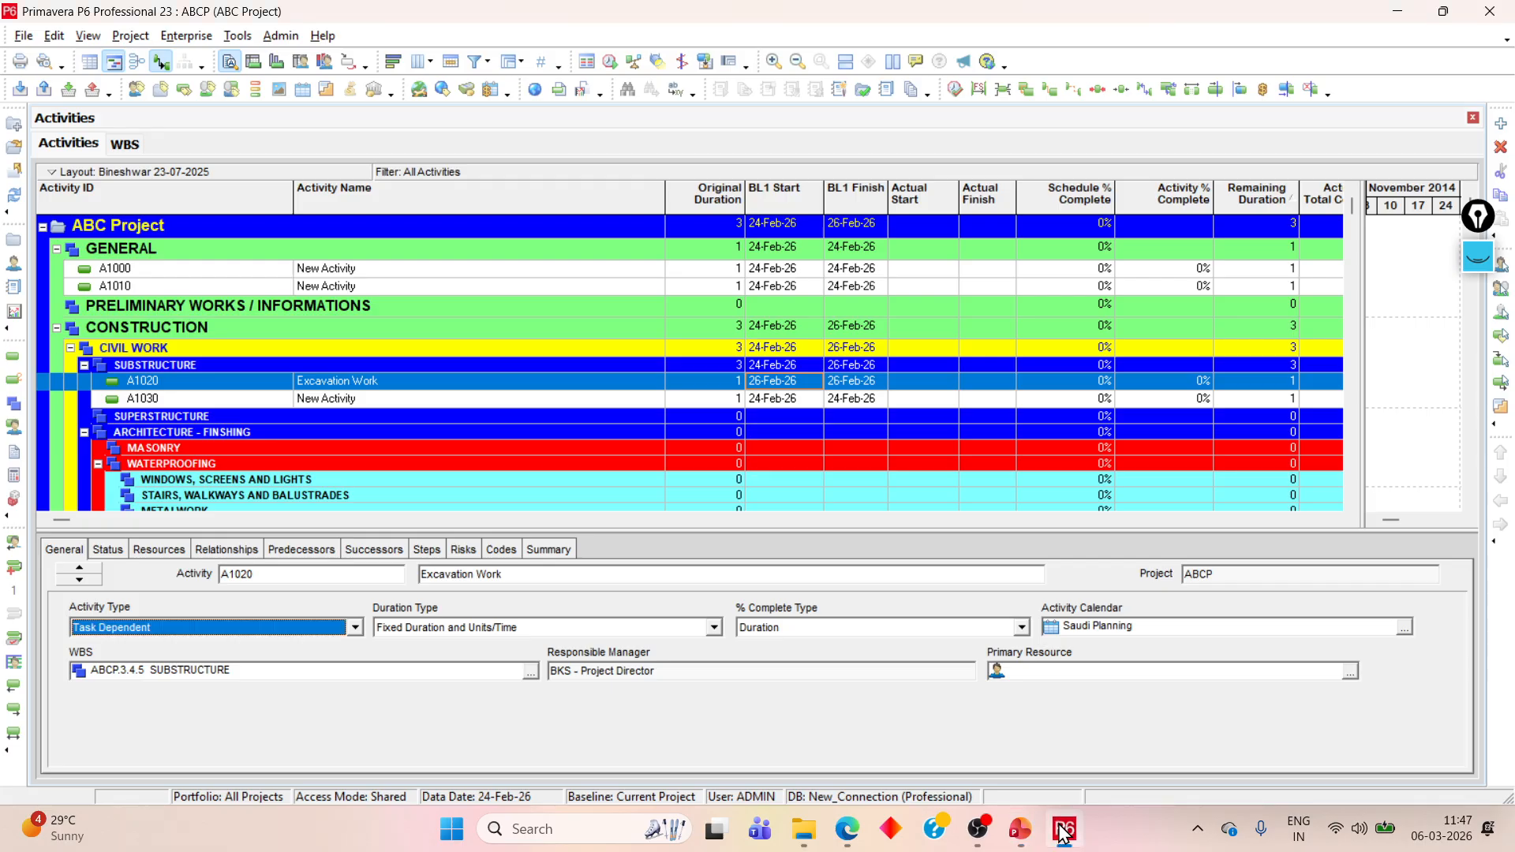
click(1063, 833)
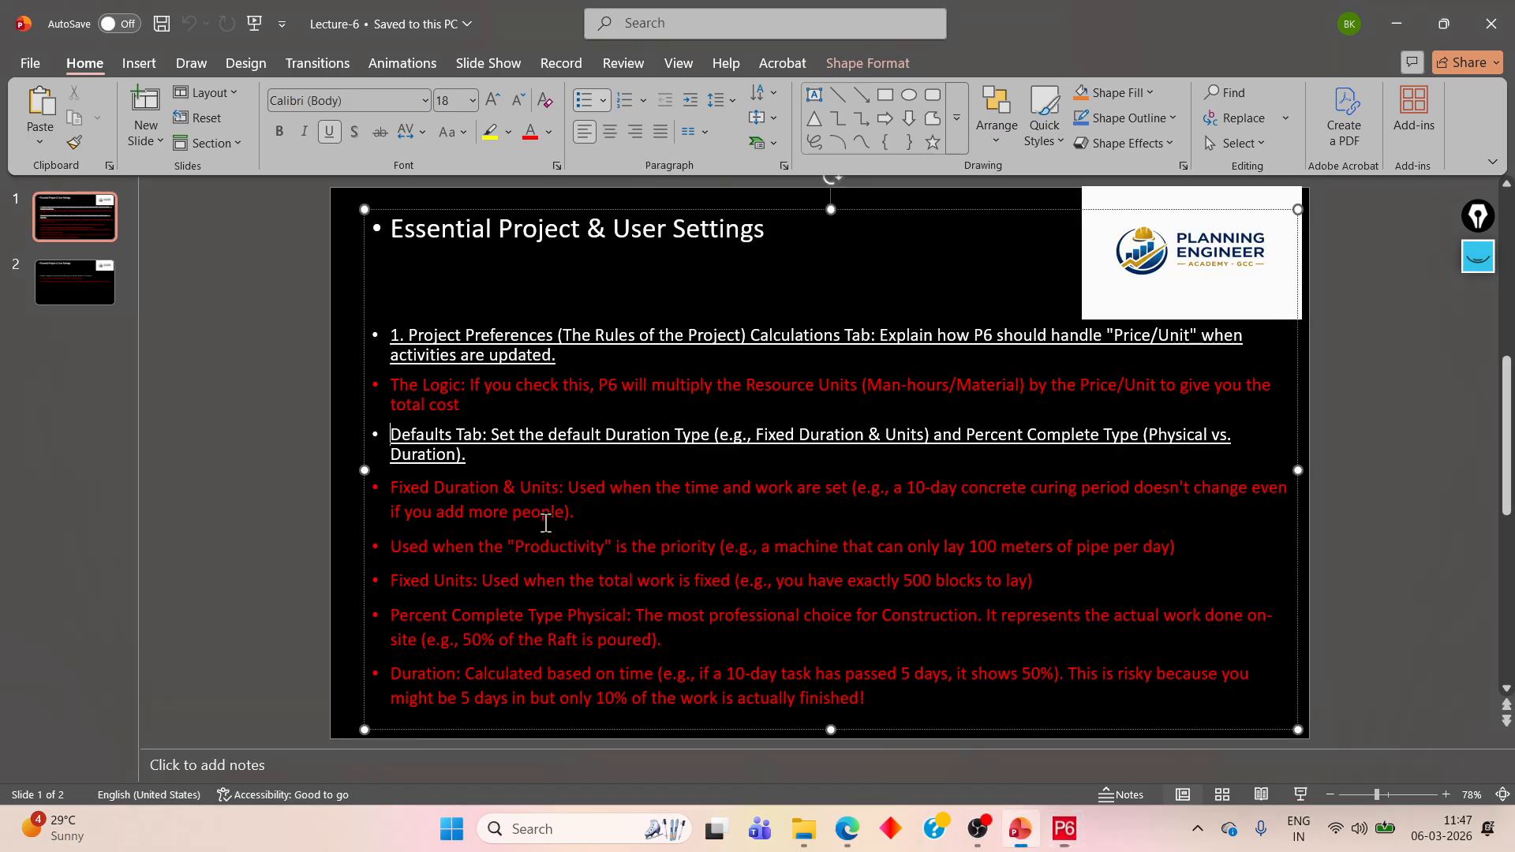
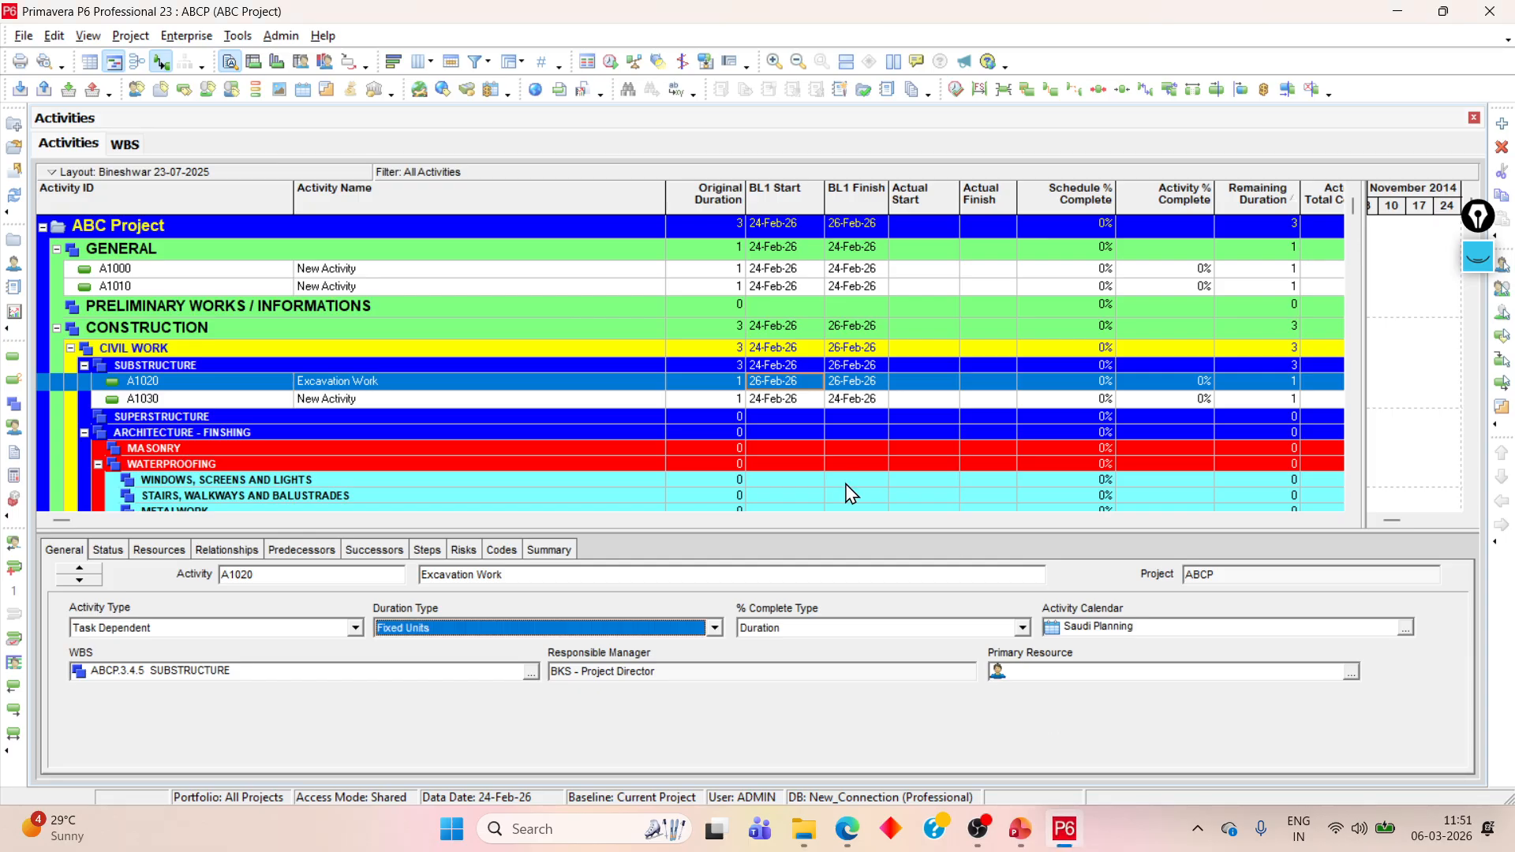
Step: Set the duration type of Excavation Work to Fixed Duration and Units/Time and review its % complete type options
click(606, 628)
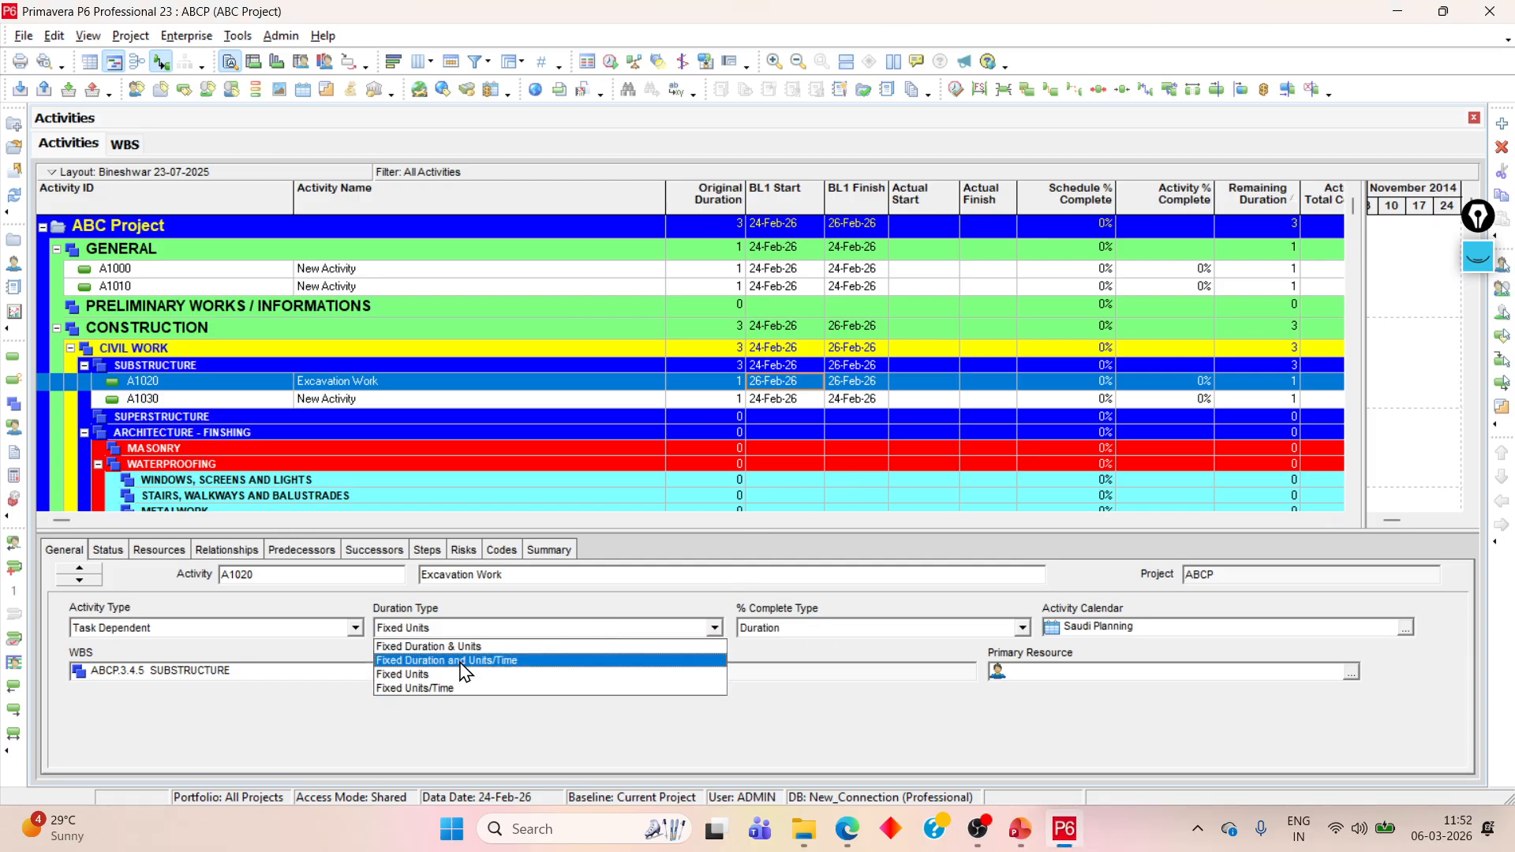
click(466, 661)
click(1010, 631)
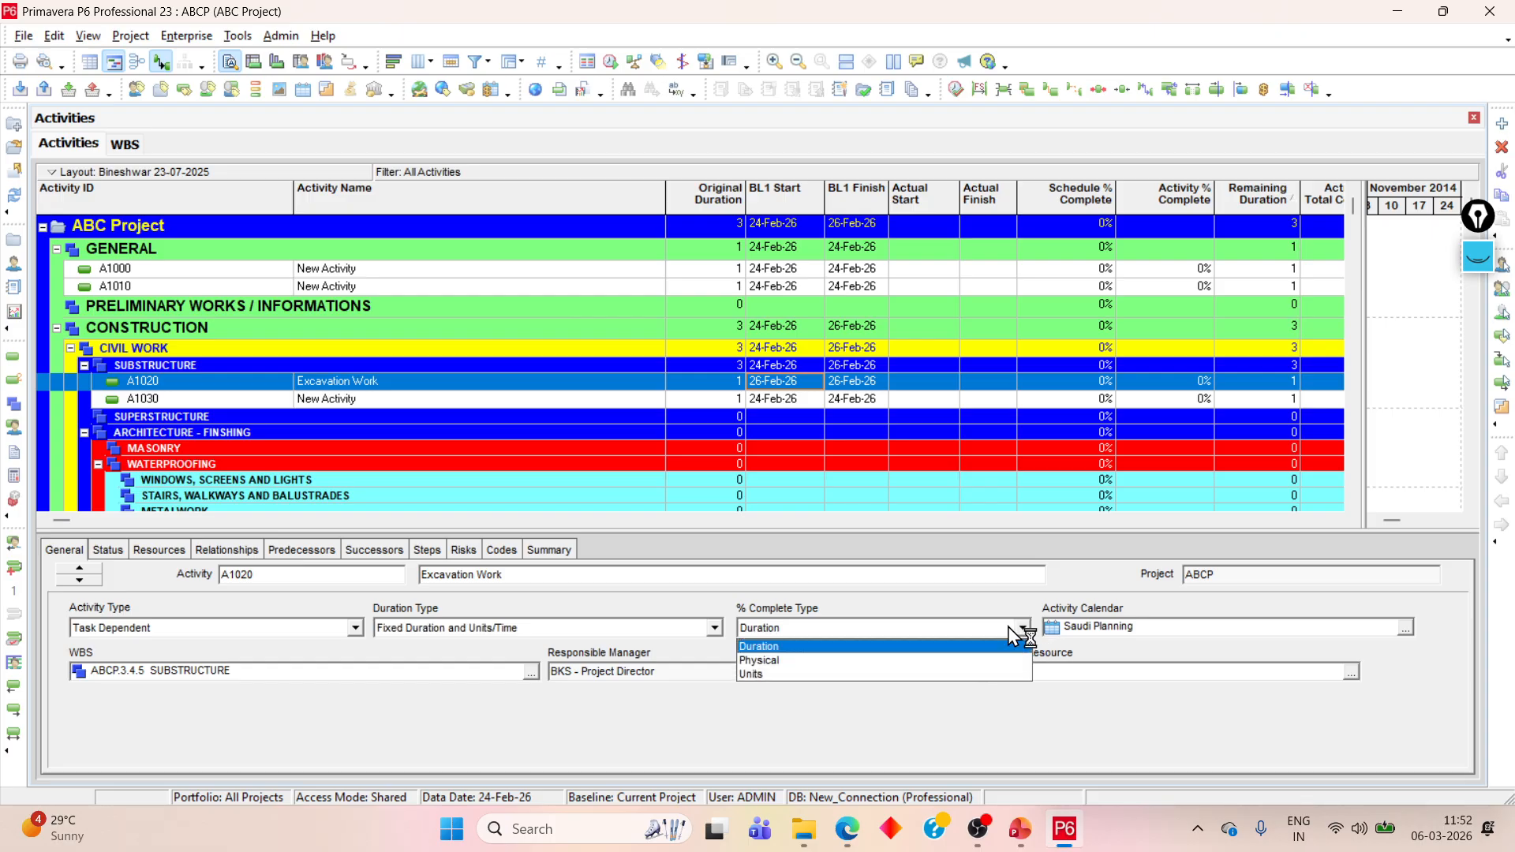
click(967, 661)
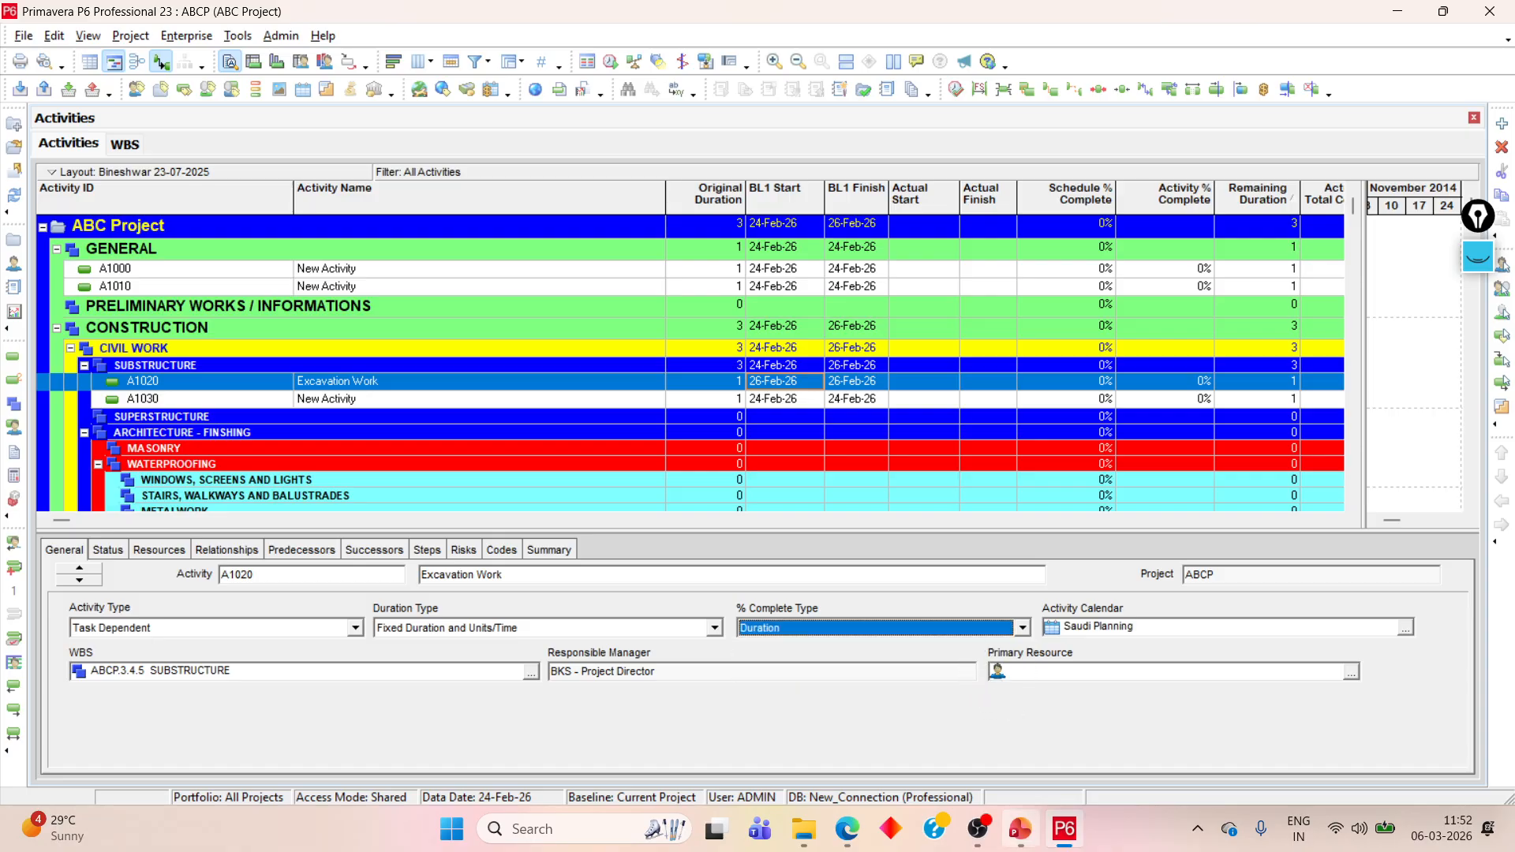
Step: Check the Percent Complete Type notes in PowerPoint, return to Primavera P6, and set Excavation Work's % complete type to Physical
click(1020, 829)
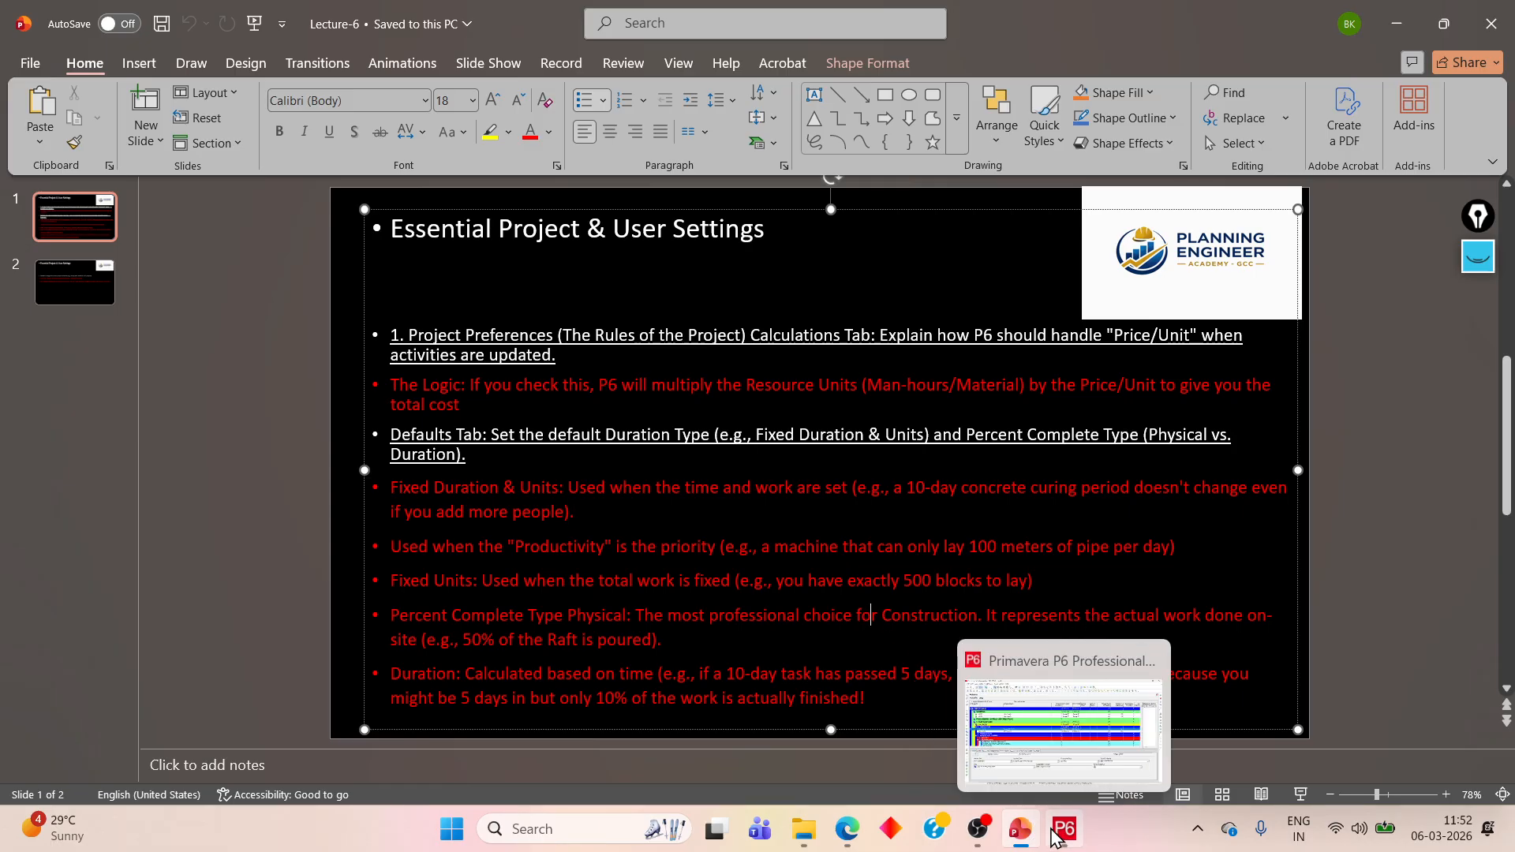
click(1064, 828)
click(848, 629)
click(815, 661)
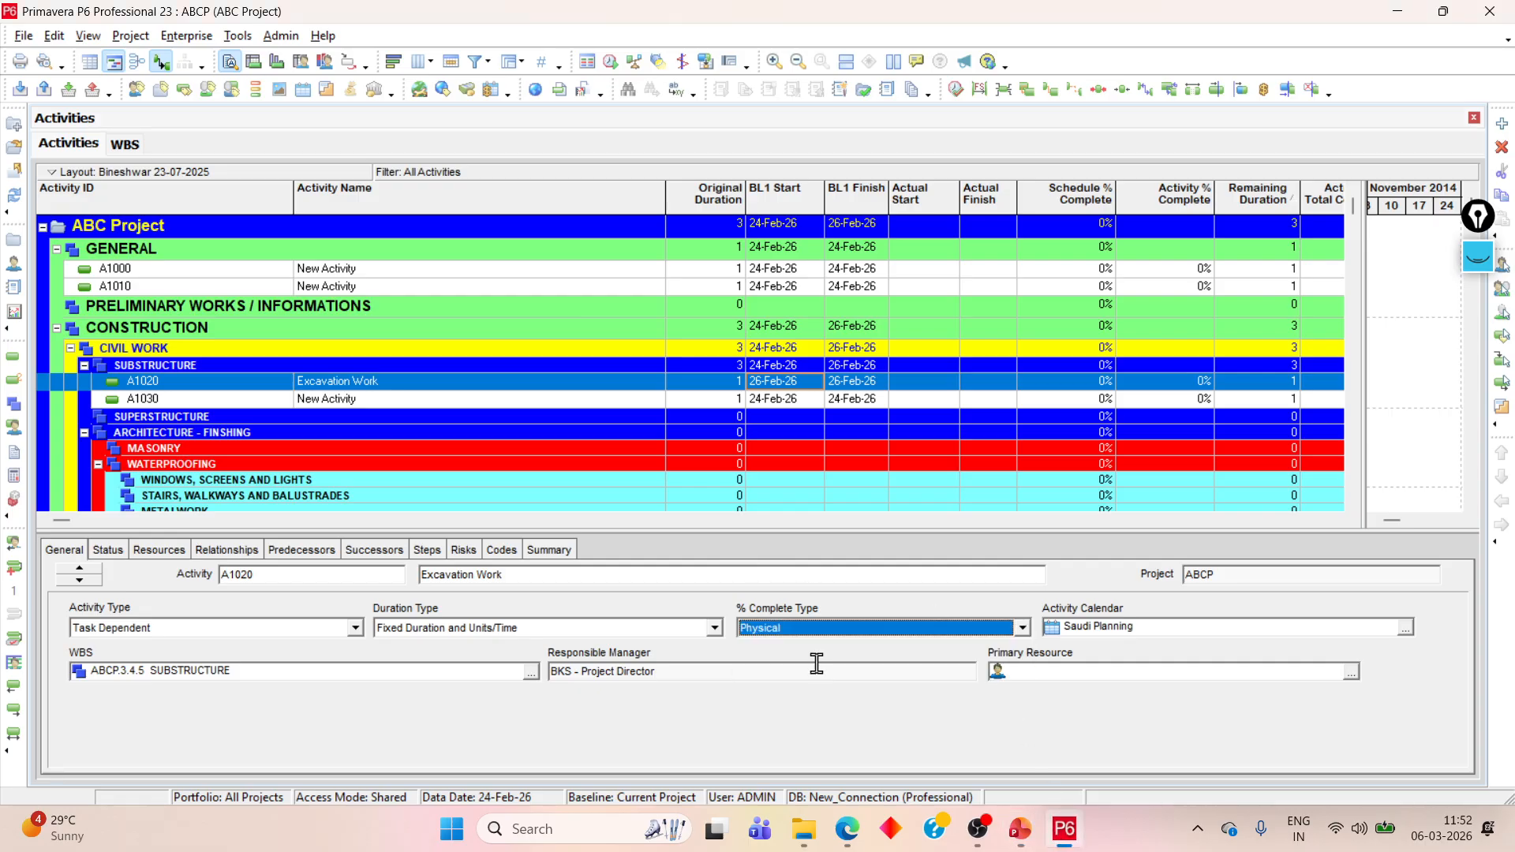
Step: Handwrite a progress example starting from 100 over Excavation Work's details with the screen pen, underlining its parts
click(1478, 258)
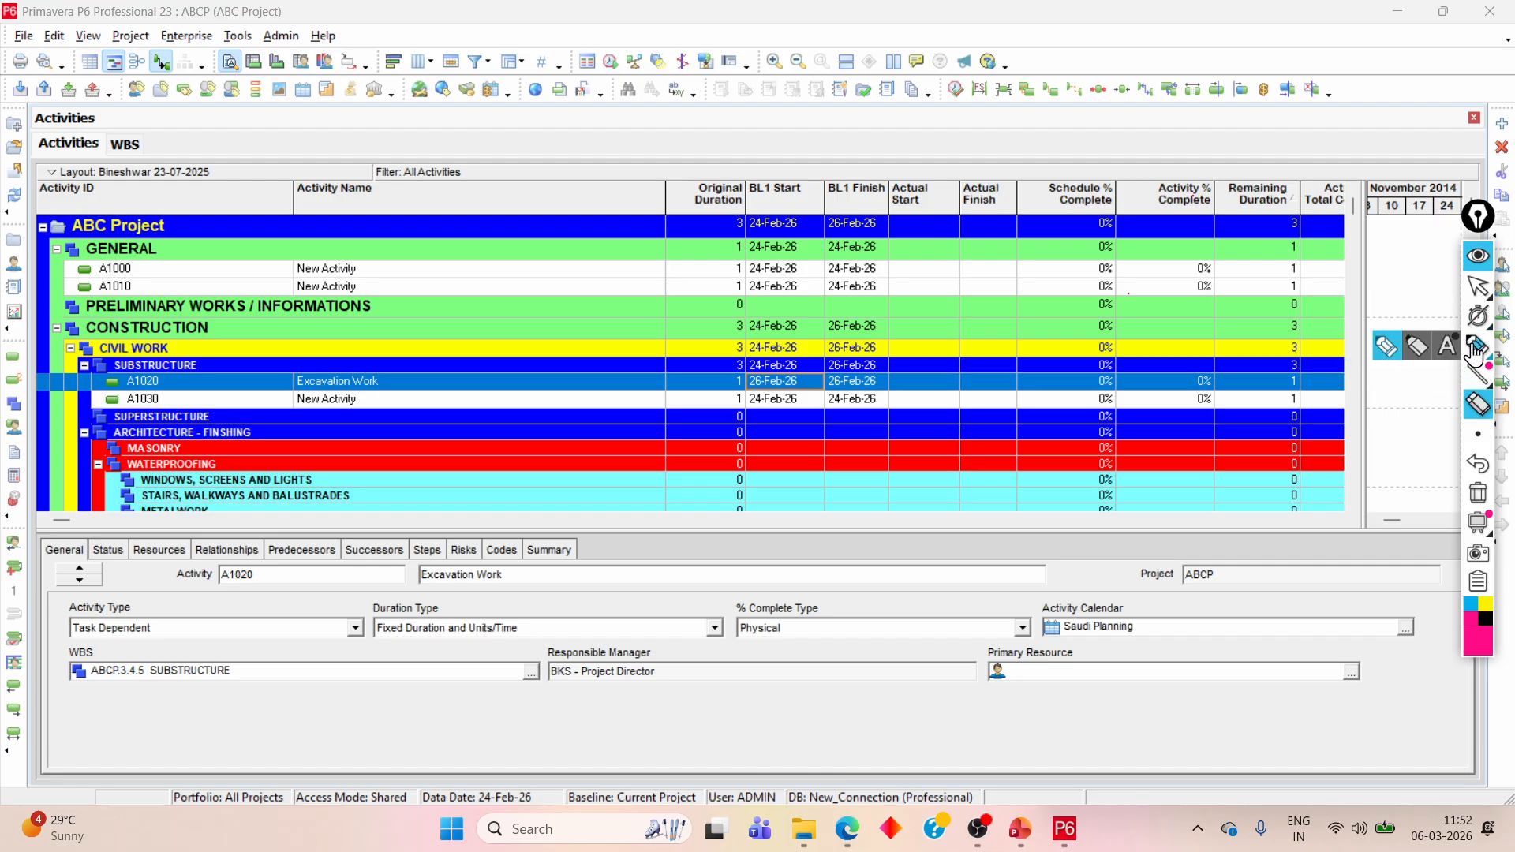
click(1387, 346)
drag(224, 729, 229, 749)
mouse_move(240, 699)
mouse_down()
mouse_move(250, 732)
mouse_move(284, 693)
mouse_move(405, 697)
mouse_move(398, 657)
mouse_move(455, 640)
mouse_up()
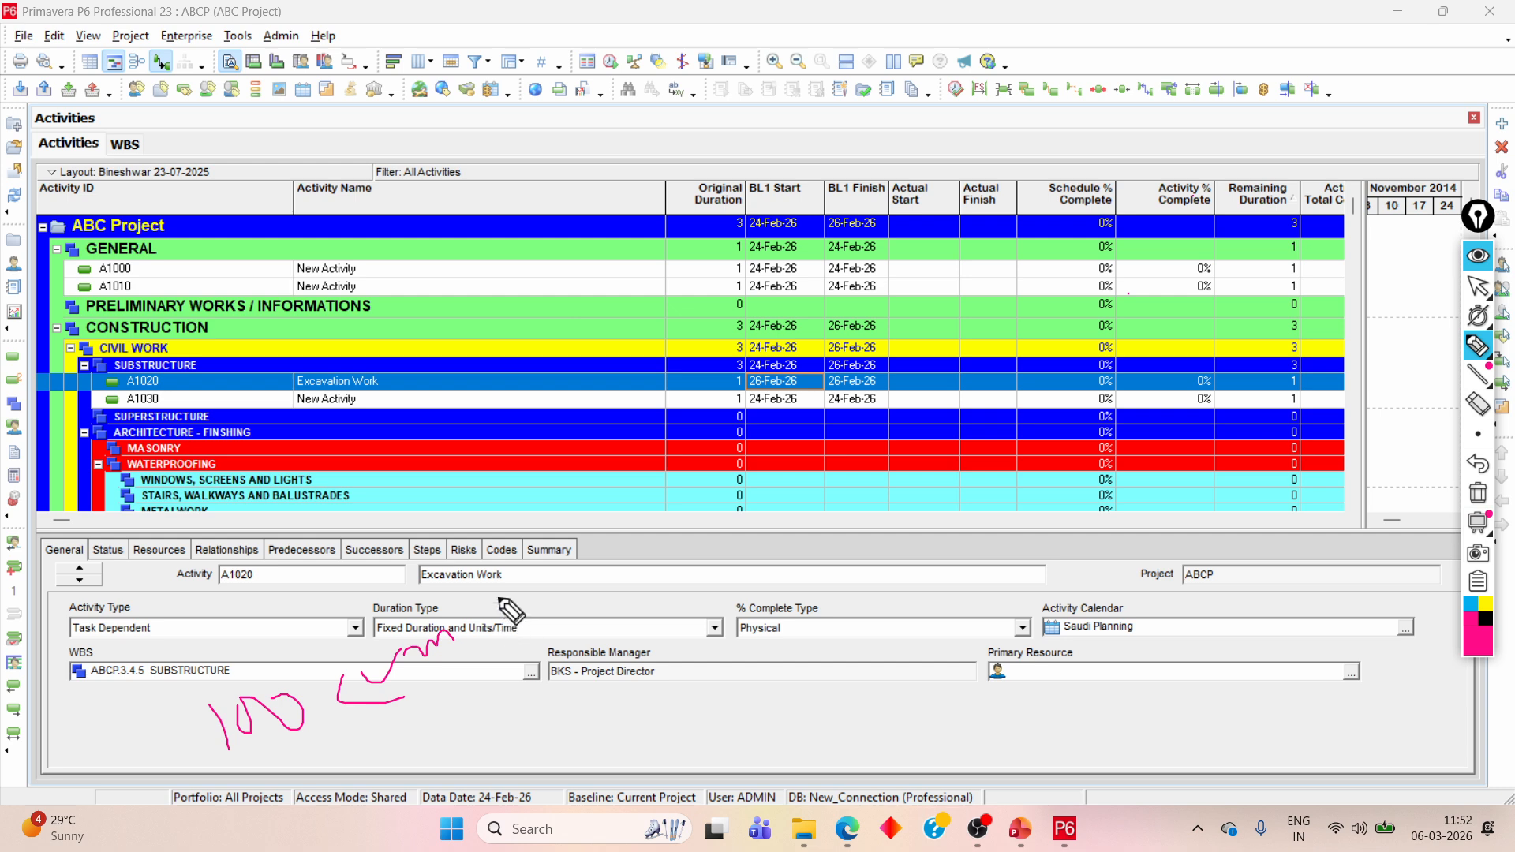
drag(500, 609, 575, 592)
drag(573, 579, 587, 594)
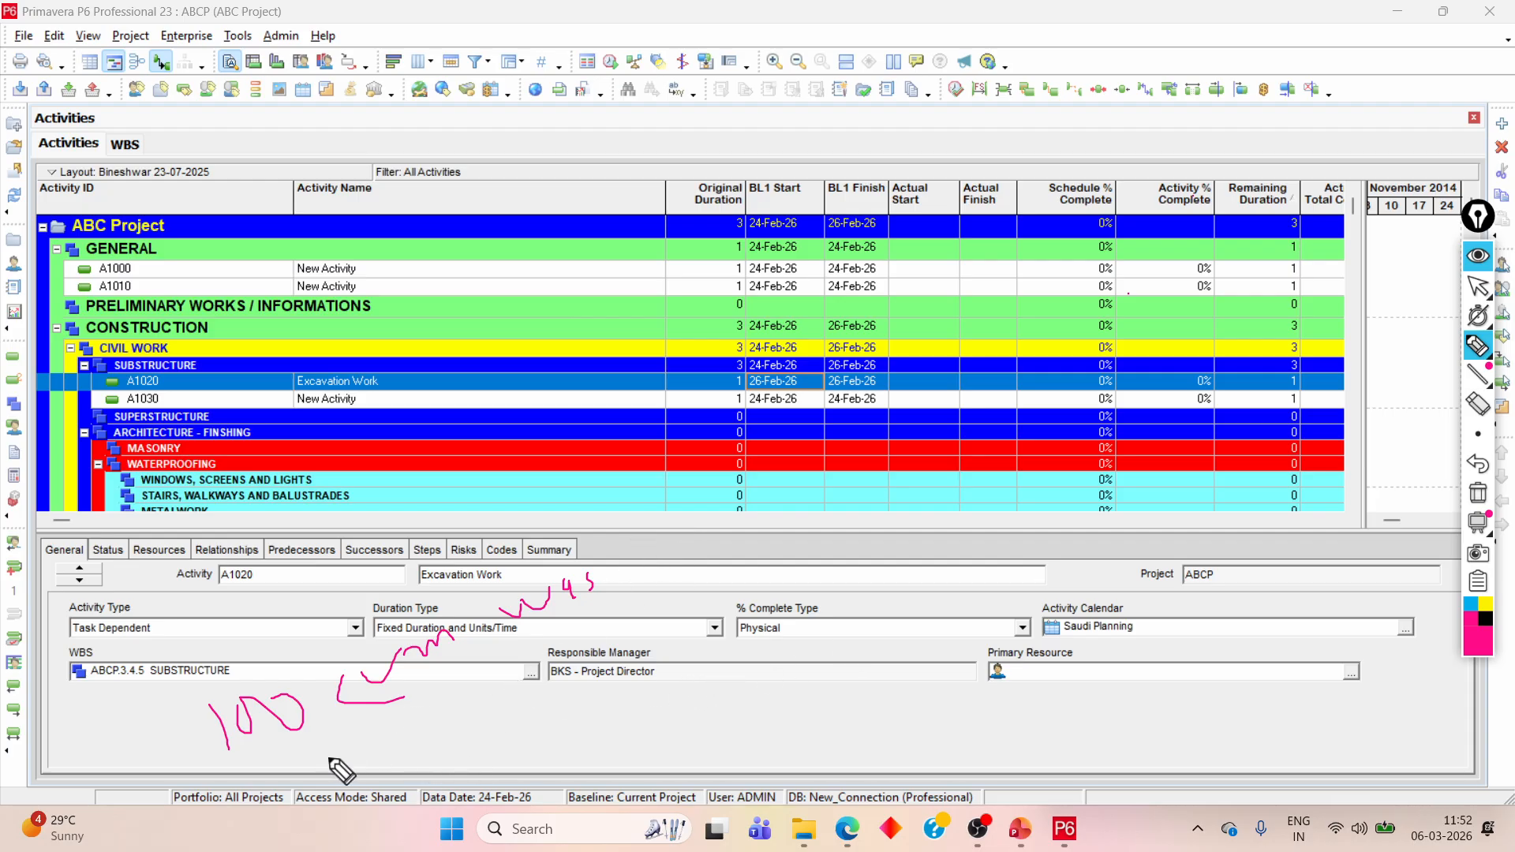
mouse_move(364, 738)
mouse_down()
mouse_move(428, 766)
mouse_move(392, 780)
mouse_move(448, 724)
mouse_move(435, 726)
mouse_move(542, 698)
mouse_up()
drag(527, 629, 543, 655)
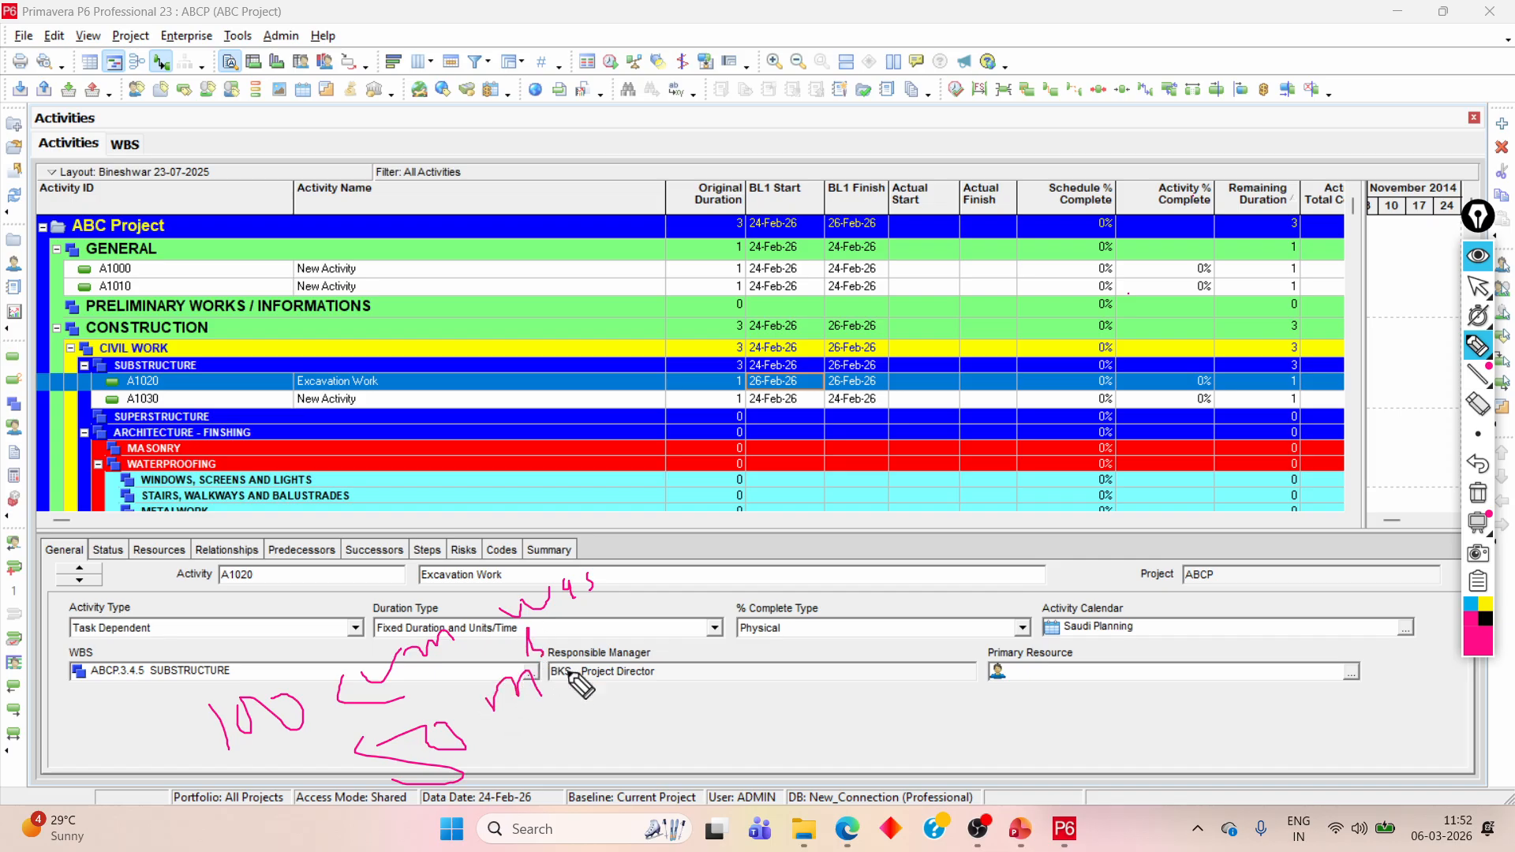
mouse_move(519, 749)
mouse_down()
mouse_move(606, 694)
mouse_move(635, 730)
mouse_move(675, 682)
mouse_move(706, 710)
mouse_up()
click(720, 675)
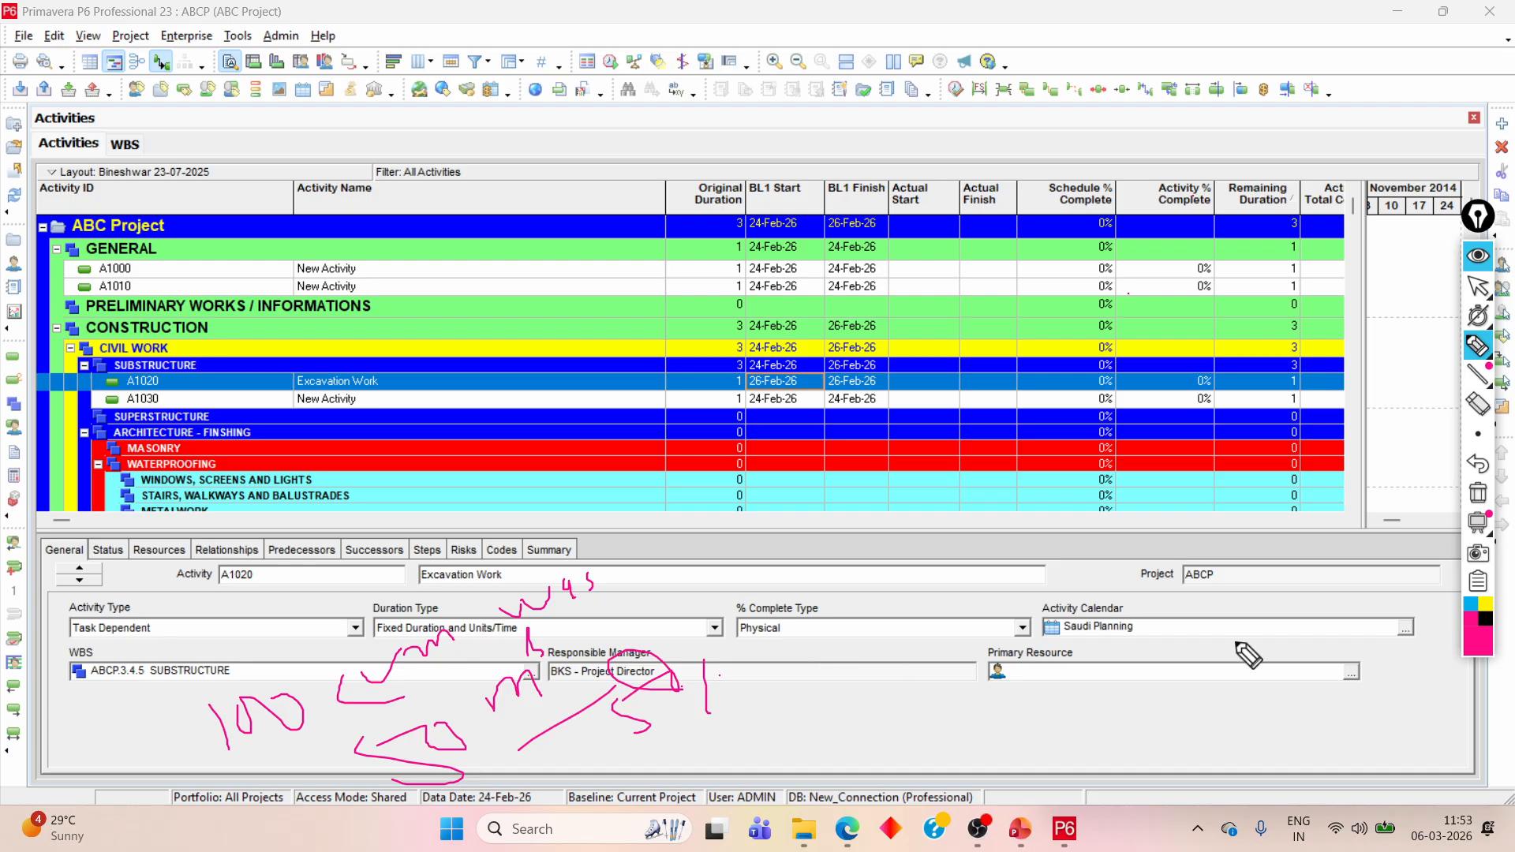
click(1474, 383)
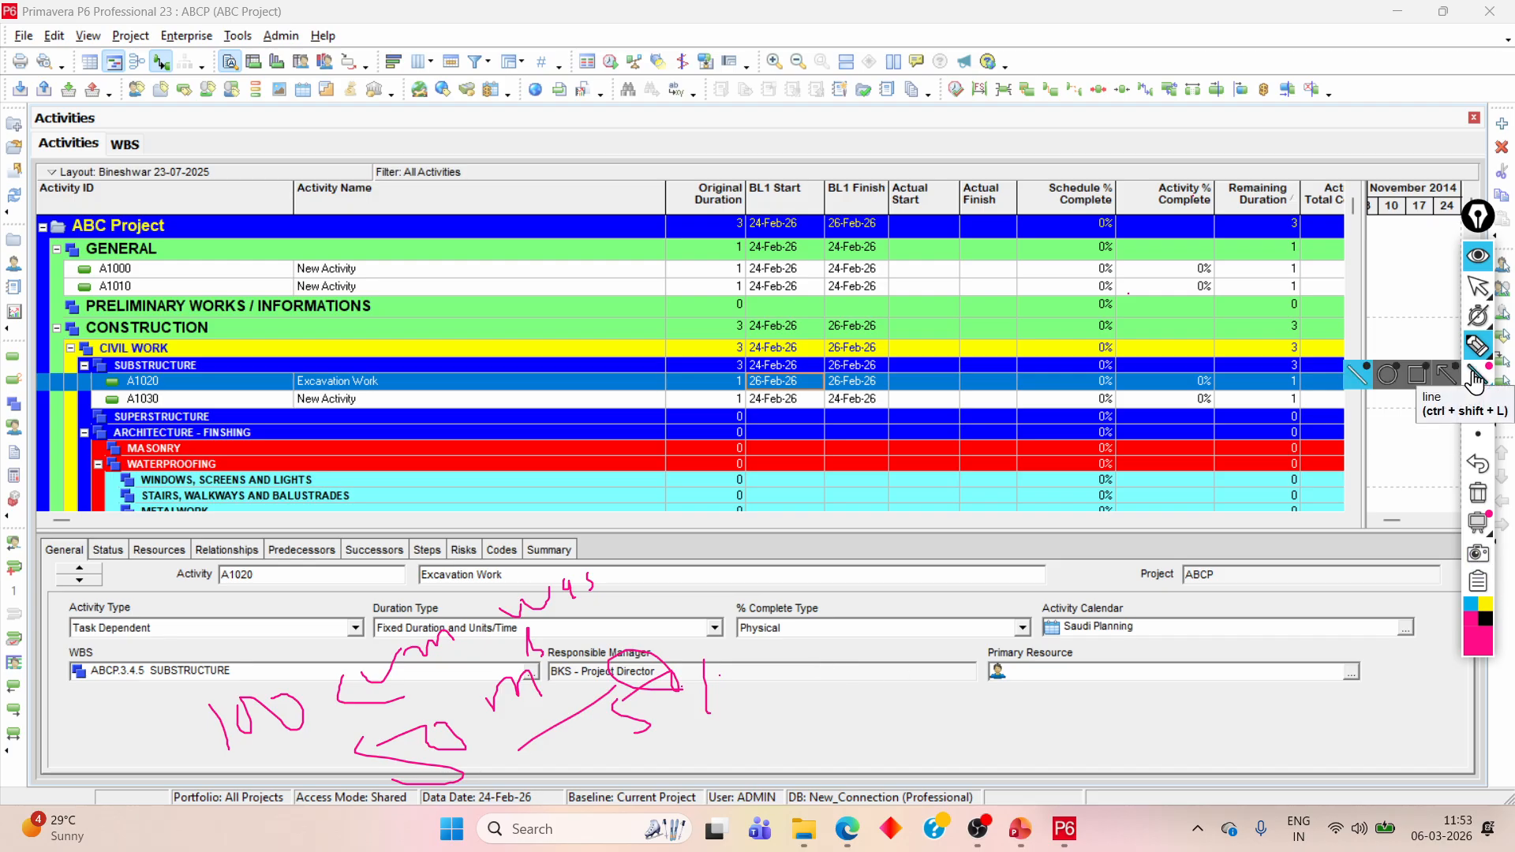
drag(236, 754, 400, 708)
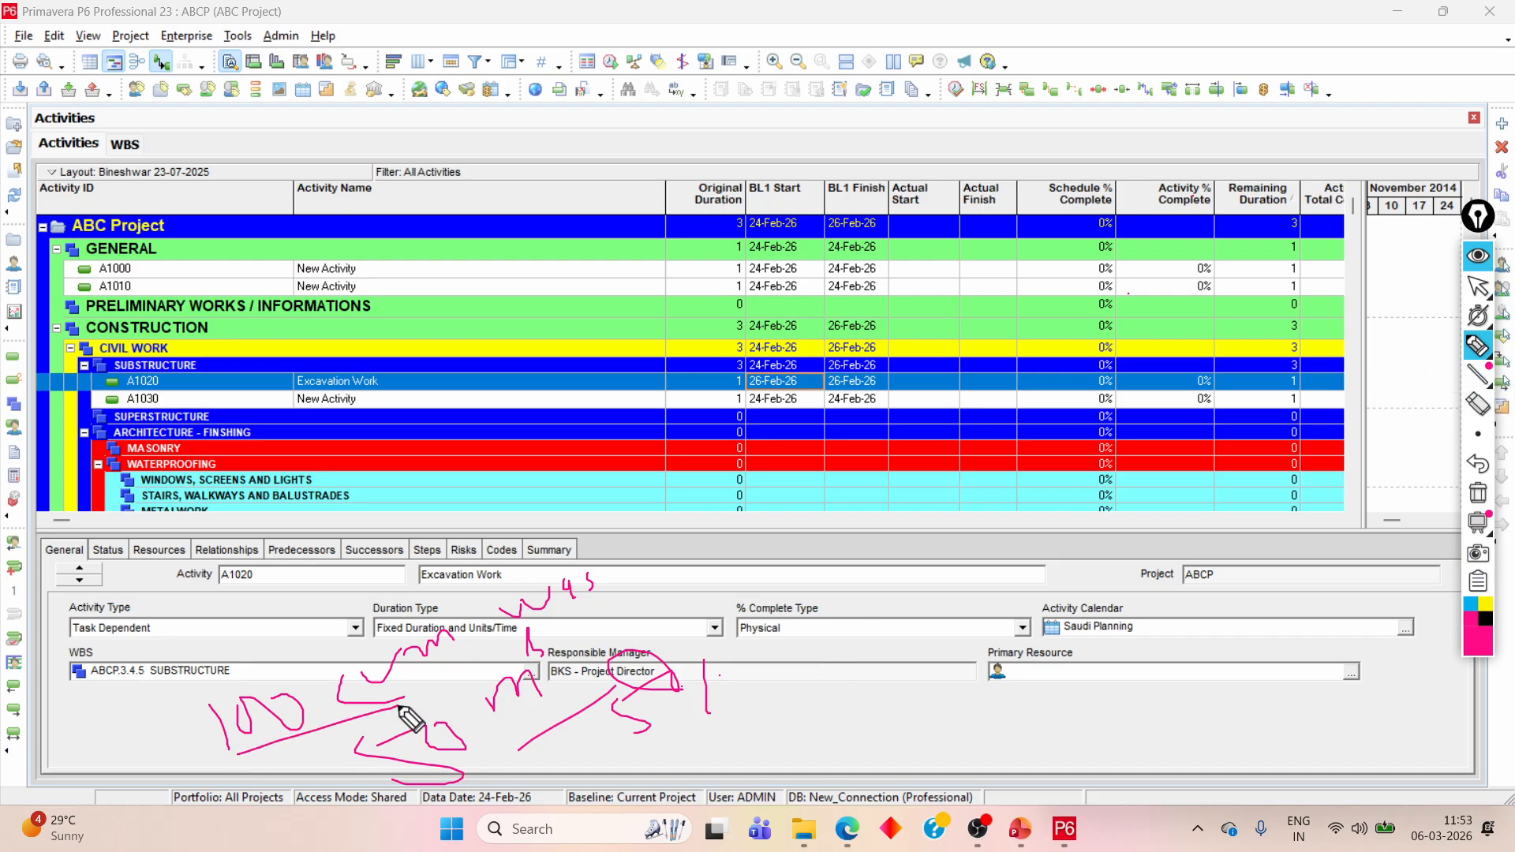
drag(495, 767, 598, 719)
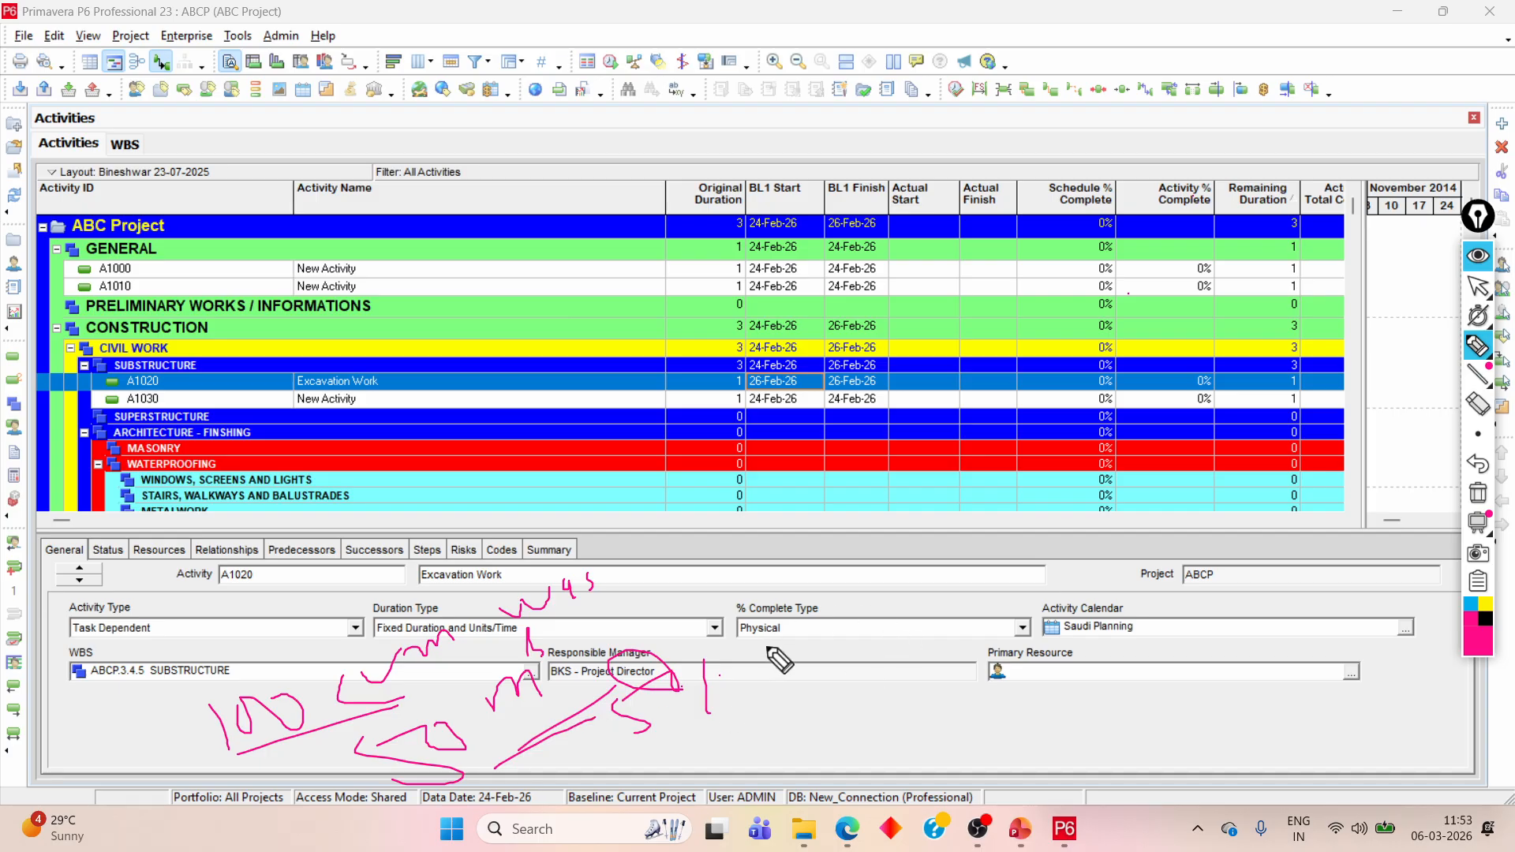
drag(769, 622, 772, 697)
mouse_move(808, 601)
mouse_down()
mouse_move(811, 619)
mouse_move(868, 644)
mouse_move(895, 717)
mouse_move(867, 719)
mouse_up()
click(891, 598)
click(836, 608)
click(867, 666)
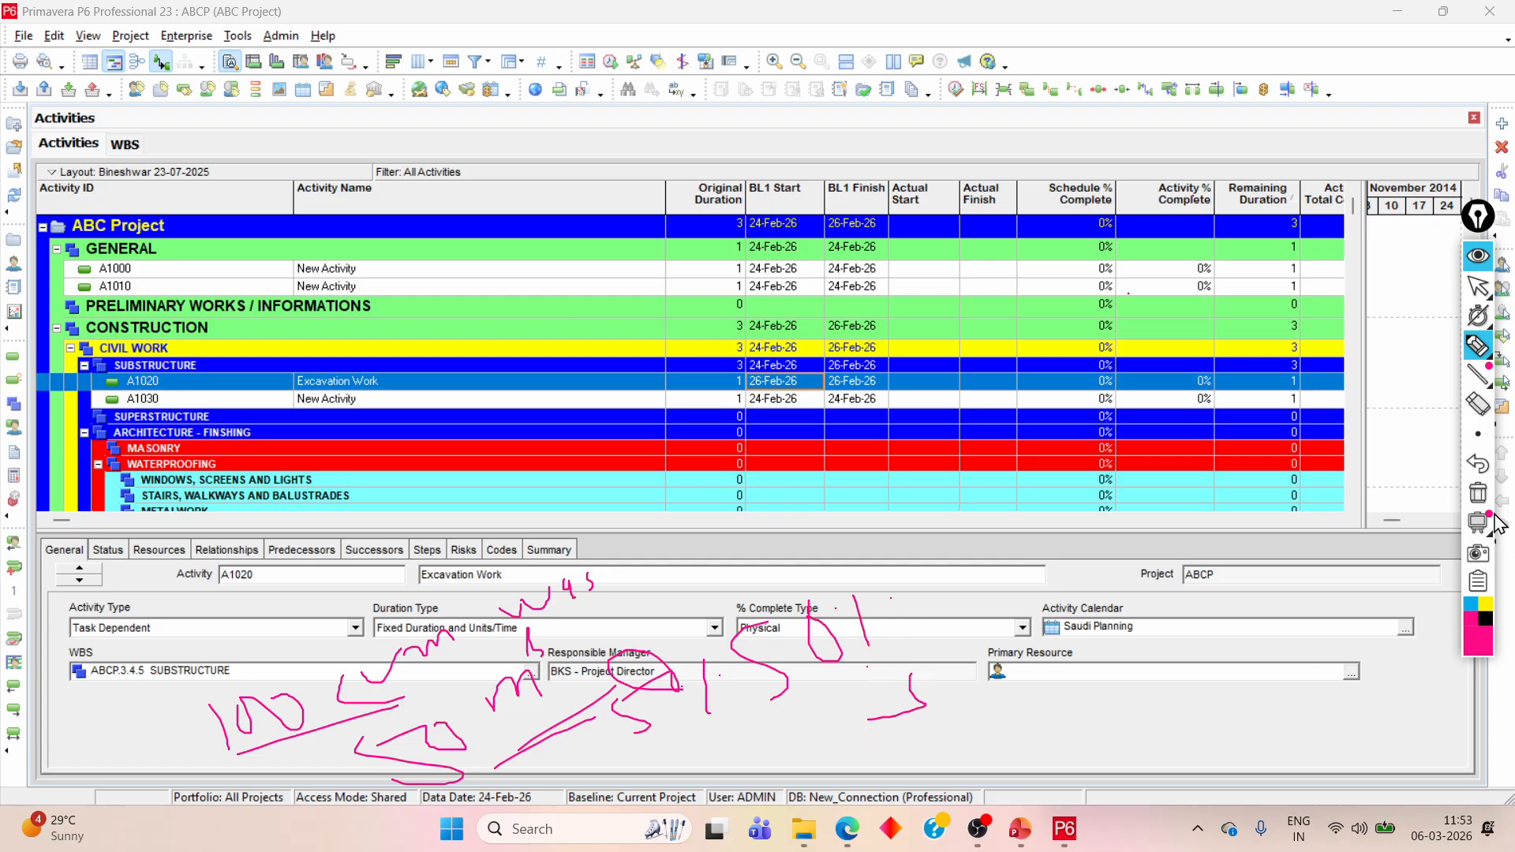
Step: Erase the handwritten progress example from the screen and collapse the annotation tools
click(1477, 404)
mouse_move(980, 683)
mouse_down()
mouse_move(720, 666)
mouse_move(541, 732)
mouse_move(542, 632)
mouse_move(500, 619)
mouse_move(625, 575)
mouse_move(854, 625)
mouse_move(462, 643)
mouse_move(384, 757)
mouse_move(229, 726)
mouse_up()
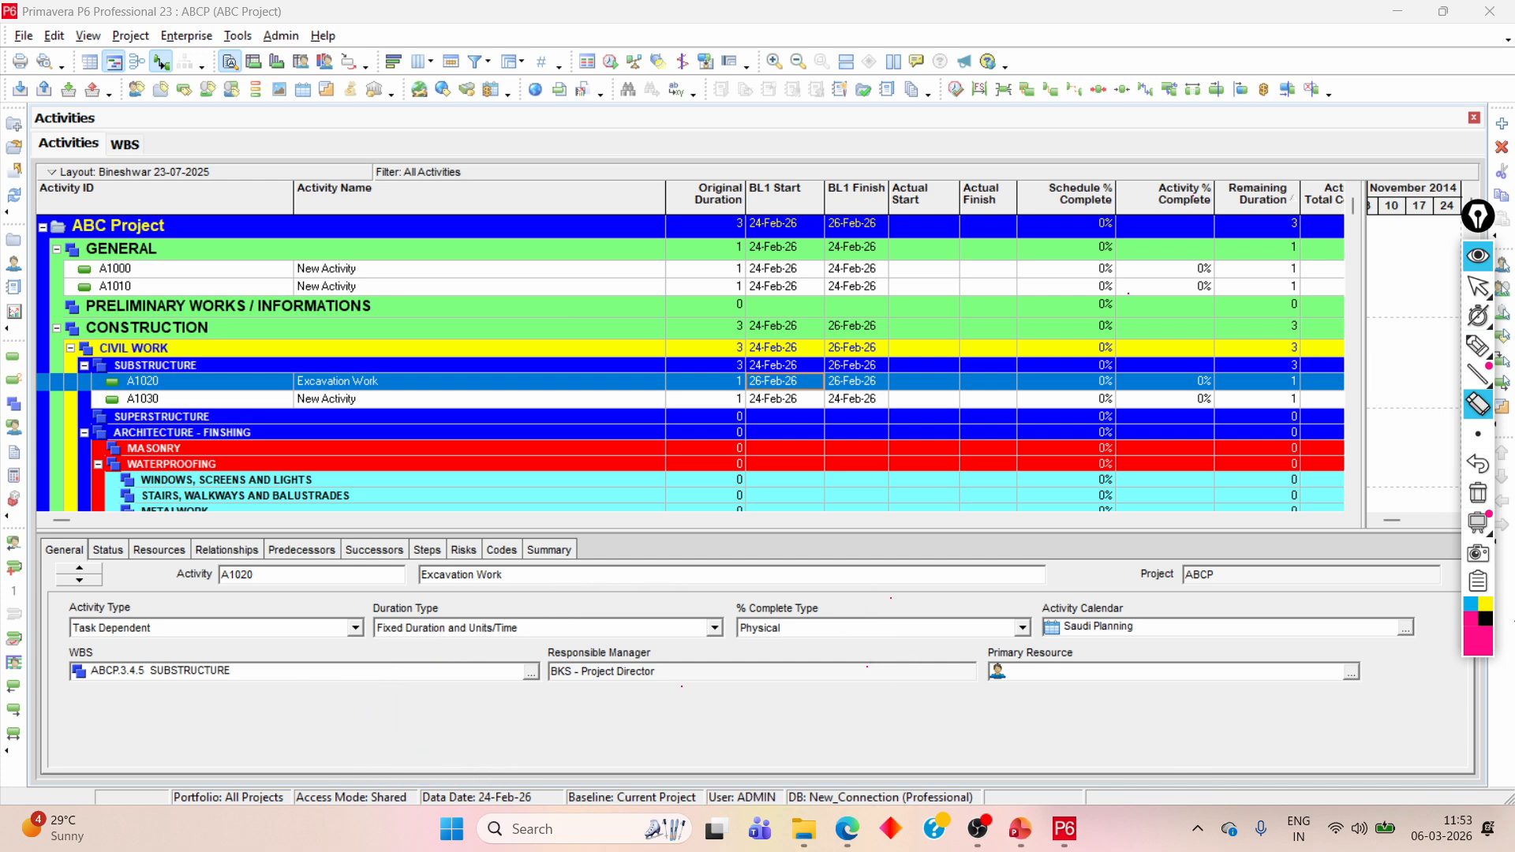
click(1478, 345)
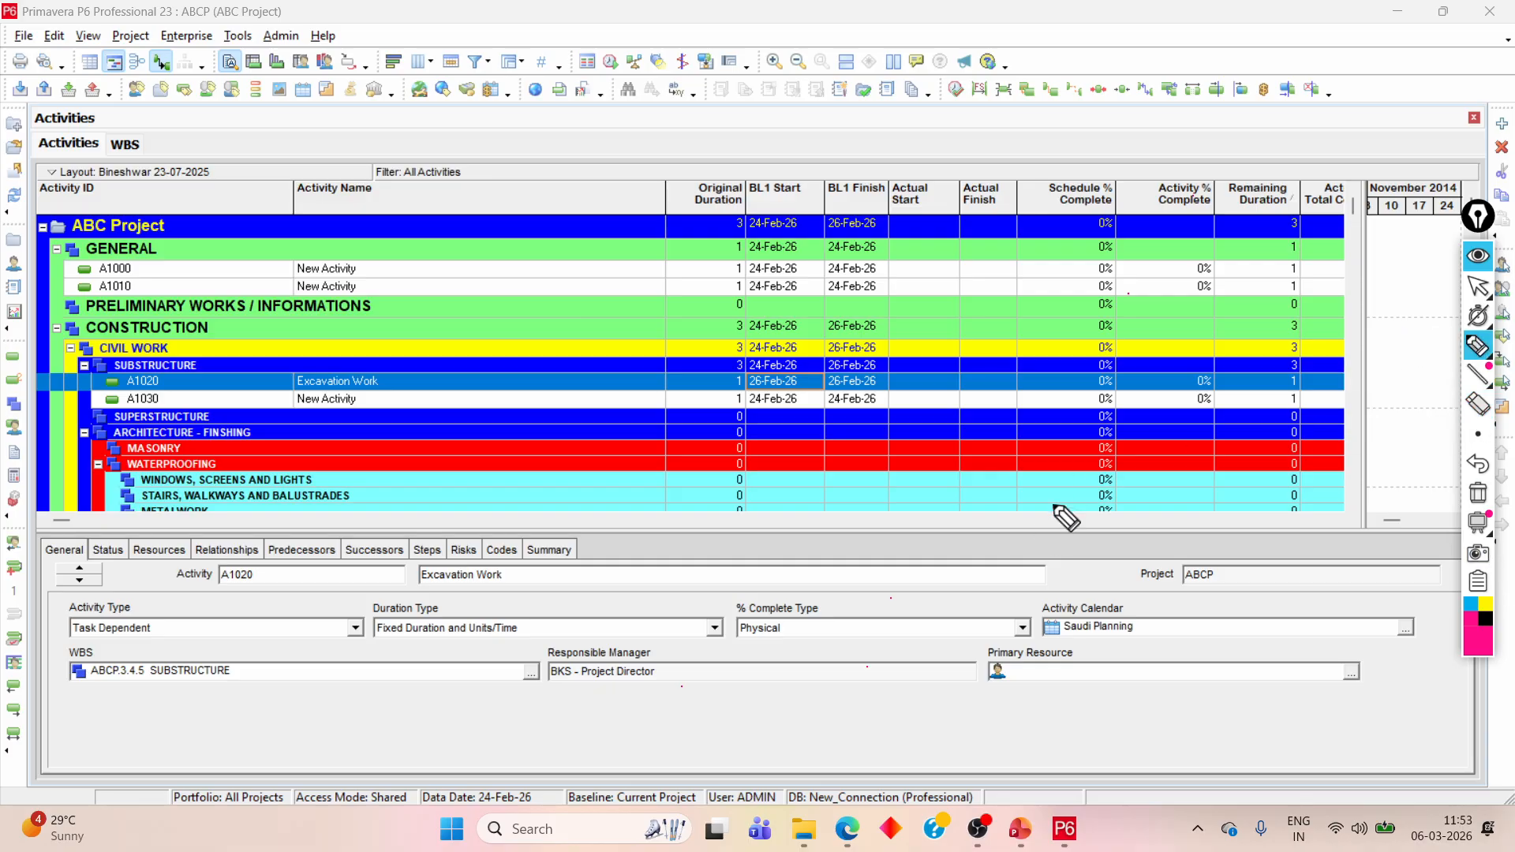
click(1478, 255)
Step: Set the % complete type of Excavation Work to Duration
click(842, 631)
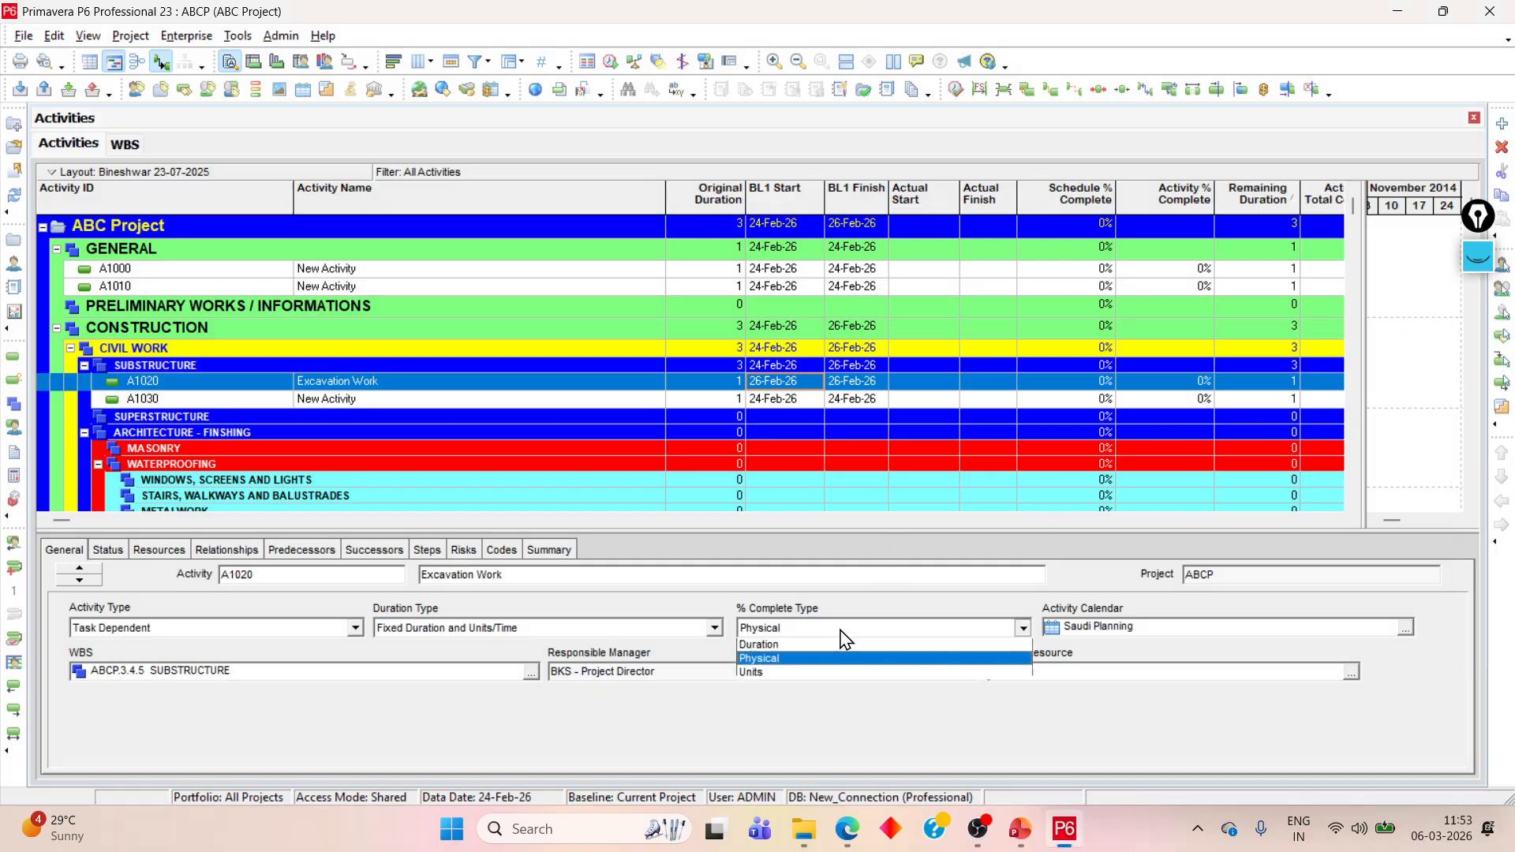
click(793, 644)
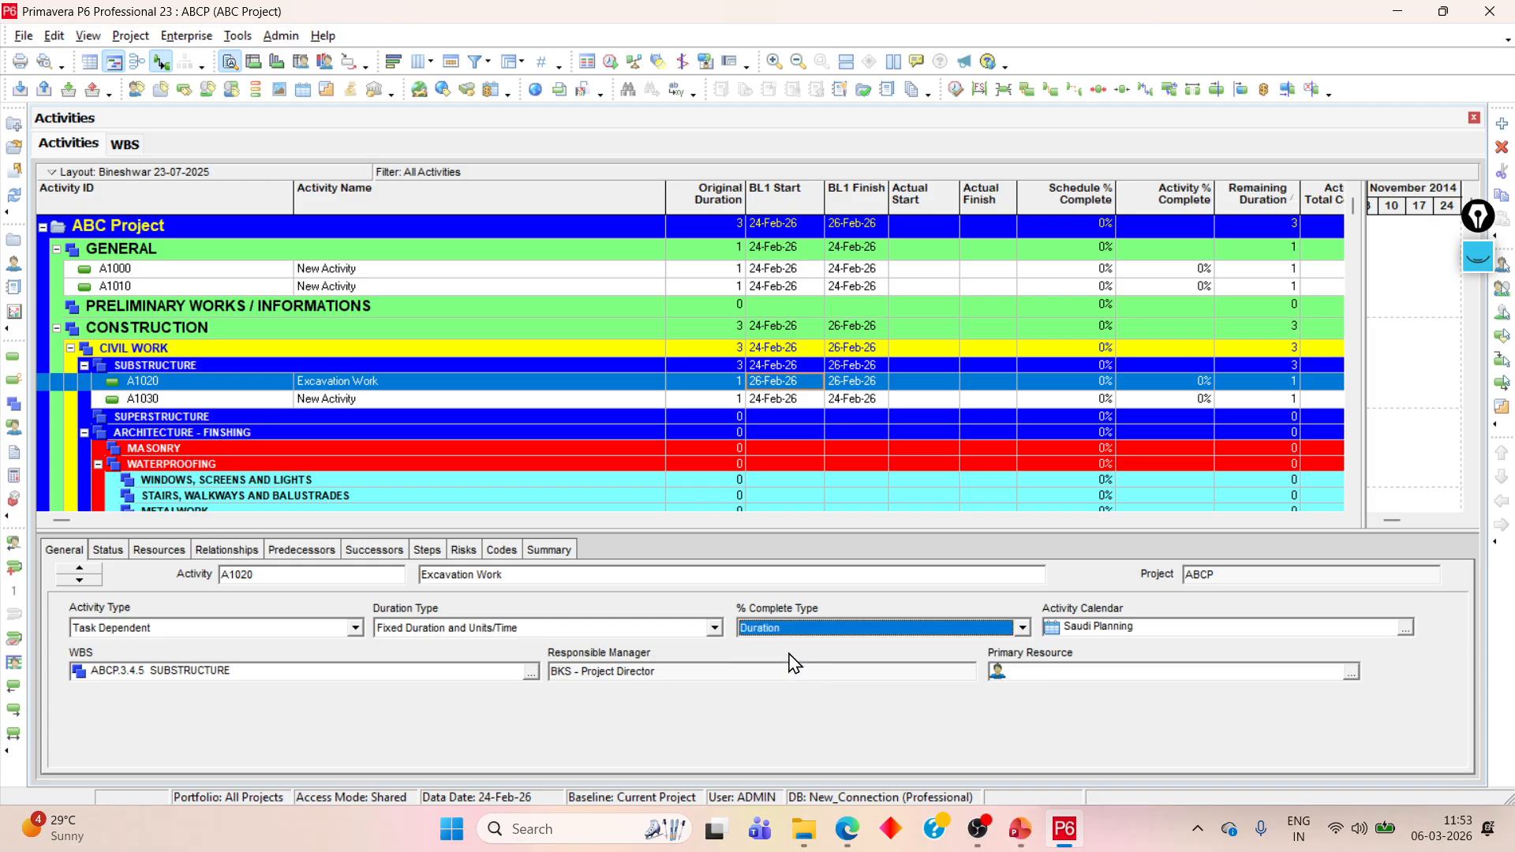
Step: Handwrite a 100 m3 quantity over the activity details with the screen pen and erase the stray 1 and 2 below it
click(1478, 256)
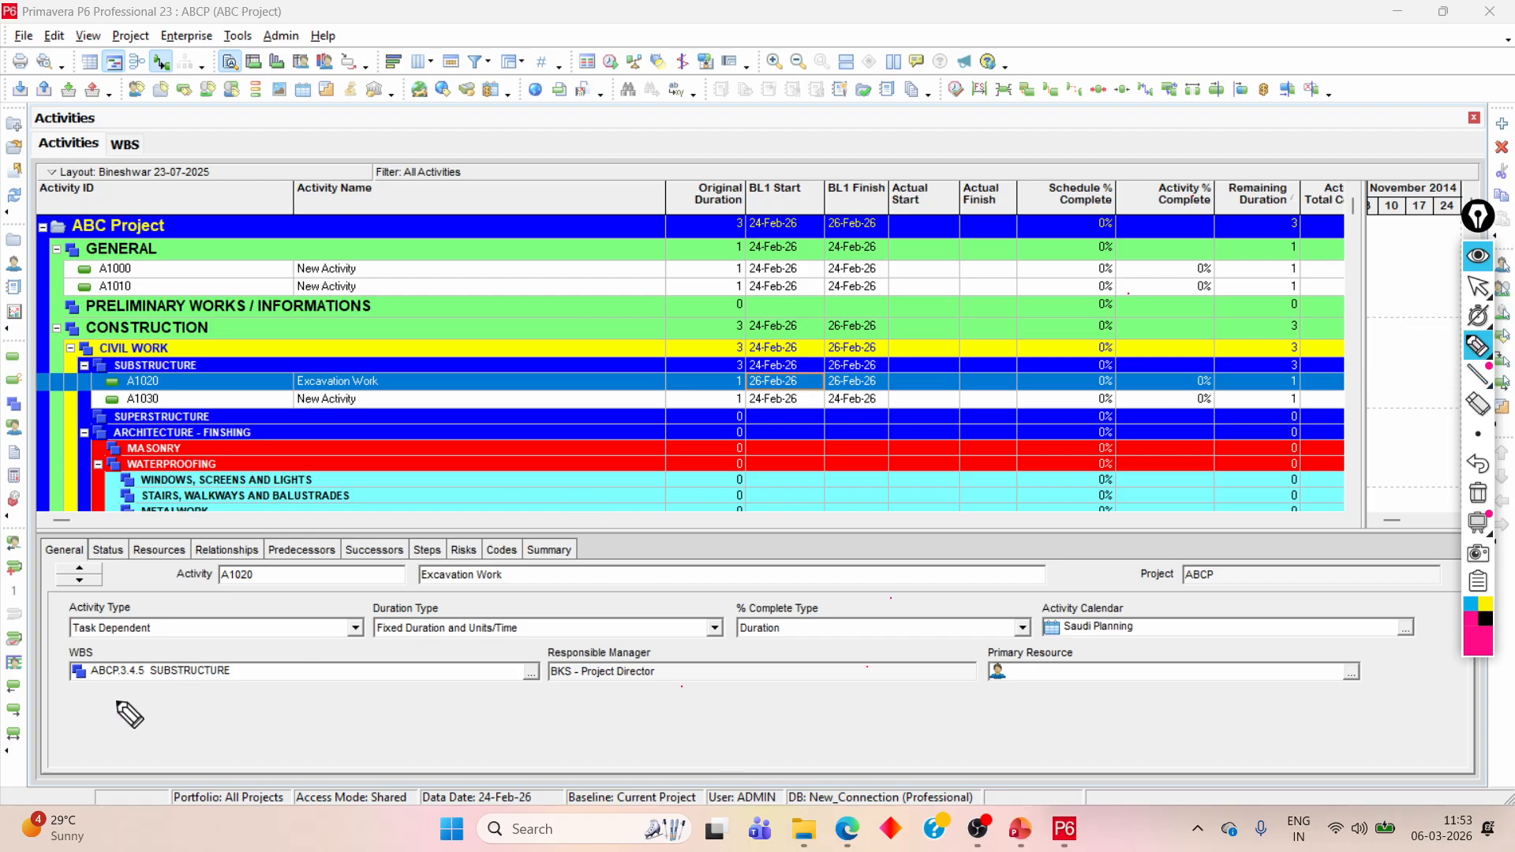
drag(114, 696, 132, 732)
mouse_move(221, 571)
mouse_down()
mouse_move(260, 611)
mouse_move(279, 584)
mouse_move(364, 551)
mouse_up()
mouse_move(369, 510)
mouse_down()
mouse_move(378, 490)
mouse_move(396, 523)
mouse_up()
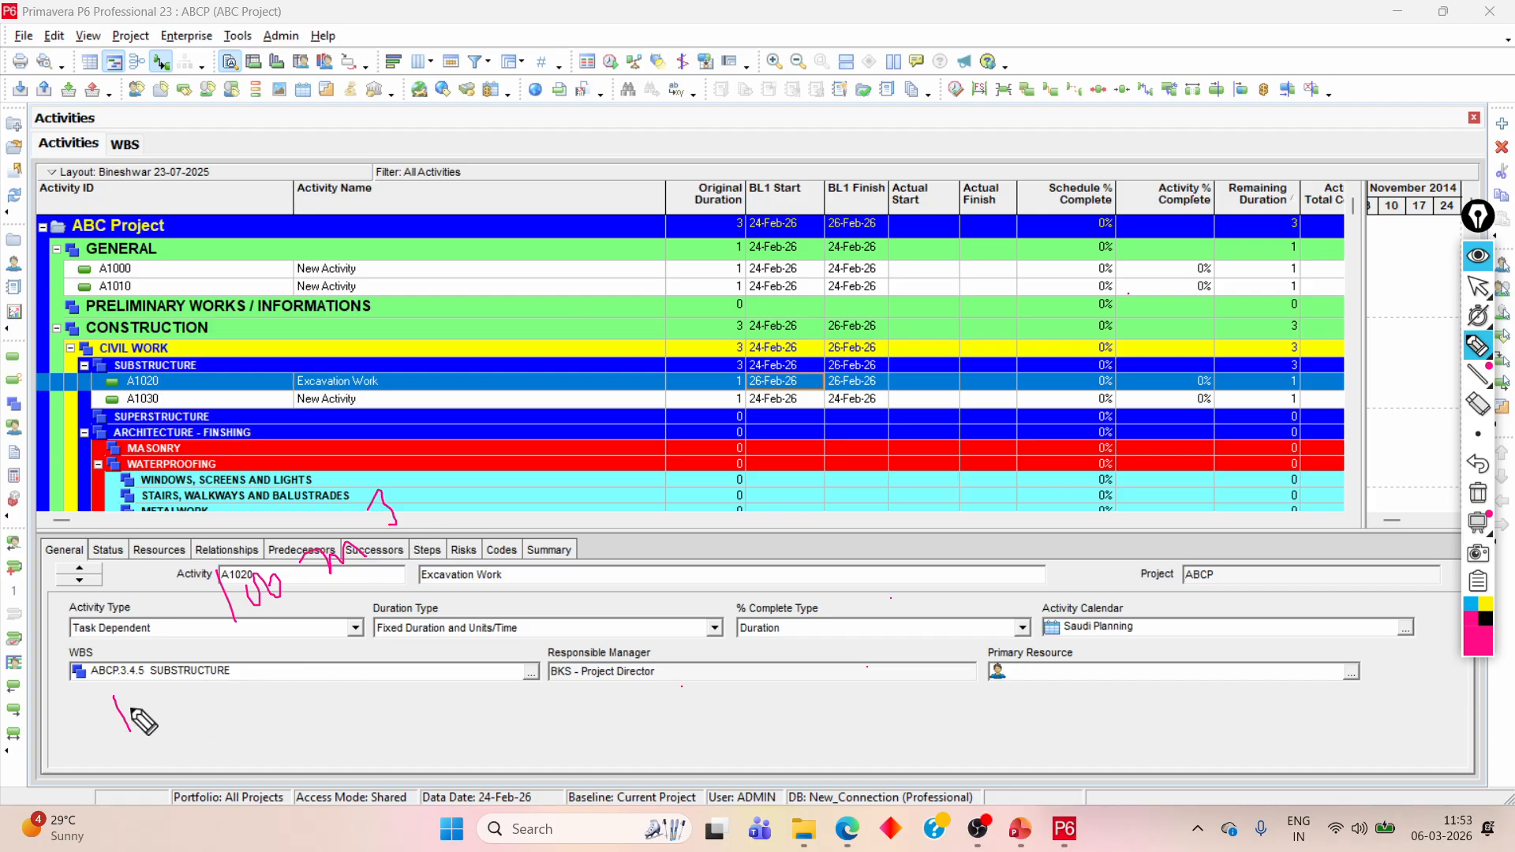
drag(228, 703, 296, 682)
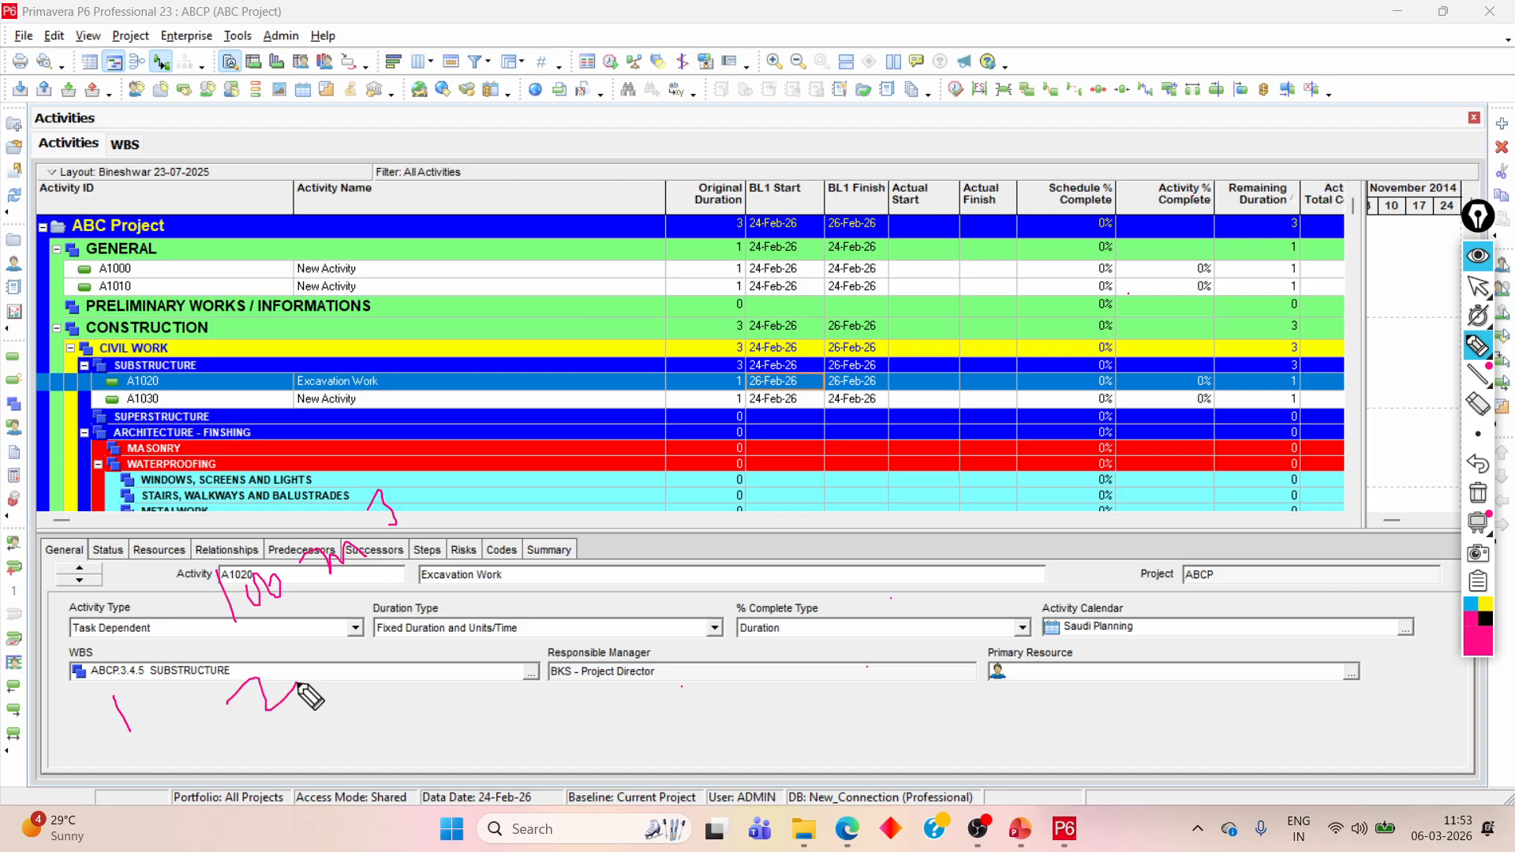
click(1479, 348)
click(1478, 405)
drag(297, 684, 227, 703)
click(125, 715)
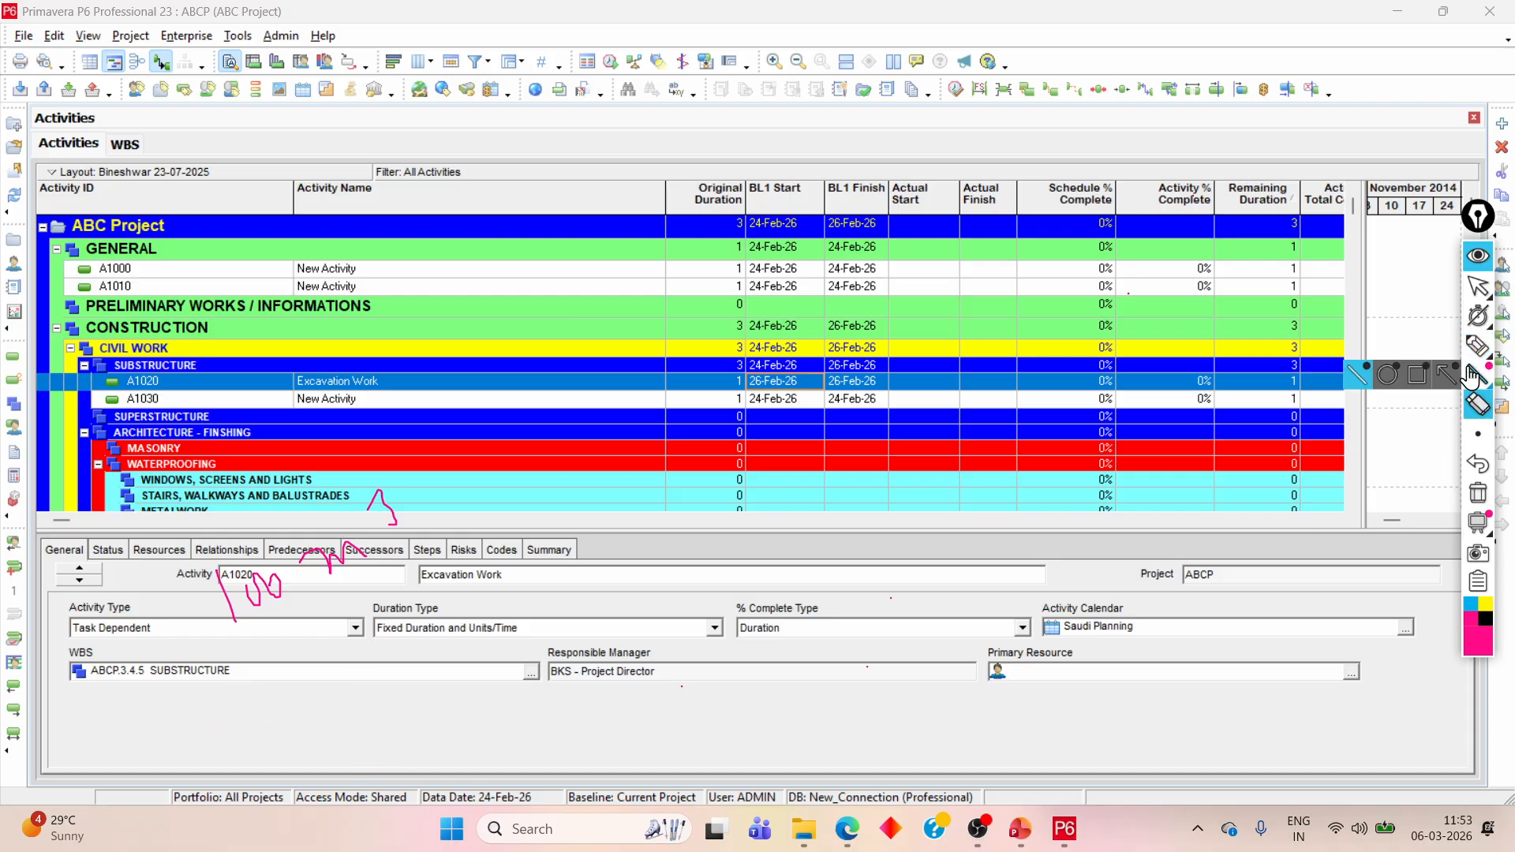
Step: Handwrite the duration example below the 100 m3 quantity: 2 days, 1 passed, 50%
click(1478, 345)
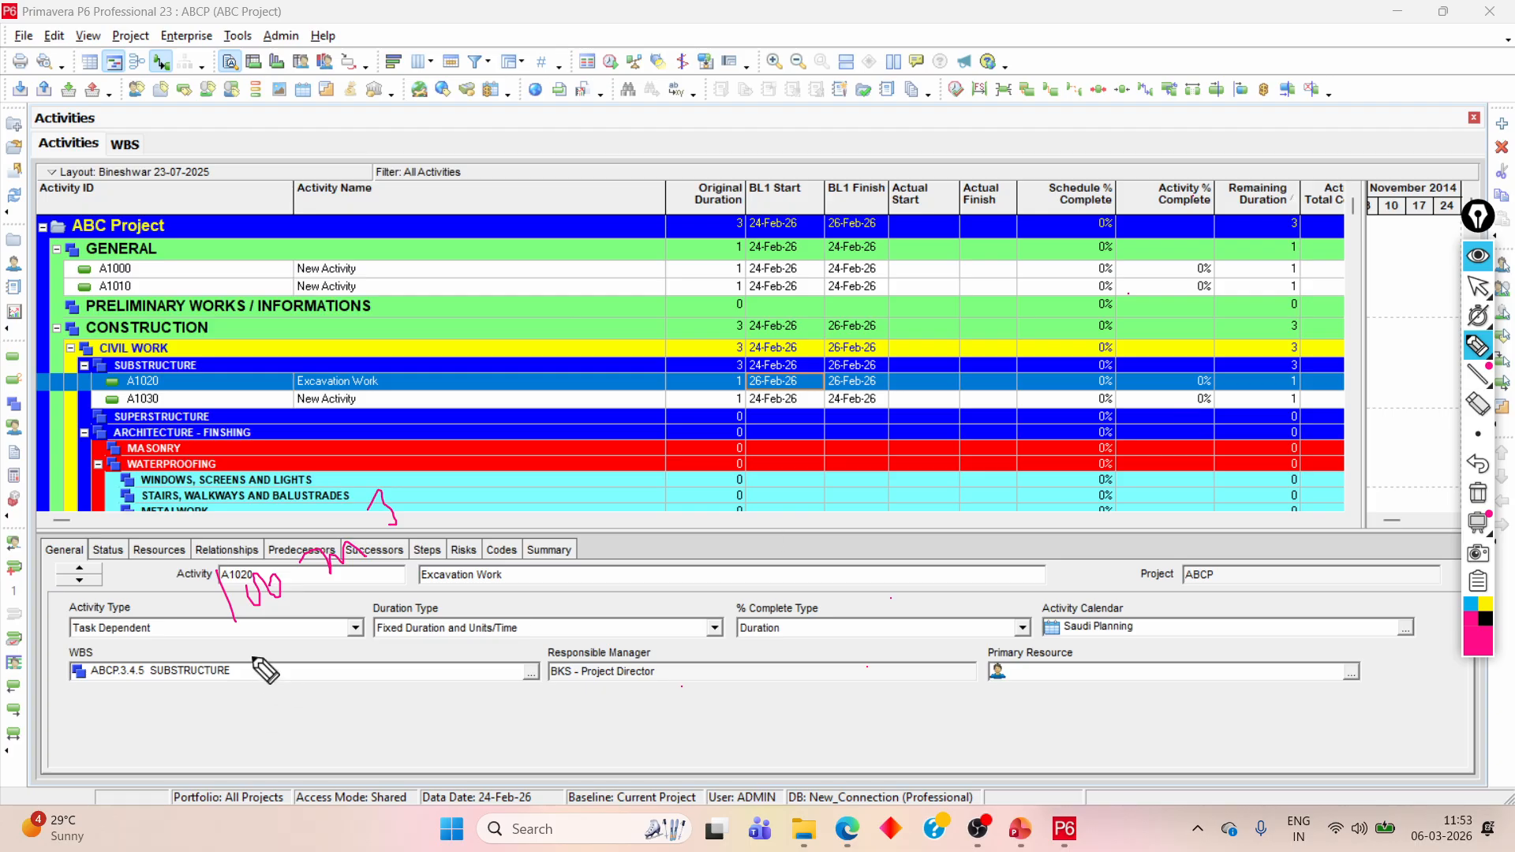
mouse_move(264, 674)
mouse_down()
mouse_move(446, 631)
mouse_move(550, 627)
mouse_up()
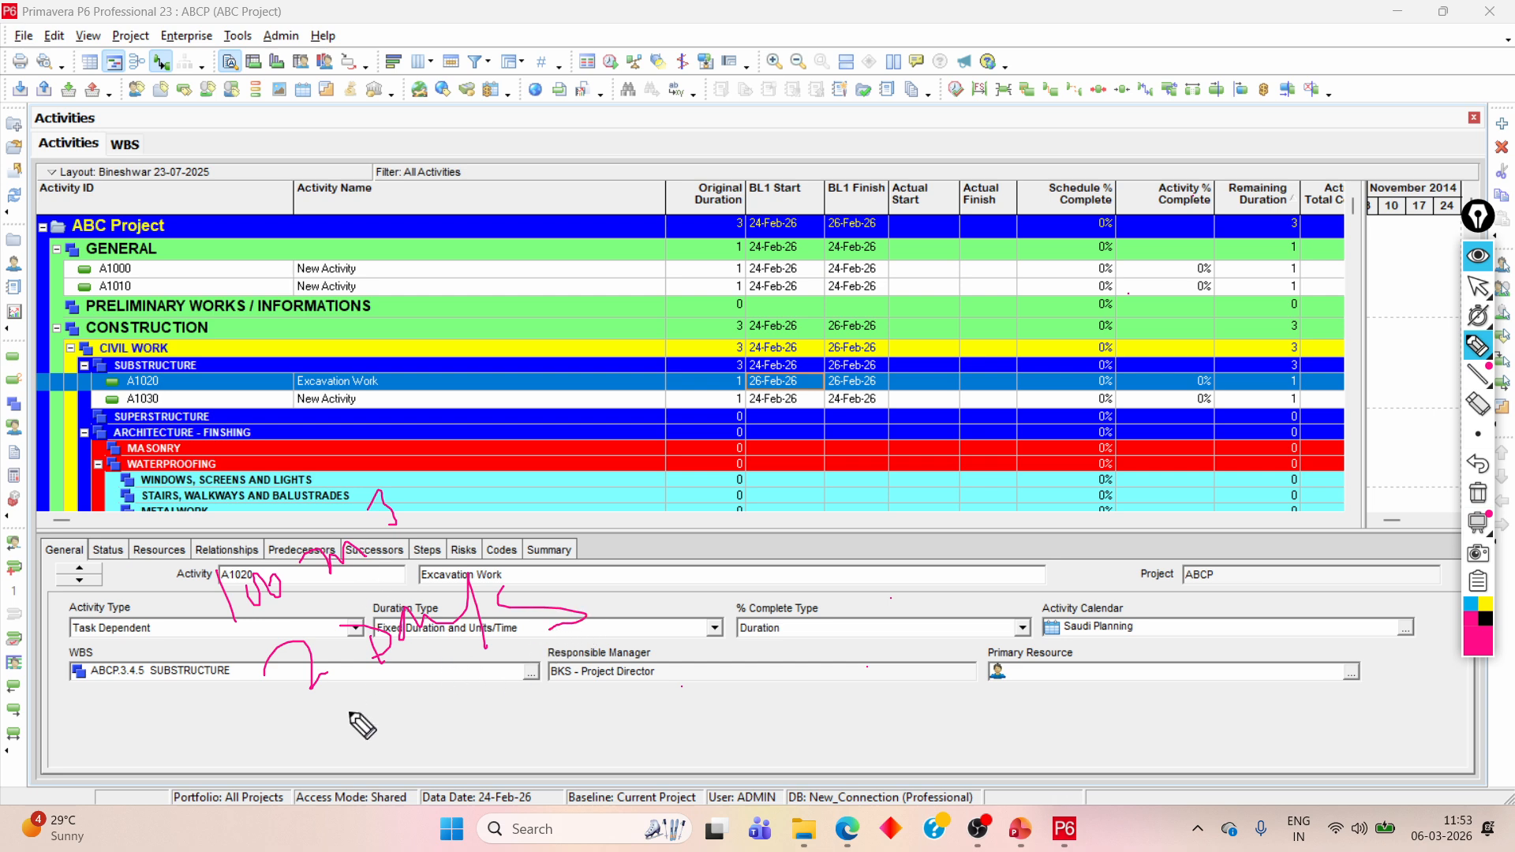
drag(345, 730, 359, 779)
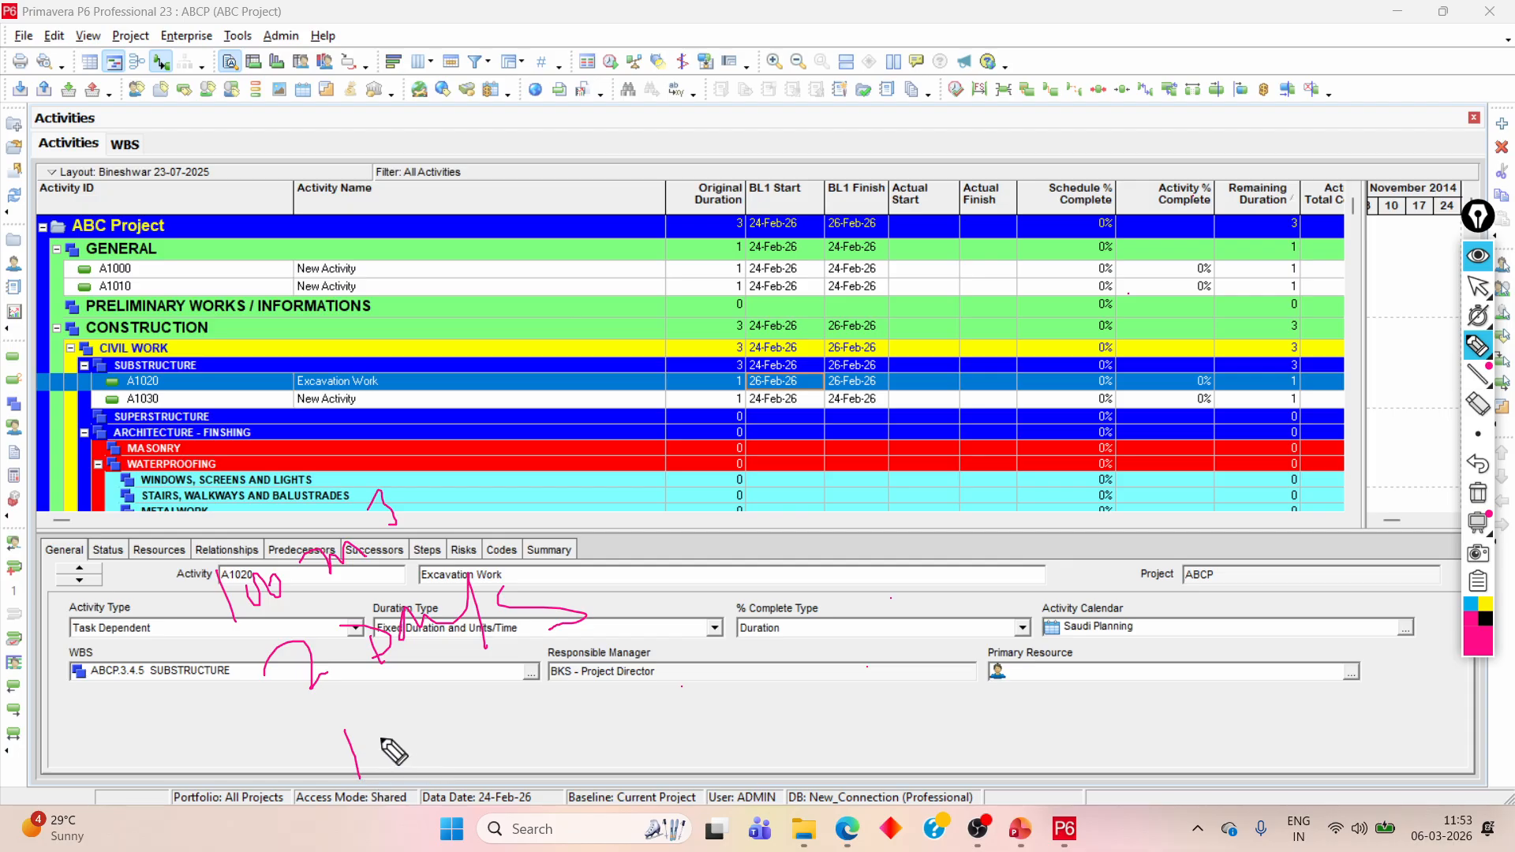
mouse_move(433, 717)
mouse_down()
mouse_move(447, 789)
mouse_move(425, 738)
mouse_move(564, 714)
mouse_move(570, 745)
mouse_move(630, 736)
mouse_up()
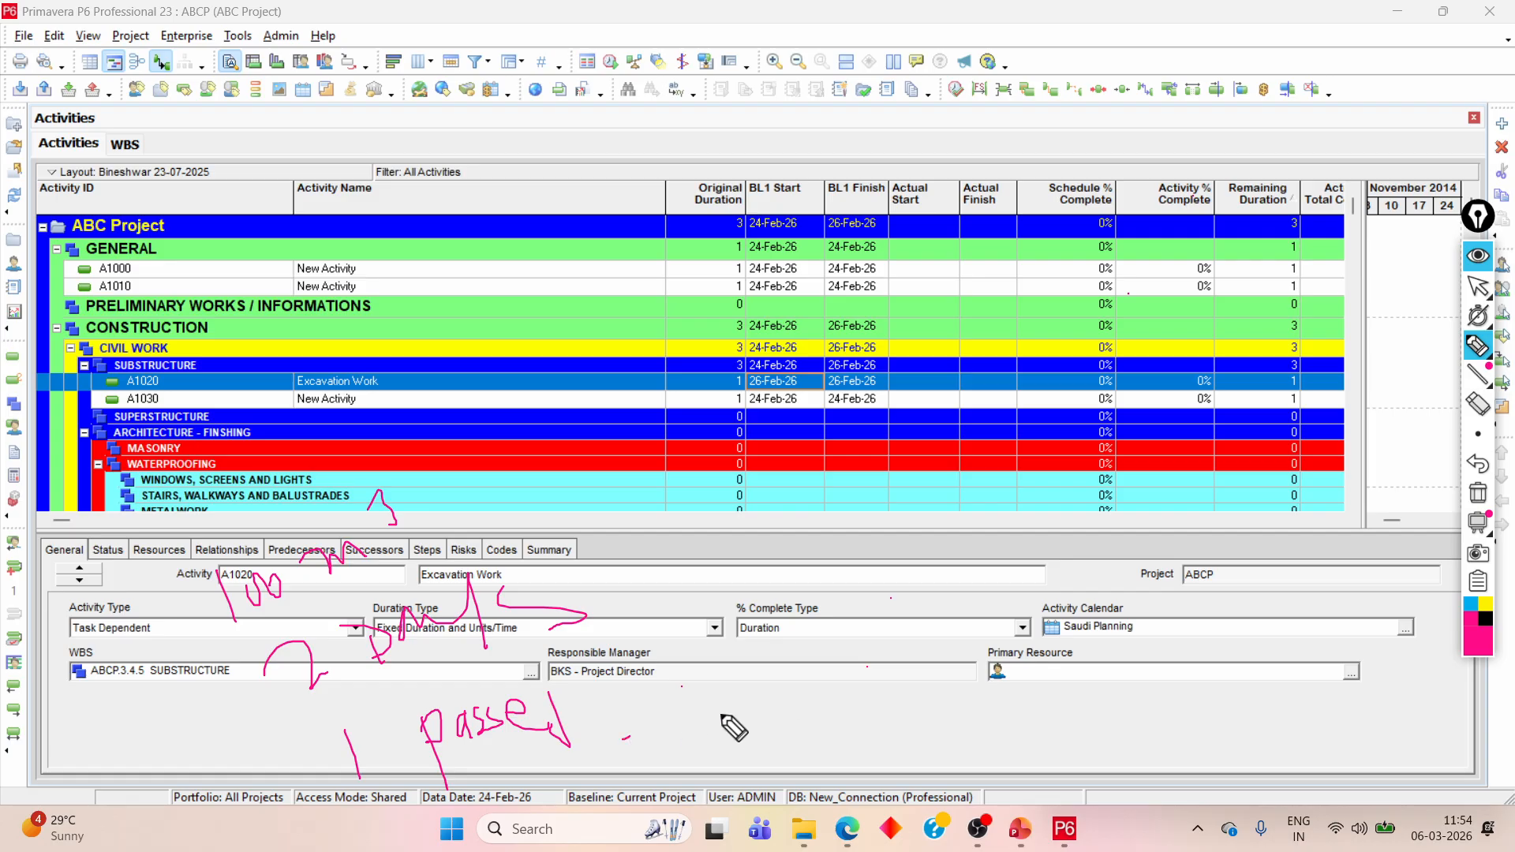
mouse_move(722, 715)
mouse_down()
mouse_move(816, 741)
mouse_move(808, 680)
mouse_move(789, 695)
mouse_up()
drag(851, 651, 866, 713)
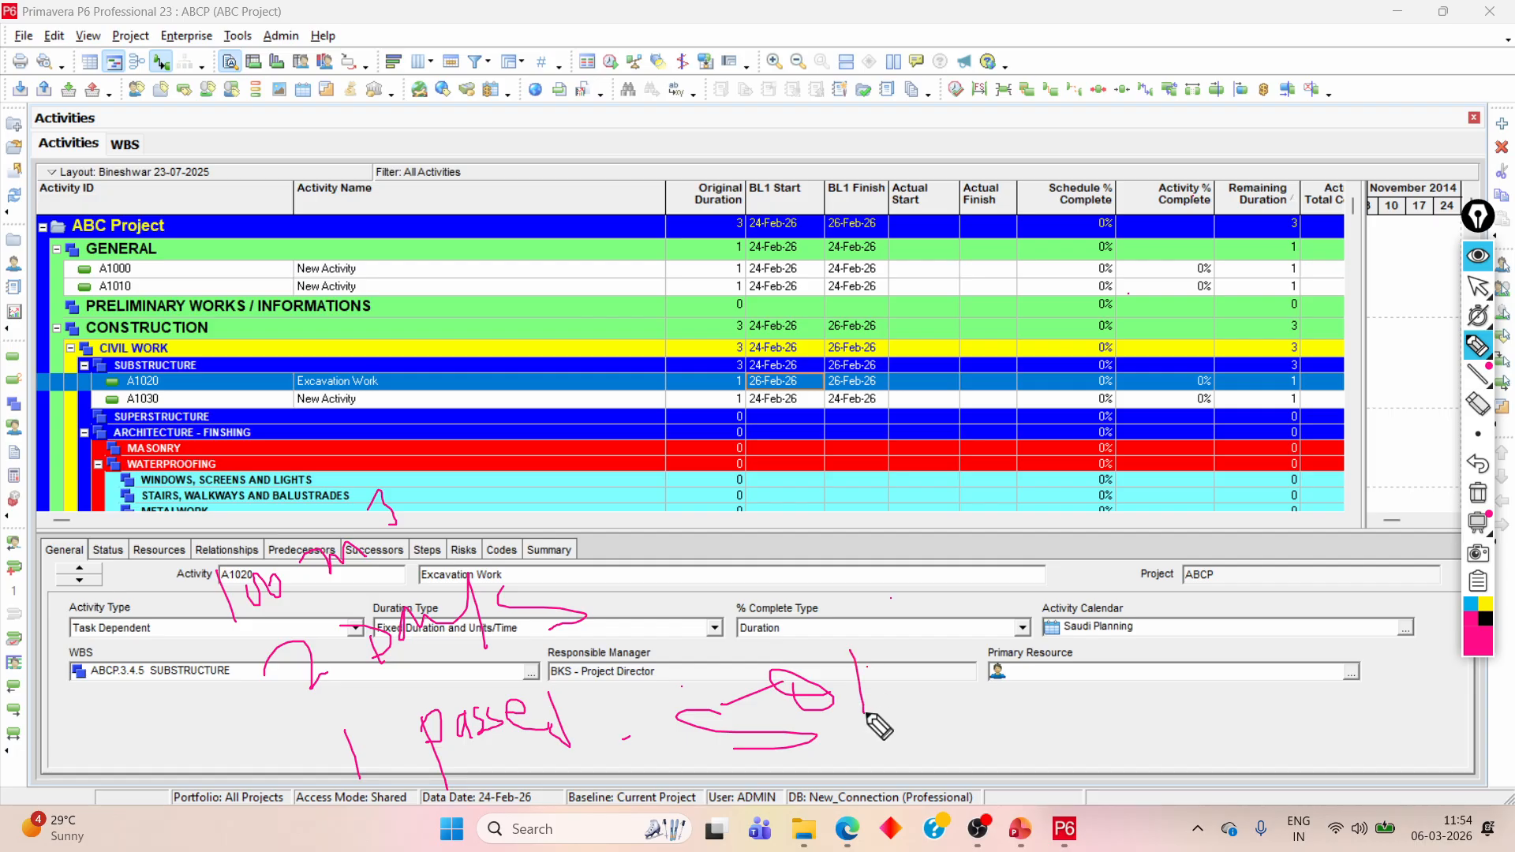
click(876, 684)
click(845, 673)
mouse_move(777, 619)
mouse_down()
mouse_move(706, 643)
mouse_move(825, 604)
mouse_move(714, 645)
mouse_move(789, 600)
mouse_move(710, 655)
mouse_move(836, 623)
mouse_move(821, 655)
mouse_move(669, 758)
mouse_move(925, 671)
mouse_move(483, 733)
mouse_move(647, 757)
mouse_move(331, 629)
mouse_move(281, 589)
mouse_move(399, 514)
mouse_move(617, 625)
mouse_up()
Step: Erase the handwritten duration example from the screen and collapse the annotation tools
click(1478, 404)
mouse_move(1477, 353)
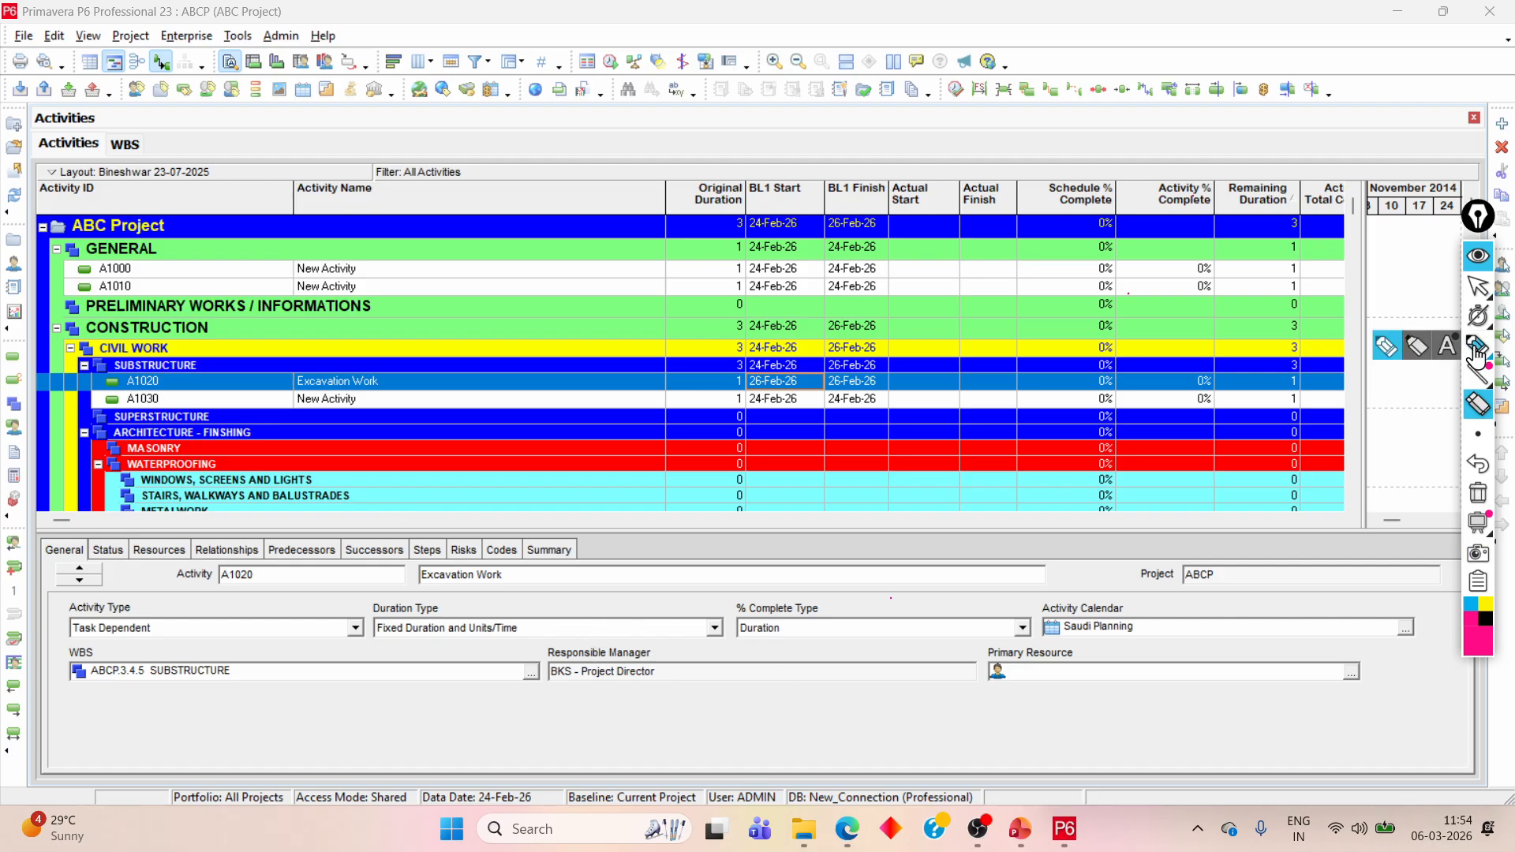
click(1383, 352)
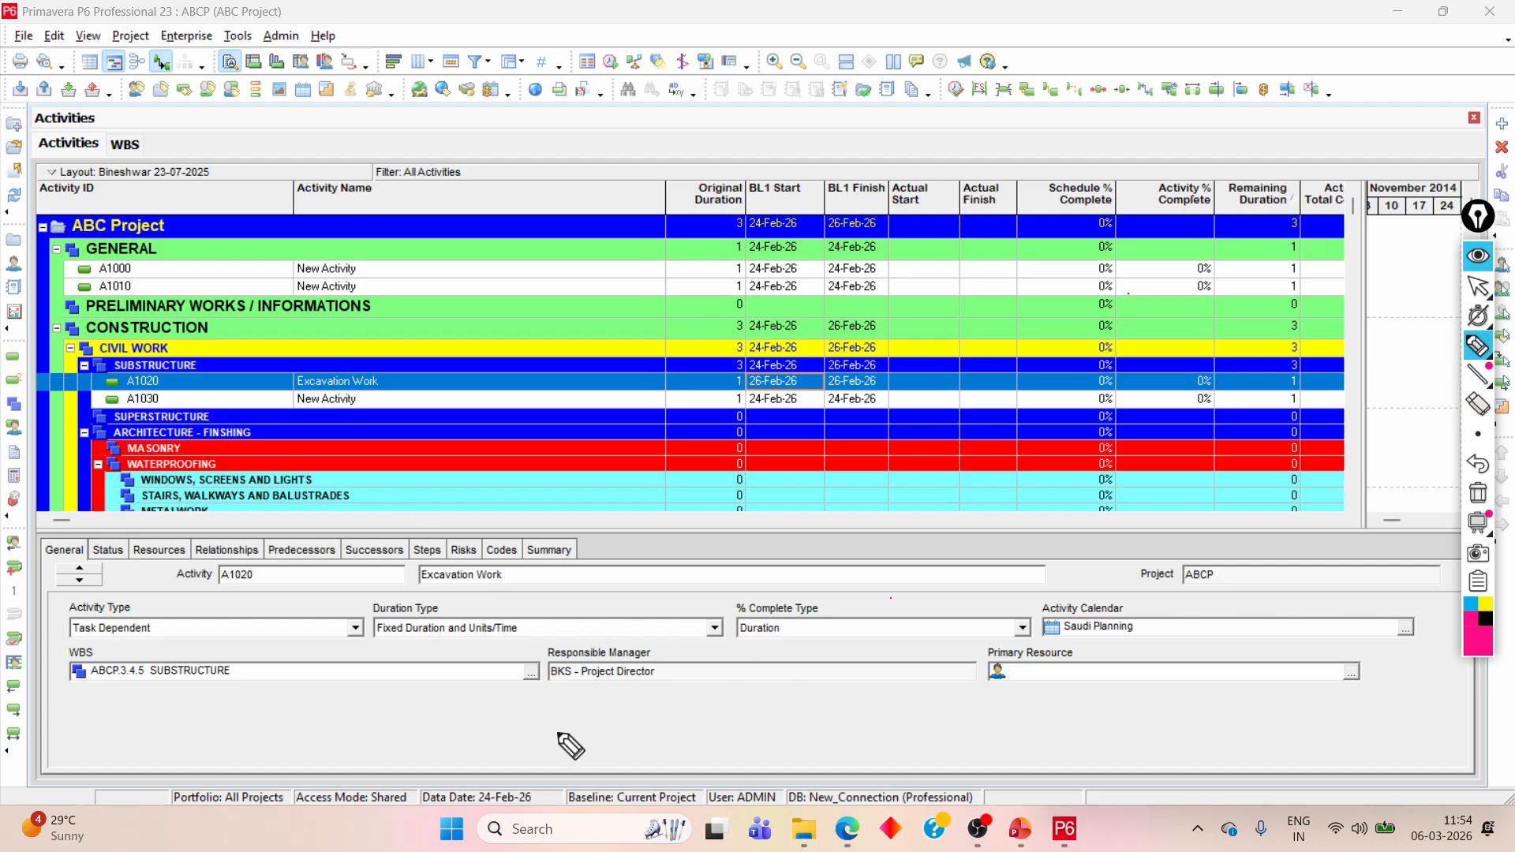
click(1478, 255)
Step: Switch to PowerPoint and review the Percent Complete Type Physical bullet on the Essential Project & User Settings slide
click(1021, 829)
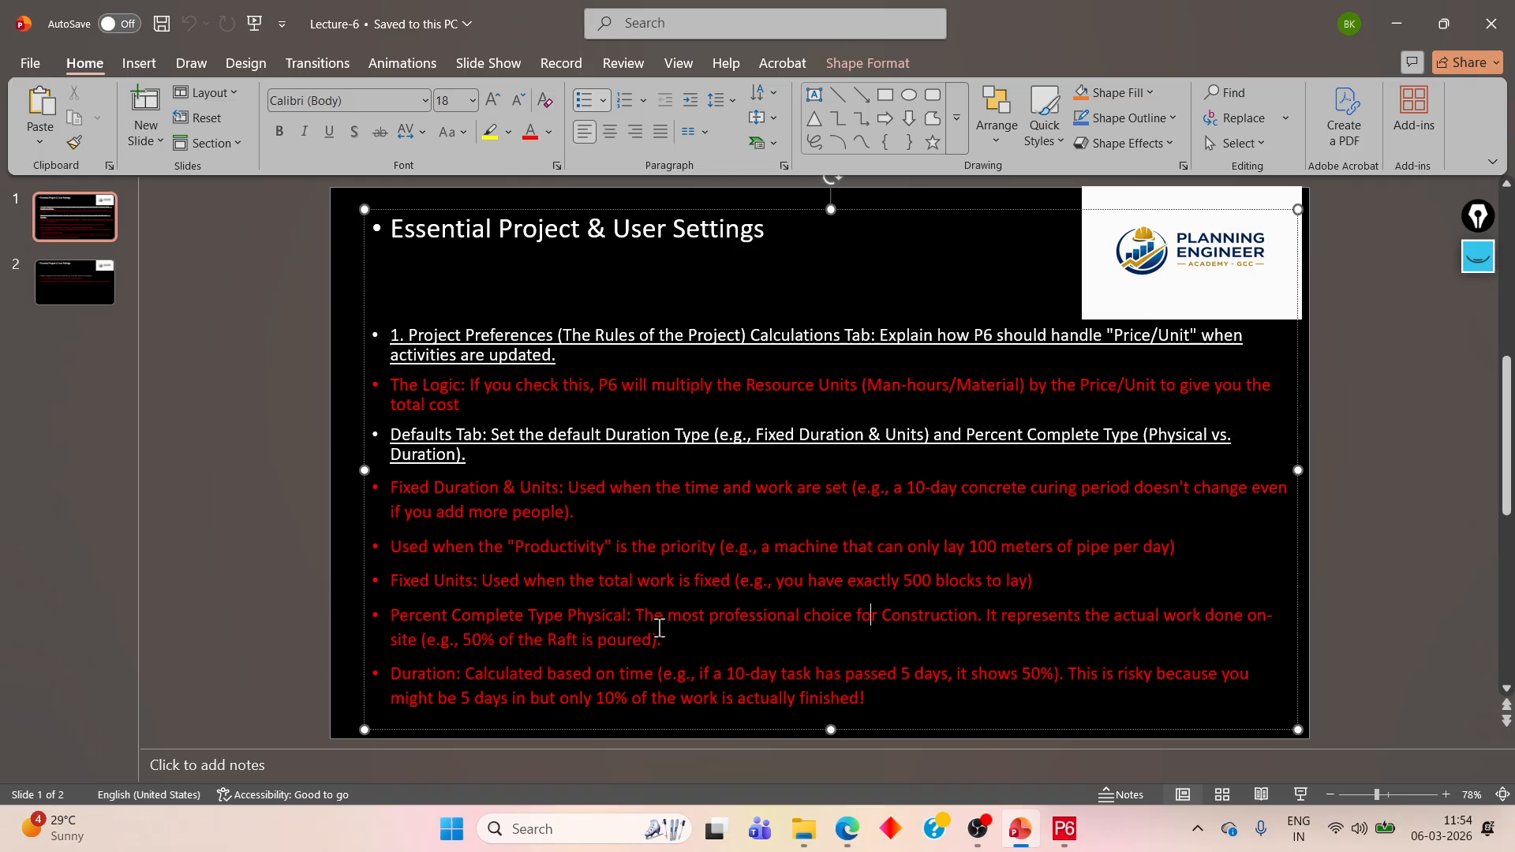
double_click(568, 616)
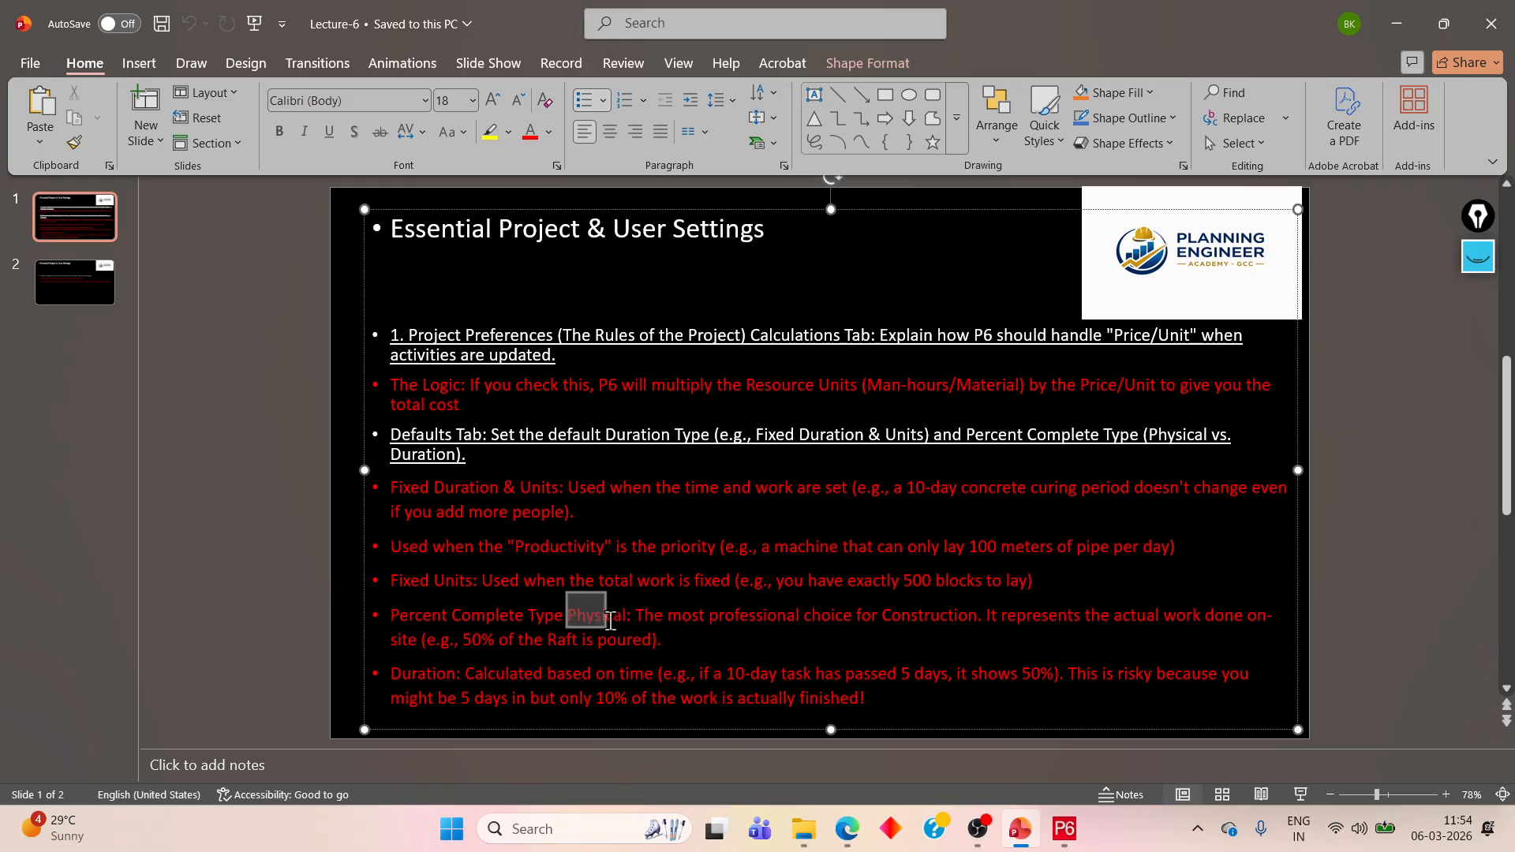
click(810, 635)
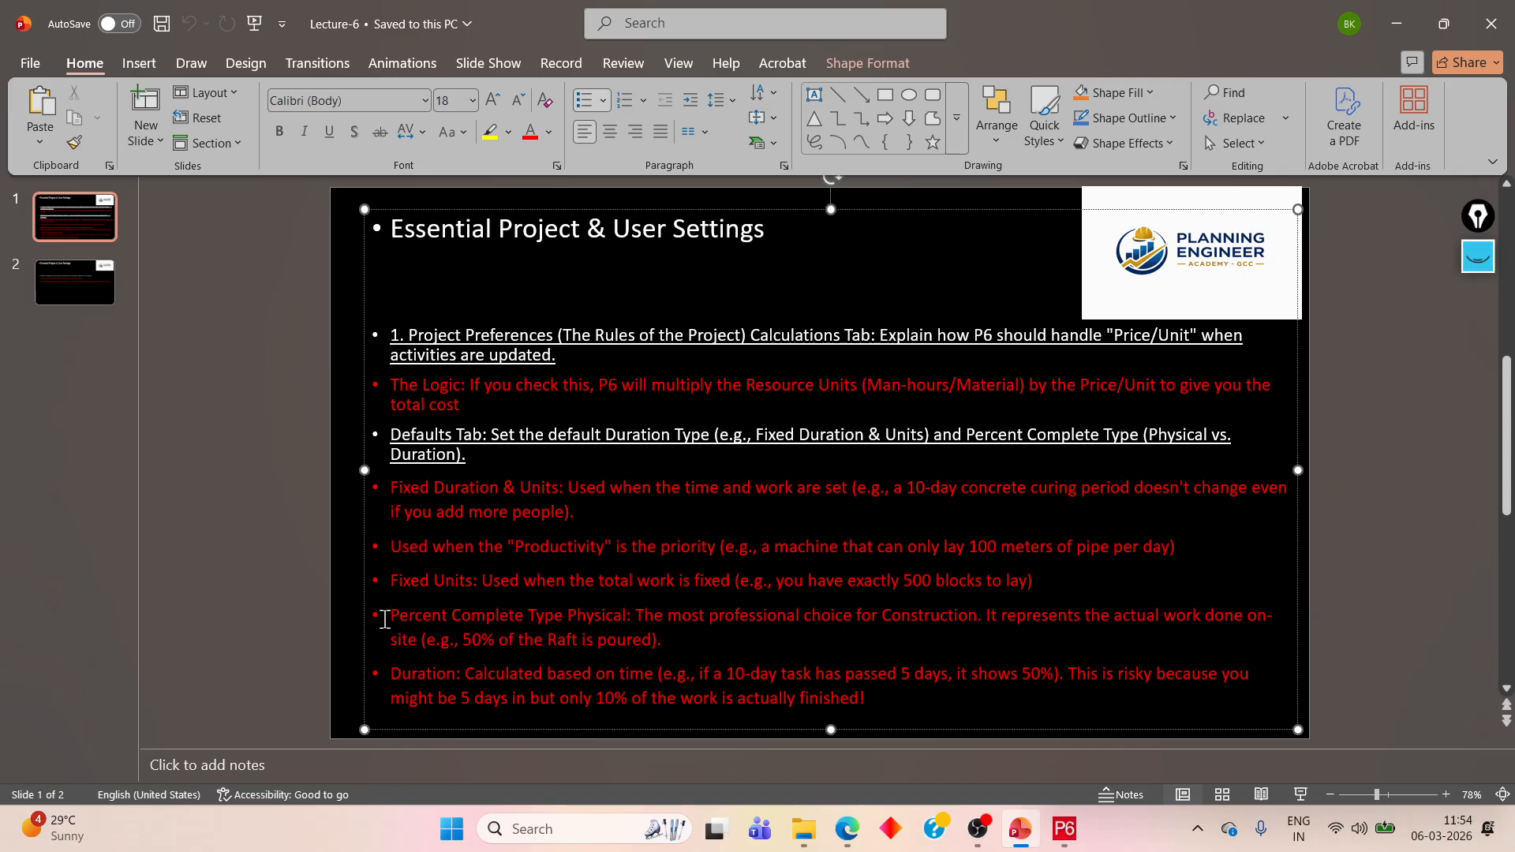
drag(384, 620, 696, 636)
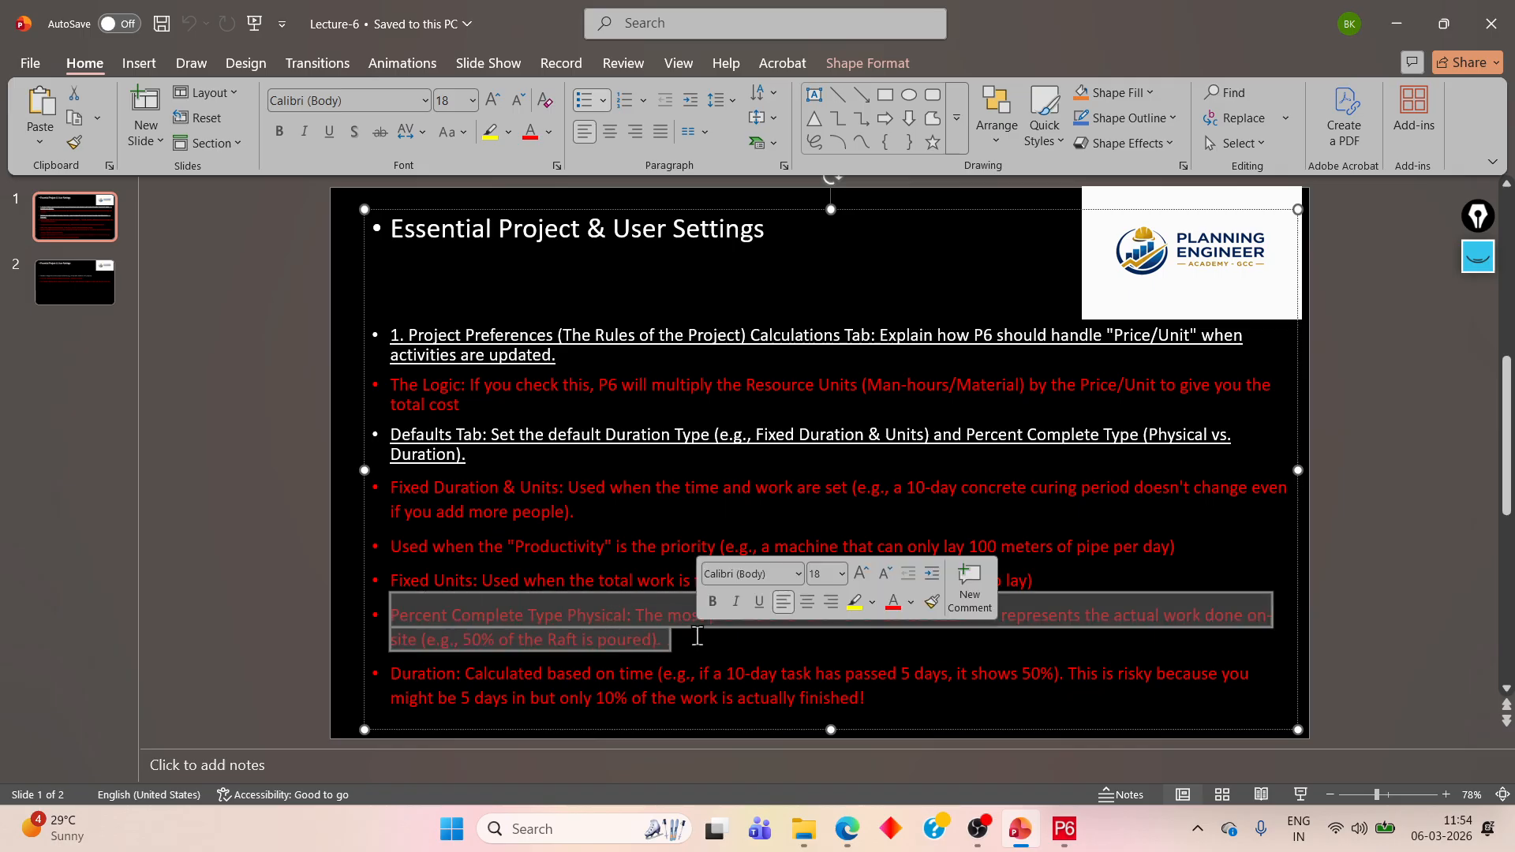
click(696, 636)
double_click(621, 615)
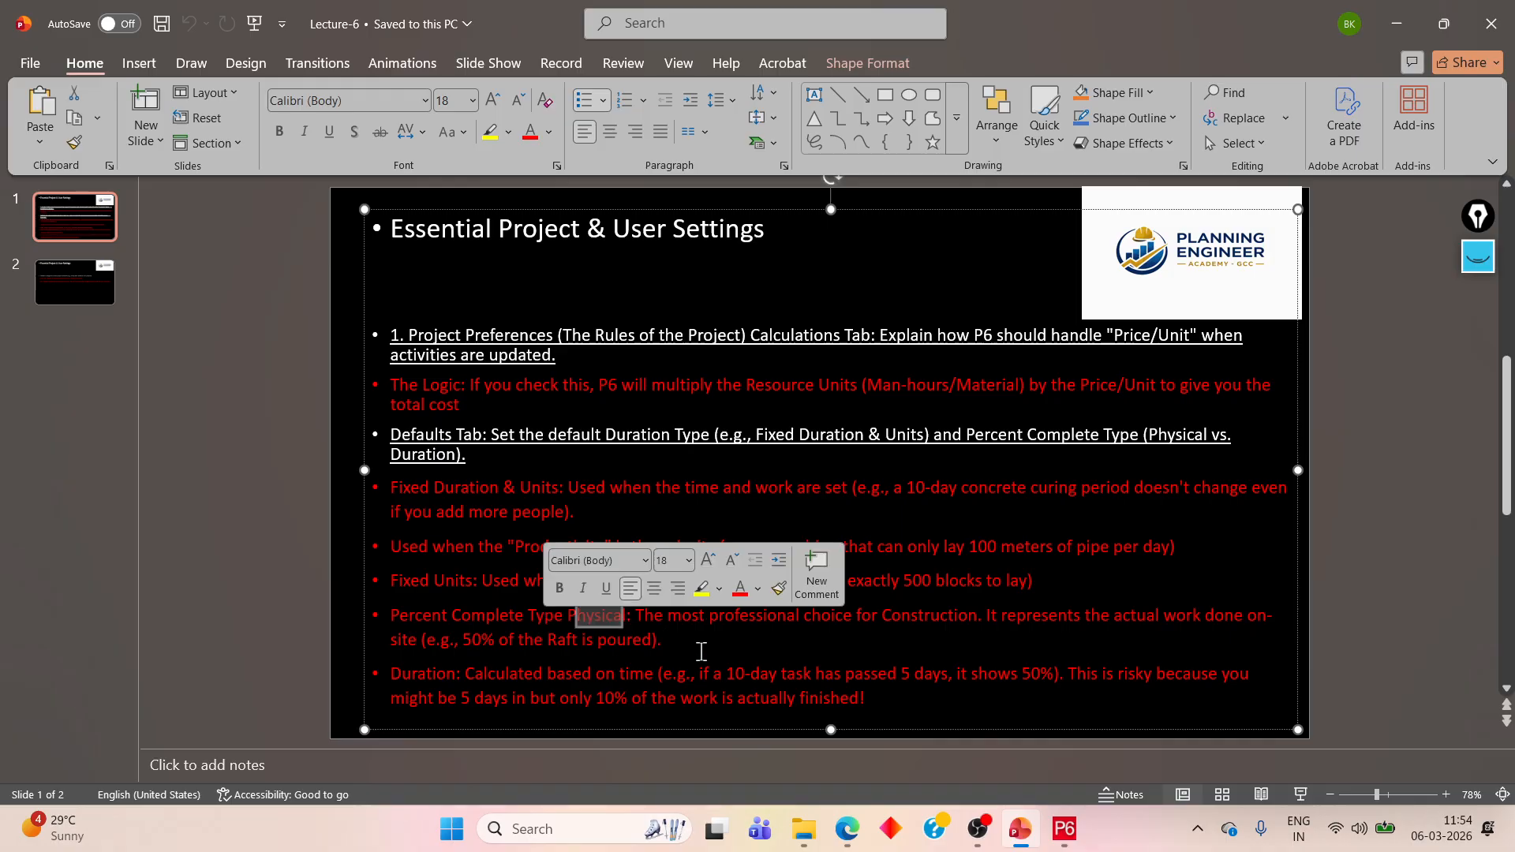
click(700, 650)
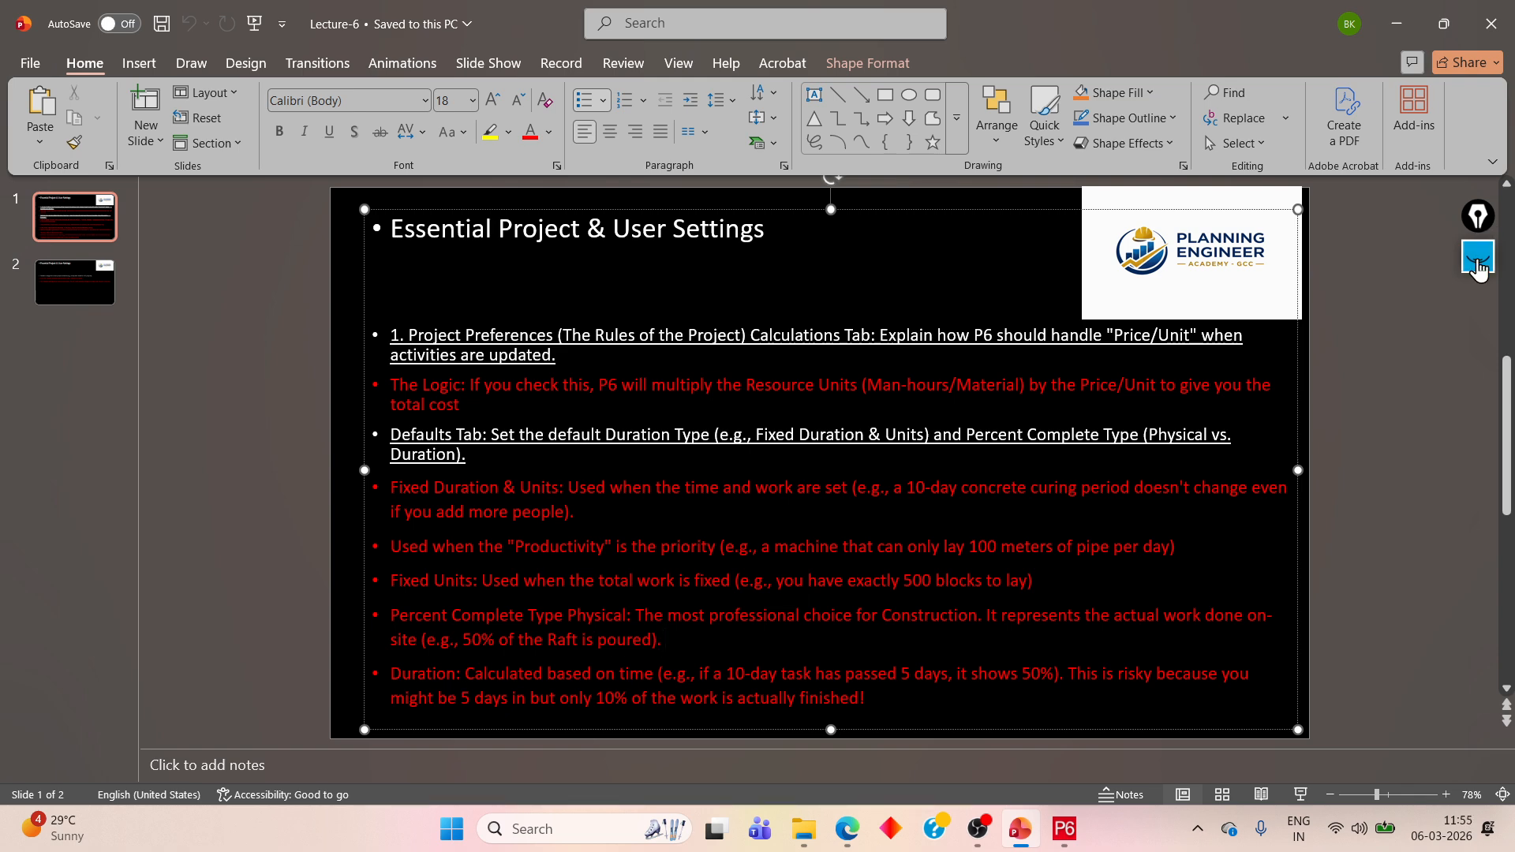
Step: Expand the annotation tools, set the ink colour to yellow and select the screen pen
click(1477, 263)
mouse_move(1478, 374)
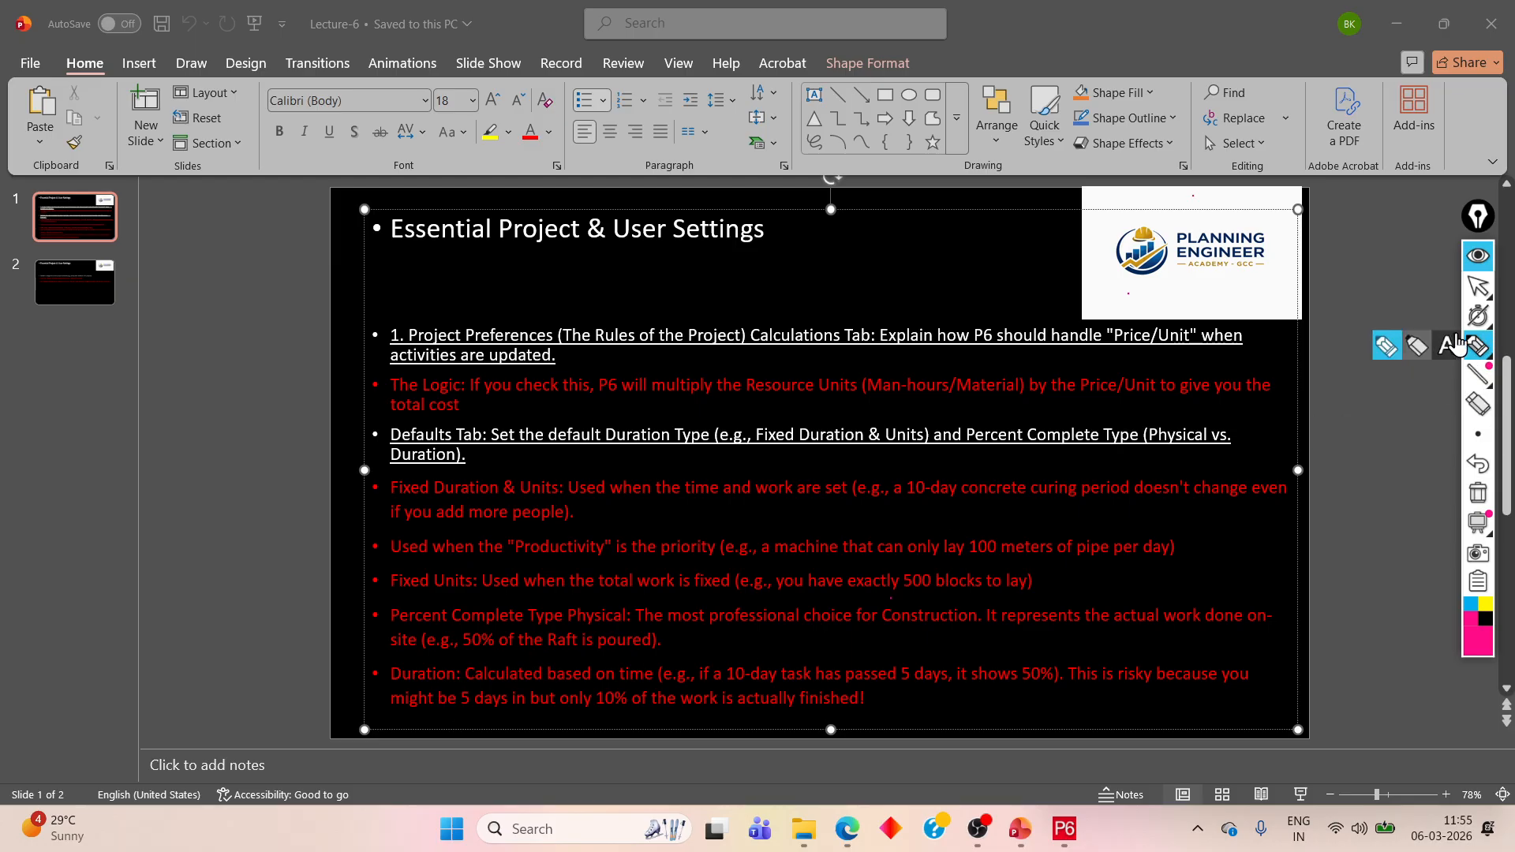
click(1446, 345)
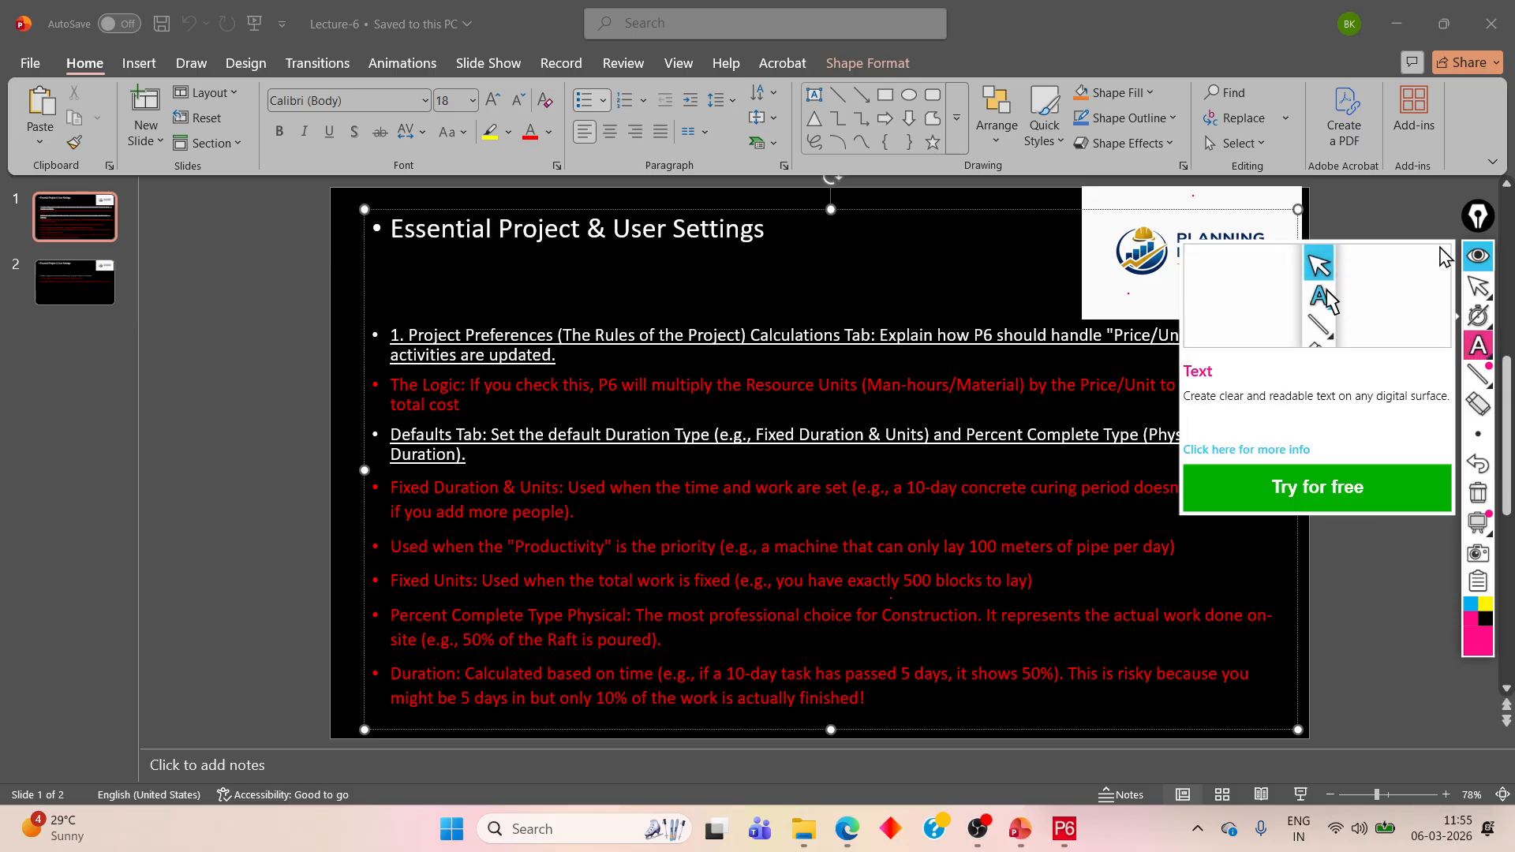
click(1444, 201)
click(1485, 604)
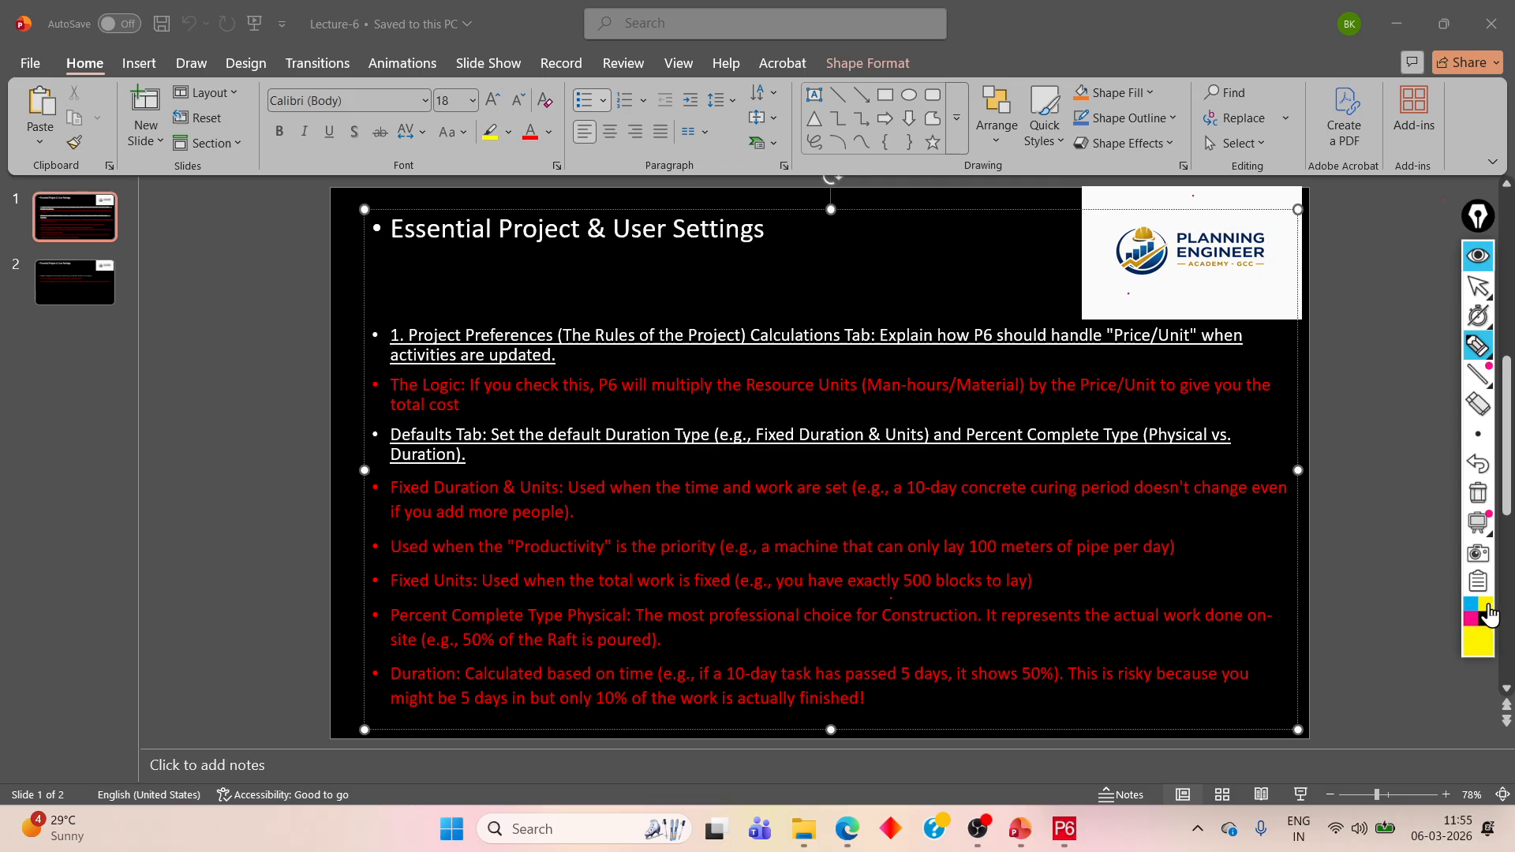
mouse_move(1477, 346)
click(1381, 347)
Step: Underline the 50% Raft example and mark the Duration bullet's risk warning, circling its 5 days versus 10% sentence
drag(898, 476, 973, 458)
drag(456, 656, 541, 632)
mouse_move(1036, 693)
mouse_down()
mouse_move(1272, 681)
mouse_move(1163, 661)
mouse_up()
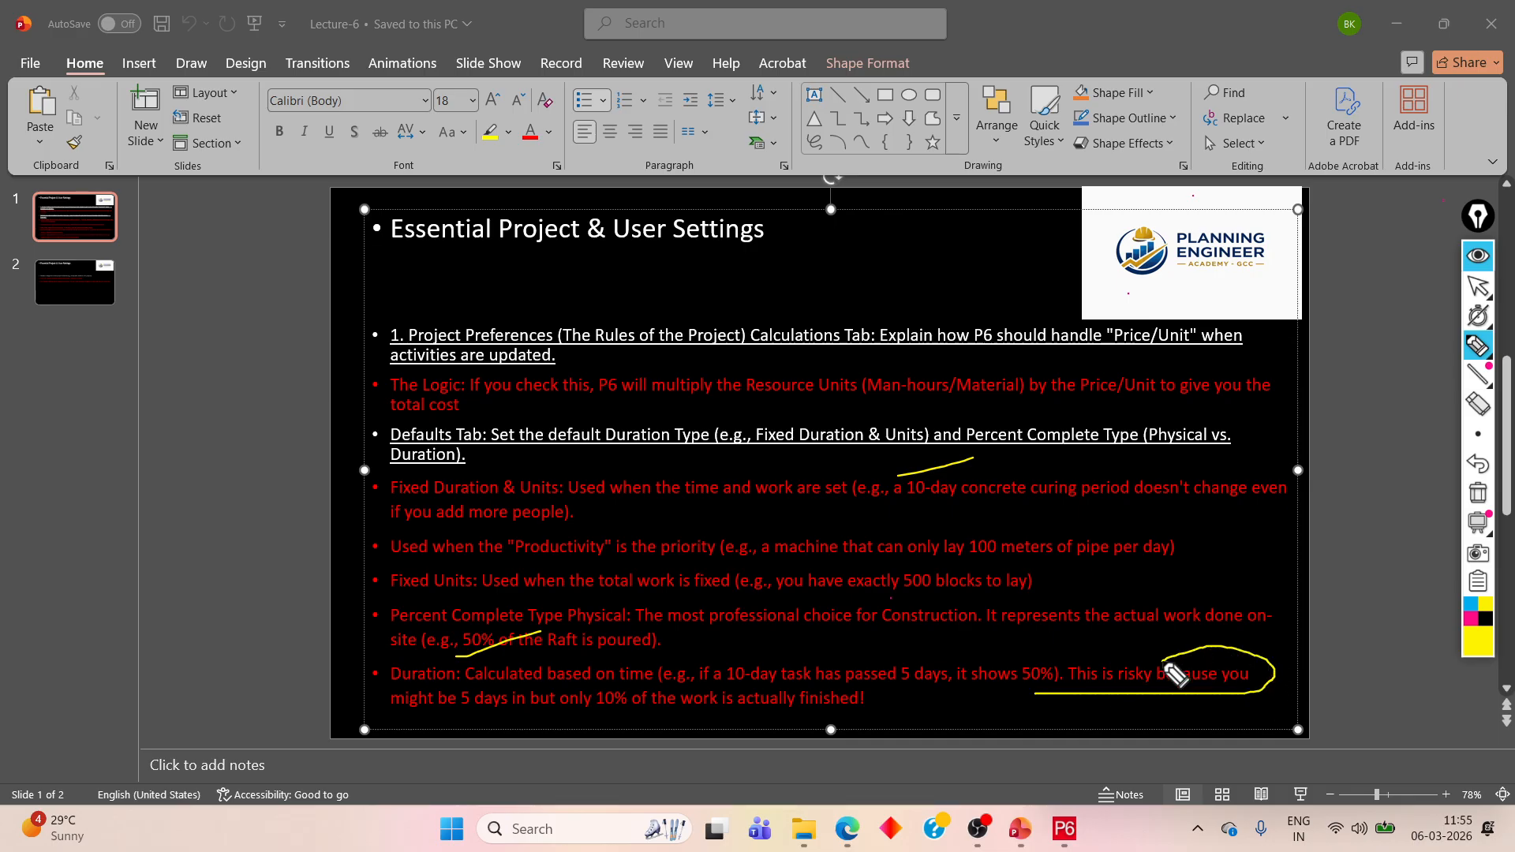
mouse_move(347, 718)
mouse_down()
mouse_move(837, 723)
mouse_move(882, 707)
mouse_move(482, 677)
mouse_move(351, 698)
mouse_move(352, 717)
mouse_up()
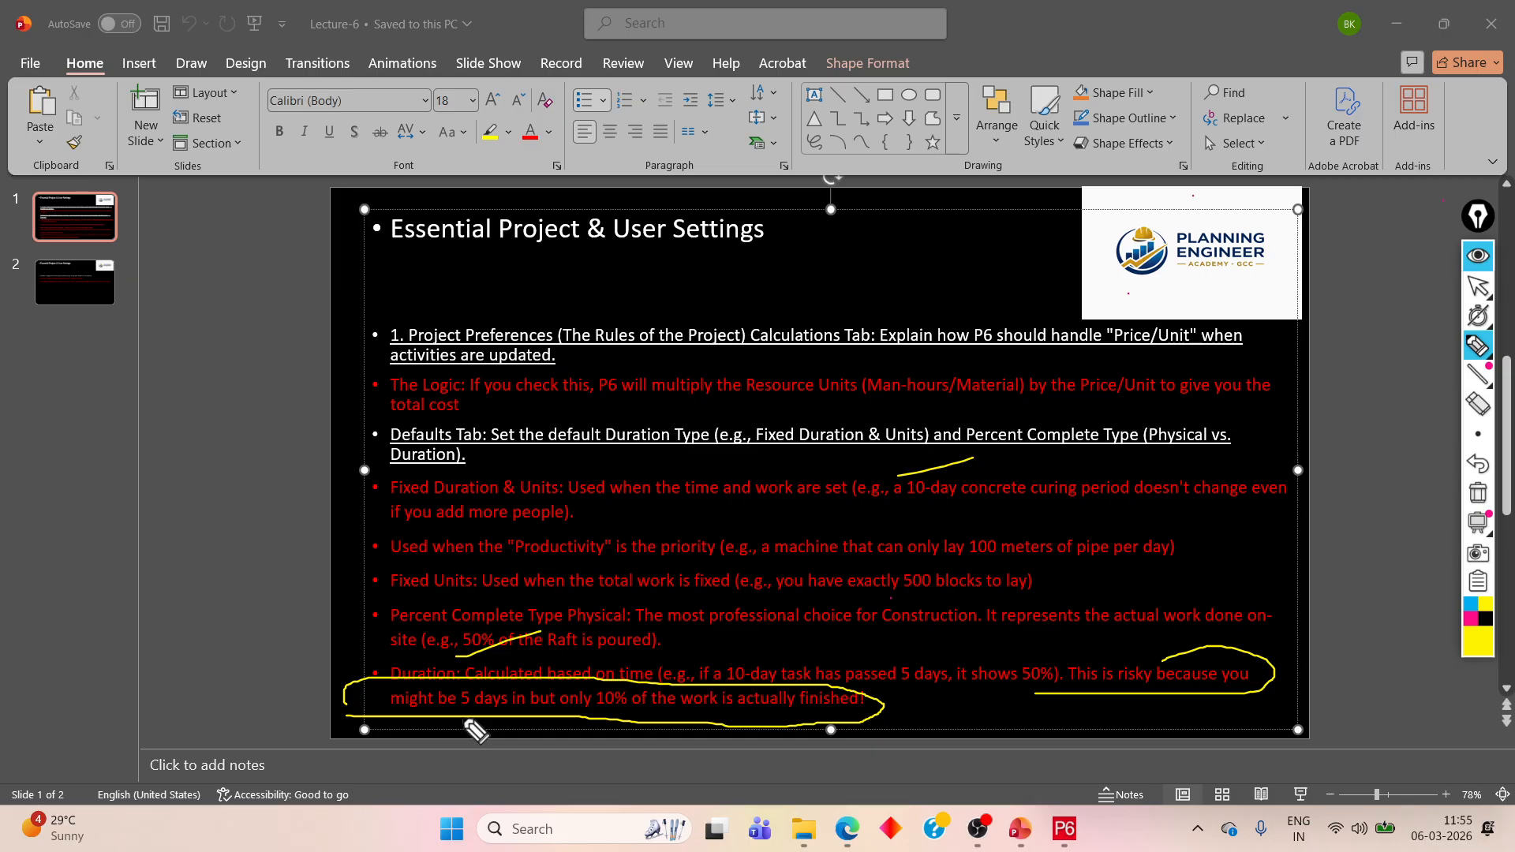
Step: Erase the yellow marks from the slide, collapse the annotation tools and return to Primavera P6
click(1478, 404)
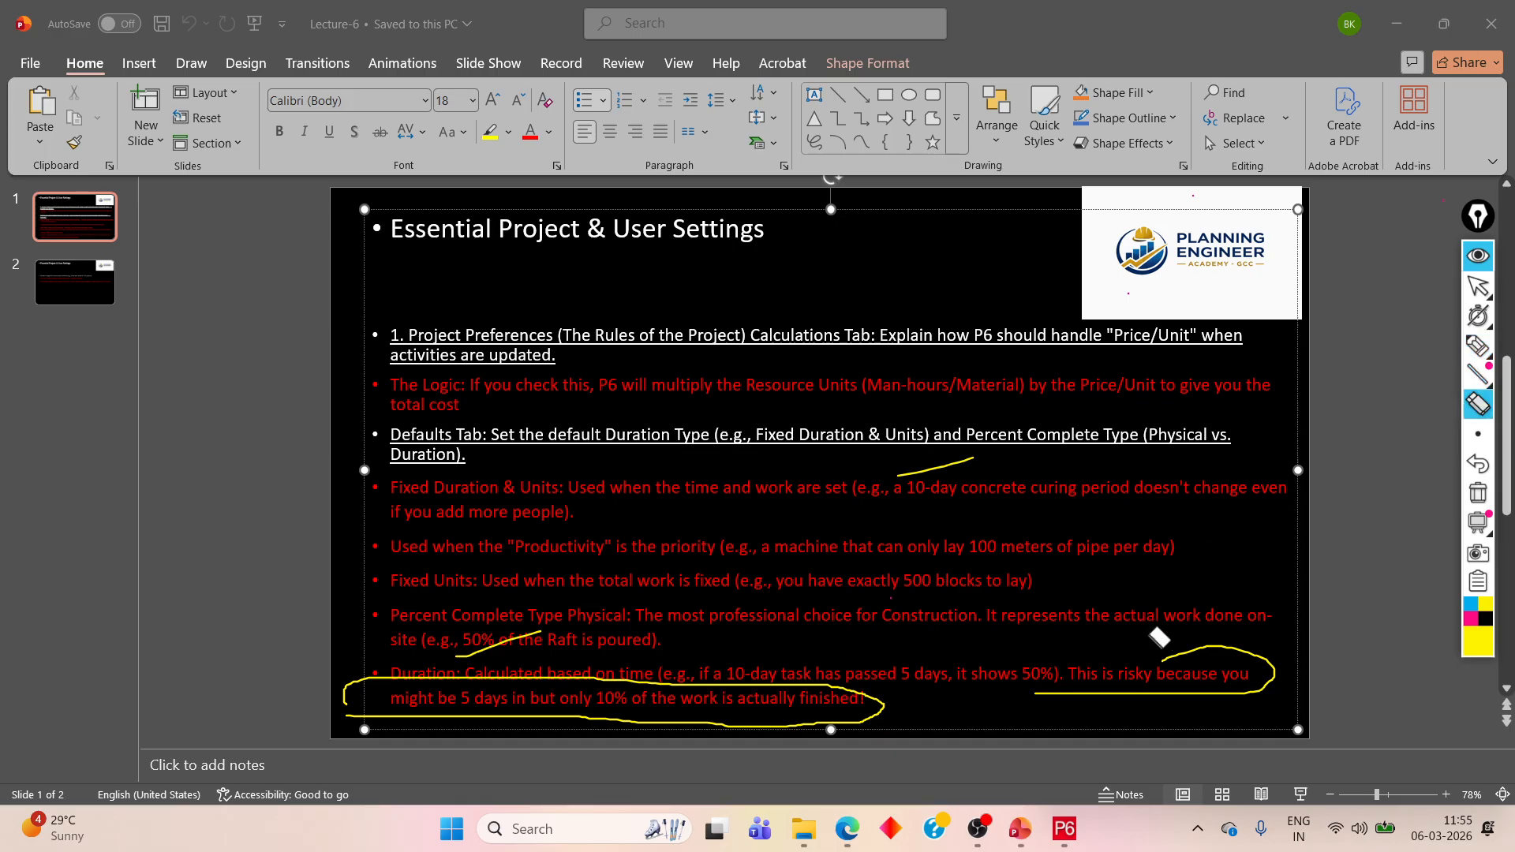
mouse_move(1262, 663)
mouse_down()
mouse_move(912, 432)
mouse_move(446, 680)
mouse_move(576, 699)
mouse_up()
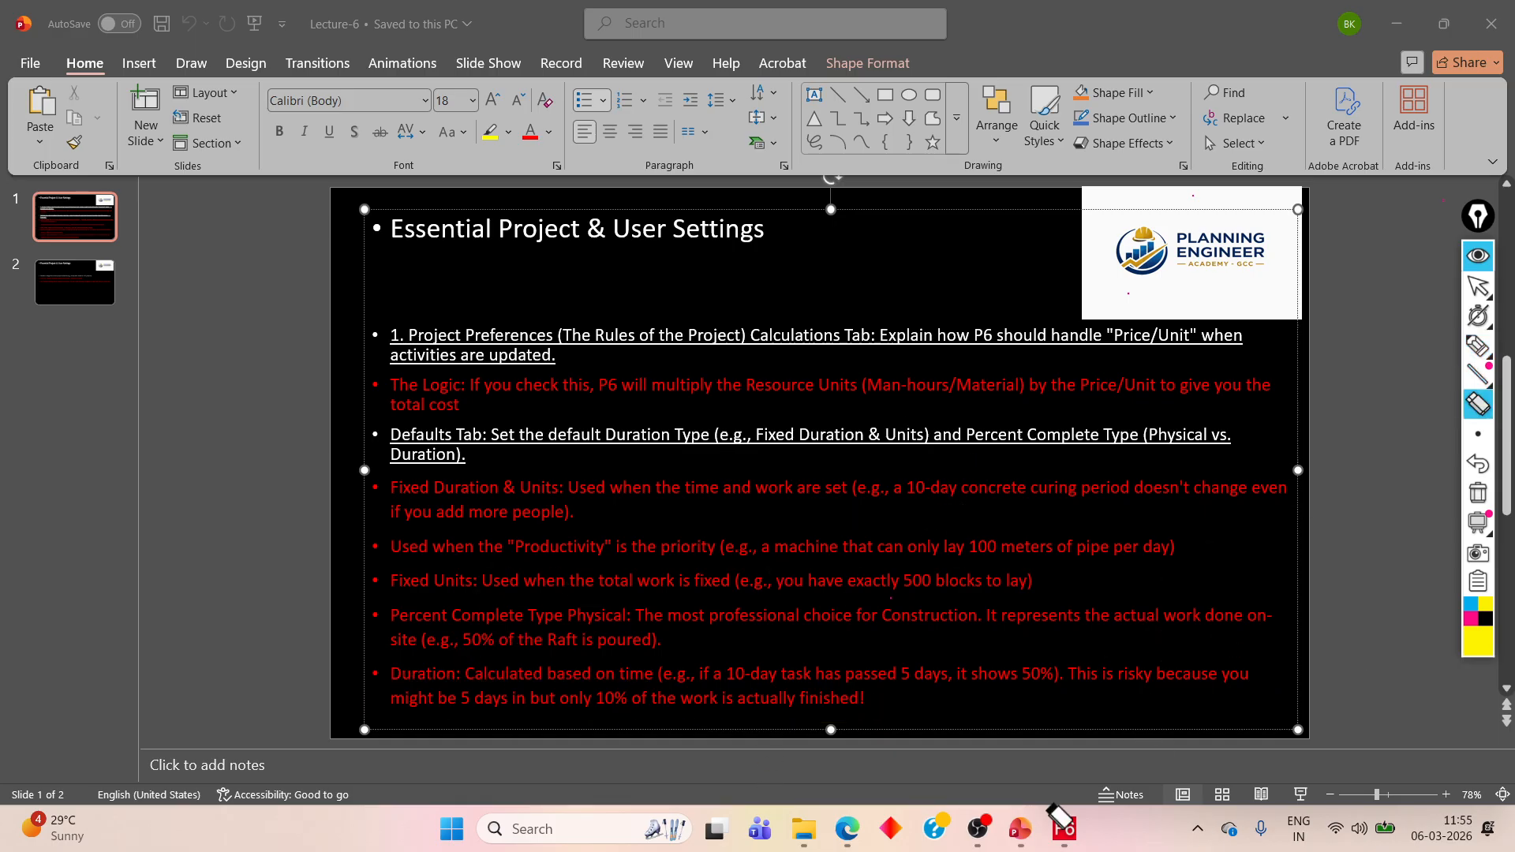
click(1477, 263)
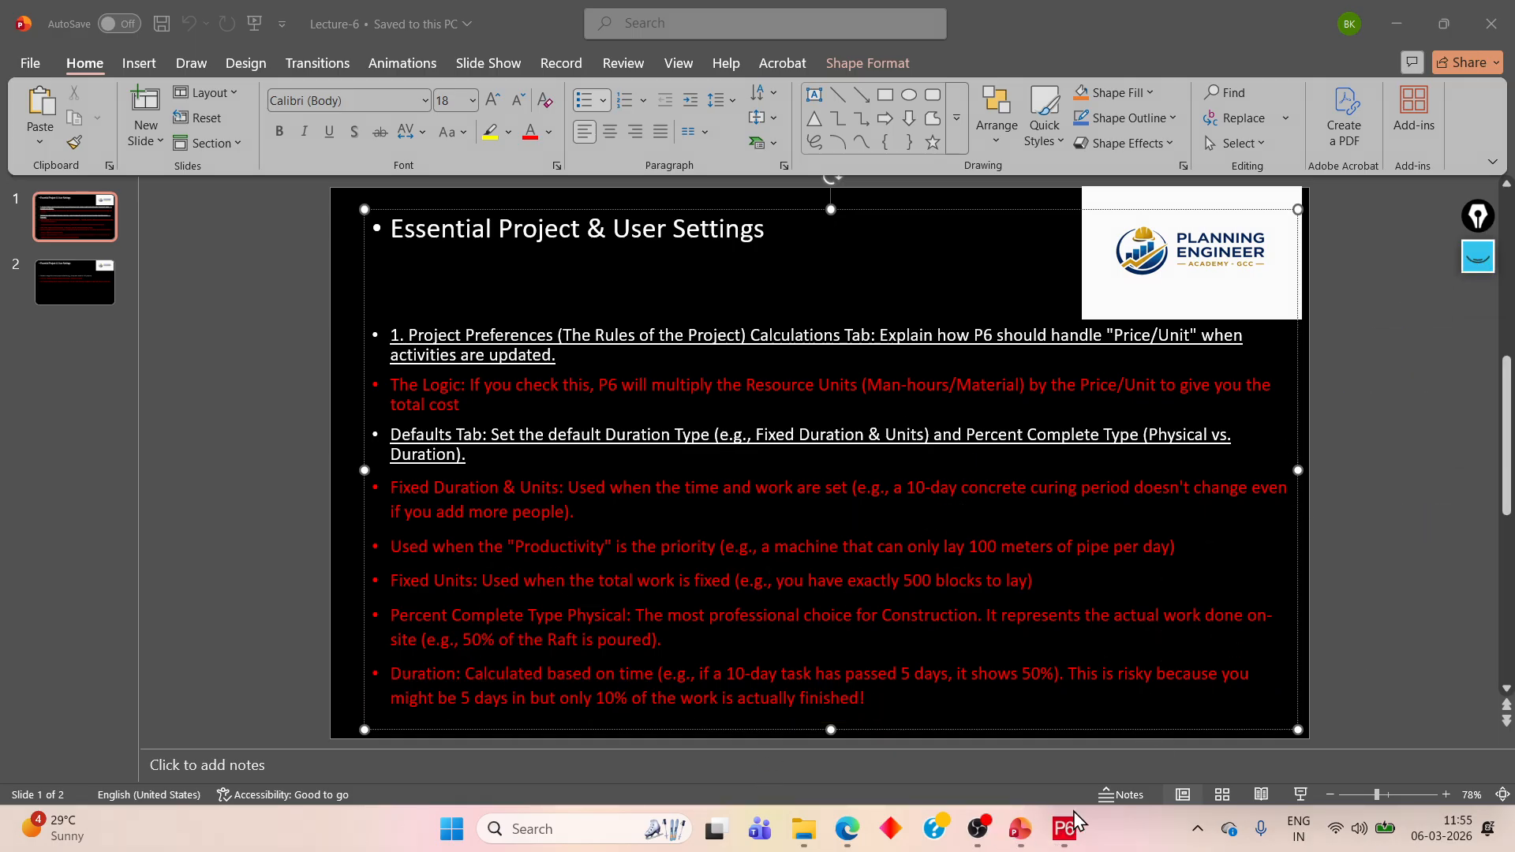
click(1064, 837)
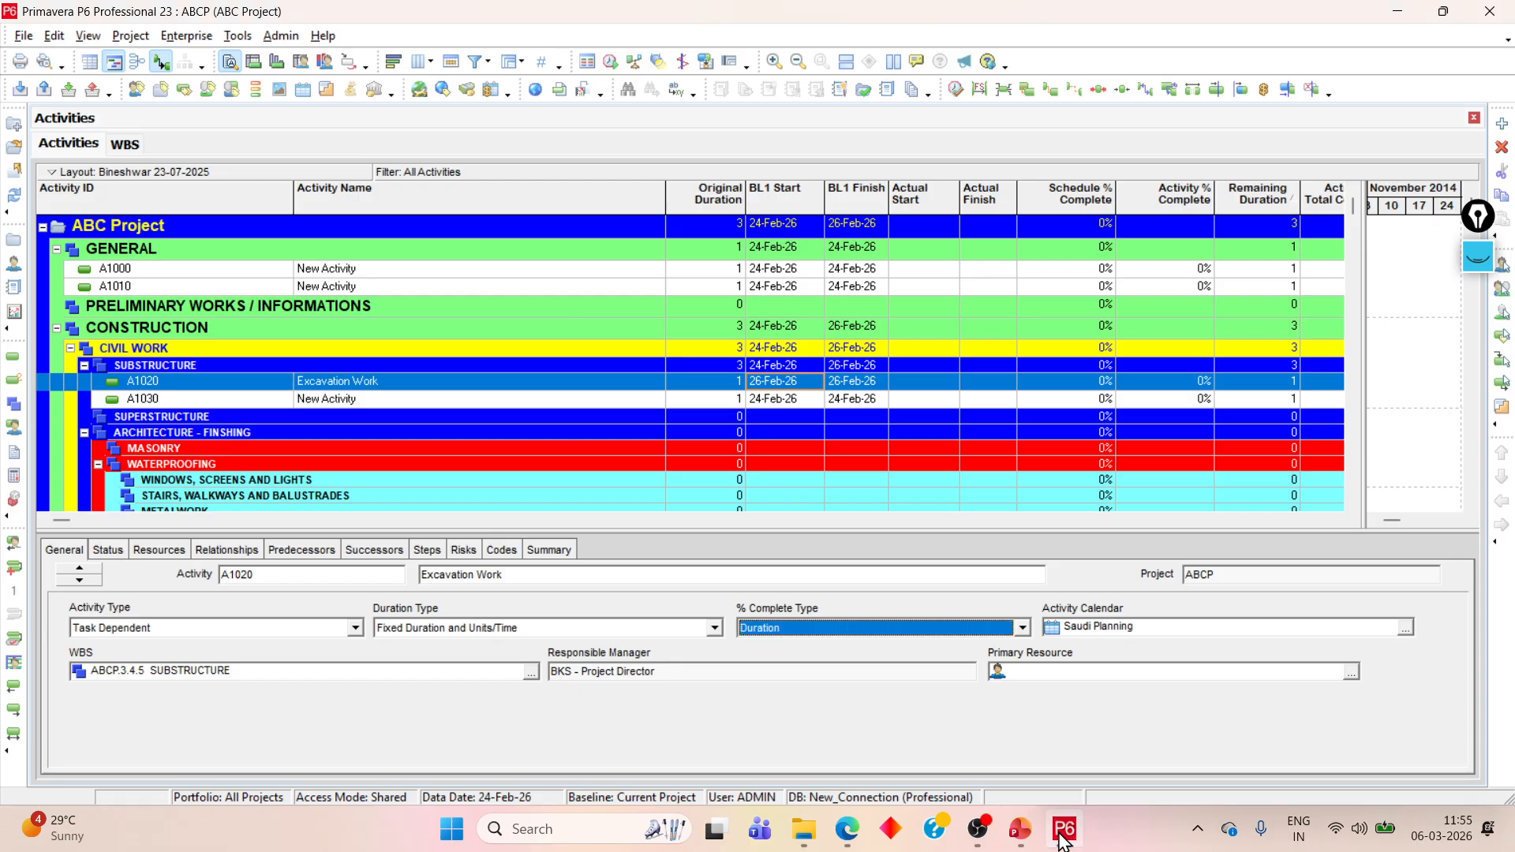
Step: Handwrite a yellow progress example over the activity table with the screen pen: 100 m3, 2, 1 and 50%
click(1486, 260)
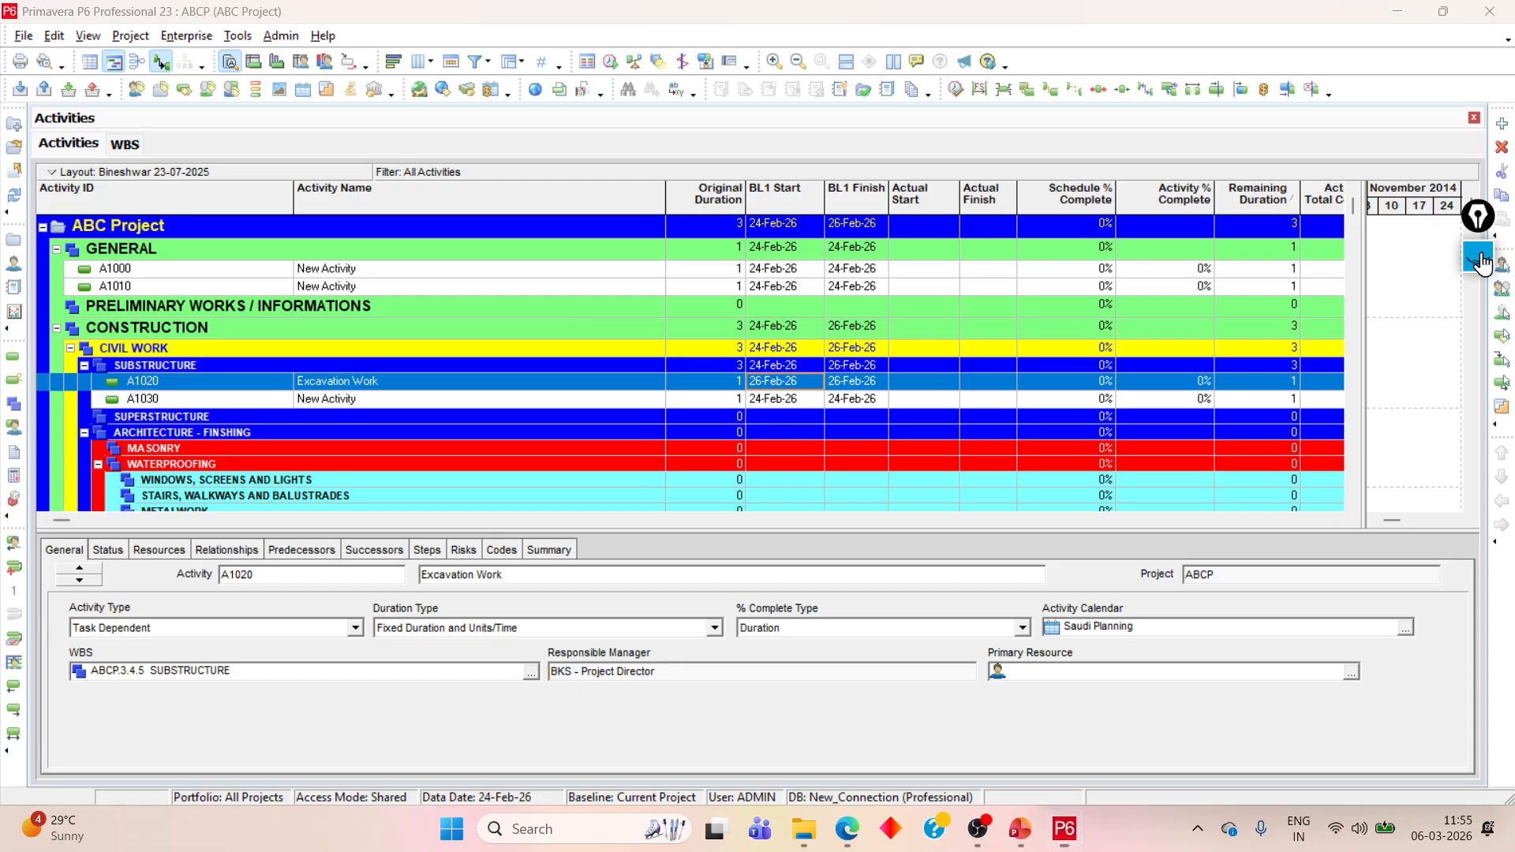
click(1478, 344)
click(1386, 349)
mouse_move(500, 457)
mouse_down()
mouse_move(567, 491)
mouse_move(640, 466)
mouse_move(648, 491)
mouse_up()
mouse_move(682, 428)
mouse_down()
mouse_move(721, 430)
mouse_move(755, 365)
mouse_move(757, 430)
mouse_up()
drag(733, 528, 841, 546)
drag(840, 621, 915, 554)
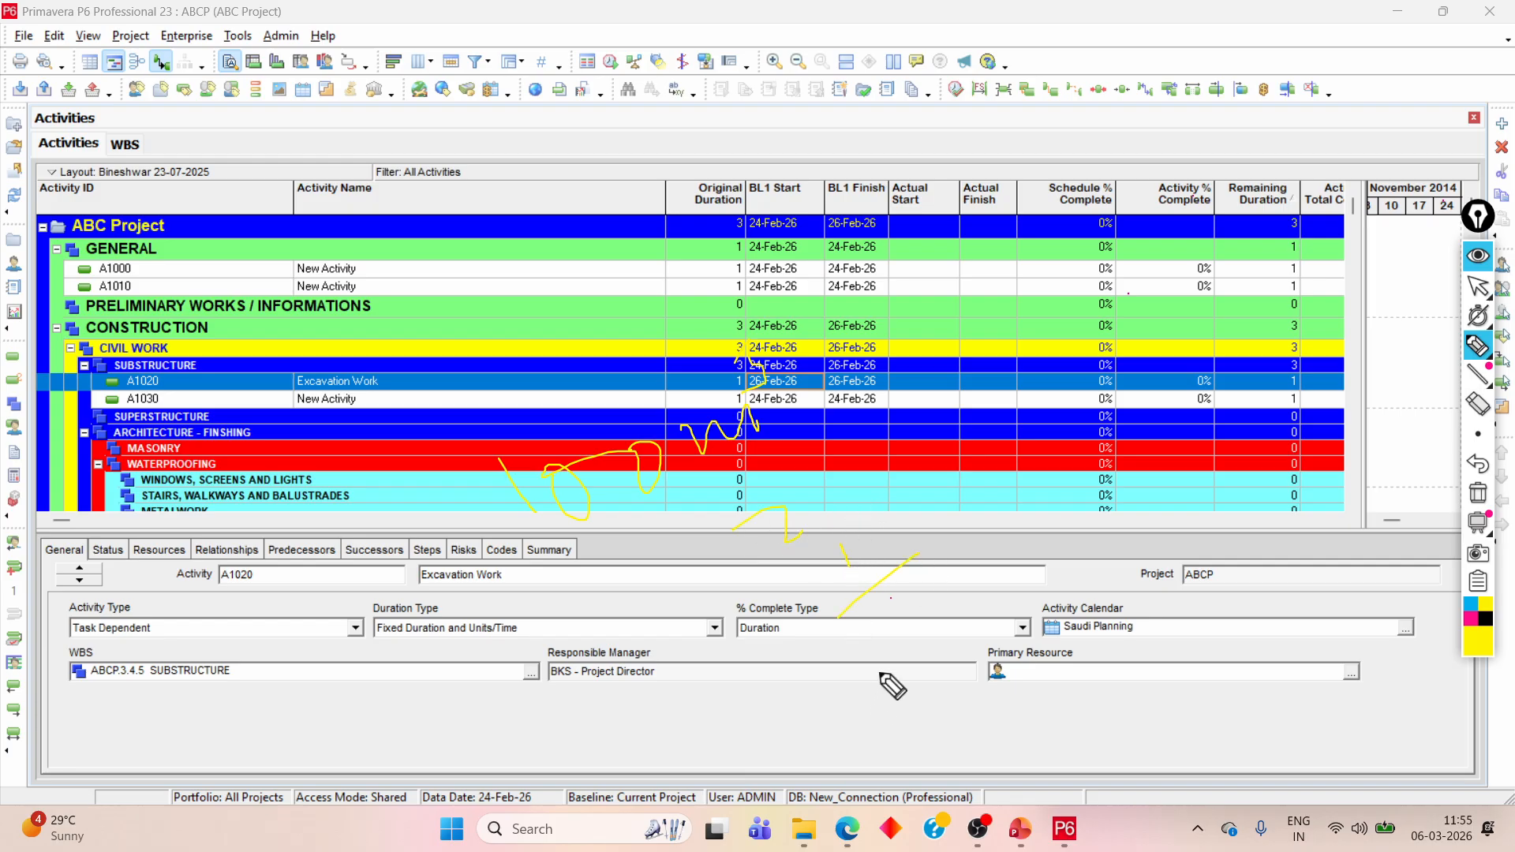
mouse_move(1046, 482)
mouse_down()
mouse_move(1054, 498)
mouse_move(1092, 478)
mouse_move(1098, 536)
mouse_up()
drag(1199, 499, 1338, 422)
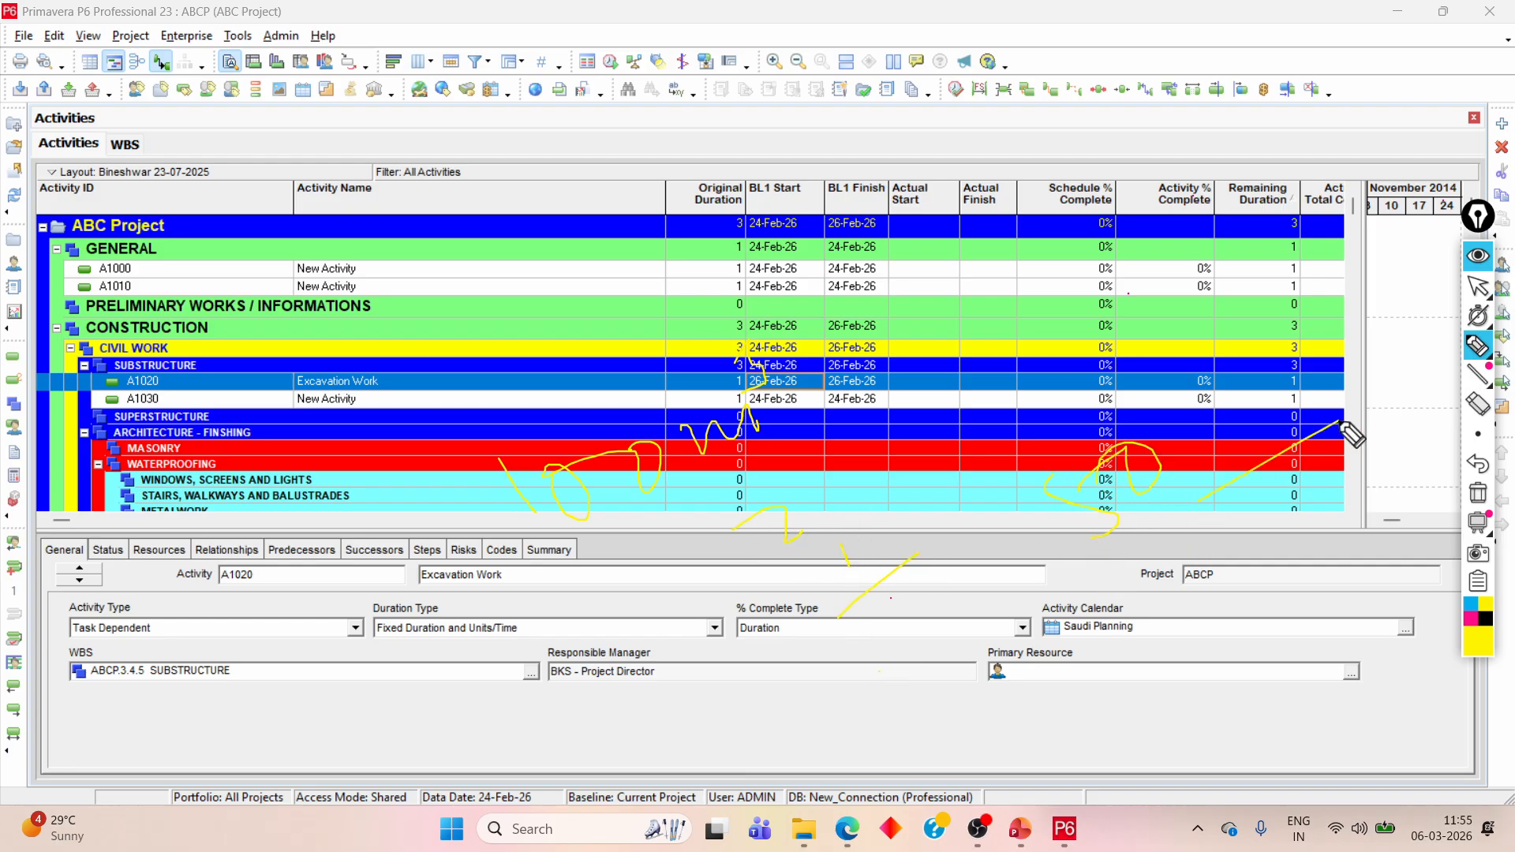
Step: Handwrite the comparison figures 50, 1 and 20 over the activity table and details, adding lines around them
drag(276, 670, 292, 726)
mouse_move(281, 426)
mouse_down()
mouse_move(327, 472)
mouse_move(365, 415)
mouse_up()
drag(242, 653, 356, 624)
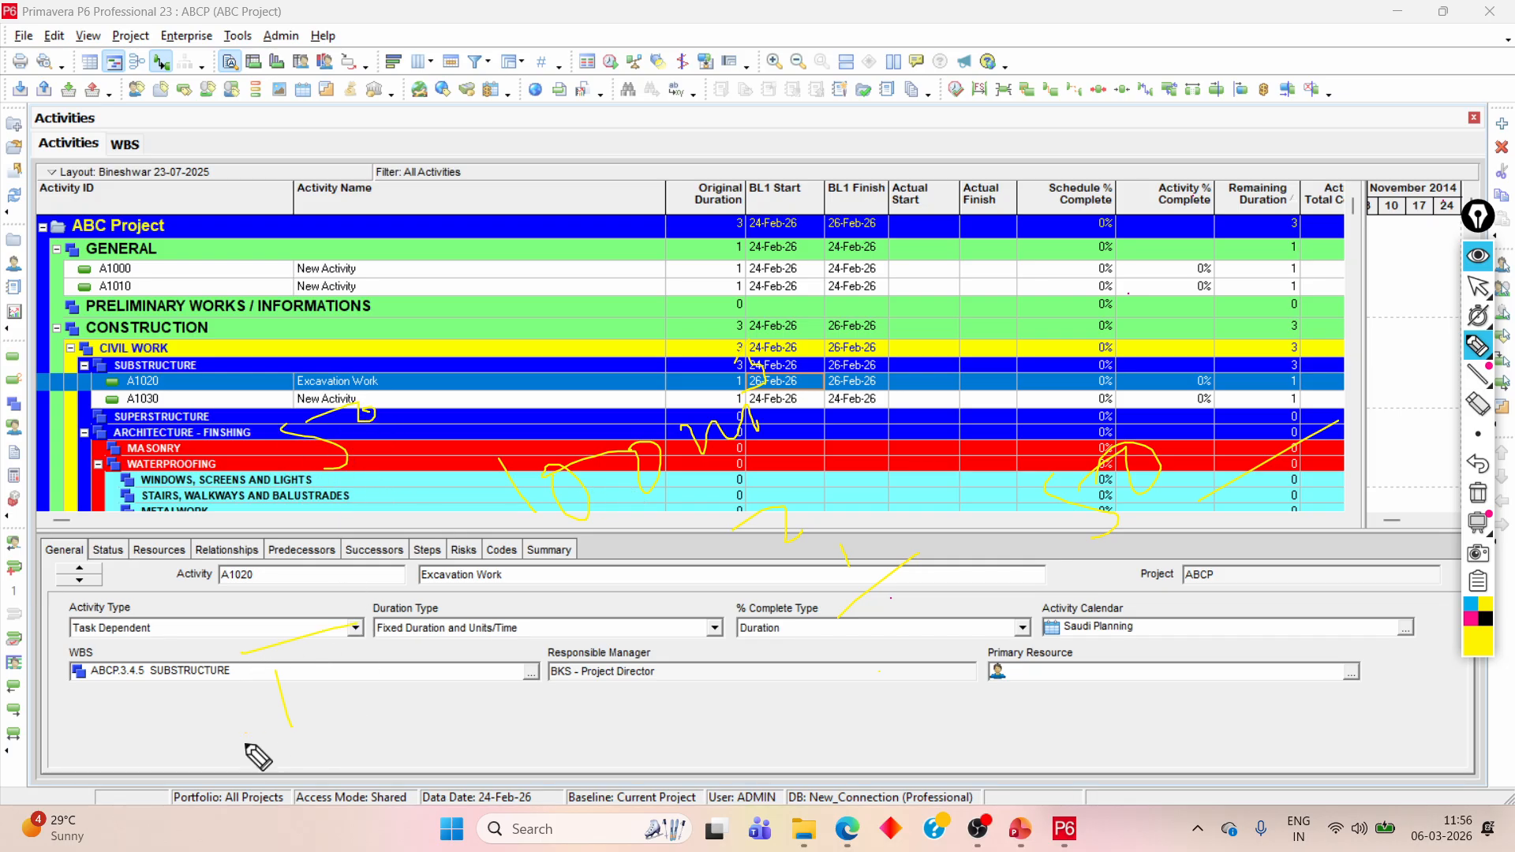
mouse_move(246, 745)
mouse_down()
mouse_move(434, 701)
mouse_move(559, 726)
mouse_move(580, 696)
mouse_move(652, 708)
mouse_move(680, 687)
mouse_move(725, 691)
mouse_up()
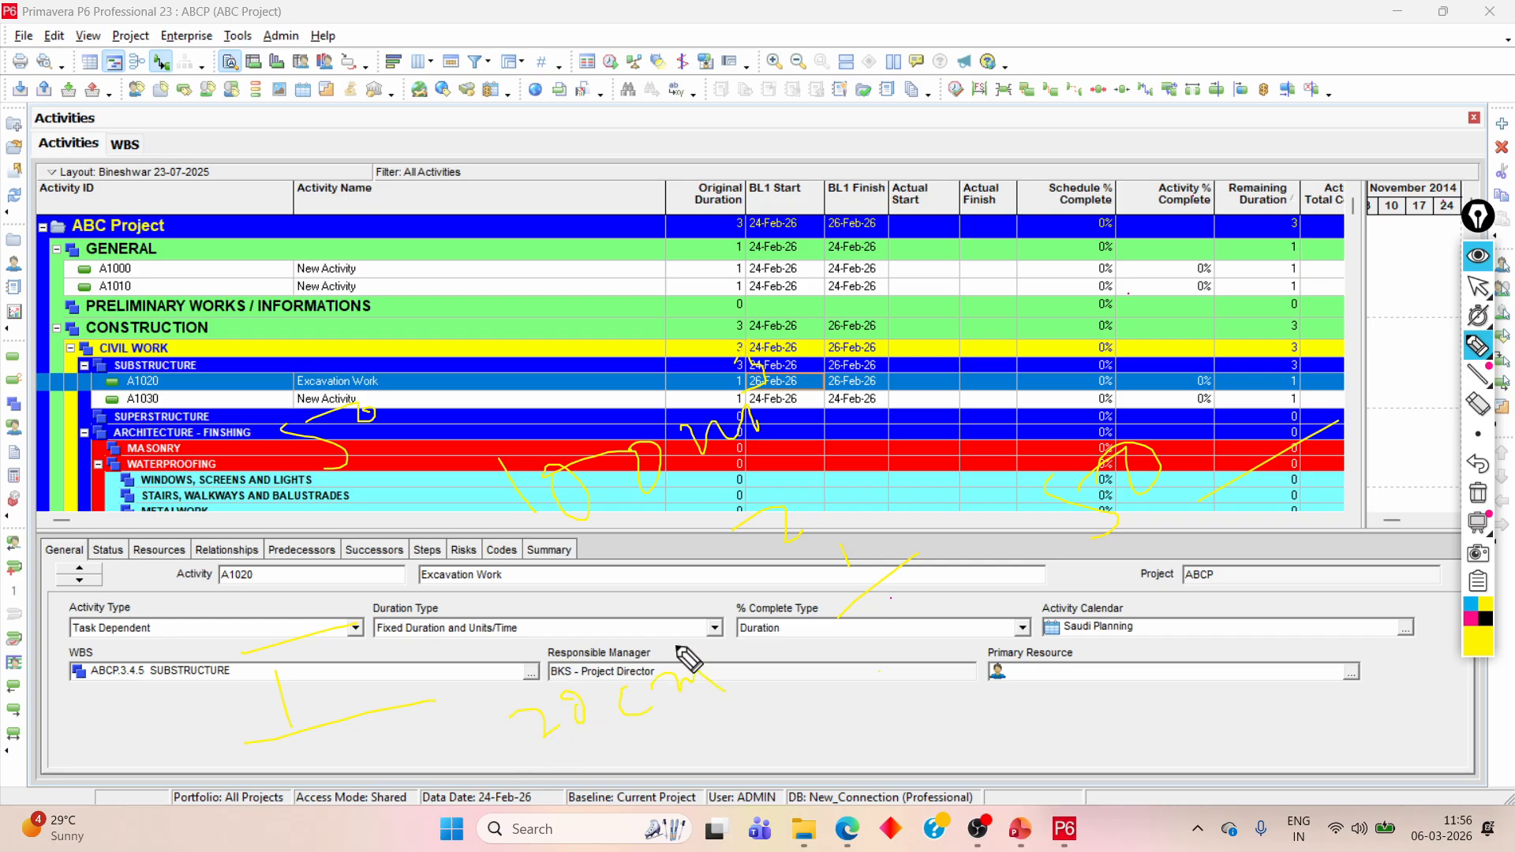
drag(677, 635, 740, 636)
drag(705, 725, 821, 680)
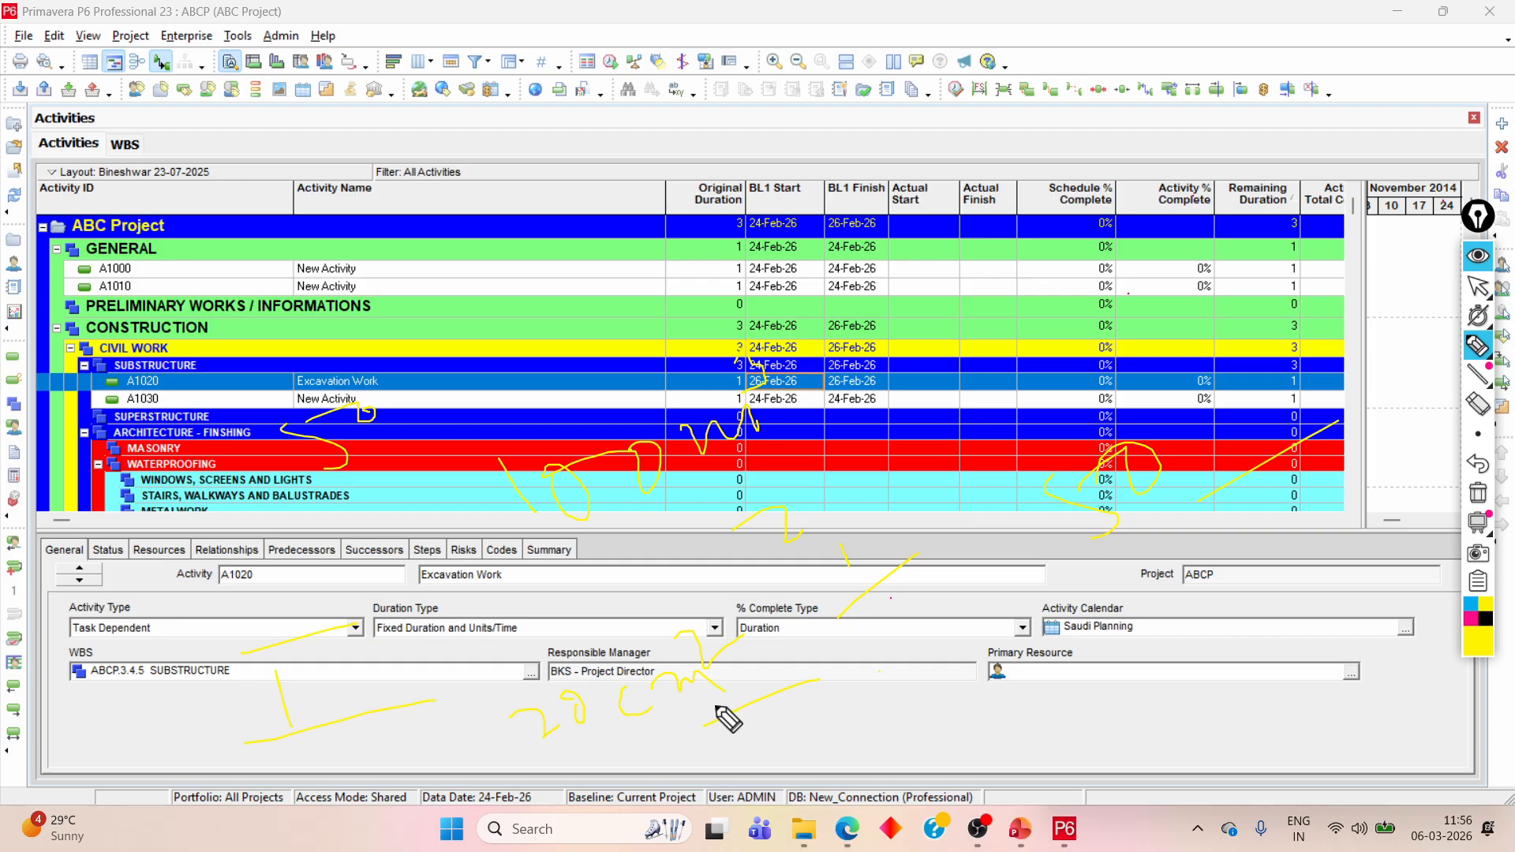
Step: Erase the yellow handwritten progress example from the activity table and details
click(1476, 406)
mouse_move(1116, 473)
mouse_down()
mouse_move(1309, 474)
mouse_move(839, 531)
mouse_move(781, 386)
mouse_move(621, 485)
mouse_move(353, 446)
mouse_move(349, 643)
mouse_move(285, 688)
mouse_move(742, 691)
mouse_move(779, 715)
mouse_up()
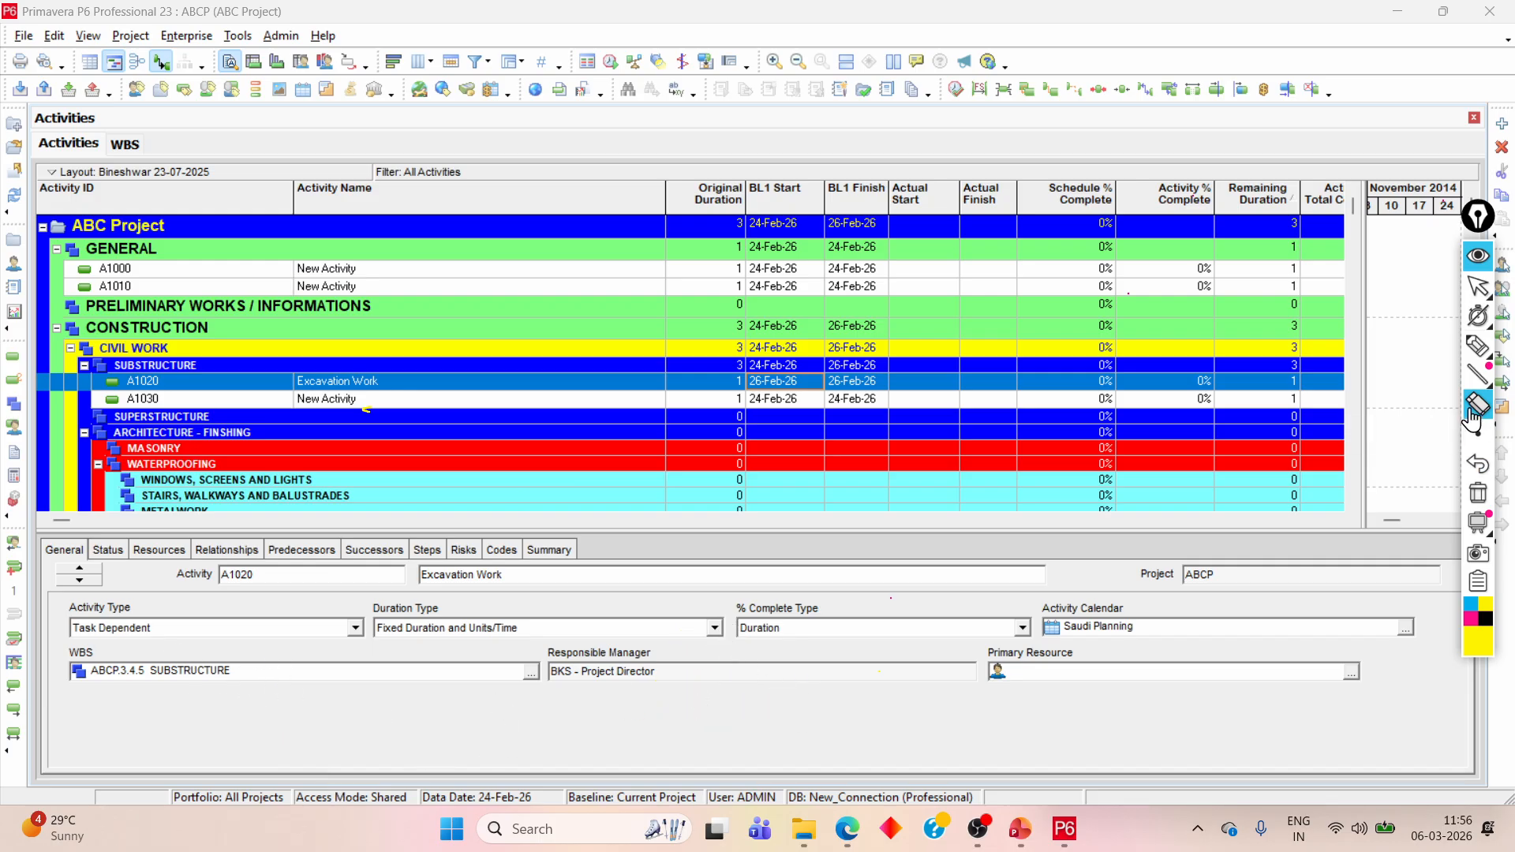
Step: Collapse the annotation tools and view the calendar slide of the Lecture-6 presentation in PowerPoint
click(1477, 258)
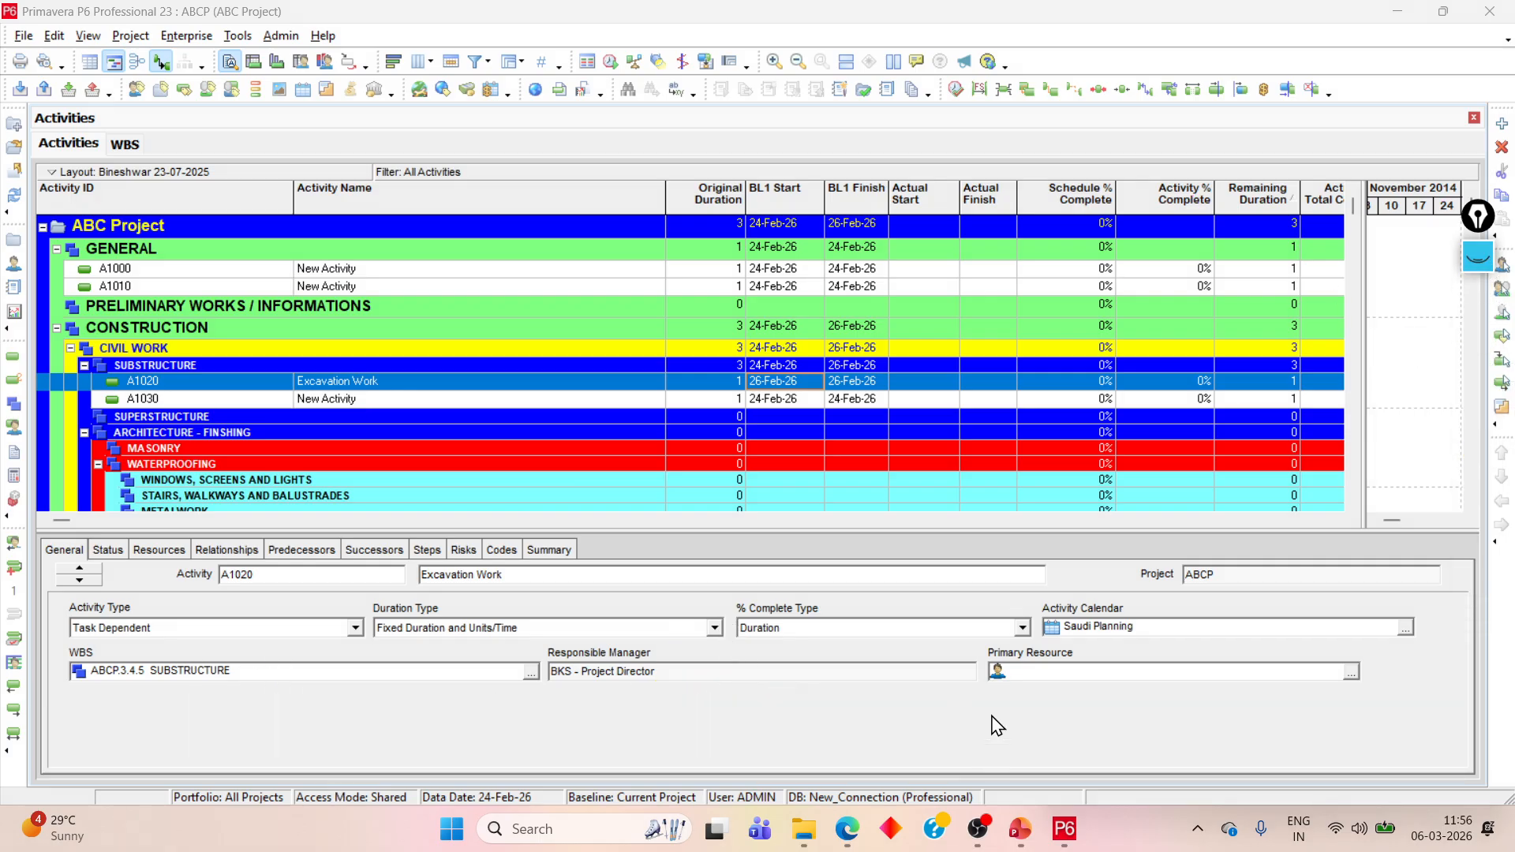
click(1019, 829)
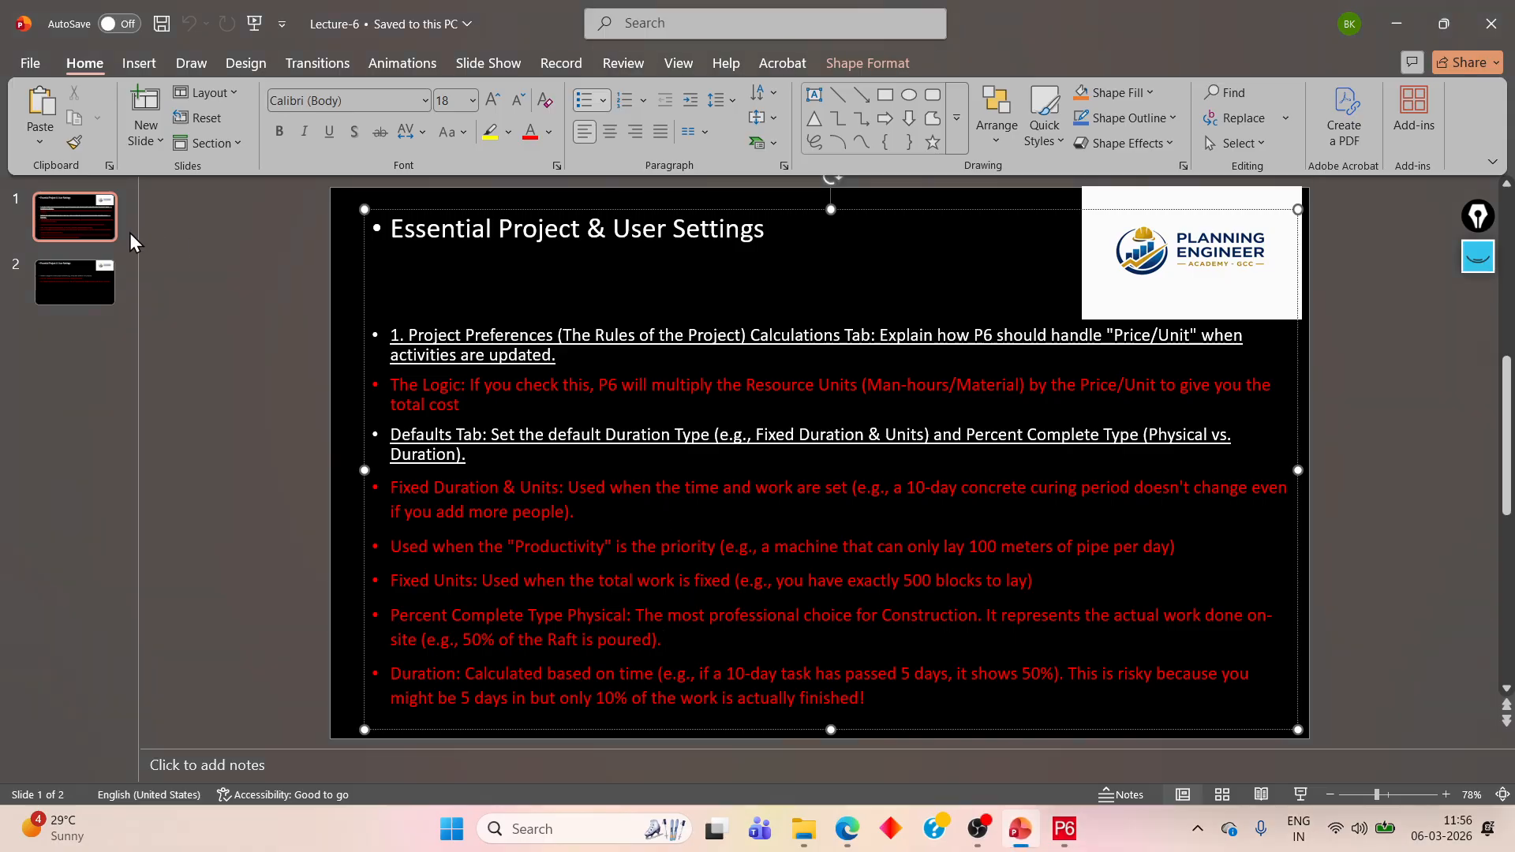
click(76, 288)
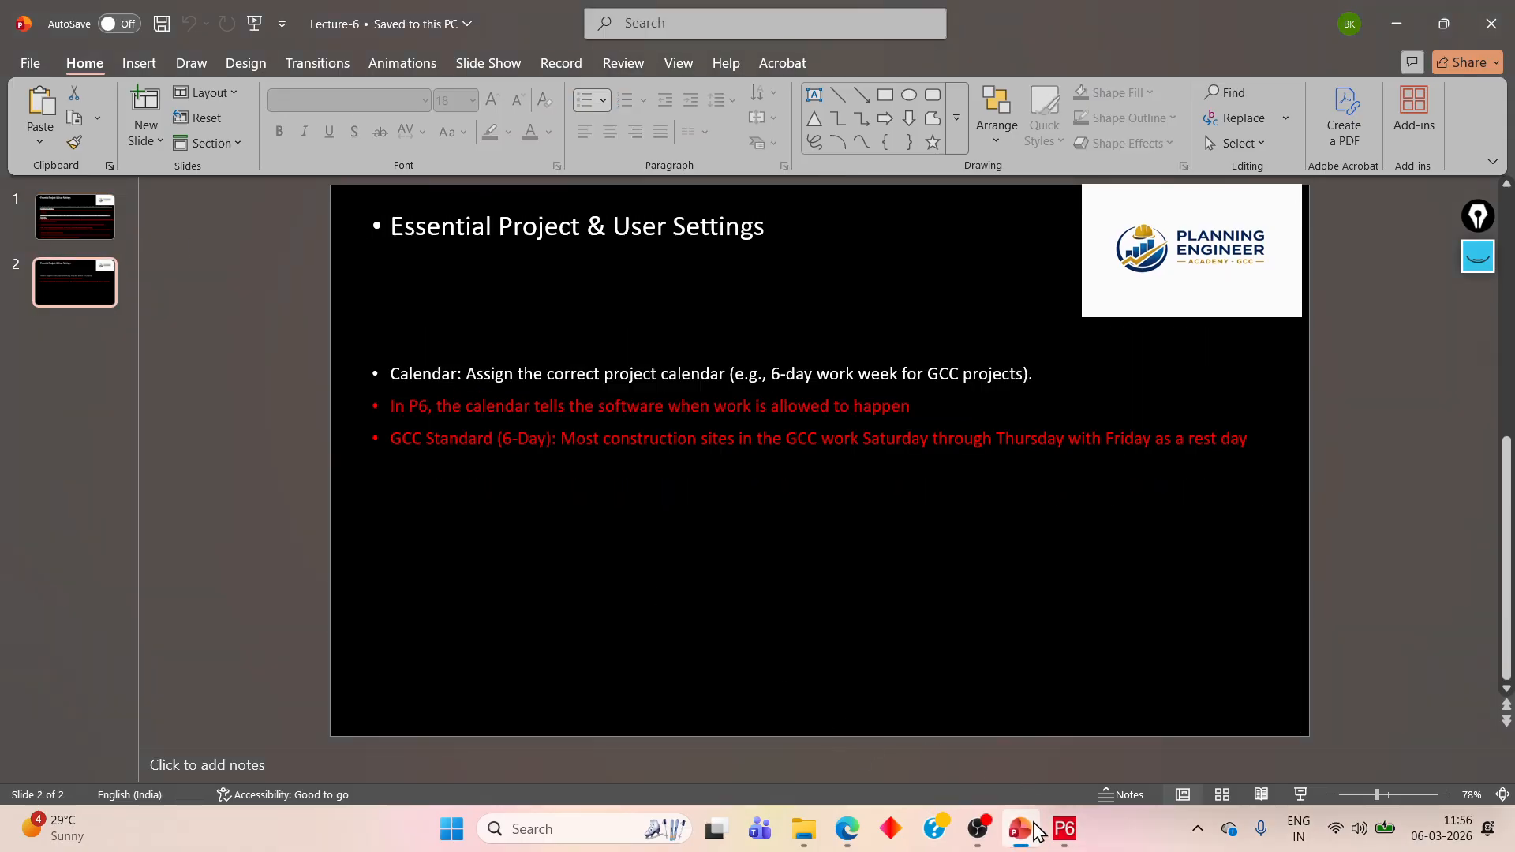
Step: Return to Primavera P6 and set the percent complete type of Excavation Work to Physical
click(1064, 828)
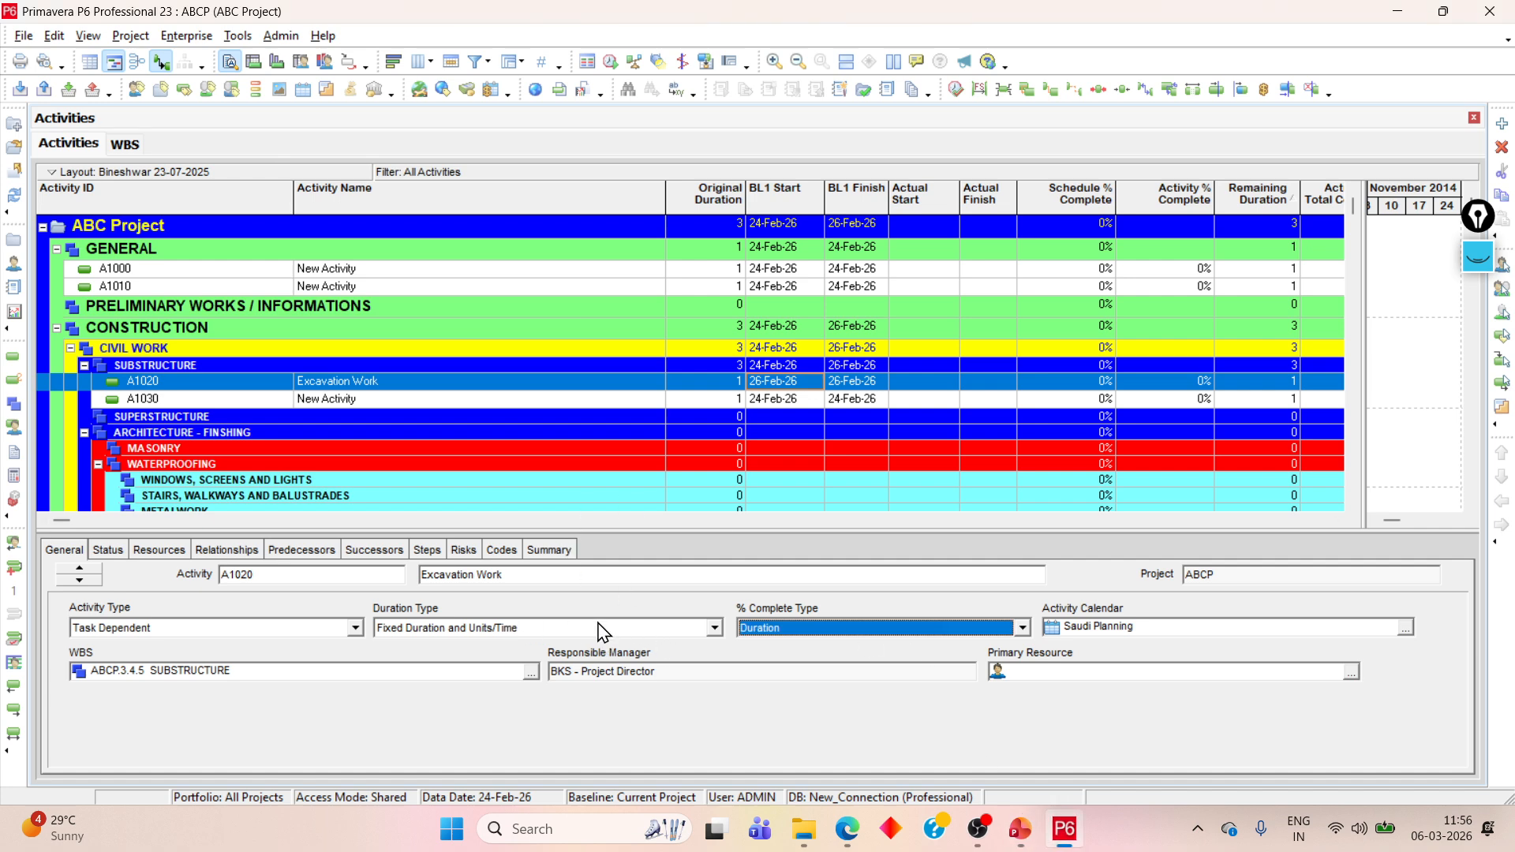
click(840, 632)
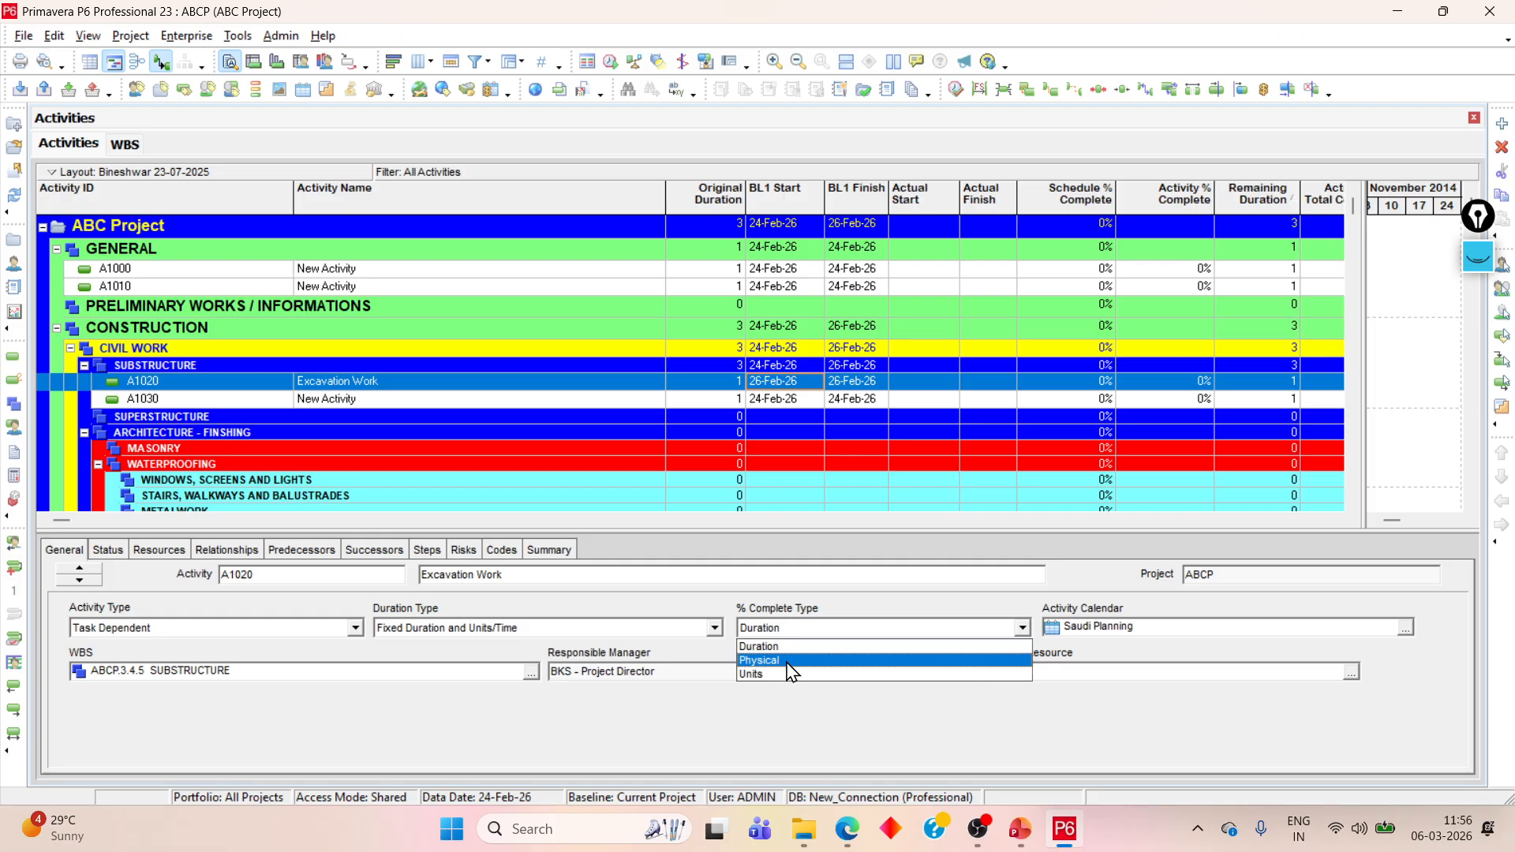
click(792, 661)
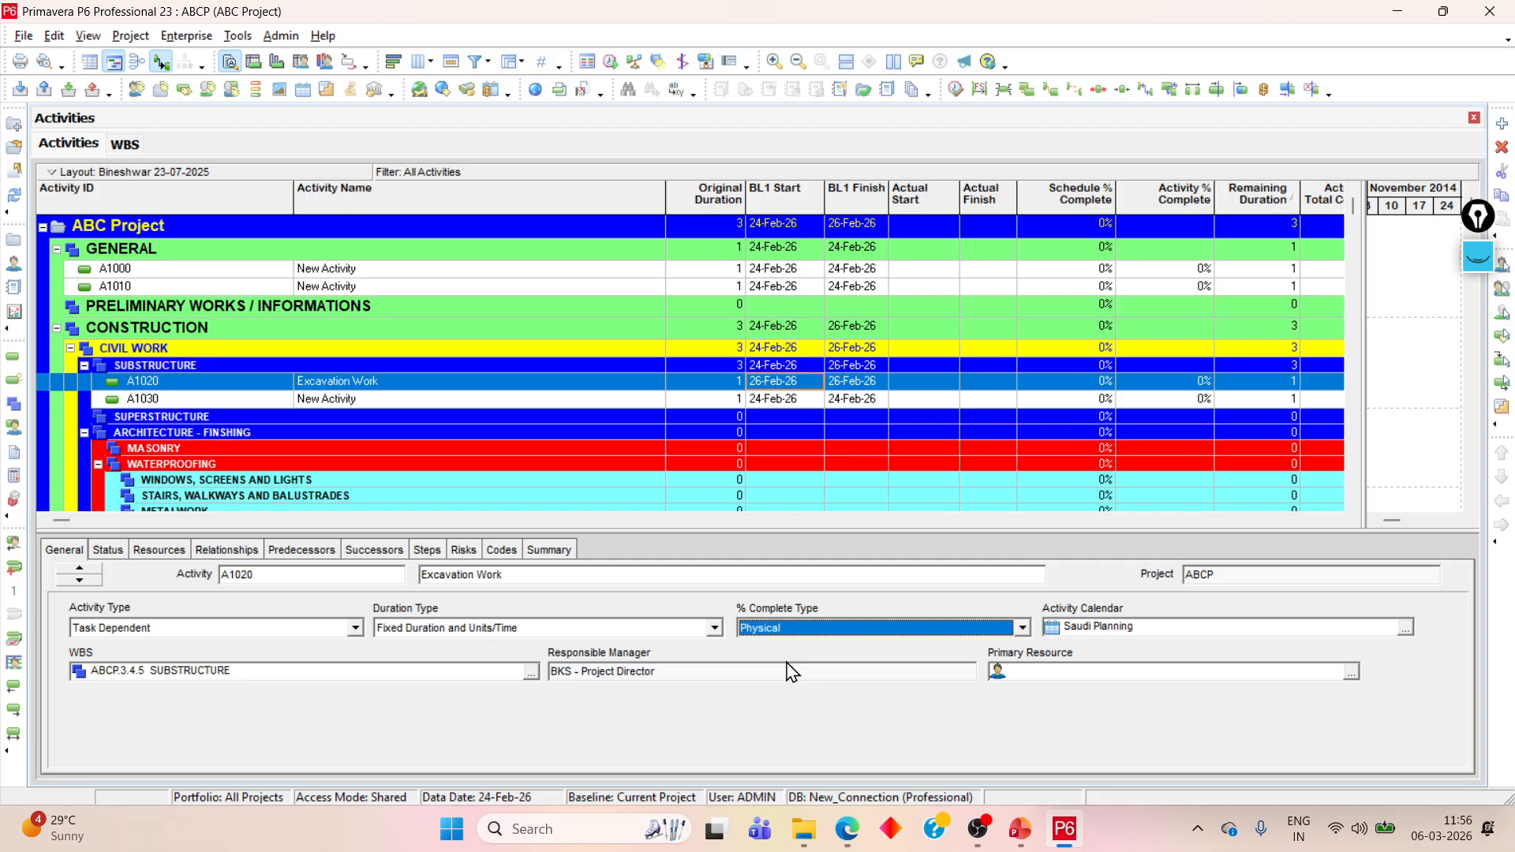
Step: Review the calendar slide in PowerPoint again, and highlight the responsible manager of Excavation Work back in Primavera P6
click(1017, 832)
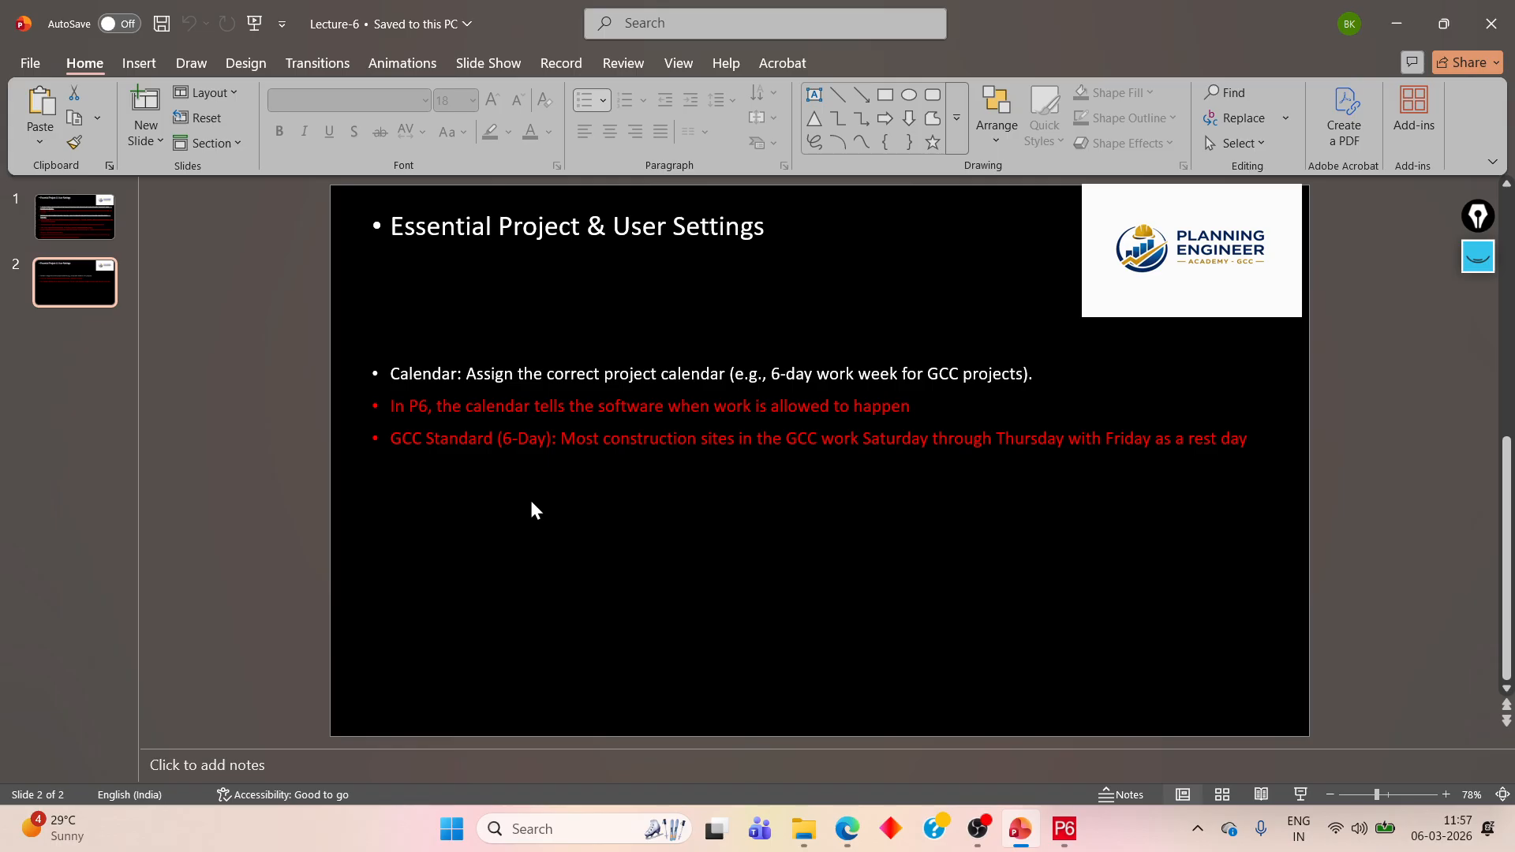
key(alt+Tab)
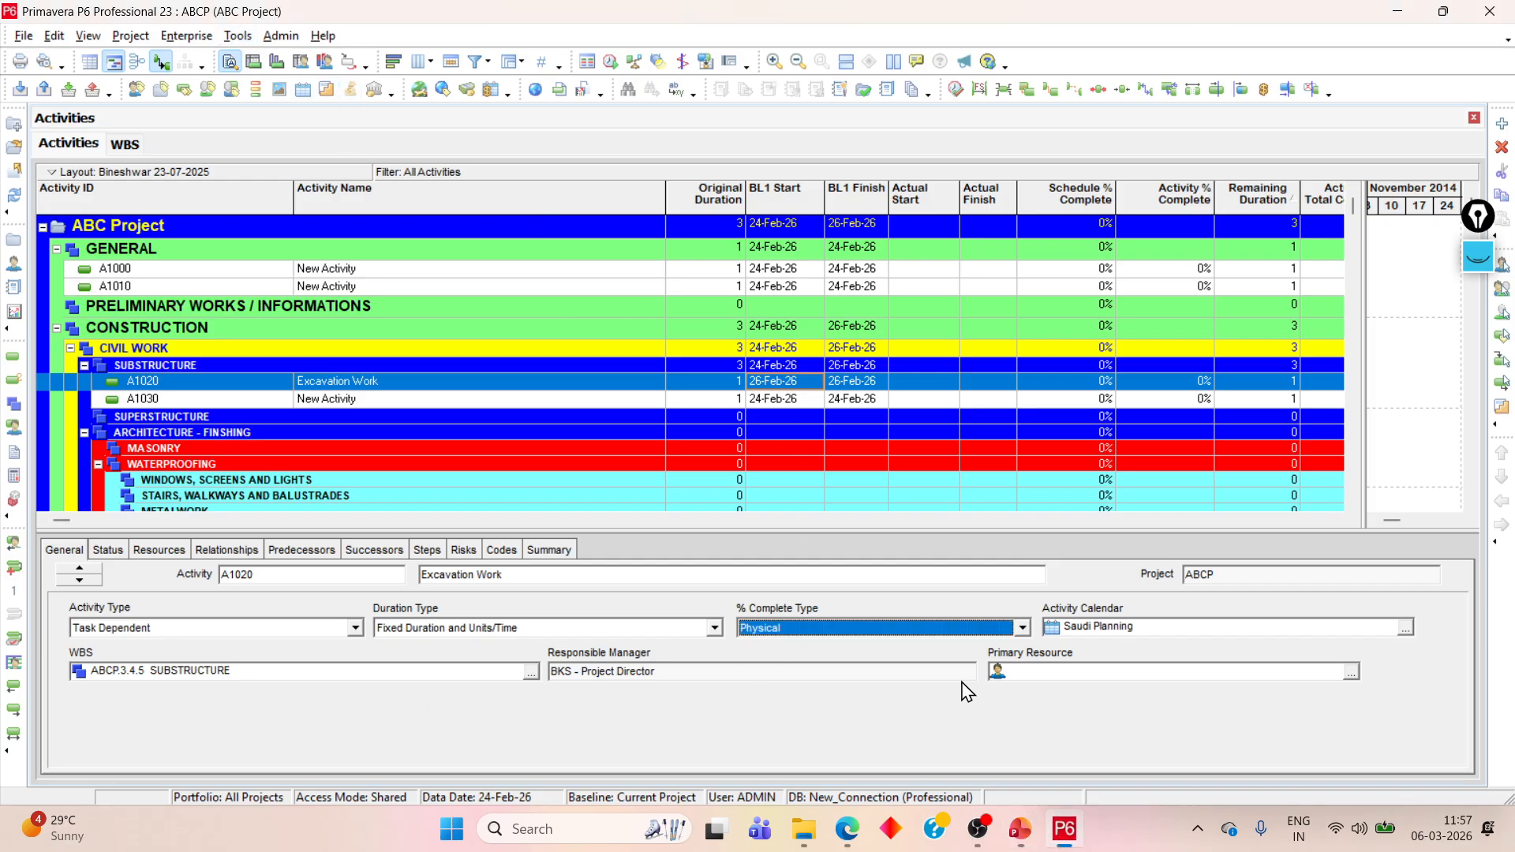
click(962, 675)
drag(697, 677, 489, 695)
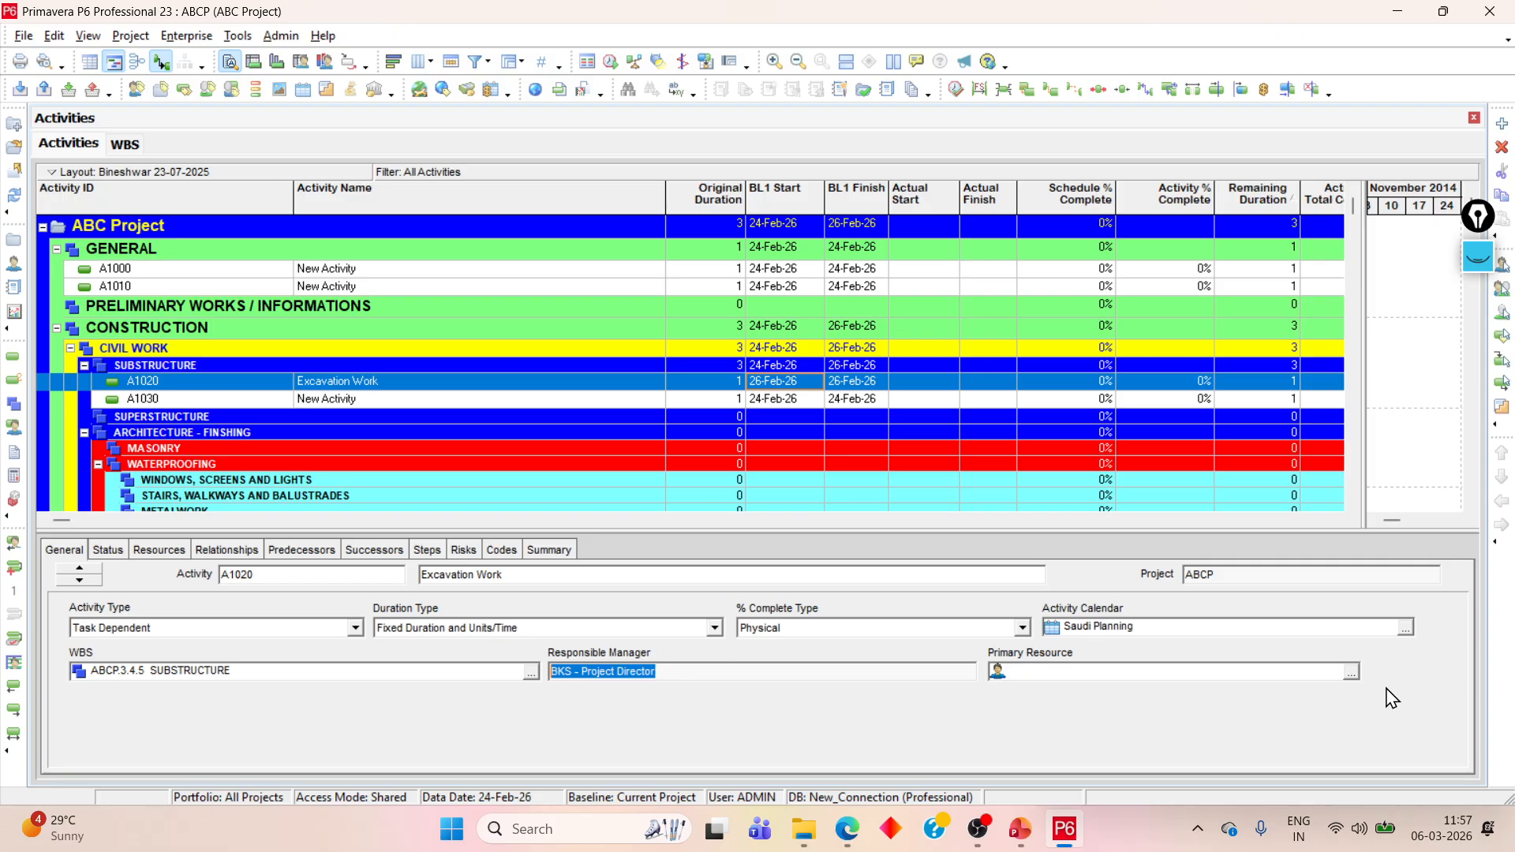
Step: Browse the resources available as primary resource for Excavation Work and close the list without assigning one
click(1351, 672)
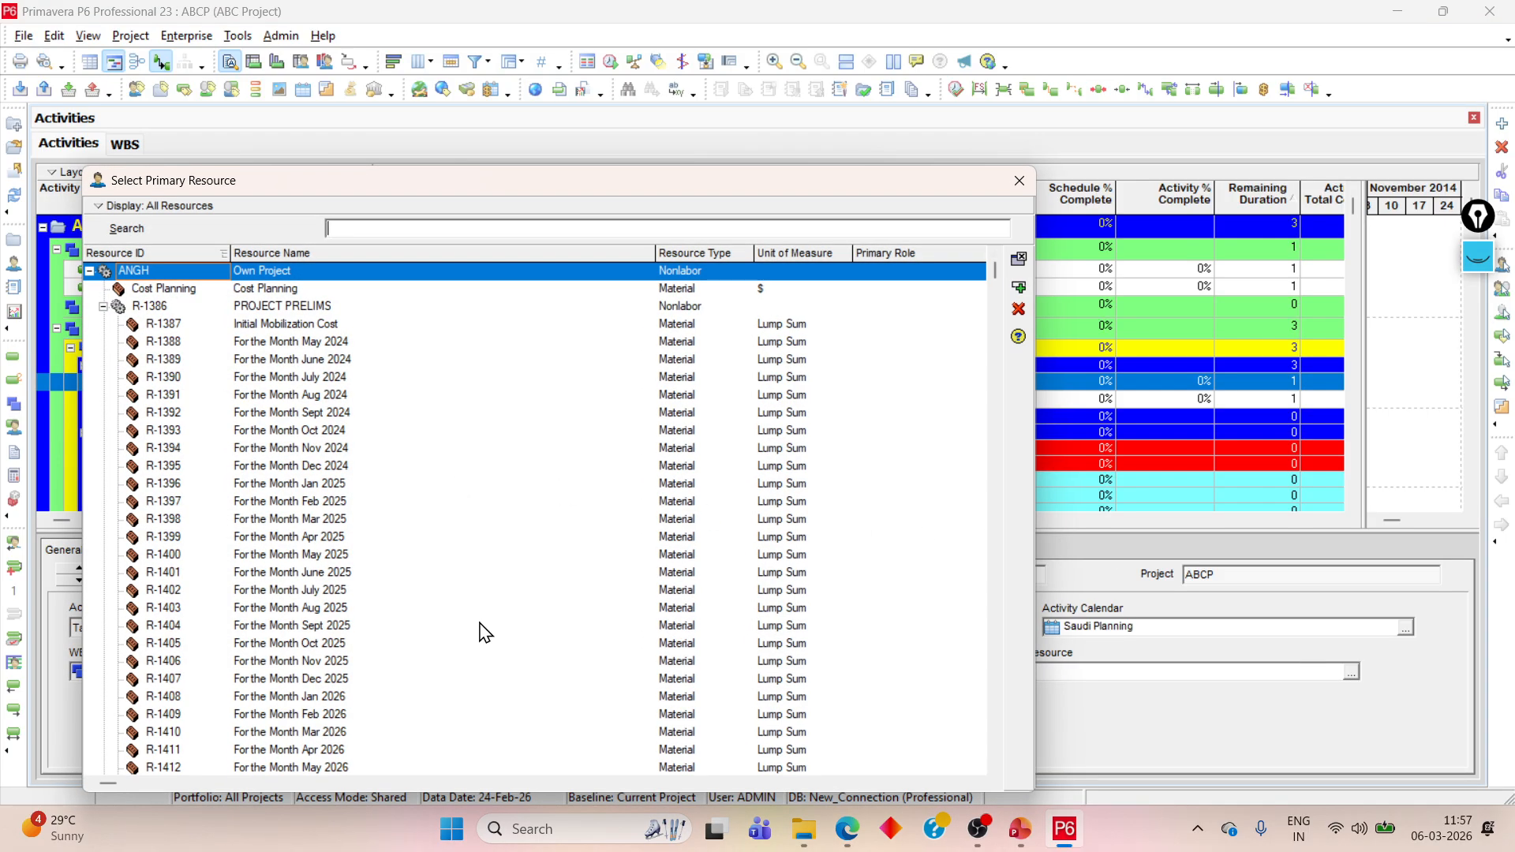
click(325, 522)
scroll(340, 552, down, 7)
click(1017, 181)
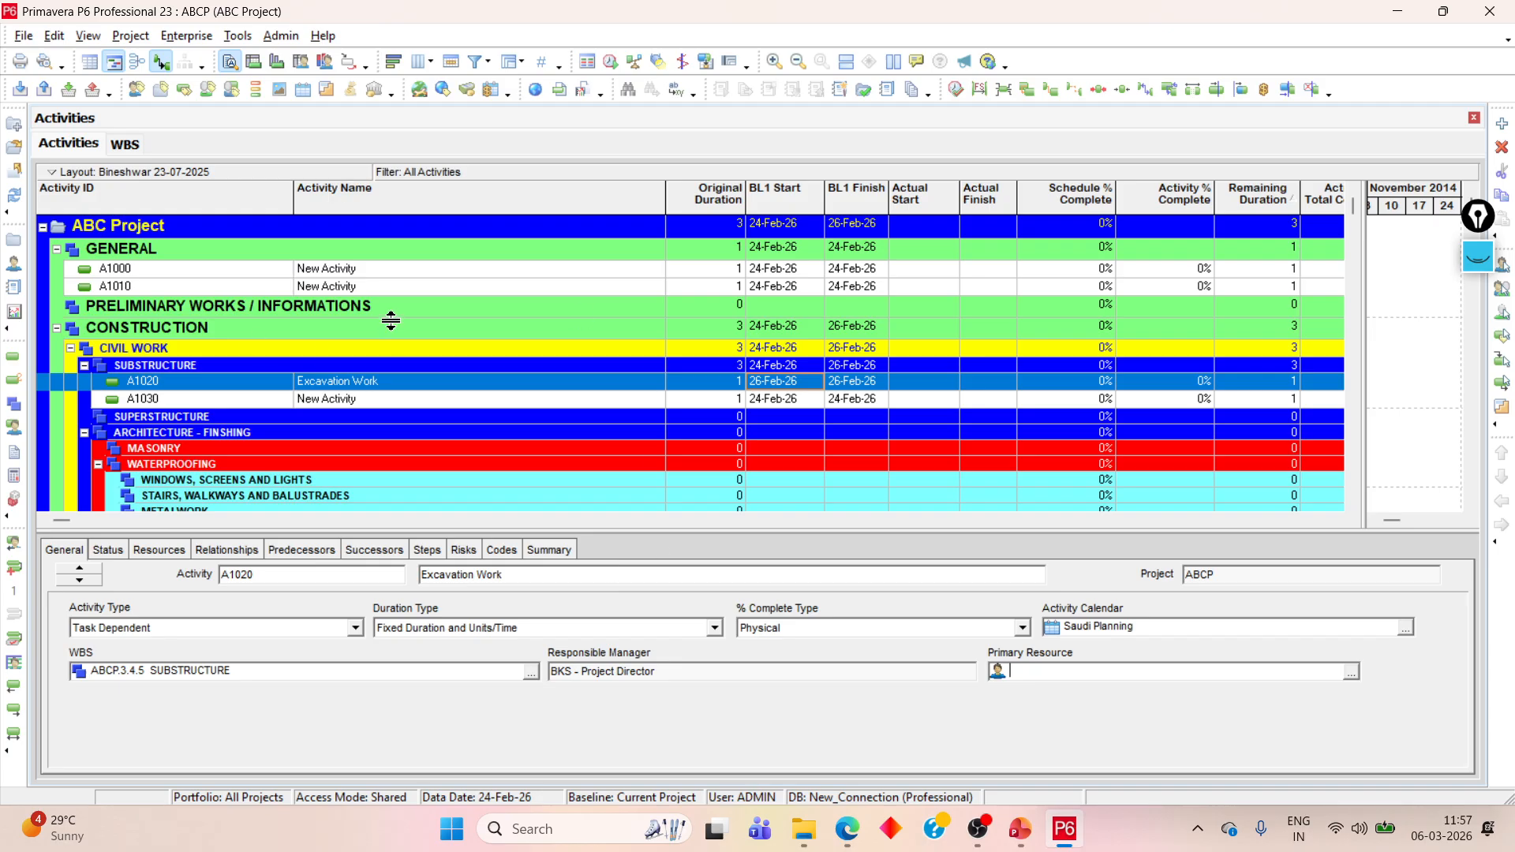
Step: Open the enterprise Calendars dialog and reposition it over the activity table
click(114, 35)
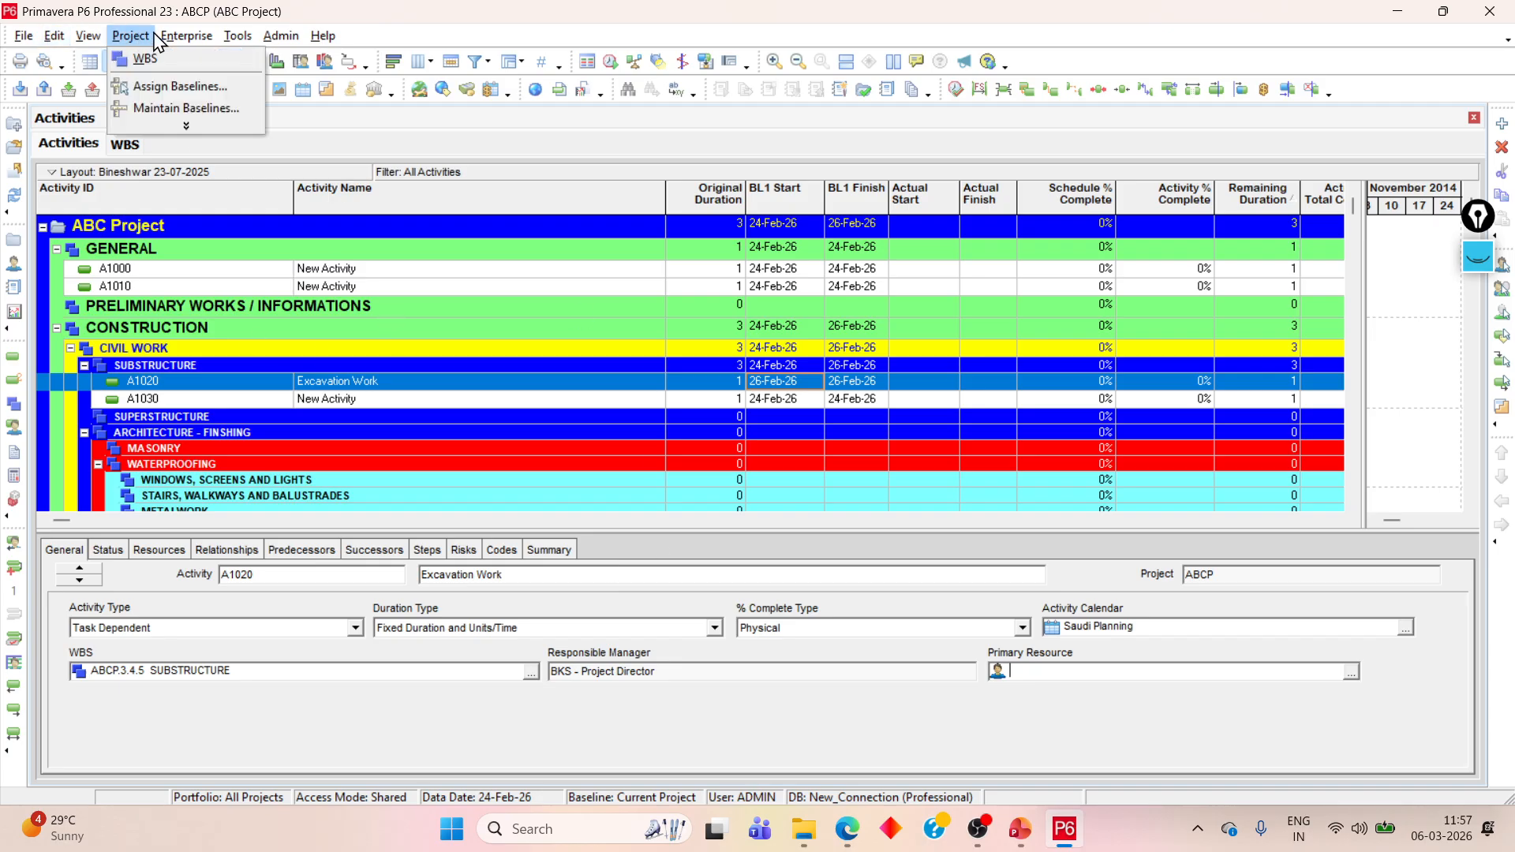
mouse_move(168, 41)
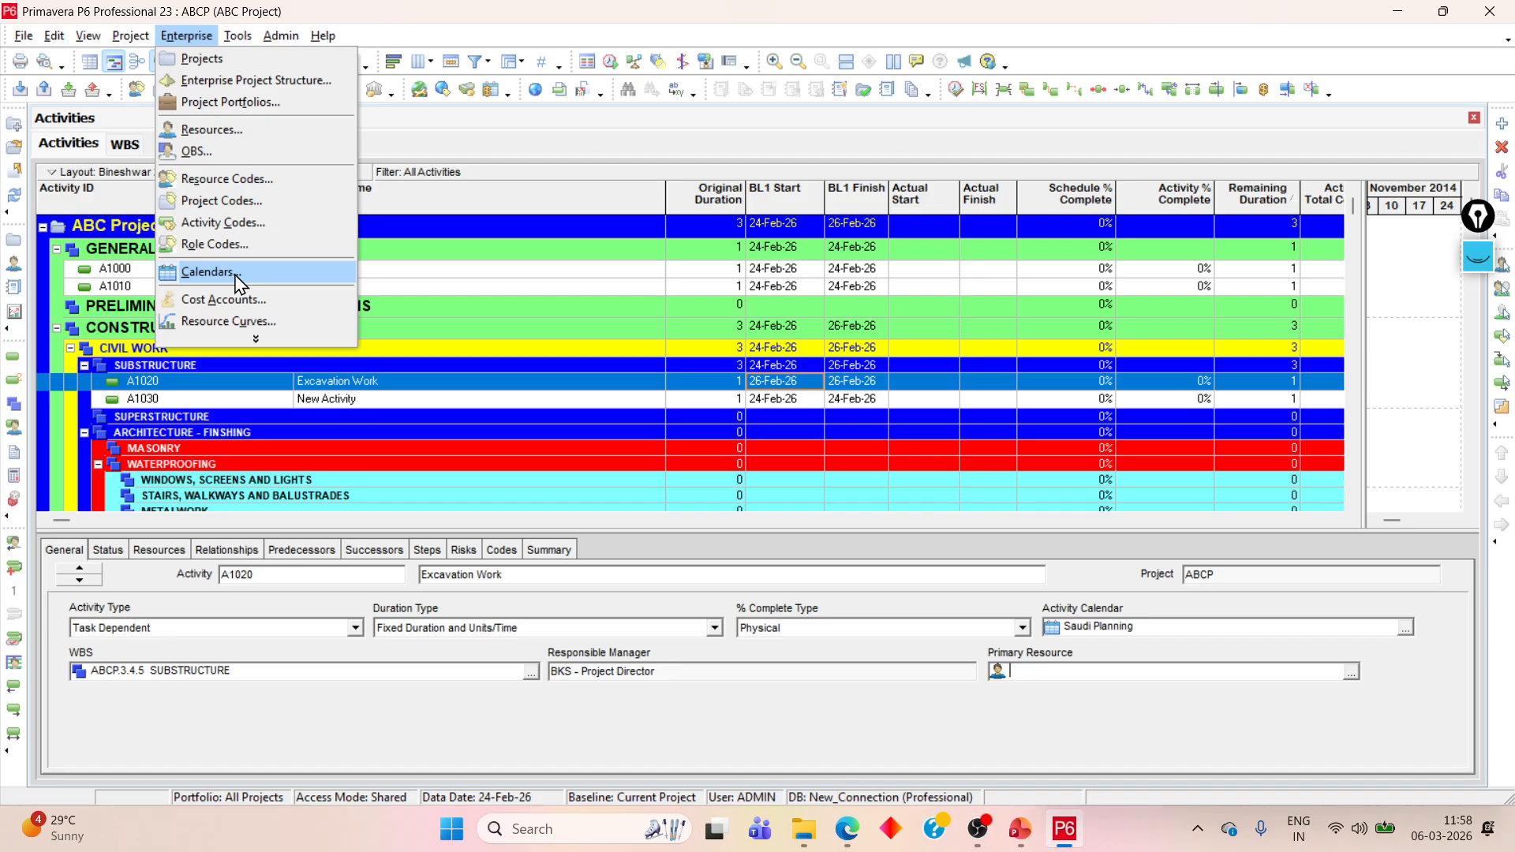
click(208, 272)
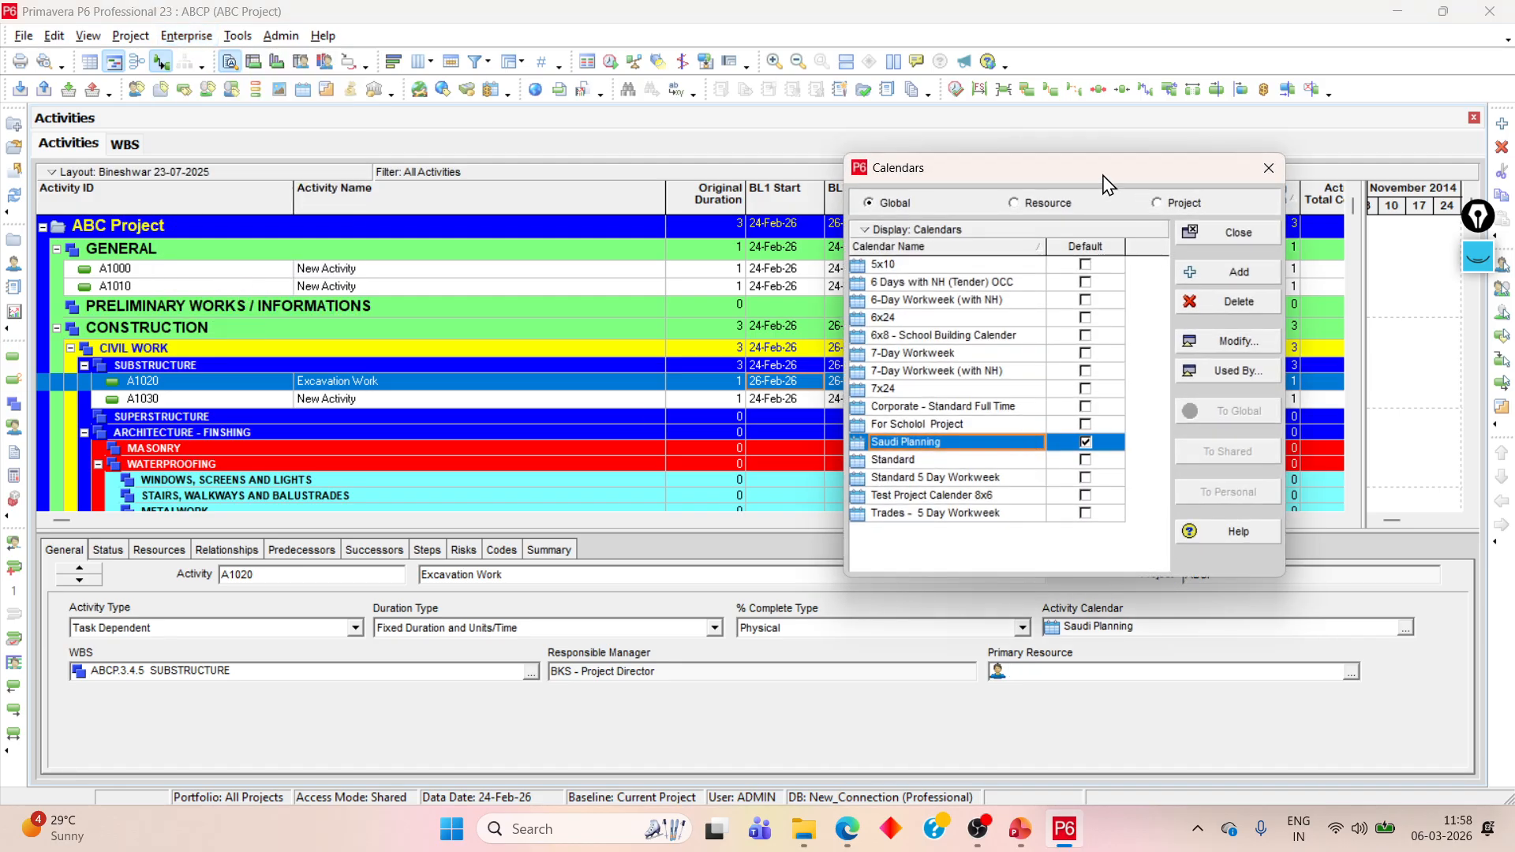
drag(1103, 175, 692, 175)
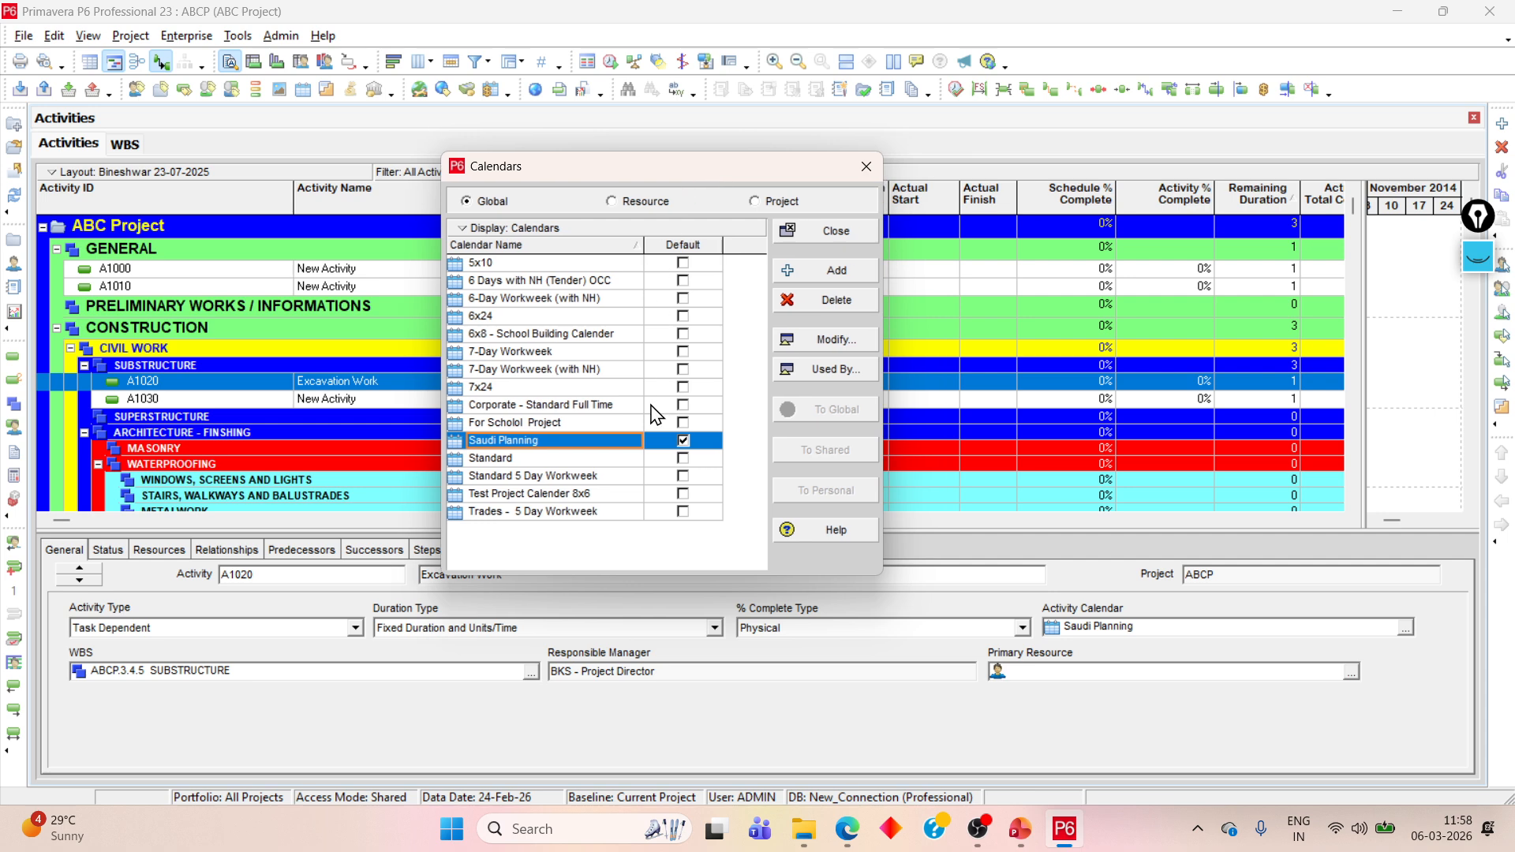
Step: Try to clear Saudi Planning as the default global calendar, and select the 6x24 and 5x10 calendars for inspection
click(685, 442)
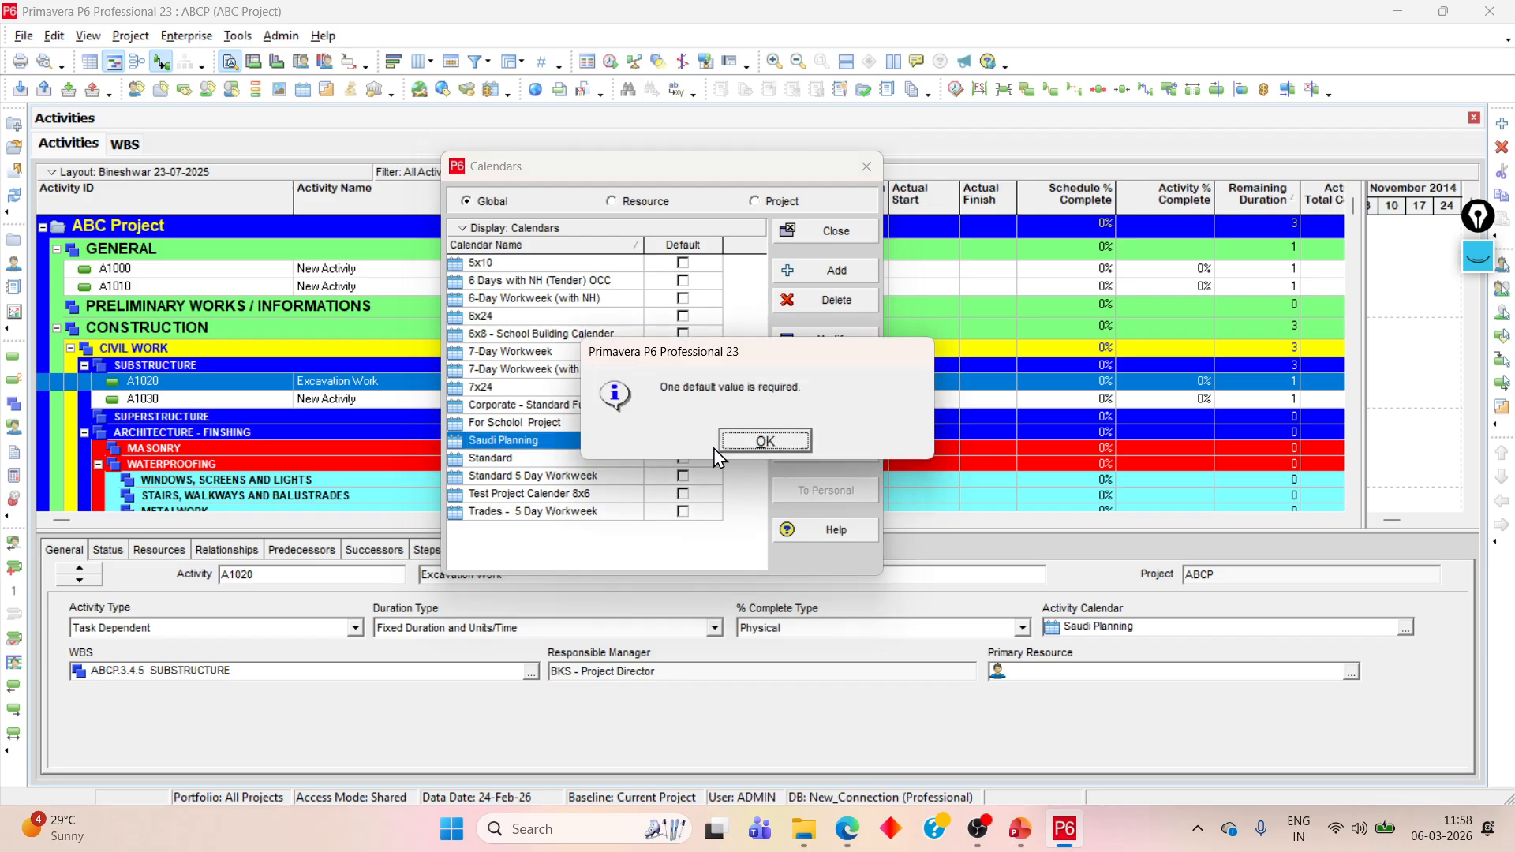
key(Return)
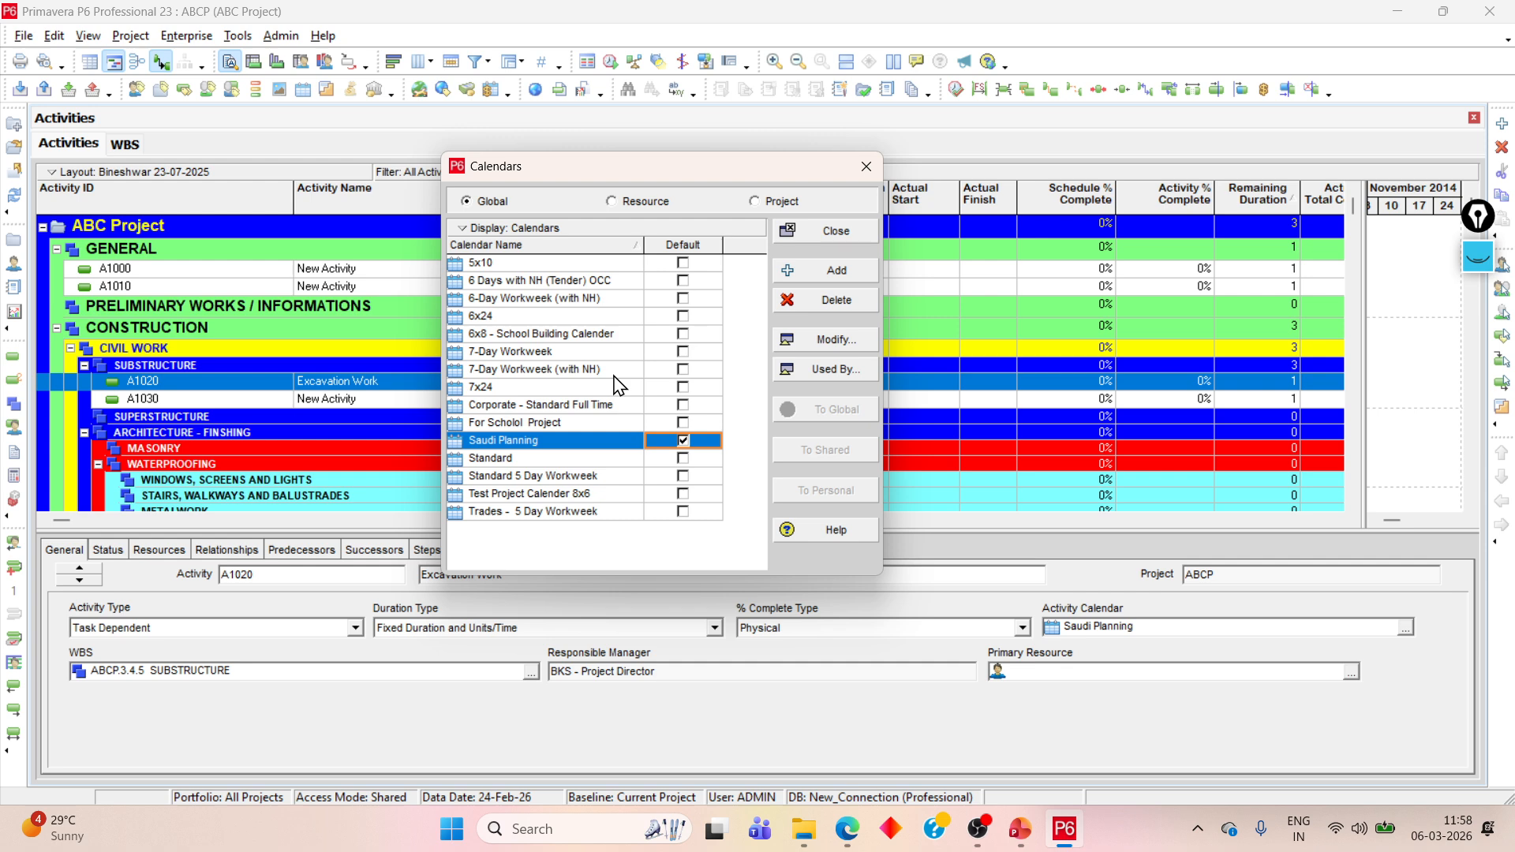
click(505, 323)
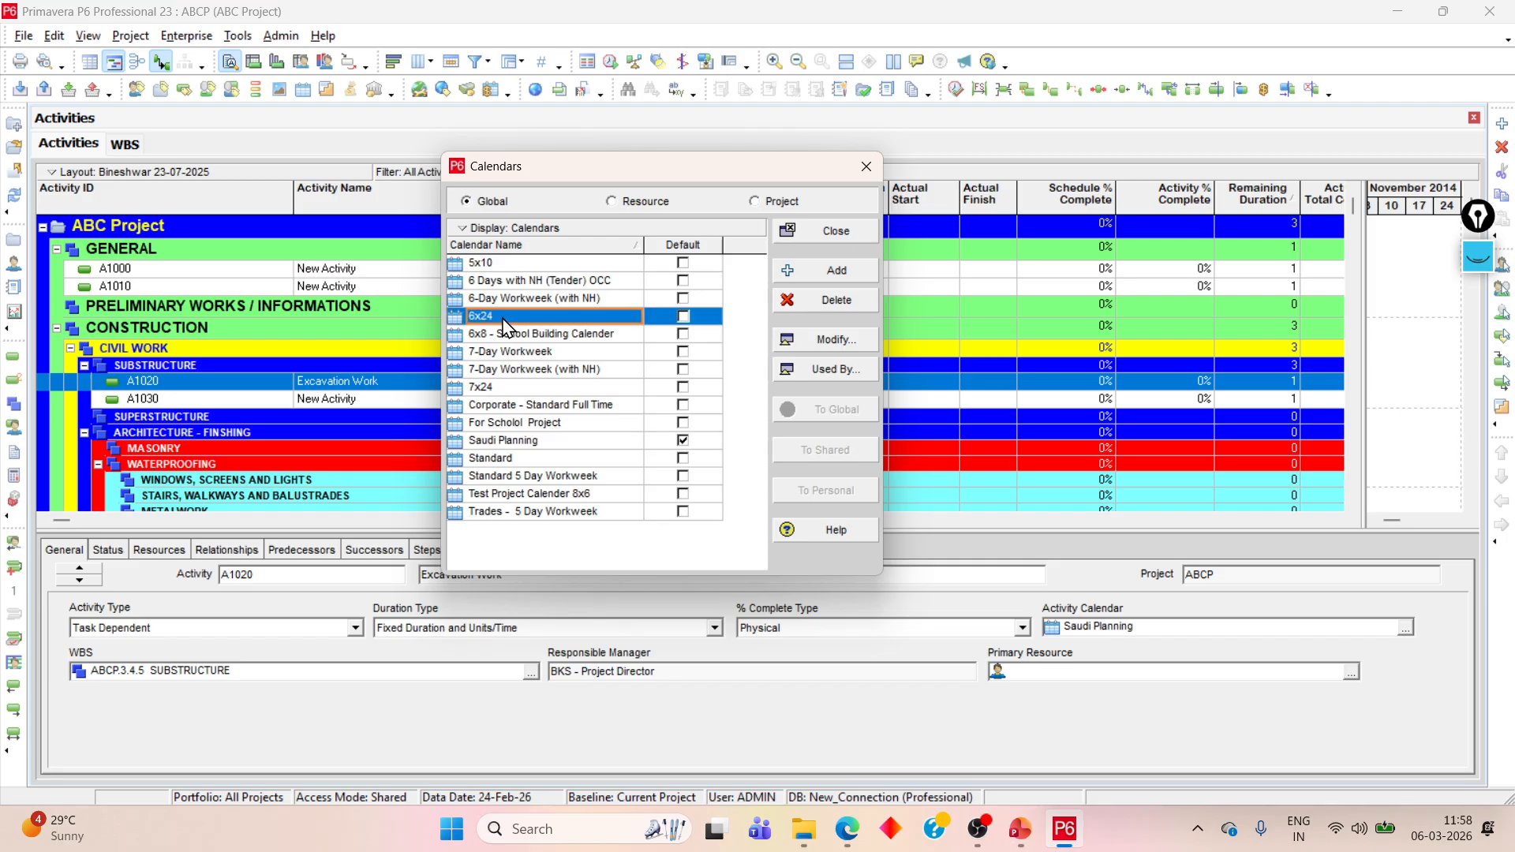
click(520, 266)
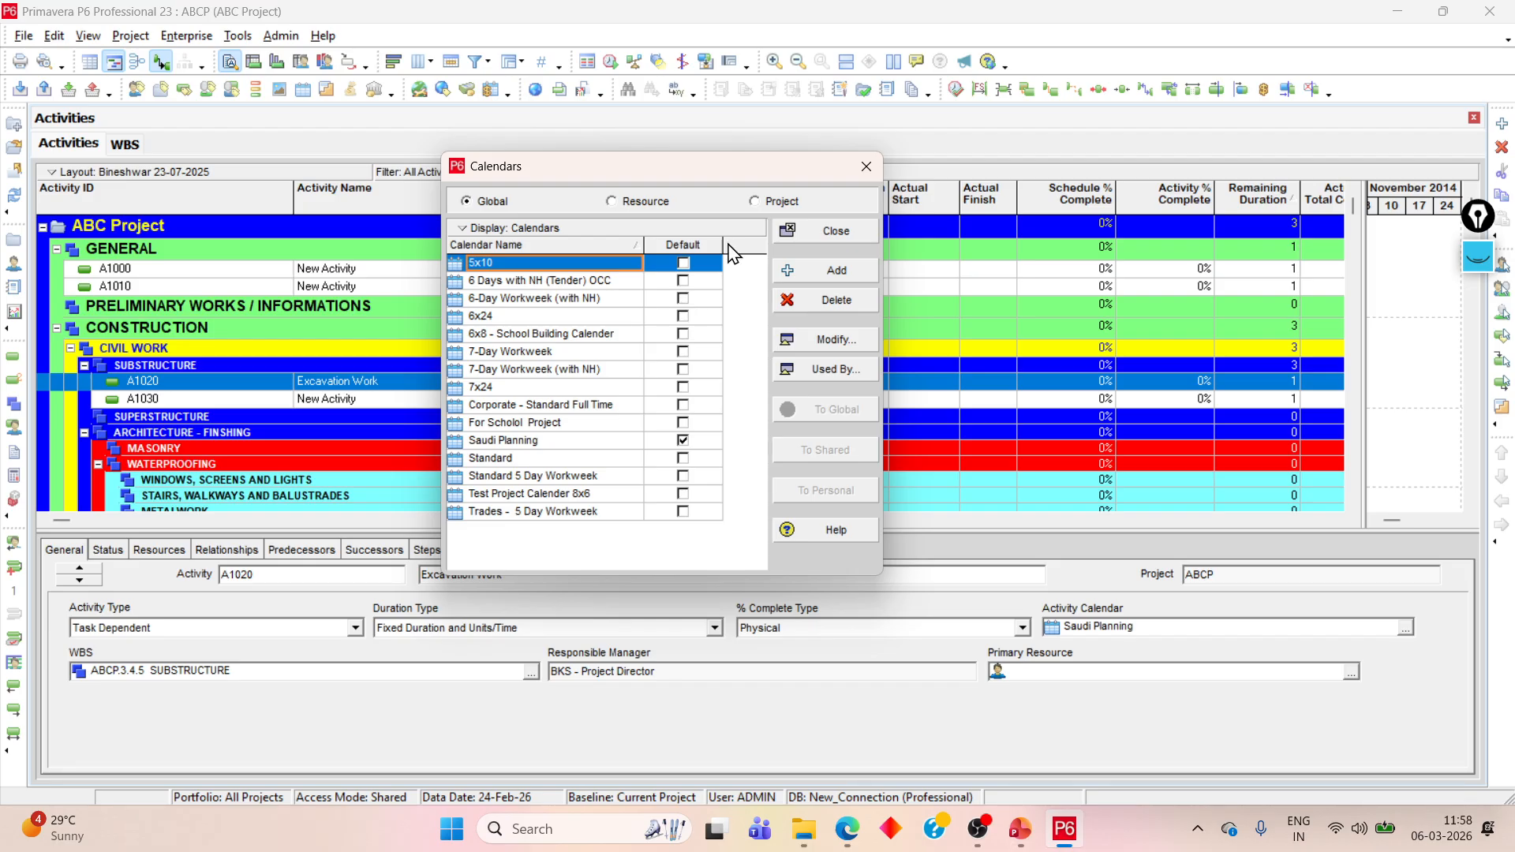
Step: Add a new project calendar copied from the 5x10 global calendar
click(777, 201)
click(543, 246)
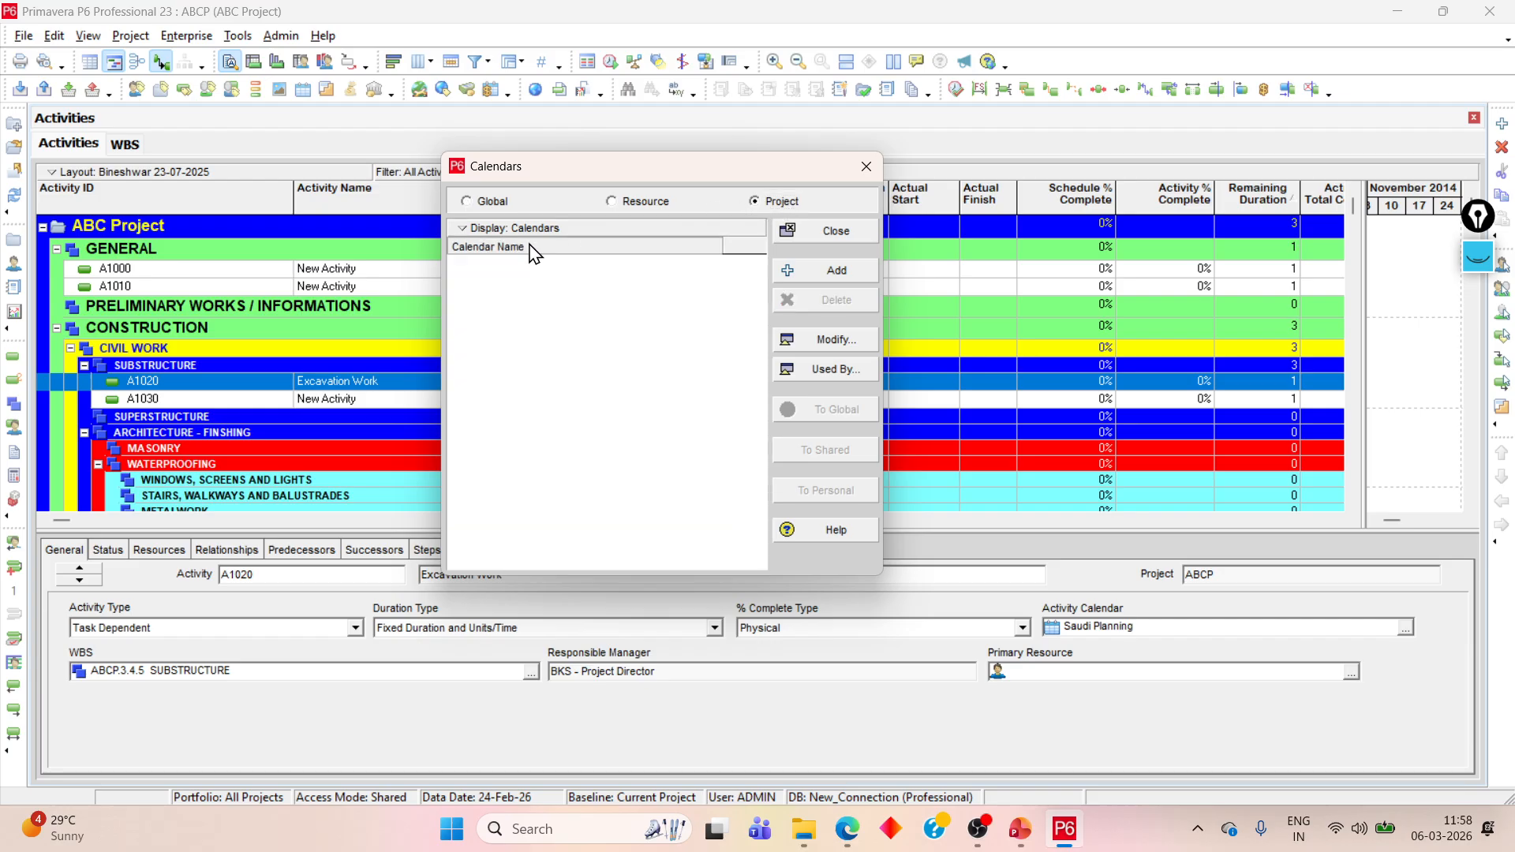
click(818, 273)
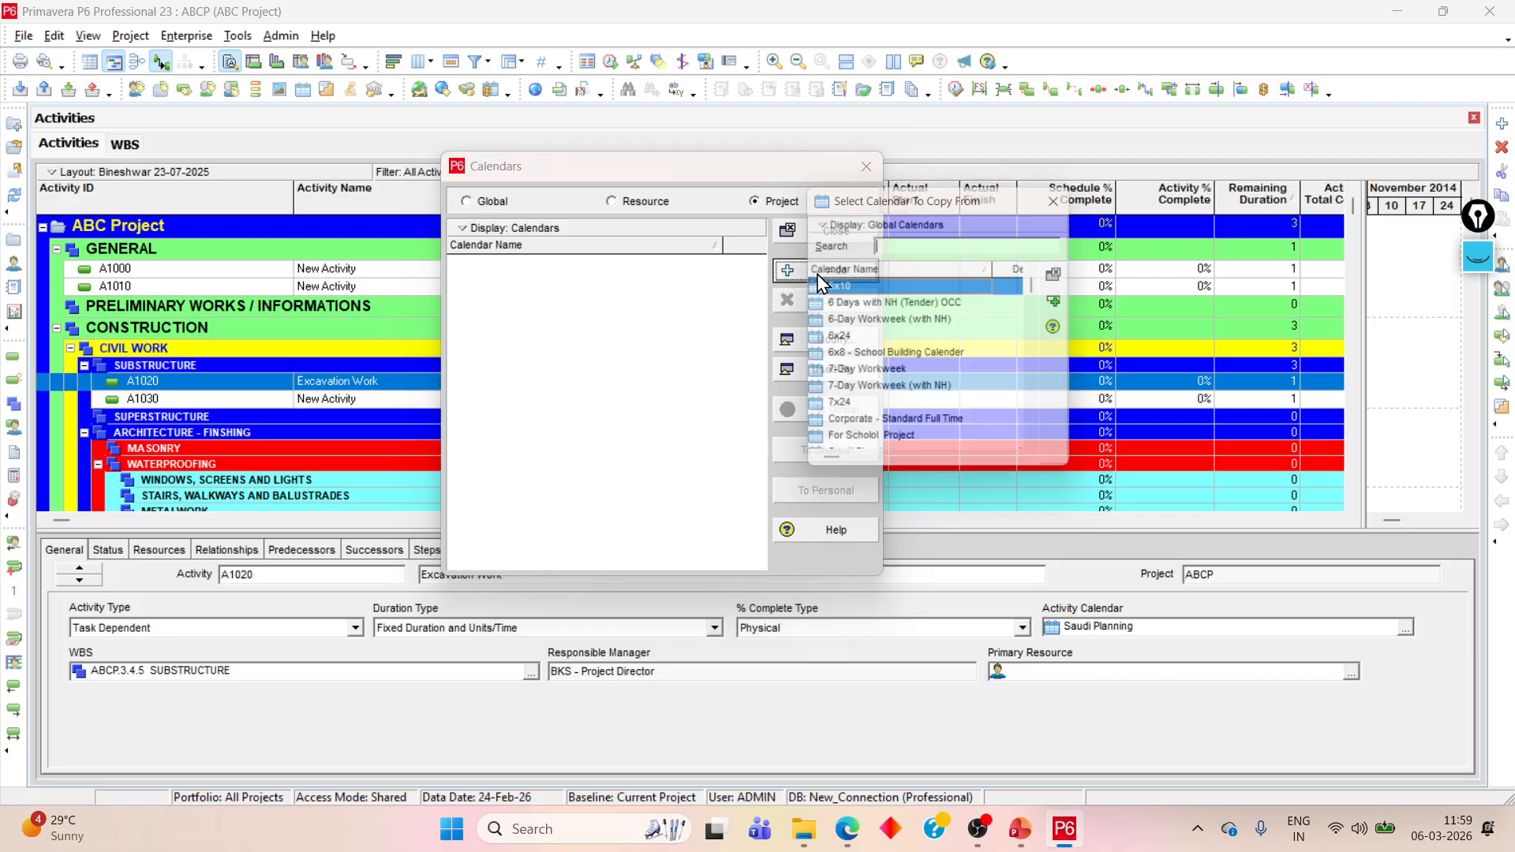
drag(1049, 291, 1049, 399)
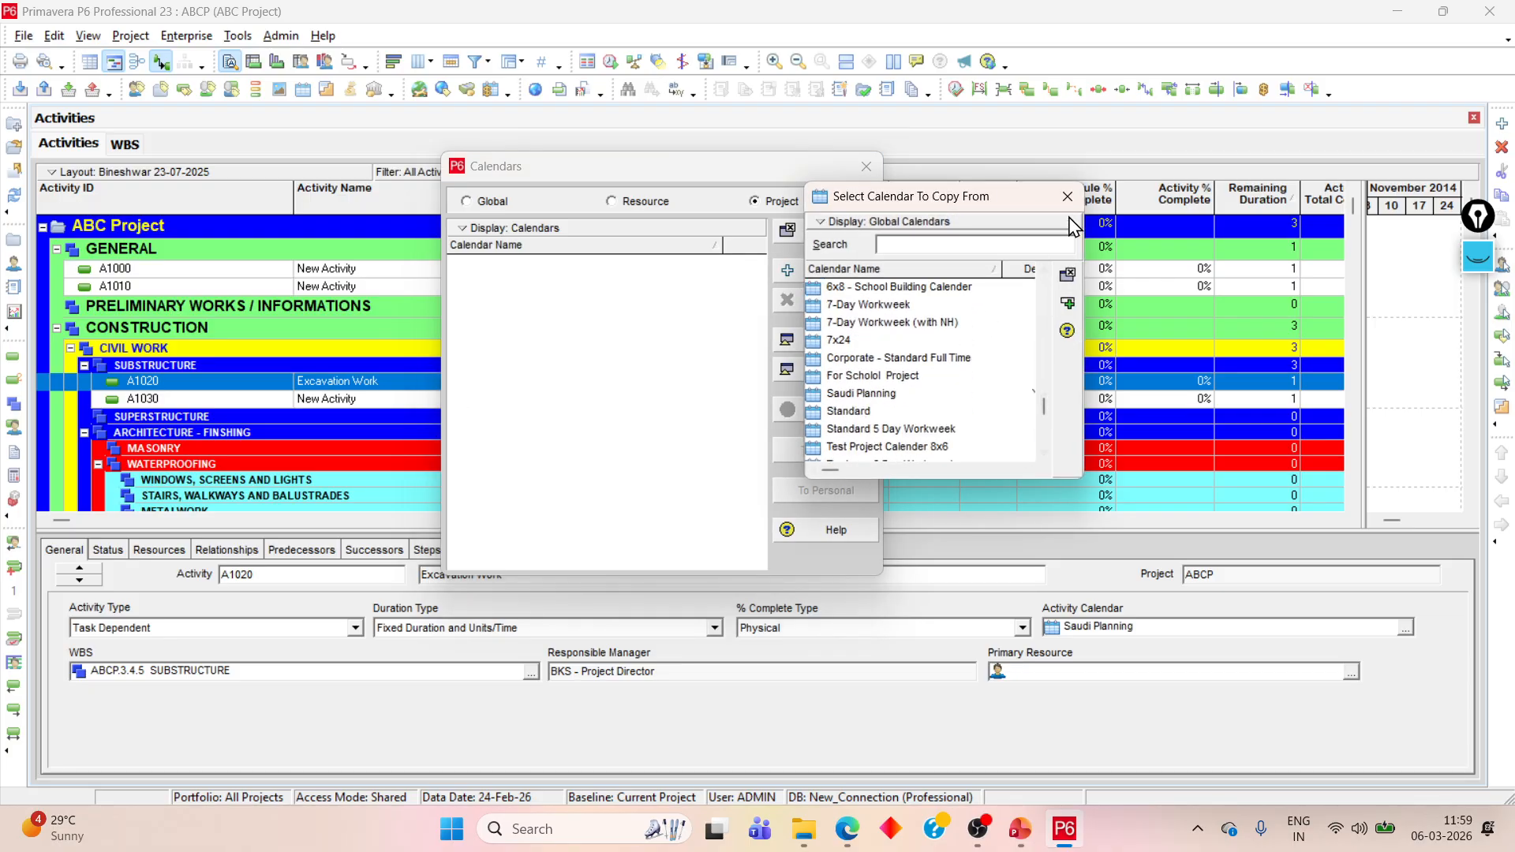
drag(1050, 412, 1045, 442)
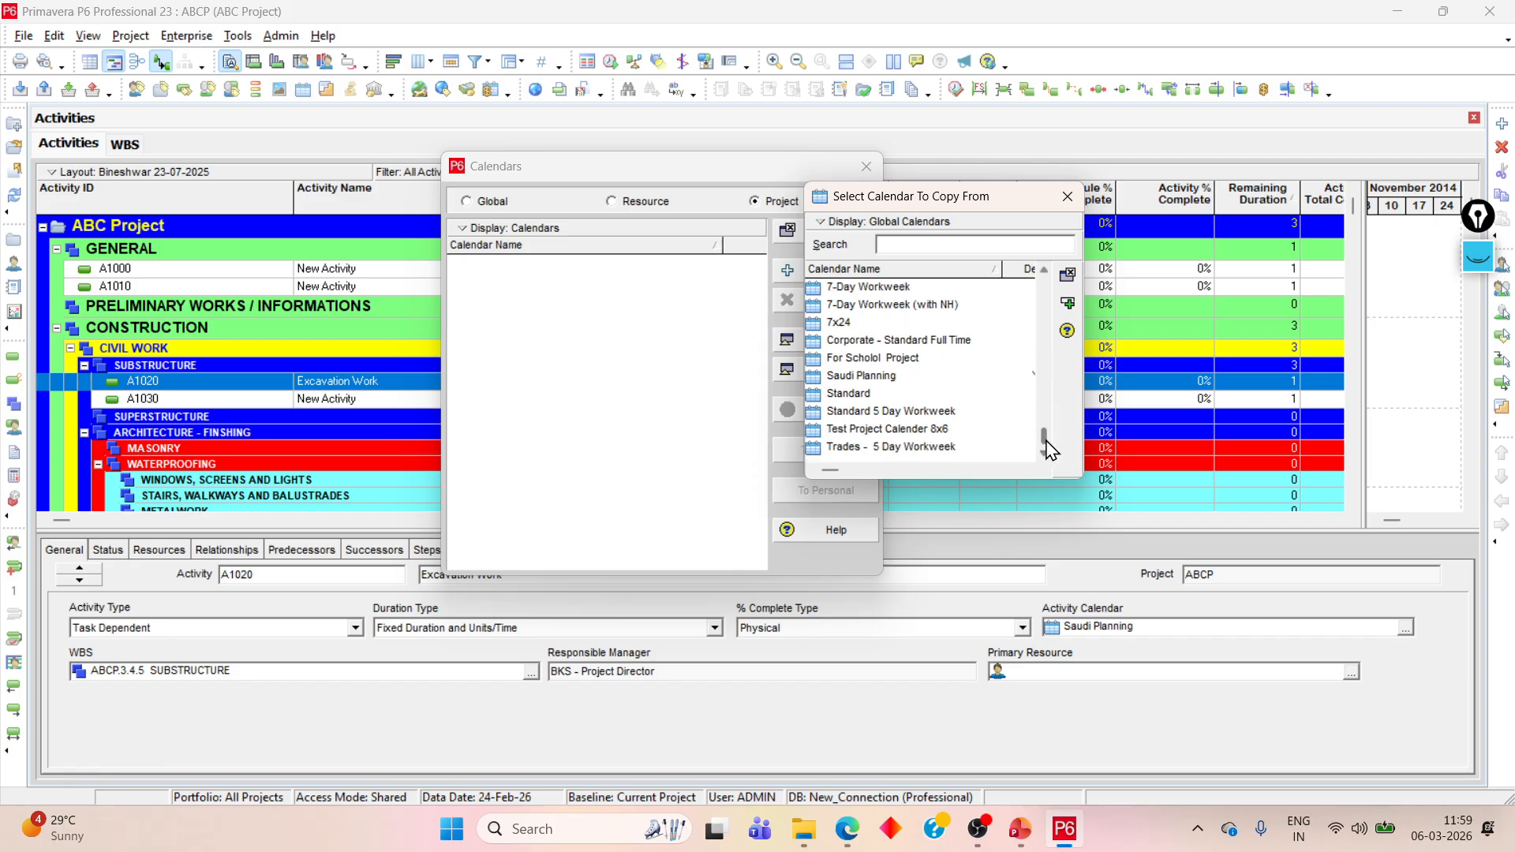
click(882, 377)
scroll(922, 398, up, 3)
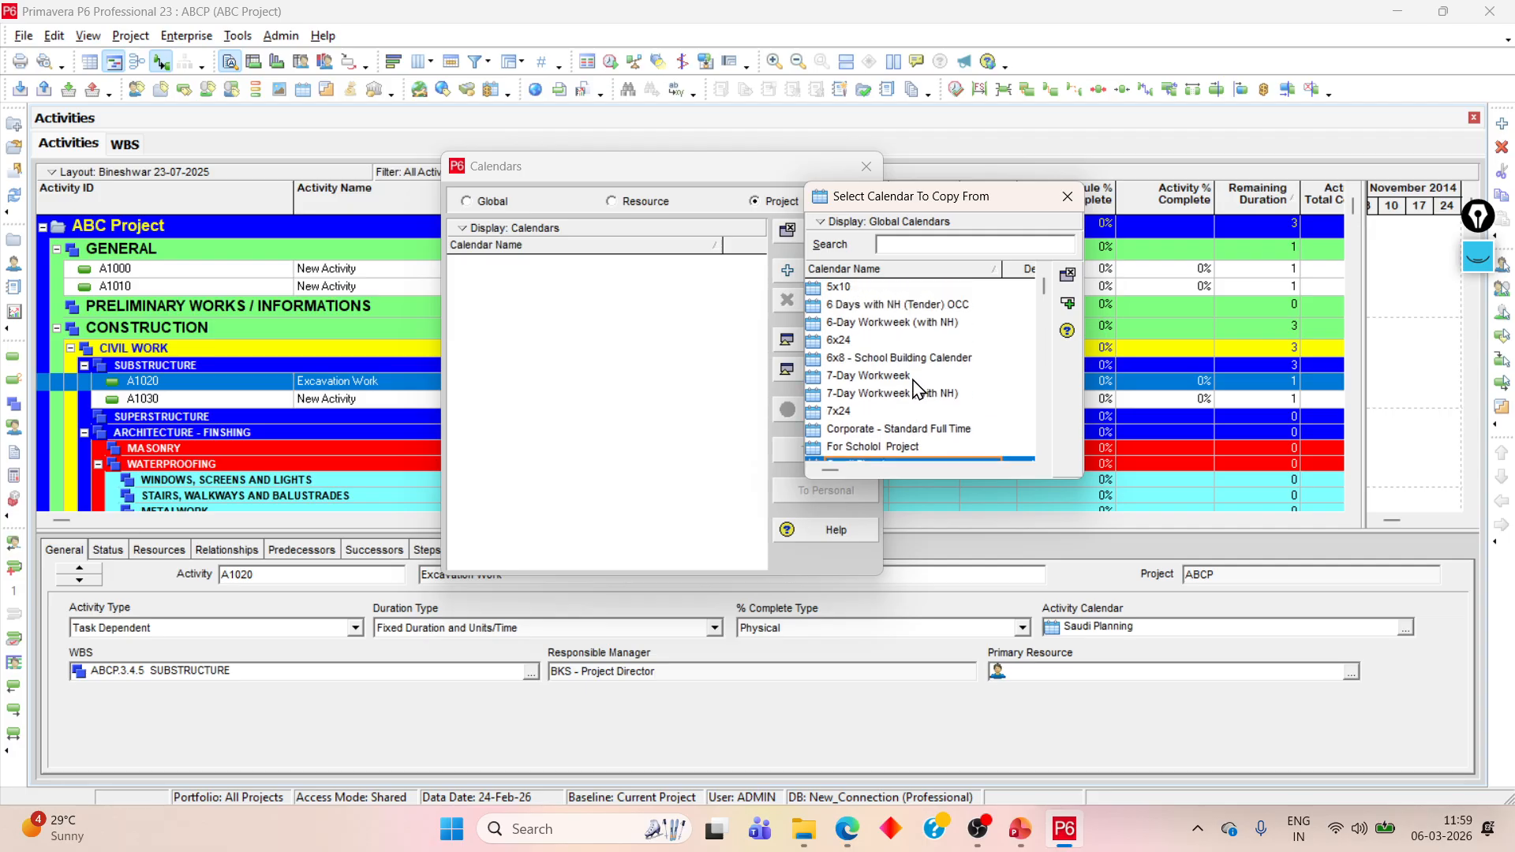
click(884, 287)
click(1067, 304)
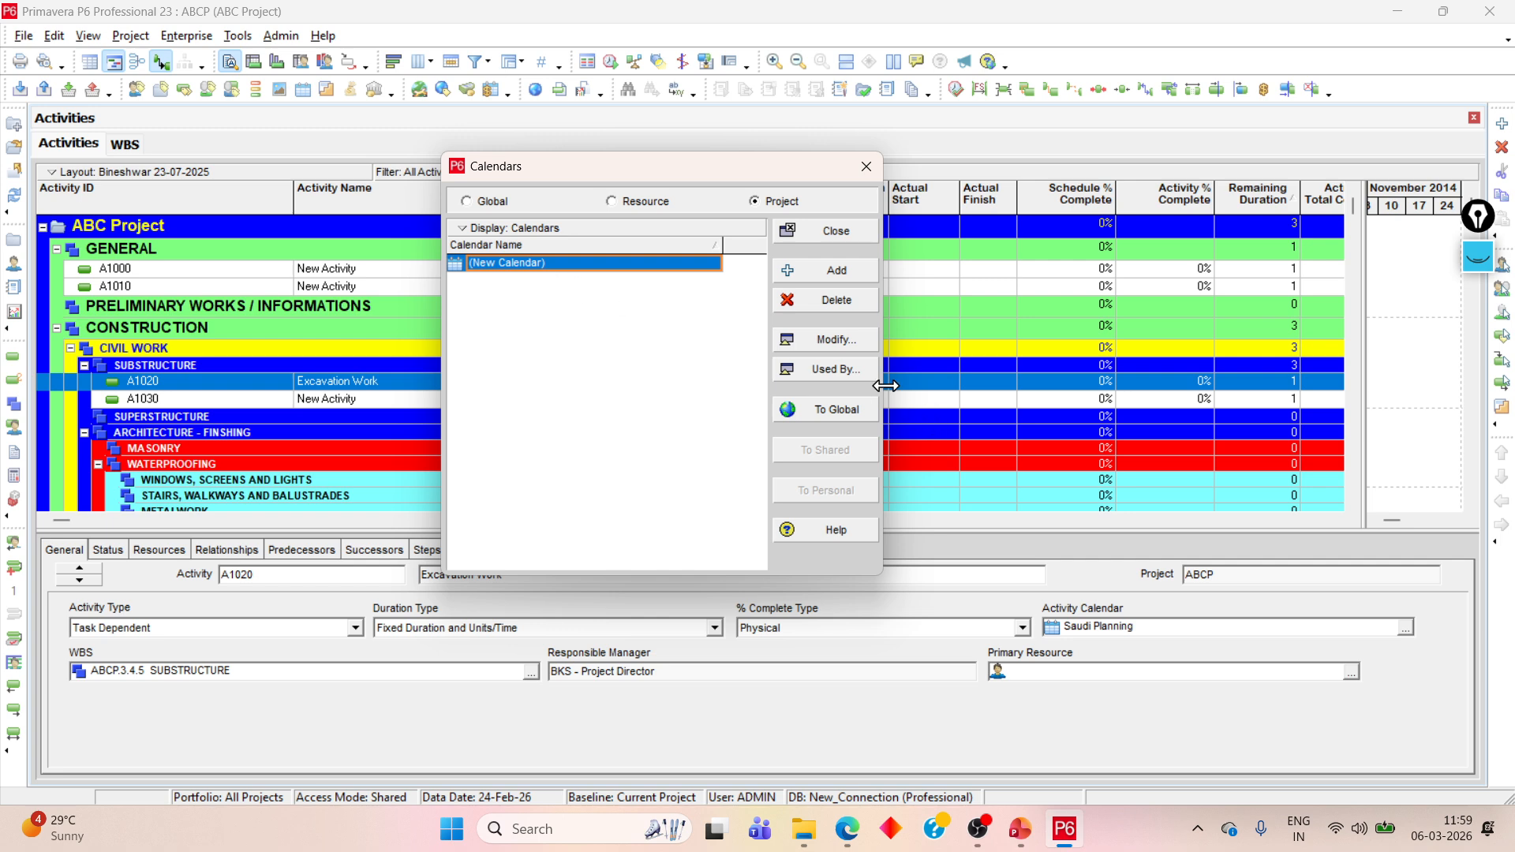
Step: Name the new project calendar ABC Project
click(584, 263)
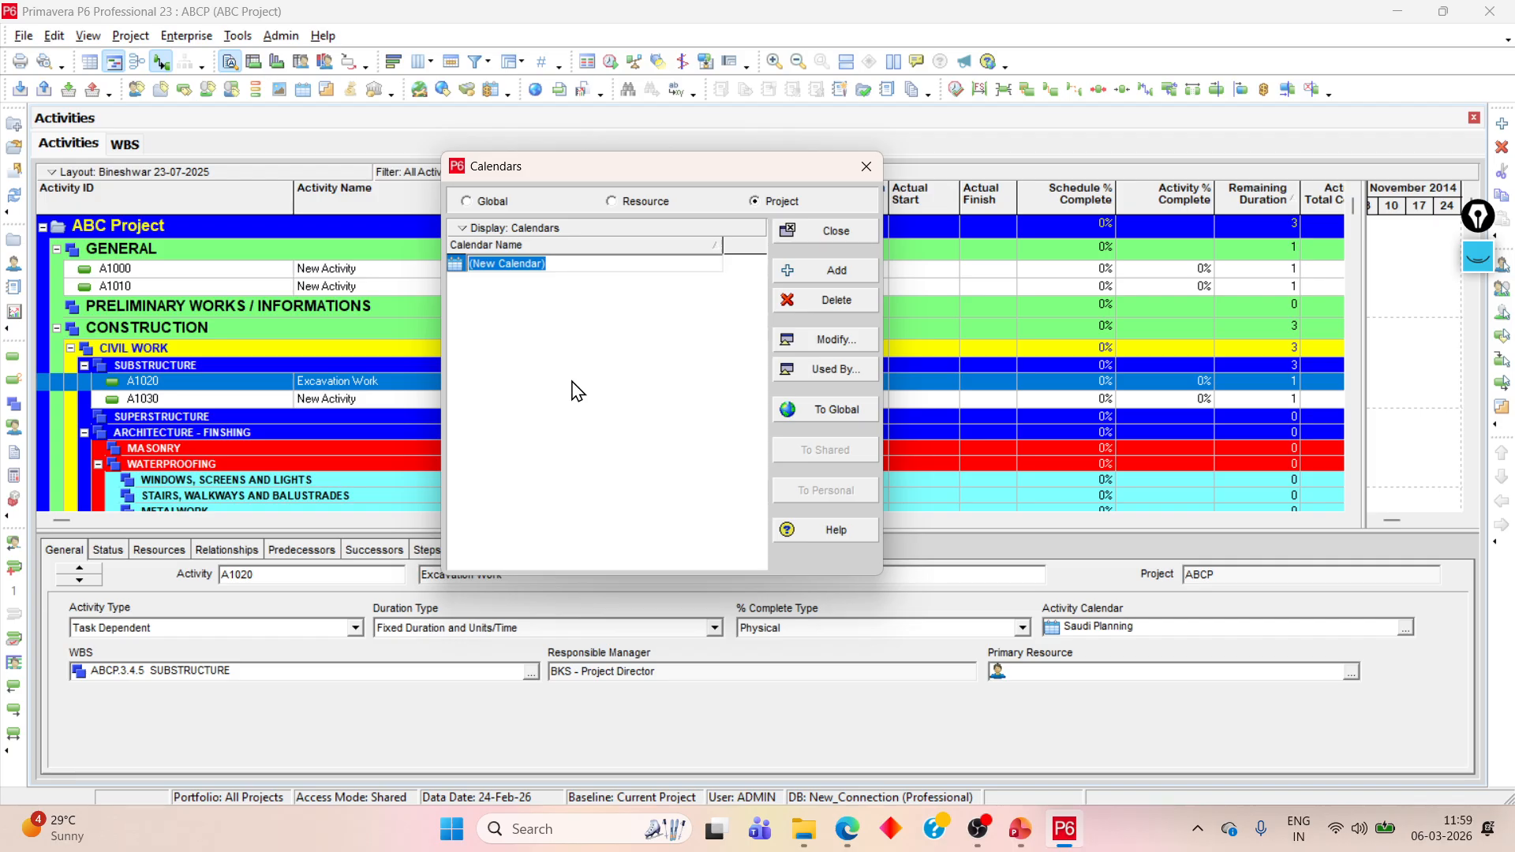
text(ABS)
text( Project)
key(Return)
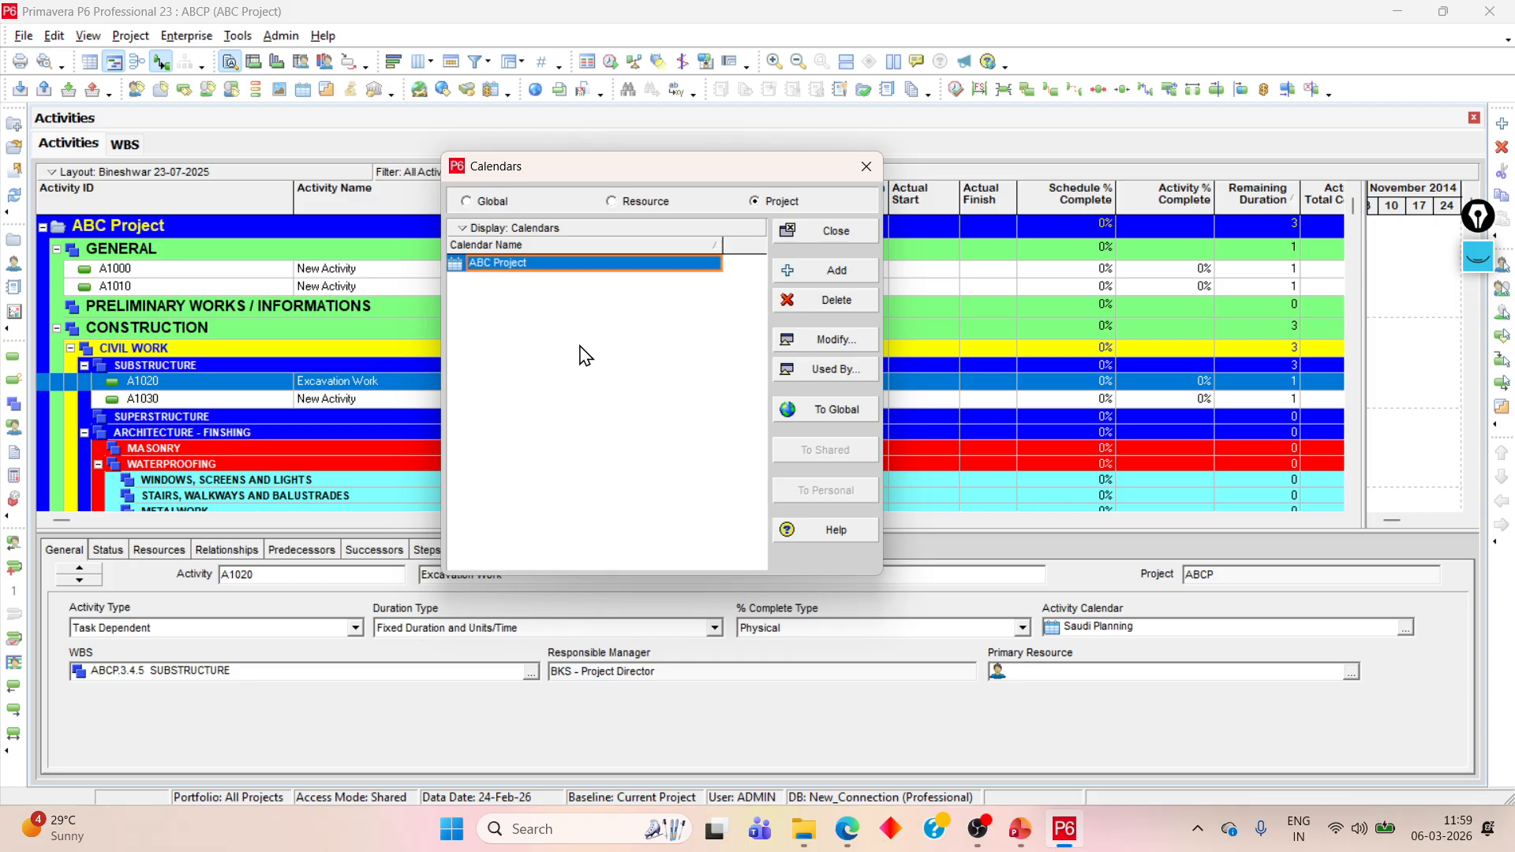
Step: Open the ABC Project calendar for modification and set all Sundays in March 2026 to 8 work hours per day
click(837, 340)
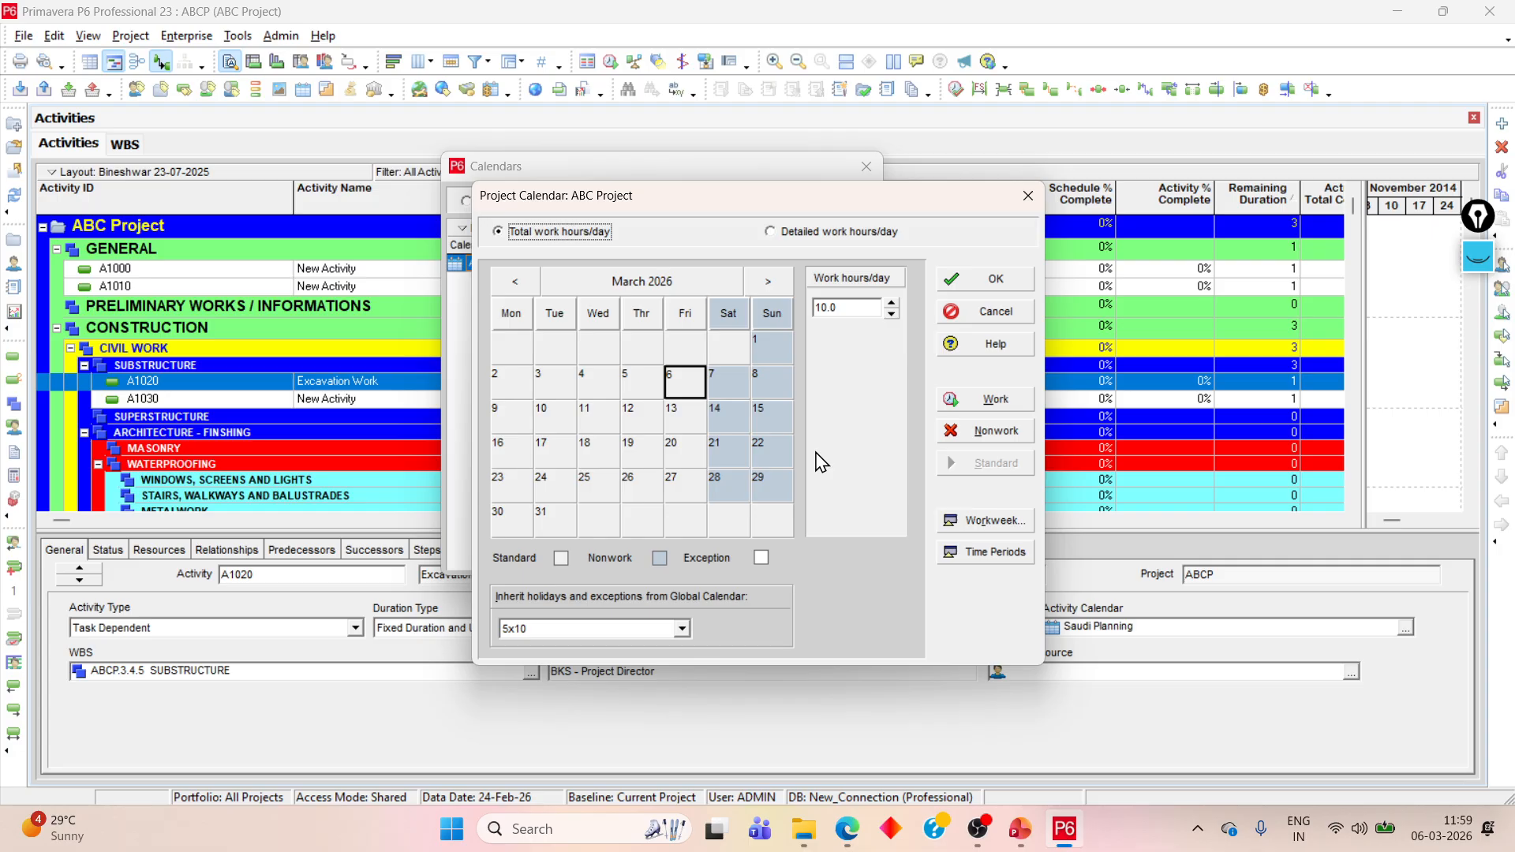
click(859, 308)
click(780, 316)
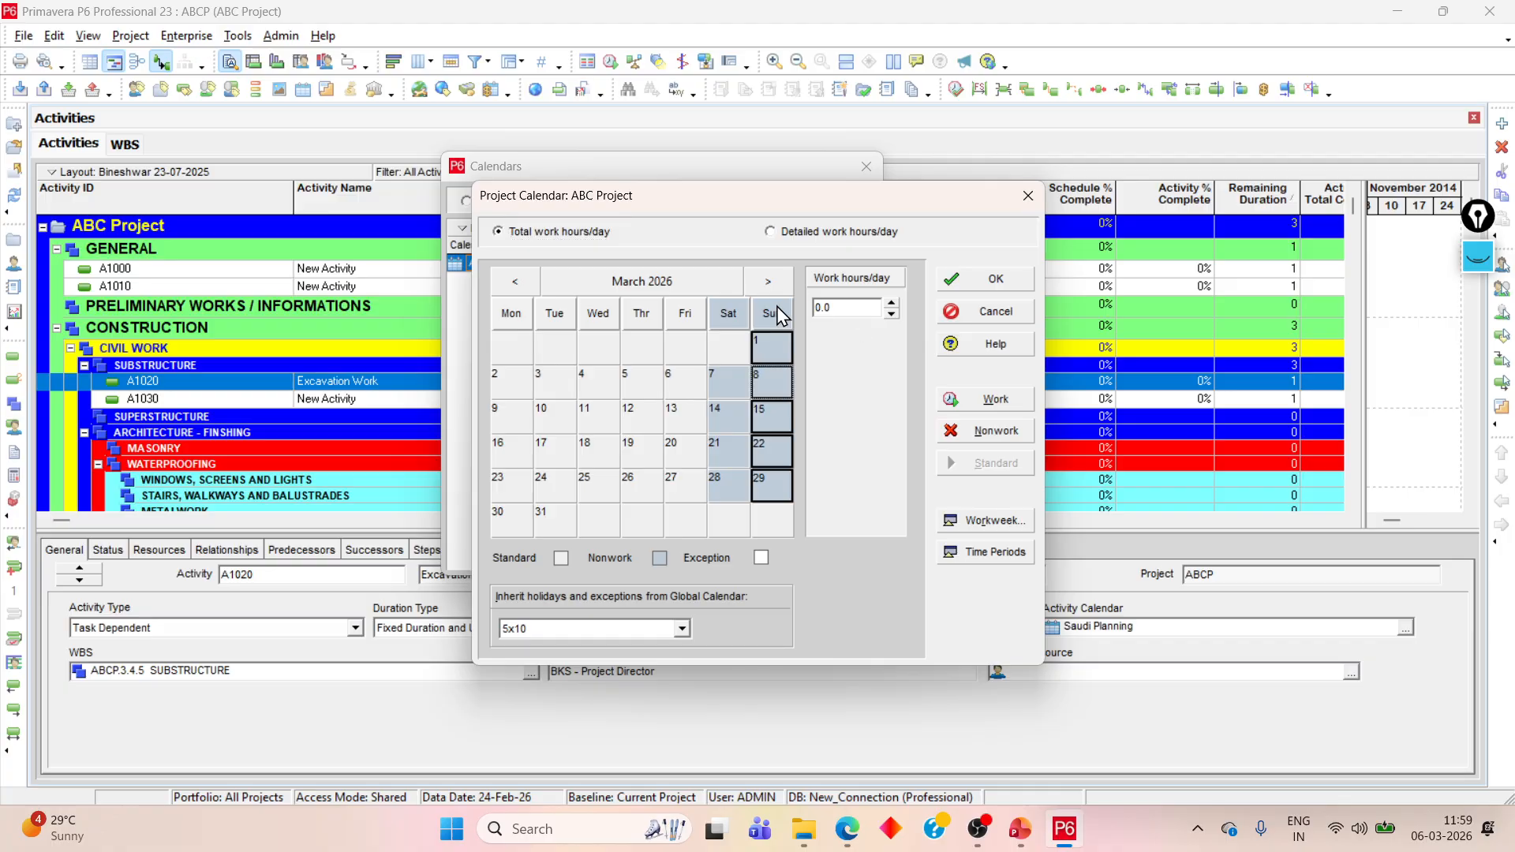
click(848, 307)
text(8)
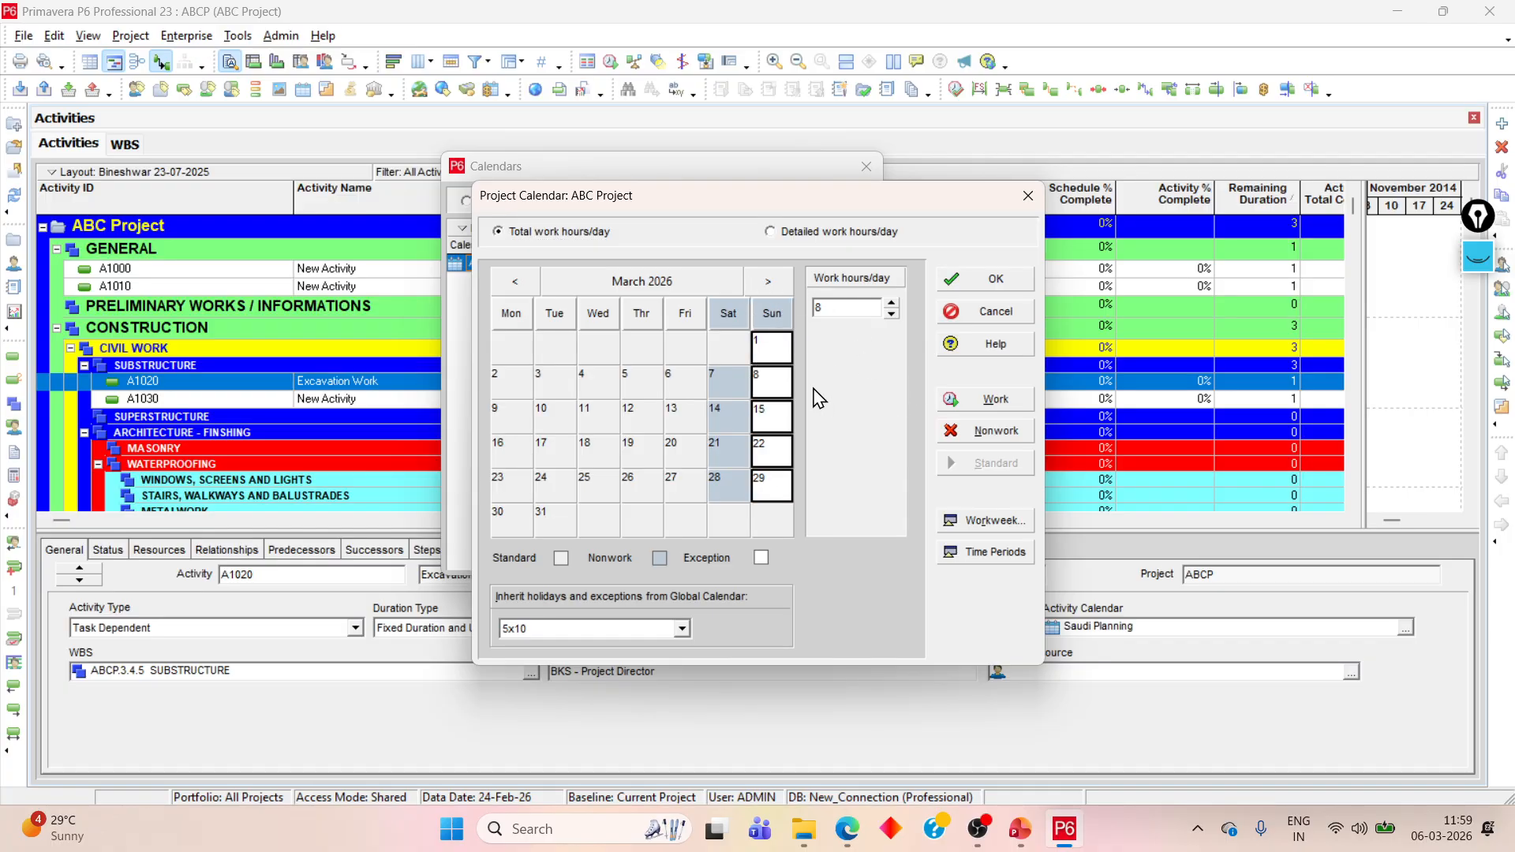
Step: Mark the Sundays March 1, 8, 15, 22 and 29, 2026 as nonwork days in the ABC Project calendar
click(772, 348)
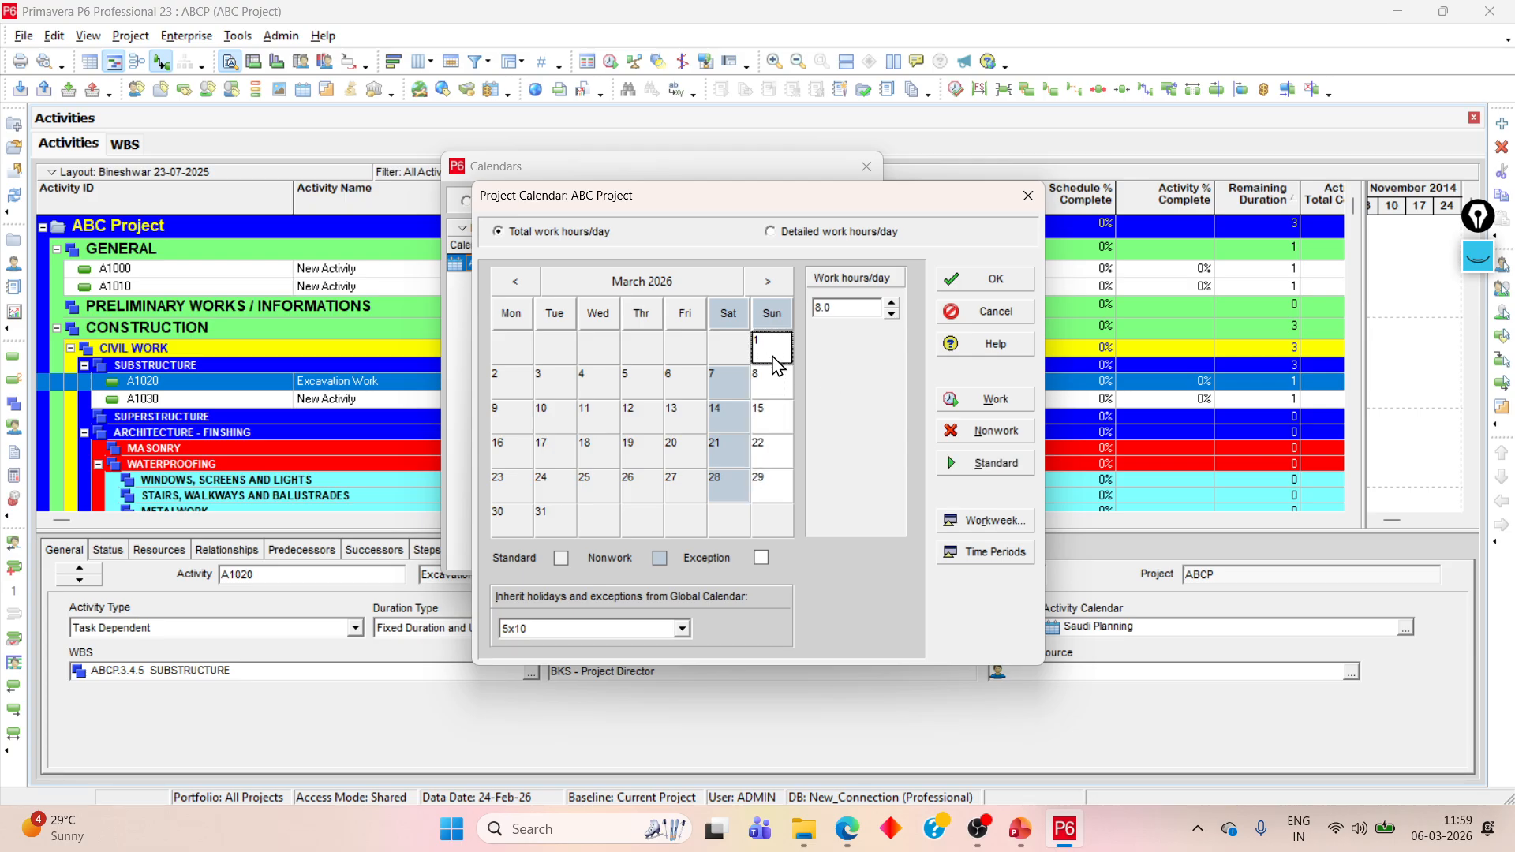
click(979, 430)
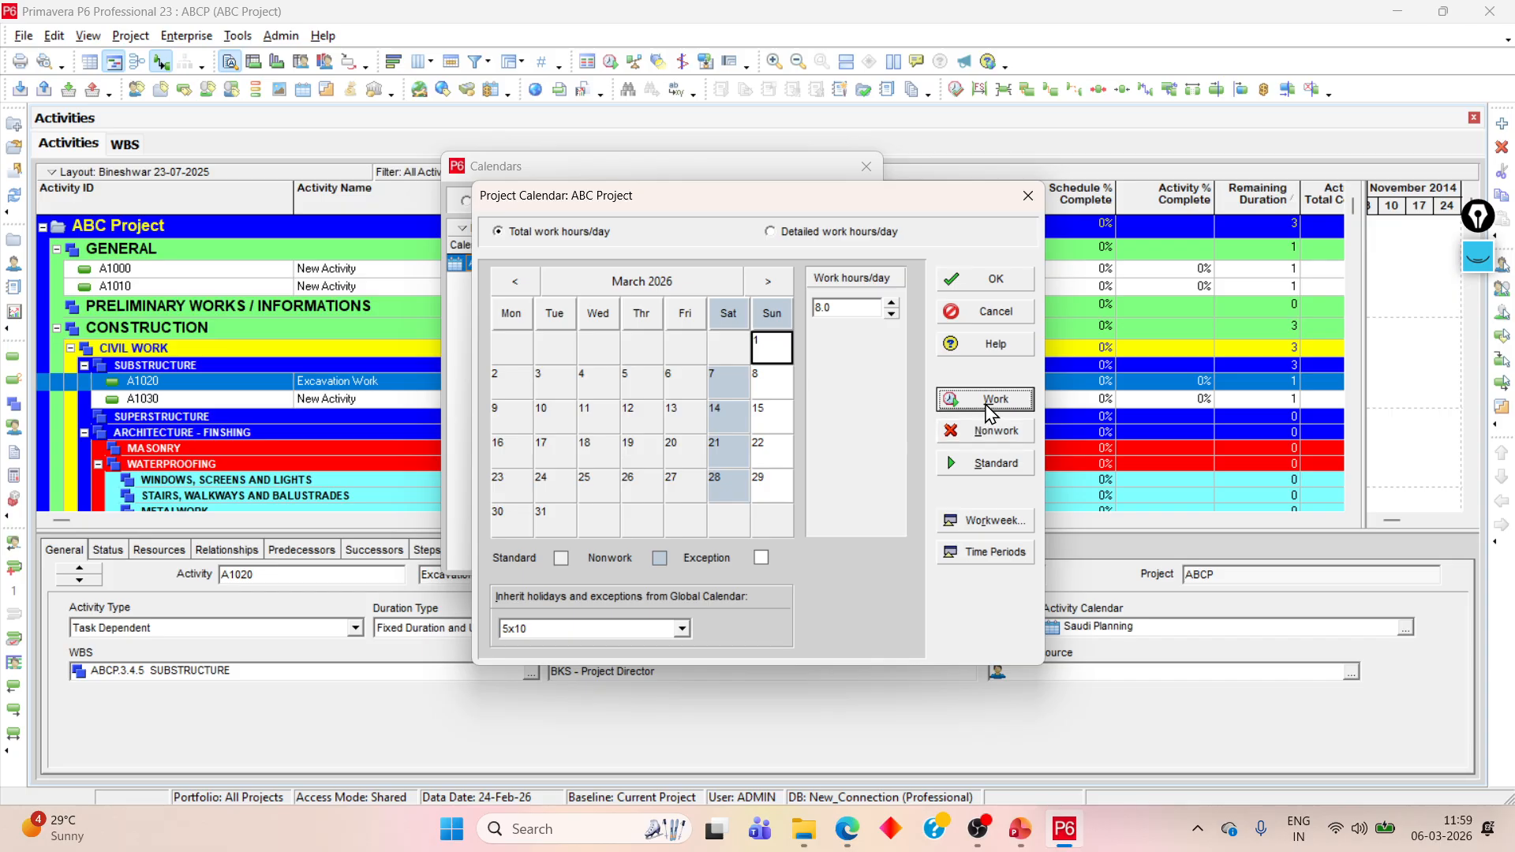
click(777, 388)
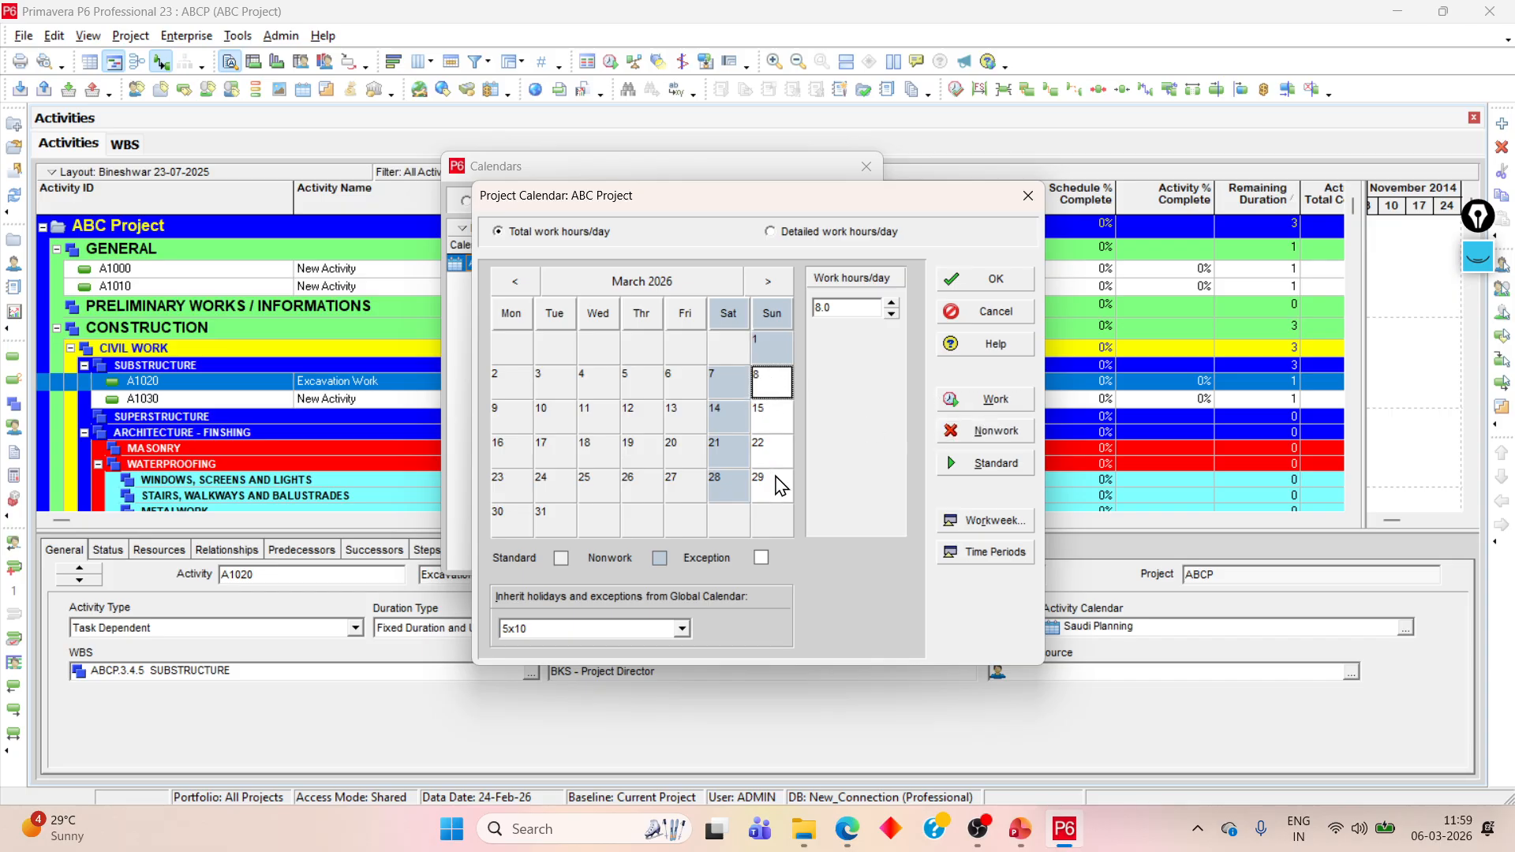
key(Down)
key(Down)
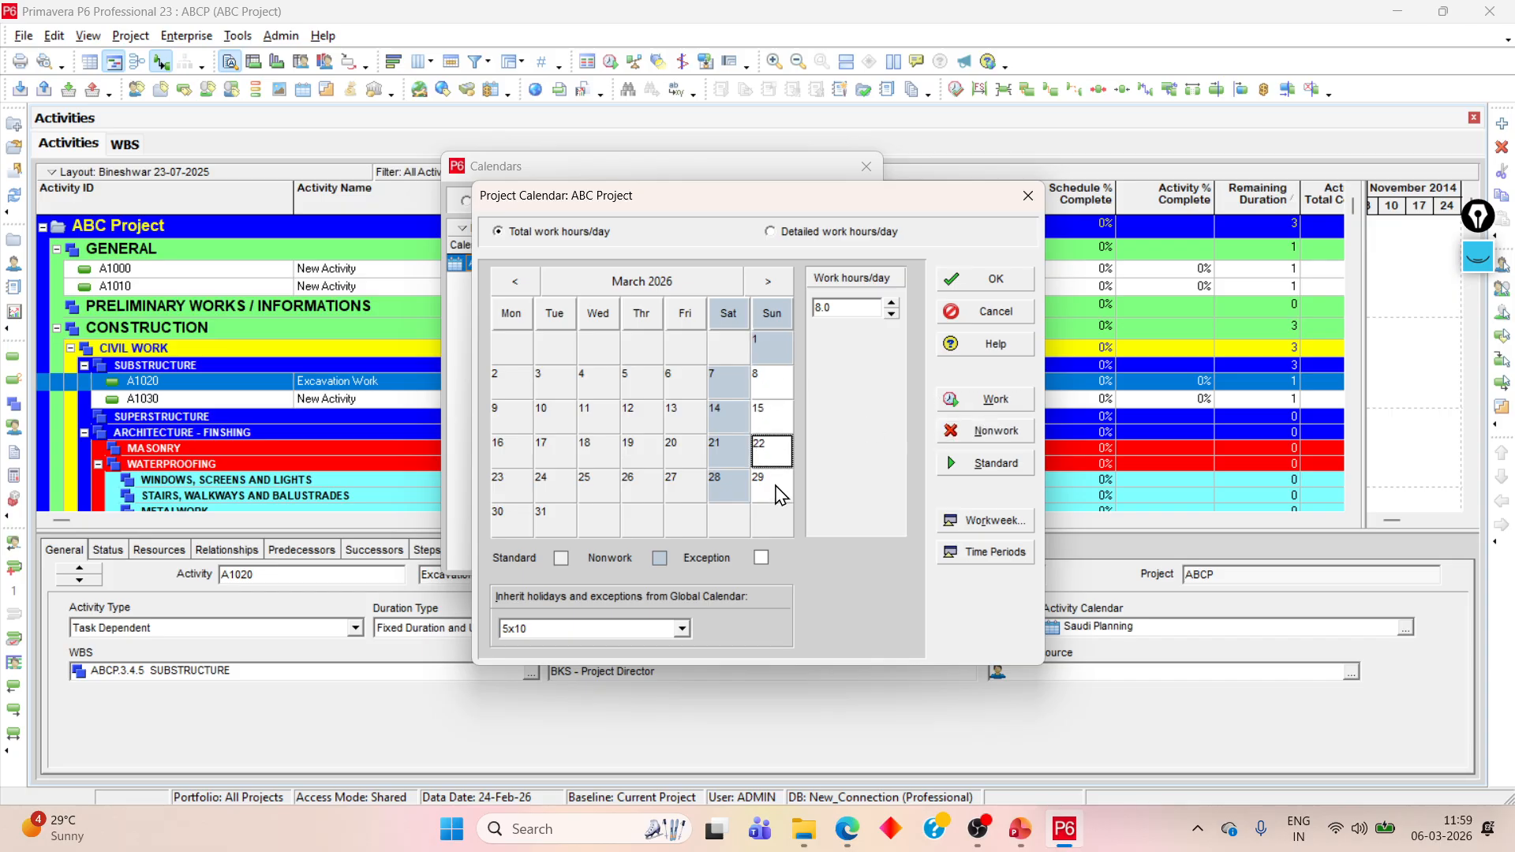
click(759, 386)
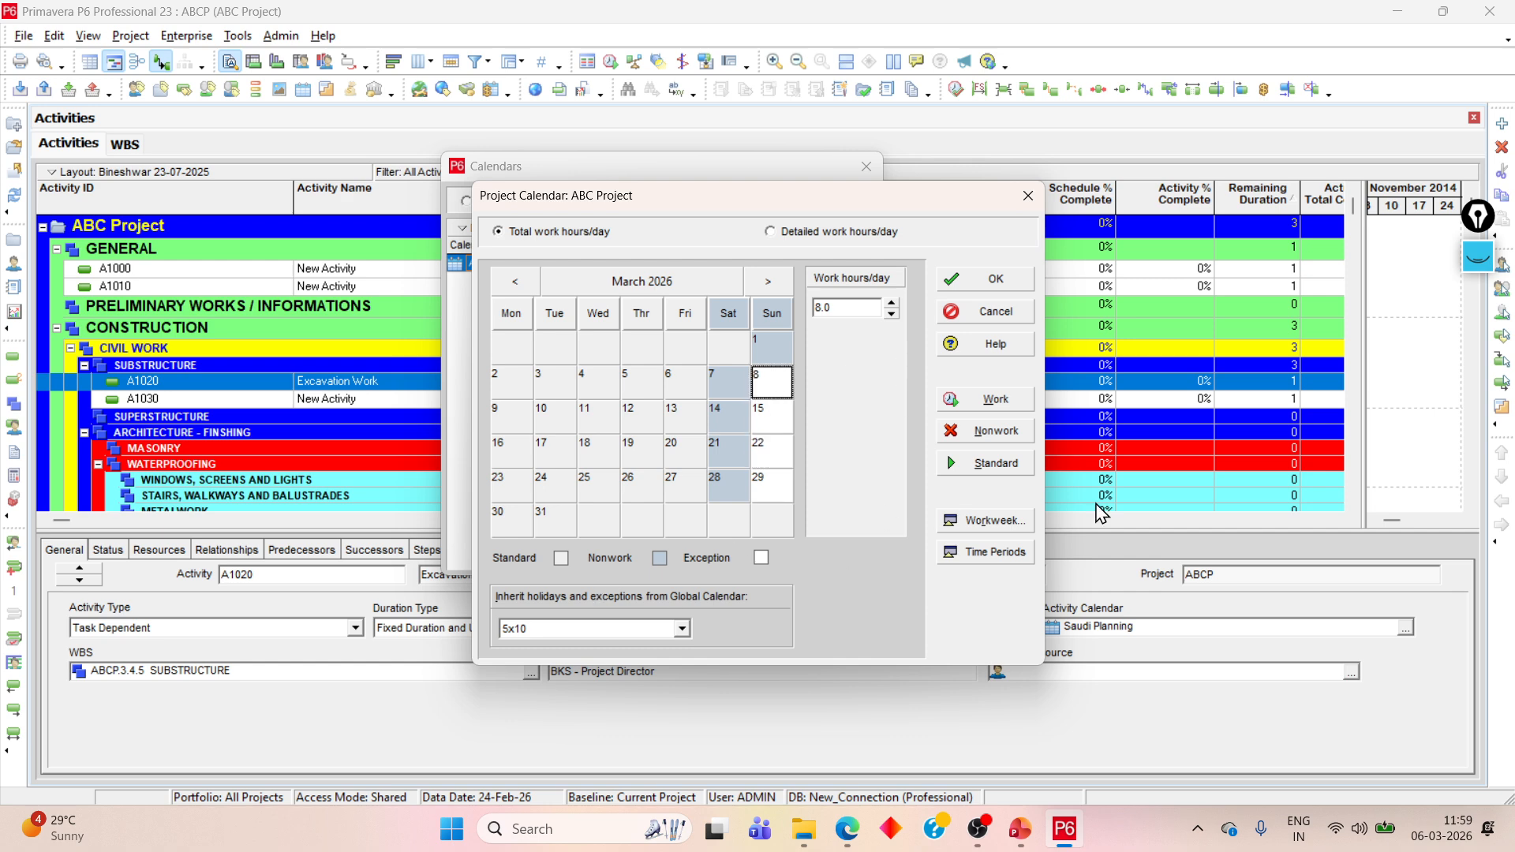
click(1000, 431)
click(771, 416)
click(990, 430)
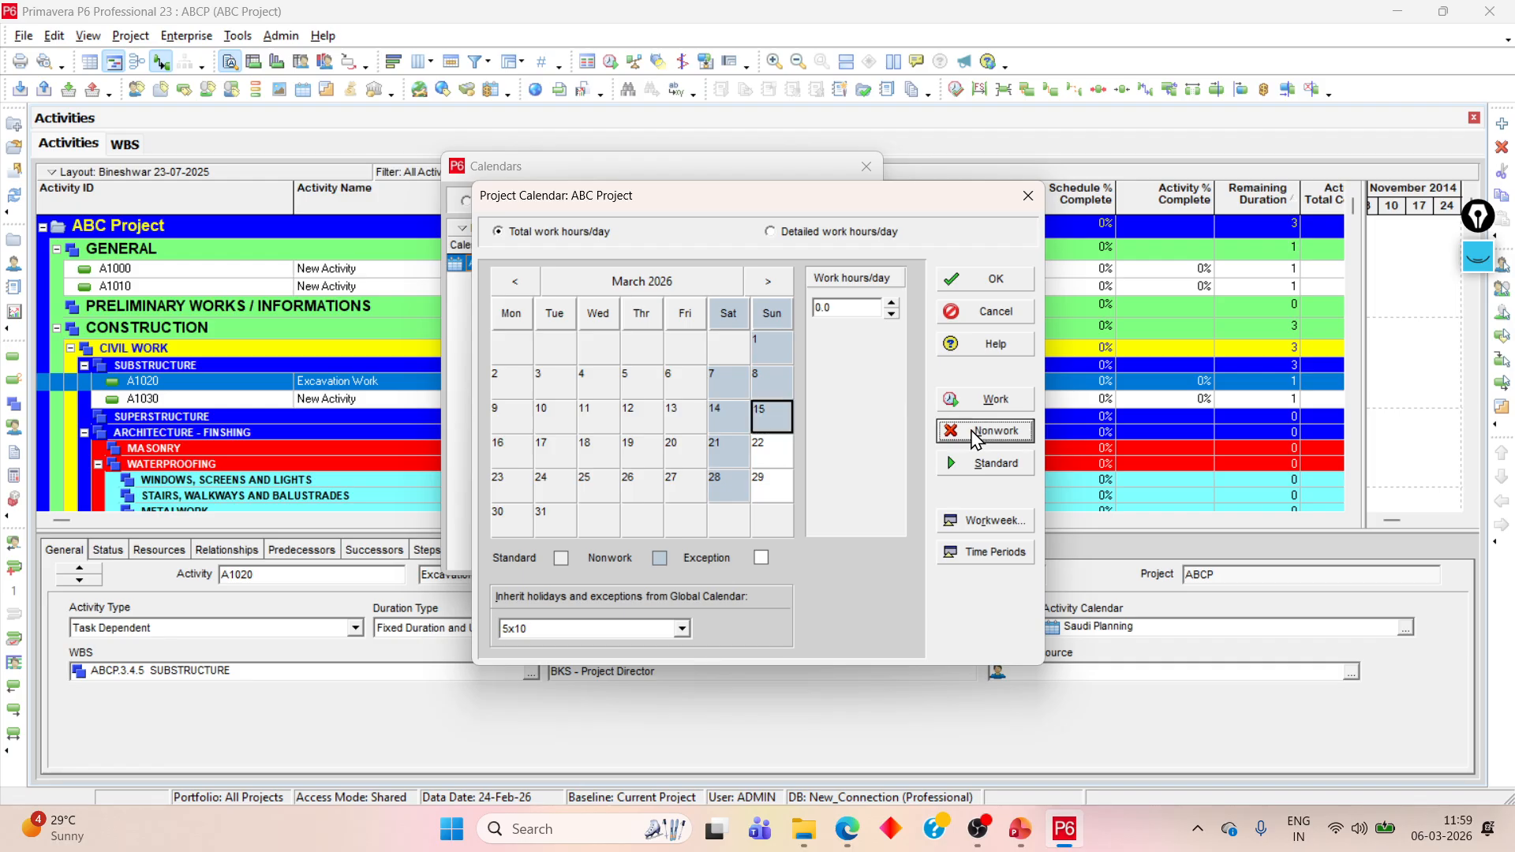
click(752, 458)
click(998, 432)
click(778, 493)
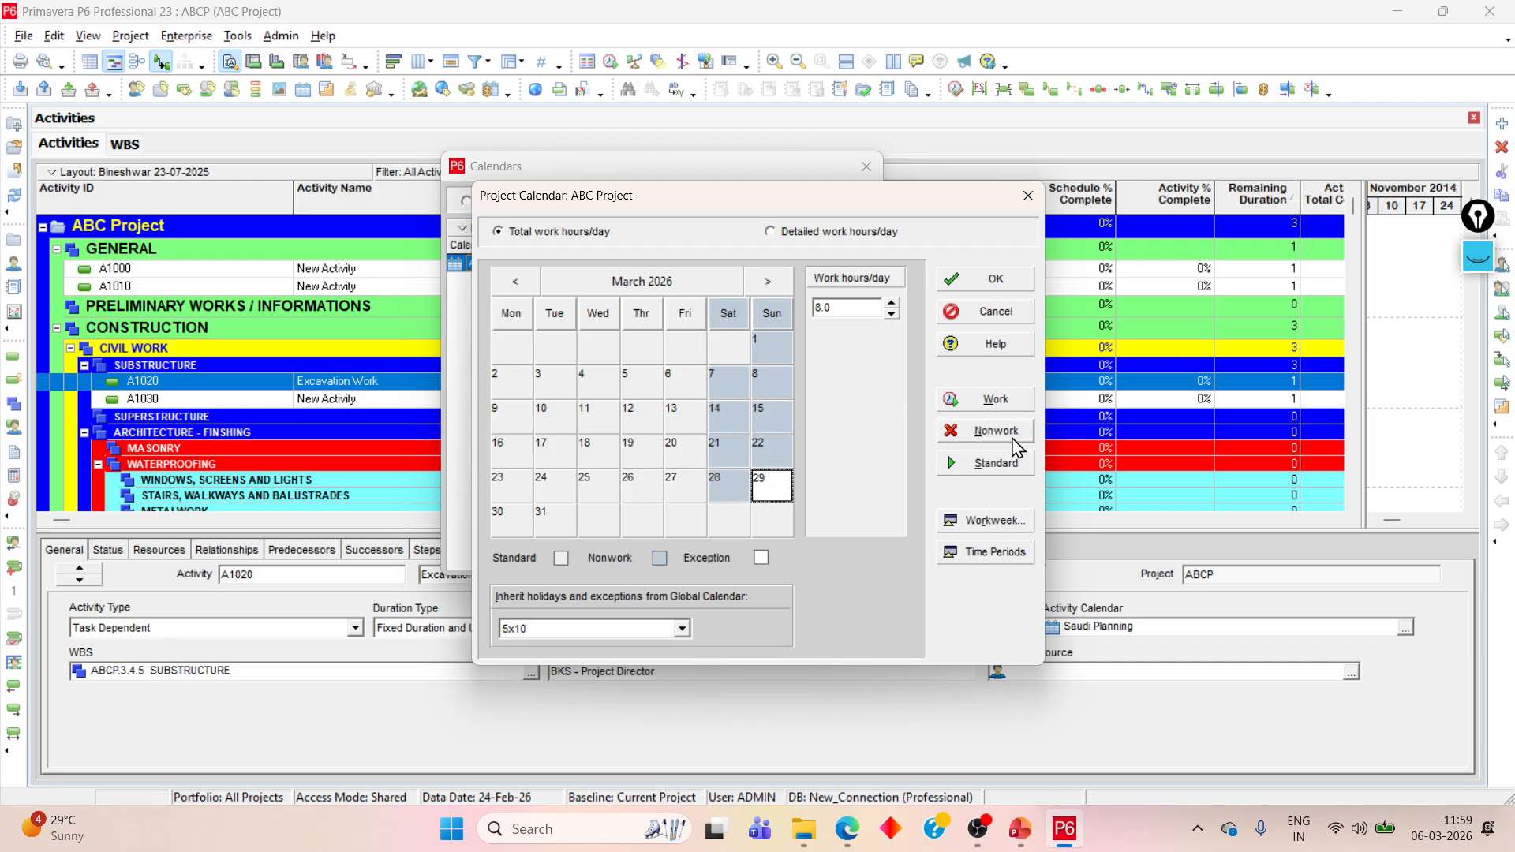
click(998, 432)
Step: Set March 29 to 8 work hours per day and check the global calendar for inherited holidays and exceptions, keeping 5x10
click(736, 349)
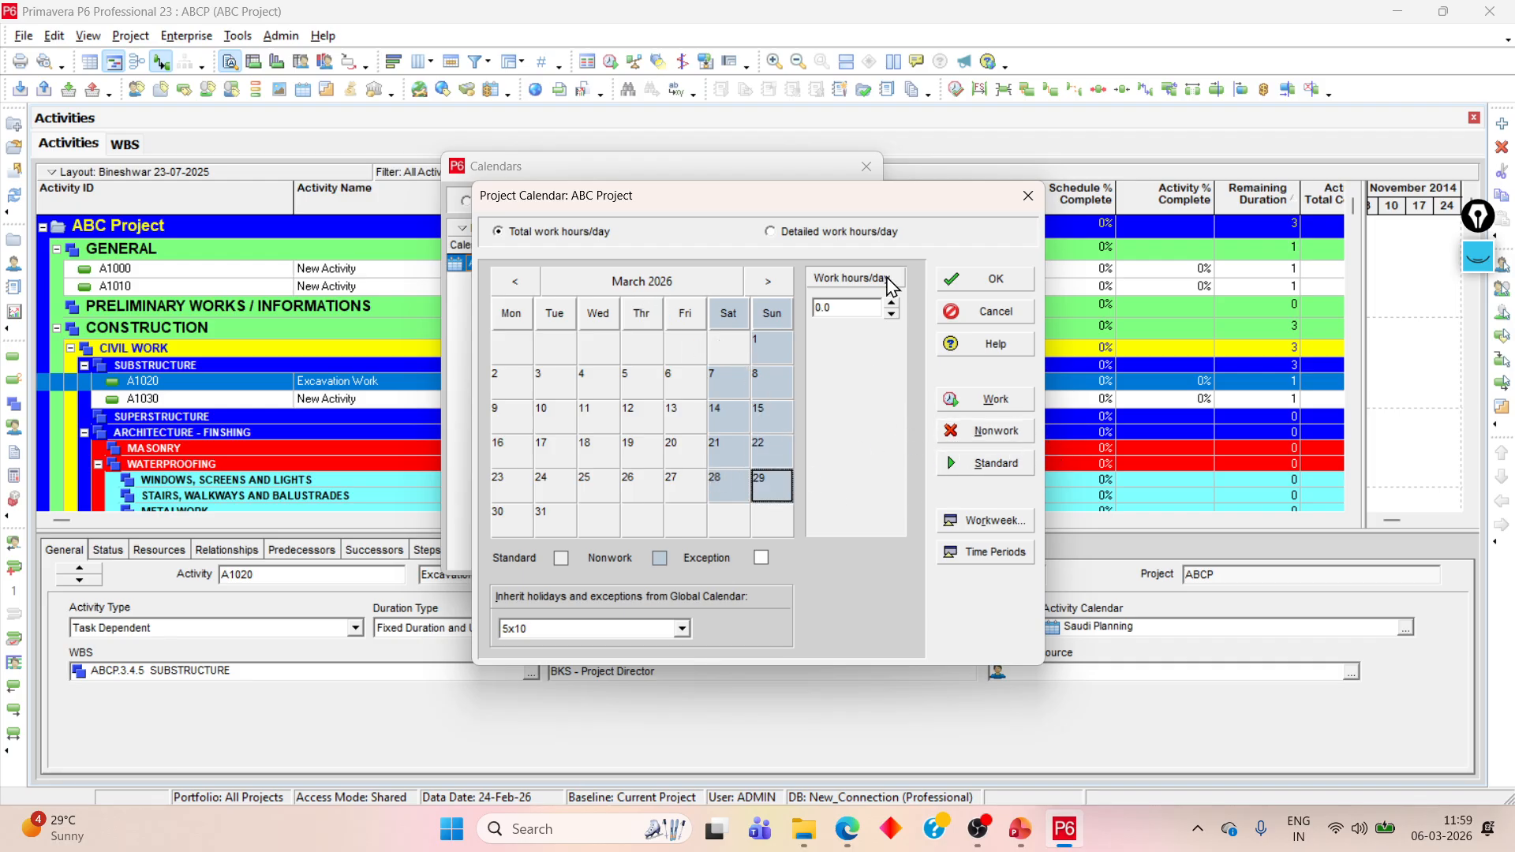
drag(865, 308, 762, 300)
text(8)
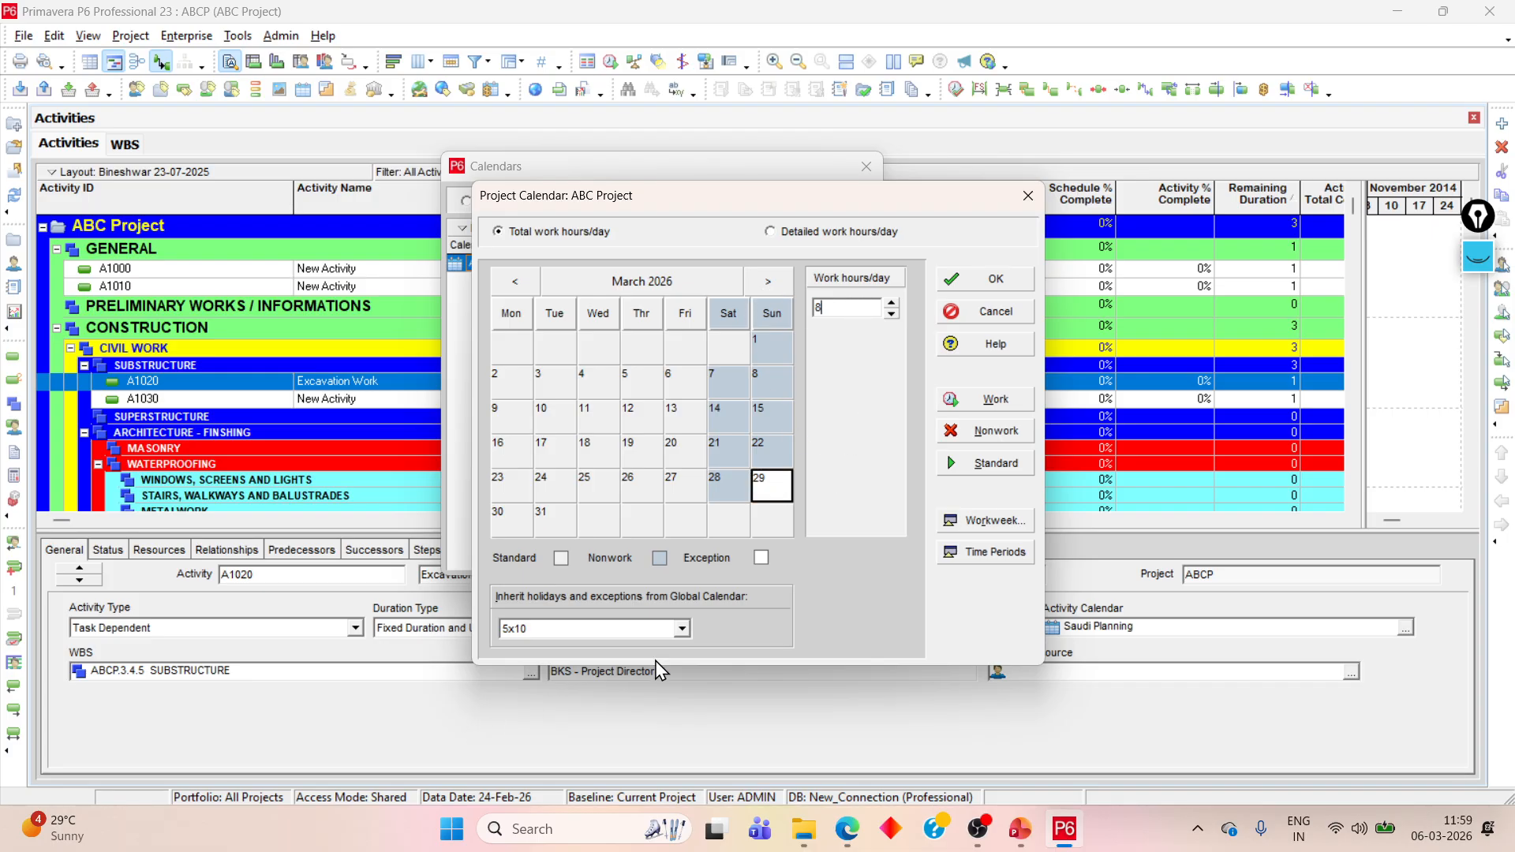
click(682, 630)
click(682, 631)
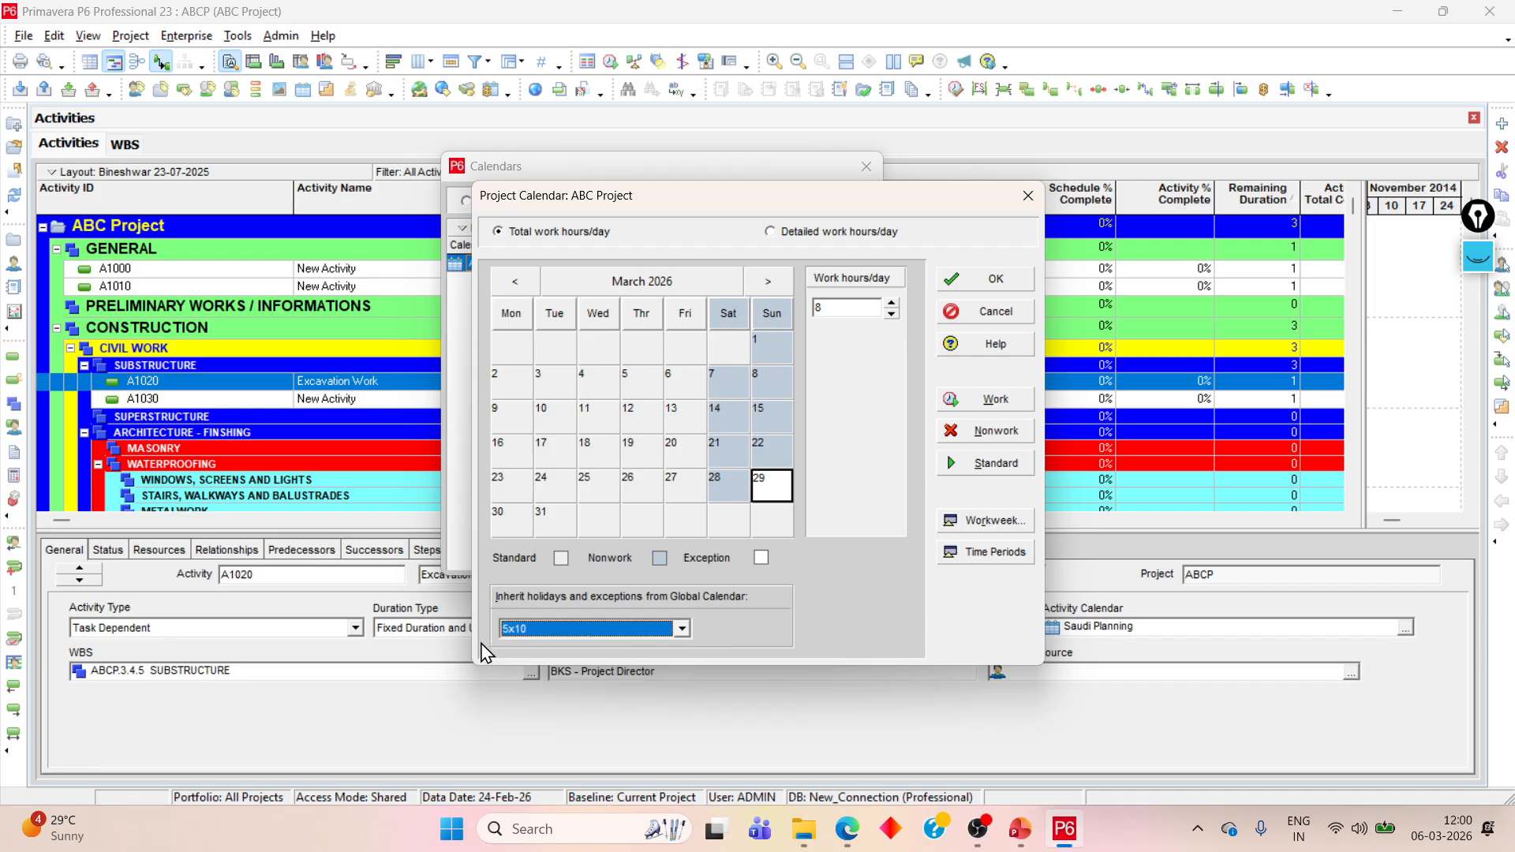
click(519, 631)
click(509, 633)
Step: Set the calendar's standard weekly work hours to 8 for each day from Monday to Saturday
click(1000, 522)
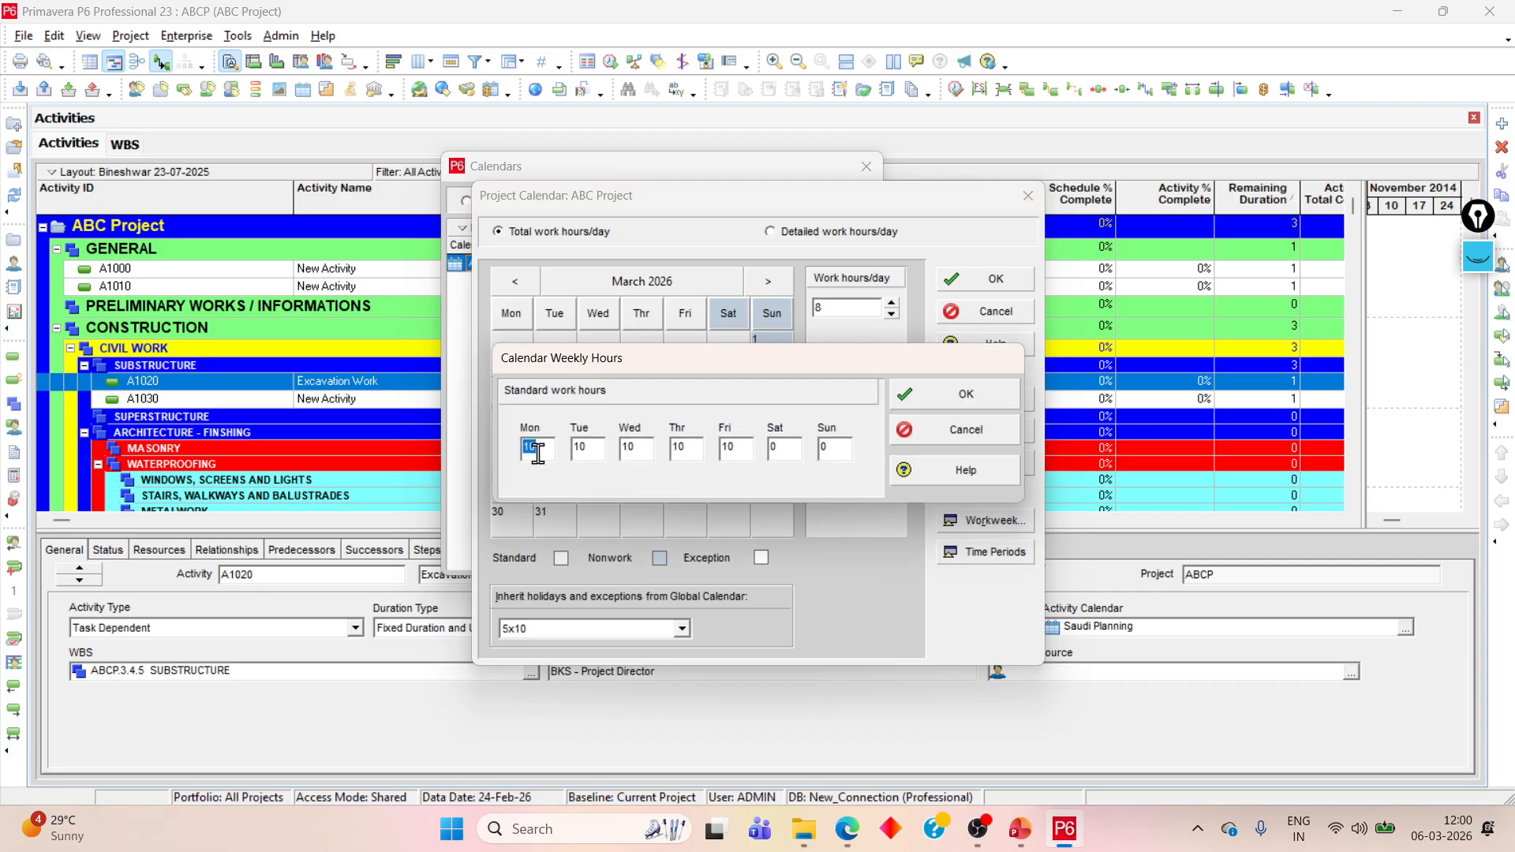
text(8)
double_click(600, 447)
text(8)
double_click(643, 447)
text(8)
double_click(694, 448)
text(8)
double_click(736, 447)
text(8)
double_click(785, 447)
text(8)
click(962, 399)
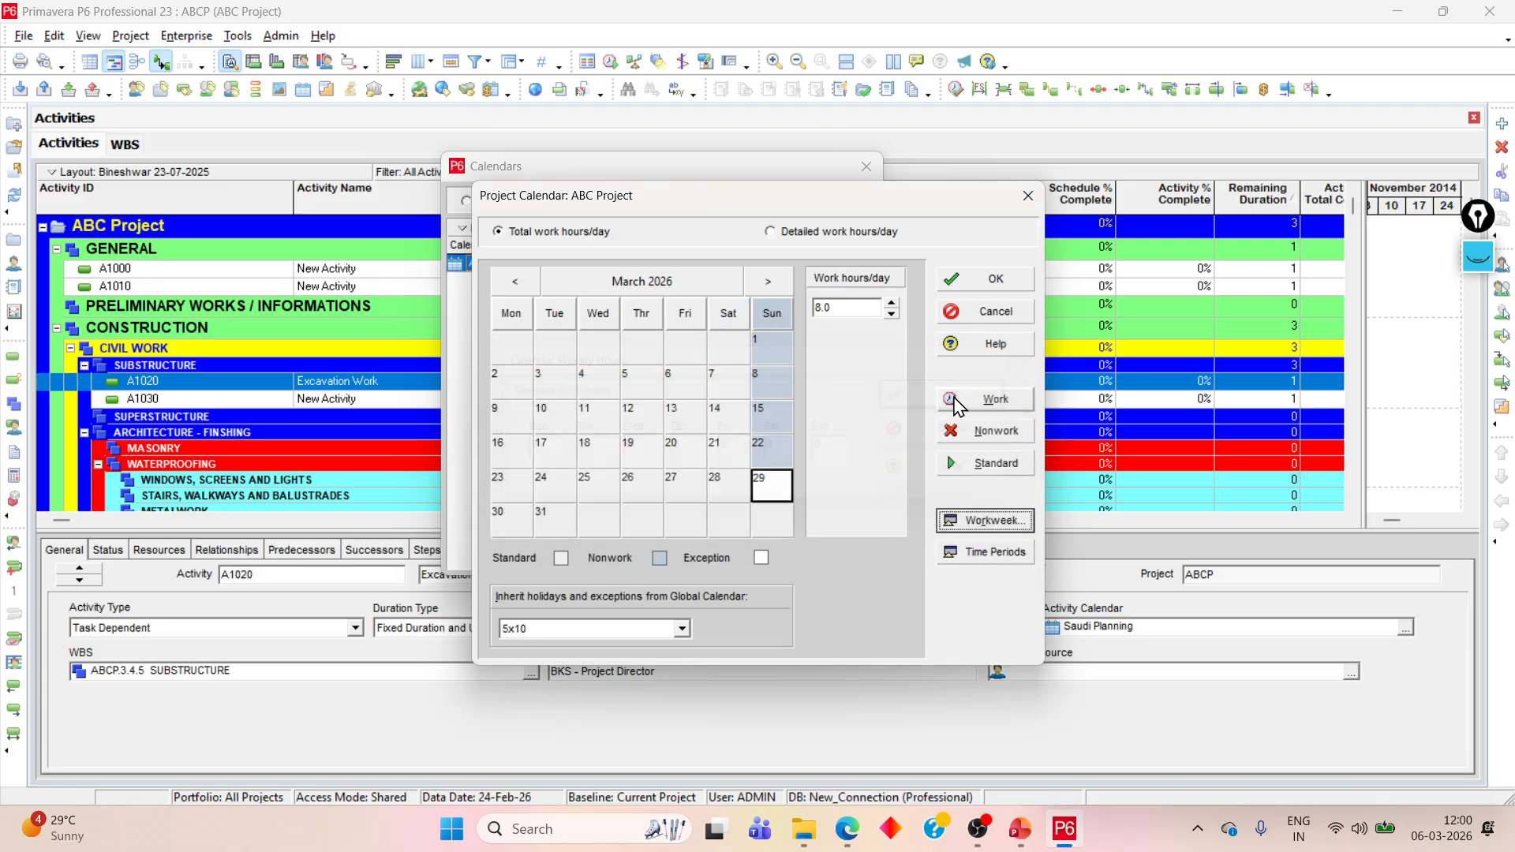
Step: Open the calendar's hours per time period and set 8 hours per day and 48 hours per week
click(1014, 552)
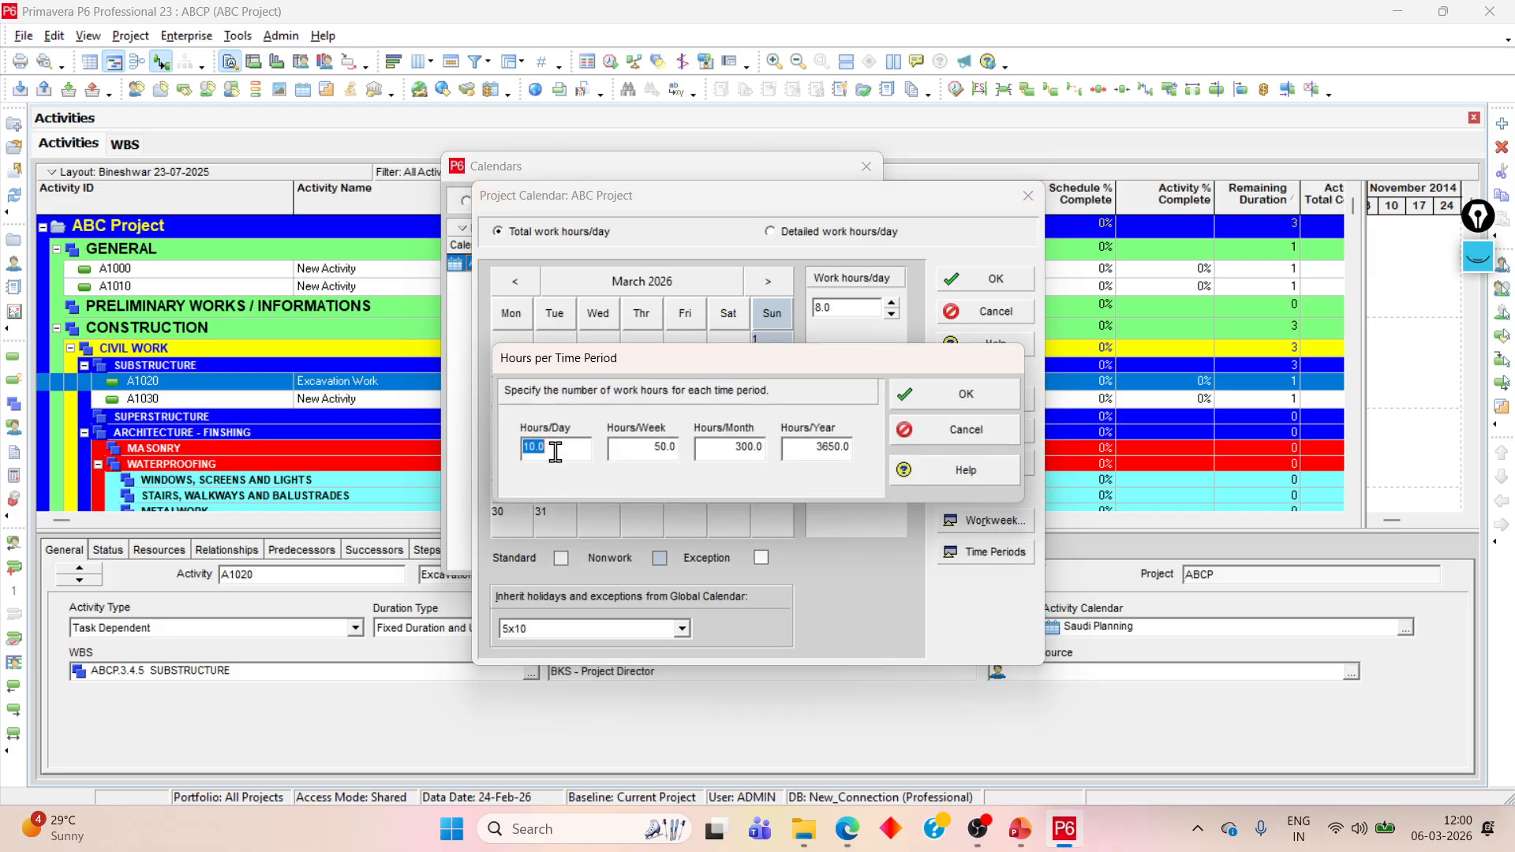
text(8)
click(637, 447)
click(557, 448)
click(636, 448)
text(48)
Step: Calculate 45*4 in Calculator and set the calendar's hours per month to 180
click(729, 447)
click(536, 828)
text(calculator)
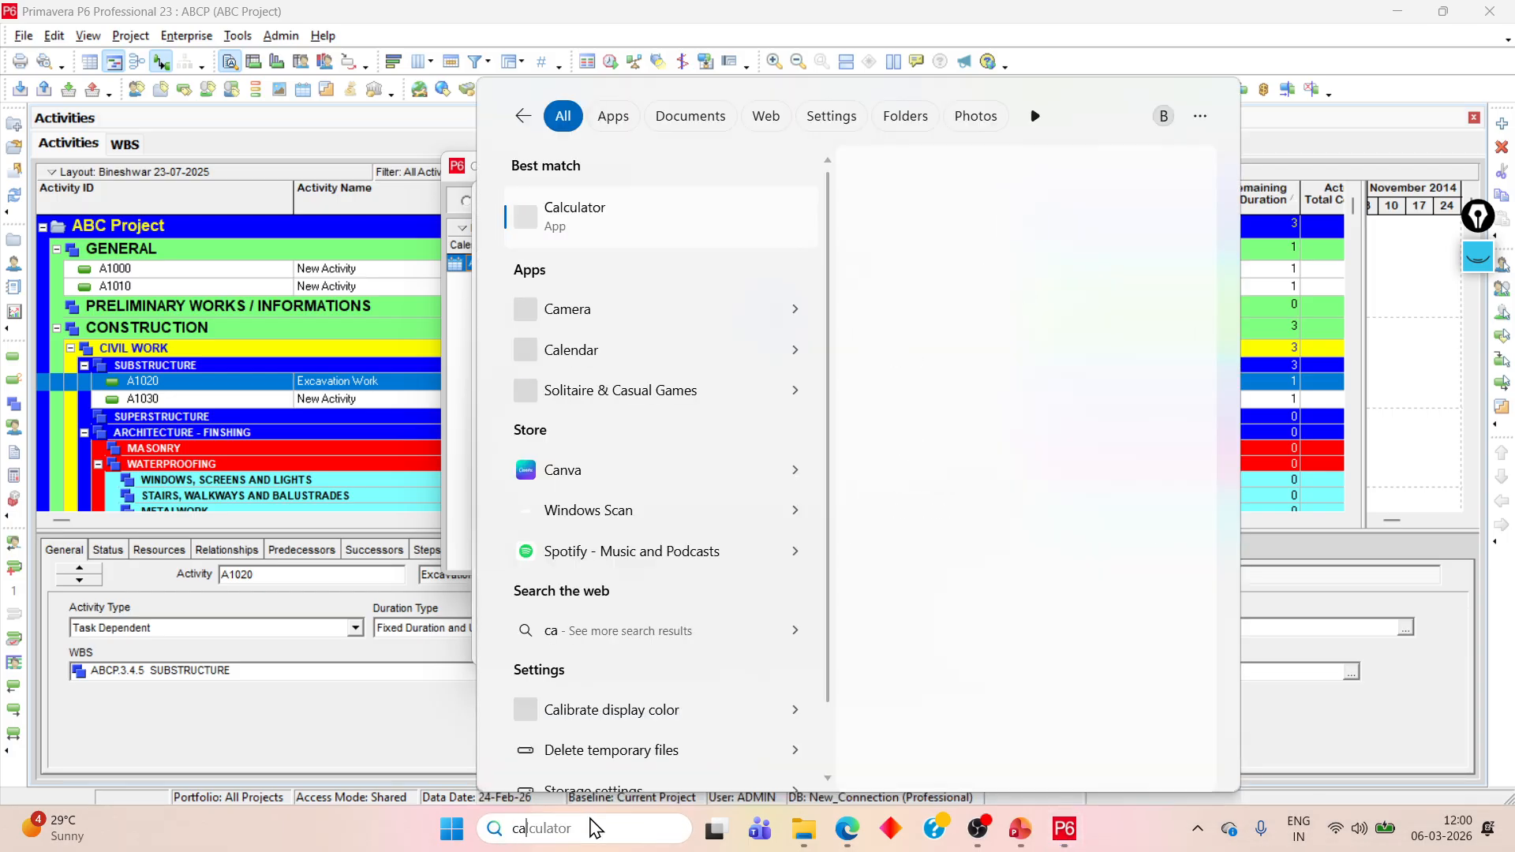
key(Return)
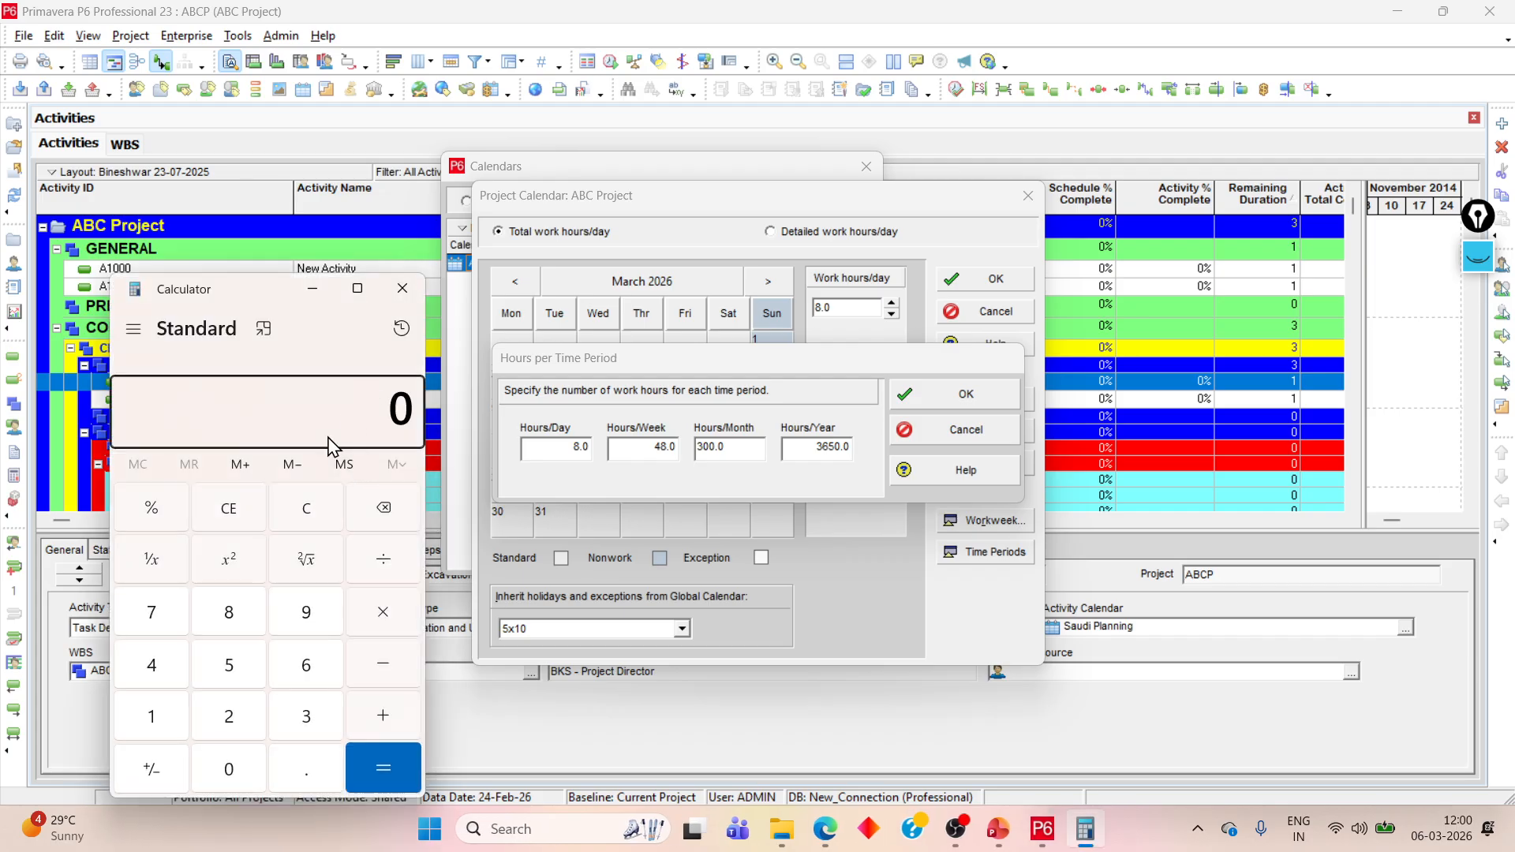
text(45*4)
key(Return)
click(738, 448)
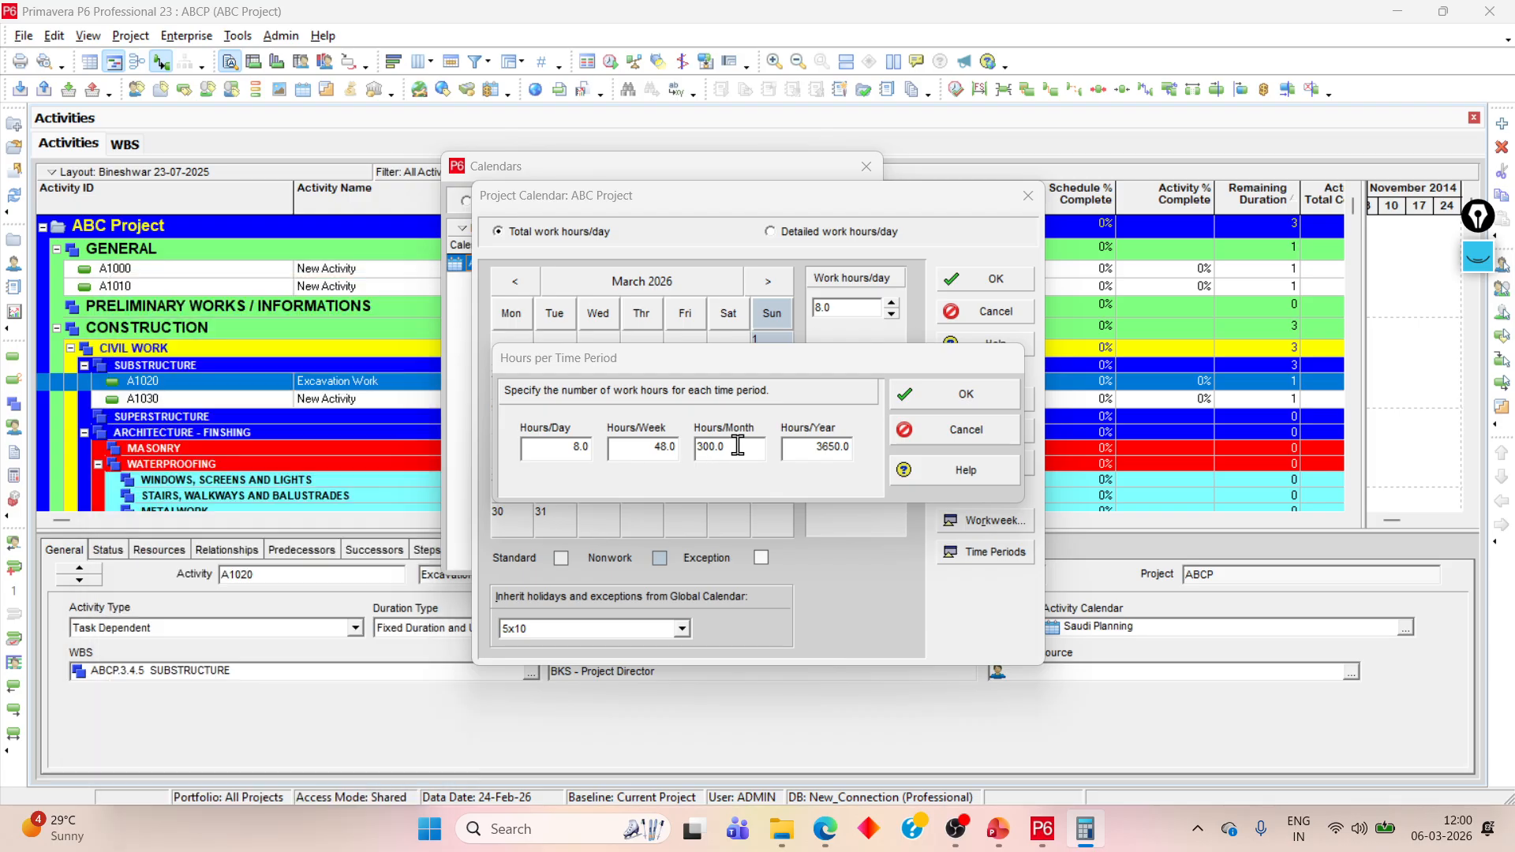
text(180)
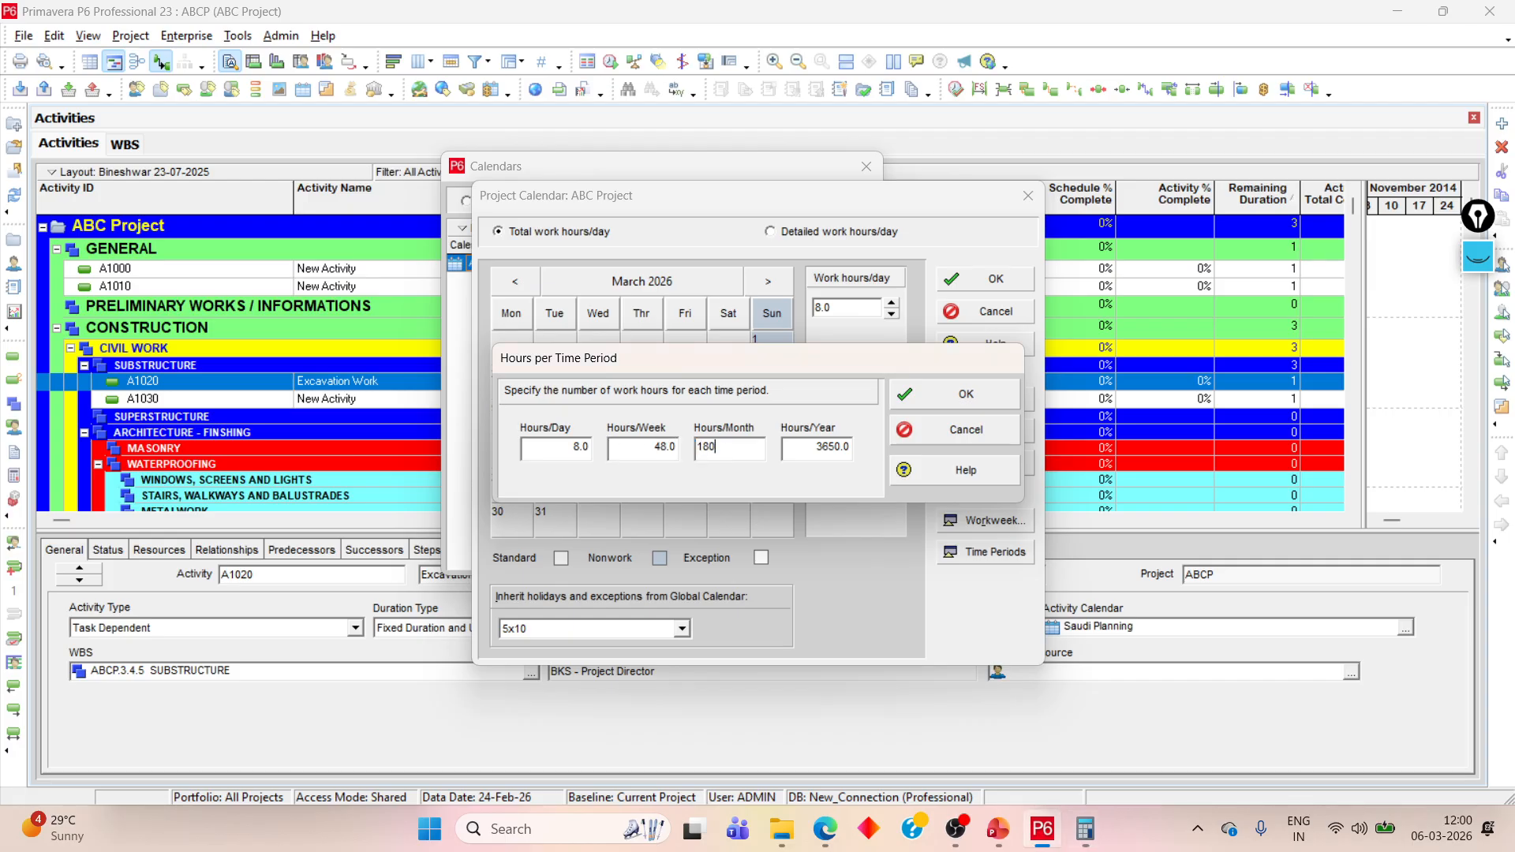
Step: Multiply the monthly hours by 12 in Calculator, set the hours per year to 2160 and accept the time periods
key(alt+Tab)
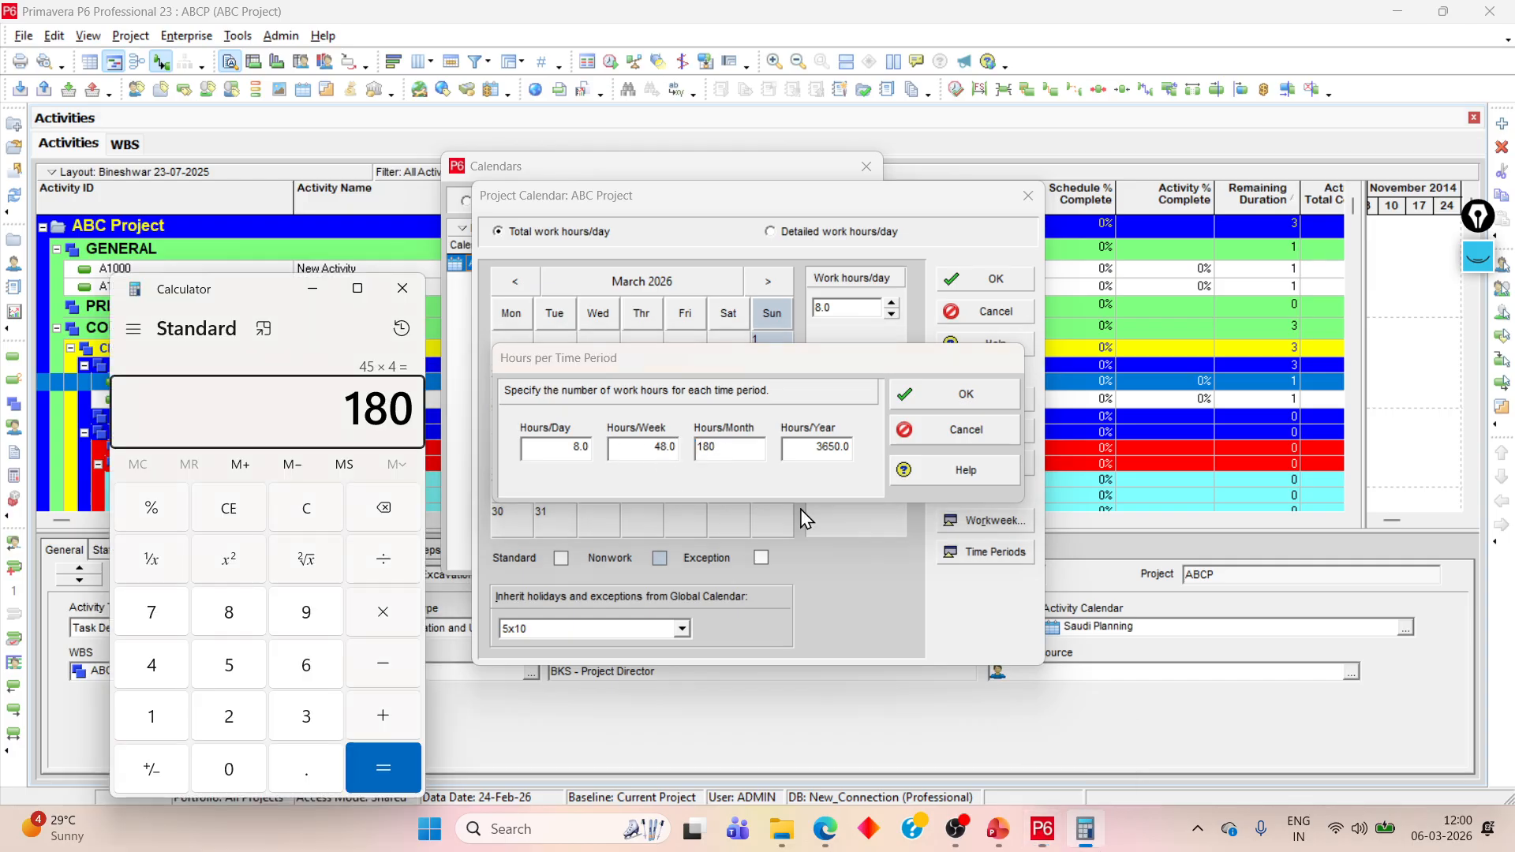
text(*12)
key(Return)
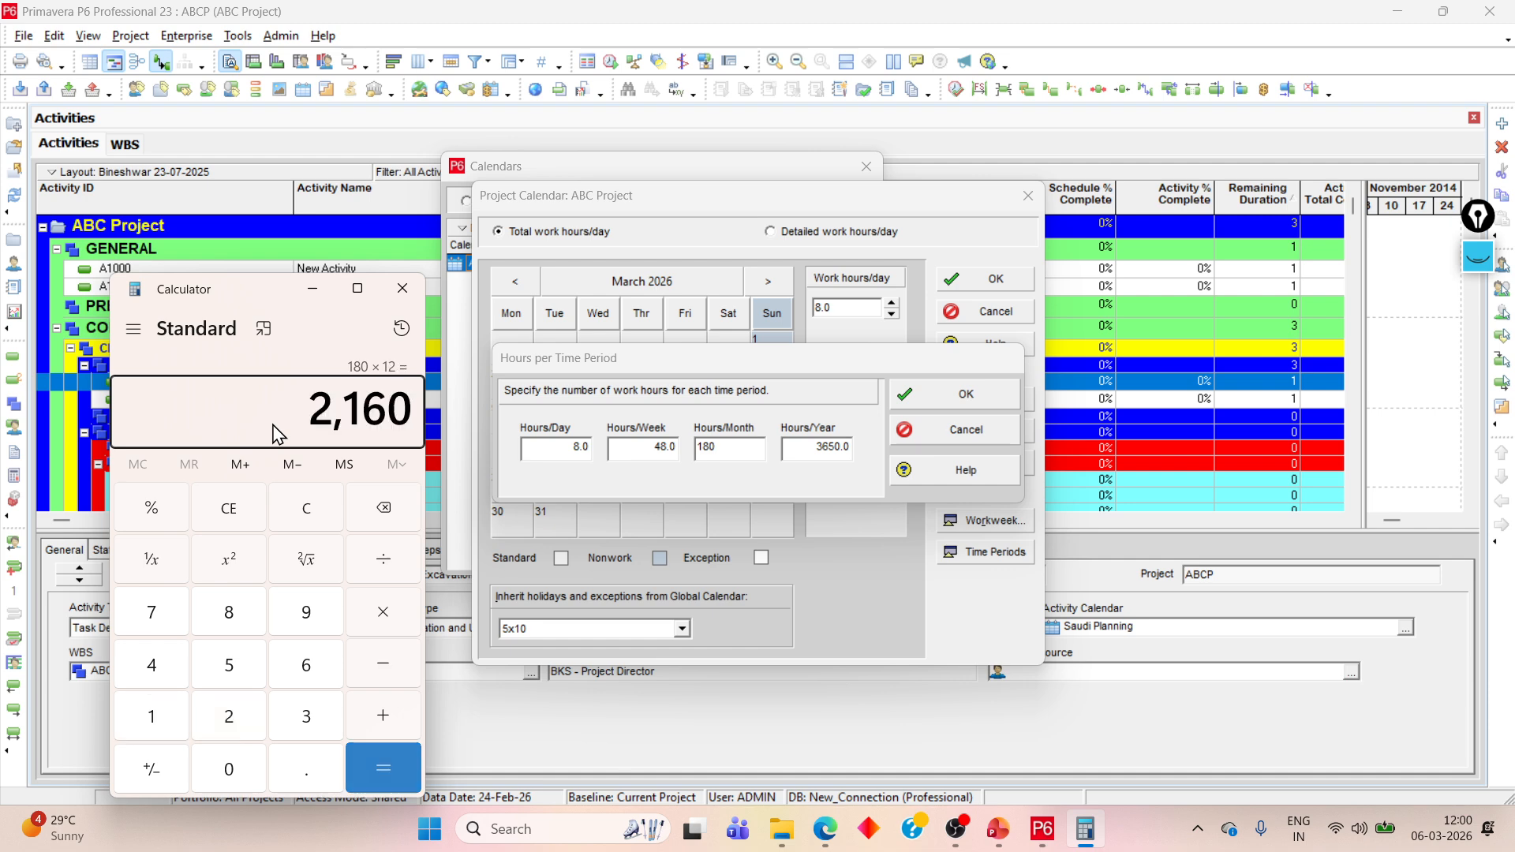
click(796, 469)
click(813, 448)
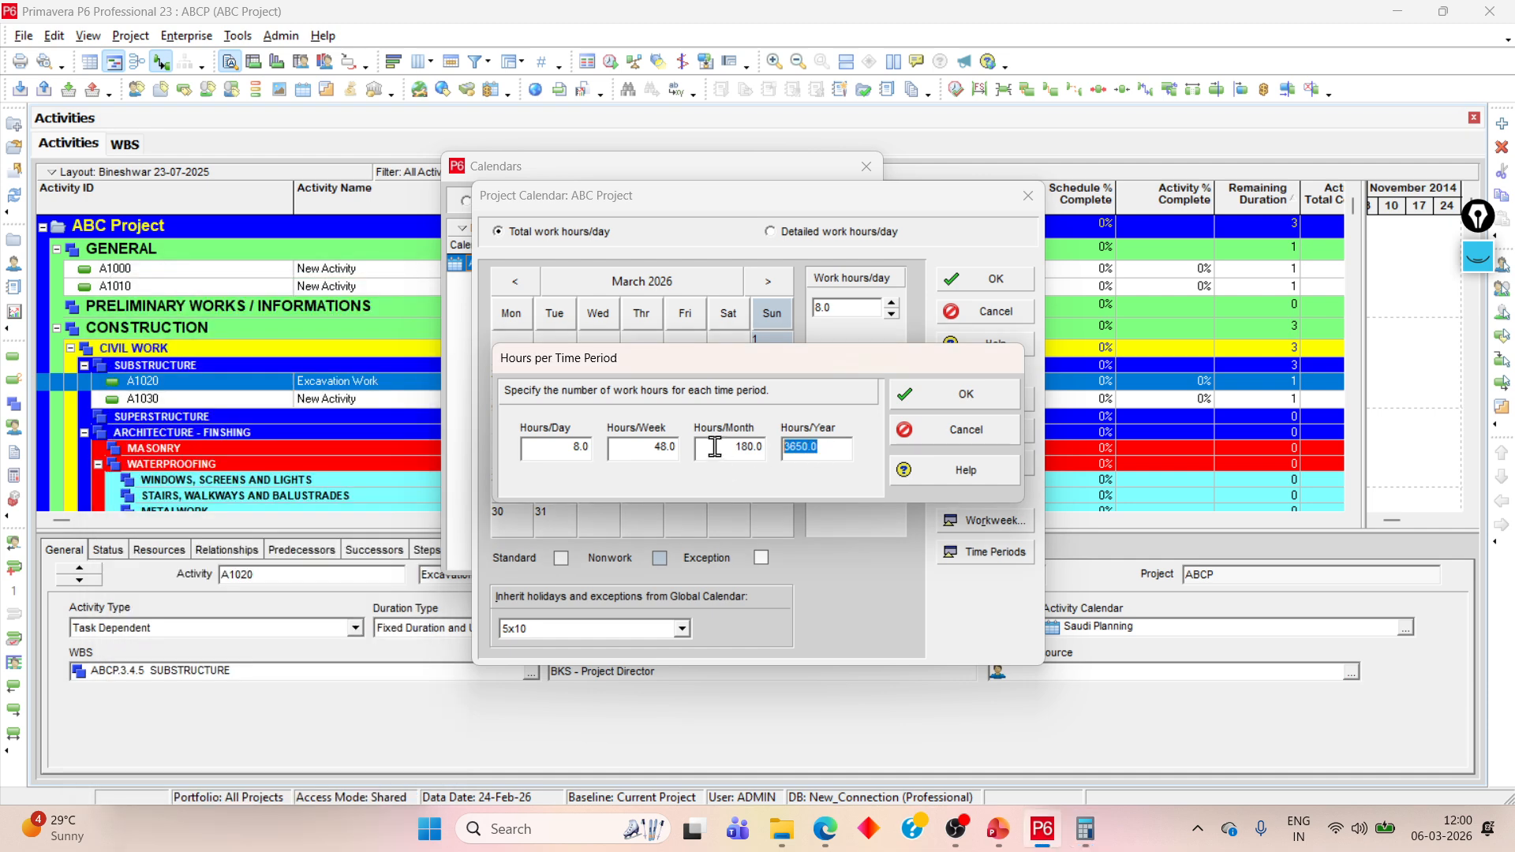
text(2160)
click(998, 399)
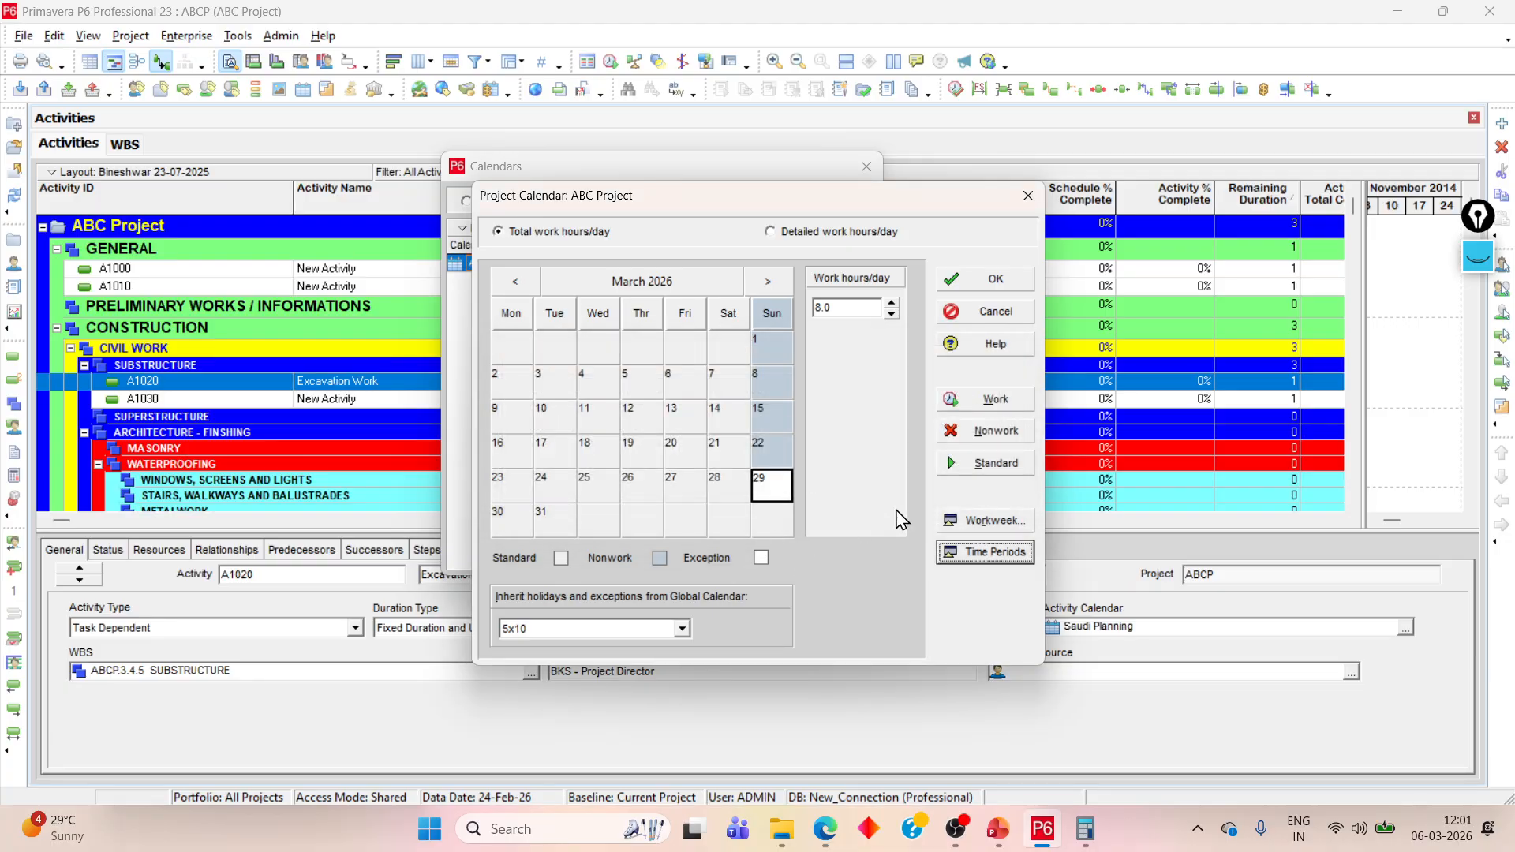
Step: Review the standard weekly hours and switch the calendar to detailed work hours per day
click(996, 520)
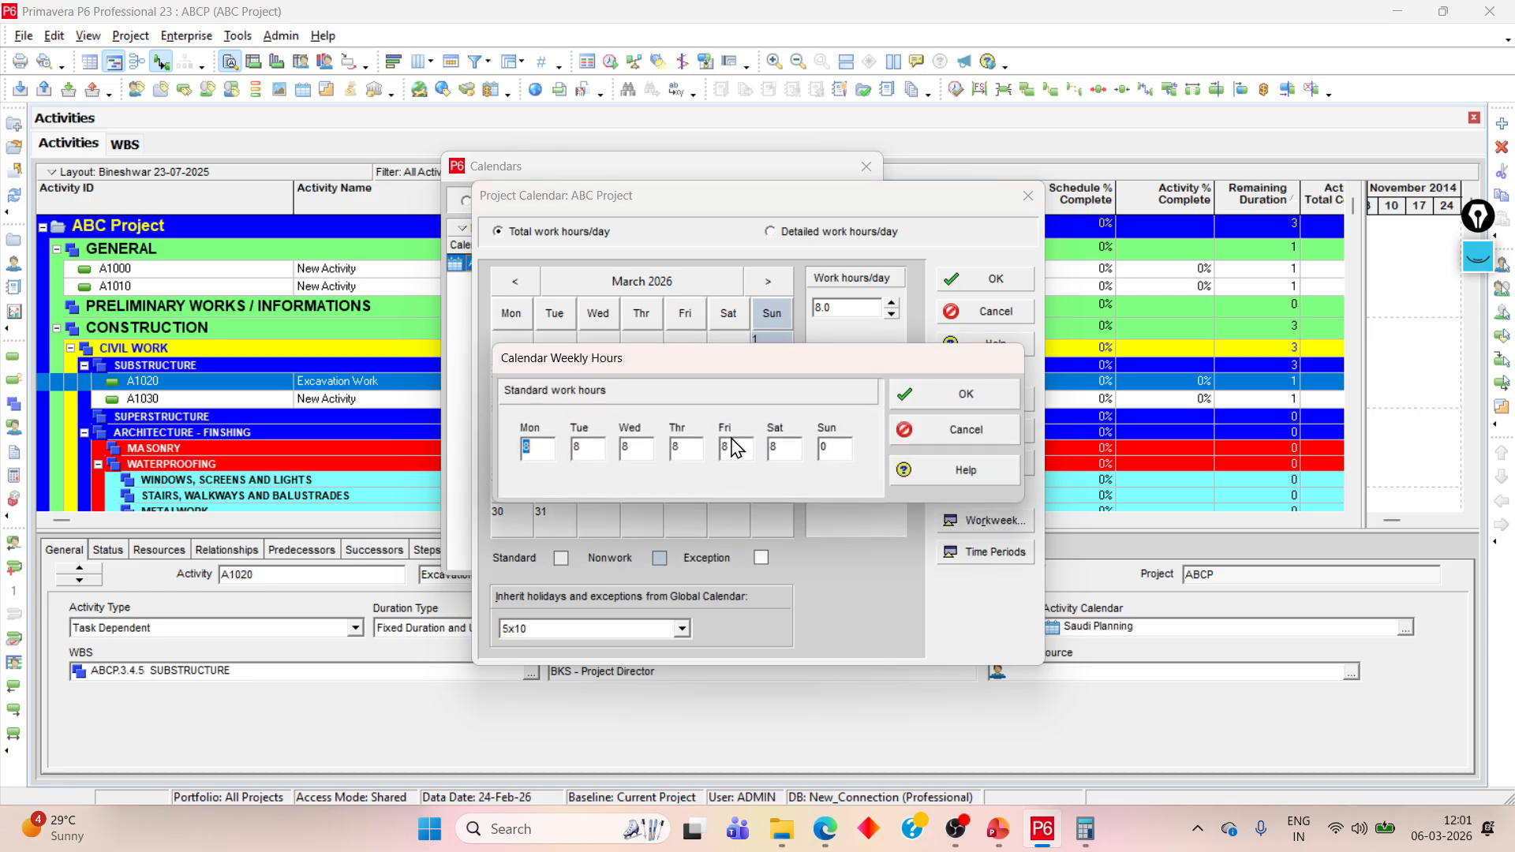
click(964, 404)
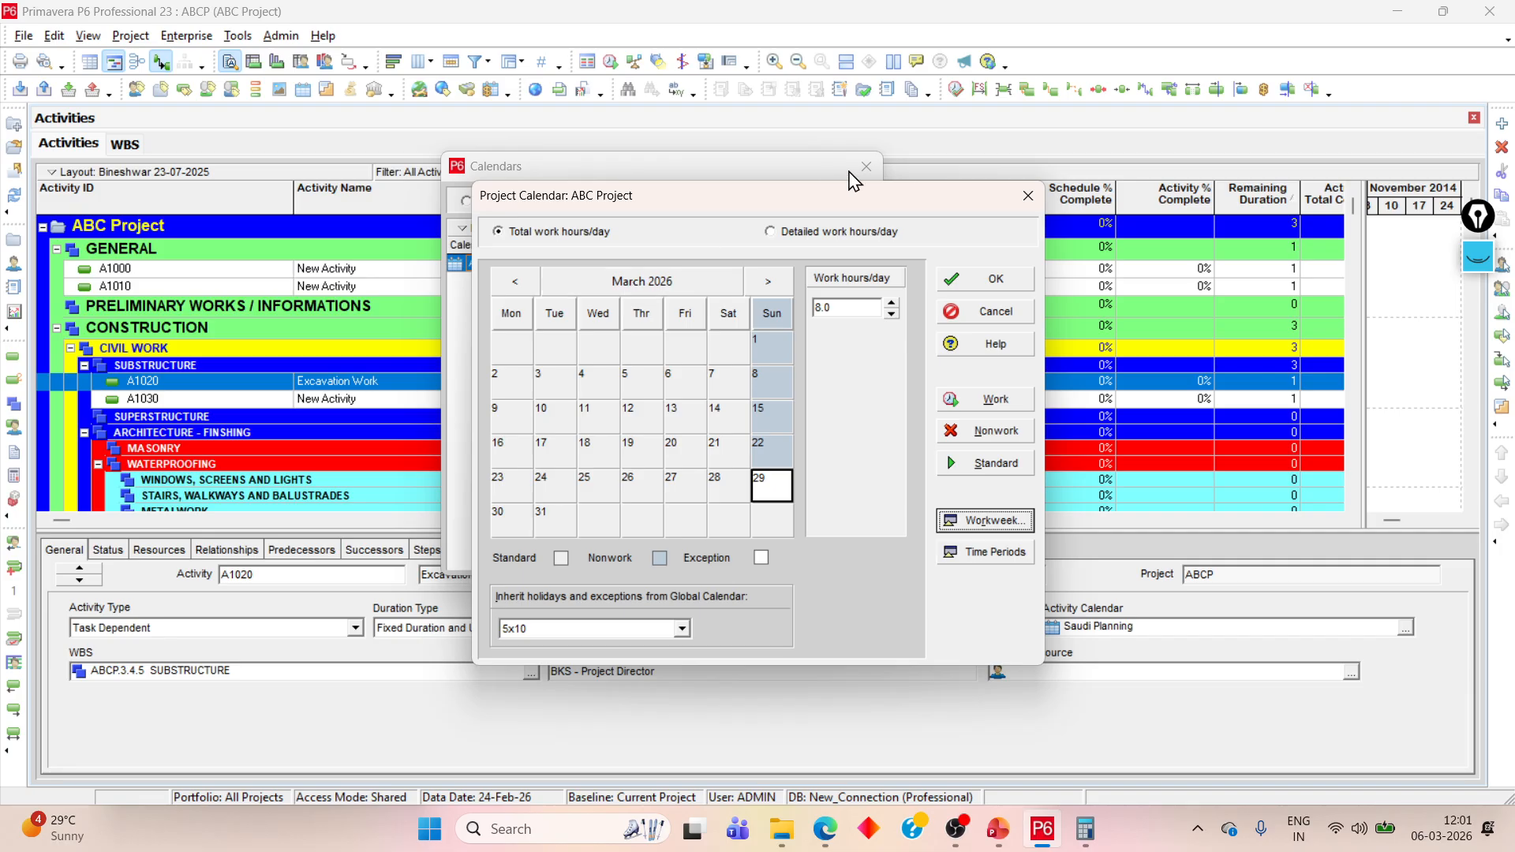
click(813, 232)
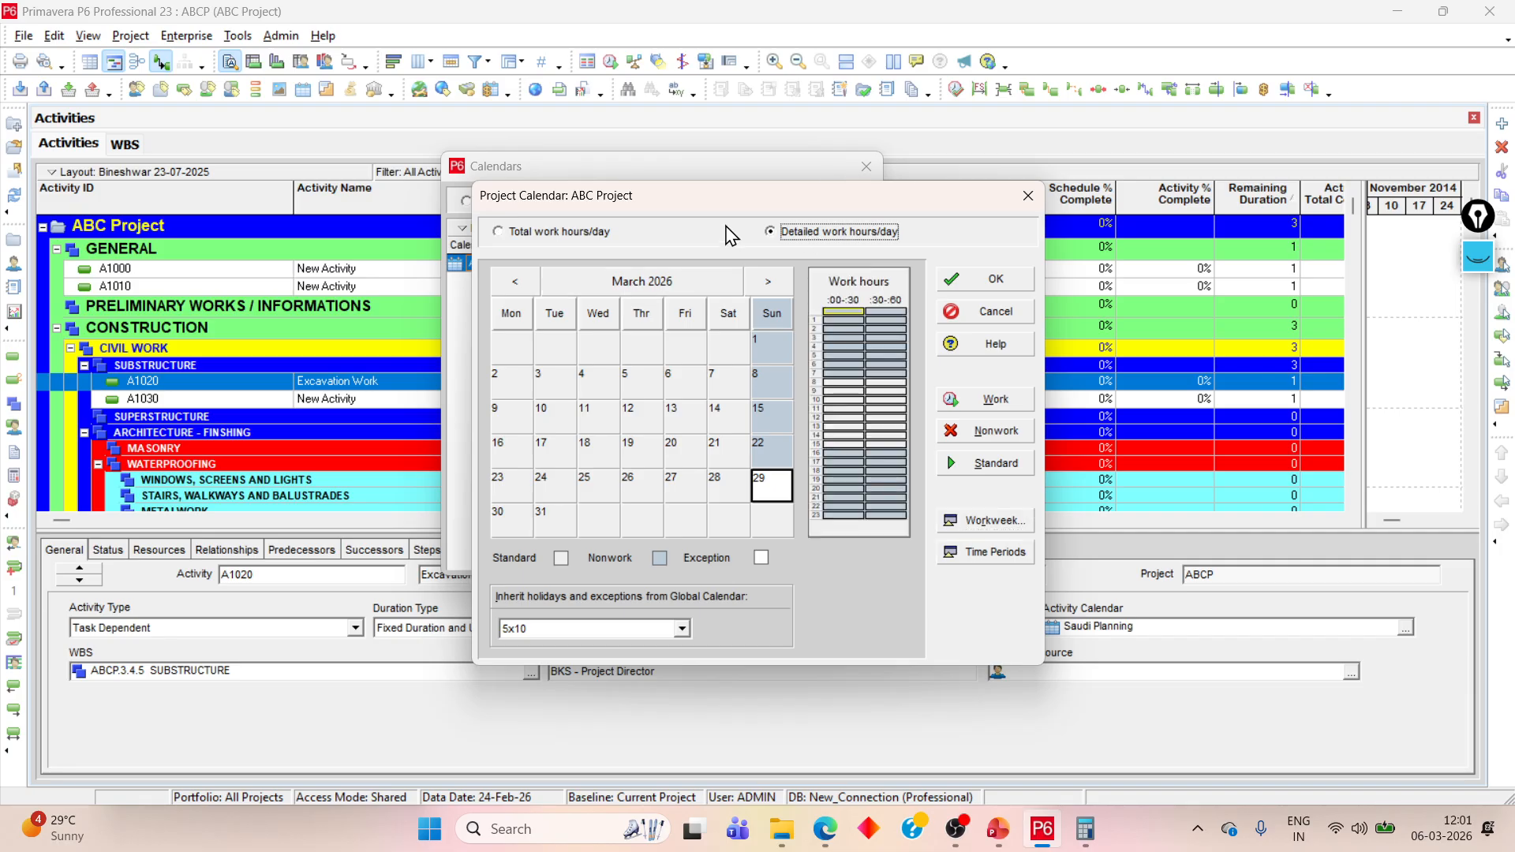
click(566, 233)
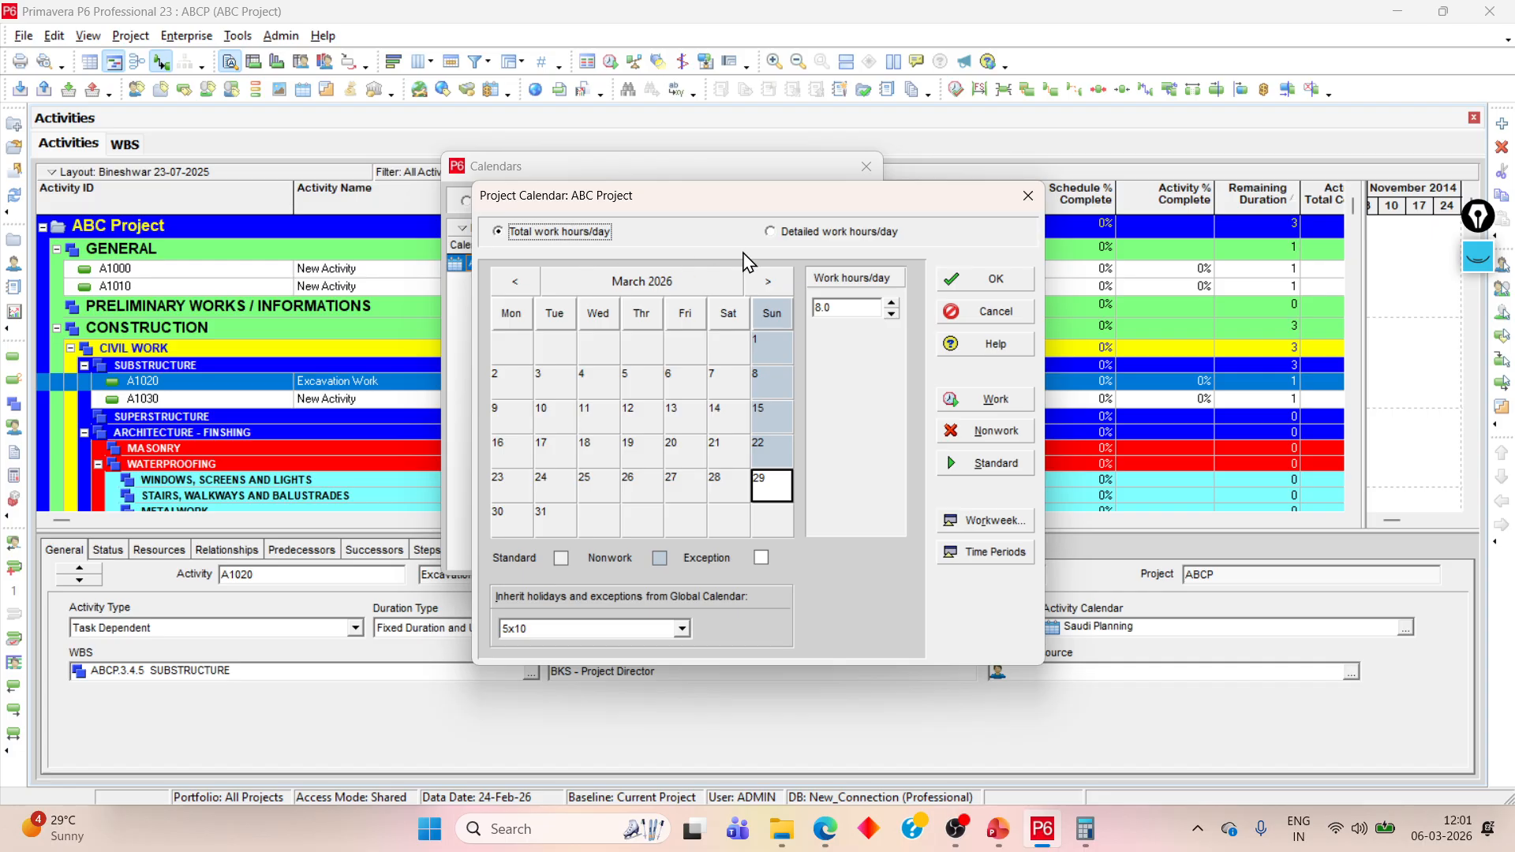
click(807, 234)
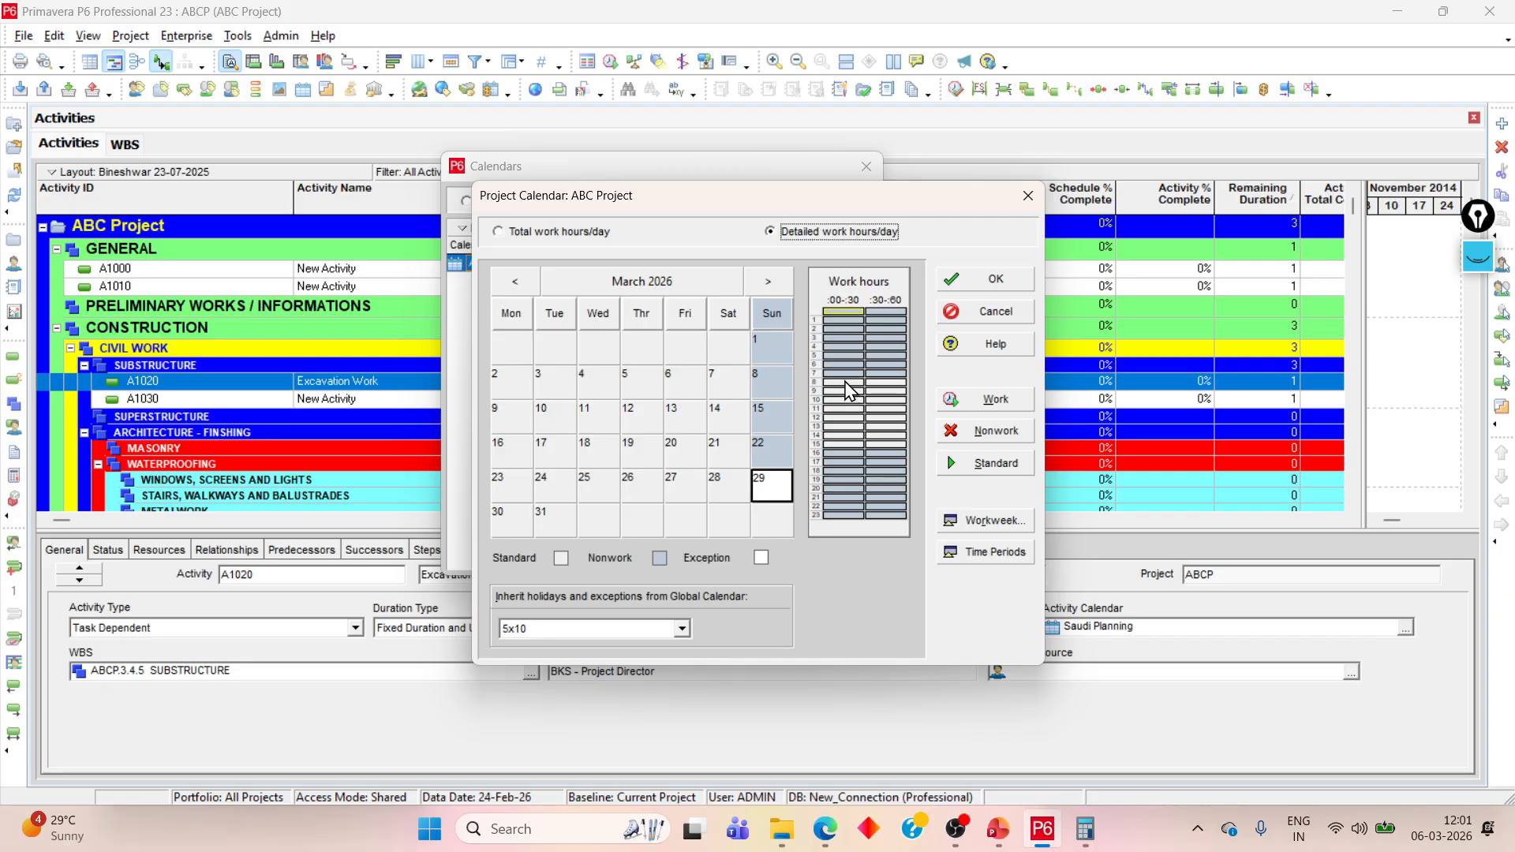
Step: Examine the half-hour work slots for March 29 and the detailed work hours of the Saturdays
click(845, 382)
click(846, 391)
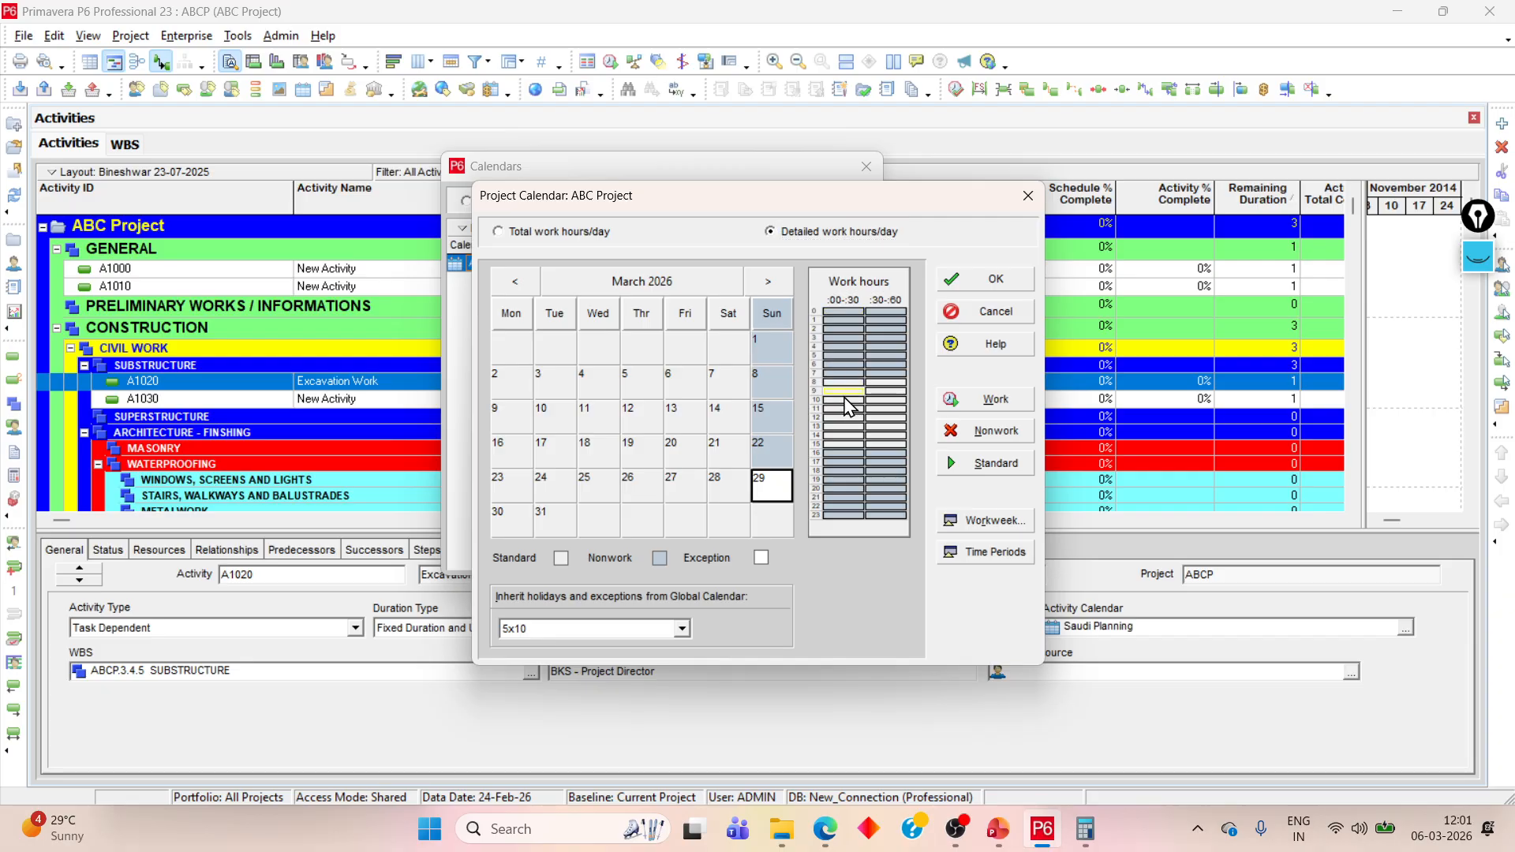
click(843, 426)
drag(841, 426, 886, 423)
click(886, 424)
click(728, 315)
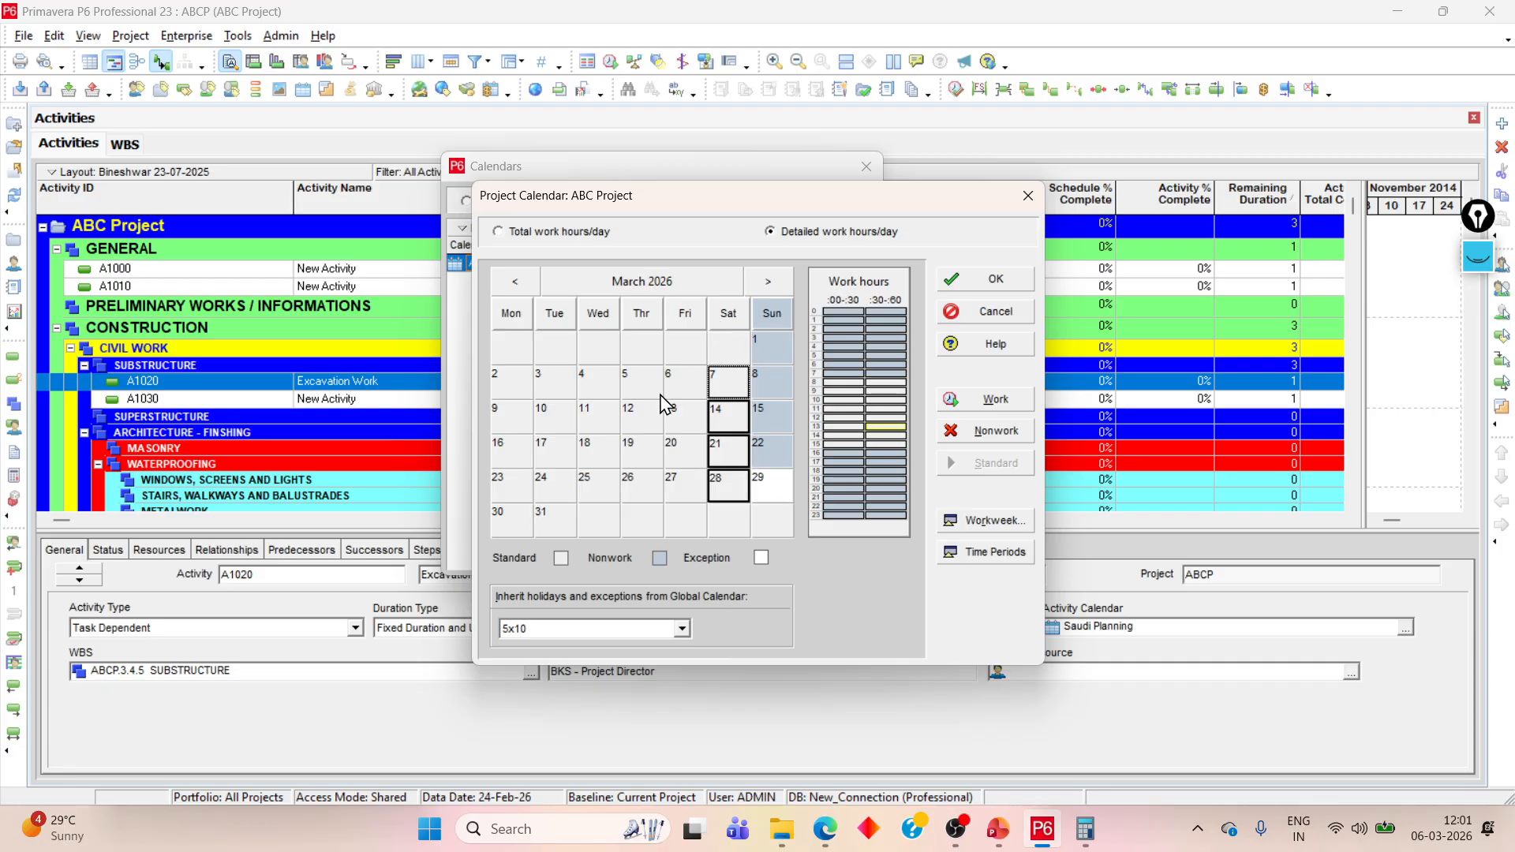
click(644, 415)
Step: For March 3, mark the 8:00 and 13:00 hours as nonwork and the 16:00 and 17:00 hours as work
click(568, 380)
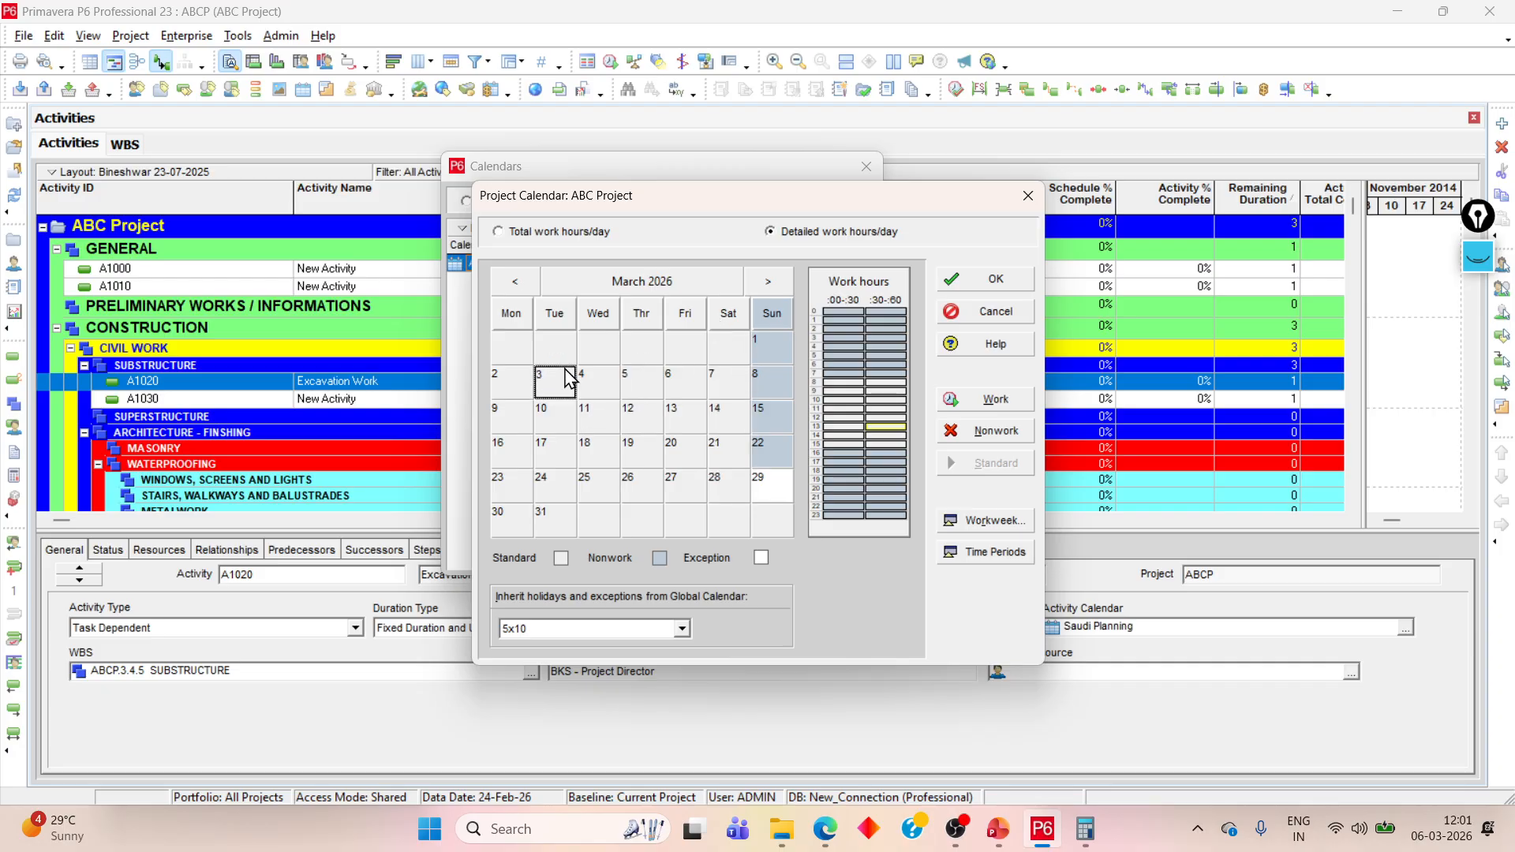
click(859, 400)
drag(858, 387, 869, 450)
click(986, 431)
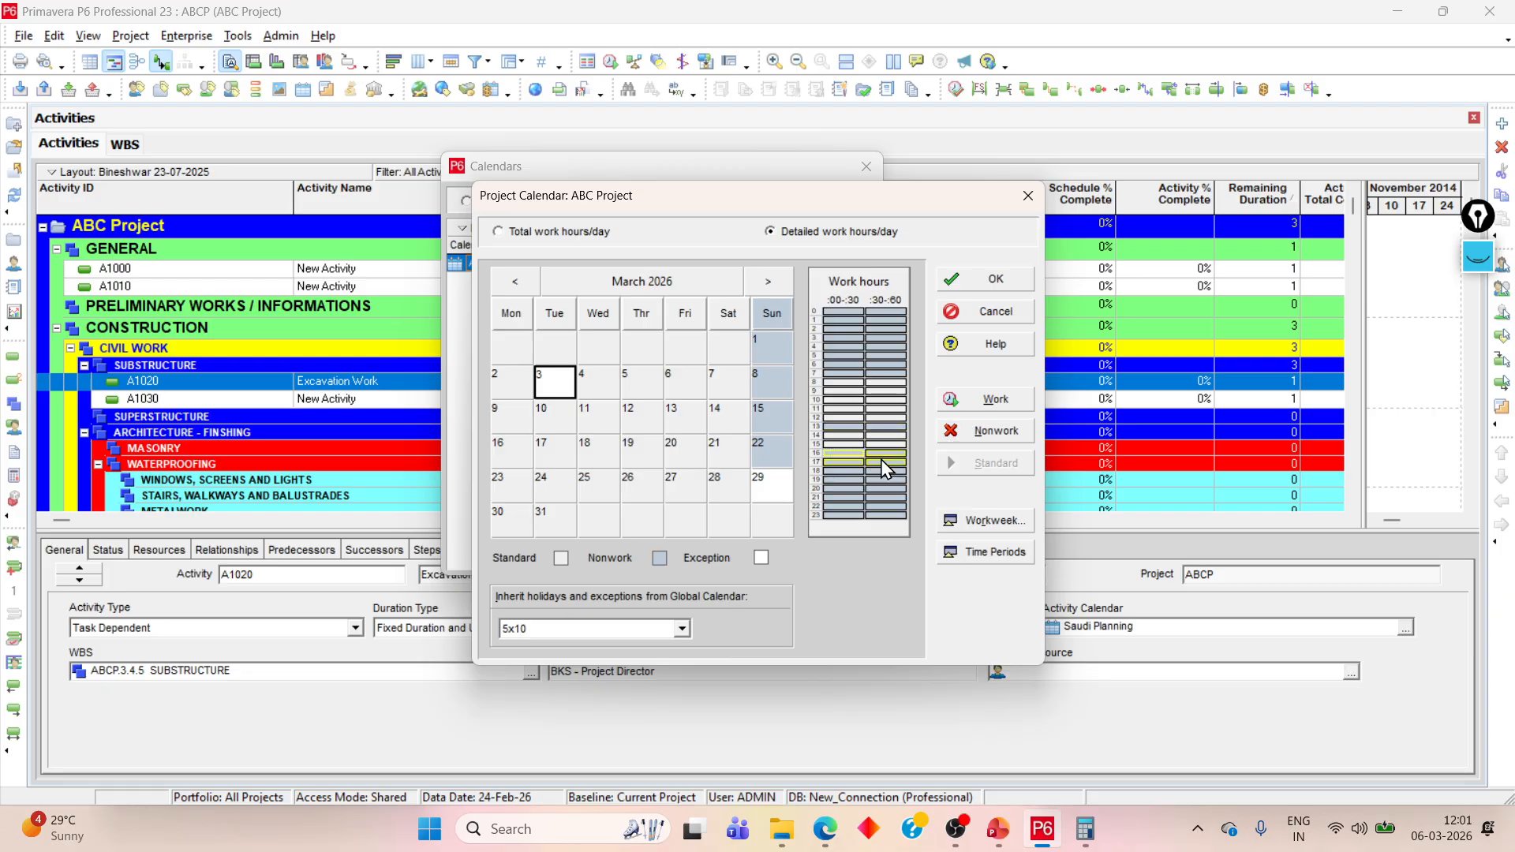
click(987, 399)
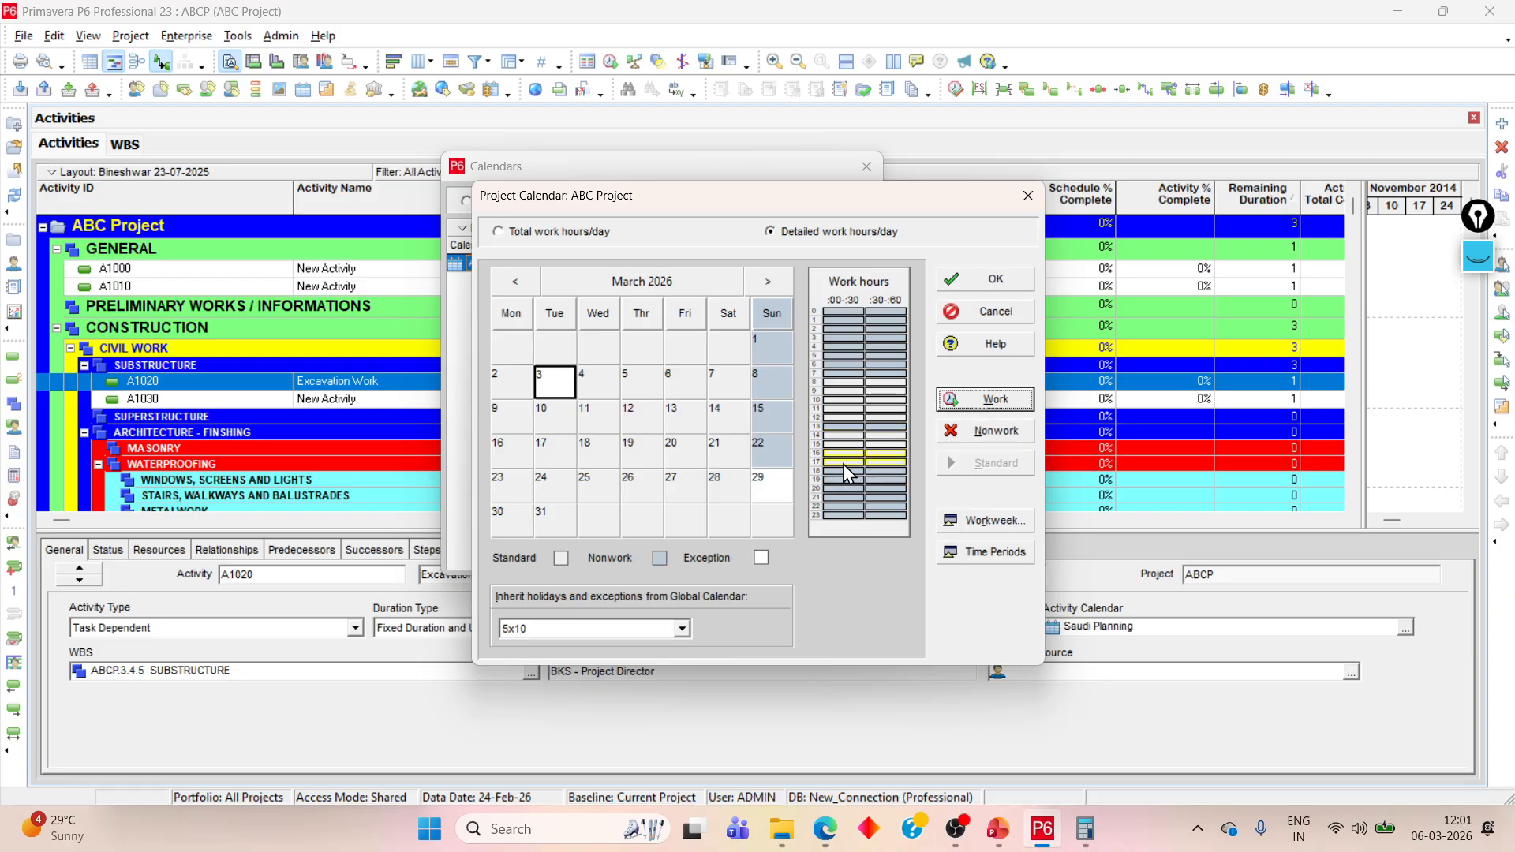
drag(843, 384, 878, 387)
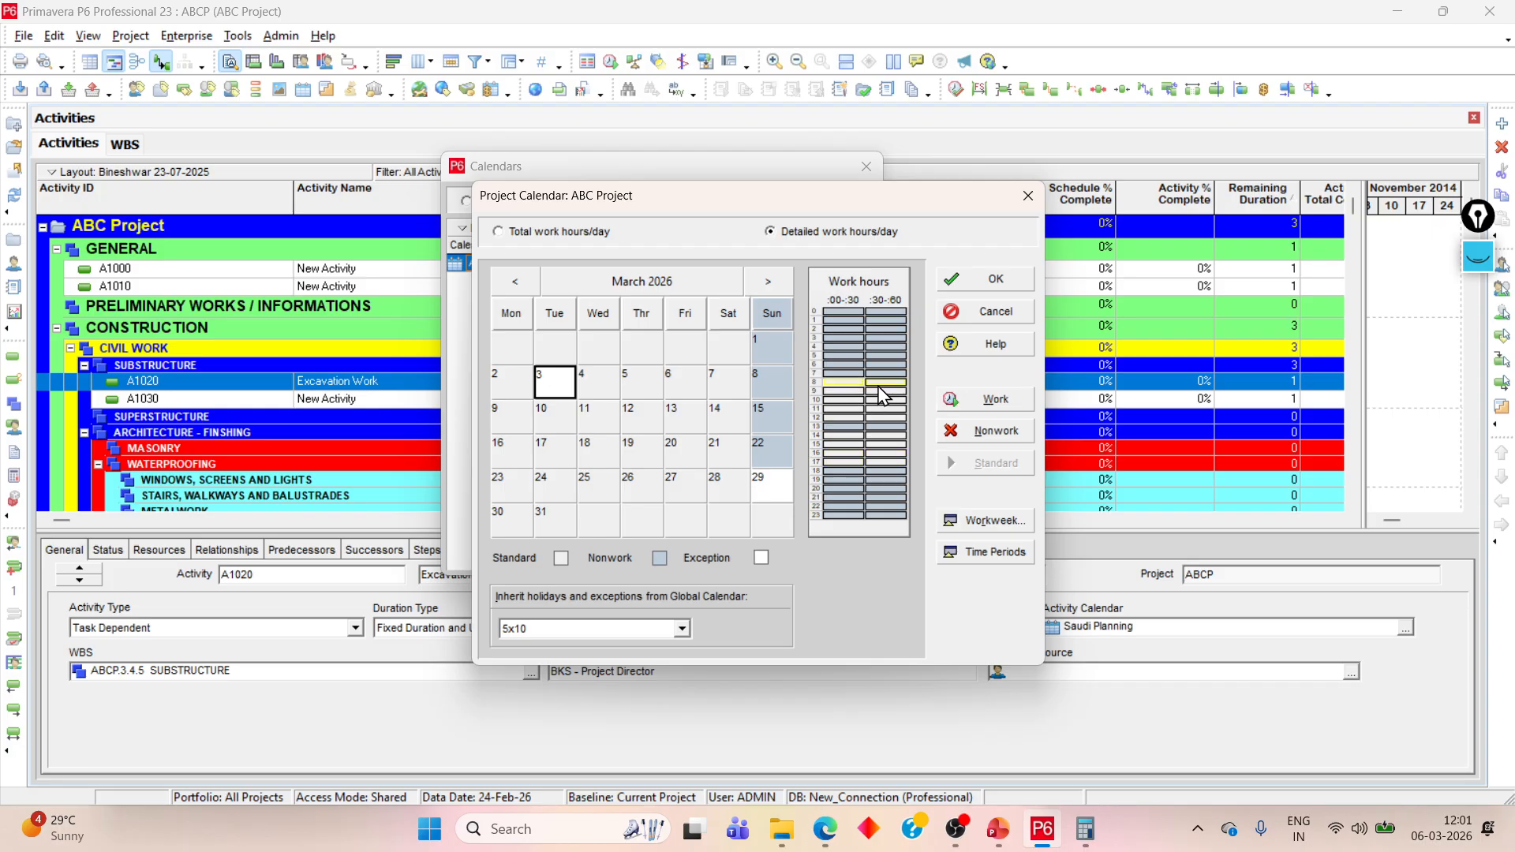
click(996, 431)
click(835, 392)
click(833, 409)
click(836, 444)
Step: Accept the ABC Project calendar changes and check which WBS elements use the calendar
click(996, 280)
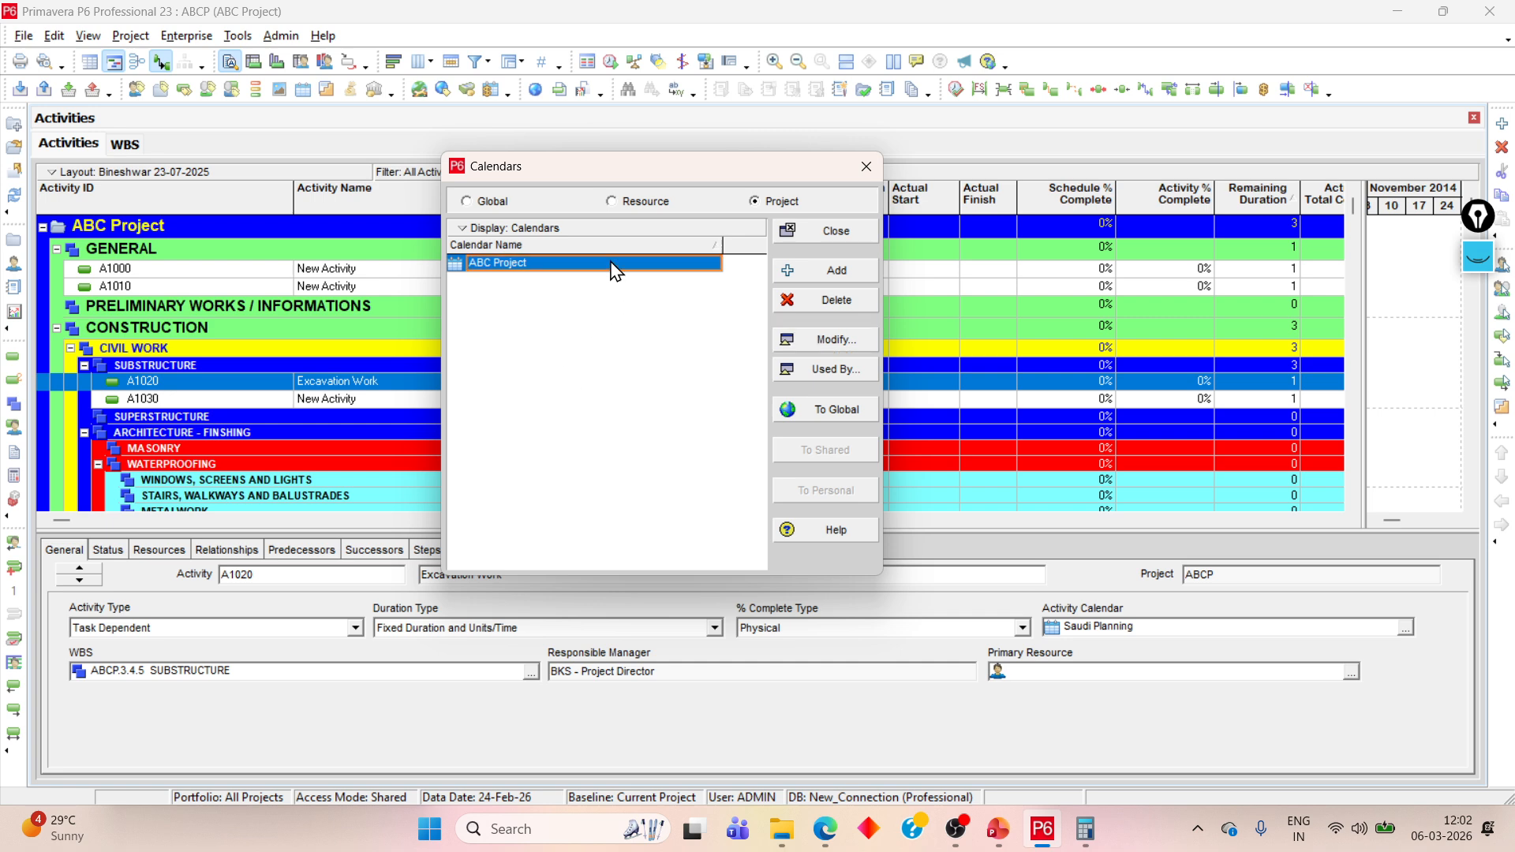
click(868, 372)
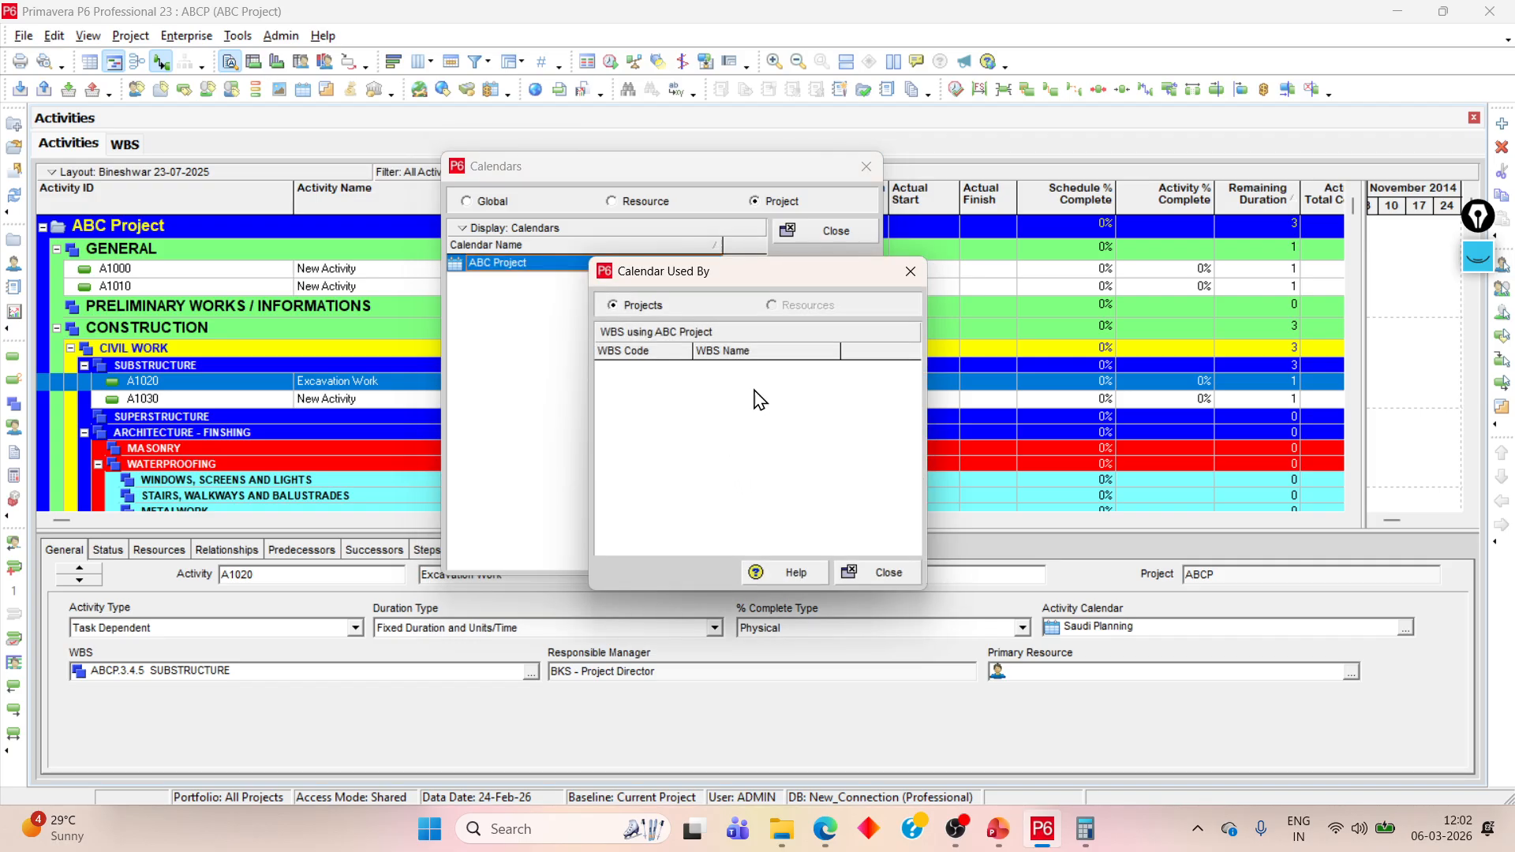
click(889, 572)
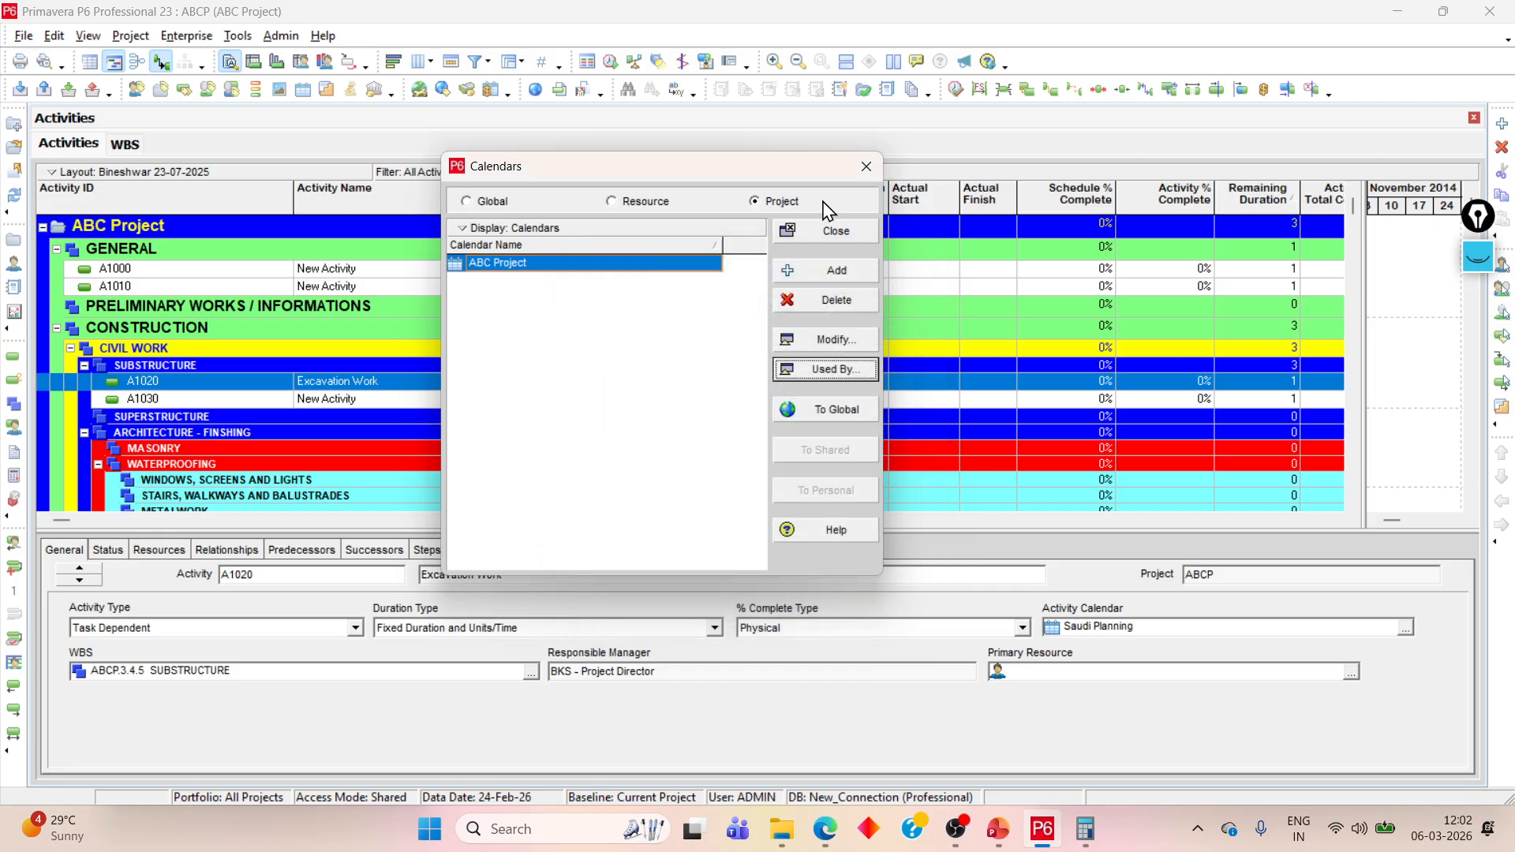
Step: Close the calendar list and assign the ABC Project calendar to activity A1020 Excavation Work
click(866, 166)
click(1351, 672)
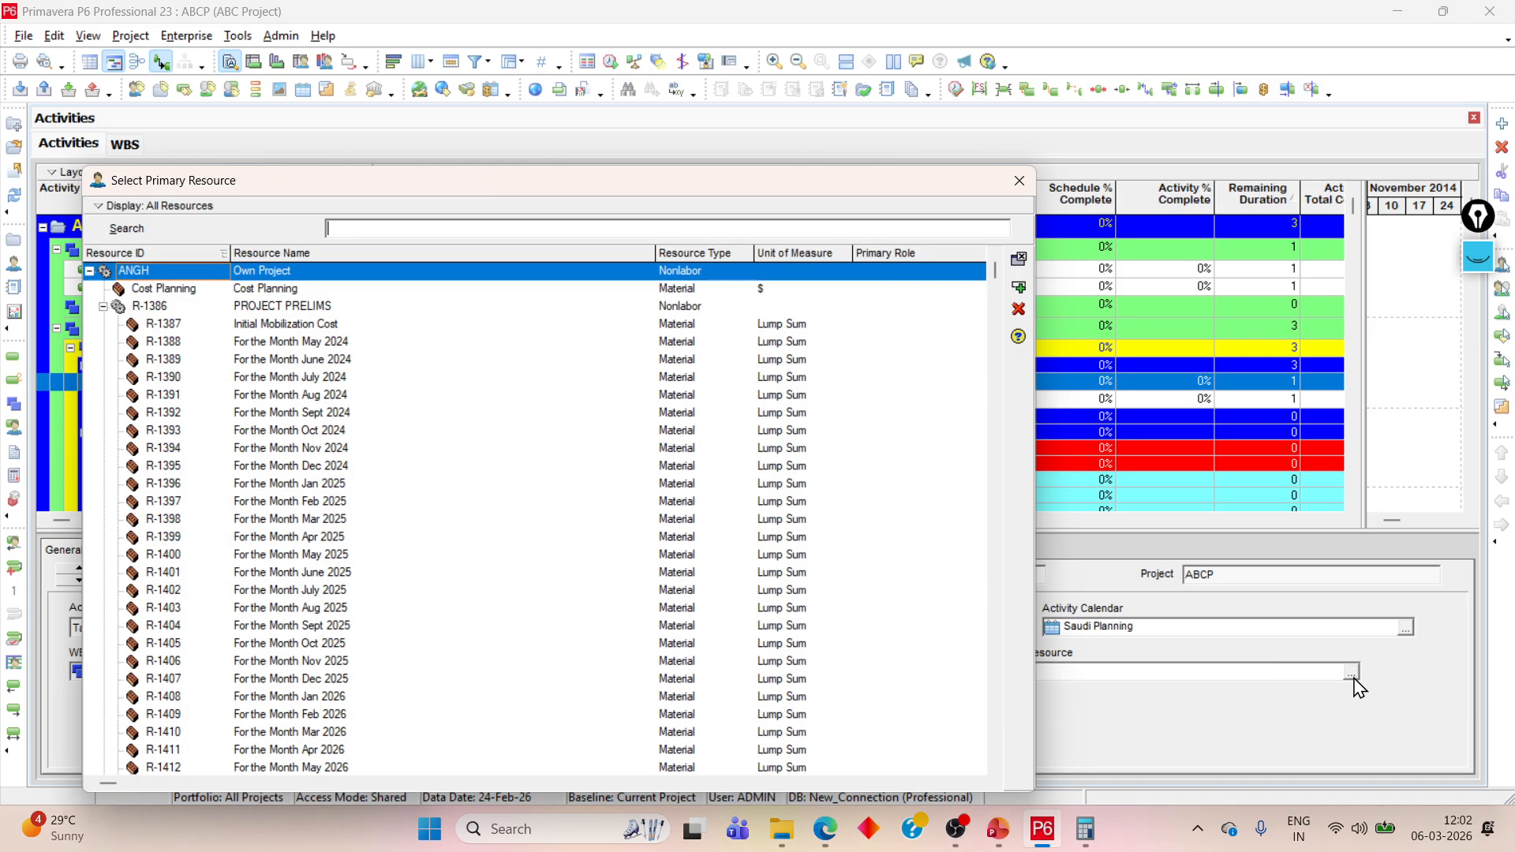
click(1019, 181)
click(1406, 627)
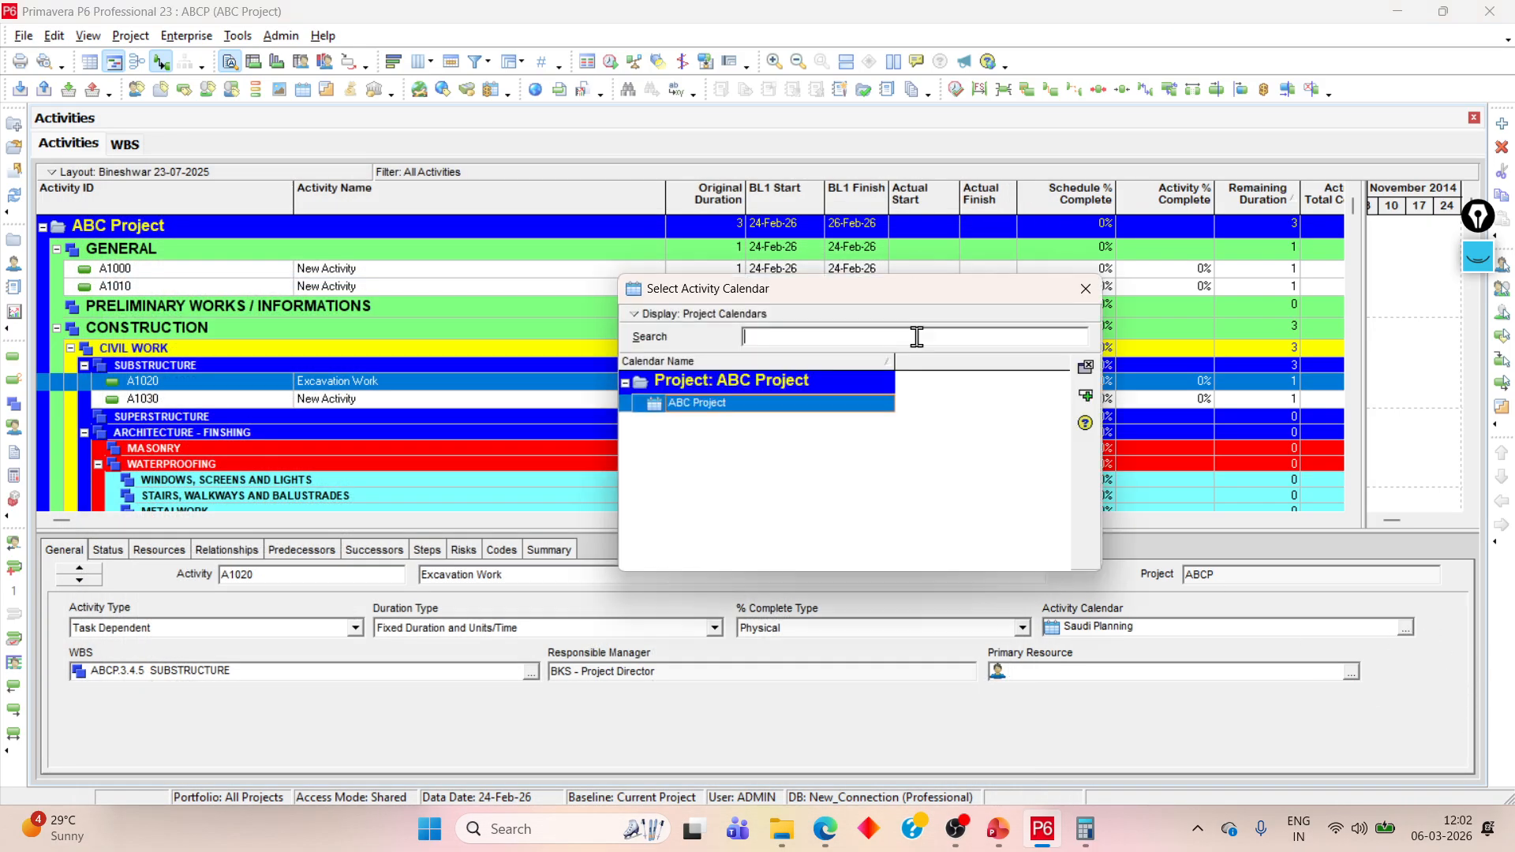
click(737, 404)
click(1086, 395)
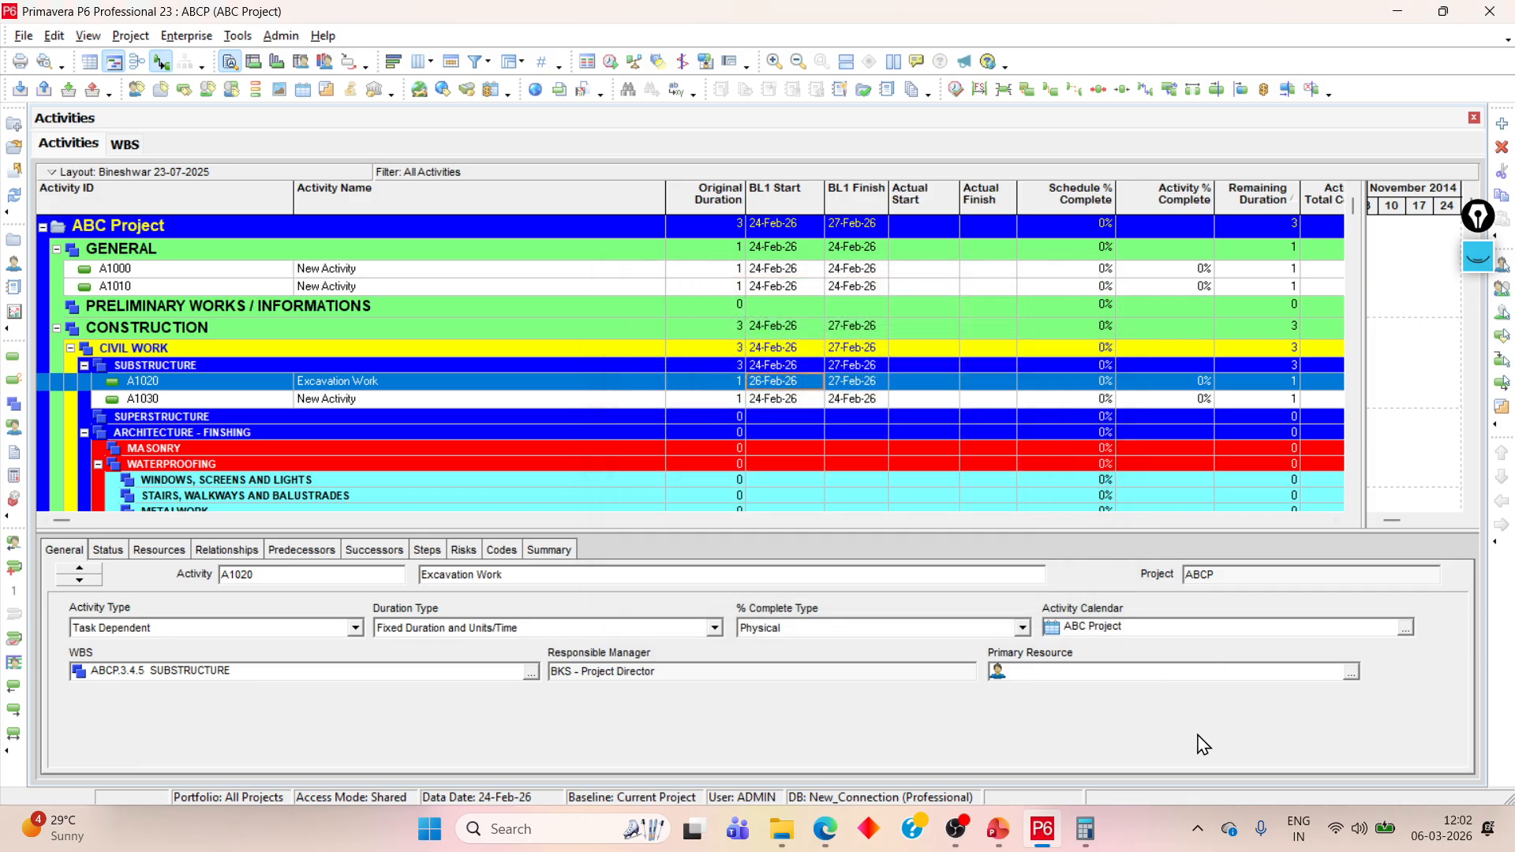
click(1405, 628)
click(748, 406)
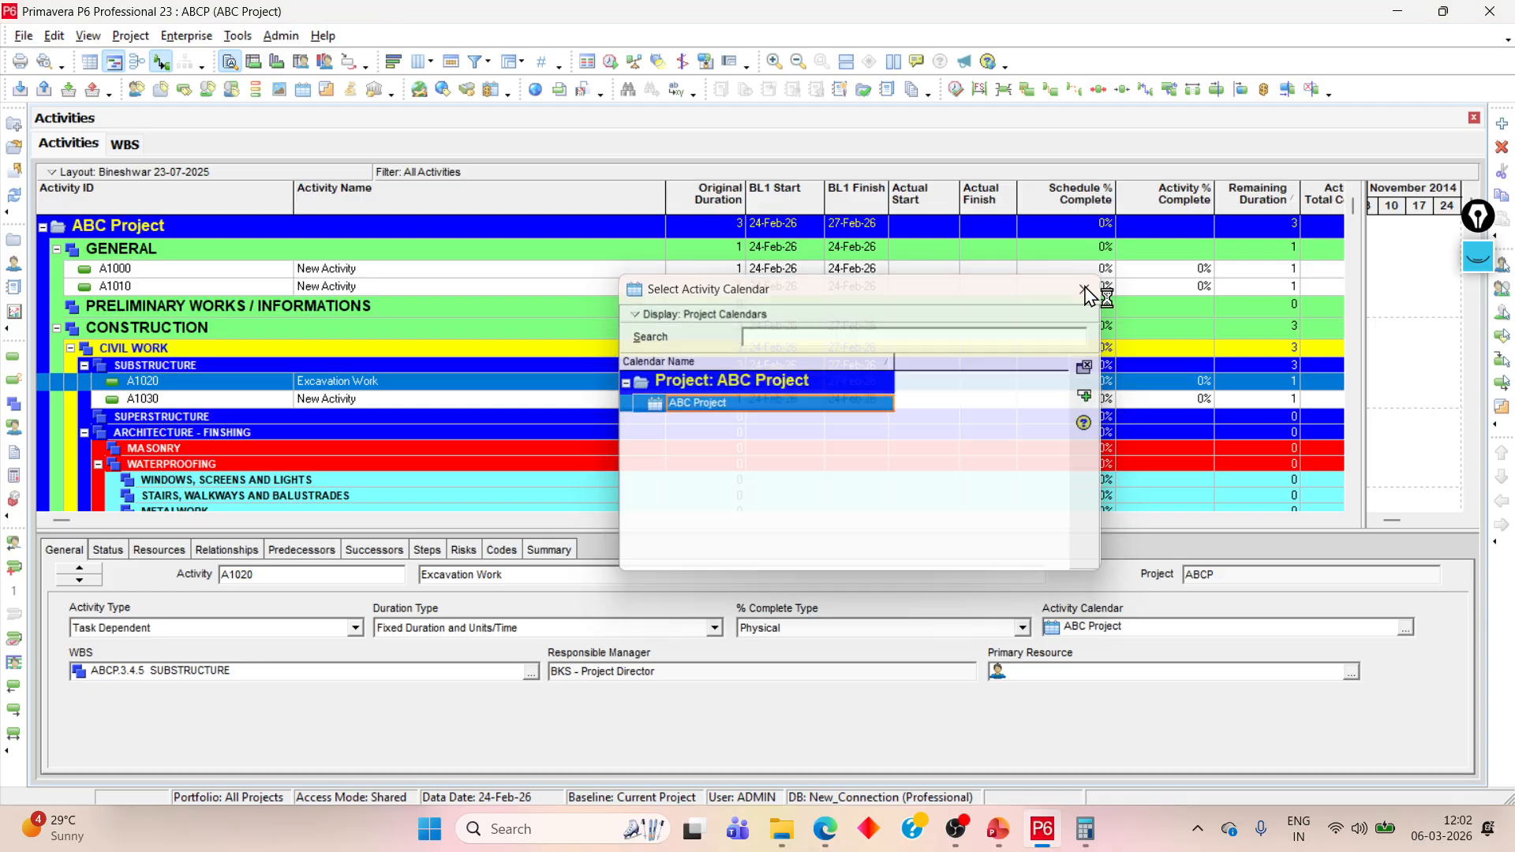
click(1086, 289)
Step: Open the ABC Project calendar for modification and examine the detailed work hours of the March 2026 Sundays
click(186, 36)
click(209, 273)
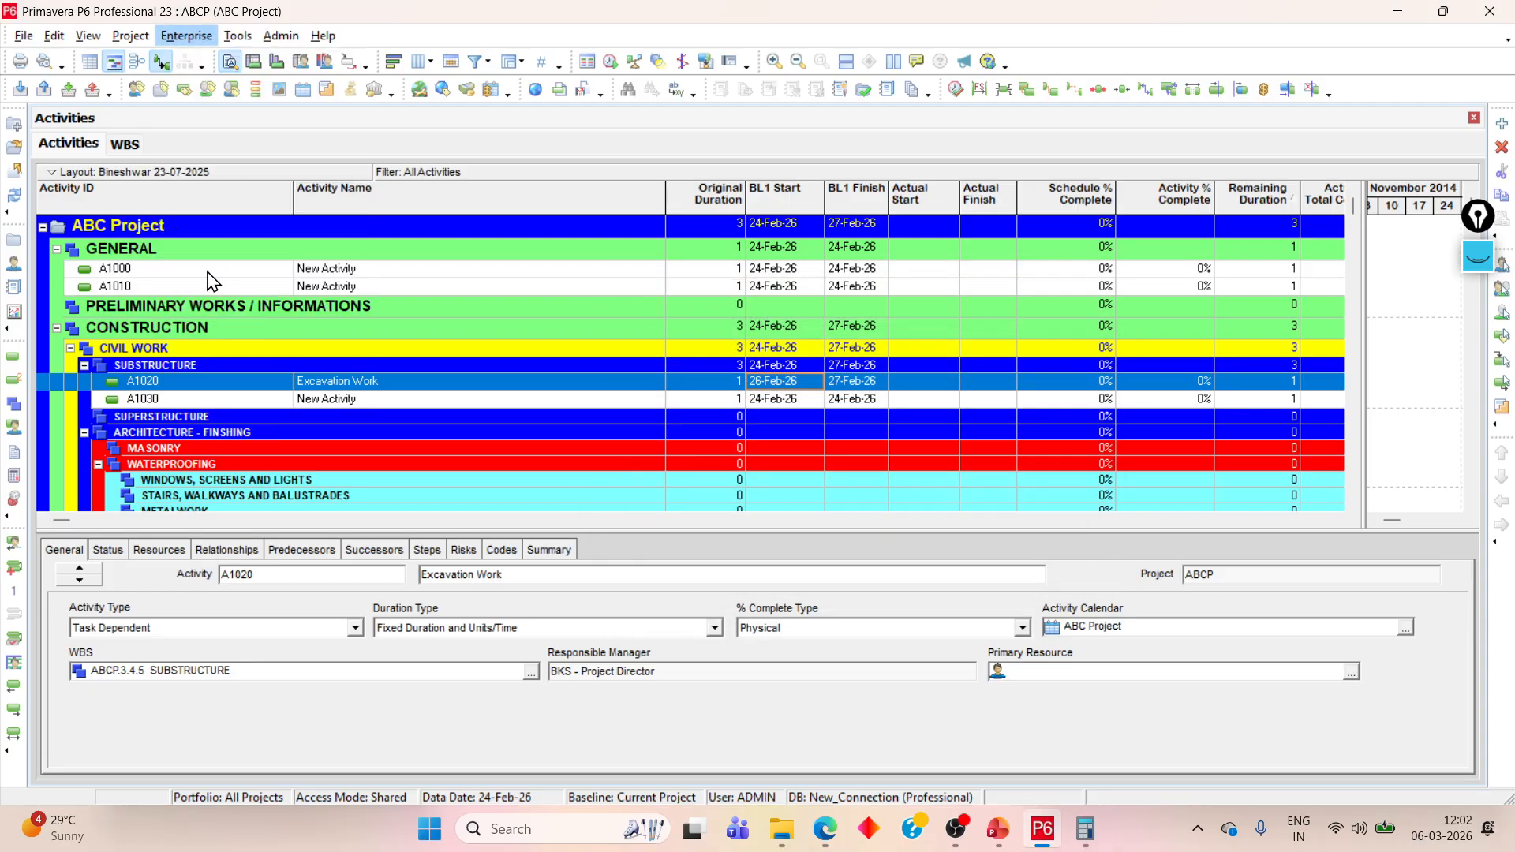
click(789, 340)
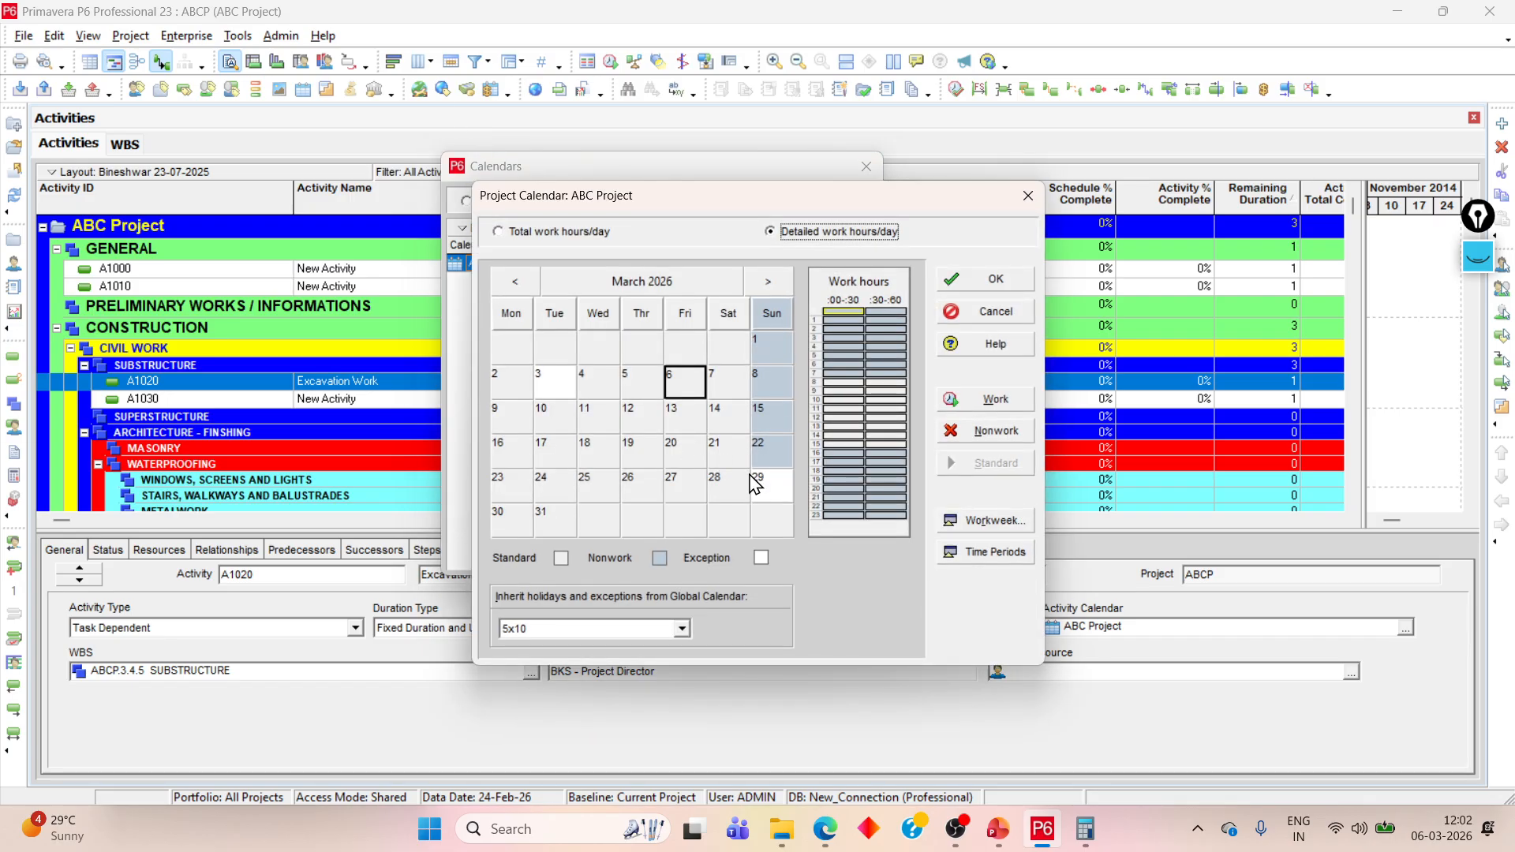
click(771, 488)
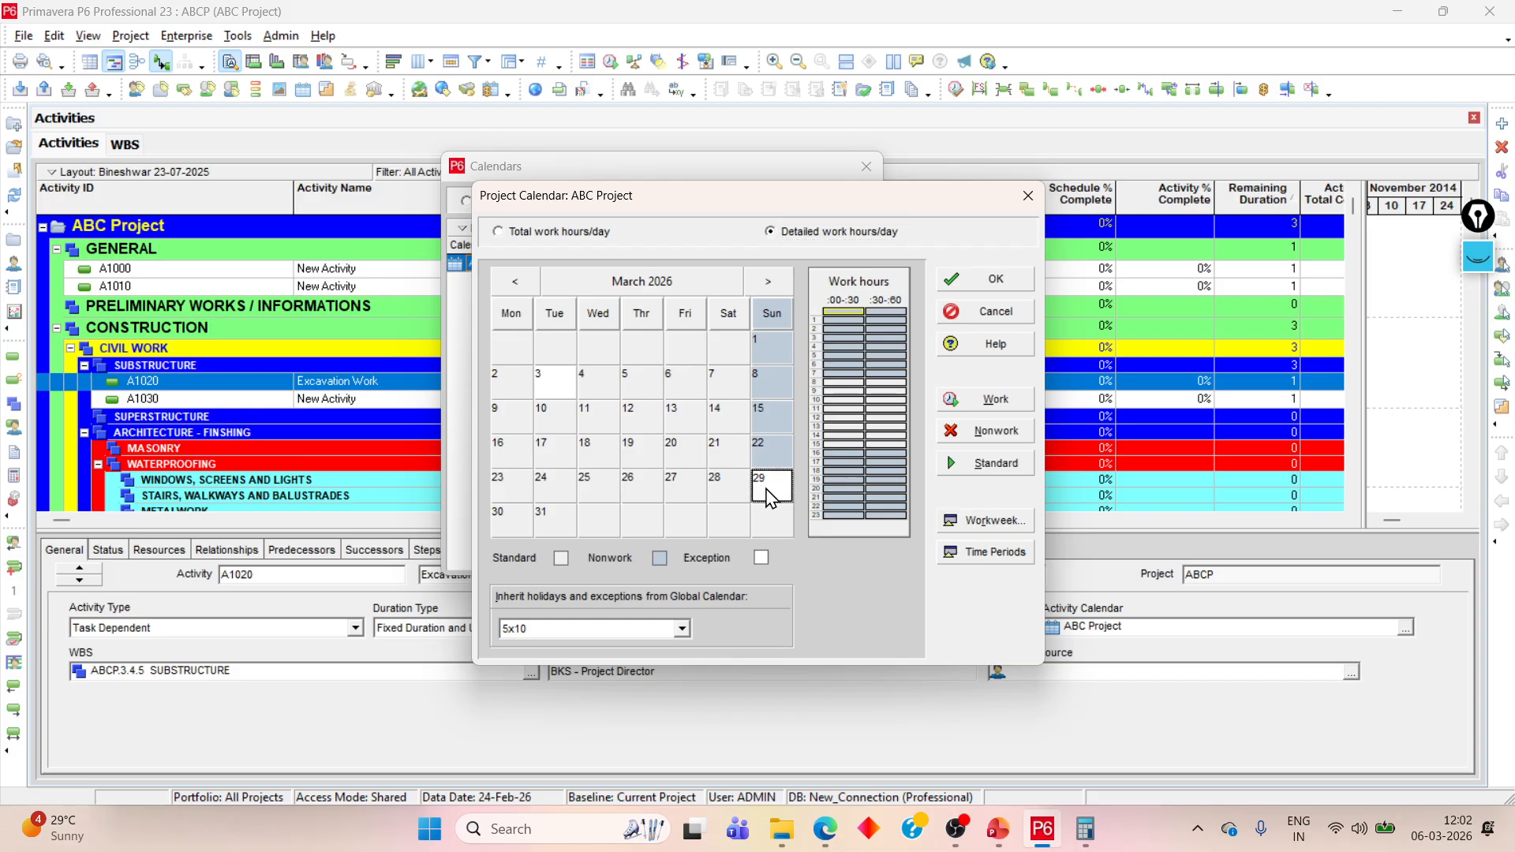
click(762, 440)
click(773, 371)
click(763, 409)
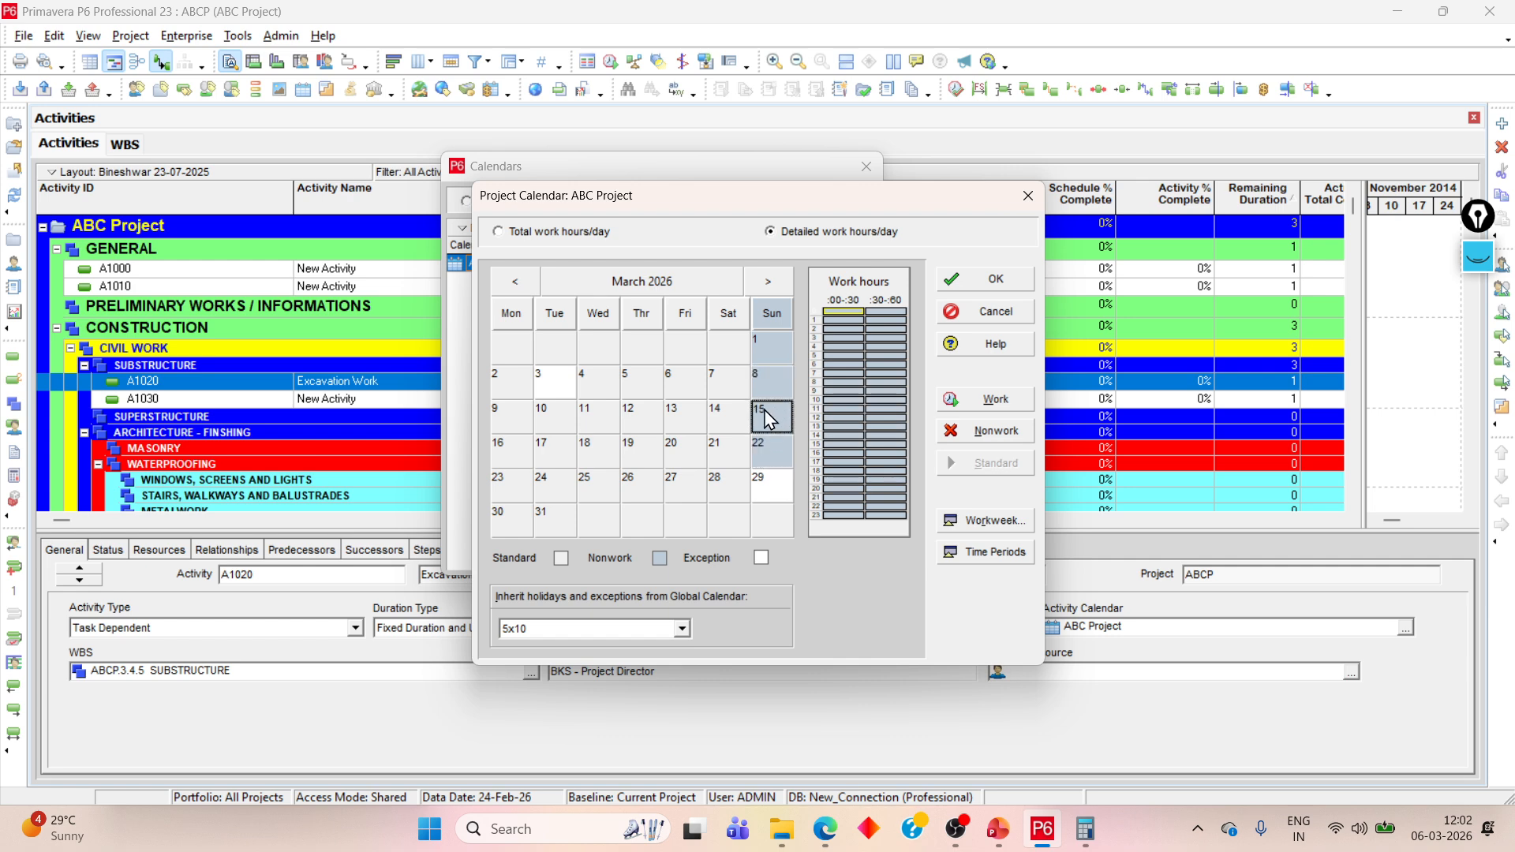
click(730, 382)
click(773, 385)
Step: Mark Sunday, March 29 as nonwork and reset it to the standard hours
click(785, 483)
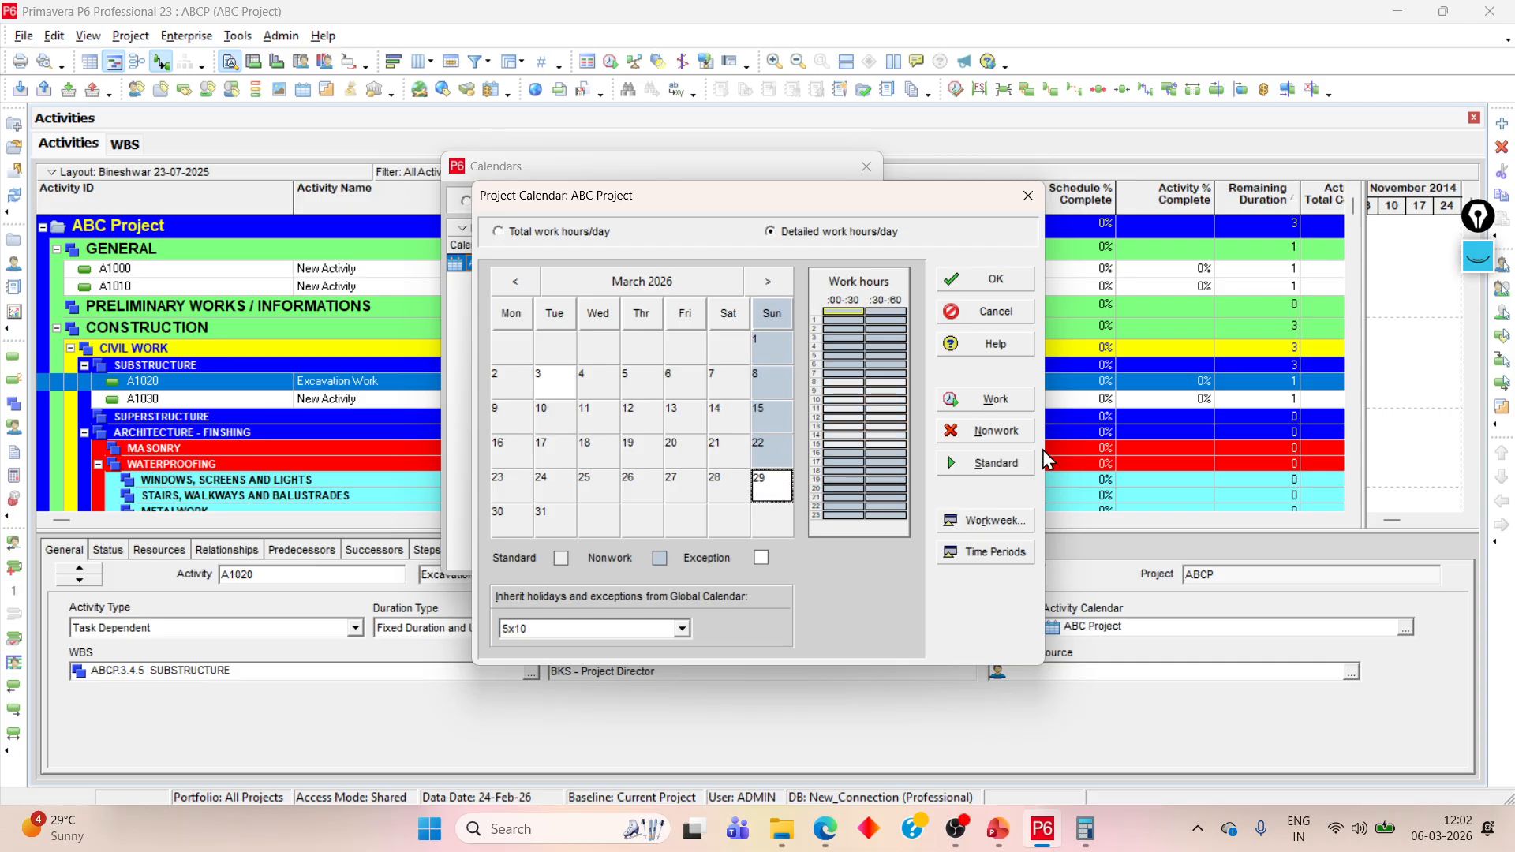
click(1013, 432)
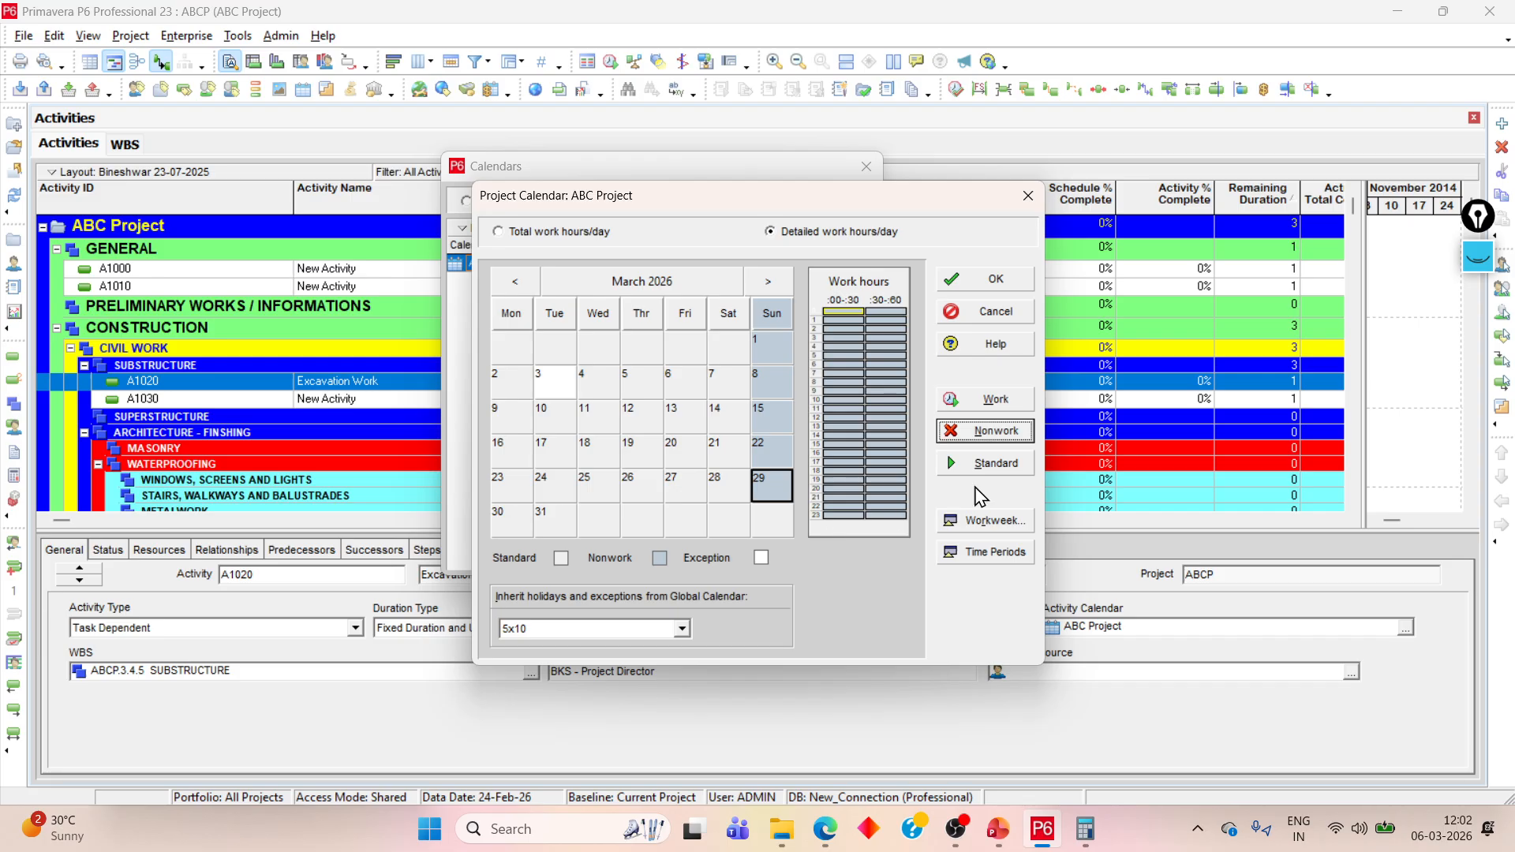
click(986, 466)
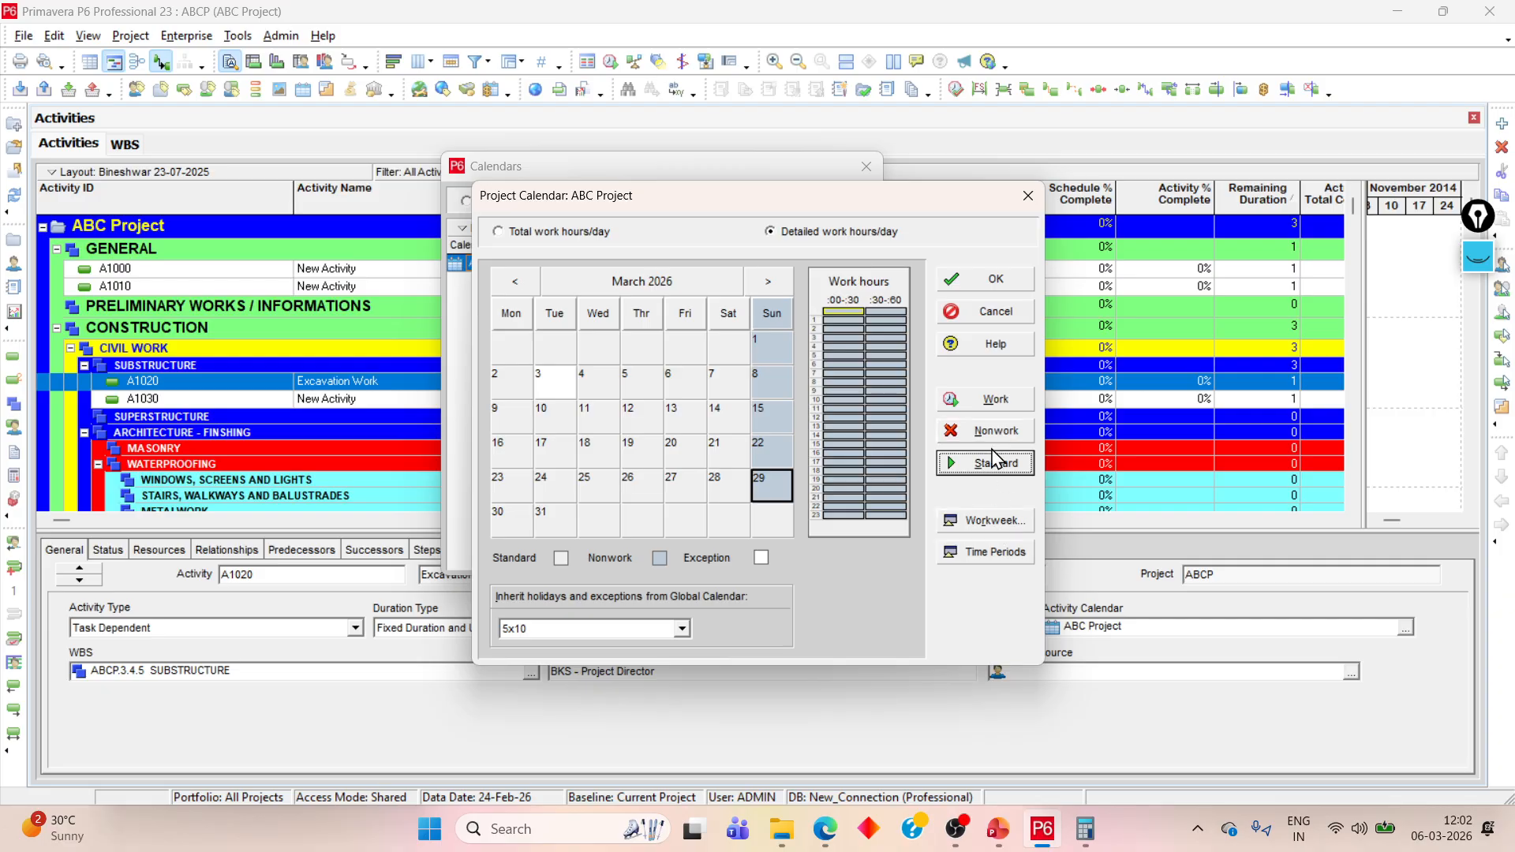
Step: Check the detailed work hours of the Saturdays and Sundays in April and May 2026
click(775, 284)
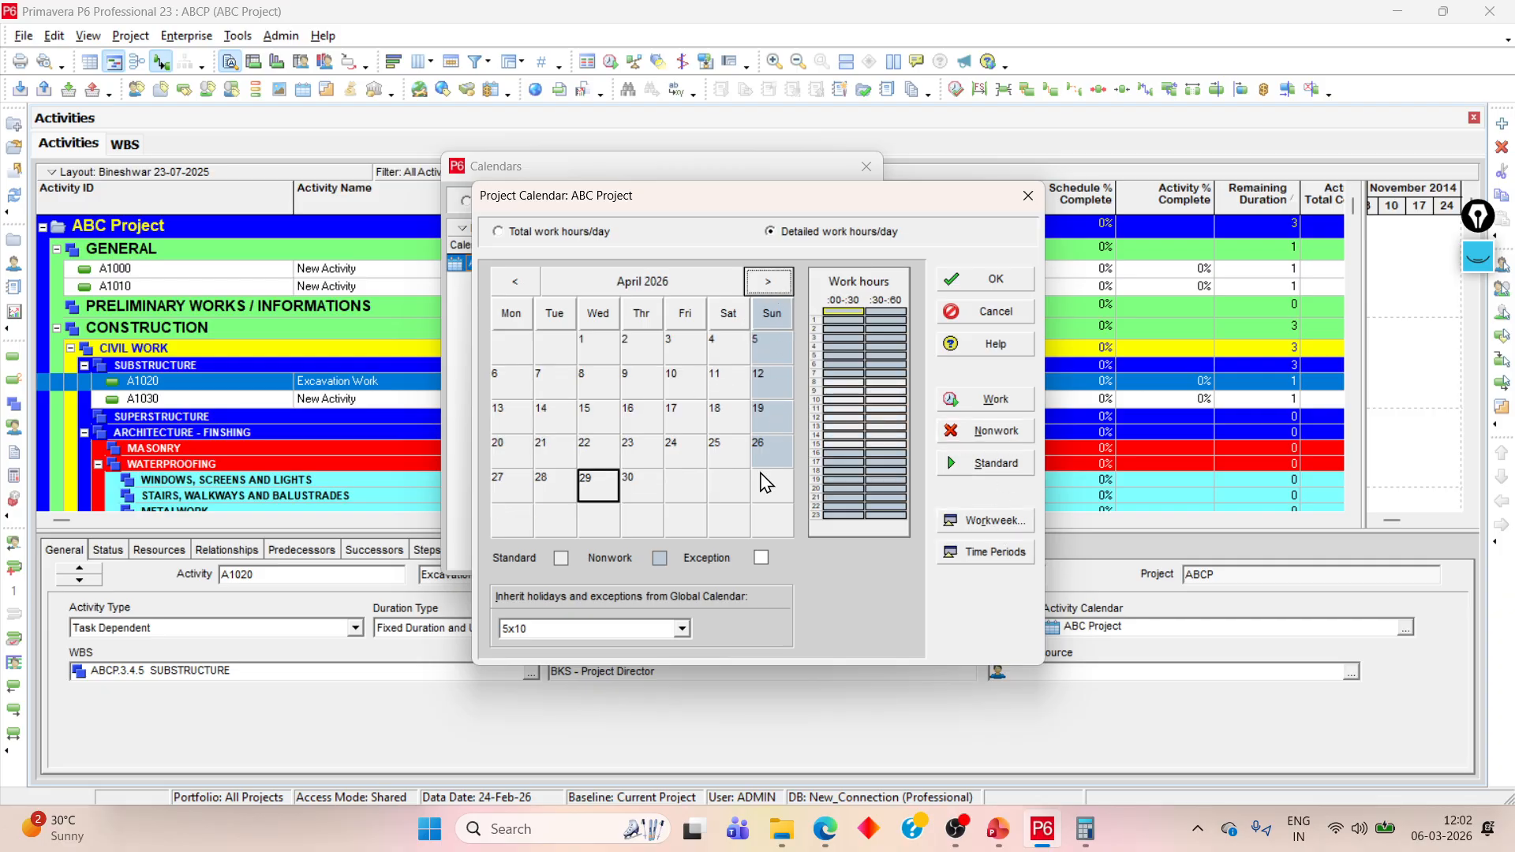
click(773, 286)
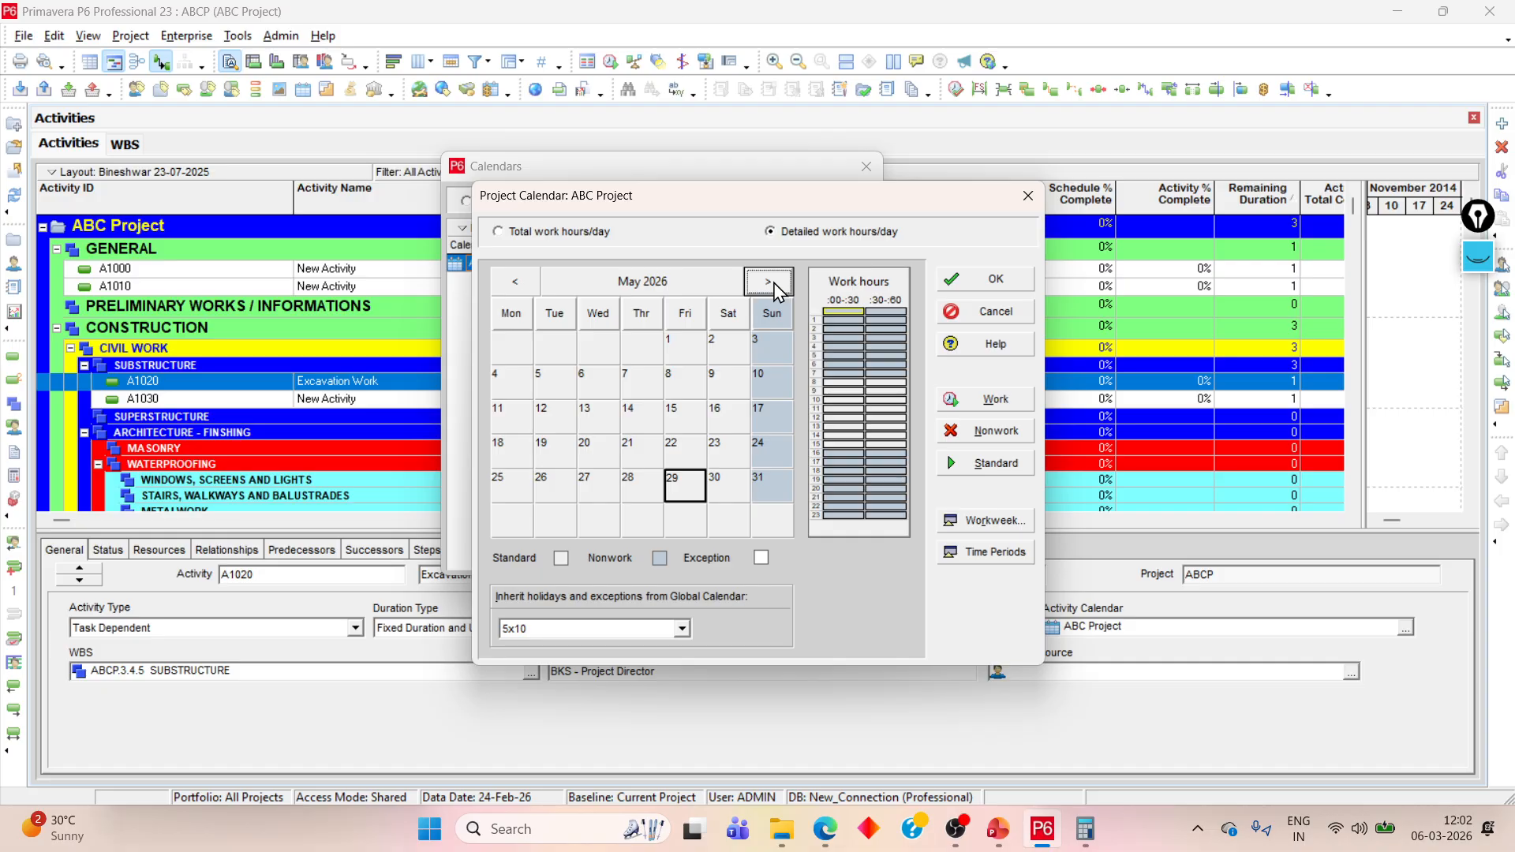
click(775, 347)
click(777, 386)
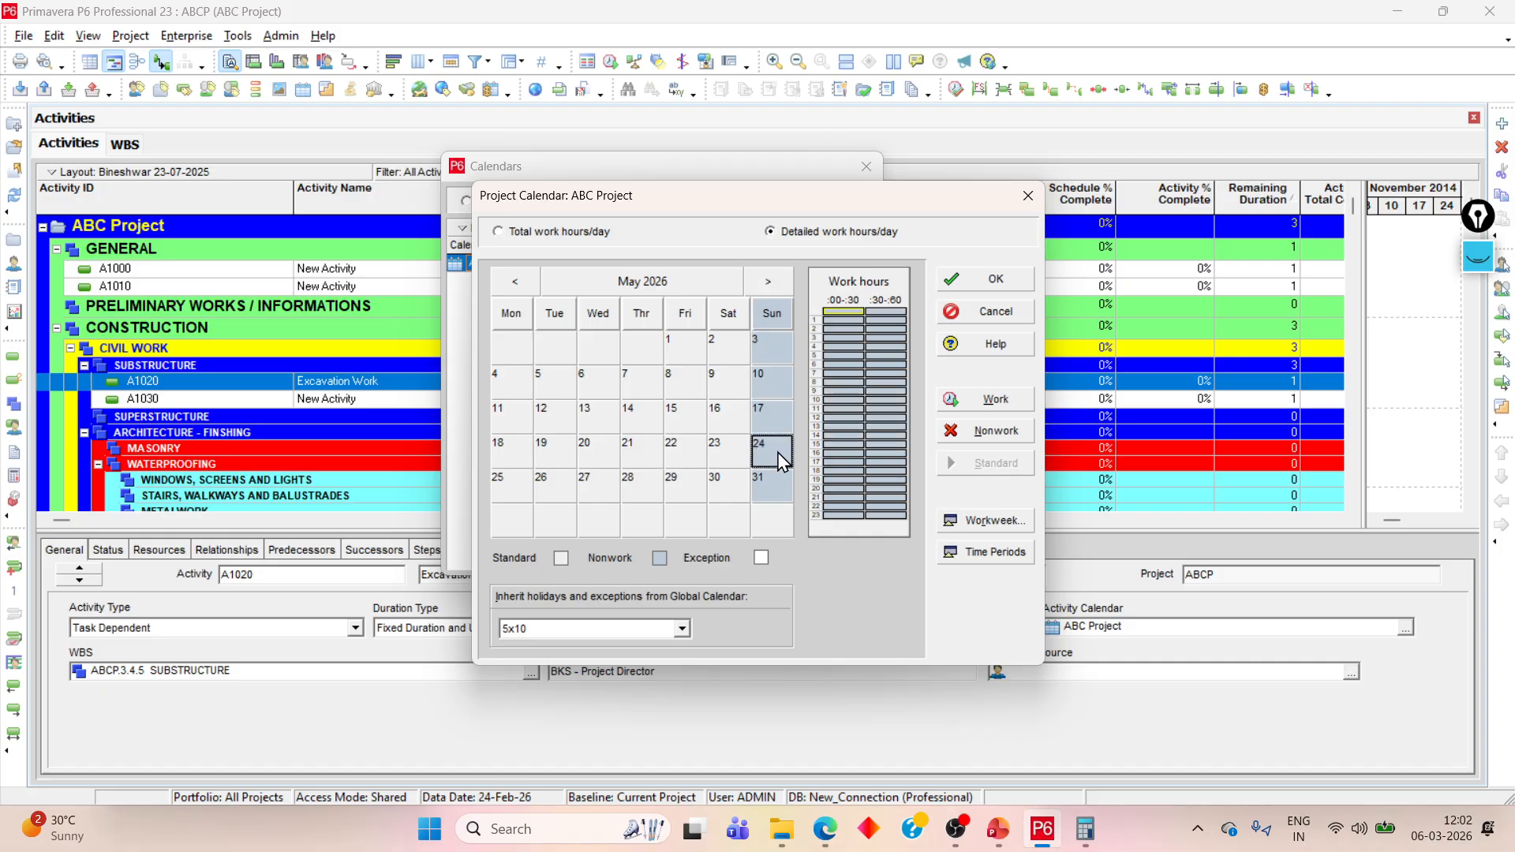
click(726, 348)
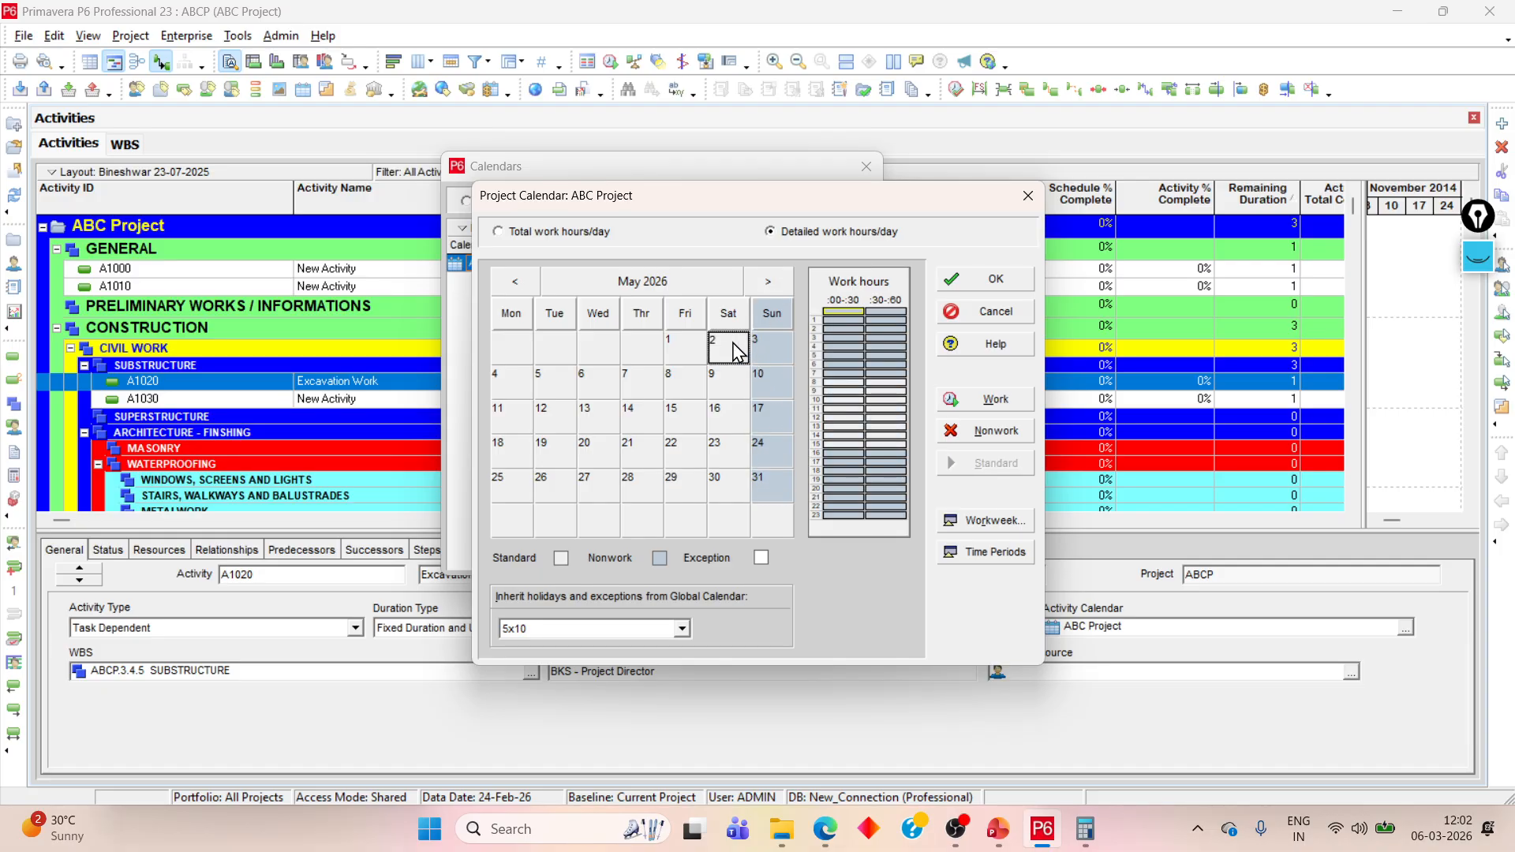
click(723, 388)
click(727, 422)
click(520, 282)
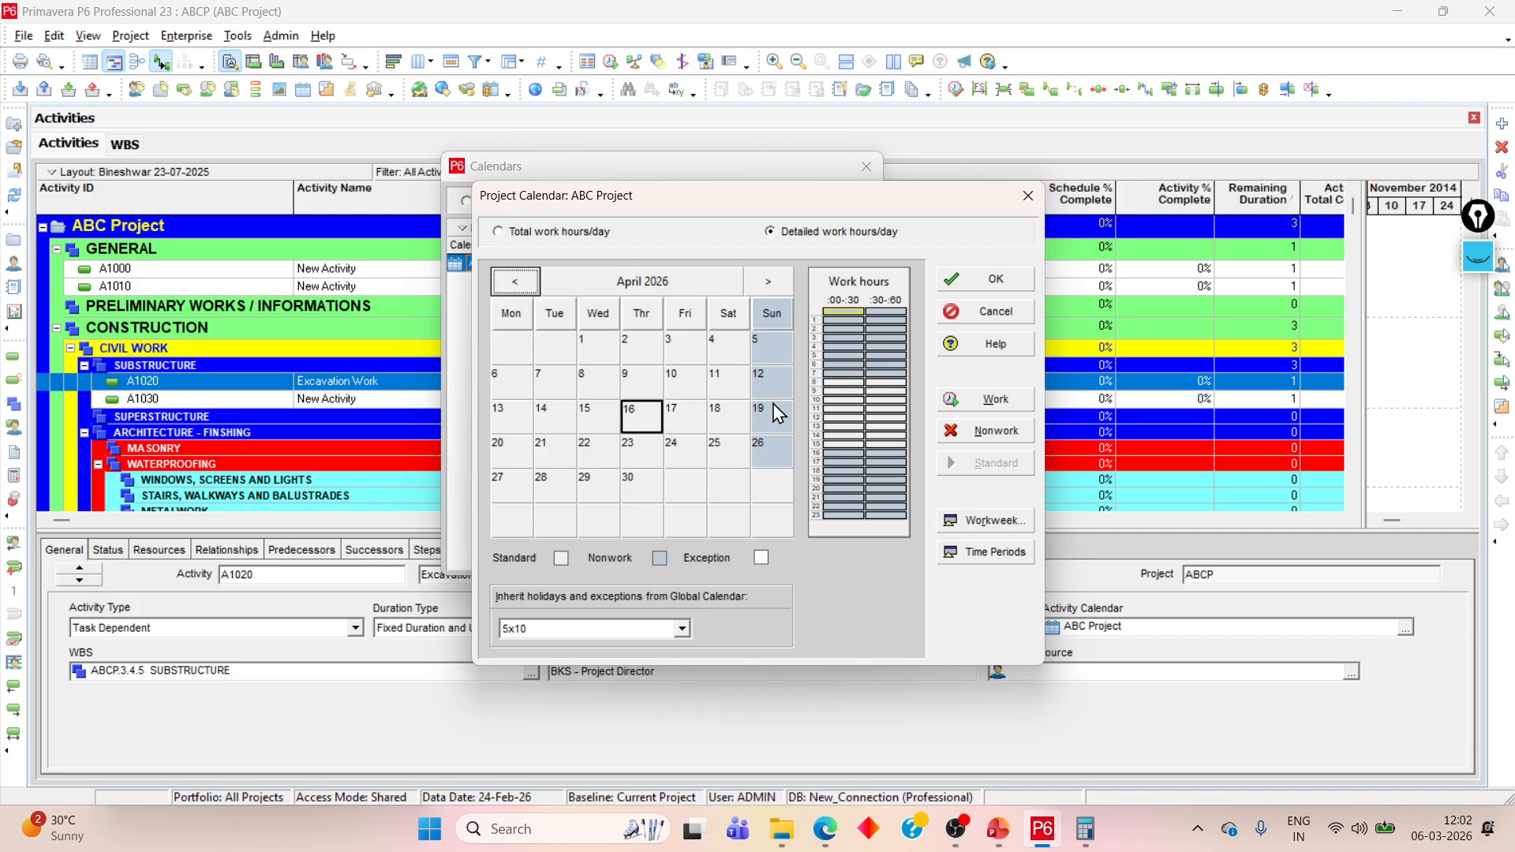
click(741, 346)
click(734, 381)
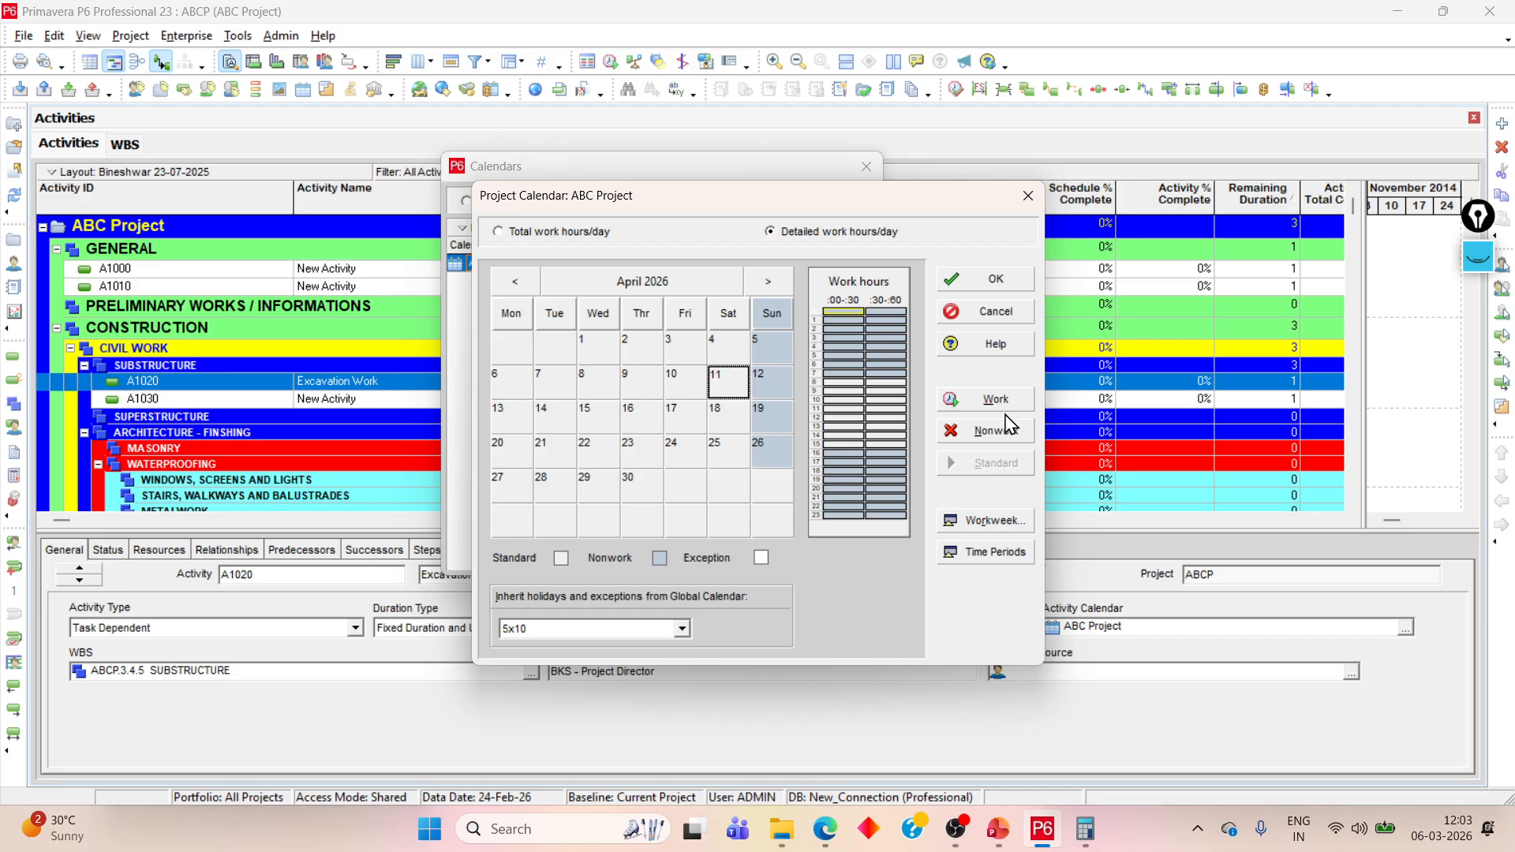
Step: Review the calendar's standard weekly work hours for Monday and Wednesday
click(1000, 520)
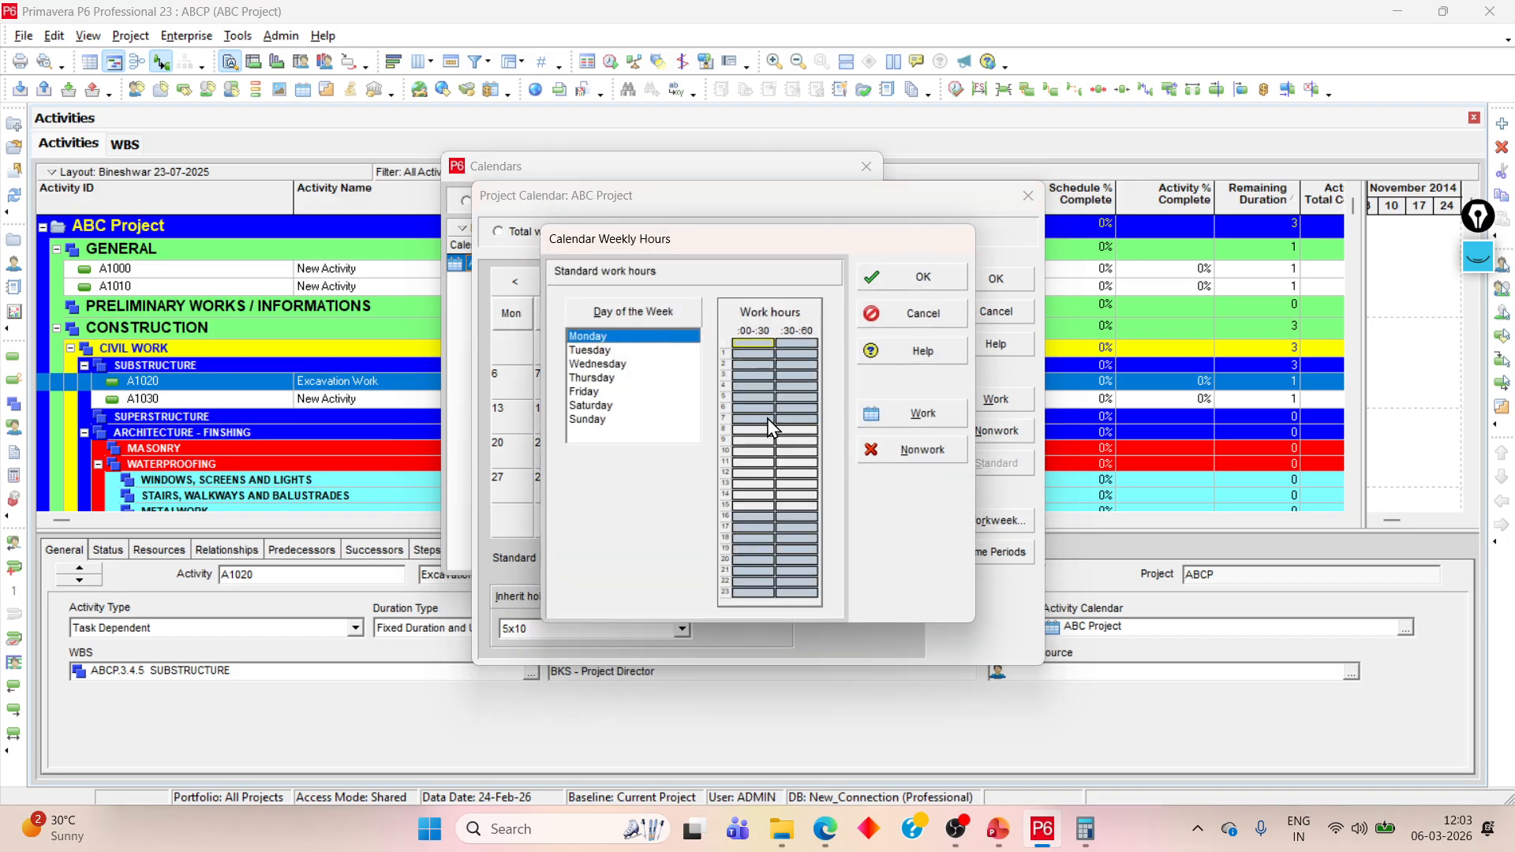
click(629, 369)
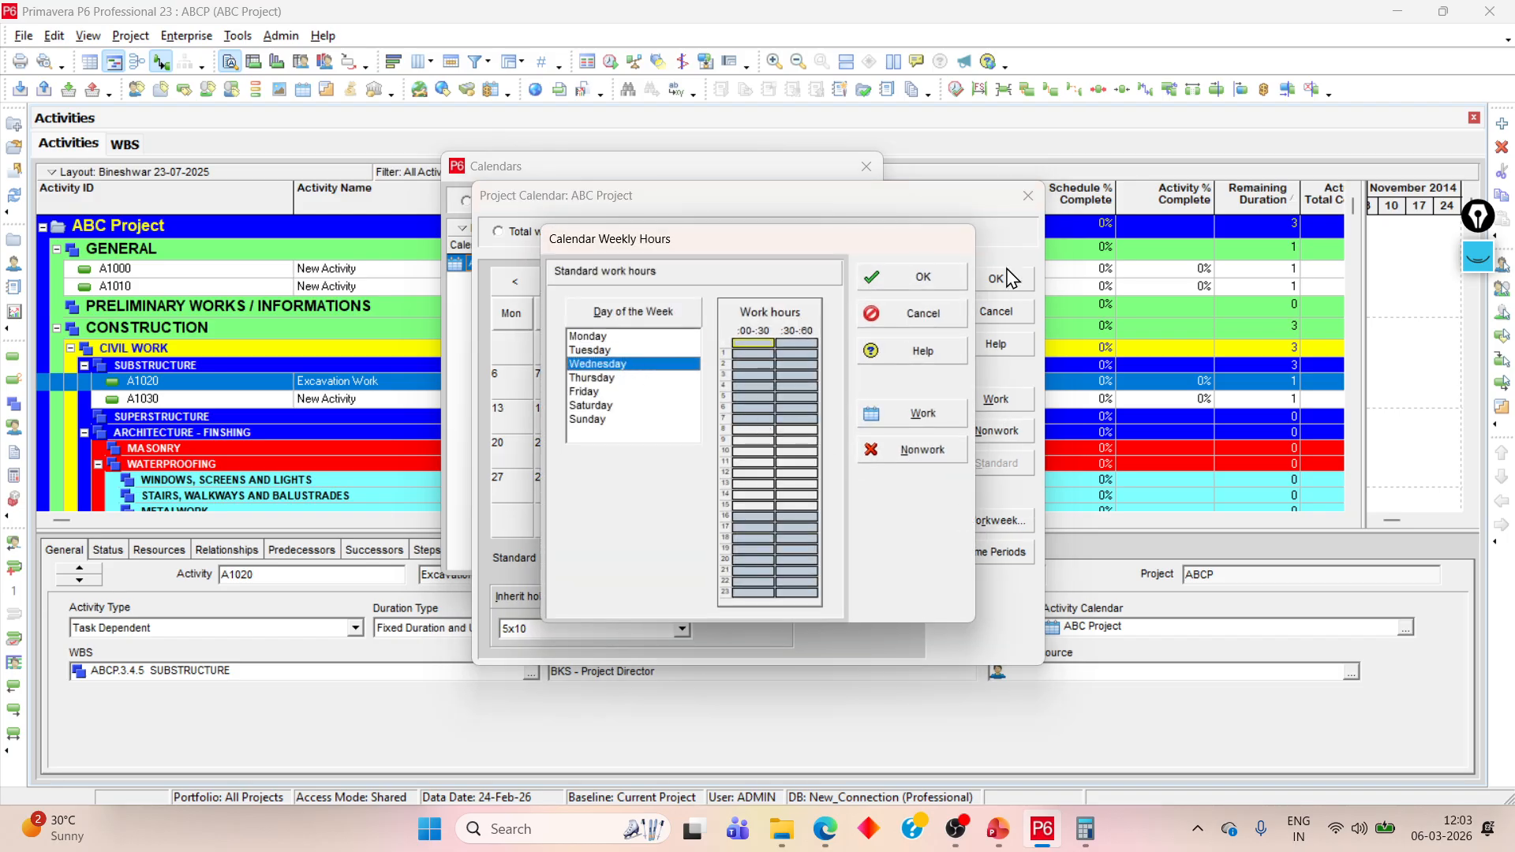
click(923, 278)
click(1006, 524)
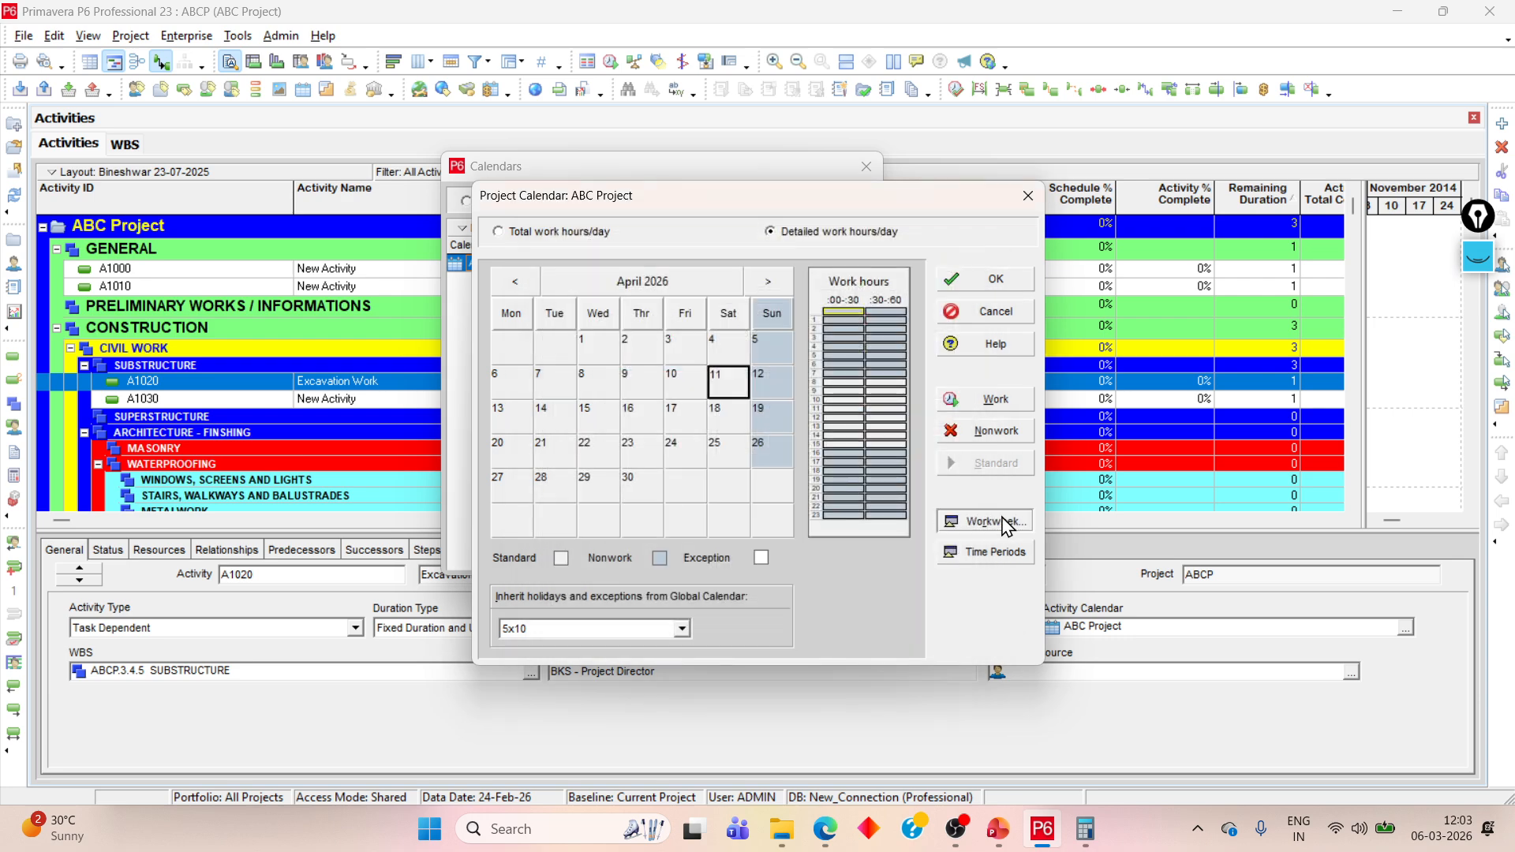
click(924, 281)
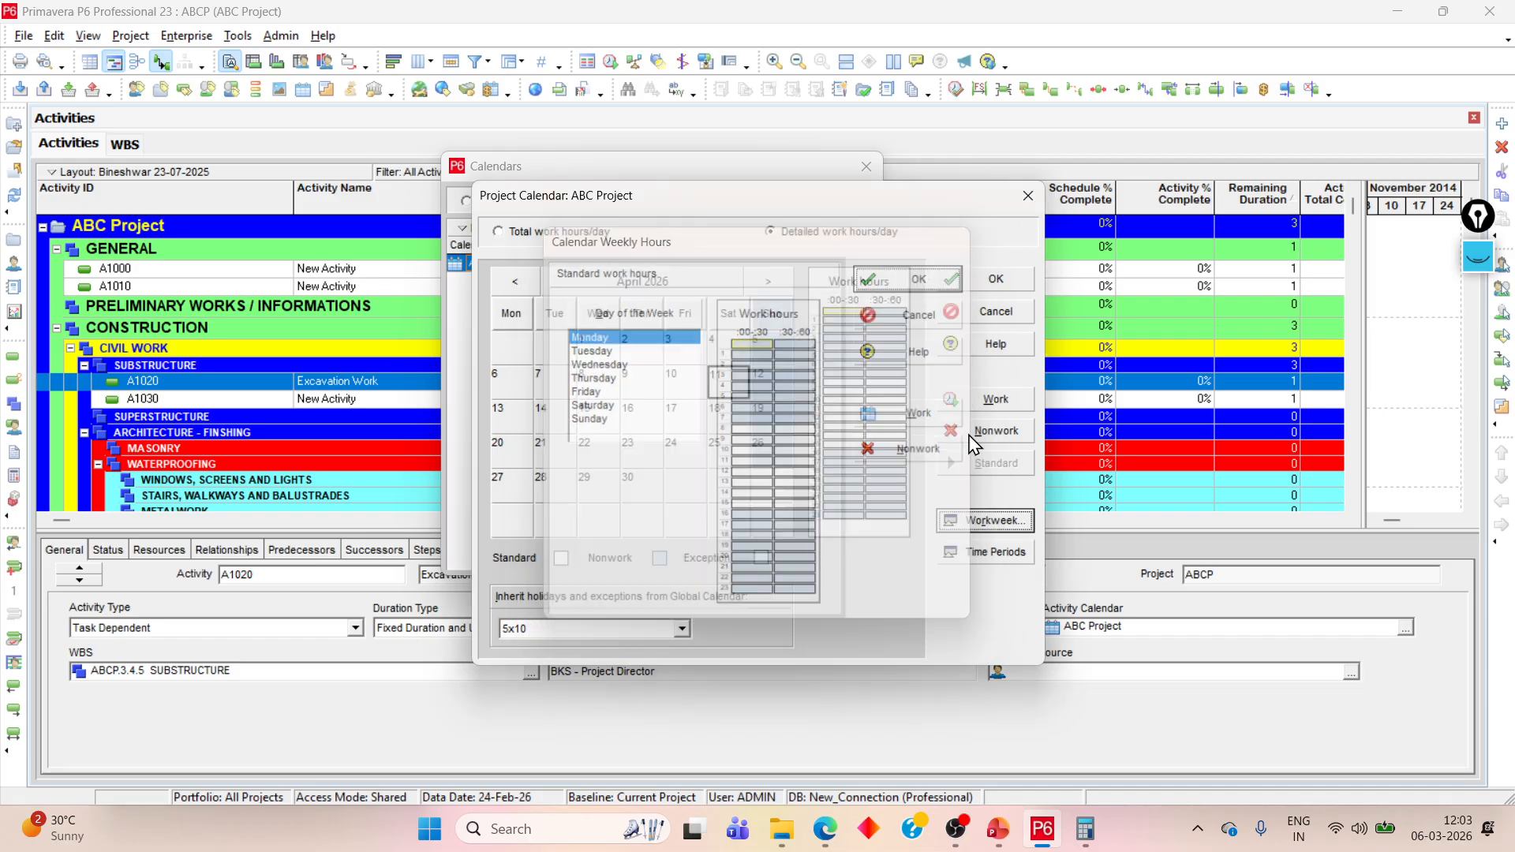
Step: In the standard workweek, mark Monday's 8:00 and 13:00 hours as nonwork and the 16:00 and 17:00 hours as work
click(998, 521)
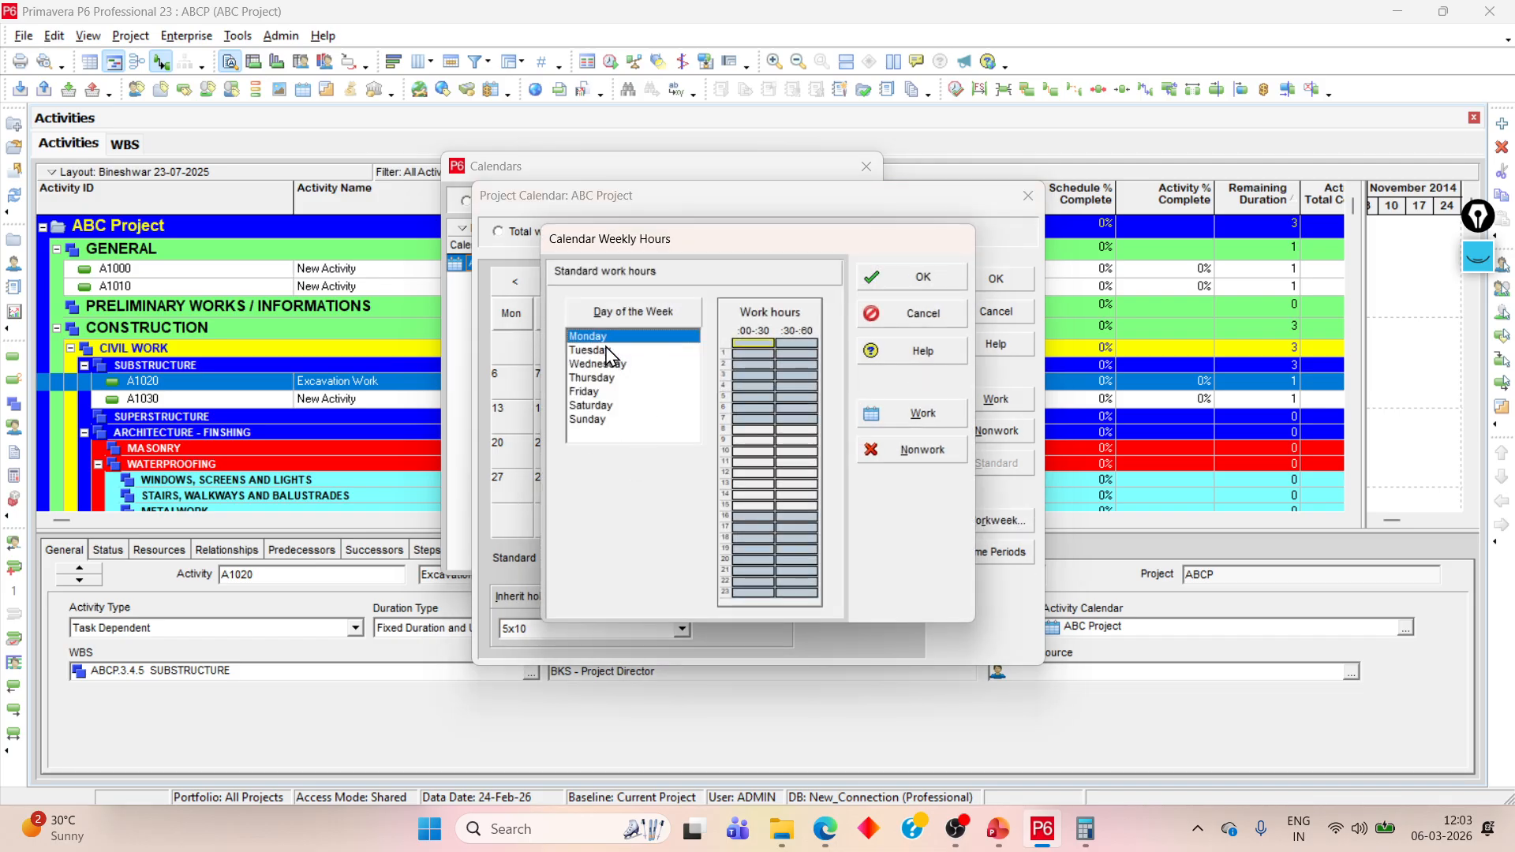
drag(770, 433, 794, 430)
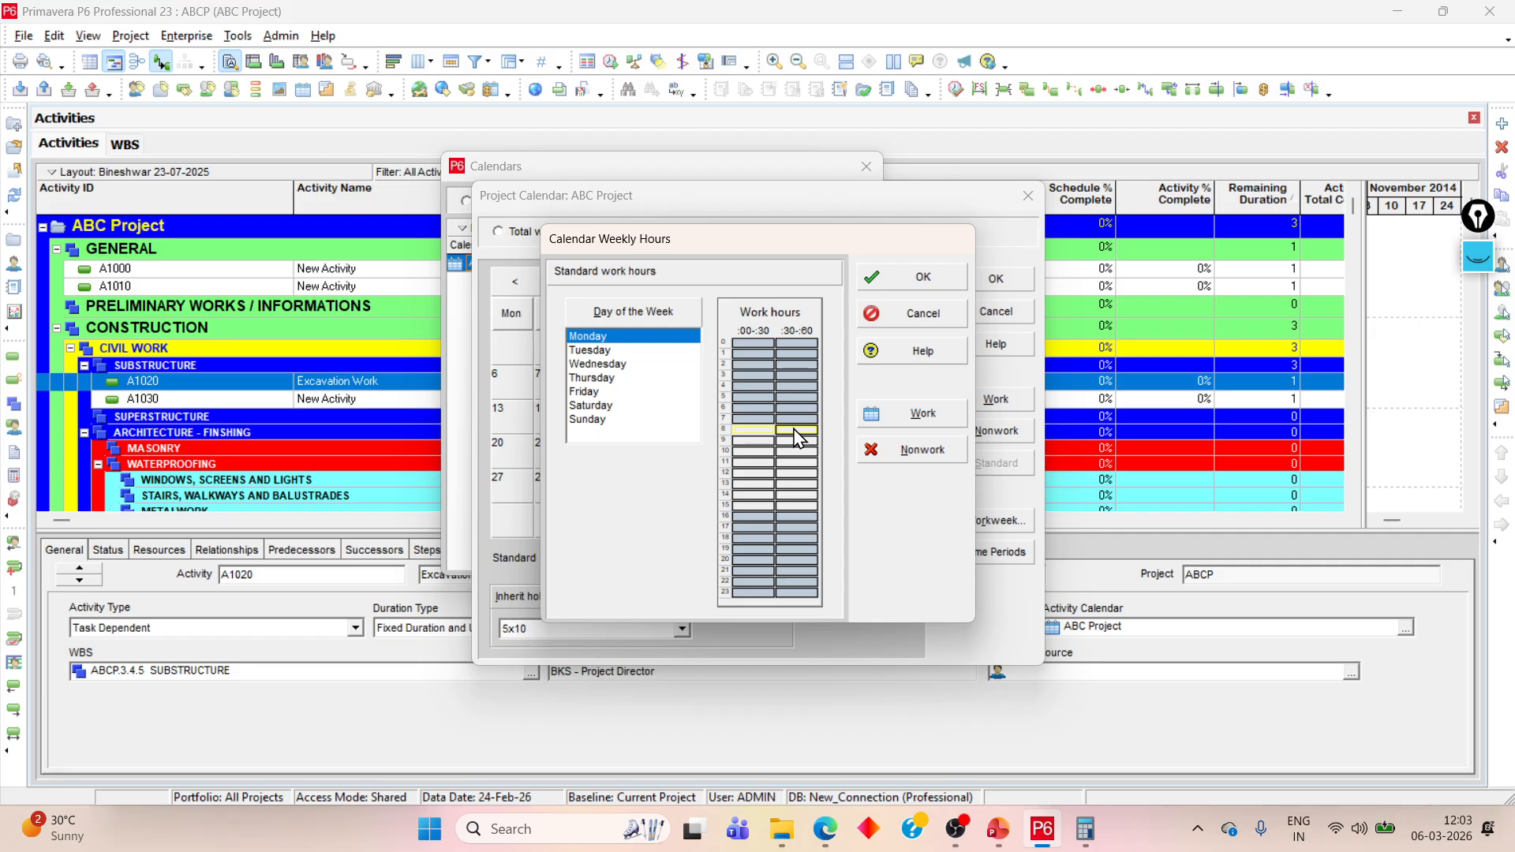
click(916, 461)
drag(759, 483, 798, 490)
click(919, 415)
click(782, 517)
drag(765, 482, 807, 534)
click(911, 450)
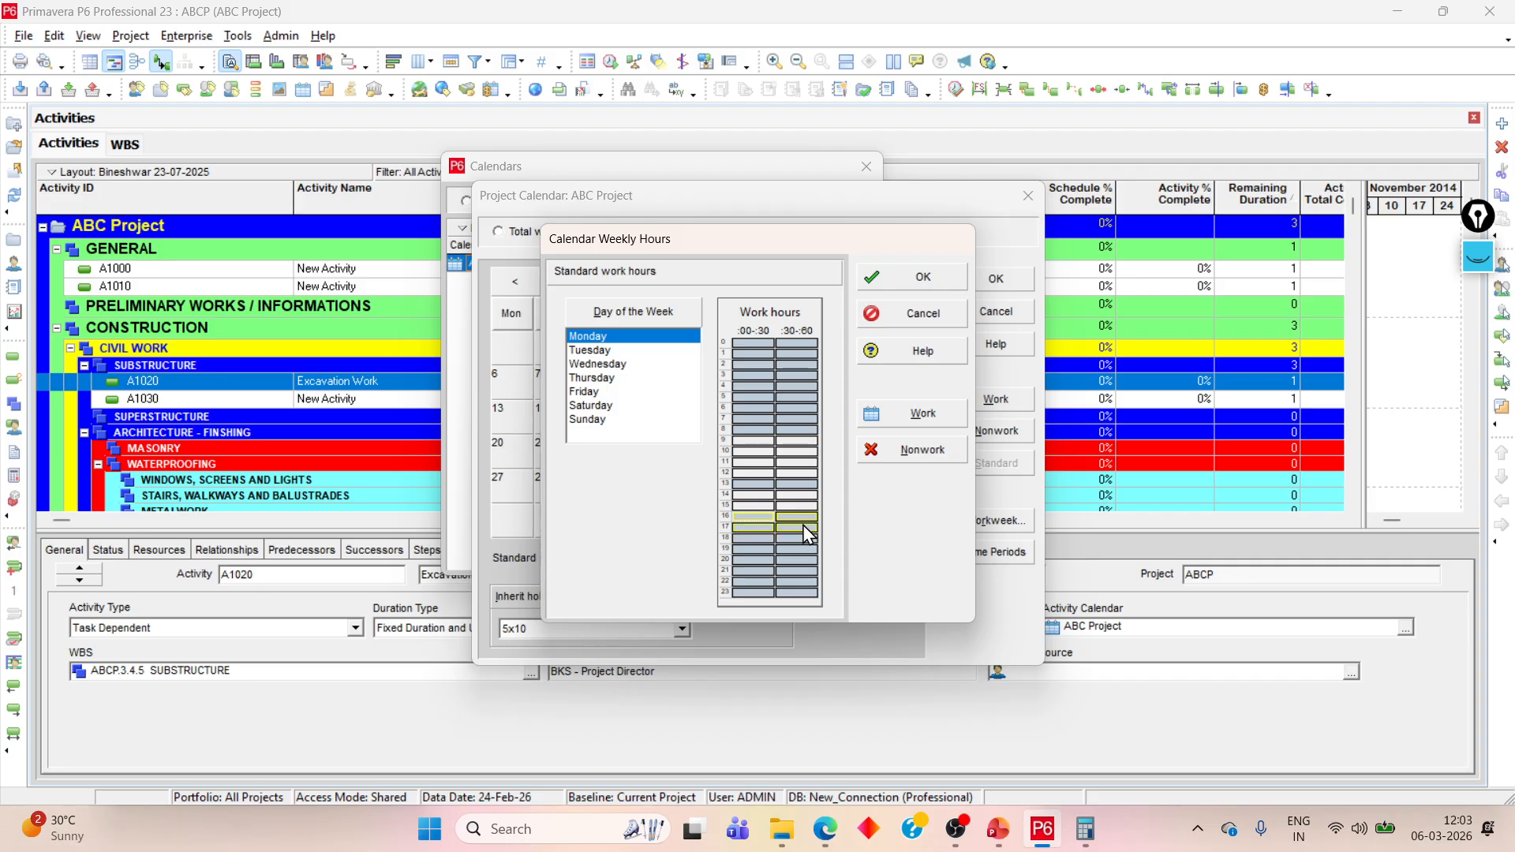
click(925, 415)
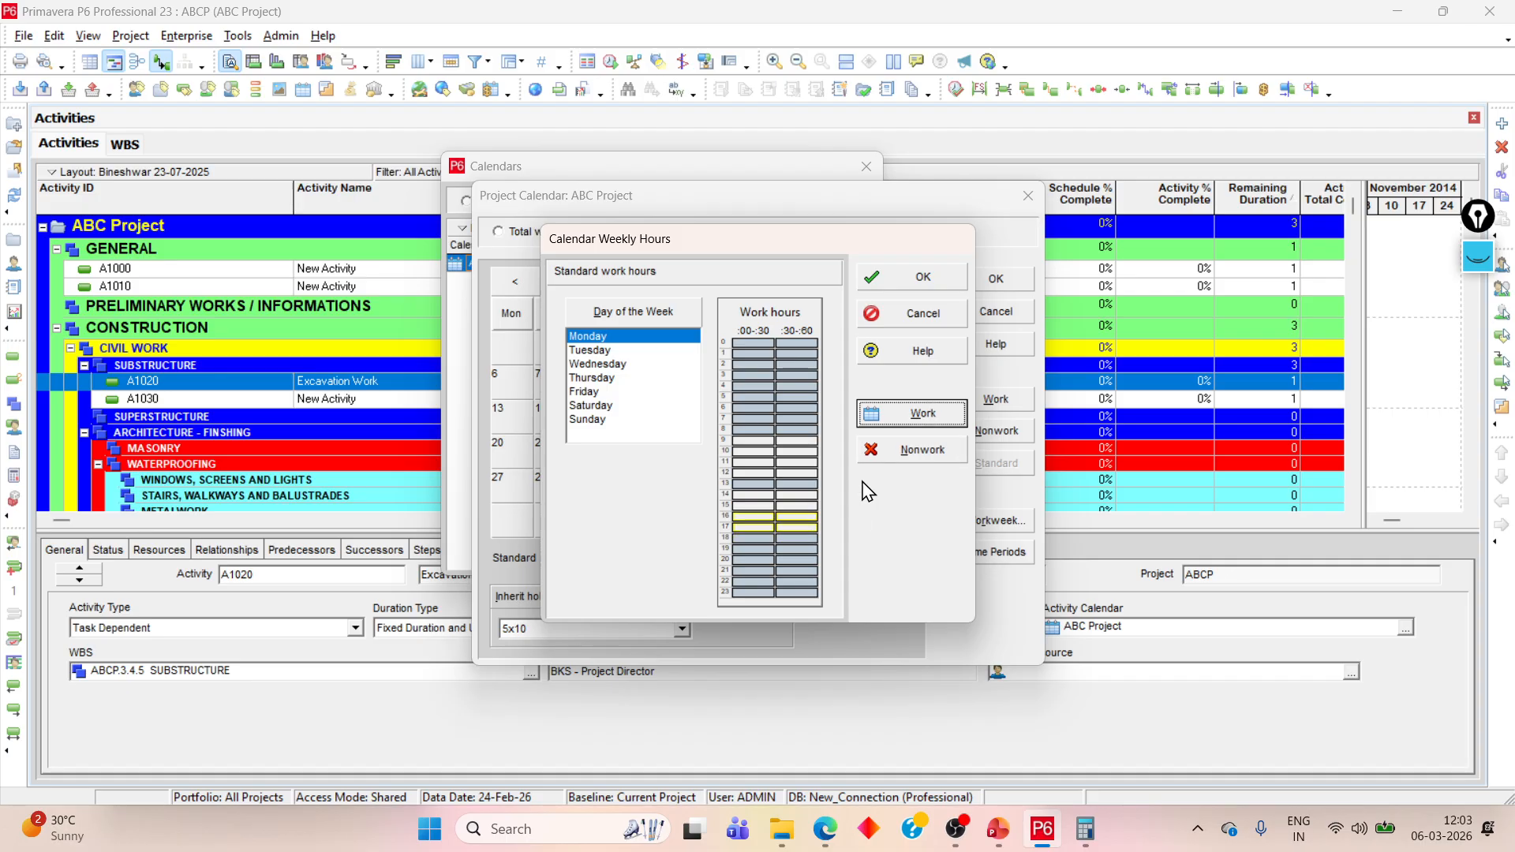
click(788, 442)
click(765, 456)
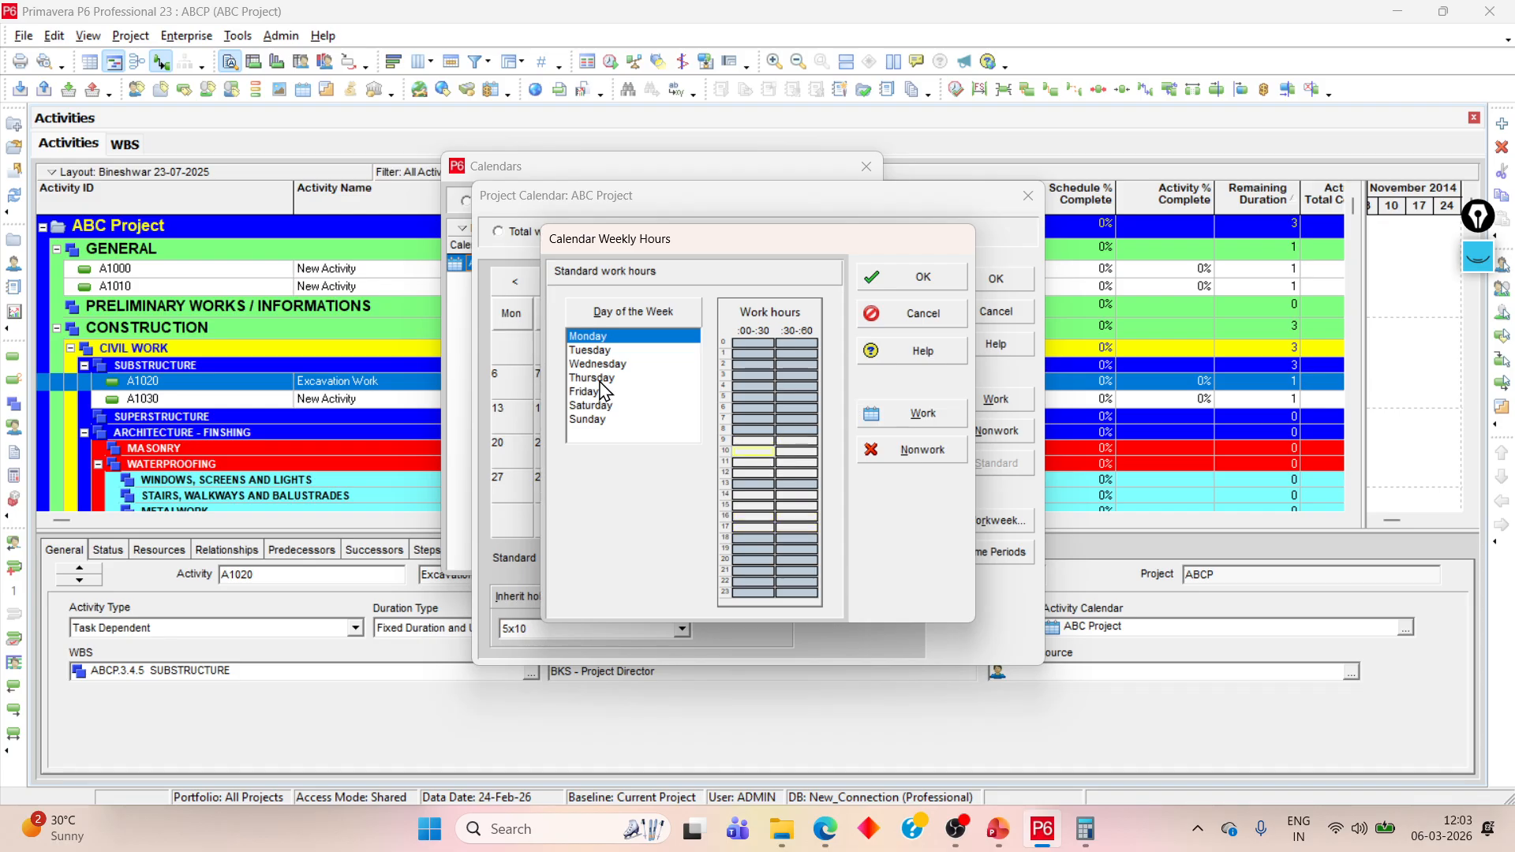
Step: Mark Tuesday's 8:00 and 13:00 hours as nonwork and the 16:00 and 17:00 hours as work
click(614, 352)
drag(767, 430, 796, 431)
click(938, 452)
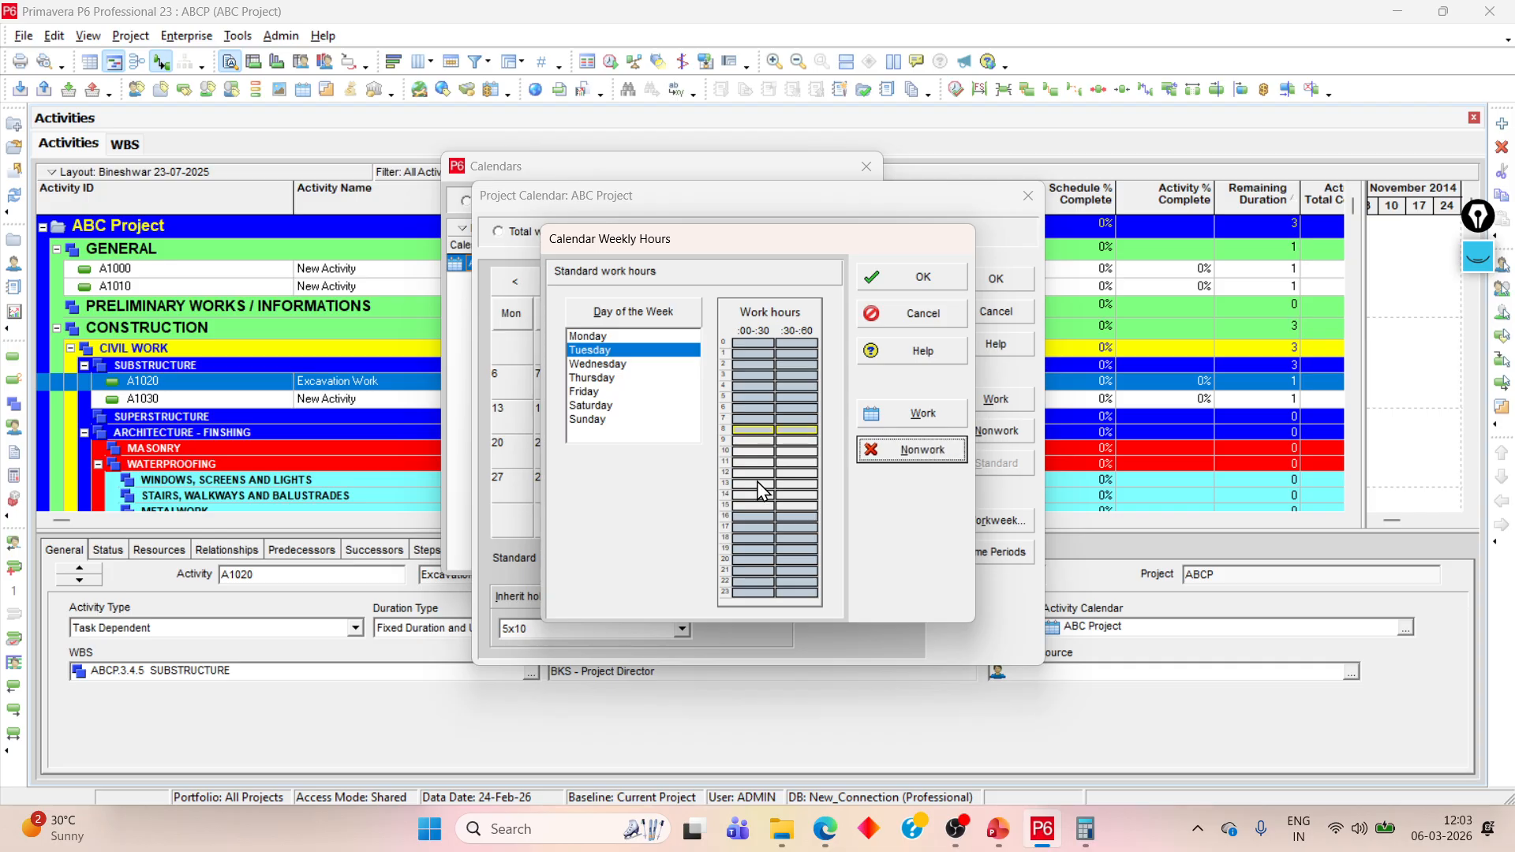
drag(754, 483, 789, 528)
click(931, 452)
click(954, 418)
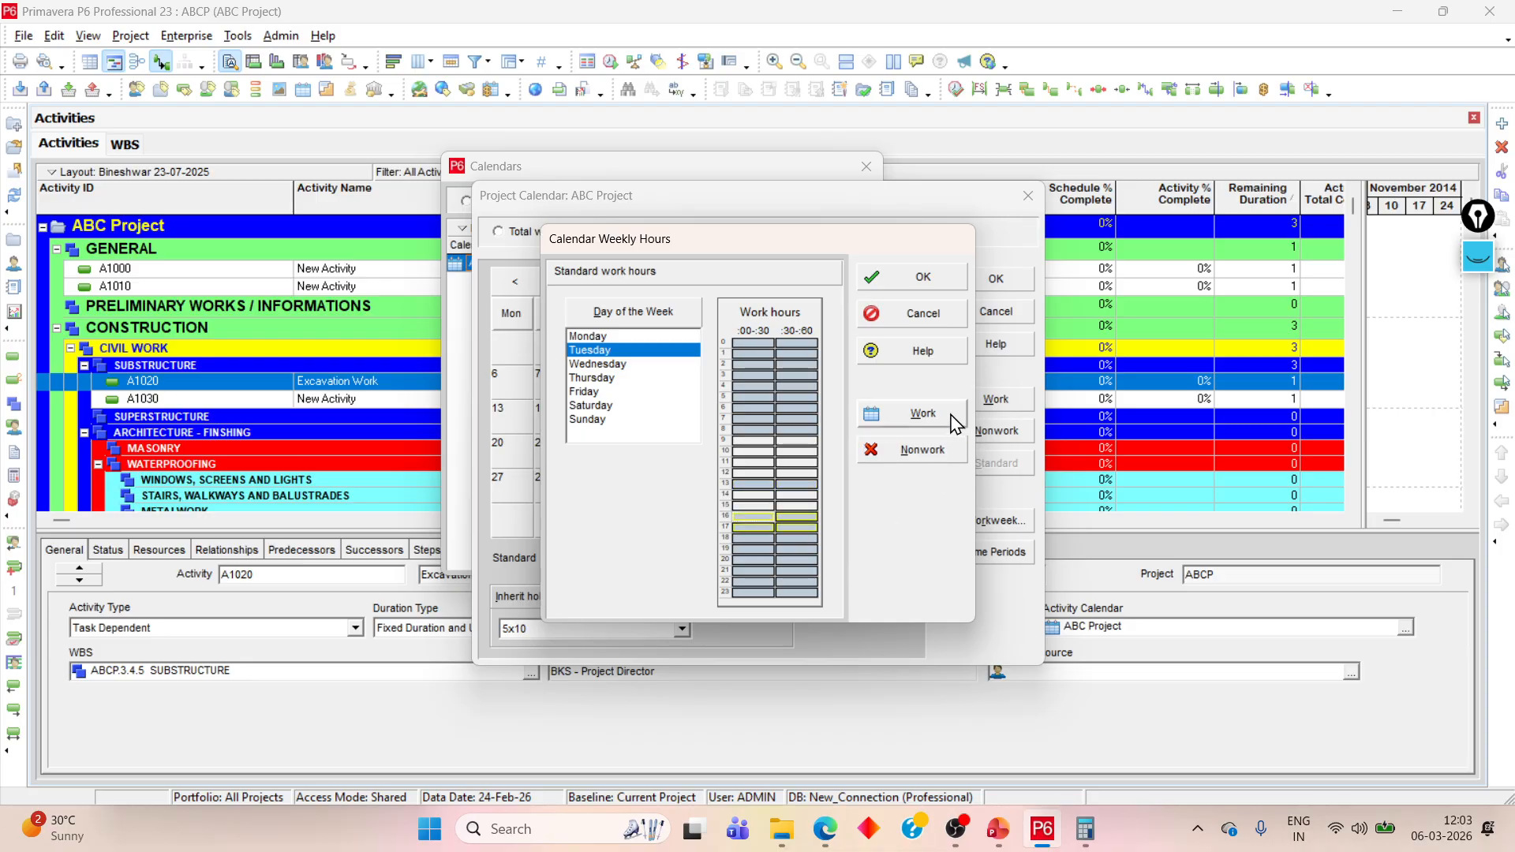
Step: Mark Wednesday's 13:00 hour as nonwork and the 16:00 and 17:00 hours as work
click(631, 365)
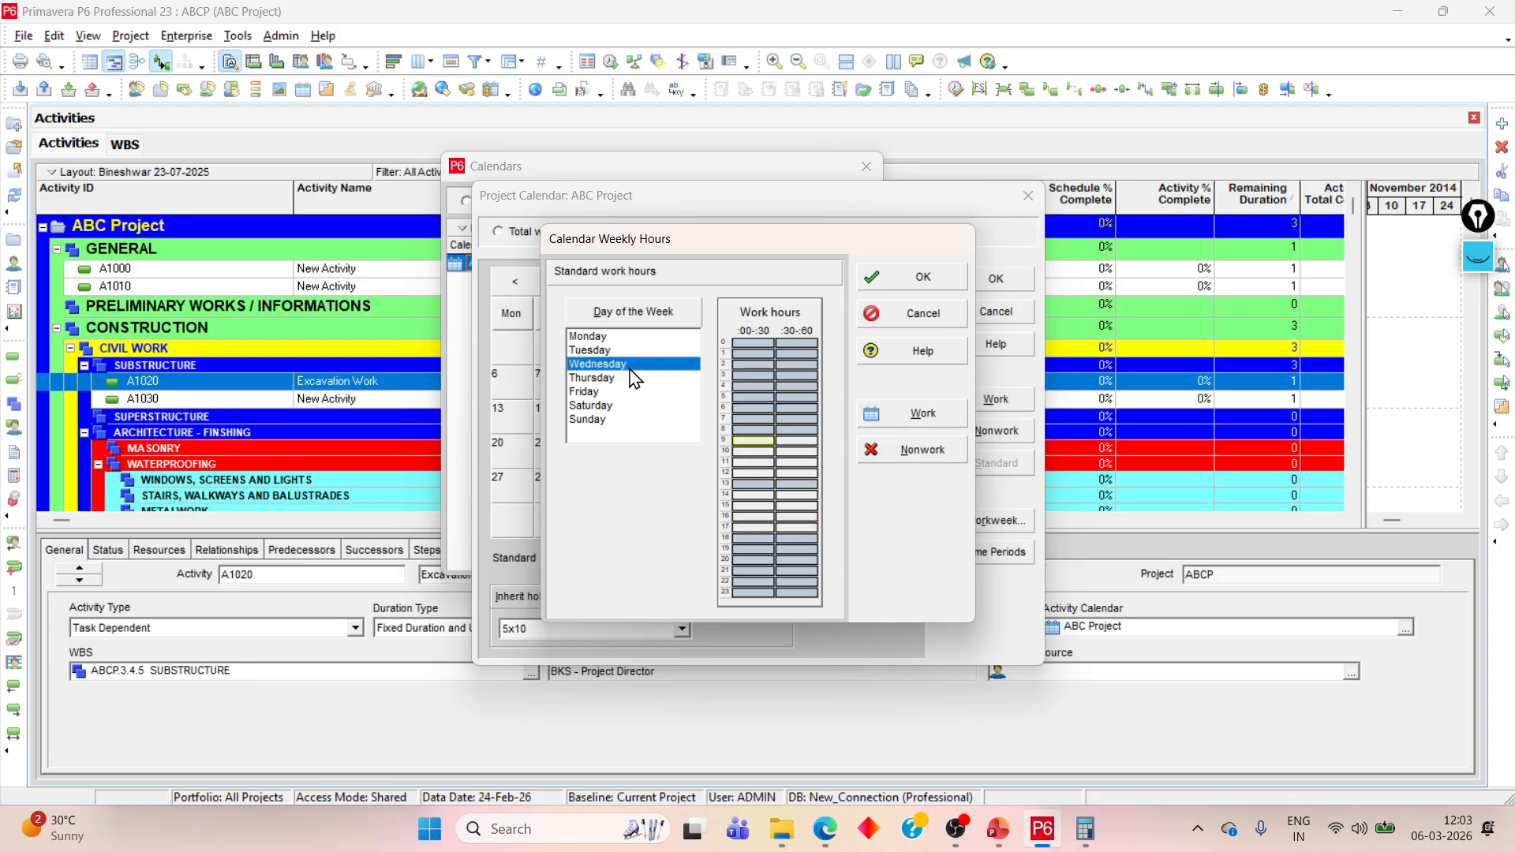
drag(762, 485, 773, 528)
click(915, 449)
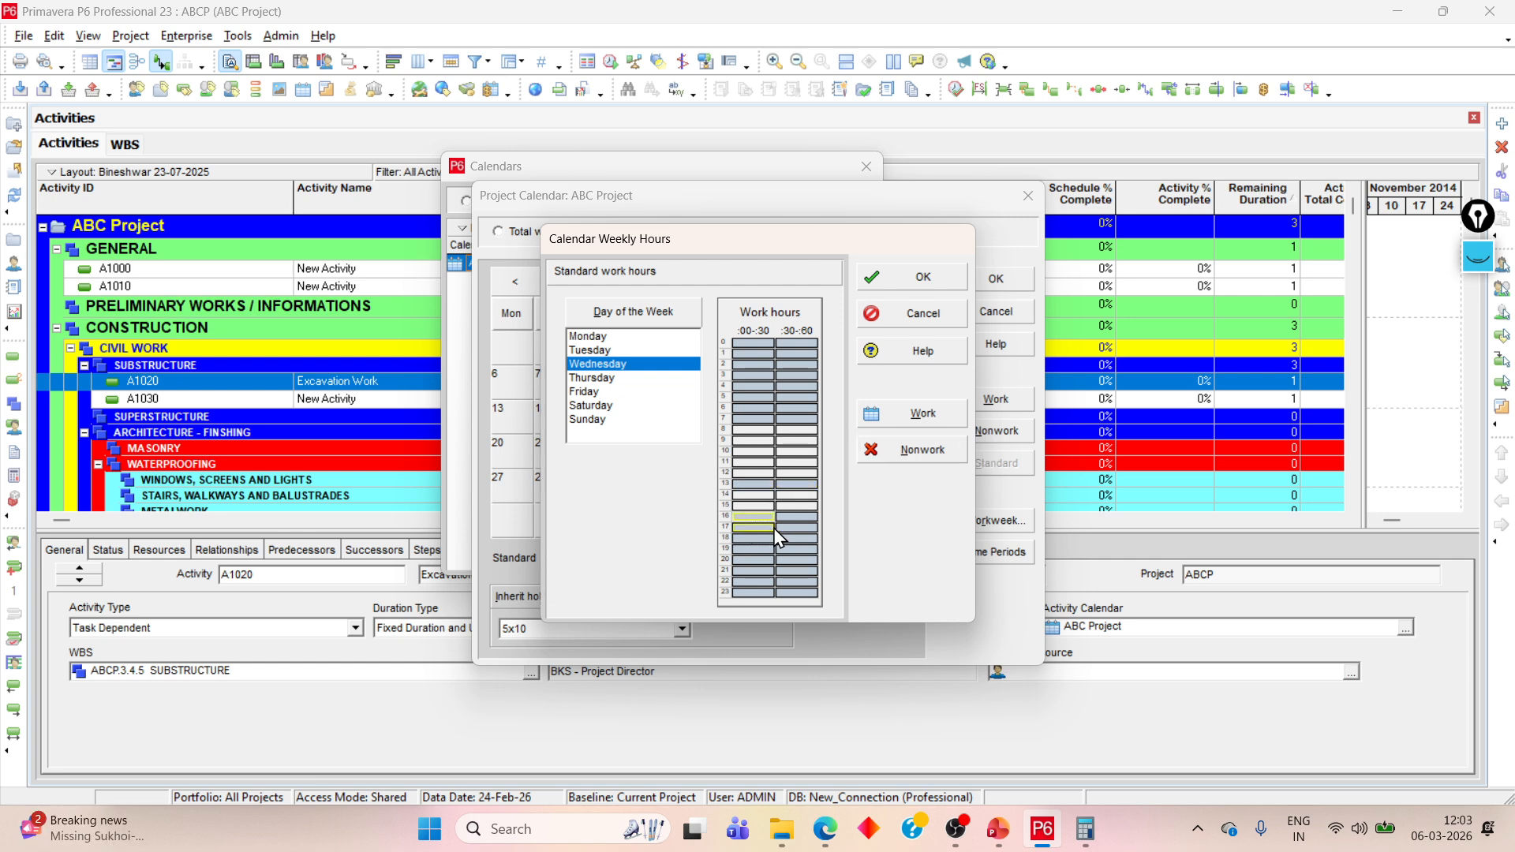
click(930, 418)
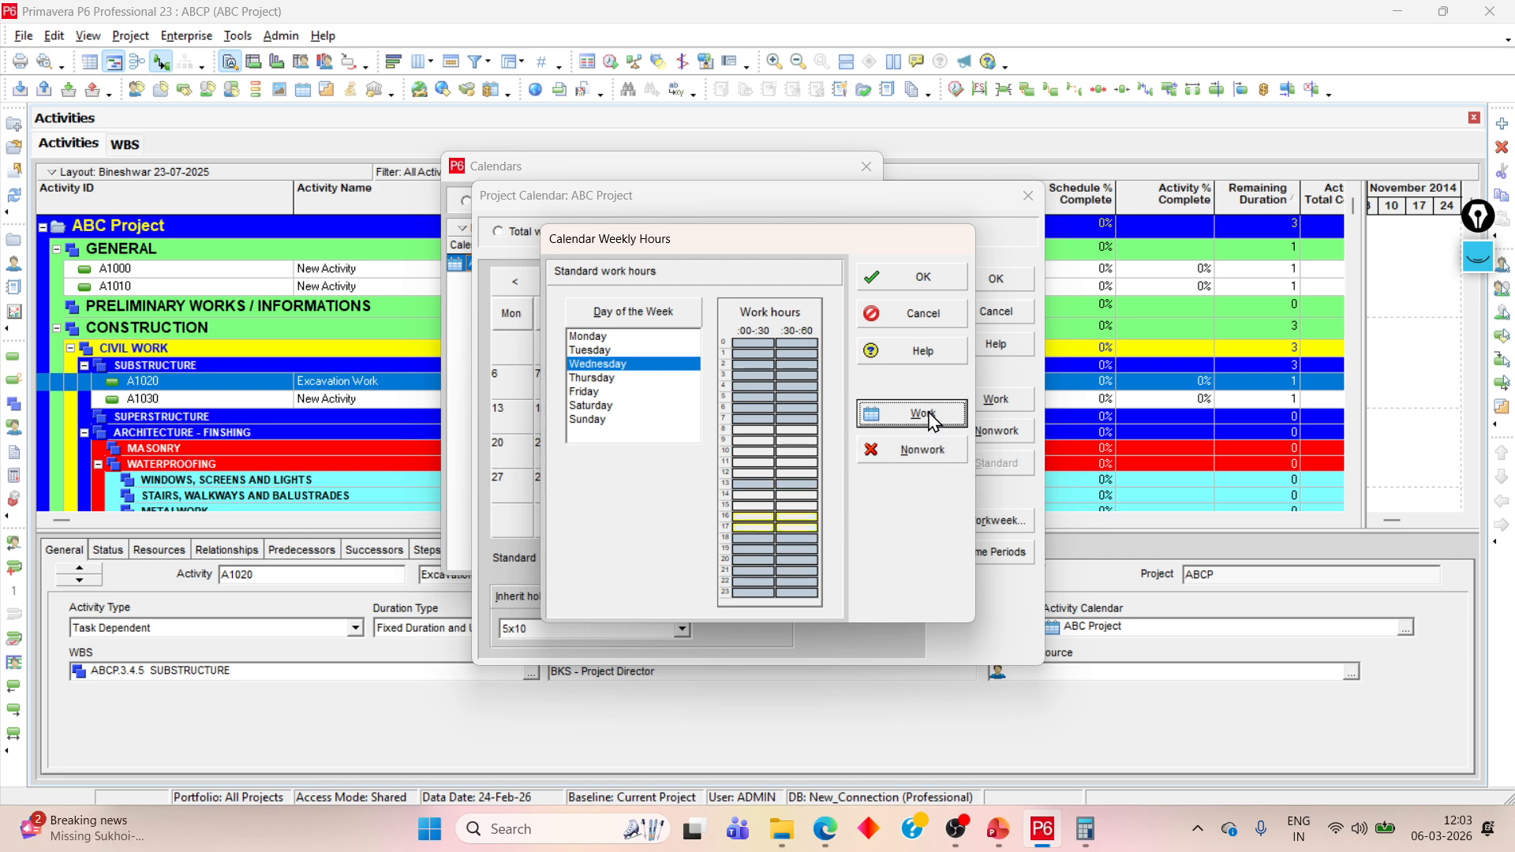
Step: Mark Thursday's 8:00, 12:00 and 13:00 hours as nonwork and the 16:00 and 17:00 hours as work
click(595, 381)
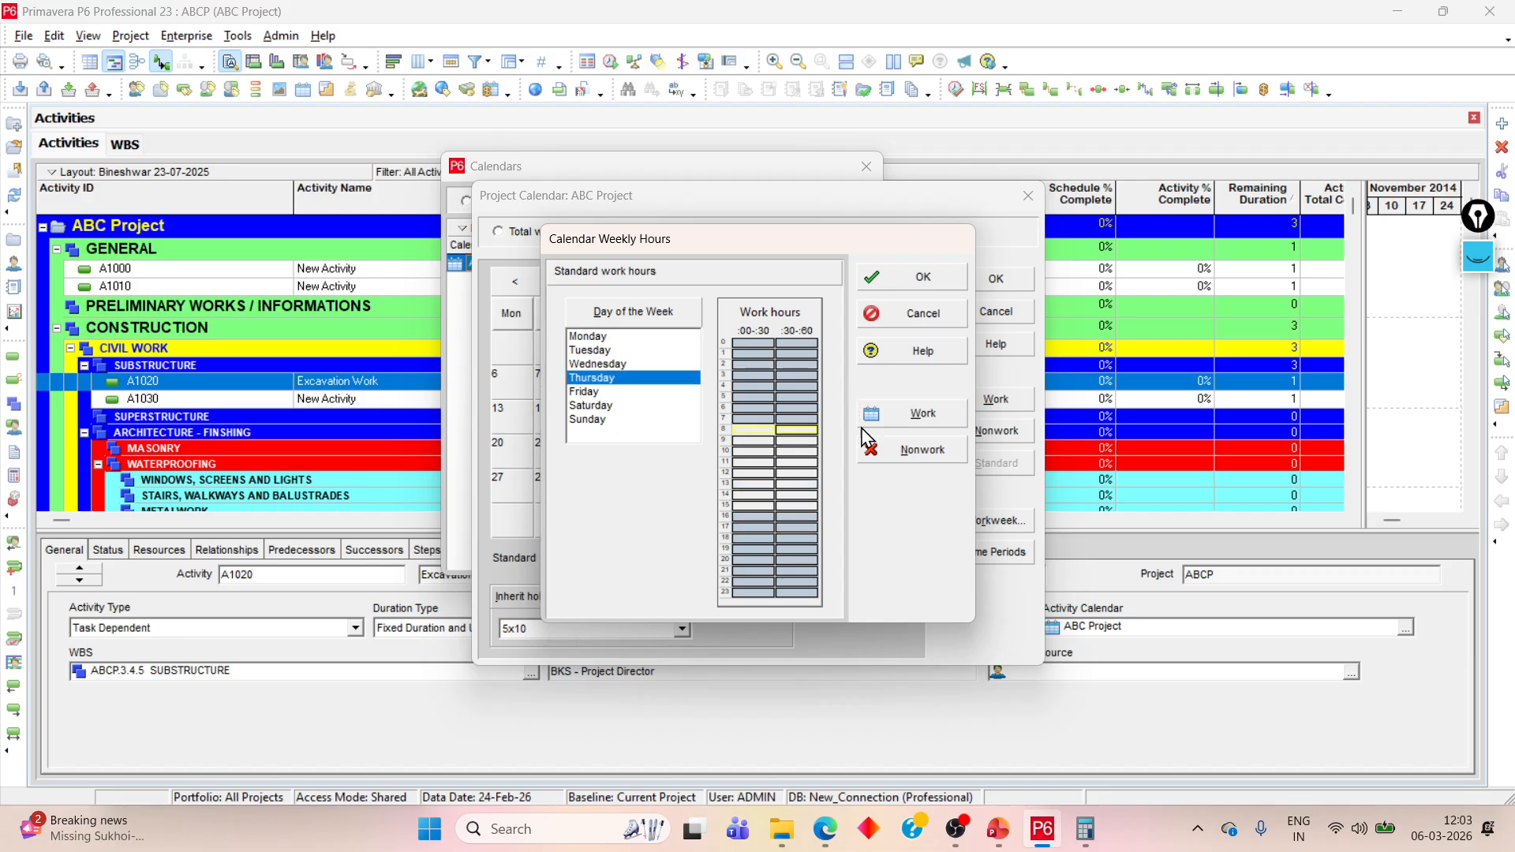
click(916, 450)
drag(750, 473, 820, 484)
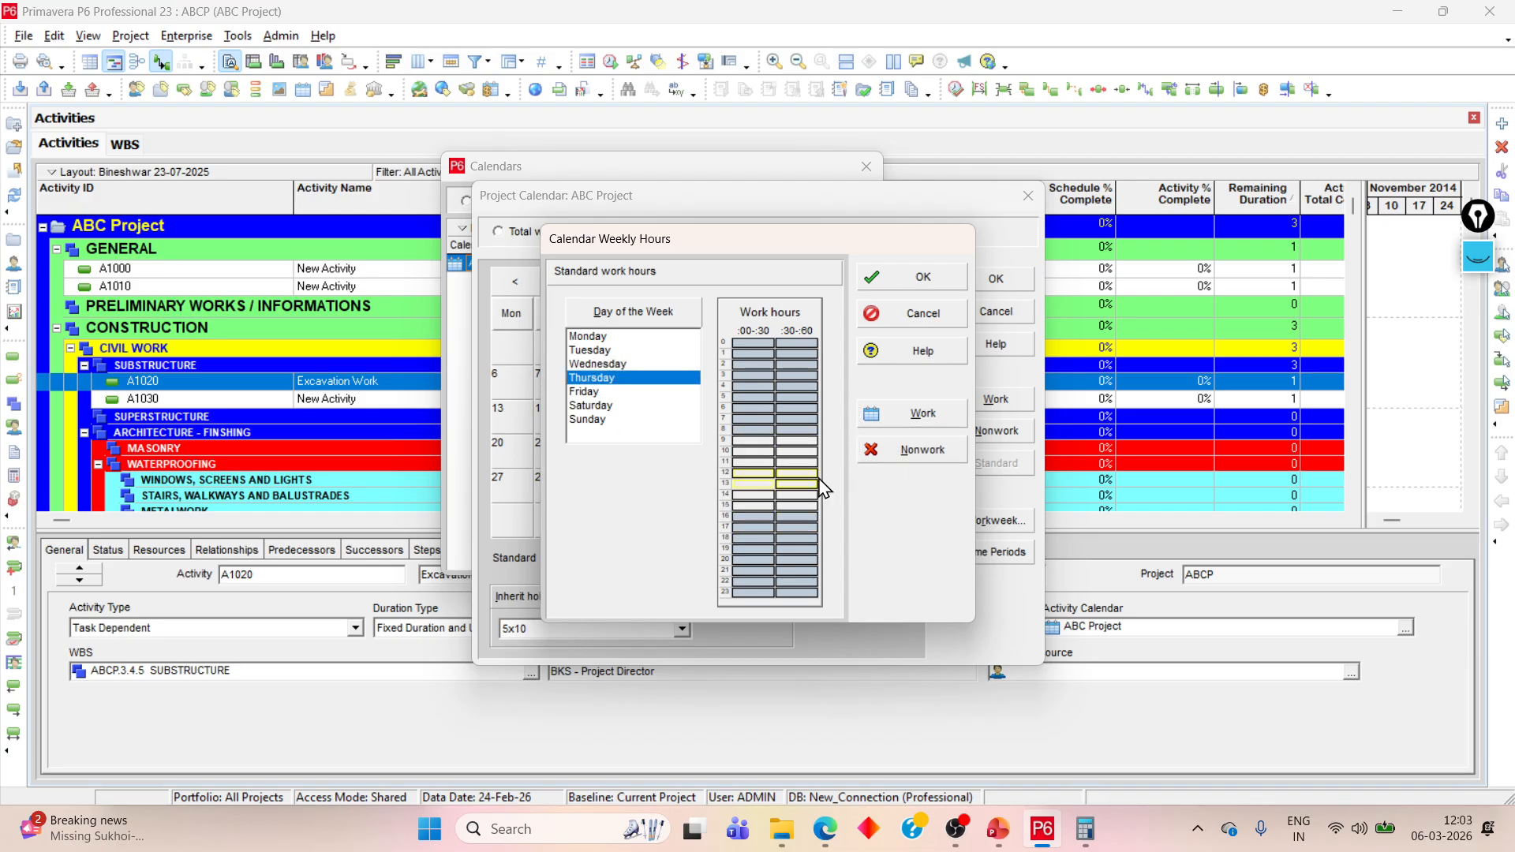
click(919, 449)
drag(732, 516, 780, 519)
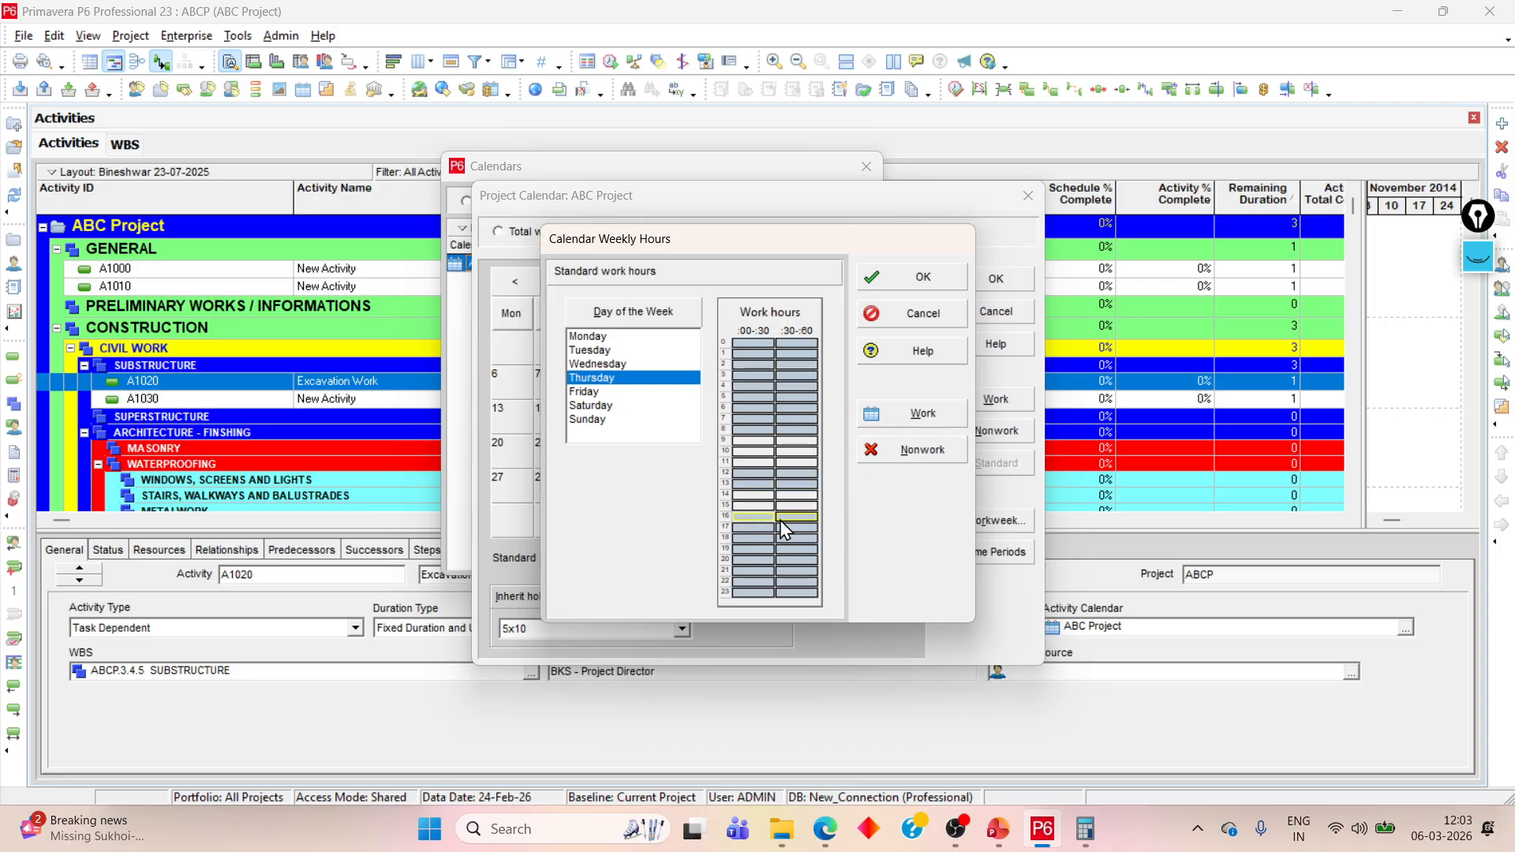
click(918, 414)
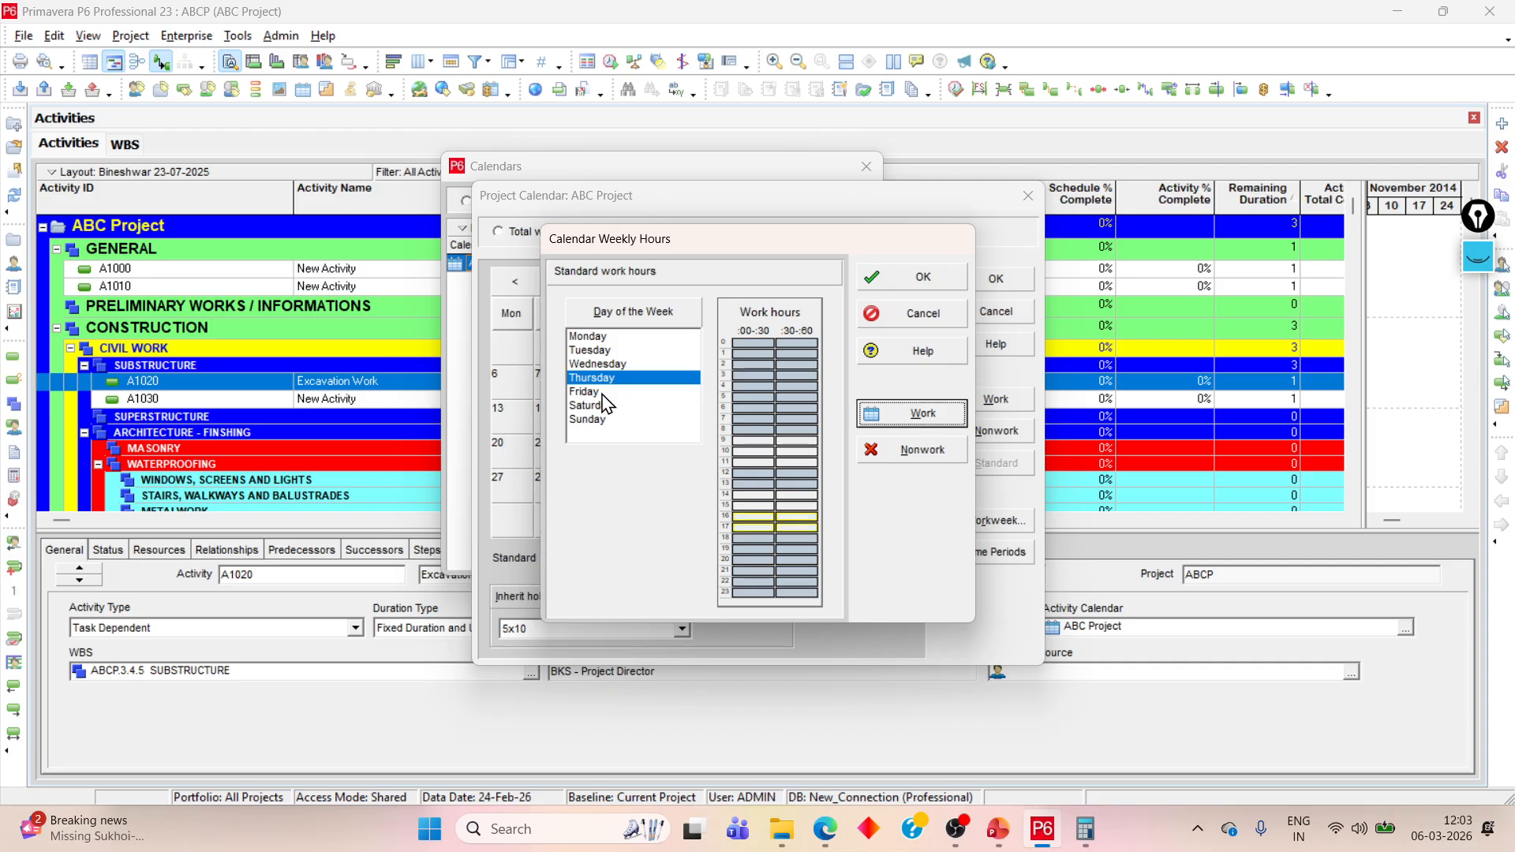
Step: Mark Friday's 13:00 hour as nonwork and its 16:00 and 17:00 hours as work in the standard workweek
click(627, 392)
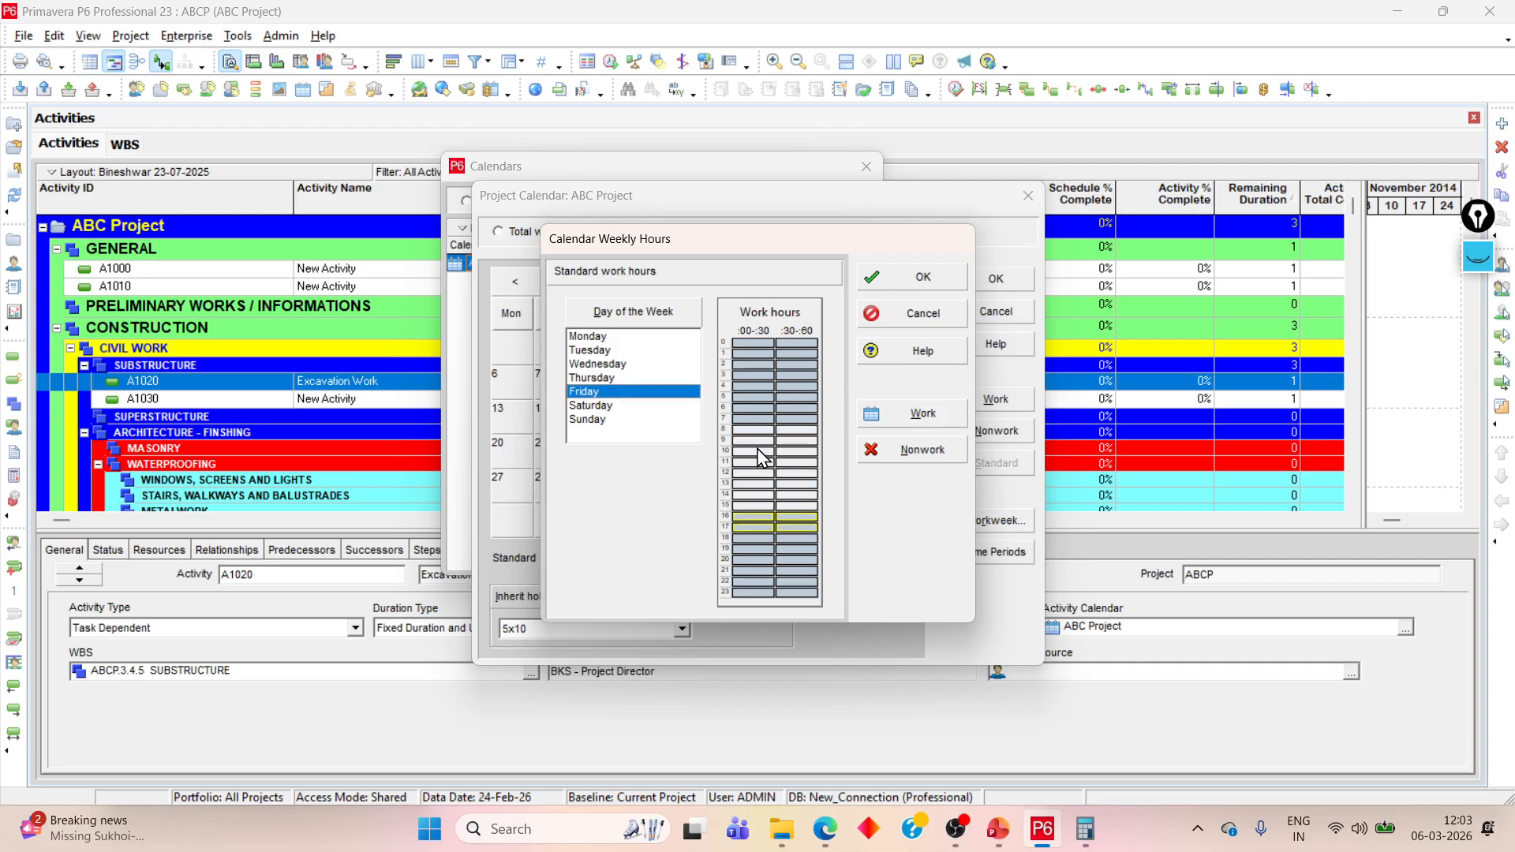
drag(755, 430, 788, 432)
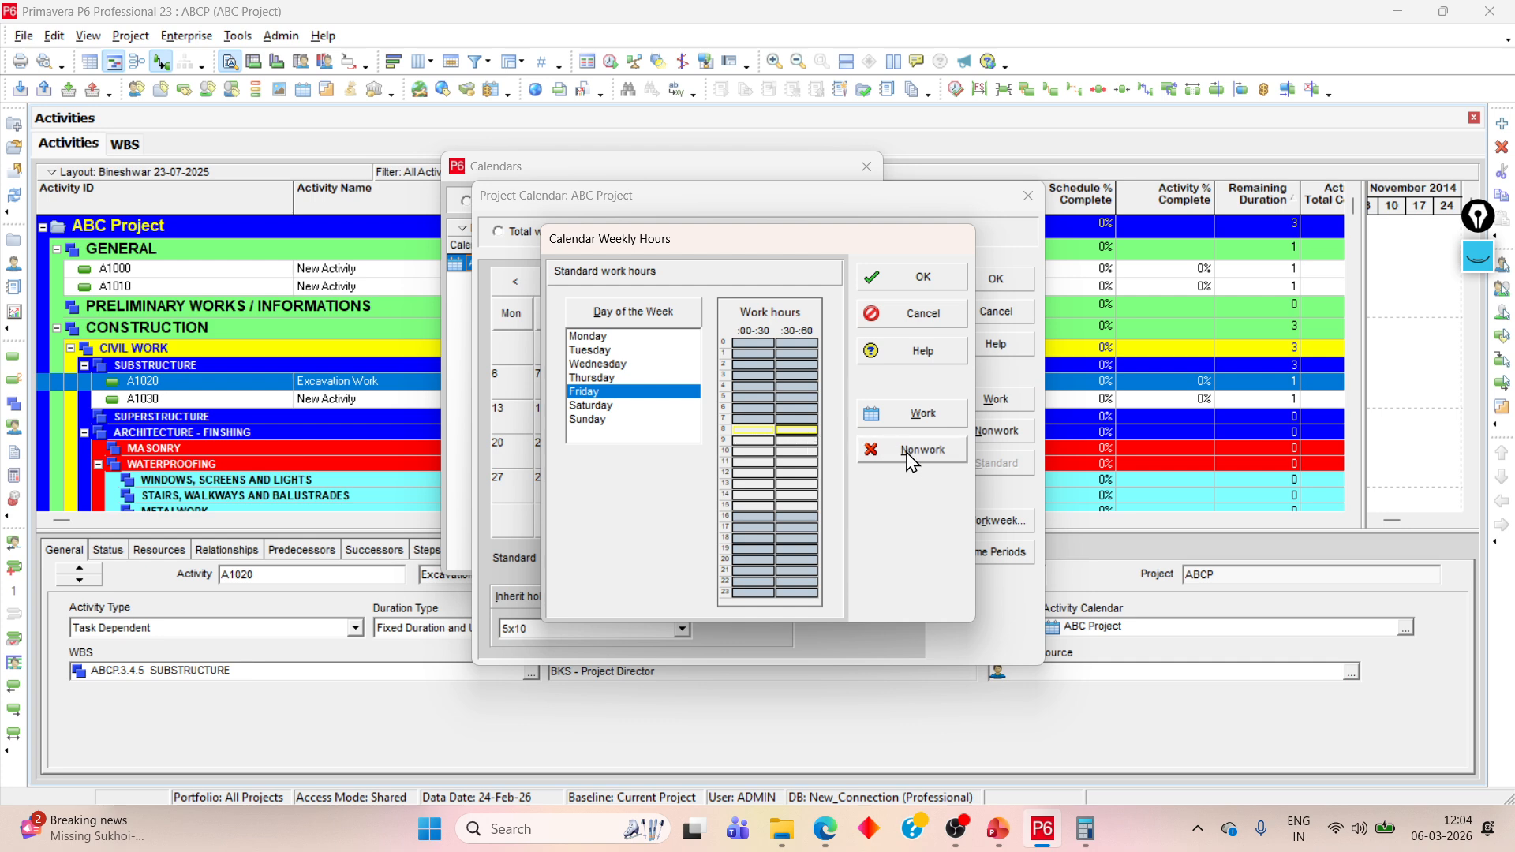
click(917, 418)
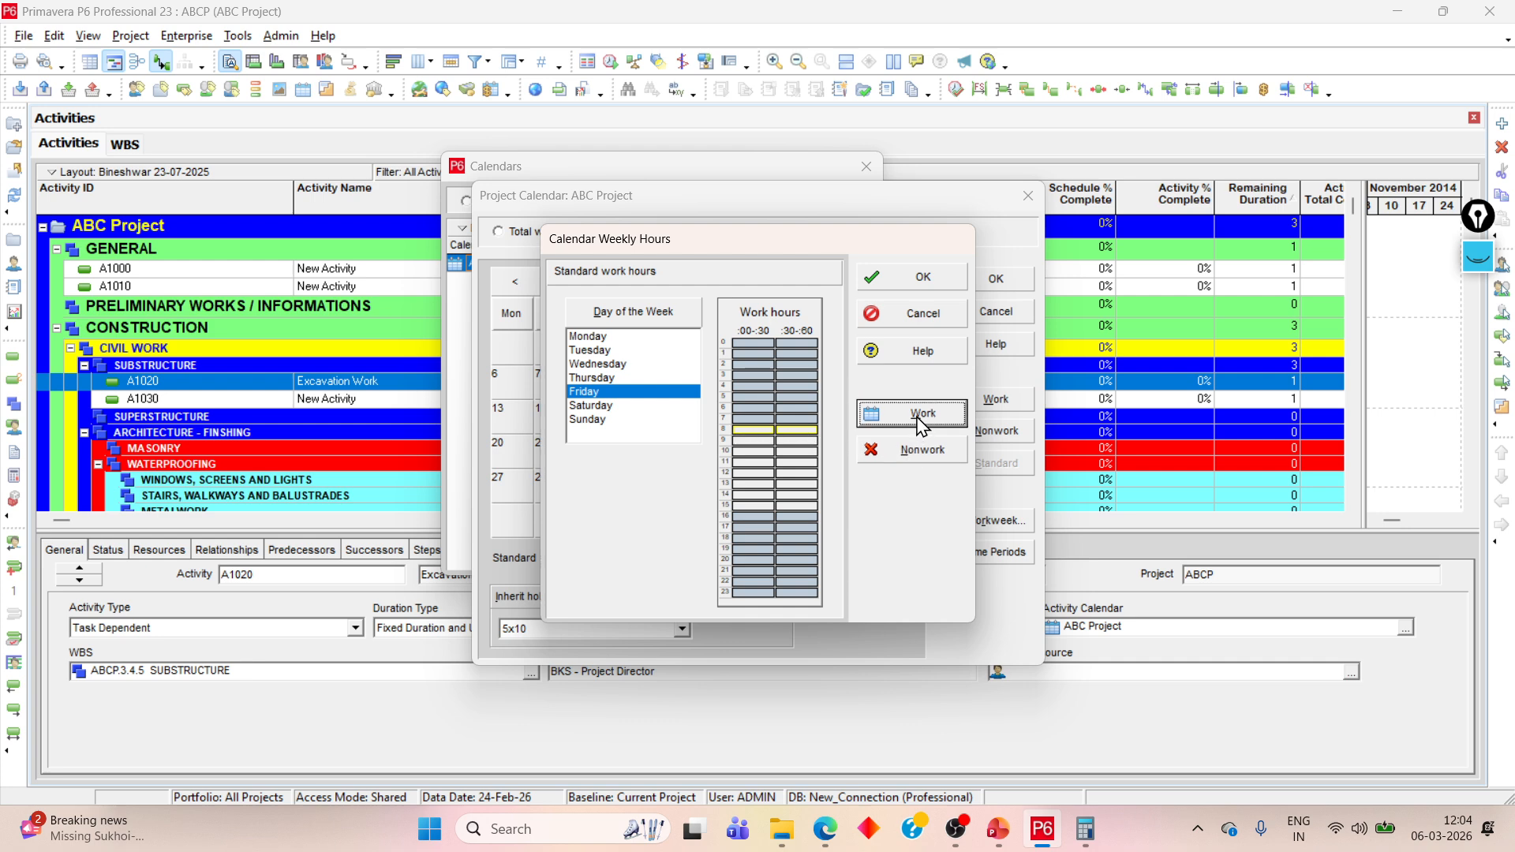
click(741, 474)
drag(758, 430, 804, 433)
click(906, 408)
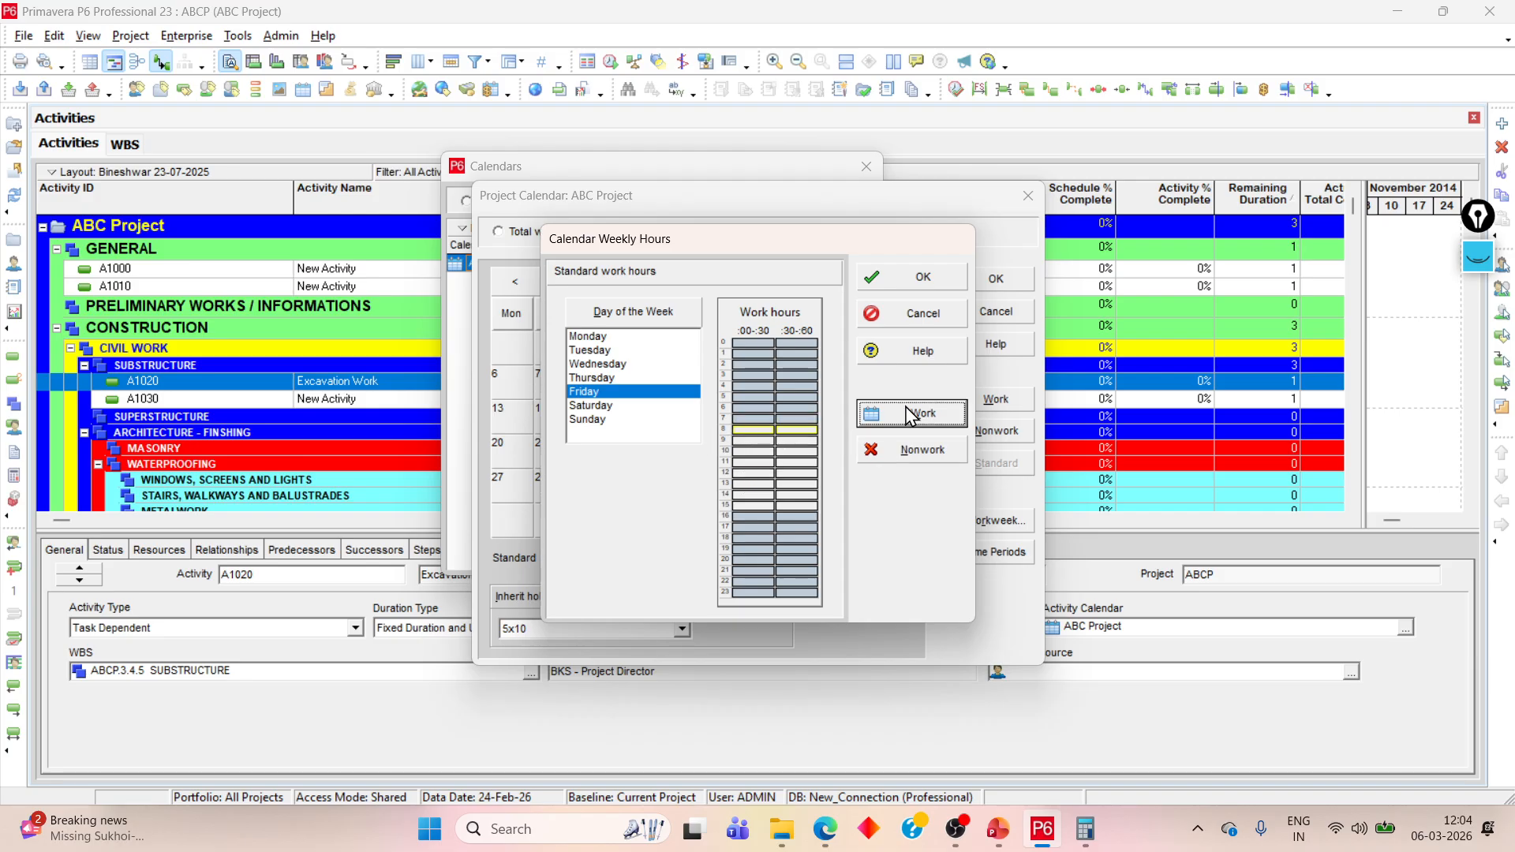
click(763, 474)
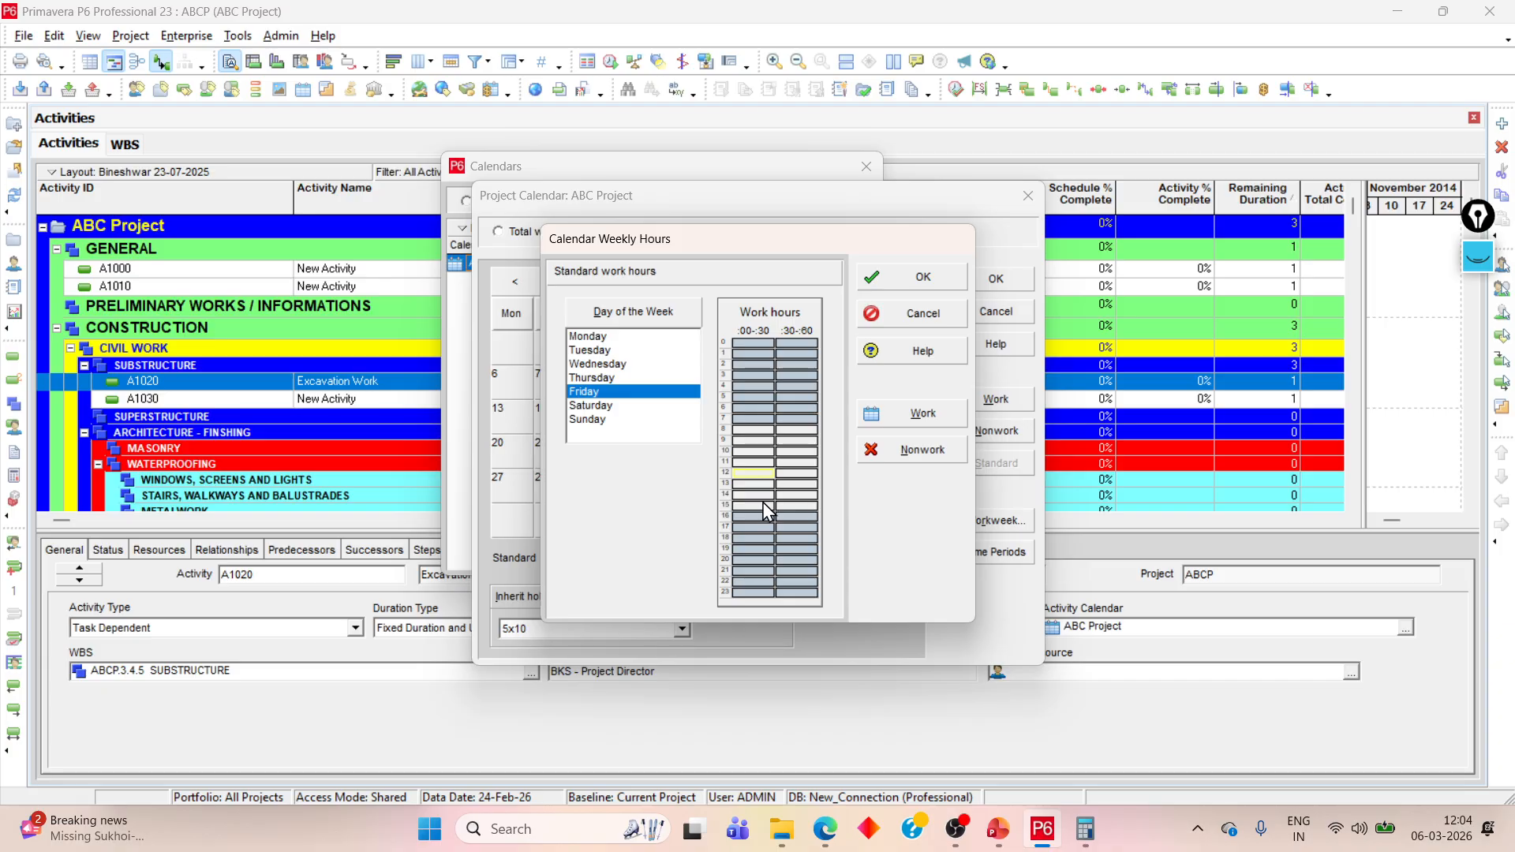
drag(761, 515, 793, 528)
click(937, 448)
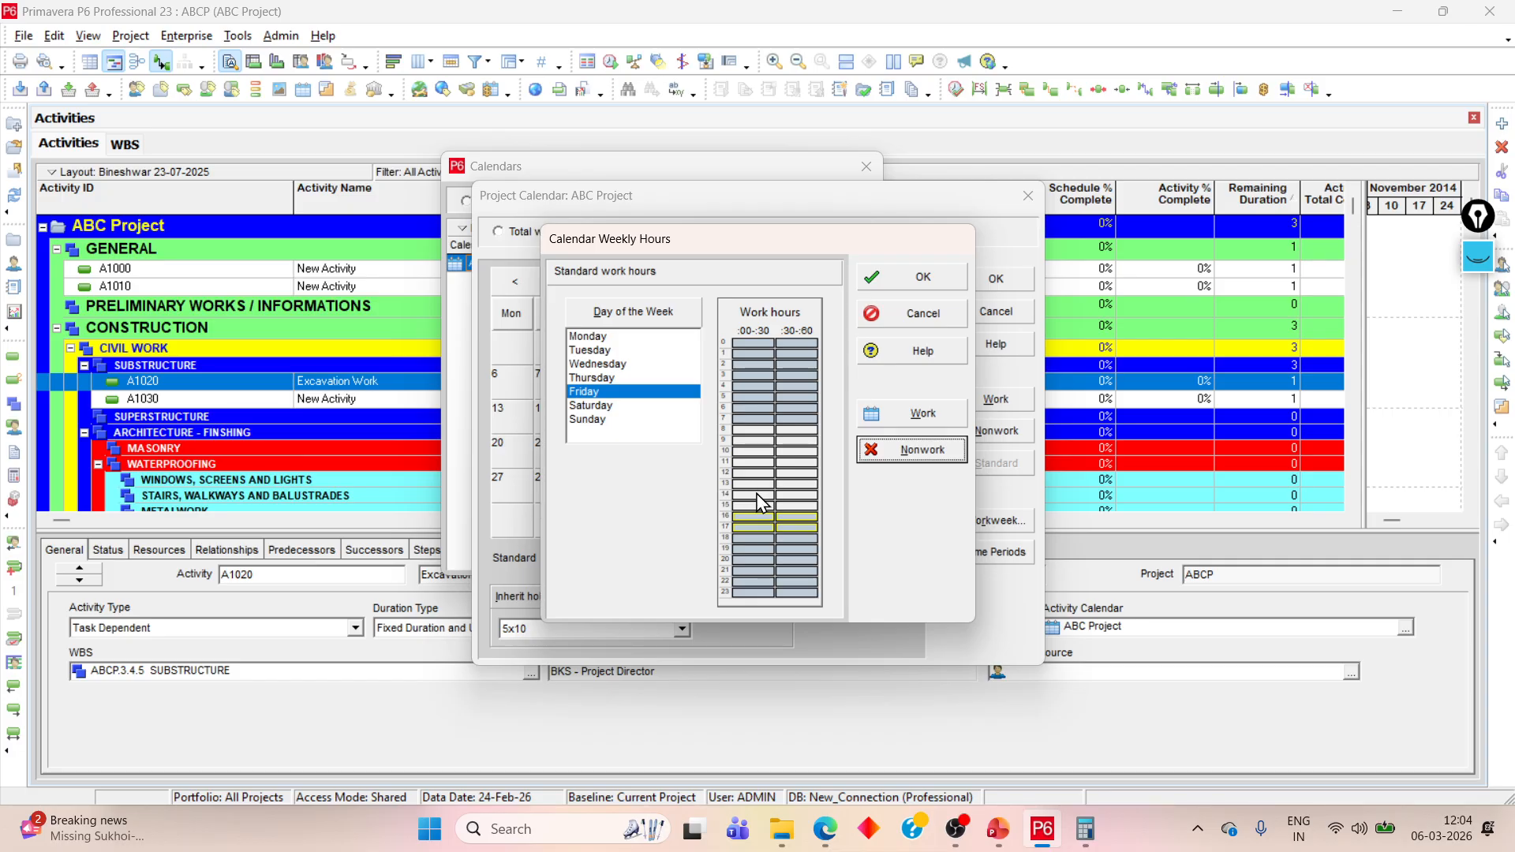
drag(759, 484, 775, 524)
click(909, 451)
click(916, 413)
Step: Mark Friday's 8:00 hour as nonwork
click(754, 430)
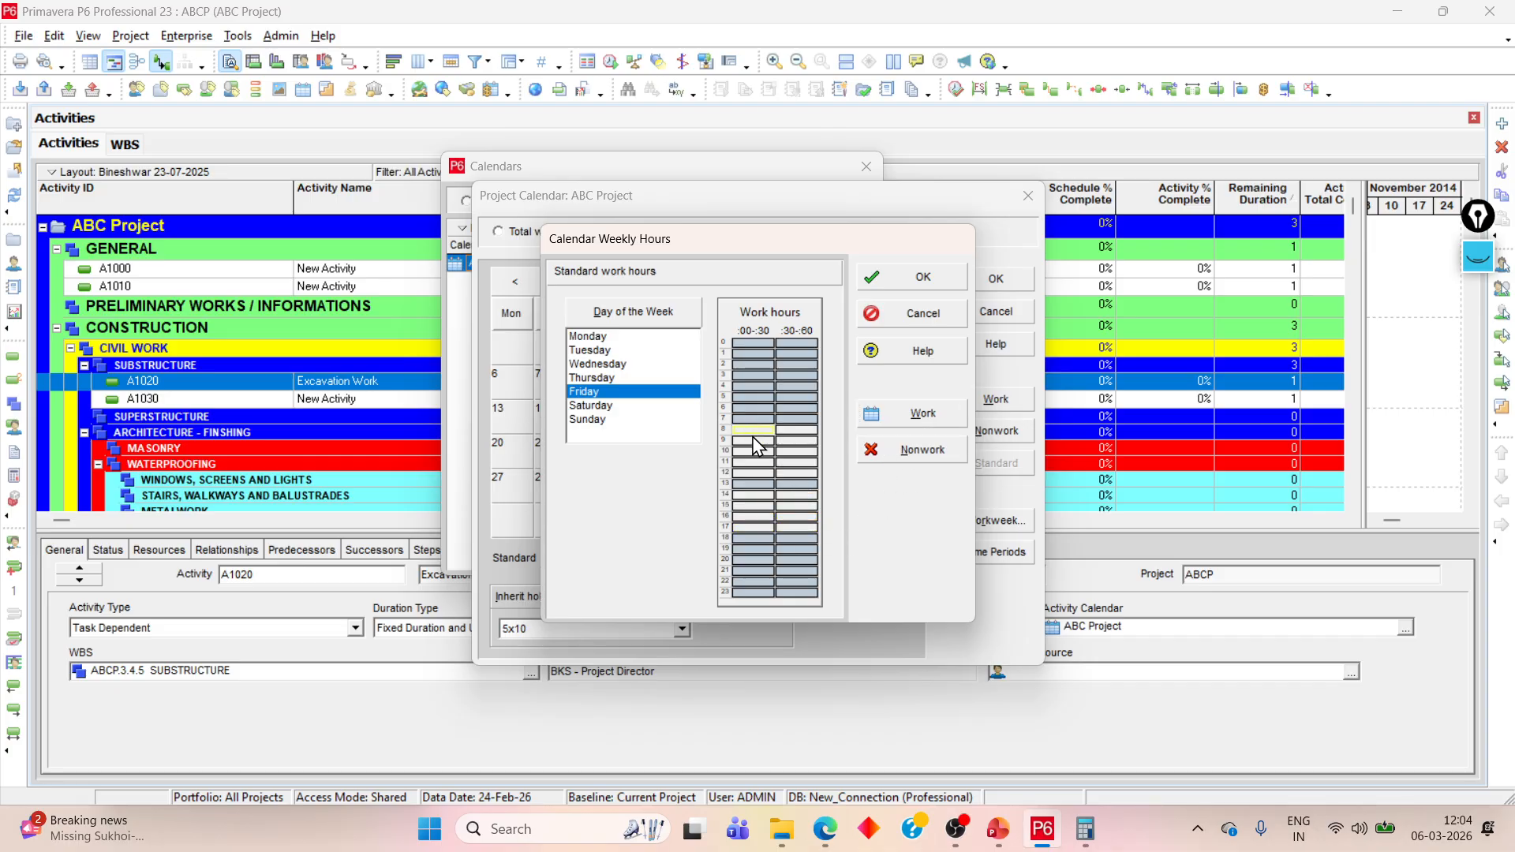
drag(756, 438, 799, 432)
click(907, 449)
click(757, 441)
click(747, 517)
Step: Mark Saturday's 8:00 hour as nonwork and its 16:00 and 17:00 hours as work, then accept the weekly hours
click(604, 405)
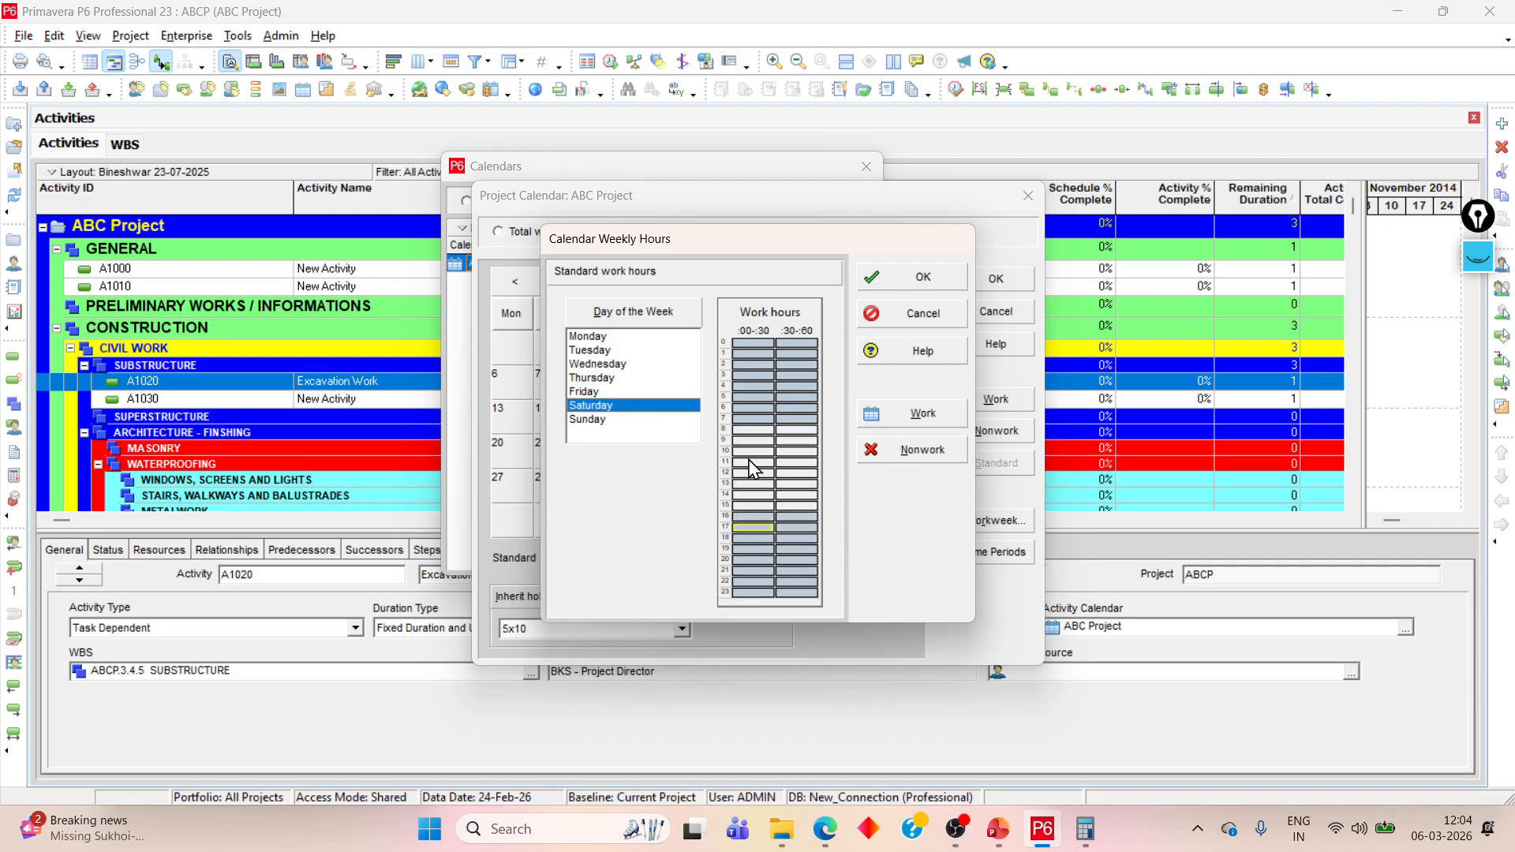
drag(750, 431, 796, 419)
click(872, 449)
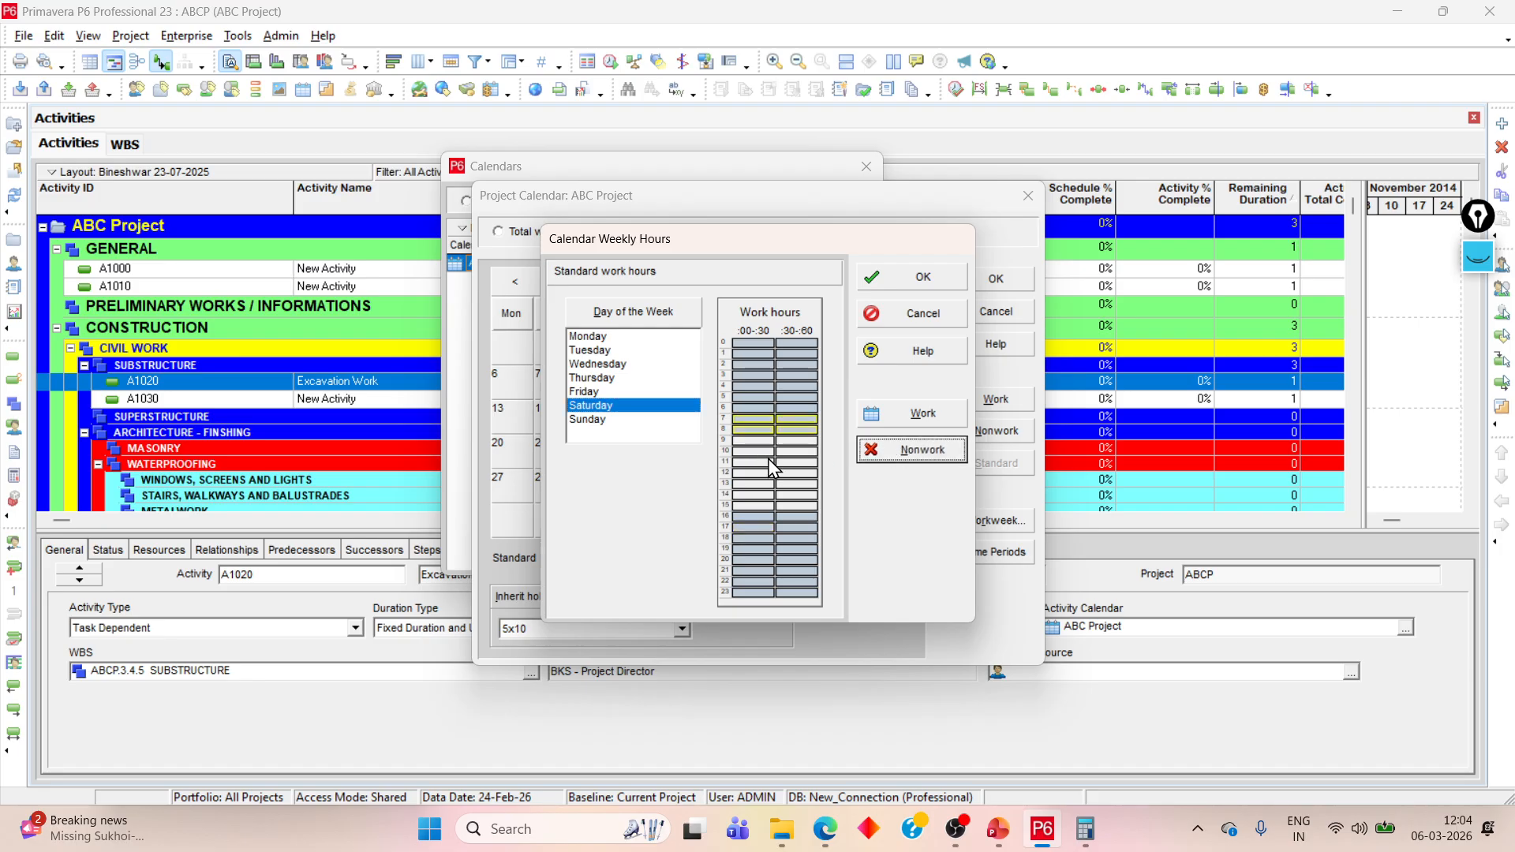
click(765, 484)
drag(765, 483, 795, 484)
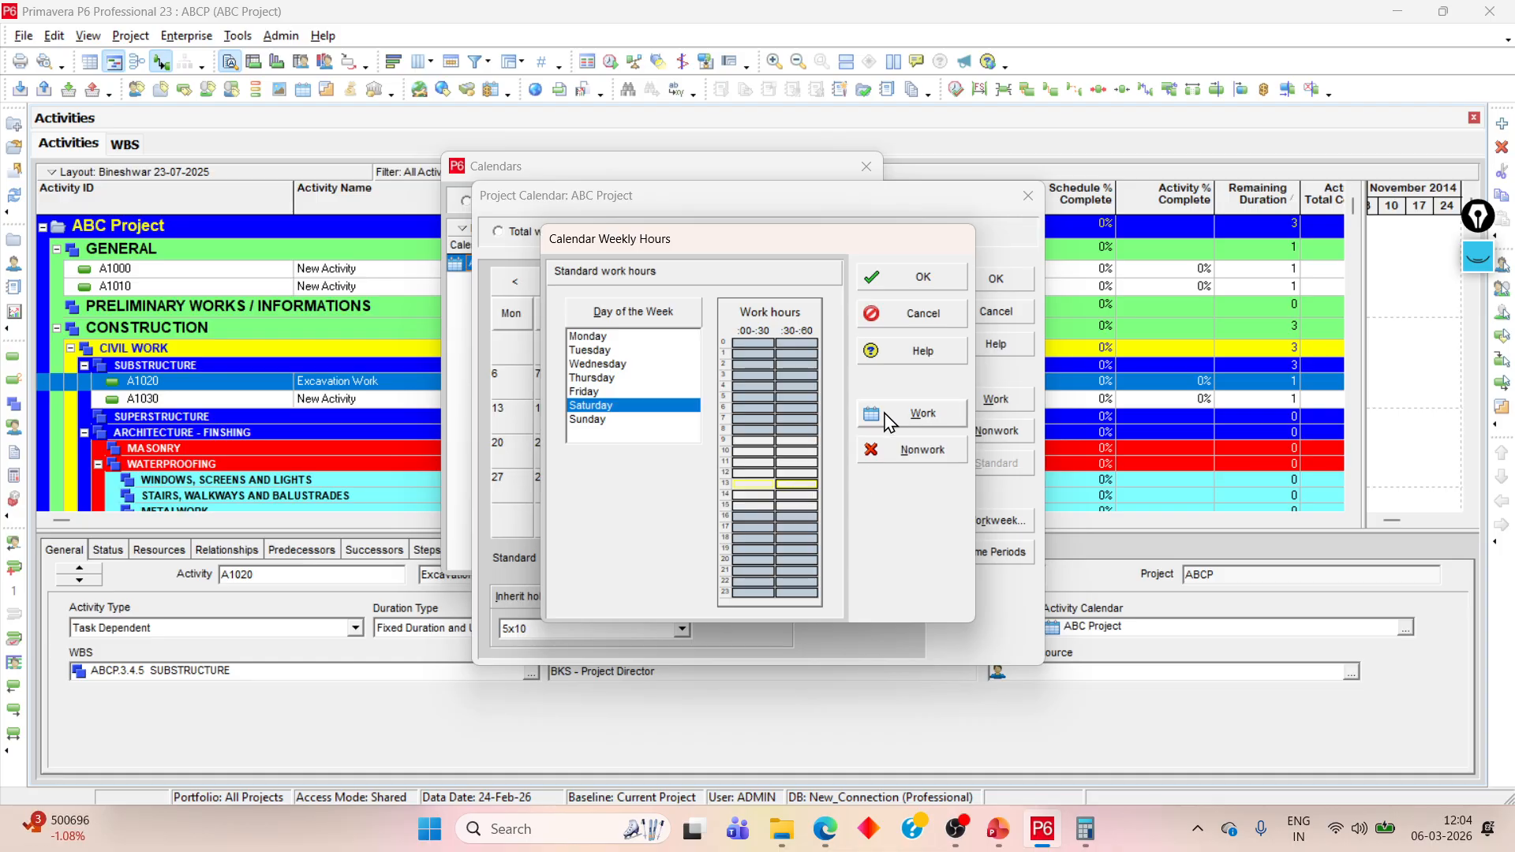
click(884, 417)
click(772, 517)
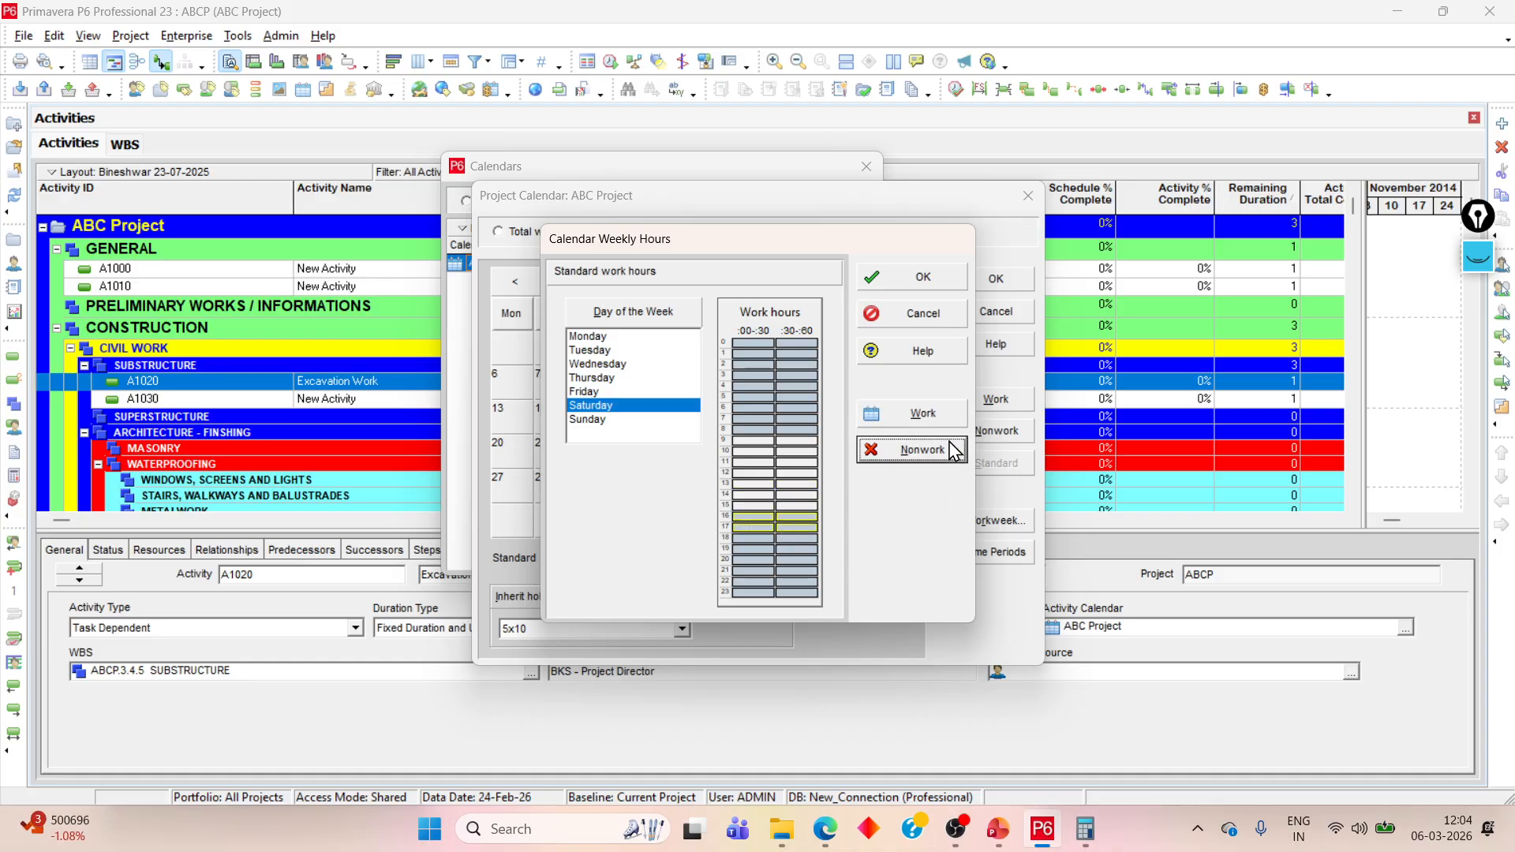
click(915, 415)
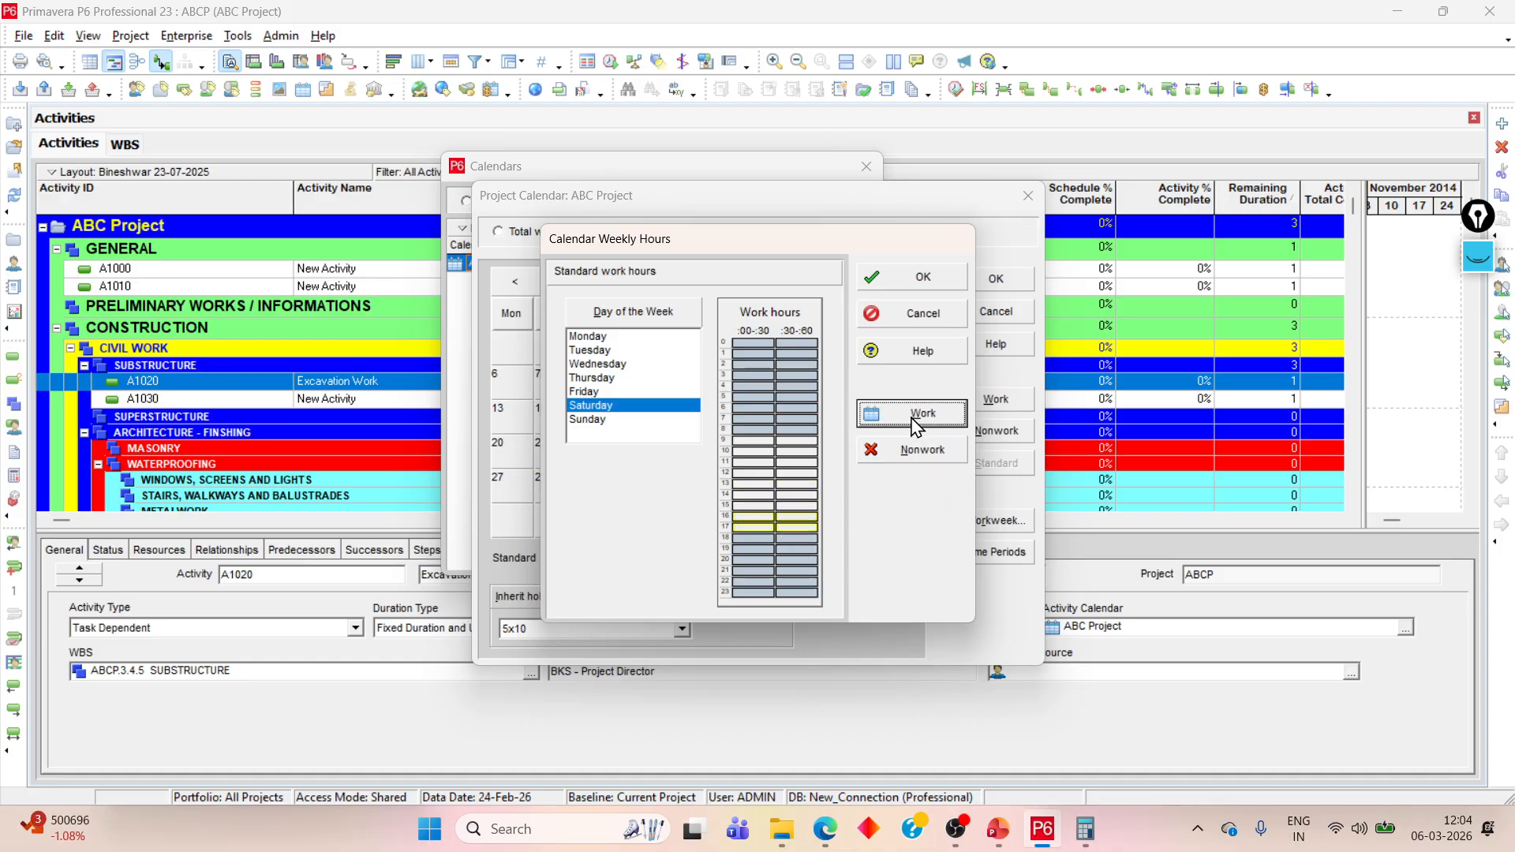
click(592, 419)
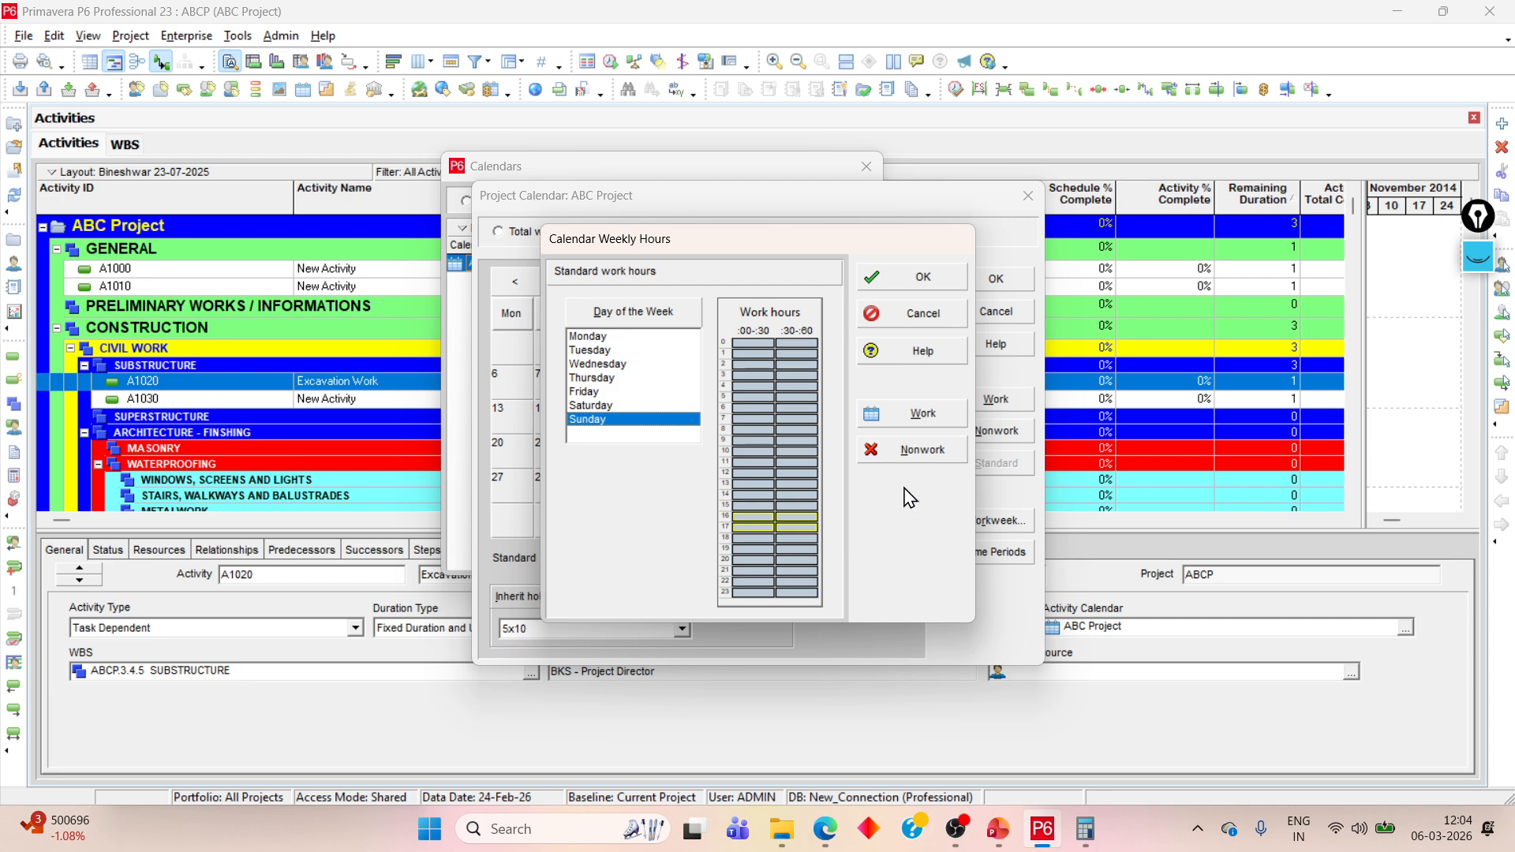
click(920, 278)
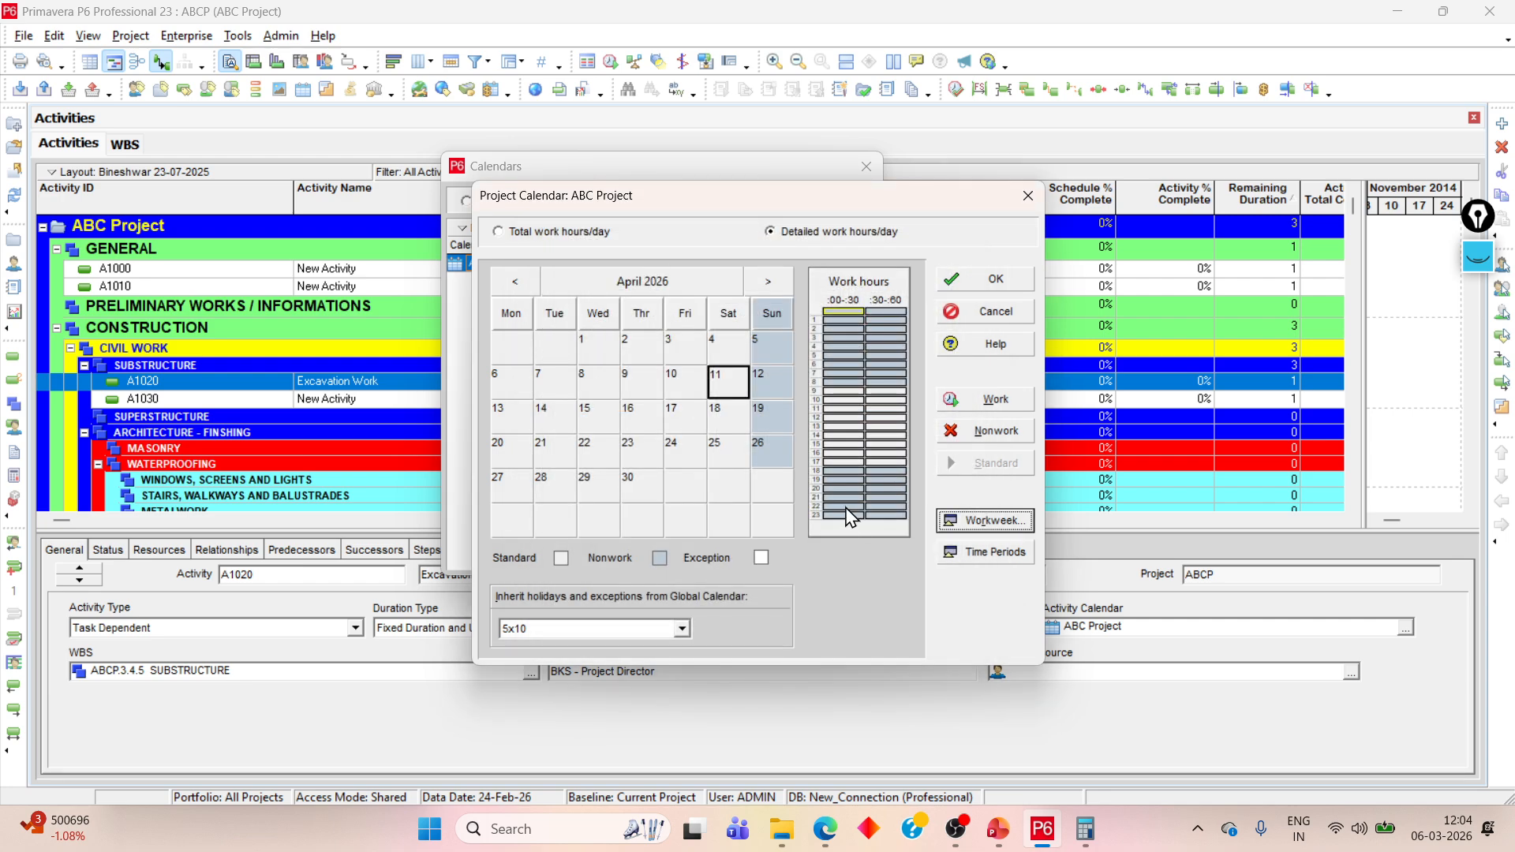
Step: Compare the detailed work hours of several Tuesday, Thursday and Friday dates in April 2026
click(692, 386)
click(681, 420)
click(694, 349)
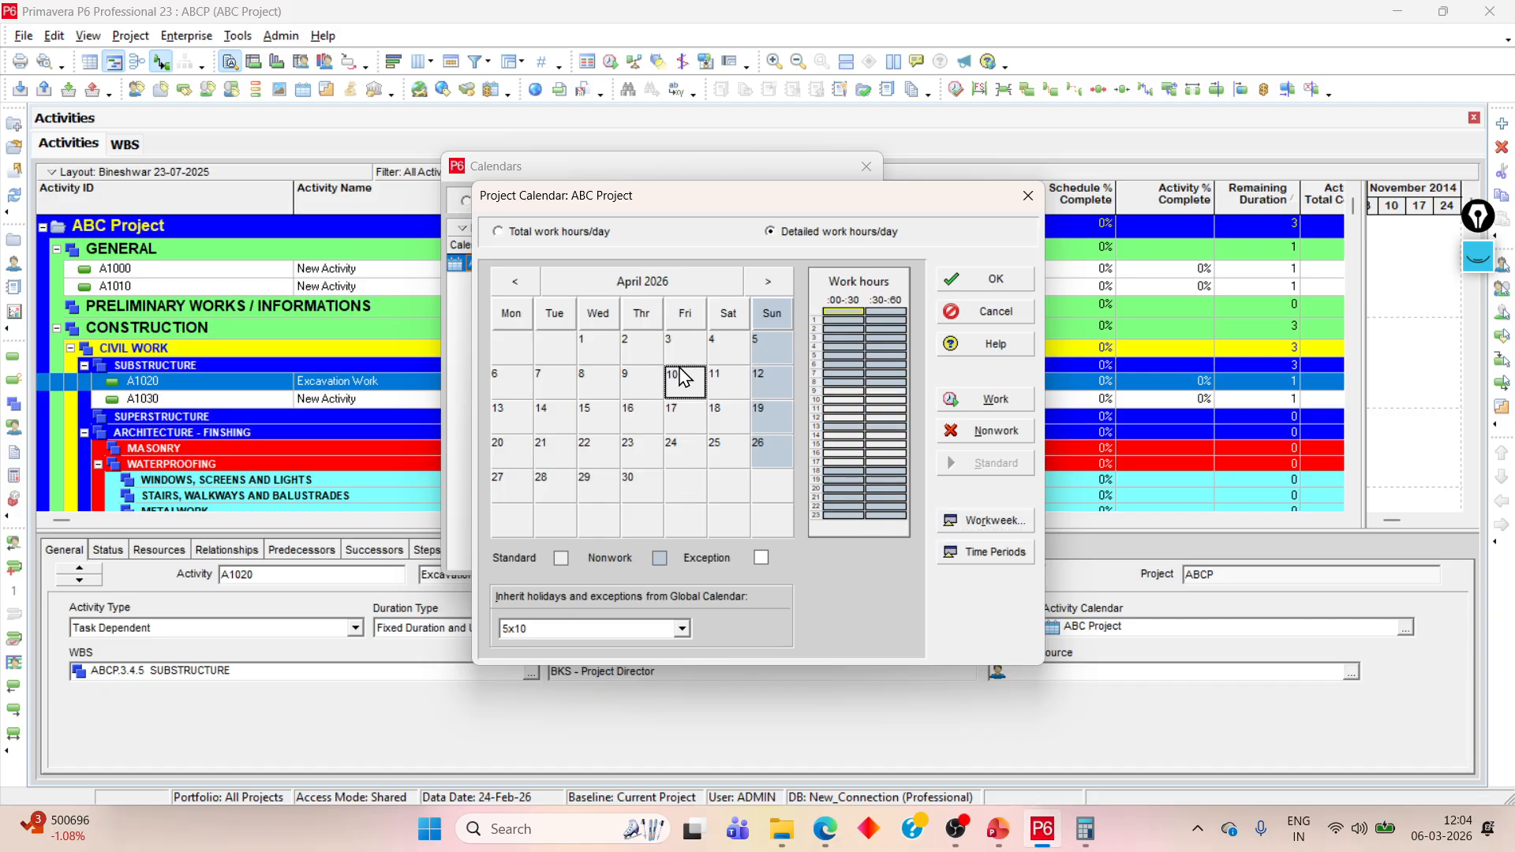
click(640, 381)
click(568, 448)
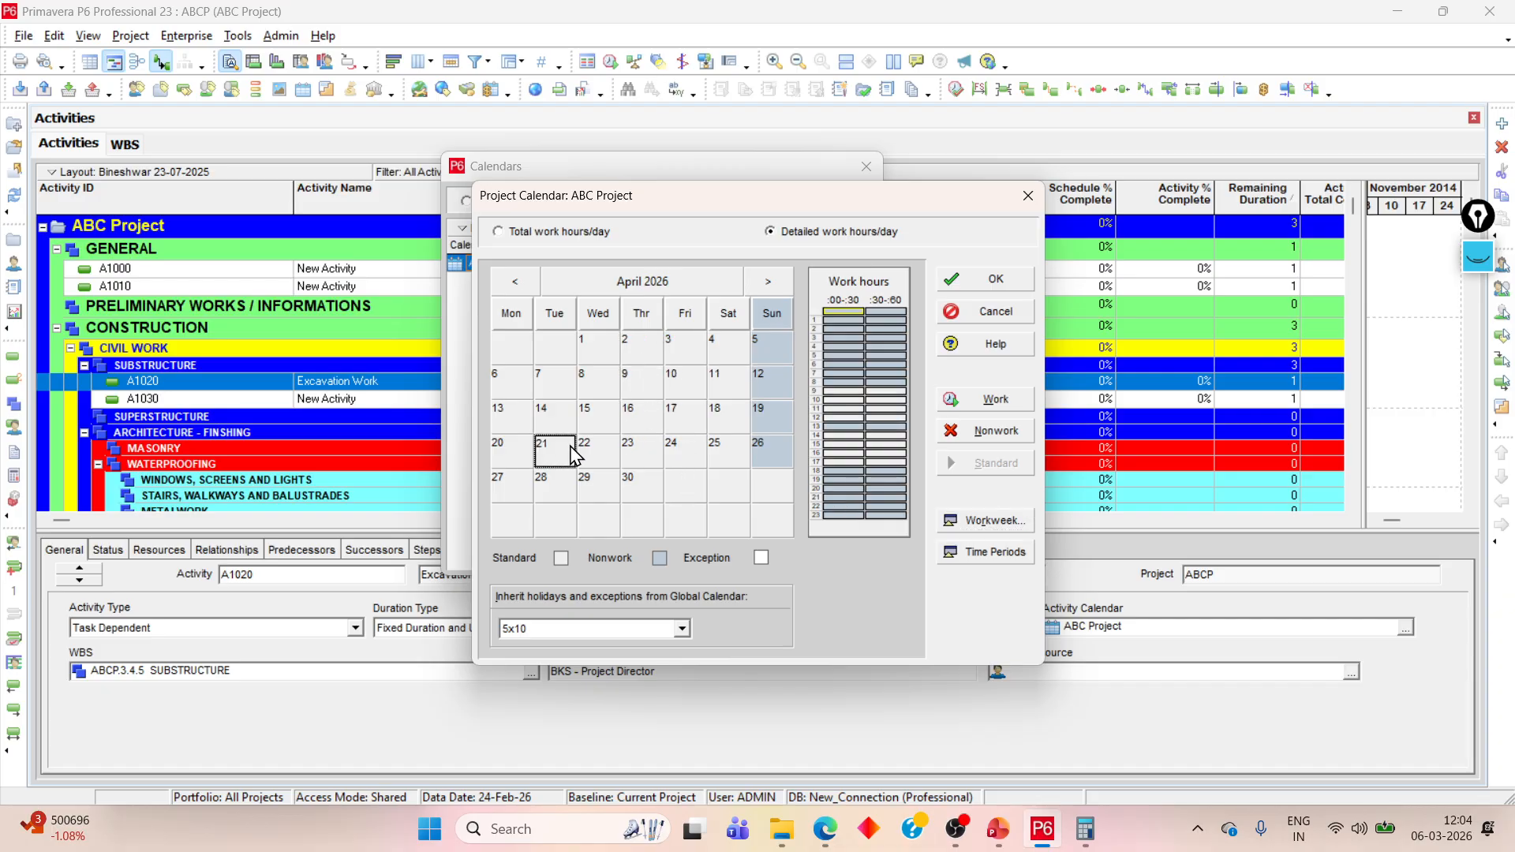
click(647, 385)
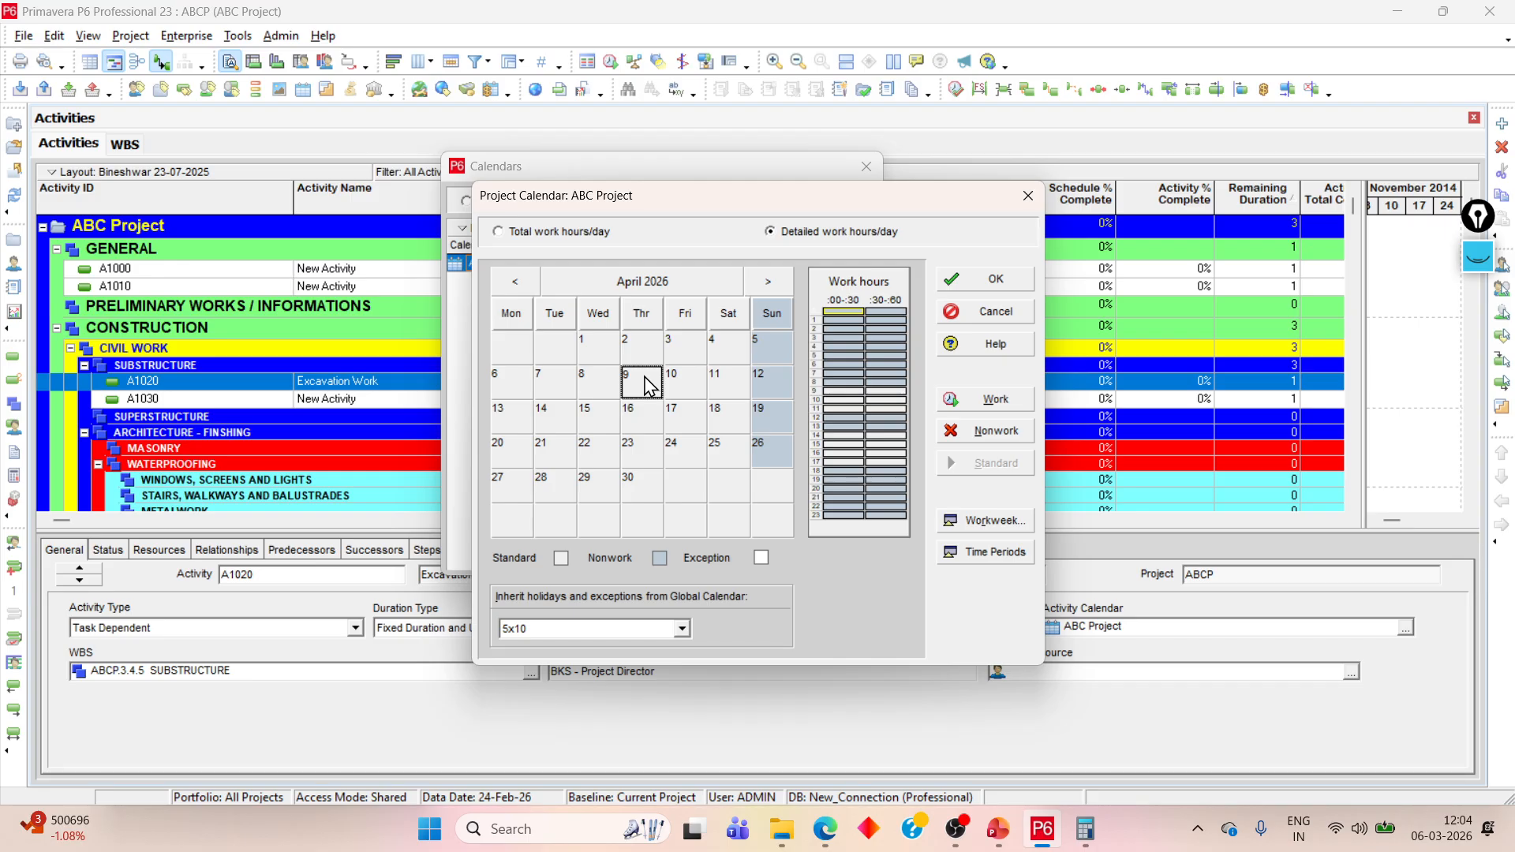
Step: Mark Thursday's 12:00 hour as work in the standard workweek and accept the weekly hours
click(994, 522)
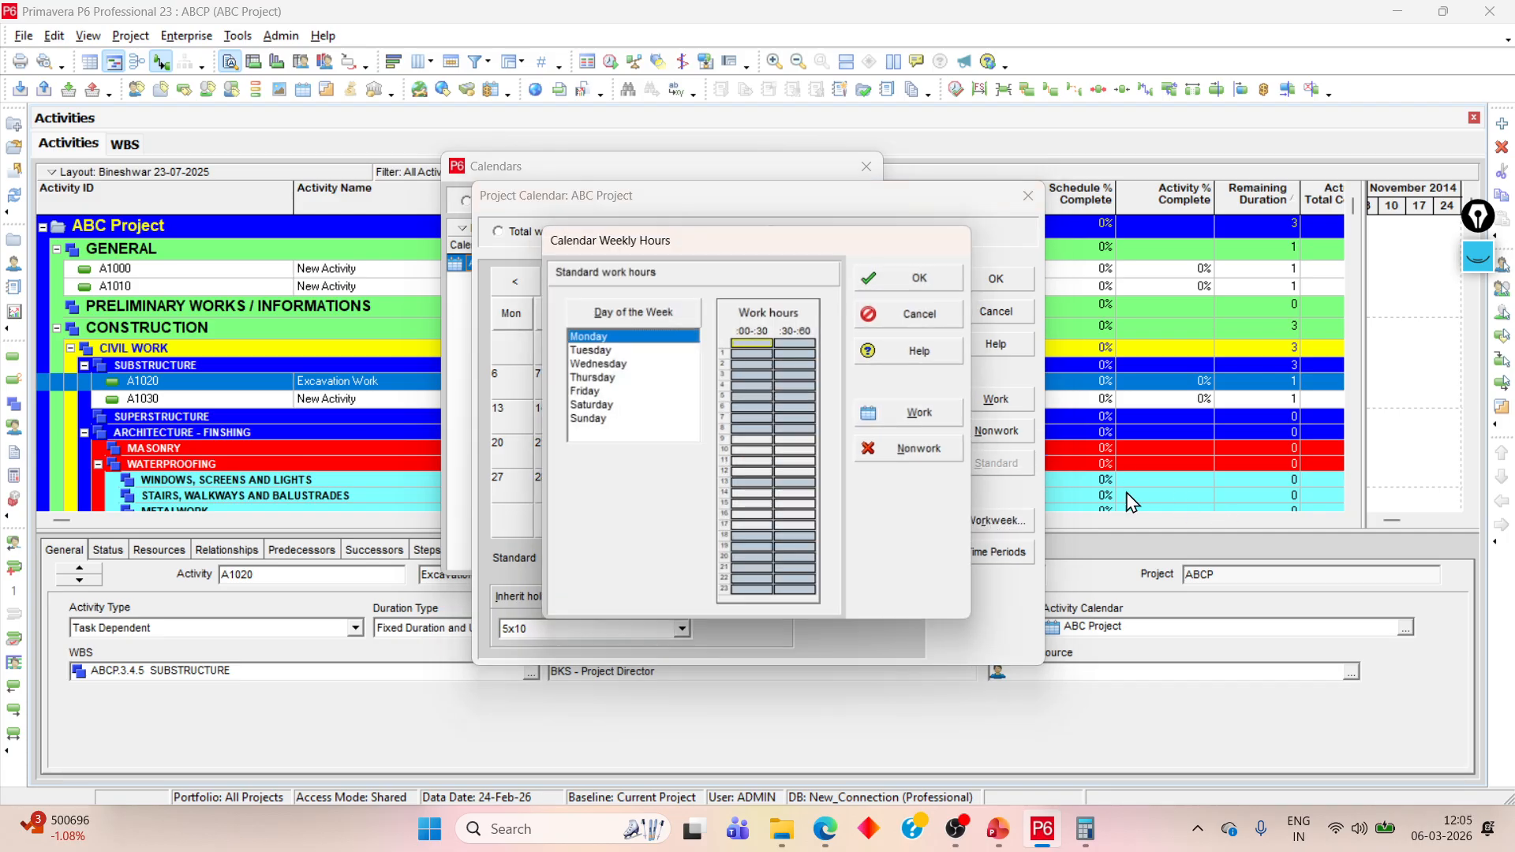
click(621, 366)
click(611, 382)
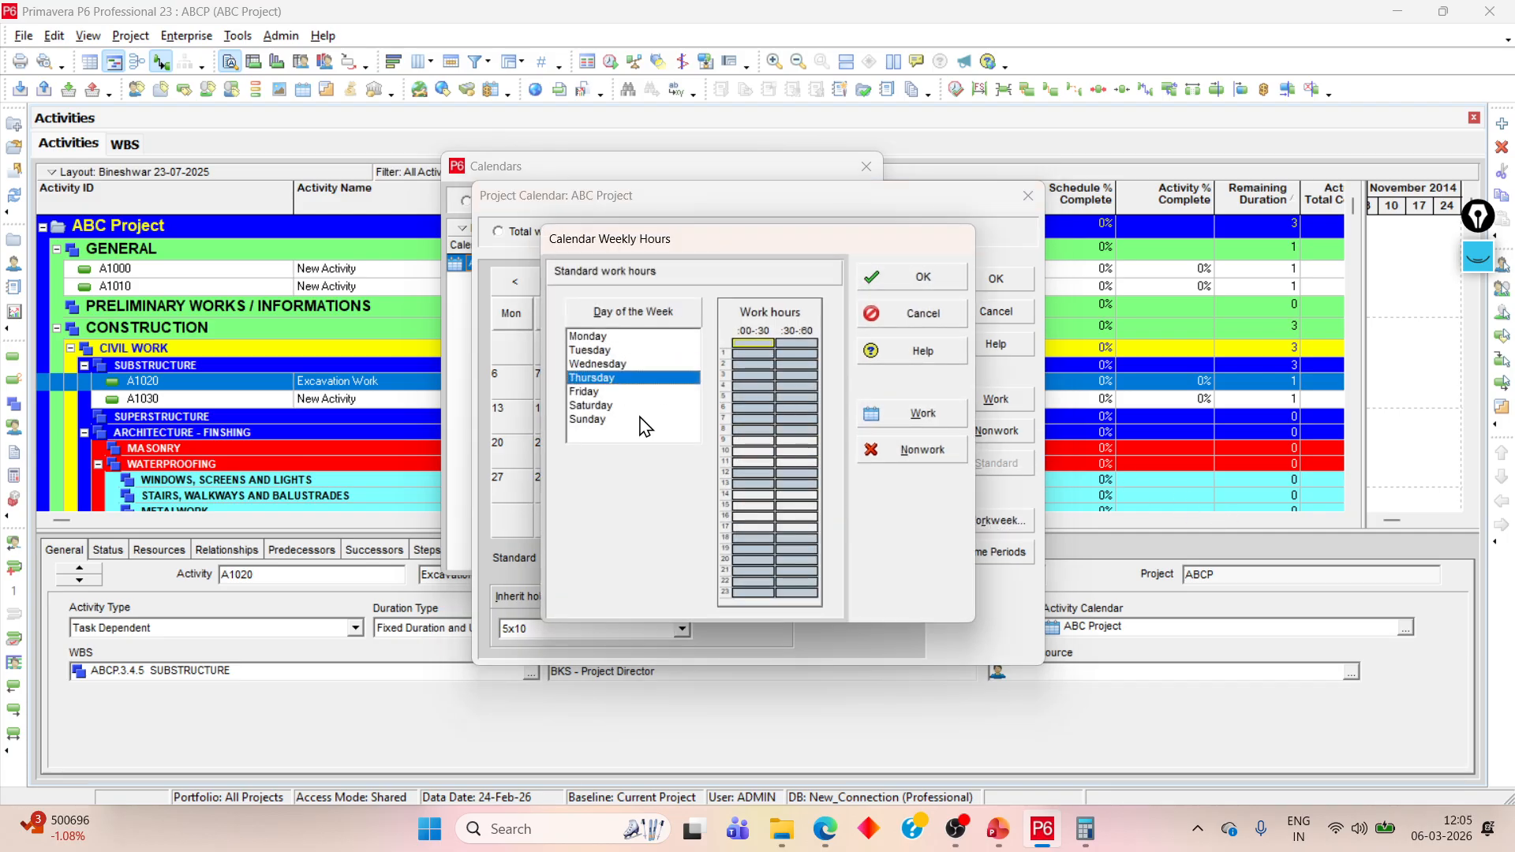
drag(758, 473, 789, 477)
click(925, 449)
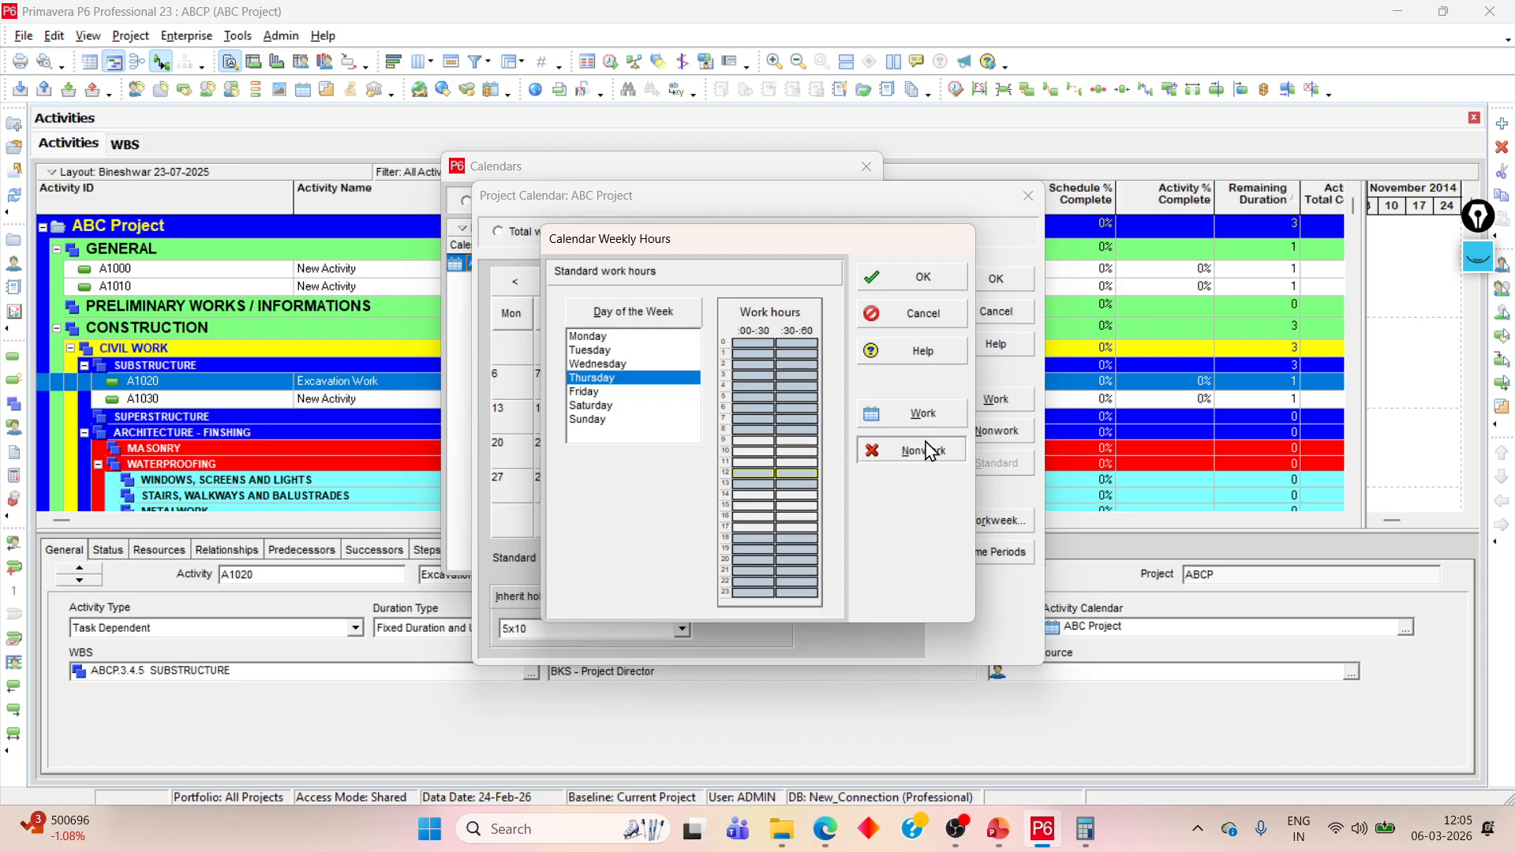
click(919, 413)
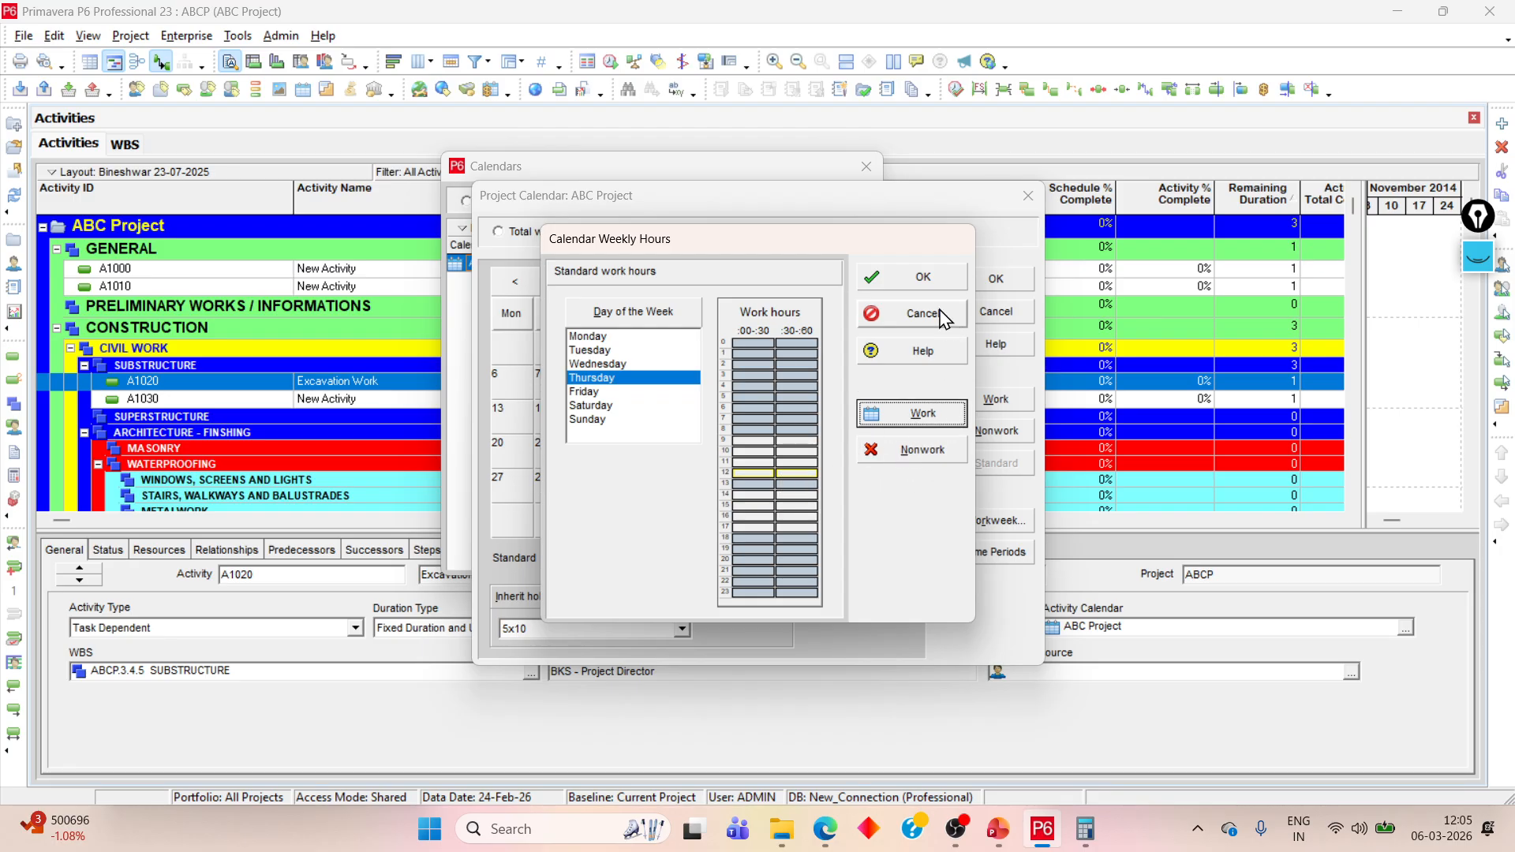
click(922, 277)
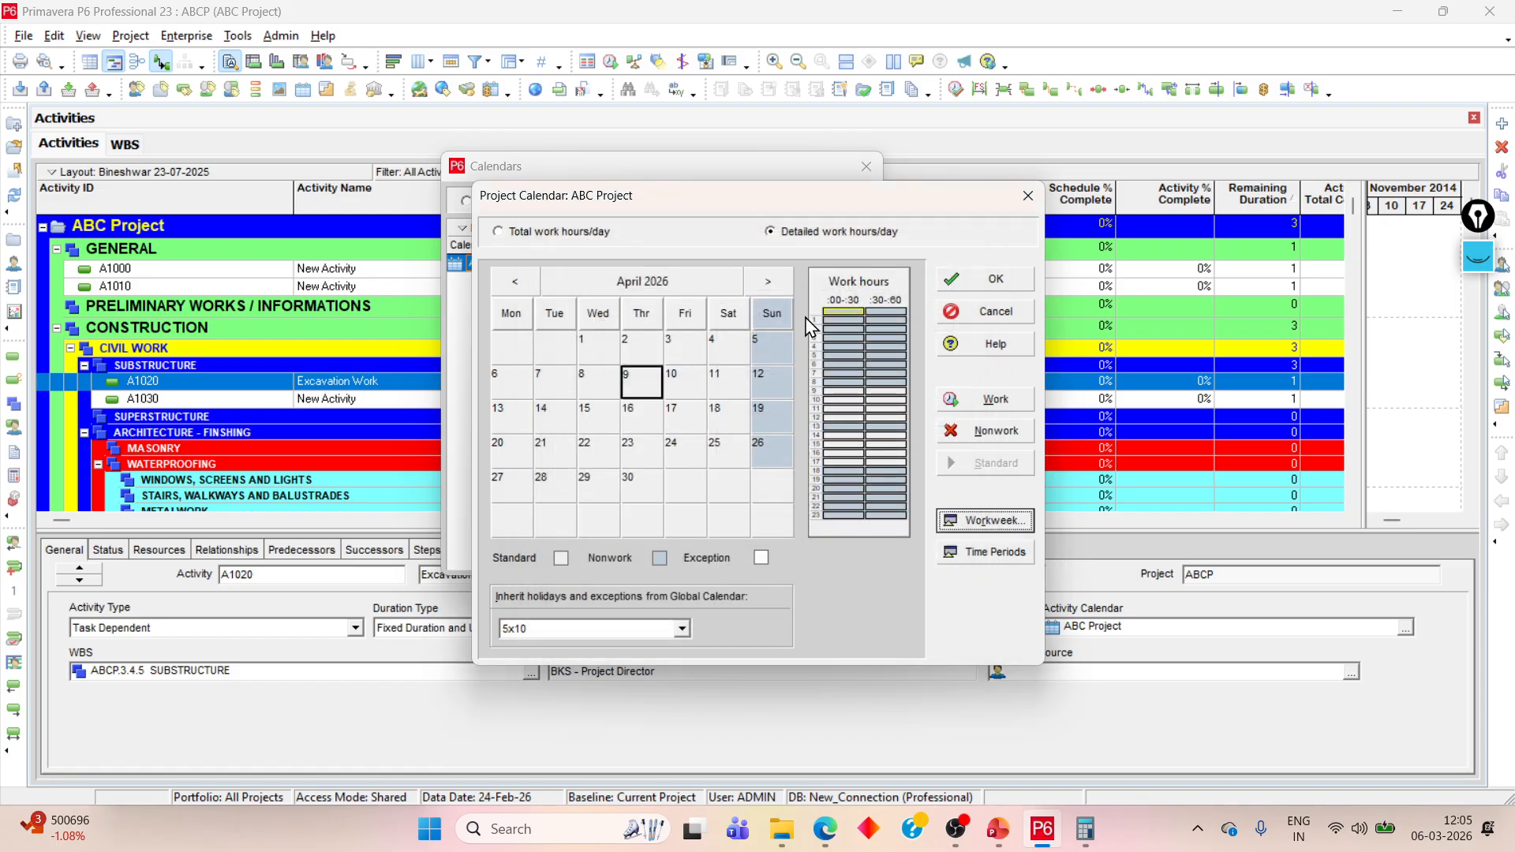
Step: Mark Wednesday's 8:00 hour as nonwork in the standard workweek
click(625, 423)
click(617, 398)
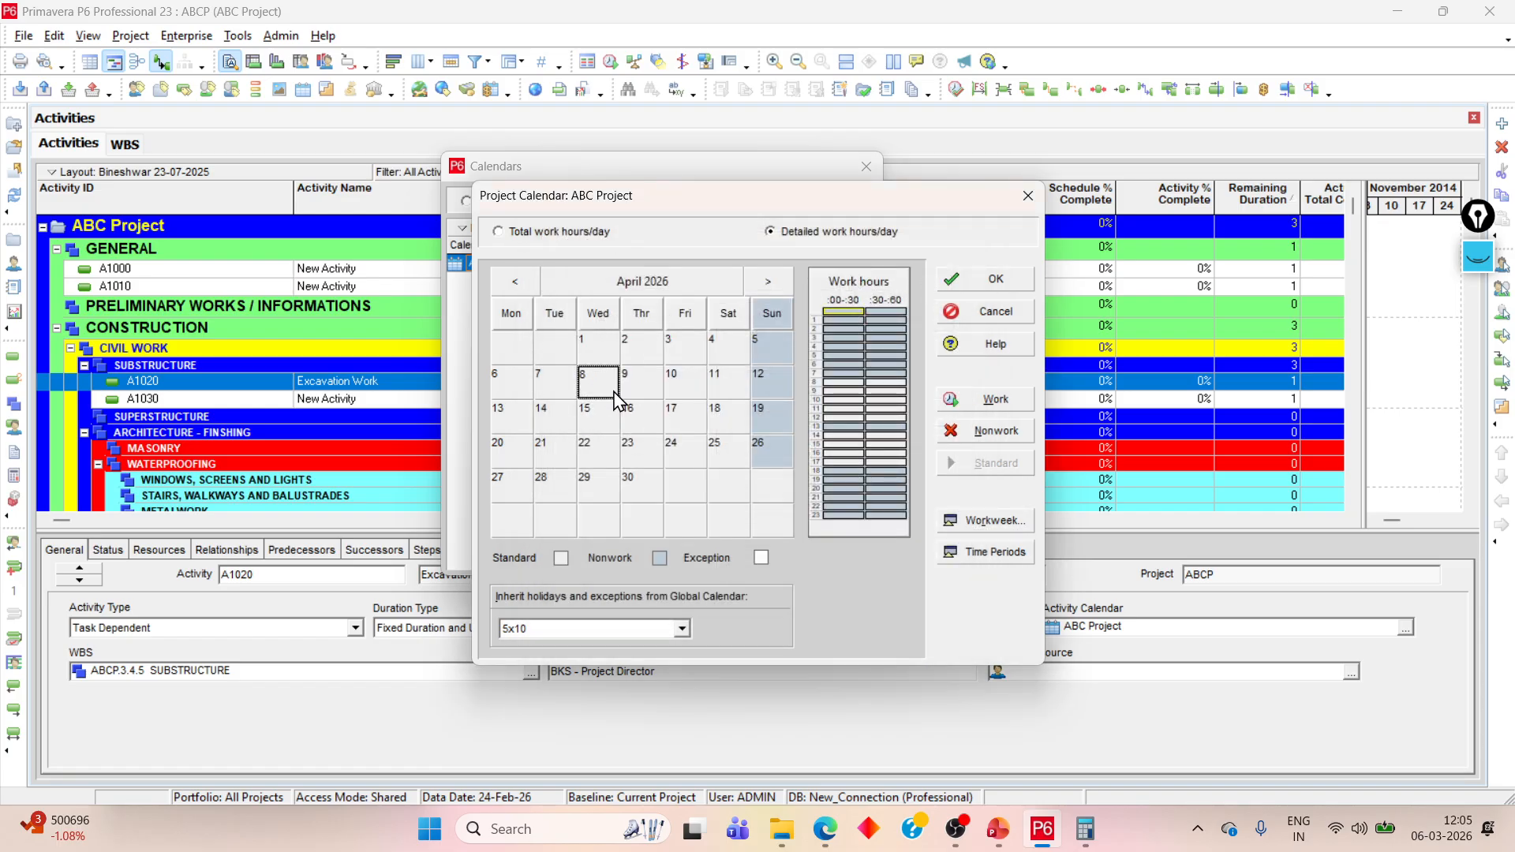
click(958, 521)
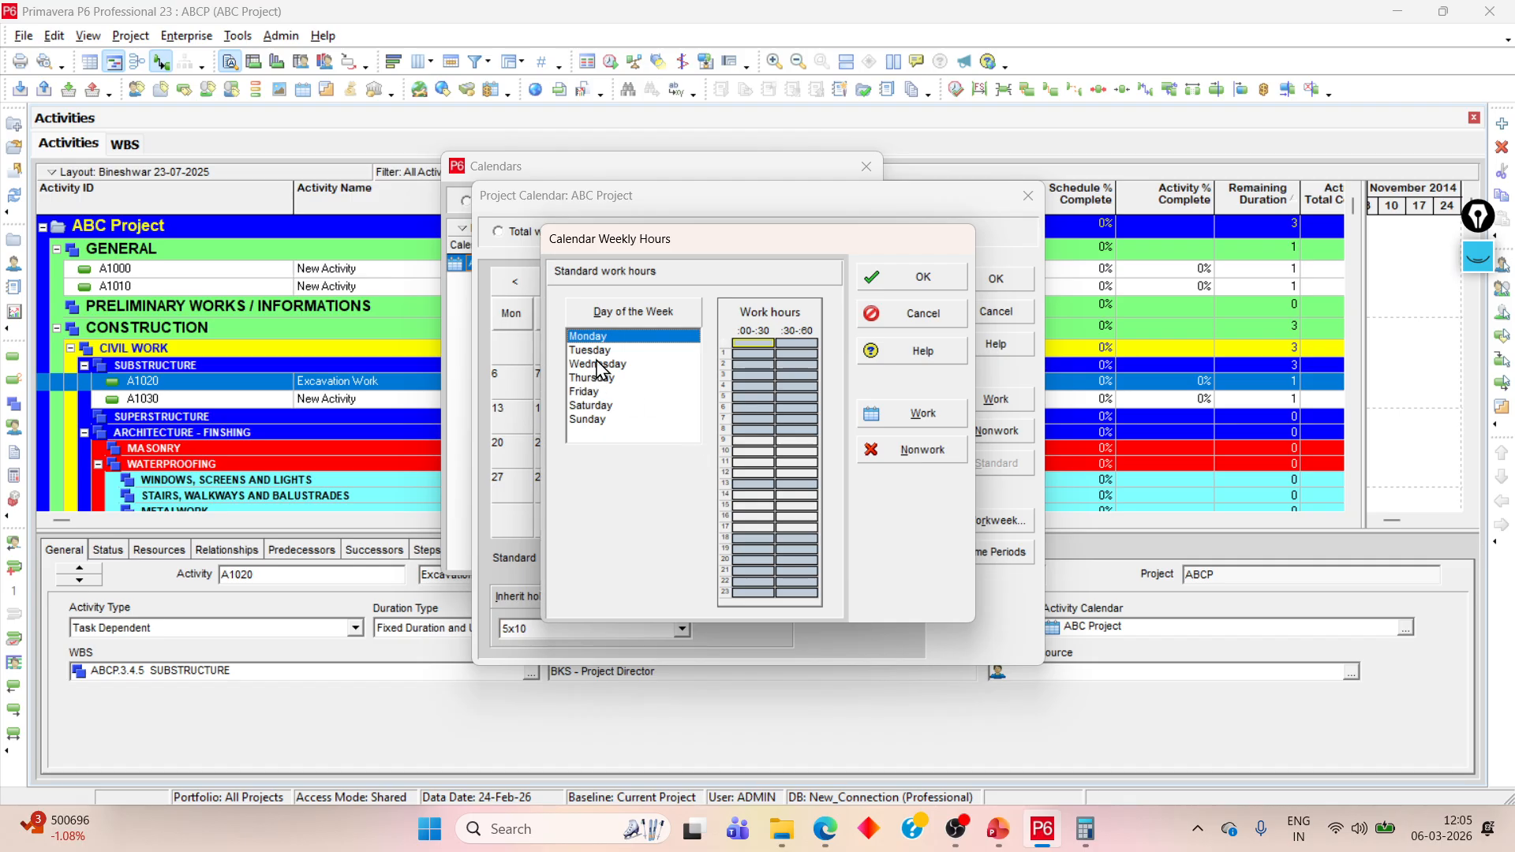
click(597, 352)
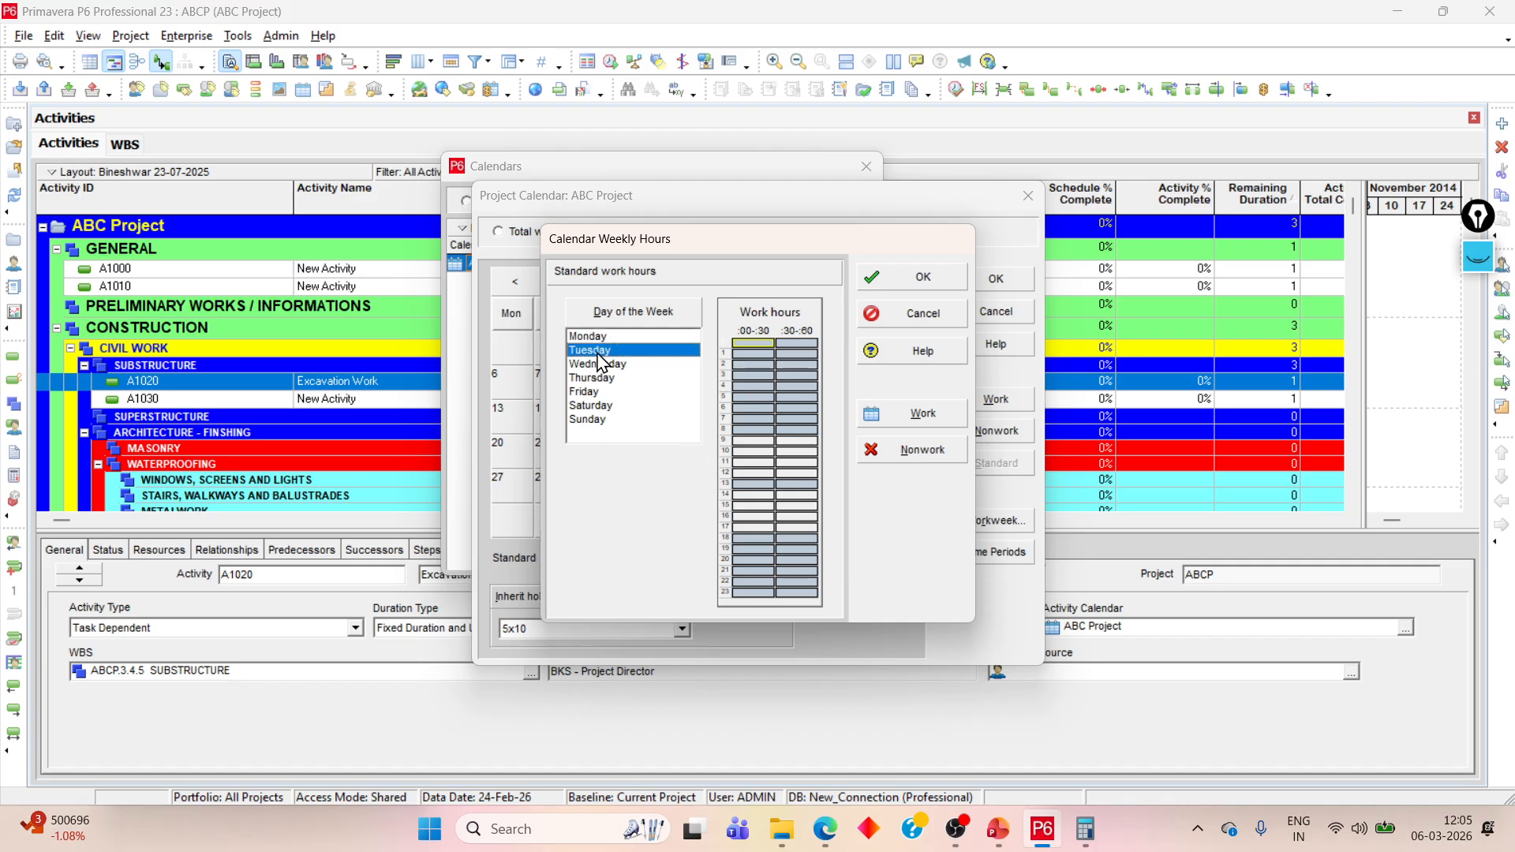
click(605, 365)
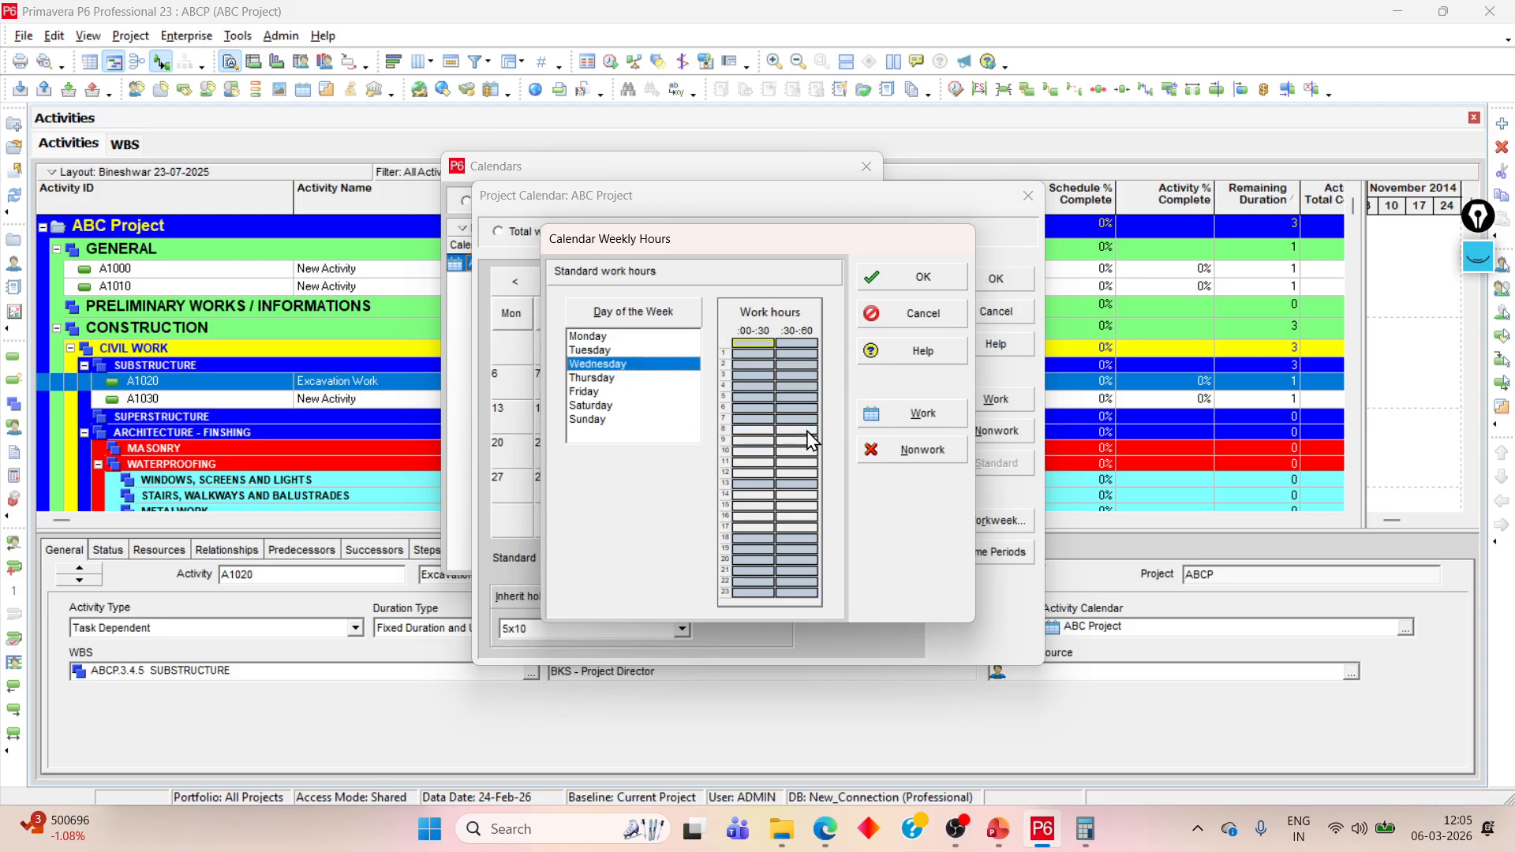
drag(762, 430, 796, 430)
click(921, 451)
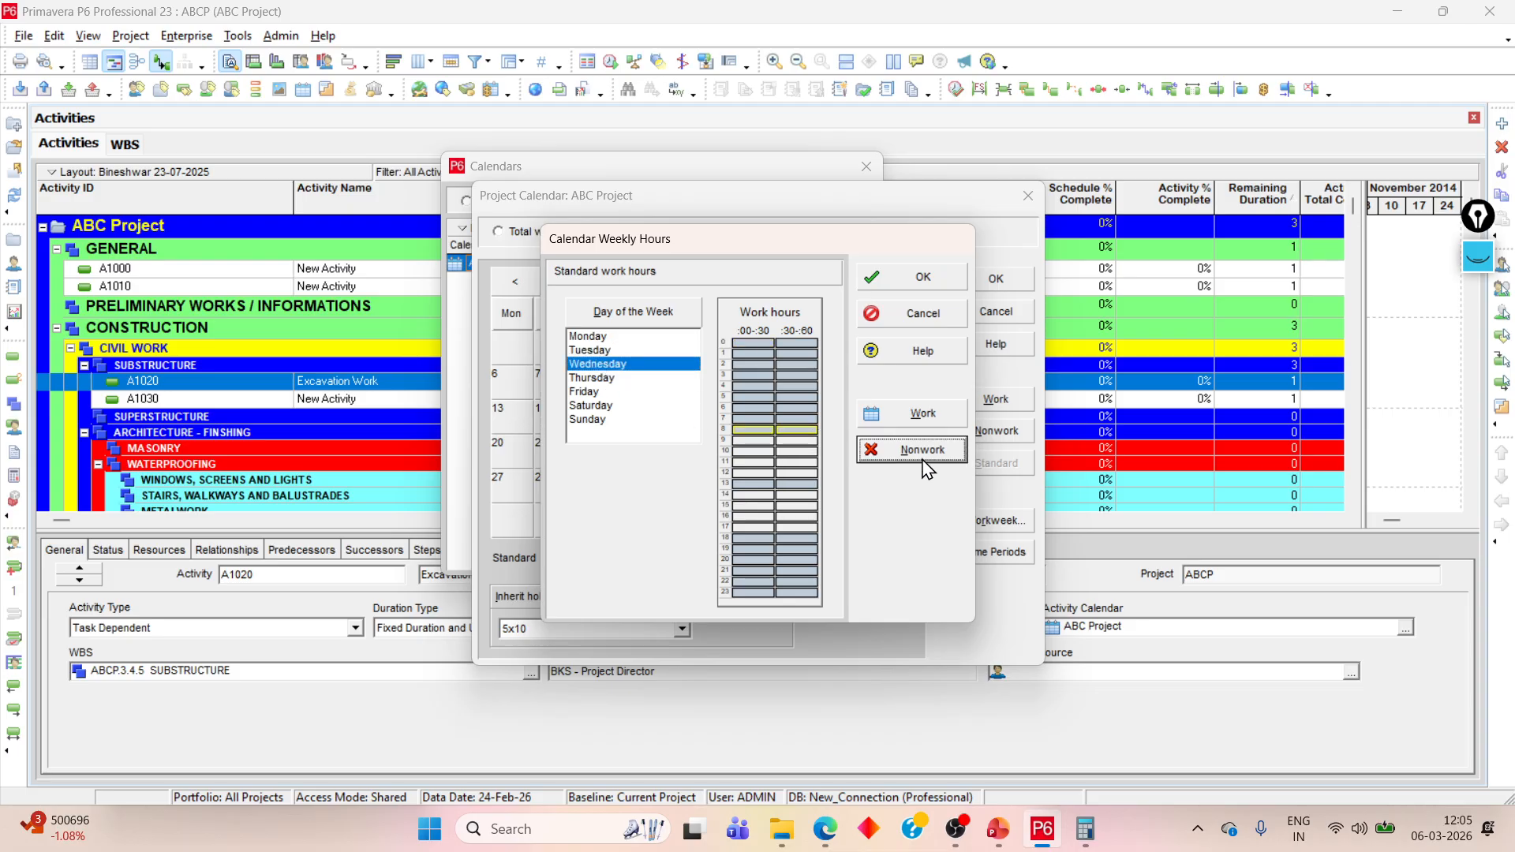
Step: Check Thursday and Friday, mark Saturday's 13:00 hour as nonwork and accept the weekly hours
click(608, 378)
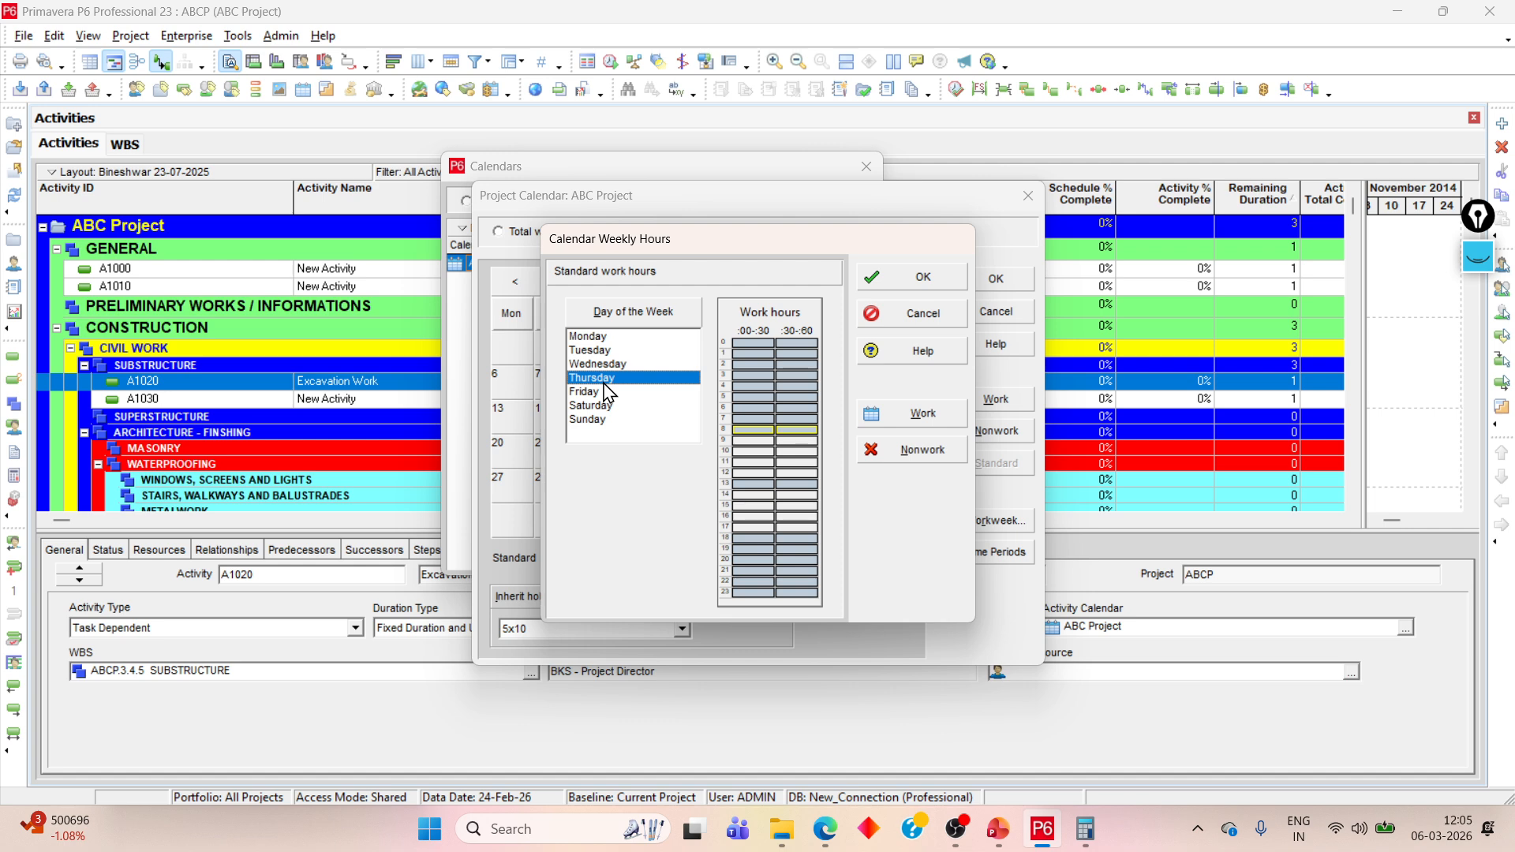
click(594, 392)
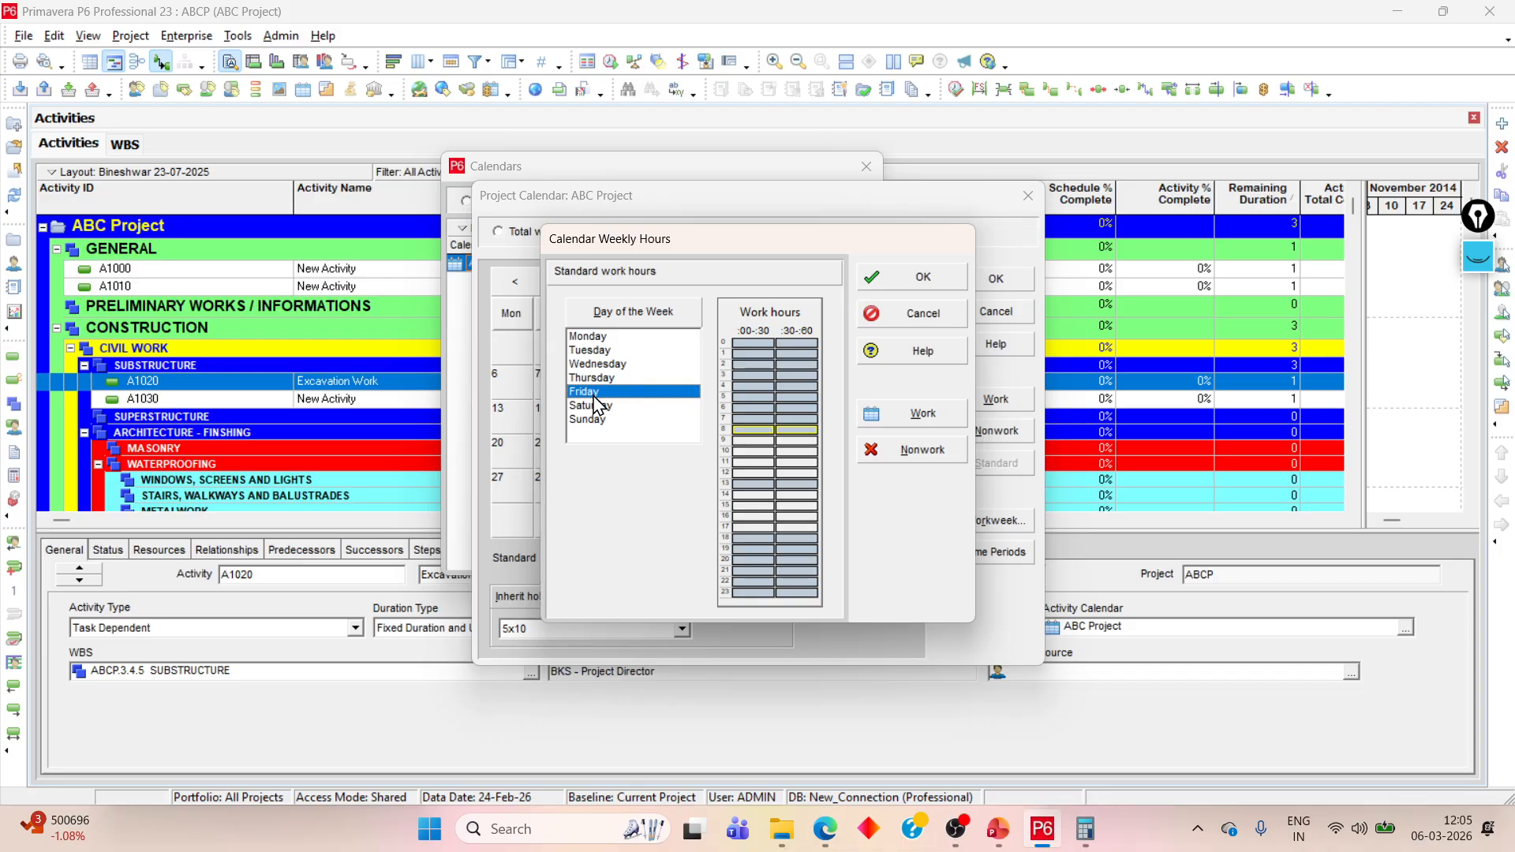
click(594, 407)
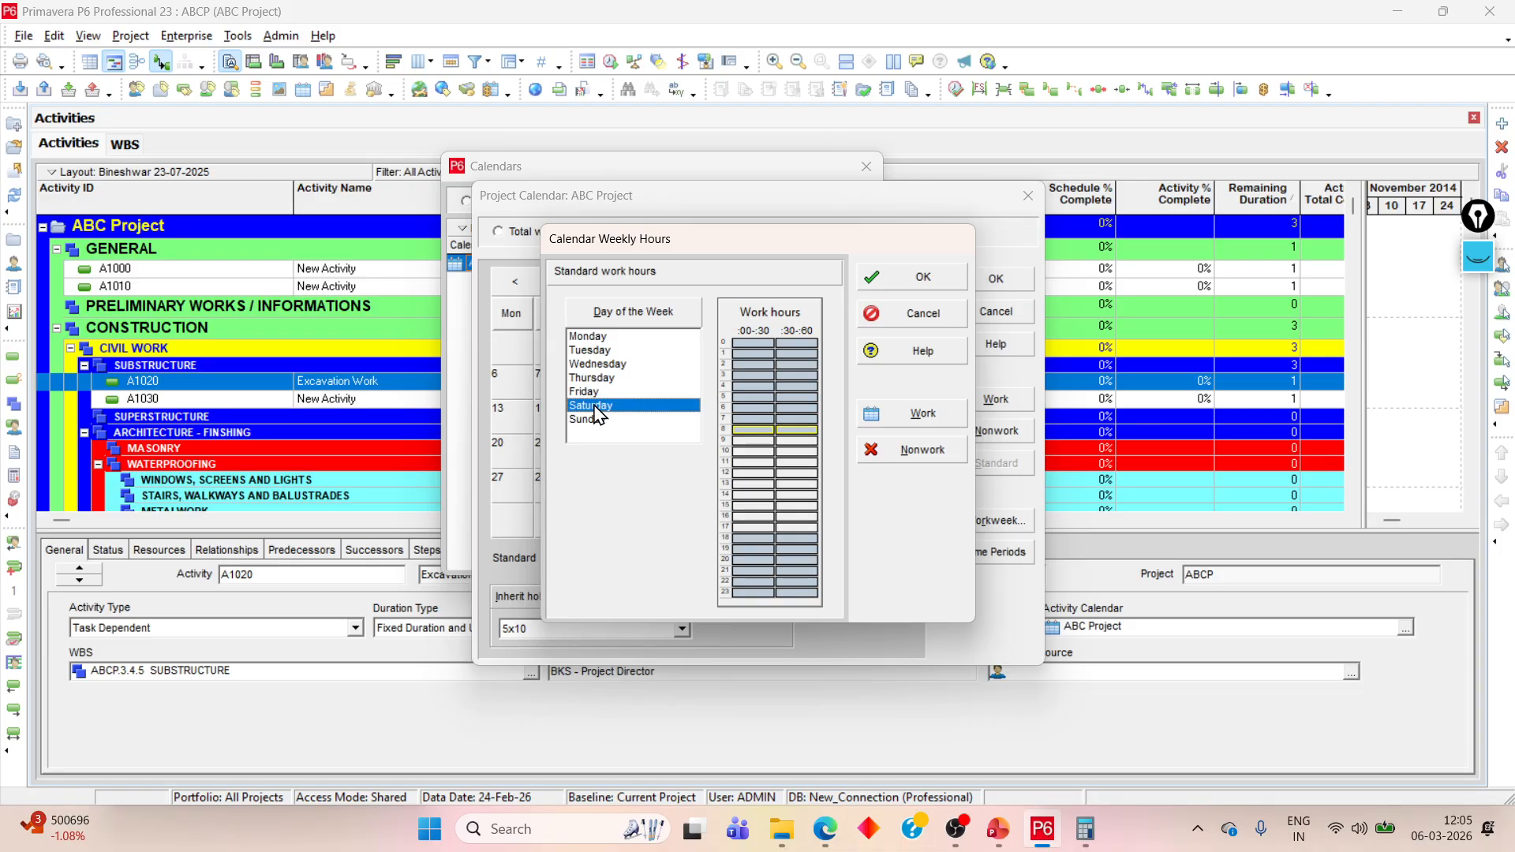
click(753, 483)
click(947, 452)
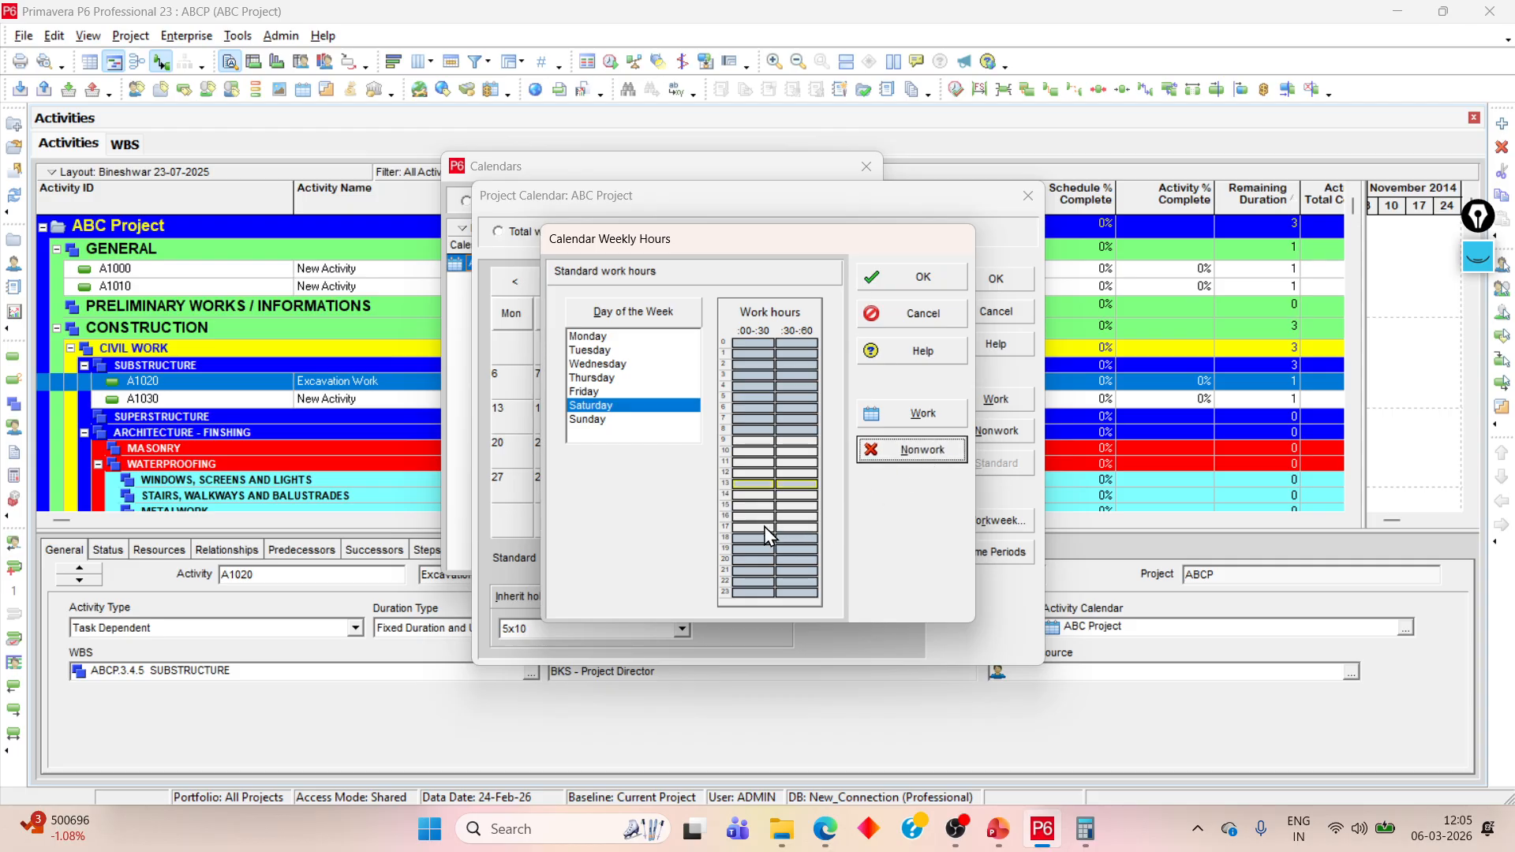
click(908, 277)
Step: Check the daily work hours on 8, 1, 2 and 18 April 2026
click(584, 381)
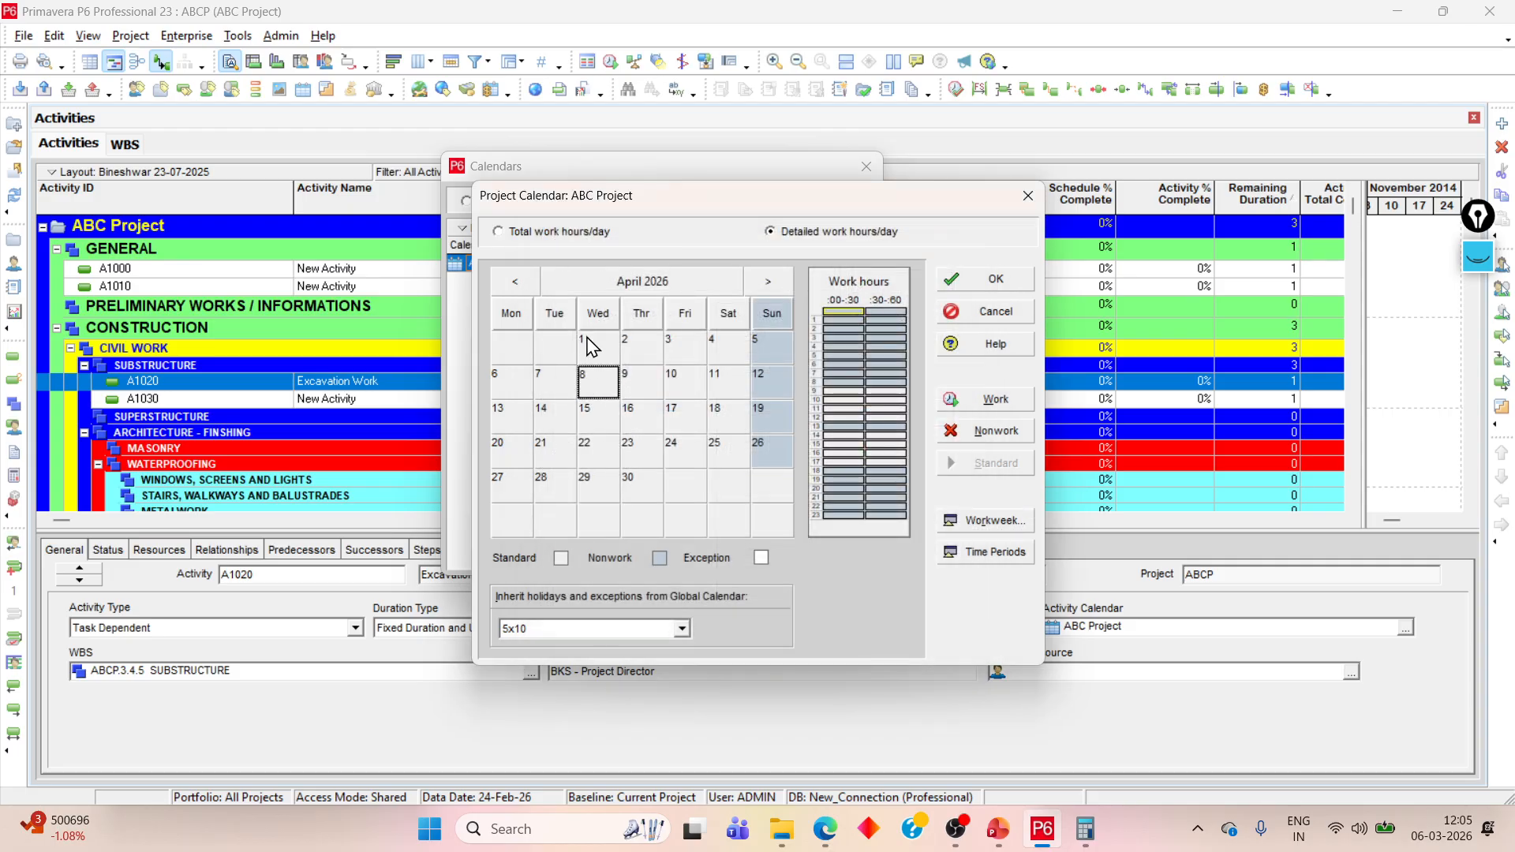
click(584, 346)
click(642, 351)
click(715, 419)
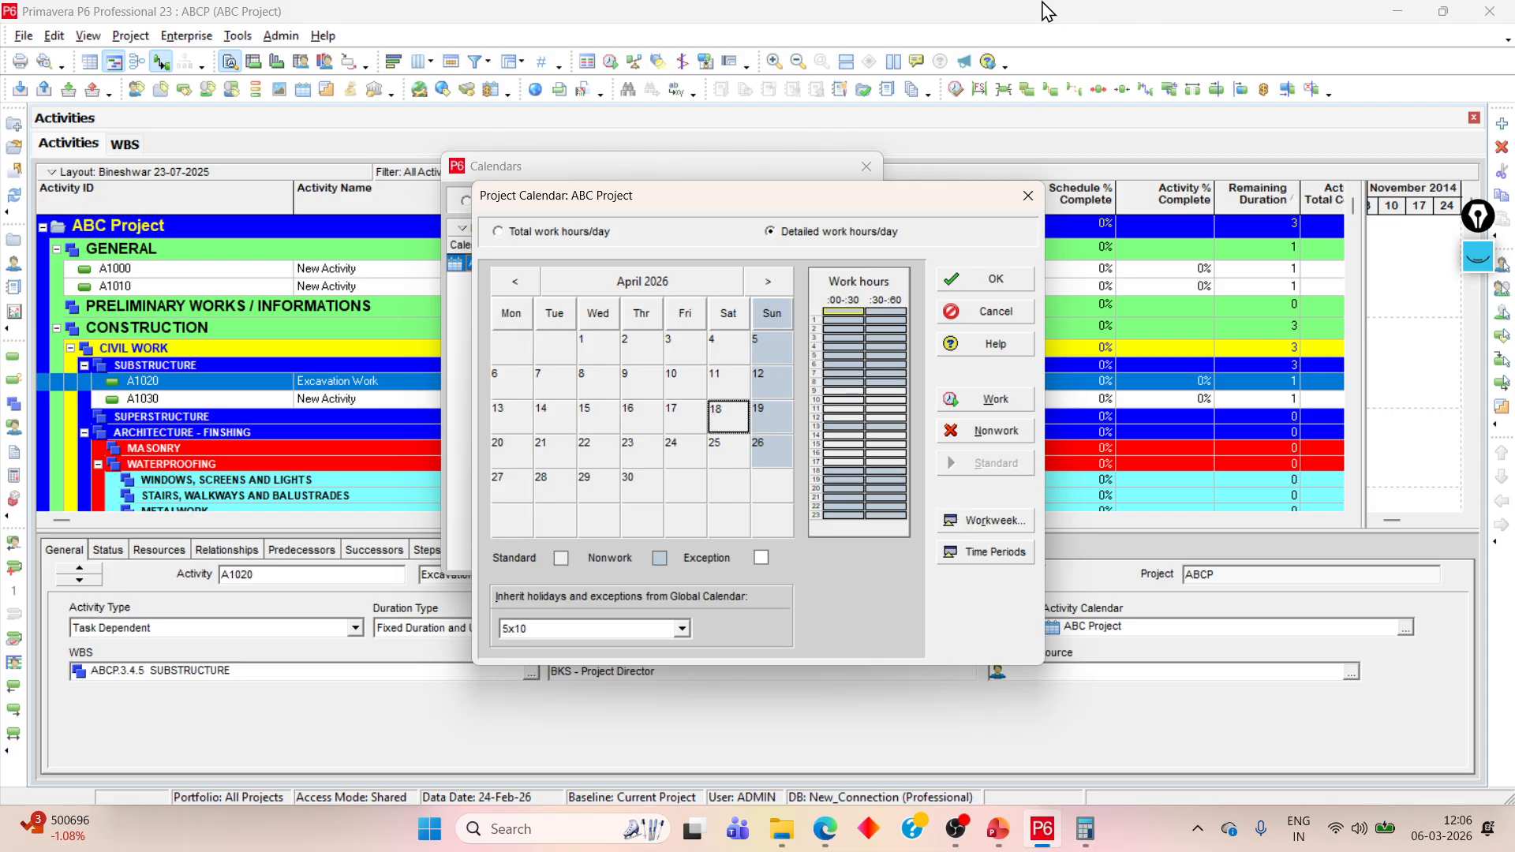
Step: Review the calendar's work hours per day, week and month in its time period settings
click(1008, 564)
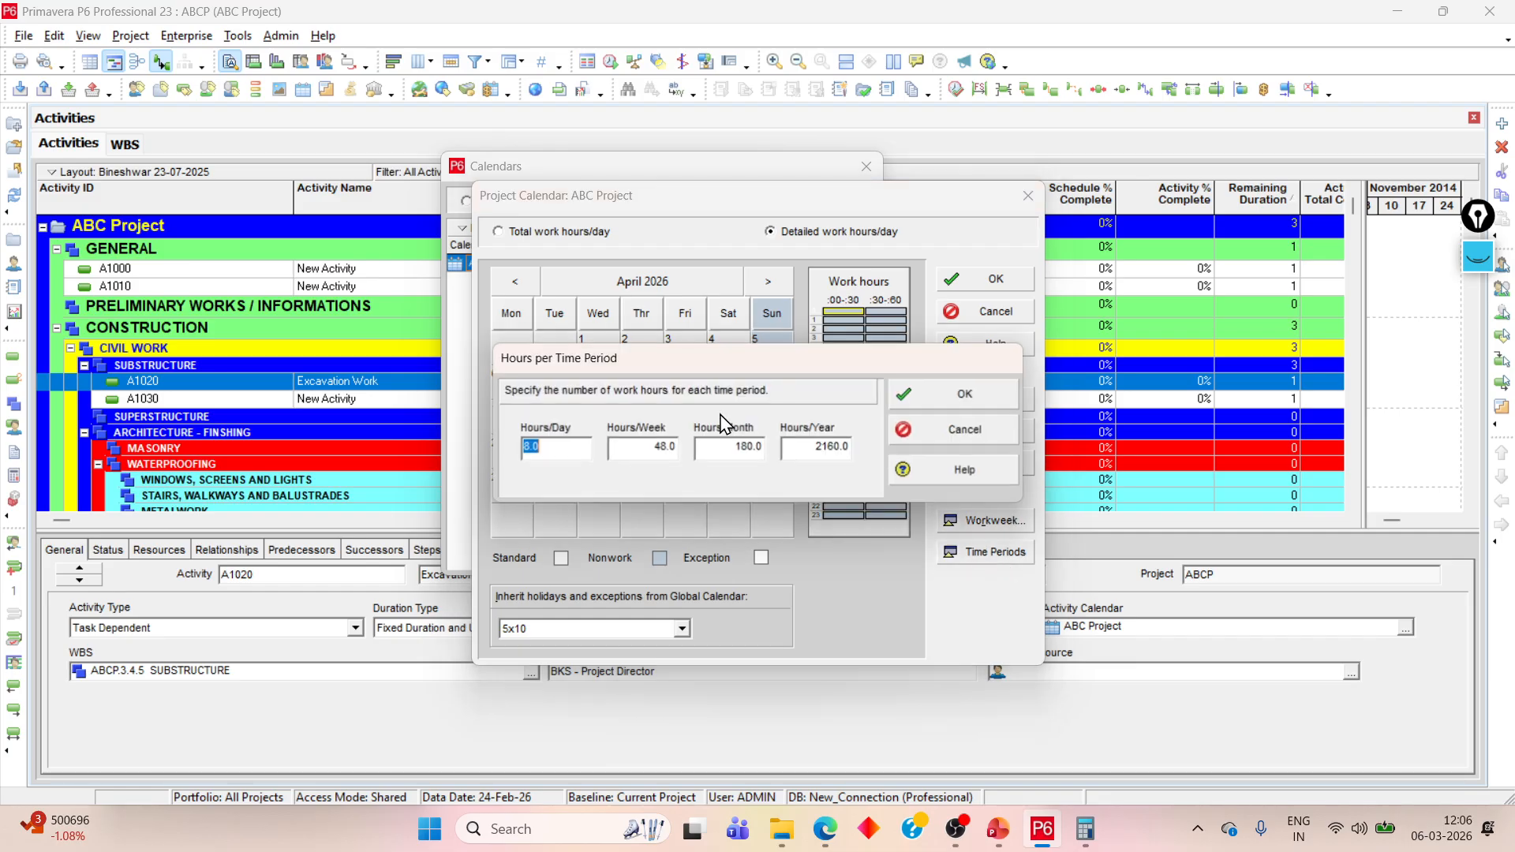
drag(552, 447, 494, 454)
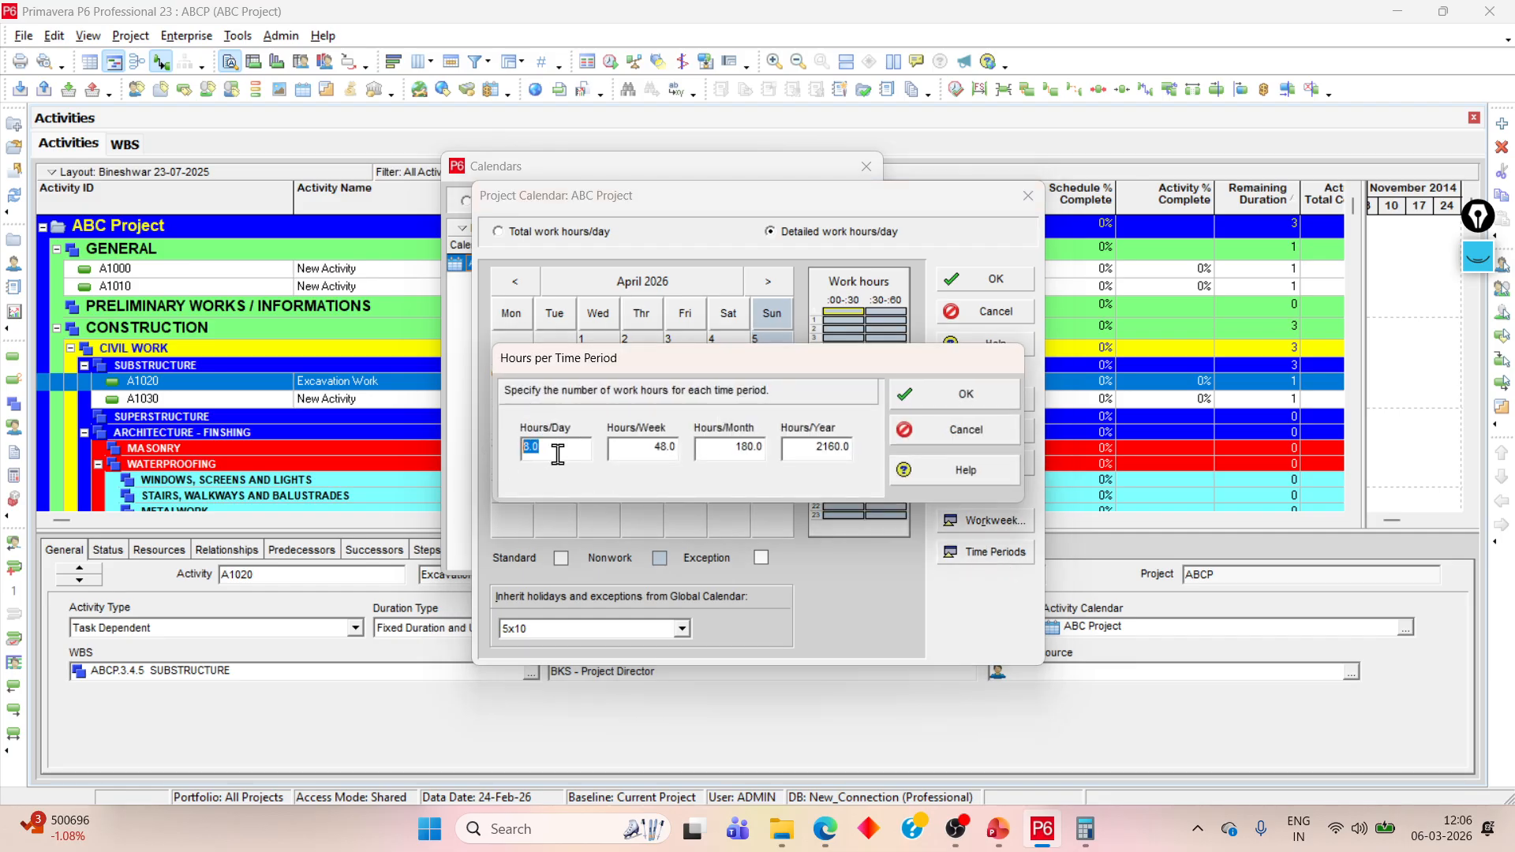
click(646, 447)
drag(646, 447, 545, 447)
click(652, 447)
drag(652, 447, 584, 447)
click(660, 447)
click(745, 448)
drag(747, 452, 649, 452)
click(996, 399)
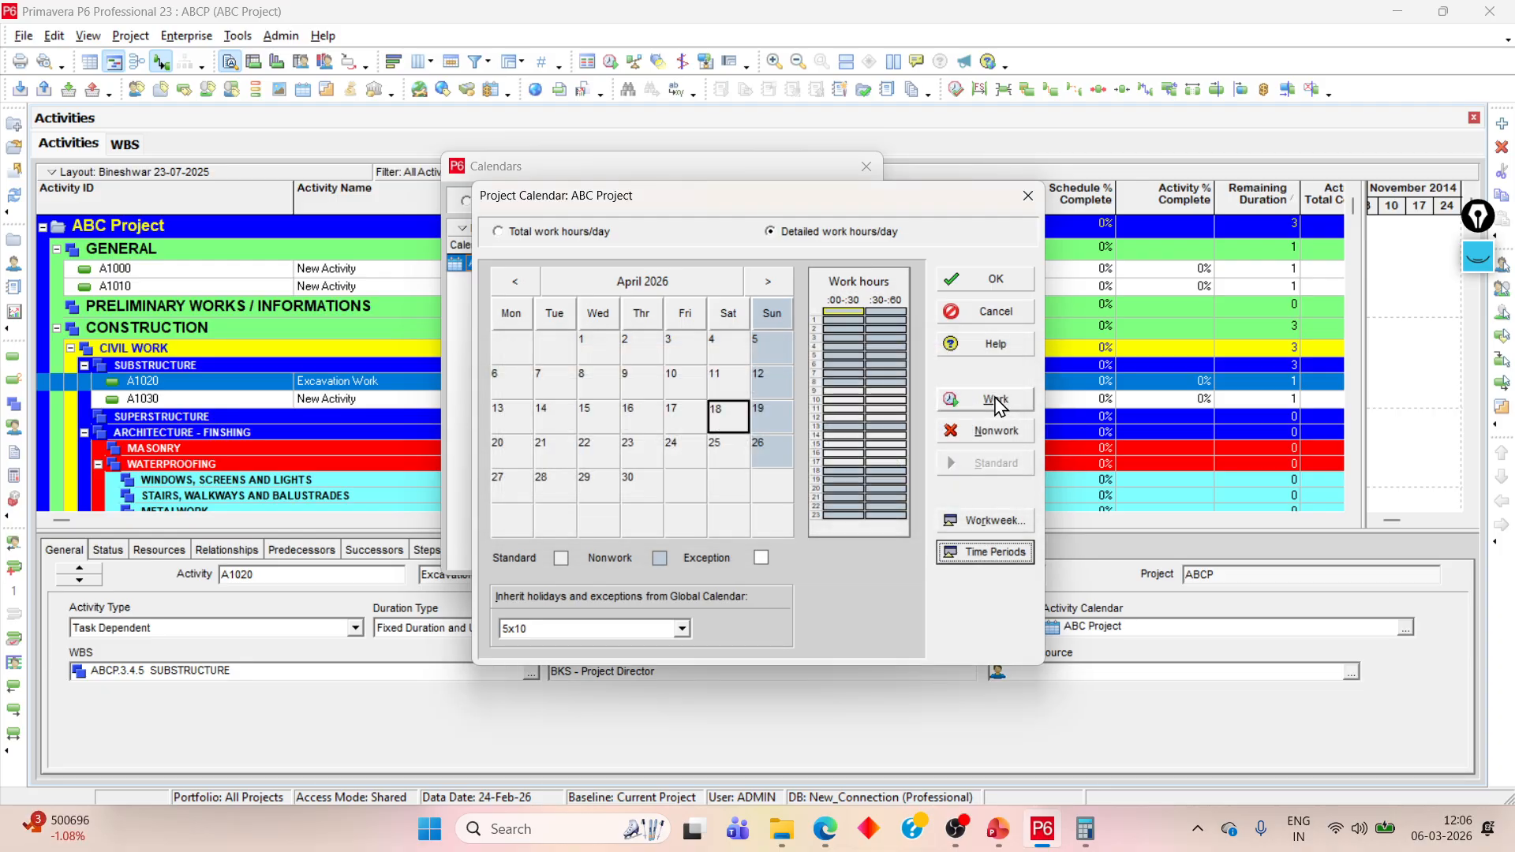
Step: Save the ABC Project calendar and close the calendar list
click(986, 284)
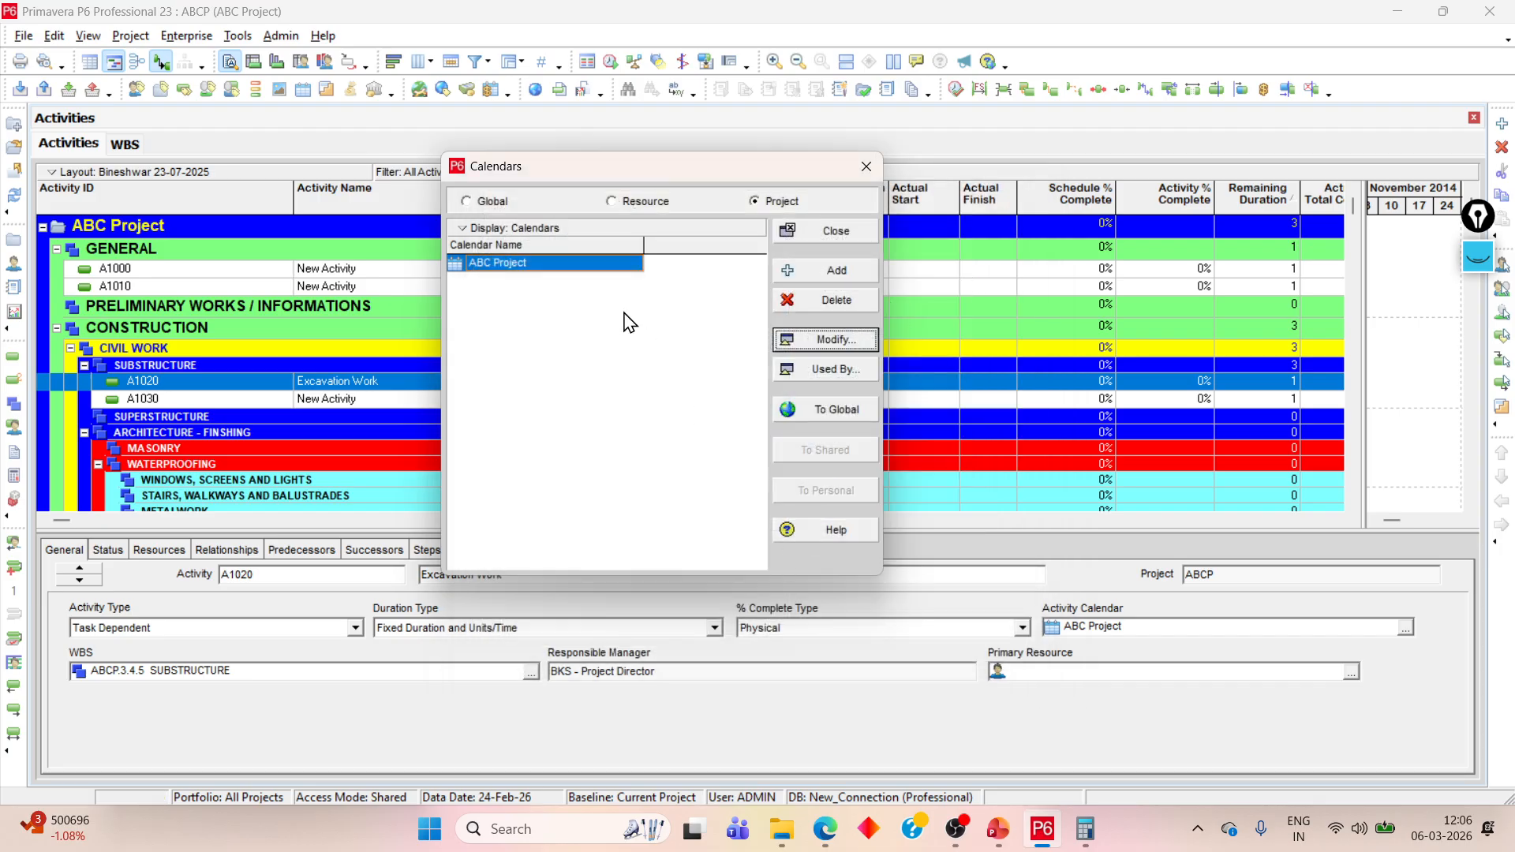
click(811, 227)
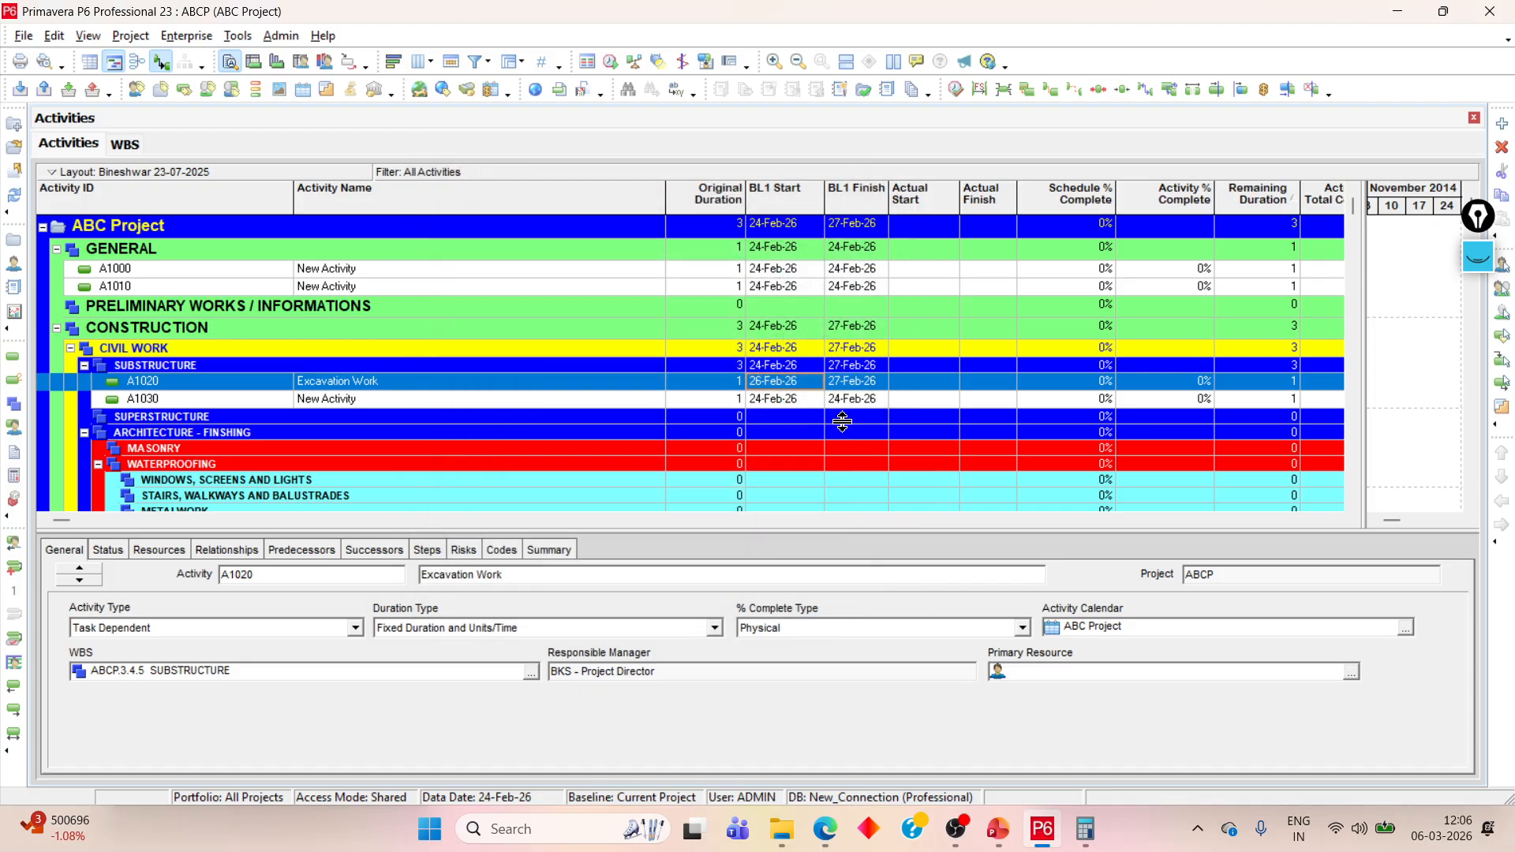